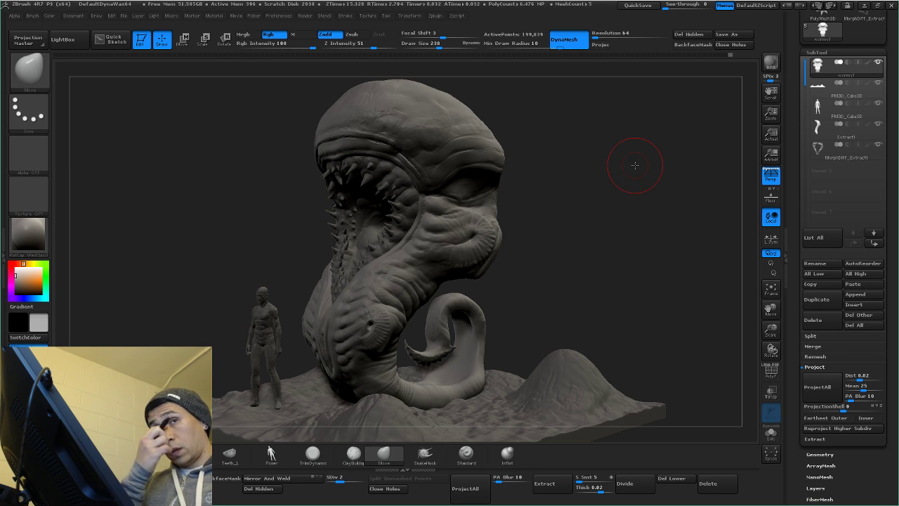
# Step: Enlarge the Move brush to draw size 145 and raise the creature mesh to subdivision level 4
pyautogui.moveTo(568, 208); pyautogui.dragTo(556, 210)
pyautogui.moveTo(511, 248)
pyautogui.mouseDown()
pyautogui.moveTo(494, 251)
pyautogui.moveTo(490, 207)
pyautogui.moveTo(491, 254)
pyautogui.moveTo(468, 253)
pyautogui.moveTo(469, 277)
pyautogui.mouseUp()
pyautogui.press('space')
pyautogui.moveTo(556, 236)
pyautogui.mouseDown()
pyautogui.moveTo(499, 273)
pyautogui.moveTo(499, 287)
pyautogui.moveTo(464, 273)
pyautogui.mouseUp()
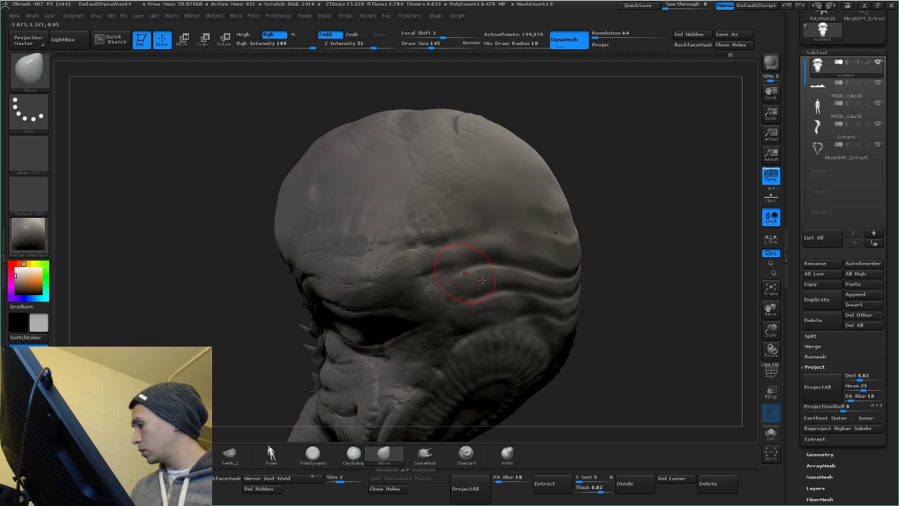
pyautogui.click(826, 453)
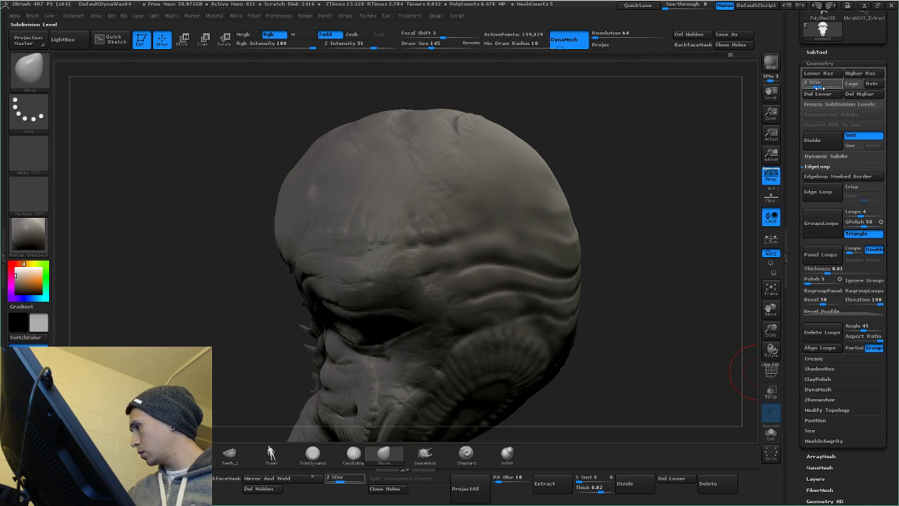
pyautogui.moveTo(821, 87); pyautogui.dragTo(836, 87)
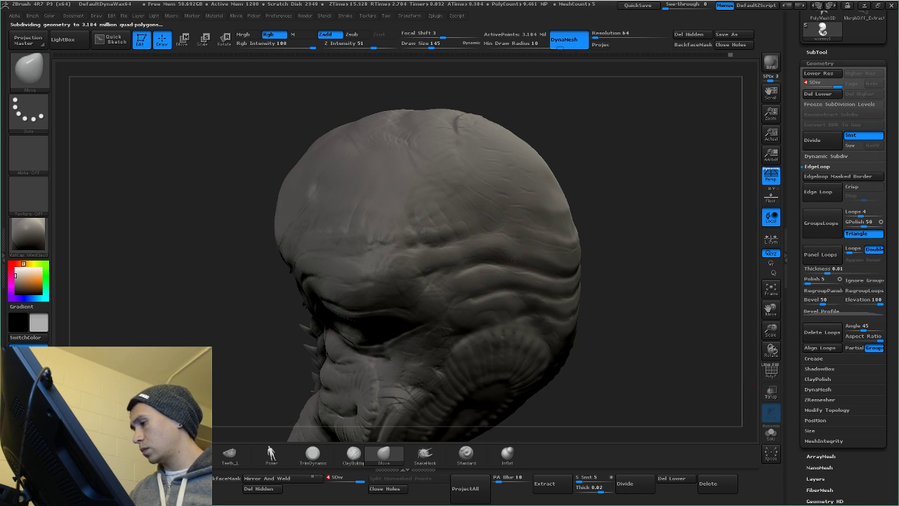
# Step: Switch to the ClayBuildup brush, set its draw size to 72 and start building ridges on the side of the head
pyautogui.moveTo(618, 217); pyautogui.dragTo(474, 248)
pyautogui.press('b')
pyautogui.press('c')
pyautogui.press('b')
pyautogui.press('space')
pyautogui.moveTo(449, 225)
pyautogui.mouseDown(button='right')
pyautogui.moveTo(426, 217)
pyautogui.moveTo(436, 243)
pyautogui.mouseUp(button='right')
pyautogui.press('space')
pyautogui.click(424, 218)
pyautogui.rightClick(441, 219)
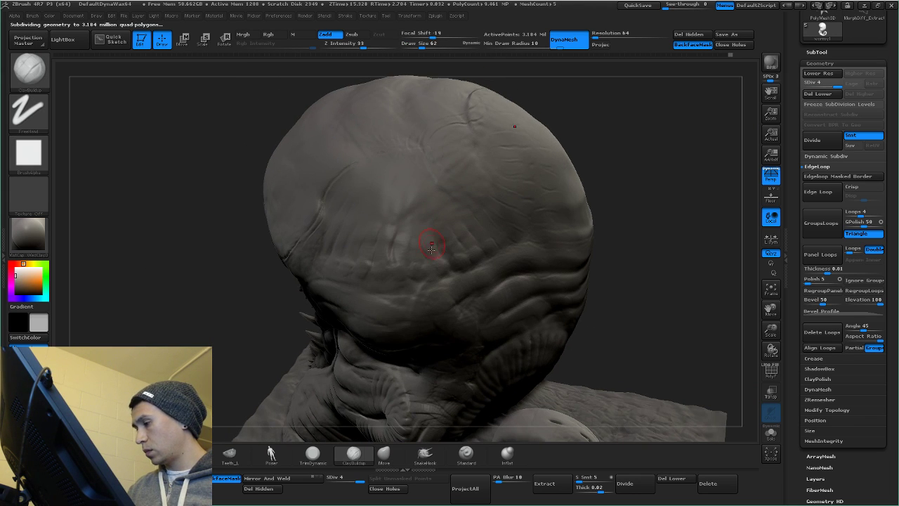
pyautogui.press('space')
pyautogui.moveTo(419, 211); pyautogui.dragTo(424, 213)
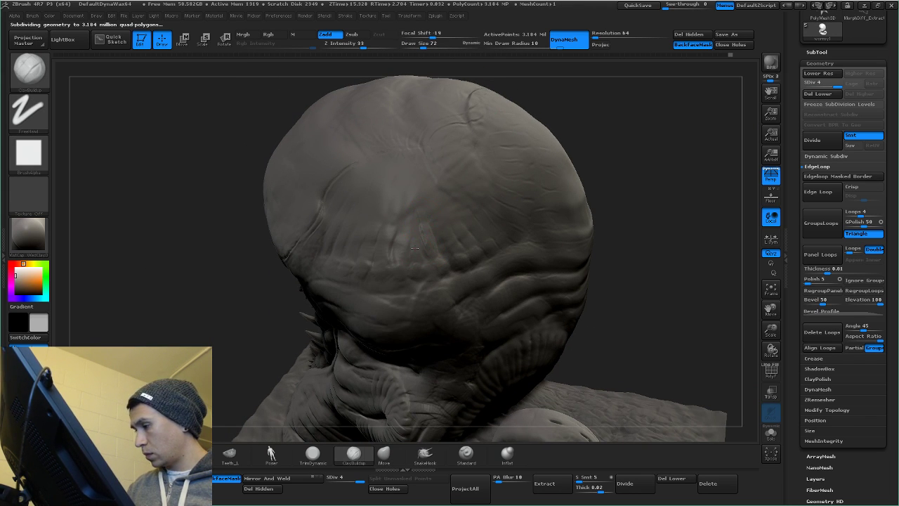
# Step: Enlarge the ClayBuildup brush to draw size 89 and undo the last stroke on the head
pyautogui.moveTo(413, 233); pyautogui.dragTo(411, 238, button='right')
pyautogui.press(']')
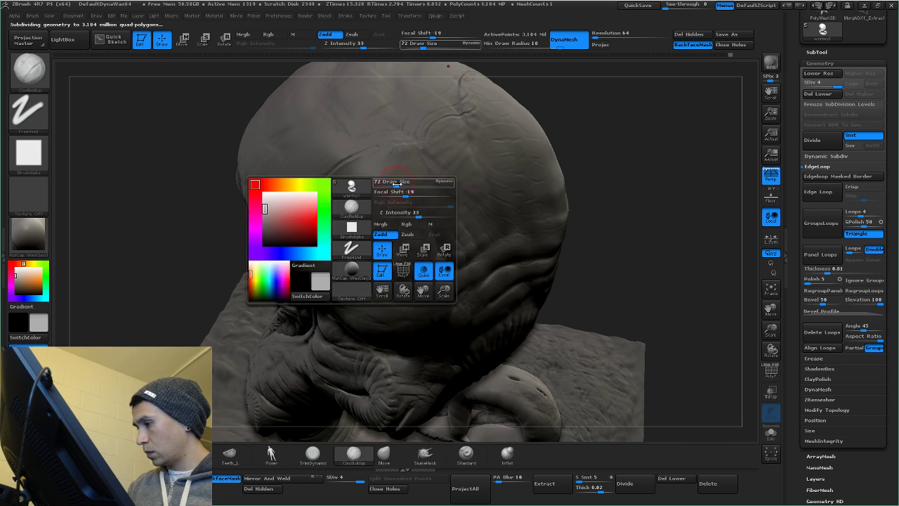
pyautogui.moveTo(383, 232); pyautogui.dragTo(390, 232)
pyautogui.moveTo(390, 233); pyautogui.dragTo(388, 227, button='right')
pyautogui.hotkey('ctrl', 'z')
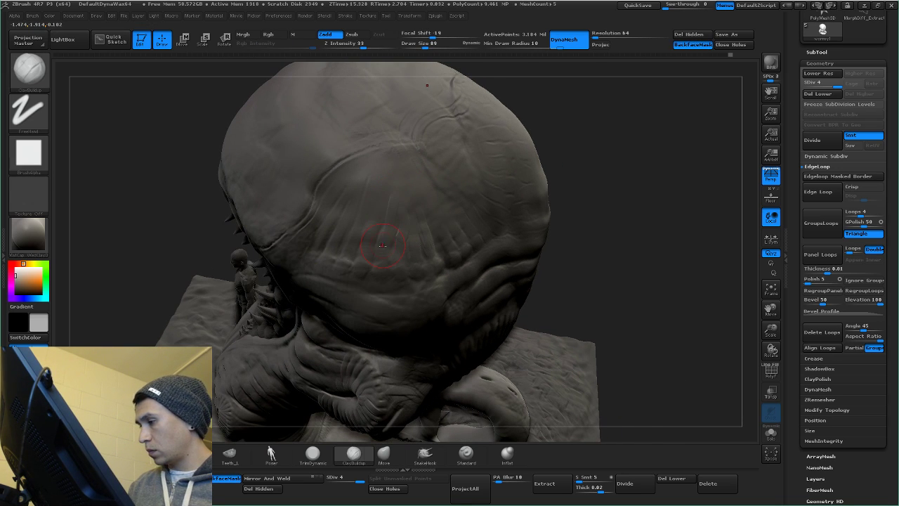
# Step: Build up radiating skin ridges across the side of the creature's head with ClayBuildup at draw size 89
pyautogui.moveTo(374, 221); pyautogui.dragTo(395, 145)
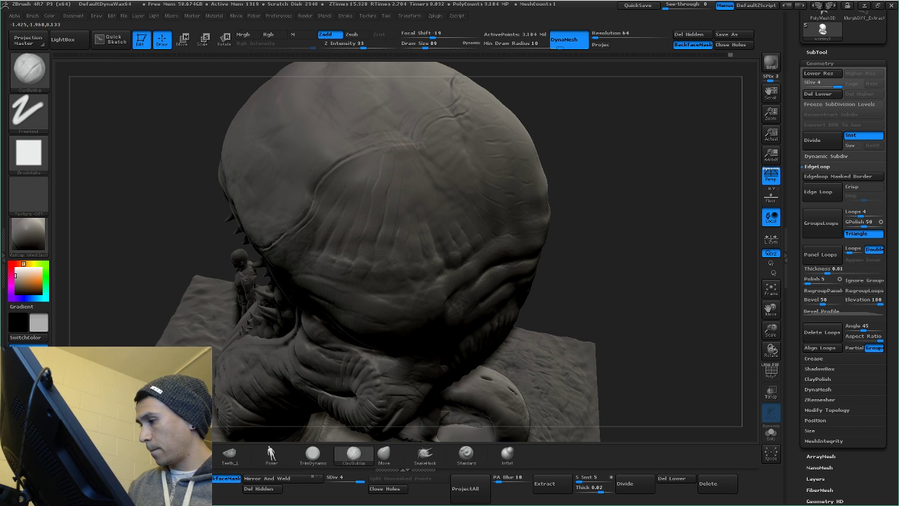
pyautogui.moveTo(346, 222); pyautogui.dragTo(373, 153)
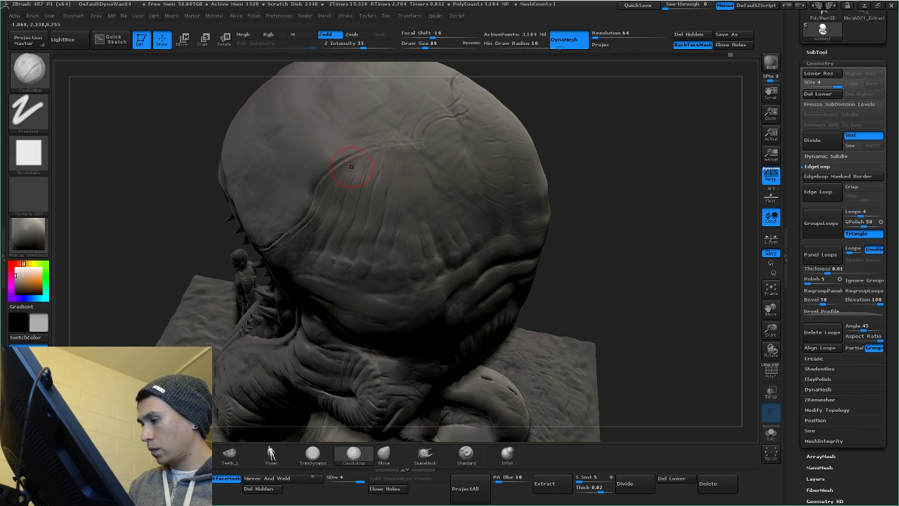
pyautogui.moveTo(351, 166); pyautogui.dragTo(389, 231, button='right')
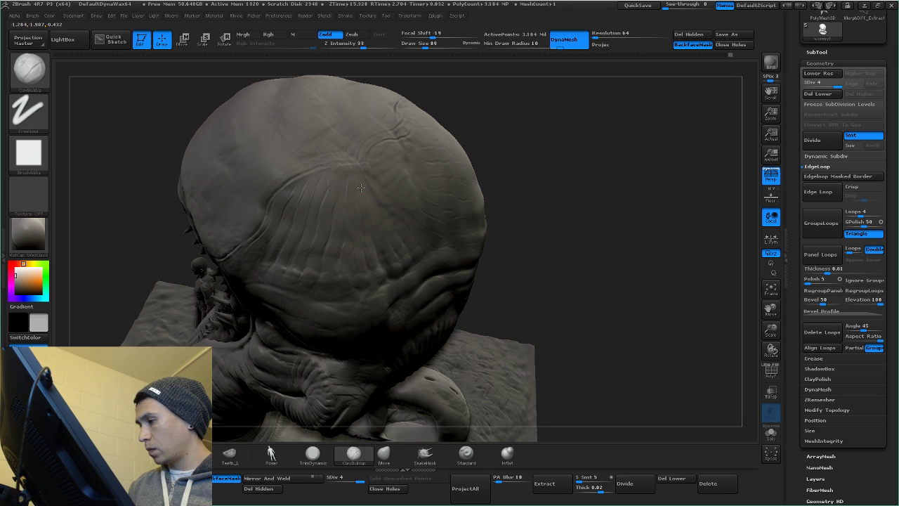
pyautogui.moveTo(365, 186); pyautogui.dragTo(322, 203, button='right')
pyautogui.moveTo(386, 255); pyautogui.dragTo(366, 204)
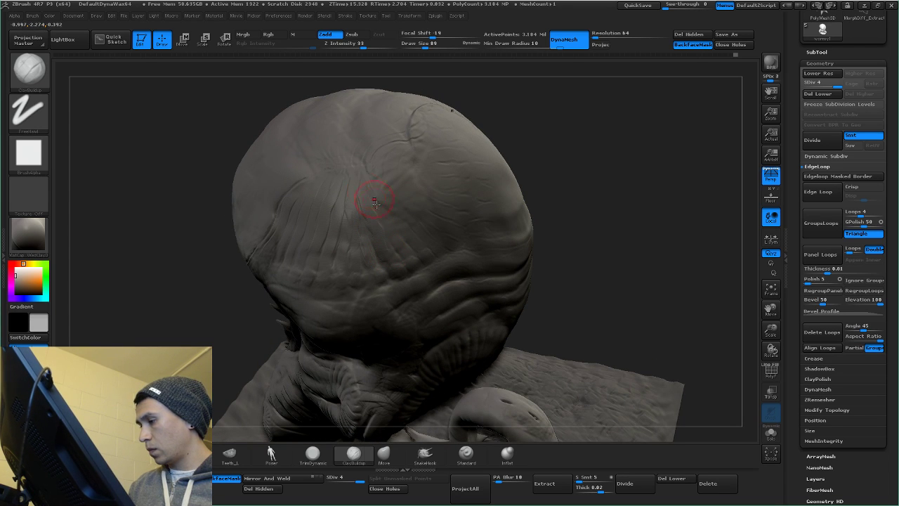
pyautogui.moveTo(409, 234); pyautogui.dragTo(389, 201)
# Step: Continue the ridges around the side of the head, using draw size 101 followed by 82
pyautogui.keyDown('alt'); pyautogui.moveTo(389, 200); pyautogui.dragTo(373, 230, button='right'); pyautogui.keyUp('alt')
pyautogui.press('space')
pyautogui.moveTo(403, 211); pyautogui.dragTo(405, 211)
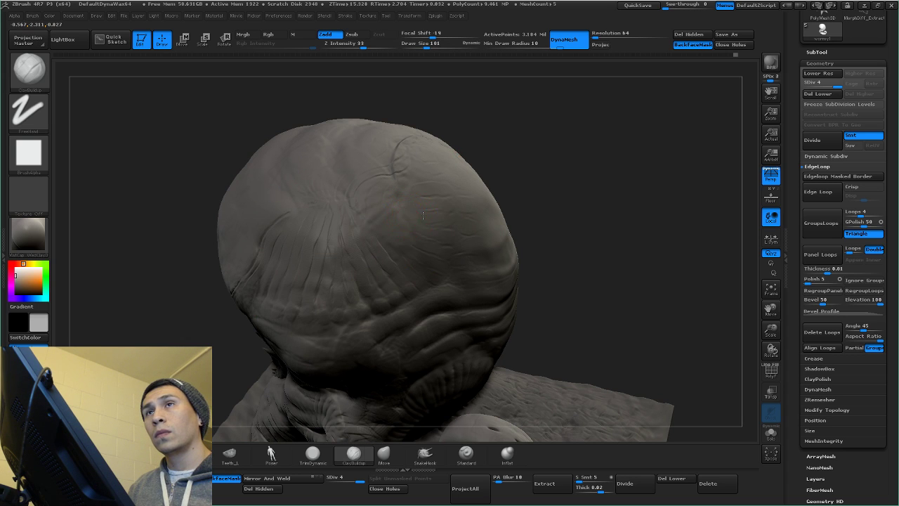
pyautogui.moveTo(423, 216)
pyautogui.mouseDown(button='right')
pyautogui.moveTo(407, 211)
pyautogui.moveTo(494, 197)
pyautogui.mouseUp(button='right')
pyautogui.press('space')
pyautogui.moveTo(449, 222); pyautogui.dragTo(446, 221)
pyautogui.moveTo(413, 216); pyautogui.dragTo(436, 211, button='right')
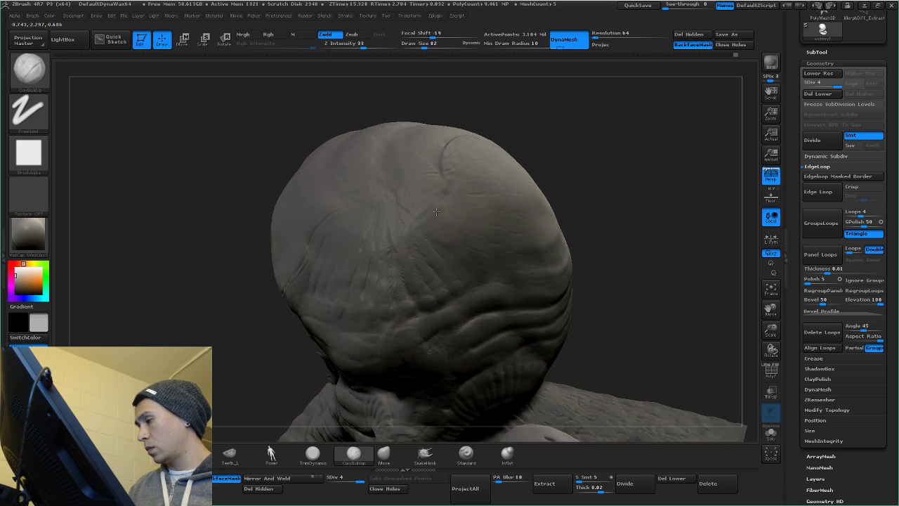
# Step: Build up the surface toward the back of the head with ClayBuildup at draw size 136
pyautogui.press('space')
pyautogui.moveTo(391, 271); pyautogui.dragTo(401, 271)
pyautogui.moveTo(430, 262); pyautogui.dragTo(477, 251, button='right')
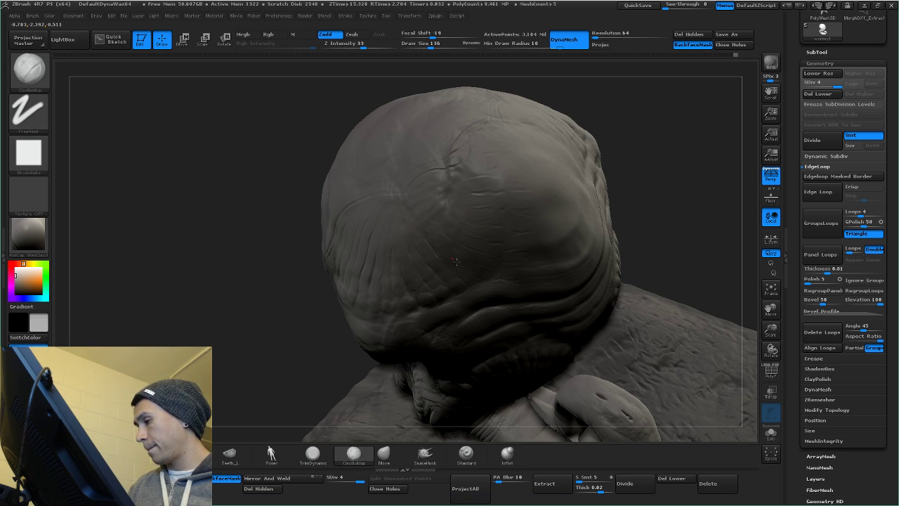
pyautogui.moveTo(455, 262)
pyautogui.mouseDown()
pyautogui.moveTo(424, 238)
pyautogui.moveTo(485, 261)
pyautogui.moveTo(490, 277)
pyautogui.moveTo(532, 254)
pyautogui.mouseUp()
# Step: Lower the creature mesh to subdivision level 3 and enlarge the ClayBuildup brush to draw size 203 for the front of the head
pyautogui.hotkey('shift', 'd')
pyautogui.press('space')
pyautogui.moveTo(452, 236); pyautogui.dragTo(461, 235)
pyautogui.keyDown('ctrl'); pyautogui.moveTo(460, 234); pyautogui.dragTo(448, 253, button='right'); pyautogui.keyUp('ctrl')
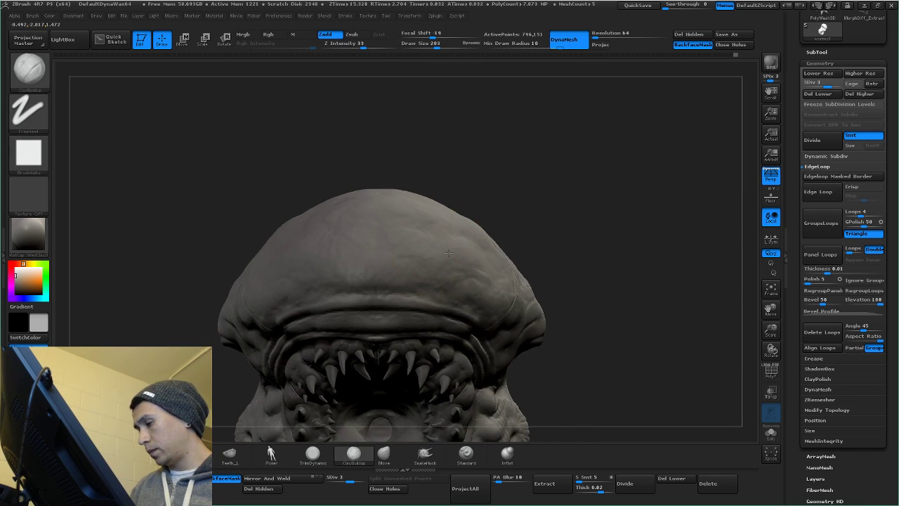
pyautogui.press('space')
pyautogui.moveTo(449, 252); pyautogui.dragTo(493, 228)
pyautogui.press('Tab')
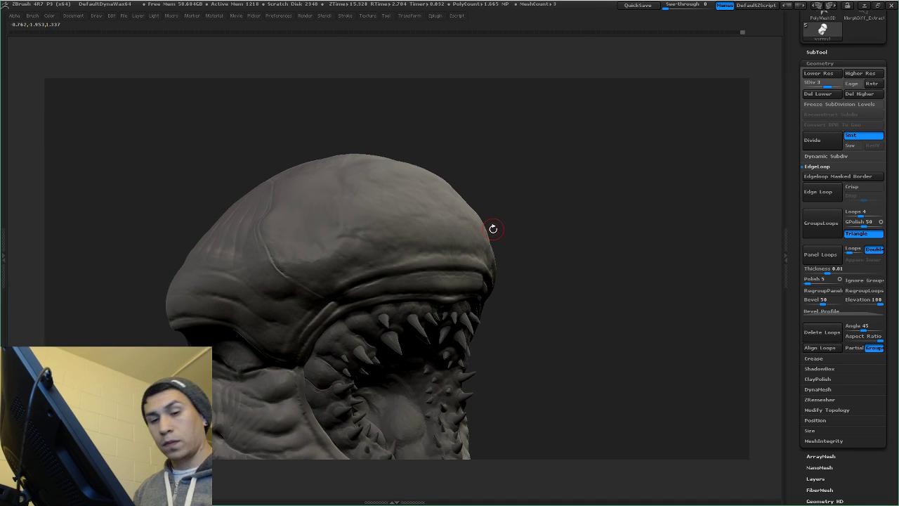
pyautogui.press('Tab')
# Step: Carve fine creases along the folds above the mouth with a freehand detail brush at draw size 15 and intensity 43
pyautogui.press('space')
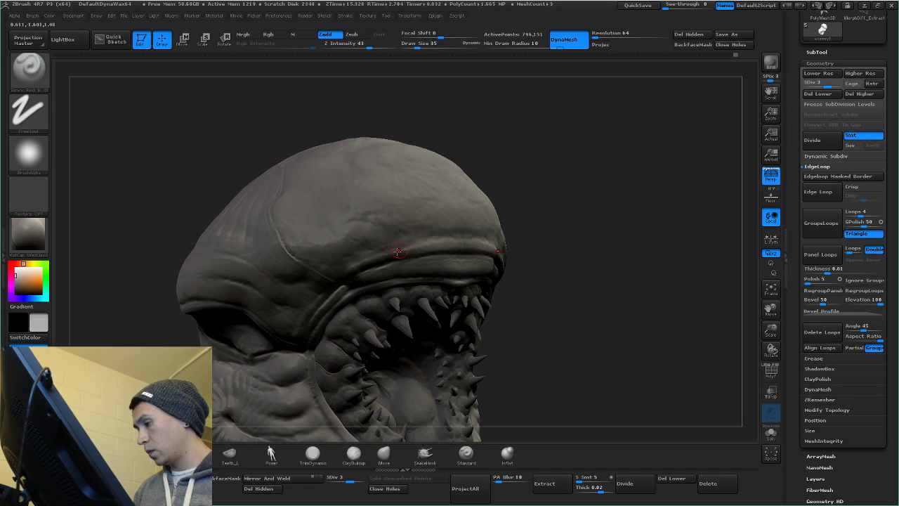
pyautogui.moveTo(397, 252); pyautogui.dragTo(363, 254, button='right')
pyautogui.press('space')
pyautogui.moveTo(394, 250)
pyautogui.mouseDown()
pyautogui.moveTo(465, 231)
pyautogui.moveTo(418, 240)
pyautogui.mouseUp()
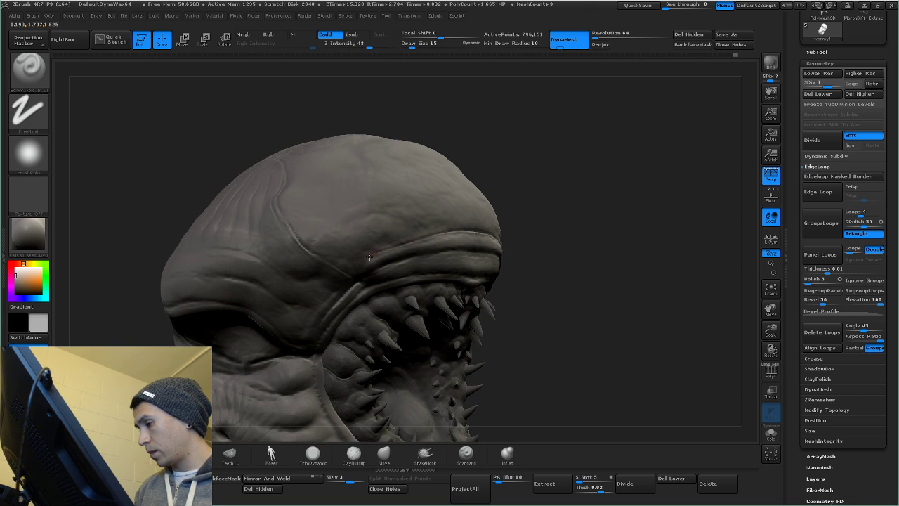
pyautogui.moveTo(360, 273); pyautogui.dragTo(344, 265, button='right')
pyautogui.moveTo(369, 272); pyautogui.dragTo(458, 252)
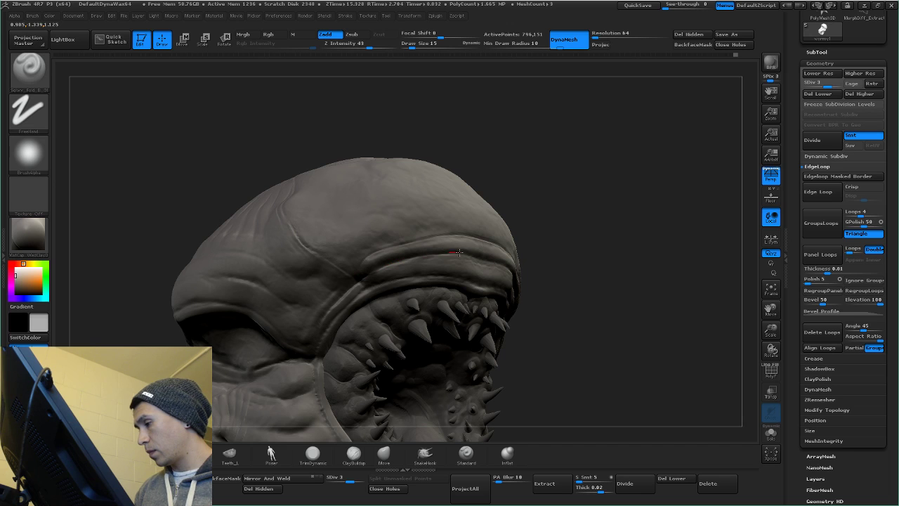
# Step: Switch back to the ClayBuildup brush at draw size 42 and give it a round alpha
pyautogui.moveTo(518, 256); pyautogui.dragTo(479, 258, button='right')
pyautogui.press('b')
pyautogui.press('c')
pyautogui.press('b')
pyautogui.press('space')
pyautogui.moveTo(481, 268); pyautogui.dragTo(488, 268)
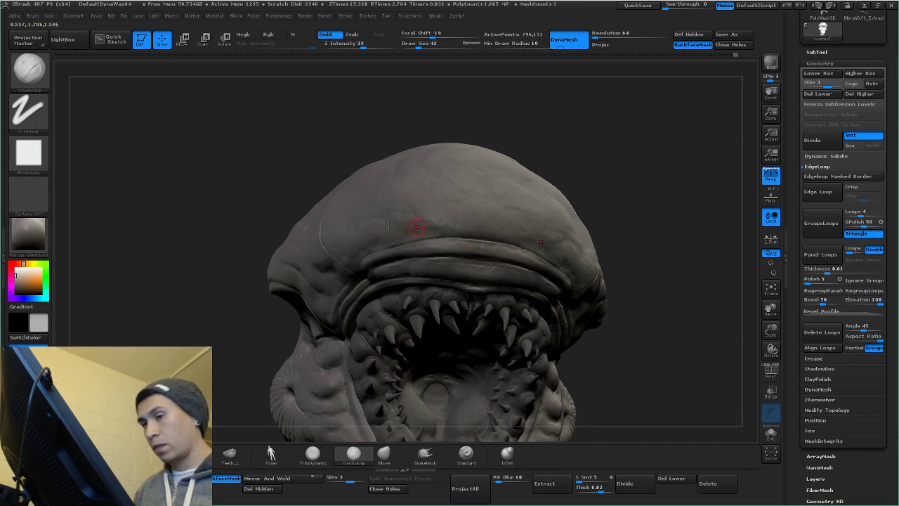
pyautogui.click(28, 152)
pyautogui.click(246, 282)
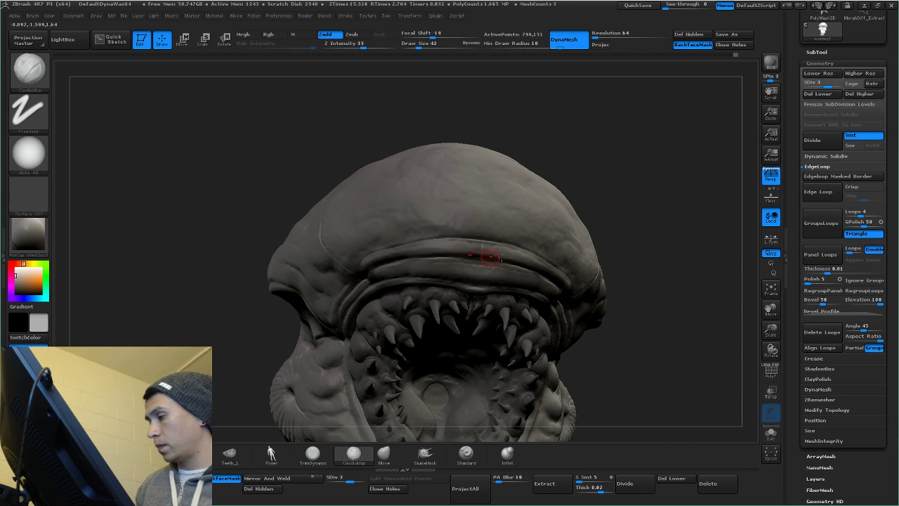
# Step: Thicken the skin folds above the upper teeth with ClayBuildup at draw size 60
pyautogui.press('space')
pyautogui.moveTo(501, 258); pyautogui.dragTo(512, 258)
pyautogui.moveTo(512, 257); pyautogui.dragTo(485, 253, button='right')
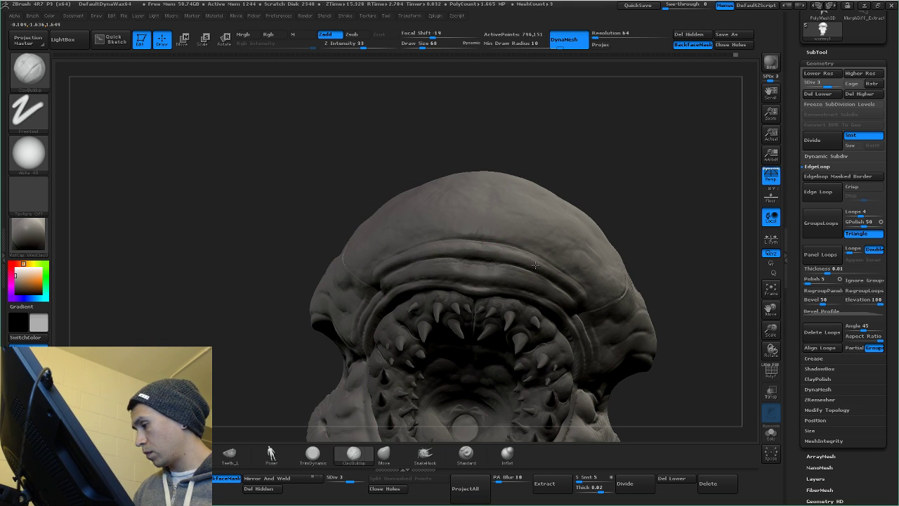
pyautogui.moveTo(520, 257)
pyautogui.mouseDown()
pyautogui.moveTo(404, 278)
pyautogui.moveTo(361, 299)
pyautogui.mouseUp()
# Step: Build up the folds around the corner of the mouth, starting with draw size 47
pyautogui.press('space')
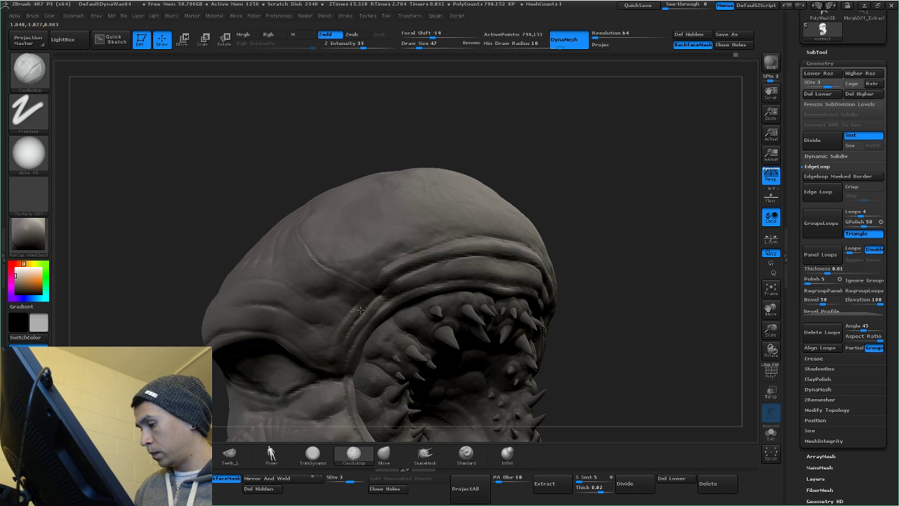
pyautogui.keyDown('alt'); pyautogui.moveTo(345, 326); pyautogui.dragTo(358, 271, button='right'); pyautogui.keyUp('alt')
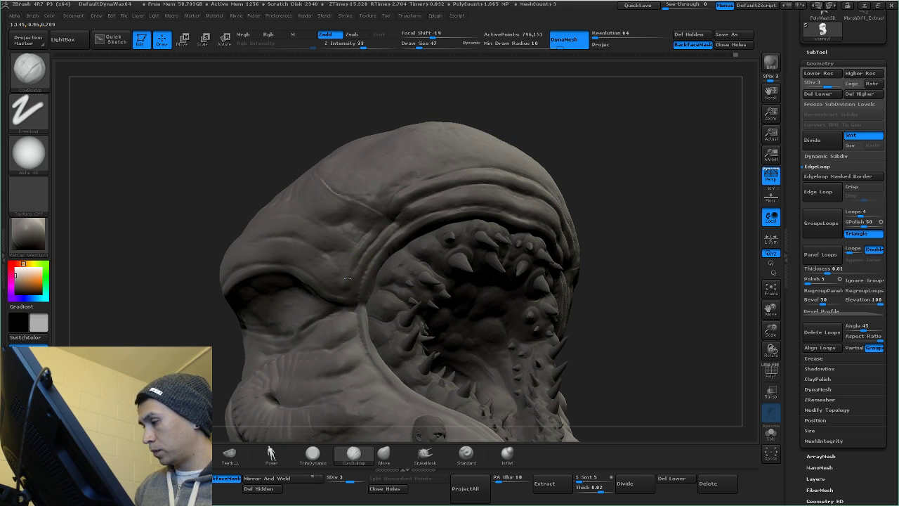
pyautogui.press('space')
pyautogui.moveTo(349, 240); pyautogui.dragTo(362, 239)
# Step: Sculpt the forehead above the mouth folds, enlarging the ClayBuildup brush from draw size 93 to 118
pyautogui.moveTo(432, 221)
pyautogui.mouseDown(button='right')
pyautogui.moveTo(450, 251)
pyautogui.moveTo(427, 257)
pyautogui.moveTo(423, 277)
pyautogui.mouseUp(button='right')
pyautogui.press('space')
pyautogui.moveTo(542, 231); pyautogui.dragTo(552, 227)
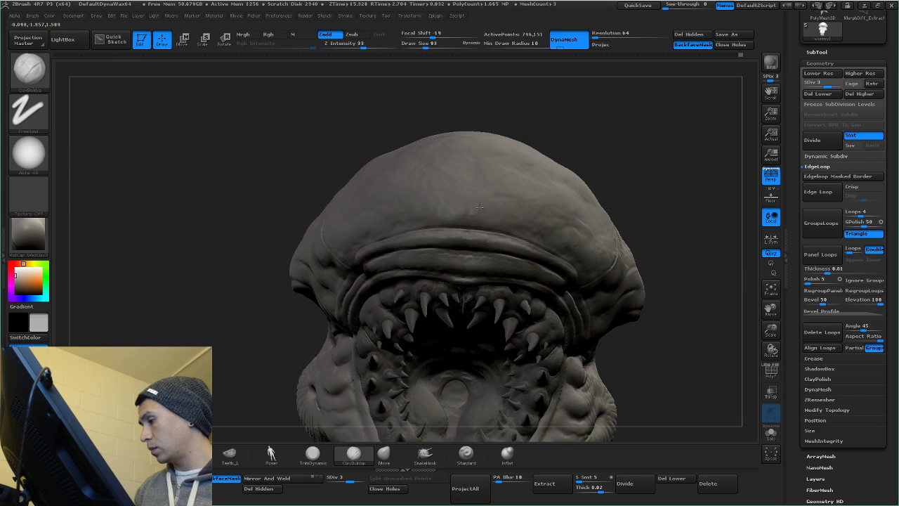
pyautogui.press('space')
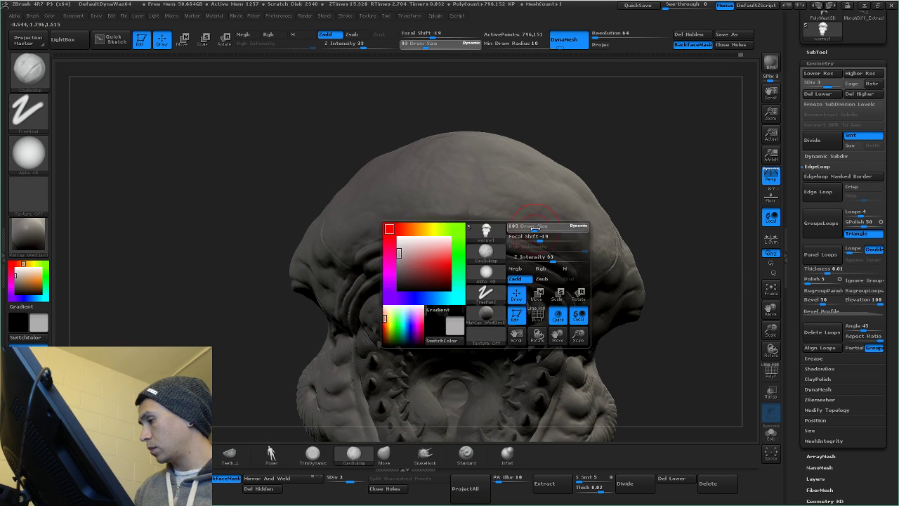
pyautogui.moveTo(521, 226); pyautogui.dragTo(529, 221)
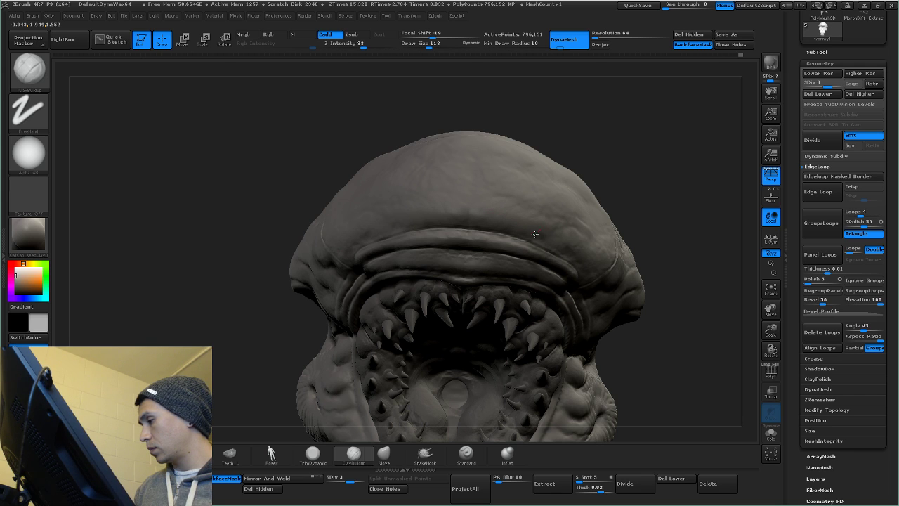
# Step: Add broader volume to the forehead and side of the head with ClayBuildup at draw size 208
pyautogui.press('space')
pyautogui.moveTo(595, 253); pyautogui.dragTo(605, 245)
pyautogui.moveTo(605, 246); pyautogui.dragTo(572, 240, button='right')
pyautogui.press('space')
pyautogui.moveTo(573, 239); pyautogui.dragTo(589, 226)
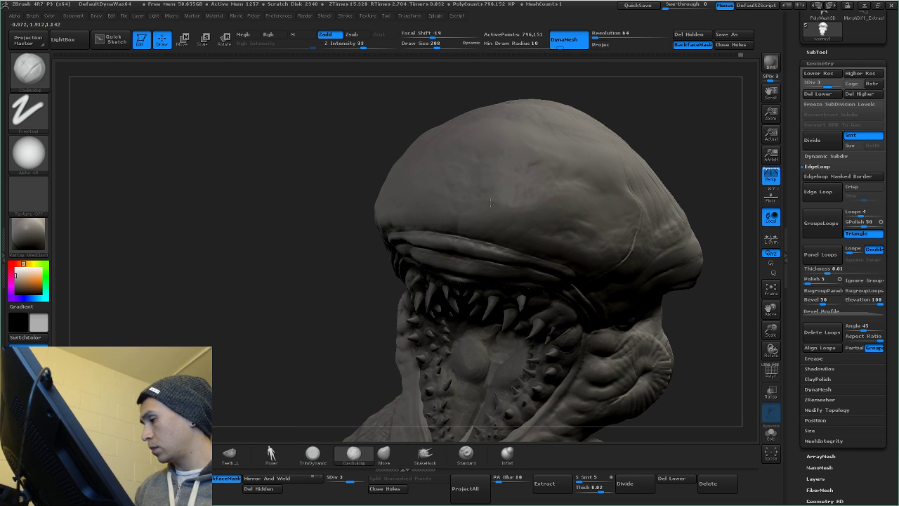
pyautogui.moveTo(544, 225); pyautogui.dragTo(528, 228, button='right')
# Step: Refine the upper head's broad forms with smaller ClayBuildup strokes, starting from draw size 186
pyautogui.press('space')
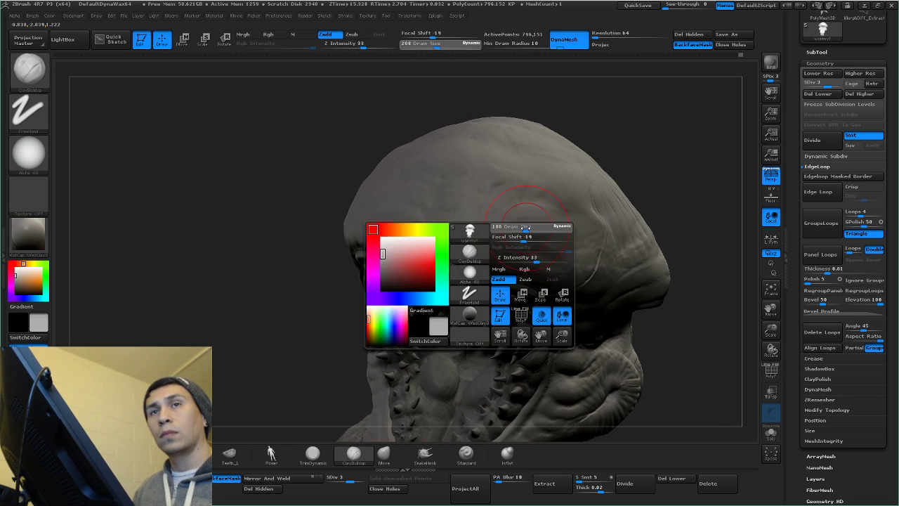
pyautogui.moveTo(528, 226); pyautogui.dragTo(523, 226)
pyautogui.moveTo(544, 231)
pyautogui.mouseDown(button='right')
pyautogui.moveTo(604, 260)
pyautogui.moveTo(589, 231)
pyautogui.moveTo(555, 204)
pyautogui.mouseUp(button='right')
pyautogui.press('space')
pyautogui.moveTo(573, 191); pyautogui.dragTo(568, 193)
pyautogui.moveTo(579, 193); pyautogui.dragTo(560, 209, button='right')
pyautogui.press('space')
pyautogui.moveTo(562, 212)
pyautogui.mouseDown()
pyautogui.moveTo(574, 212)
pyautogui.moveTo(560, 203)
pyautogui.mouseUp()
# Step: Detail the ribbed folds on the creature's lower body using ClayBuildup with a square alpha at draw size 24
pyautogui.moveTo(444, 413)
pyautogui.keyDown('alt'); pyautogui.mouseDown(button='right')
pyautogui.moveTo(478, 308)
pyautogui.moveTo(498, 333)
pyautogui.moveTo(528, 226)
pyautogui.mouseUp(button='right'); pyautogui.keyUp('alt')
pyautogui.press('space')
pyautogui.moveTo(519, 239); pyautogui.dragTo(500, 239)
pyautogui.moveTo(486, 226)
pyautogui.keyDown('ctrl'); pyautogui.mouseDown(button='right')
pyautogui.moveTo(488, 238)
pyautogui.moveTo(472, 194)
pyautogui.mouseUp(button='right'); pyautogui.keyUp('ctrl')
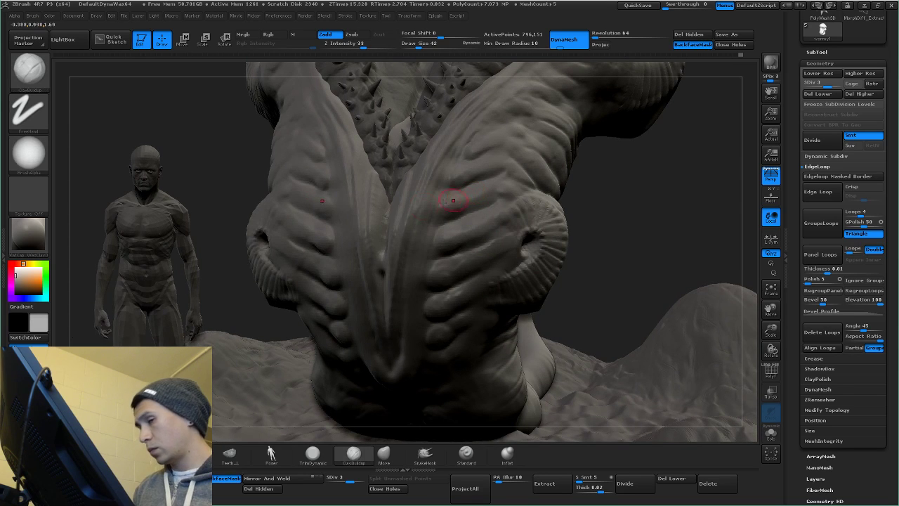
pyautogui.click(28, 152)
pyautogui.click(203, 159)
pyautogui.press('space')
pyautogui.moveTo(478, 202); pyautogui.dragTo(490, 194)
pyautogui.press('space')
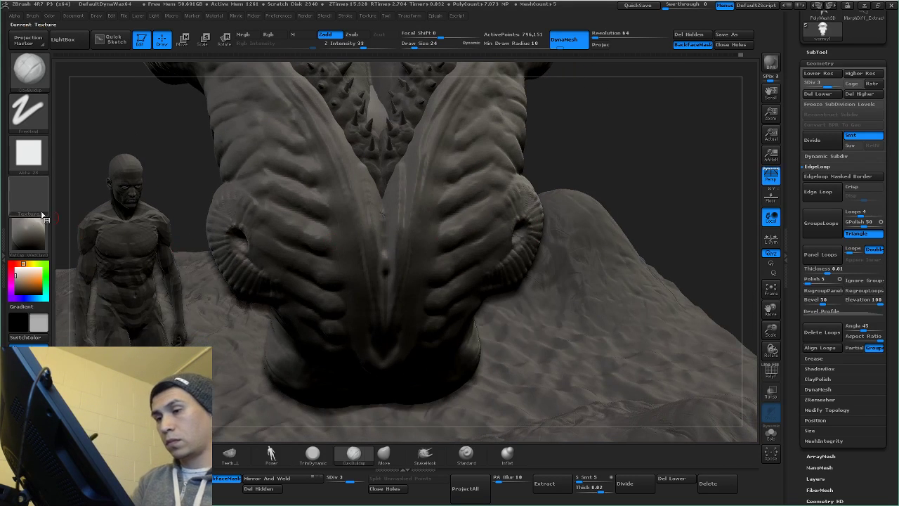
# Step: Change the display material to a reddish clay
pyautogui.click(33, 237)
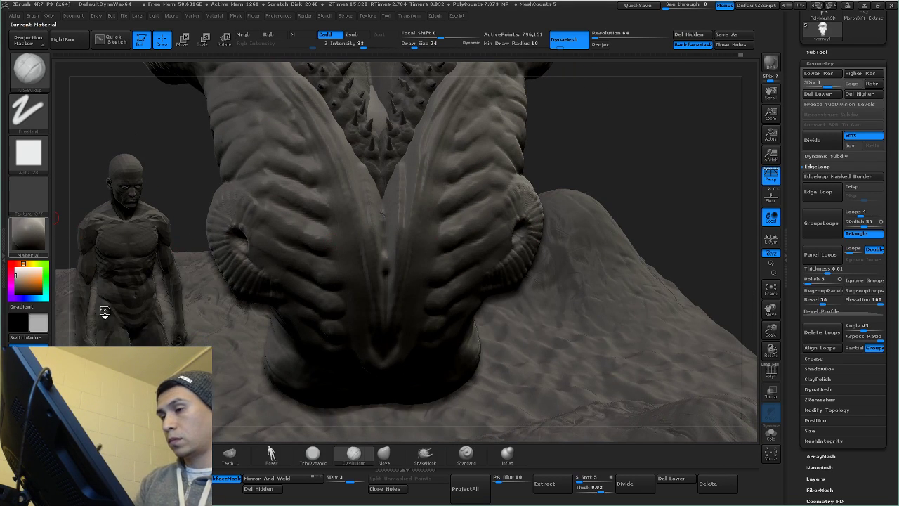
pyautogui.click(535, 244)
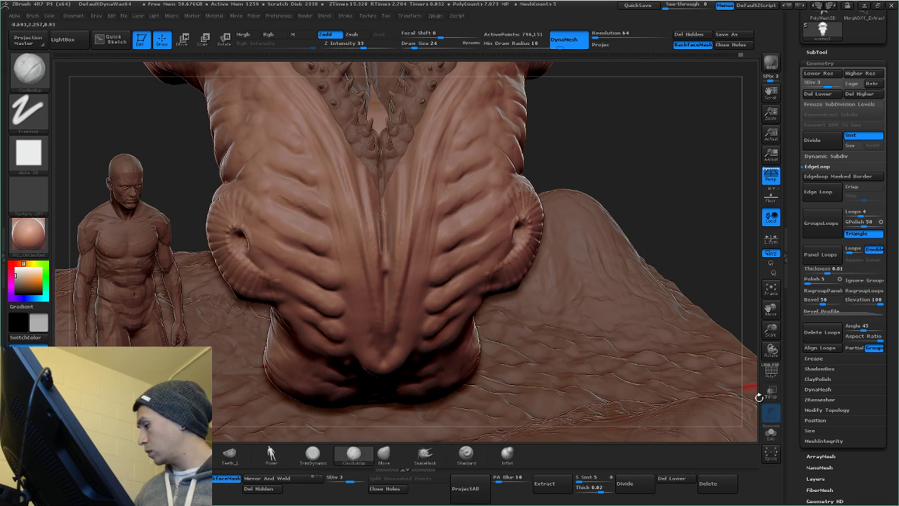
# Step: View the creature's body in isolation, show all subtools again and open the SubTool list
pyautogui.click(770, 435)
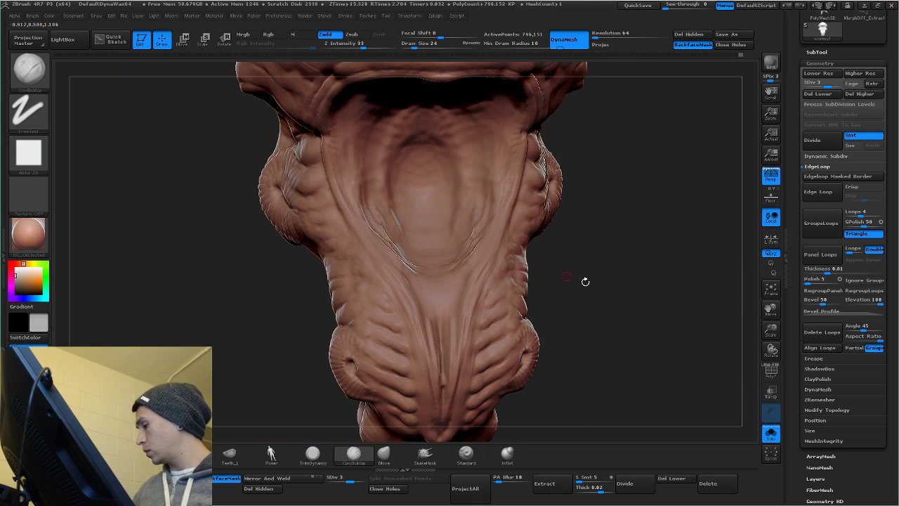
pyautogui.click(769, 436)
pyautogui.click(815, 51)
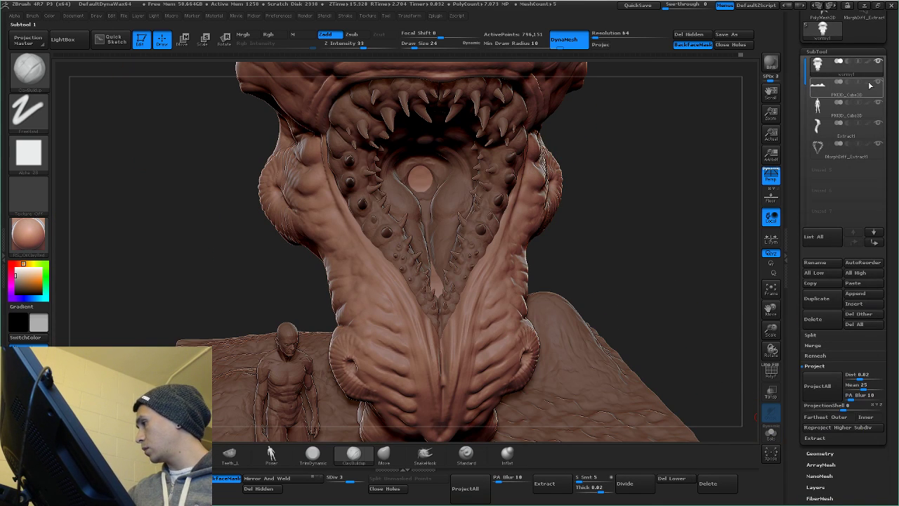
# Step: Hide the ground and human figure subtools so the worm creature stands alone
pyautogui.click(878, 83)
pyautogui.click(877, 104)
pyautogui.moveTo(586, 257); pyautogui.dragTo(511, 286)
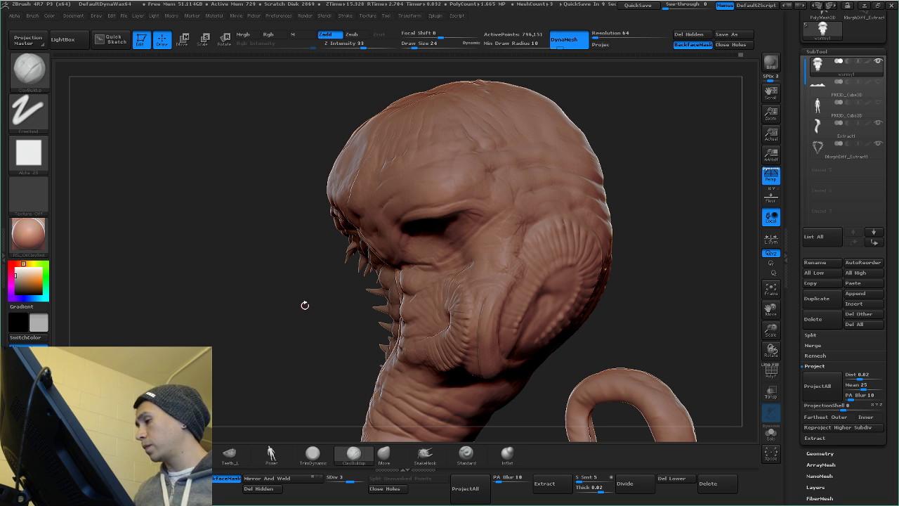
pyautogui.moveTo(621, 161); pyautogui.dragTo(695, 167)
pyautogui.keyDown('alt'); pyautogui.moveTo(466, 180); pyautogui.dragTo(426, 240, button='right'); pyautogui.keyUp('alt')
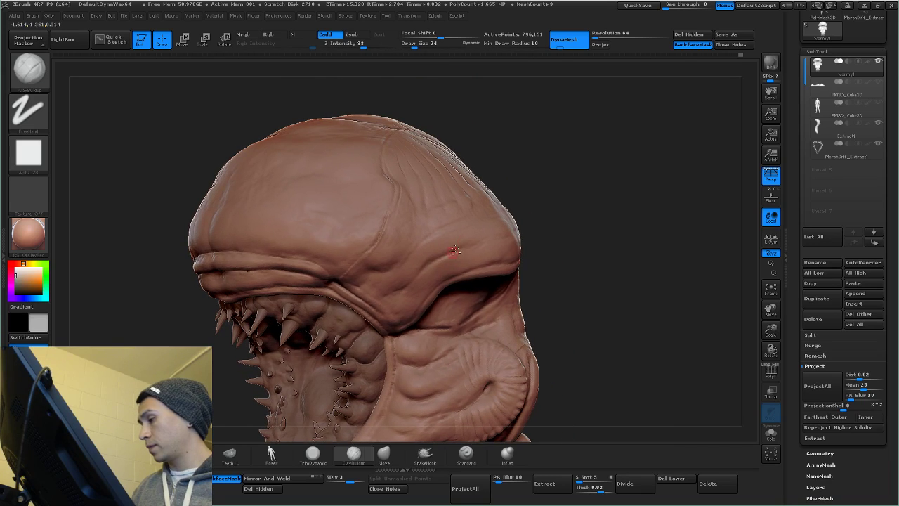
# Step: Build up the brow folds beside the eye socket with ClayBuildup, using draw sizes 126 and 101
pyautogui.press('space')
pyautogui.moveTo(469, 235); pyautogui.dragTo(484, 234)
pyautogui.moveTo(460, 246)
pyautogui.mouseDown(button='right')
pyautogui.moveTo(420, 277)
pyautogui.moveTo(404, 307)
pyautogui.mouseUp(button='right')
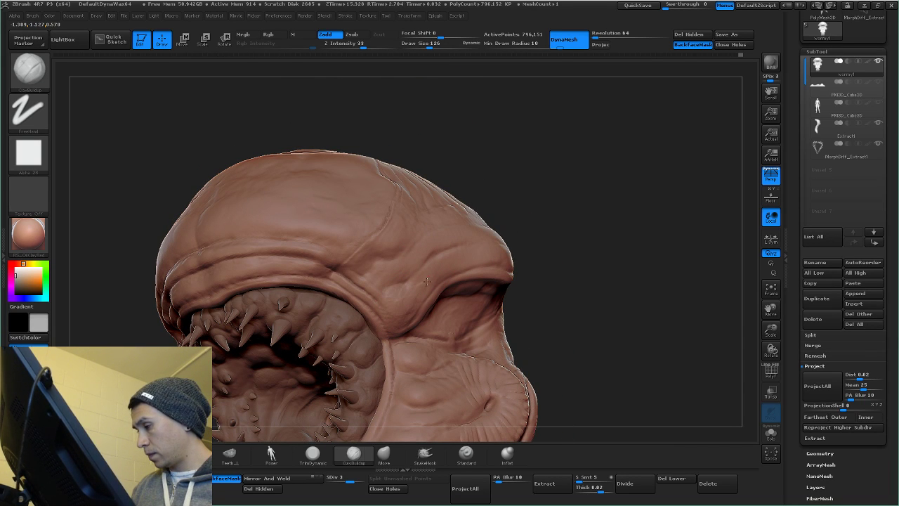
pyautogui.press('space')
pyautogui.moveTo(395, 274); pyautogui.dragTo(391, 274)
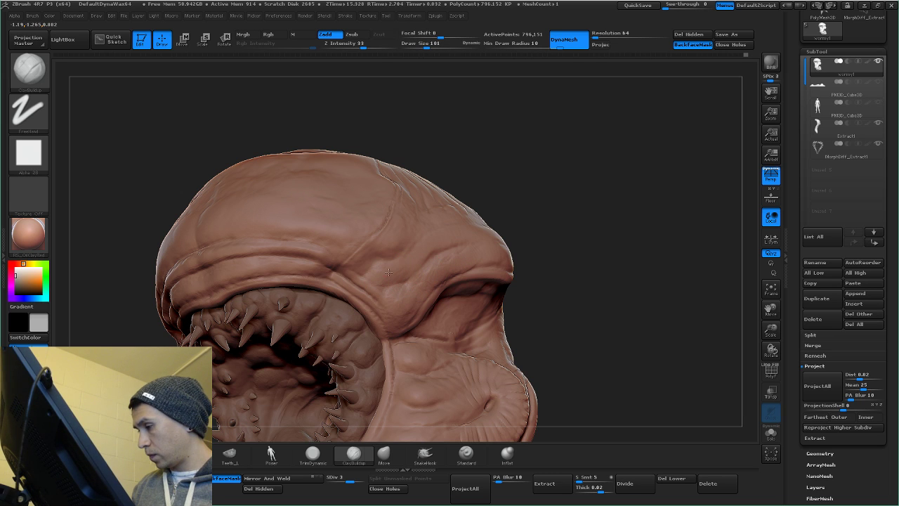
pyautogui.moveTo(428, 246); pyautogui.dragTo(444, 251, button='right')
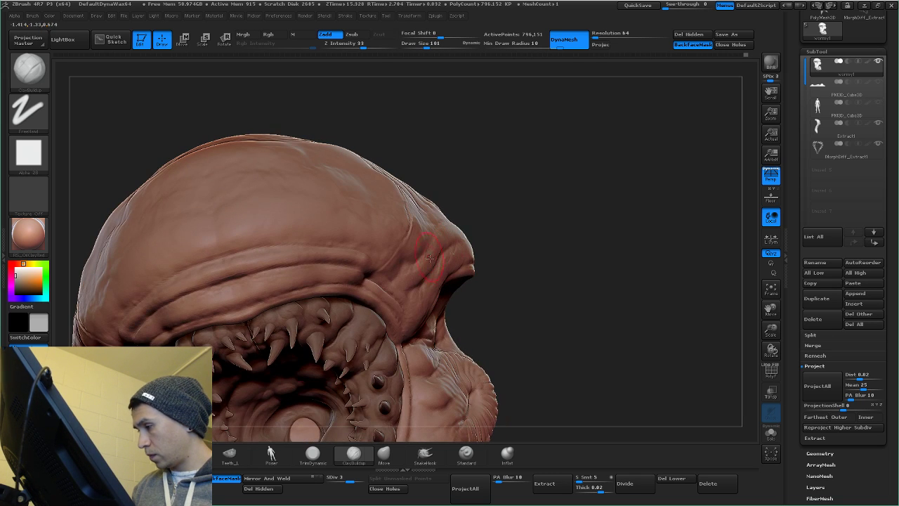
# Step: Strengthen the ridges between the brow and forehead with ClayBuildup at draw size 126
pyautogui.press('space')
pyautogui.moveTo(411, 254); pyautogui.dragTo(416, 254)
pyautogui.moveTo(419, 253); pyautogui.dragTo(401, 247, button='right')
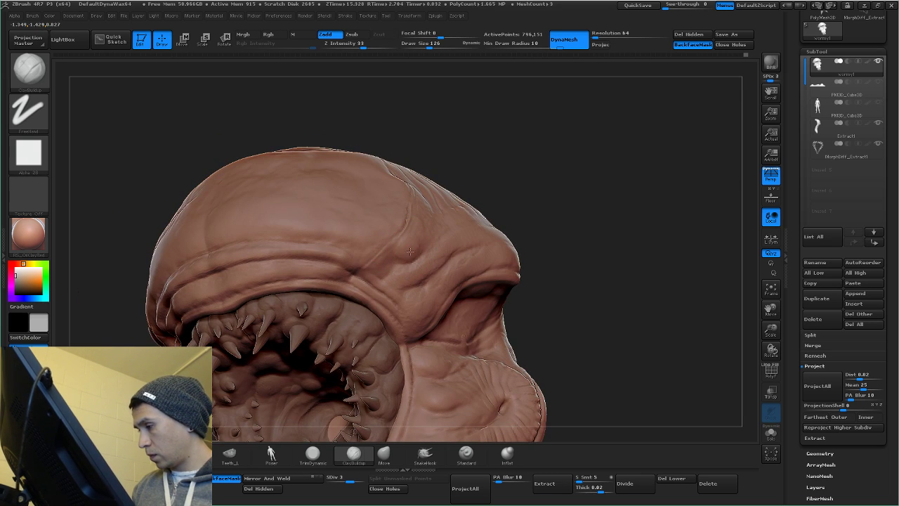
pyautogui.moveTo(409, 250)
pyautogui.mouseDown()
pyautogui.moveTo(451, 231)
pyautogui.moveTo(411, 325)
pyautogui.moveTo(363, 321)
pyautogui.moveTo(317, 213)
pyautogui.mouseUp()
# Step: Sculpt skin folds on the creature's lower body with smaller ClayBuildup strokes, starting at draw size 60
pyautogui.press('space')
pyautogui.moveTo(317, 213); pyautogui.dragTo(295, 178, button='right')
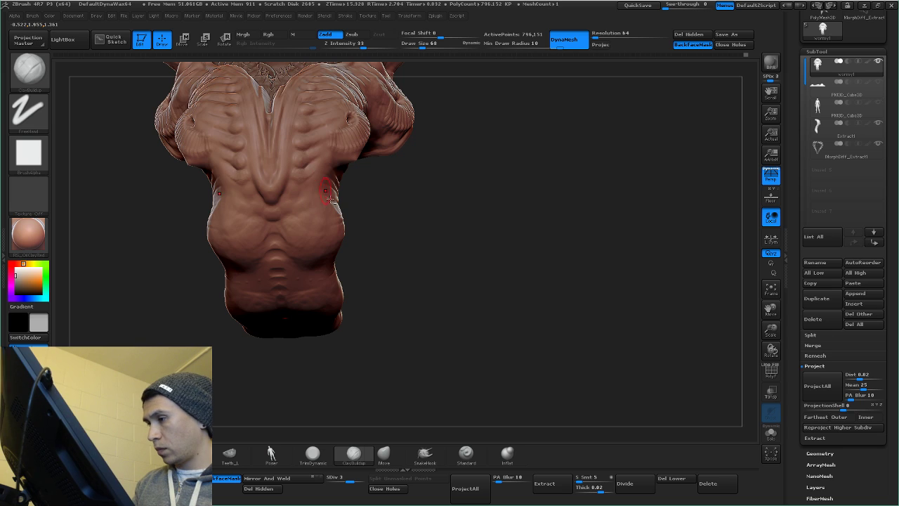
pyautogui.moveTo(393, 224)
pyautogui.mouseDown()
pyautogui.moveTo(376, 242)
pyautogui.moveTo(402, 254)
pyautogui.moveTo(451, 335)
pyautogui.moveTo(416, 319)
pyautogui.moveTo(476, 333)
pyautogui.moveTo(453, 281)
pyautogui.moveTo(473, 213)
pyautogui.moveTo(482, 279)
pyautogui.moveTo(463, 246)
pyautogui.moveTo(475, 220)
pyautogui.moveTo(476, 286)
pyautogui.mouseUp()
pyautogui.press('space')
pyautogui.moveTo(437, 274); pyautogui.dragTo(455, 267, button='right')
pyautogui.press('space')
pyautogui.moveTo(455, 267); pyautogui.dragTo(451, 267)
pyautogui.moveTo(414, 288); pyautogui.dragTo(437, 296, button='right')
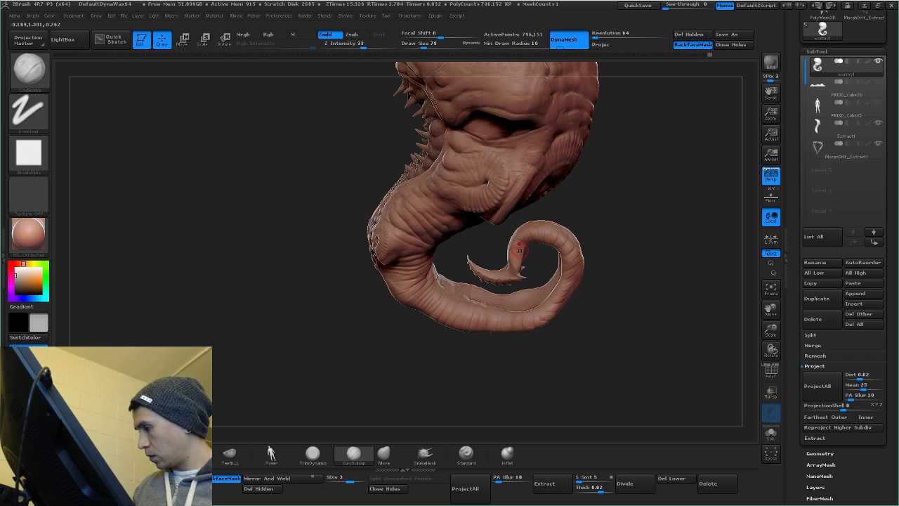
# Step: Add surface creases near the end of the curled tail with small ClayBuildup strokes
pyautogui.moveTo(531, 259); pyautogui.dragTo(519, 261, button='right')
pyautogui.press('space')
pyautogui.moveTo(521, 274); pyautogui.dragTo(523, 274)
pyautogui.moveTo(618, 266)
pyautogui.mouseDown(button='right')
pyautogui.moveTo(569, 271)
pyautogui.moveTo(567, 306)
pyautogui.moveTo(592, 274)
pyautogui.moveTo(532, 301)
pyautogui.mouseUp(button='right')
# Step: Adjust the curled tail's shape with the Move brush and smooth the back of the curl
pyautogui.press('space')
pyautogui.press('b')
pyautogui.press('m')
pyautogui.press('v')
pyautogui.press('space')
pyautogui.keyDown('alt'); pyautogui.moveTo(487, 325); pyautogui.dragTo(498, 235, button='right'); pyautogui.keyUp('alt')
pyautogui.moveTo(497, 236); pyautogui.dragTo(522, 221, button='right')
pyautogui.press('space')
pyautogui.keyDown('shift'); pyautogui.moveTo(482, 265); pyautogui.dragTo(483, 243); pyautogui.keyUp('shift')
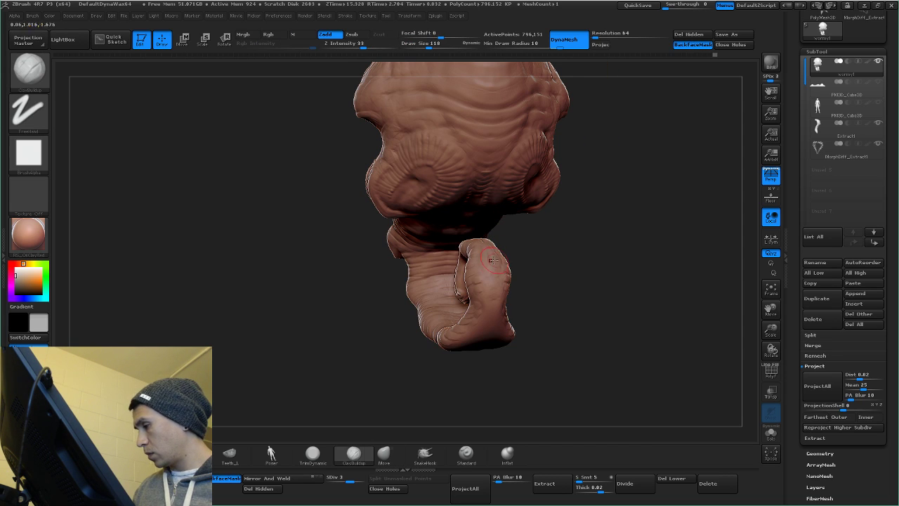
# Step: Build up folds down the back of the tail curl with ClayBuildup at draw sizes 101 and 86
pyautogui.press('b')
pyautogui.press('c')
pyautogui.press('b')
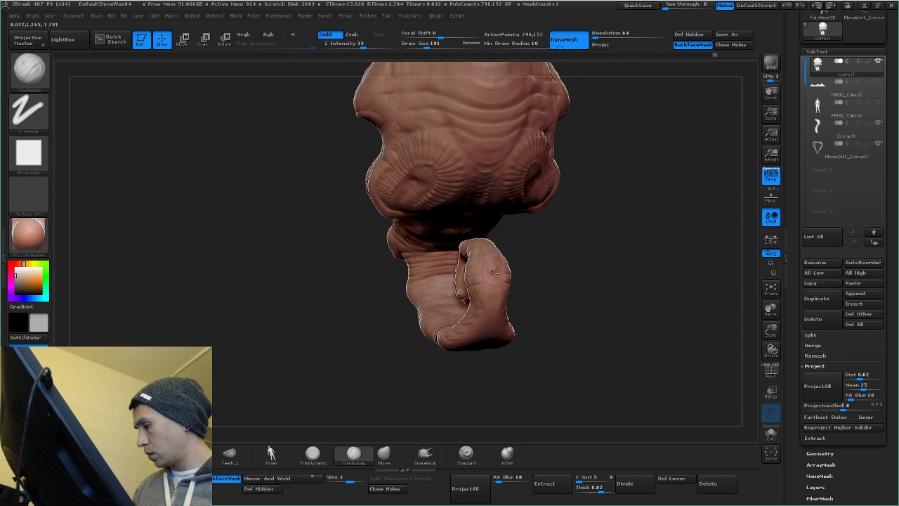
pyautogui.press('space')
pyautogui.moveTo(493, 273); pyautogui.dragTo(490, 273)
pyautogui.moveTo(493, 266); pyautogui.dragTo(492, 280)
pyautogui.moveTo(493, 289)
pyautogui.mouseDown(button='right')
pyautogui.moveTo(480, 301)
pyautogui.moveTo(492, 289)
pyautogui.mouseUp(button='right')
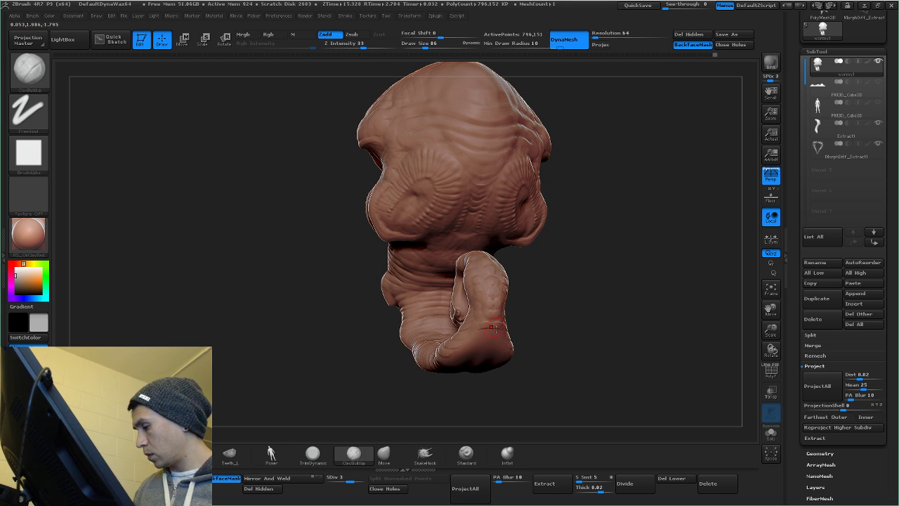
pyautogui.moveTo(496, 328); pyautogui.dragTo(497, 340)
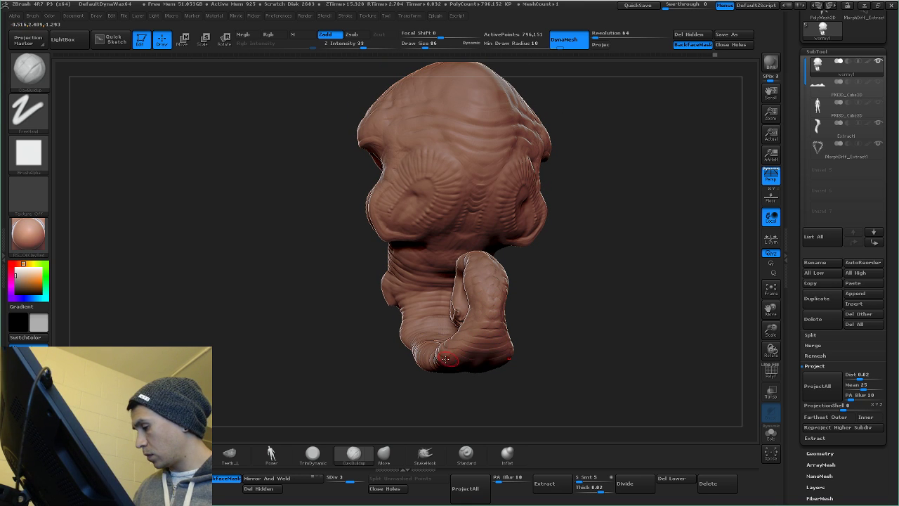
# Step: Sculpt ringed folds around the upper bend of the tail curl with ClayBuildup, starting at draw size 86
pyautogui.moveTo(459, 364)
pyautogui.mouseDown(button='right')
pyautogui.moveTo(489, 366)
pyautogui.moveTo(490, 324)
pyautogui.moveTo(512, 320)
pyautogui.mouseUp(button='right')
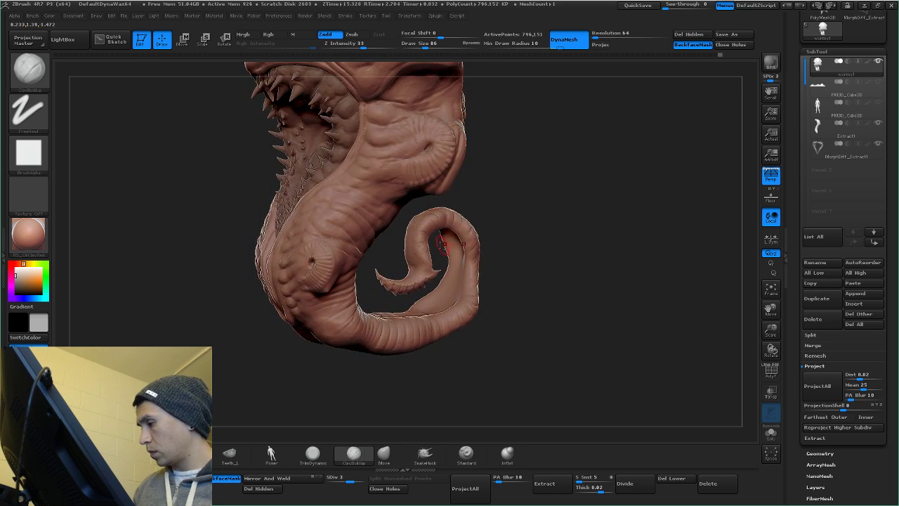
pyautogui.keyDown('ctrl'); pyautogui.moveTo(442, 244); pyautogui.dragTo(443, 265, button='right'); pyautogui.keyUp('ctrl')
pyautogui.moveTo(442, 266)
pyautogui.mouseDown(button='right')
pyautogui.moveTo(374, 239)
pyautogui.moveTo(401, 233)
pyautogui.mouseUp(button='right')
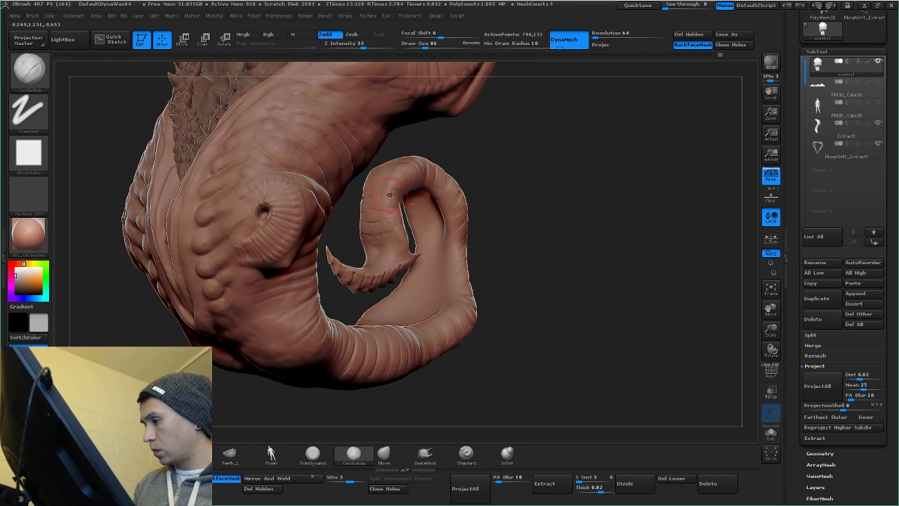
pyautogui.moveTo(397, 171)
pyautogui.mouseDown()
pyautogui.moveTo(379, 199)
pyautogui.moveTo(466, 251)
pyautogui.moveTo(454, 243)
pyautogui.moveTo(438, 277)
pyautogui.moveTo(501, 279)
pyautogui.moveTo(476, 263)
pyautogui.moveTo(437, 191)
pyautogui.moveTo(482, 233)
pyautogui.moveTo(457, 274)
pyautogui.moveTo(512, 250)
pyautogui.moveTo(549, 247)
pyautogui.mouseUp()
pyautogui.press('shift')
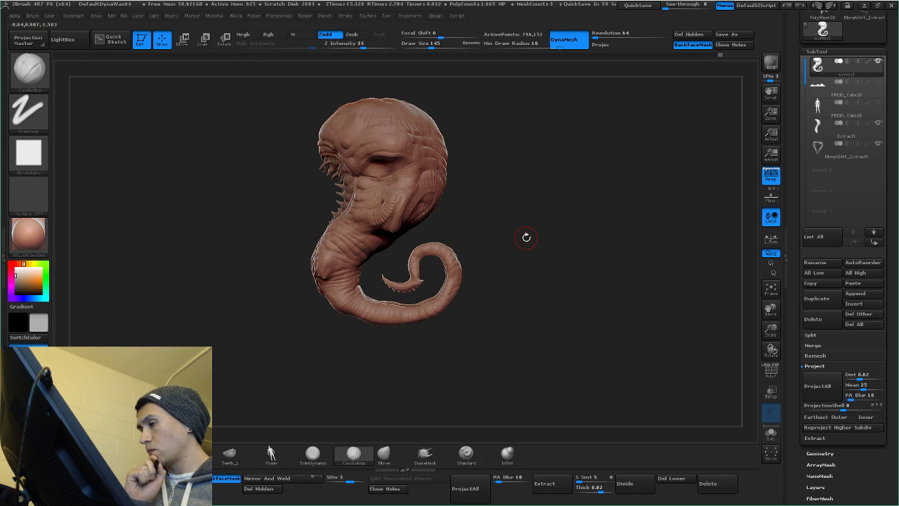
# Step: Save the tool to the Desktop as wormy1 and save another version as wormy2
pyautogui.moveTo(489, 236)
pyautogui.mouseDown()
pyautogui.moveTo(511, 209)
pyautogui.moveTo(487, 222)
pyautogui.moveTo(538, 275)
pyautogui.moveTo(528, 274)
pyautogui.moveTo(497, 319)
pyautogui.mouseUp()
pyautogui.moveTo(581, 266)
pyautogui.mouseDown()
pyautogui.moveTo(564, 333)
pyautogui.moveTo(510, 365)
pyautogui.mouseUp()
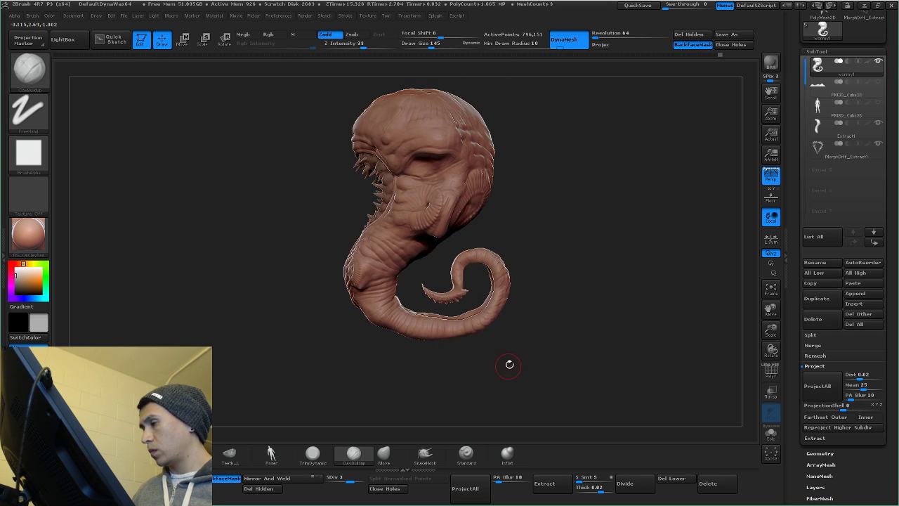
pyautogui.hotkey('ctrl', 's')
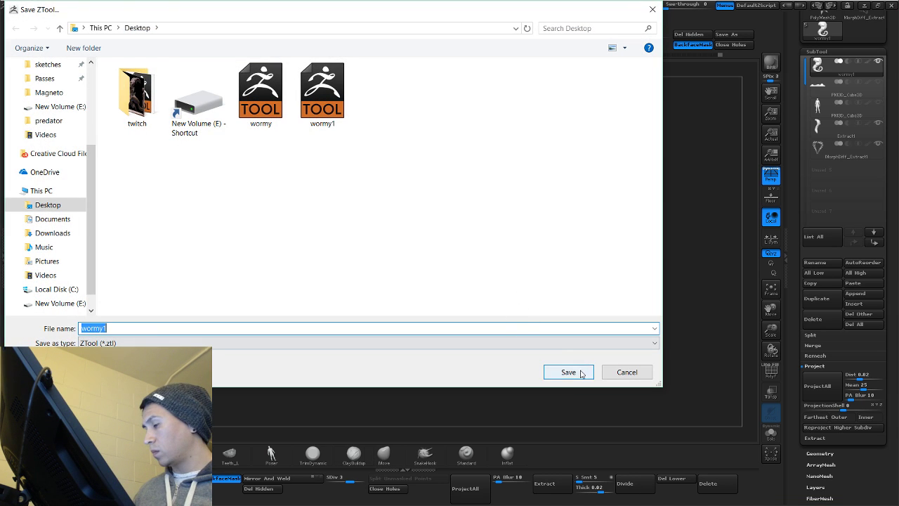
pyautogui.click(568, 372)
pyautogui.click(481, 251)
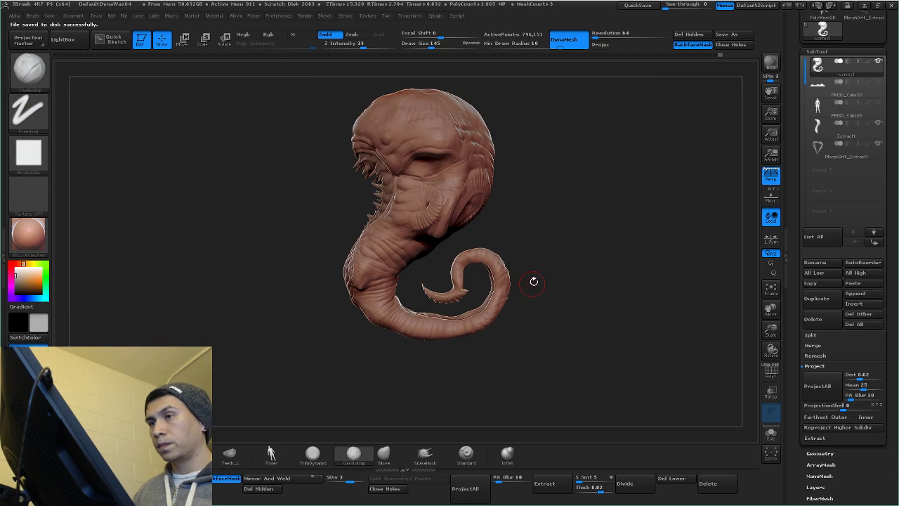
pyautogui.hotkey('ctrl', 's')
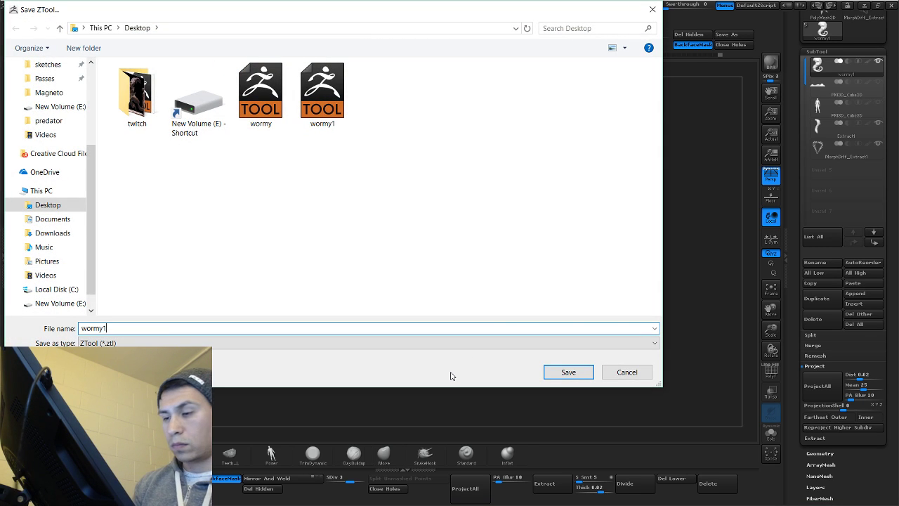
pyautogui.press('Return')
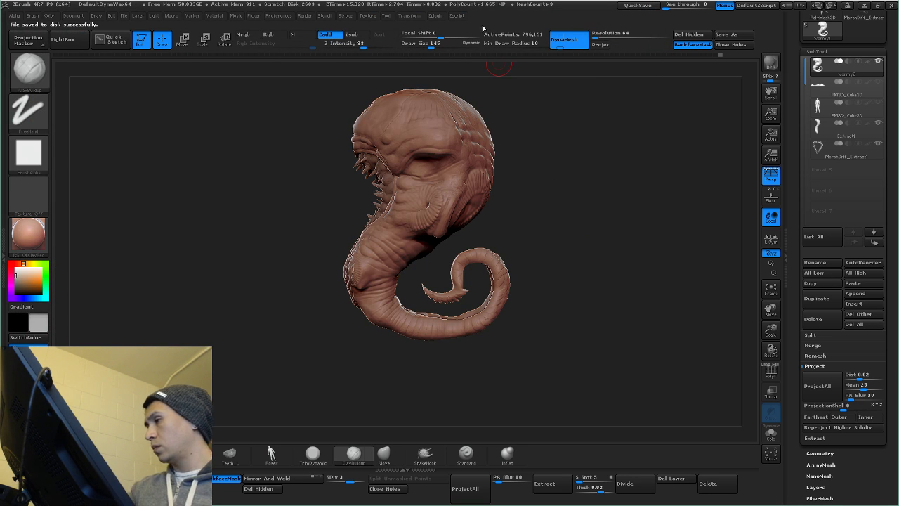
# Step: Create a low-resolution posing mesh of the creature with Transpose Master's TPoseMesh
pyautogui.click(436, 17)
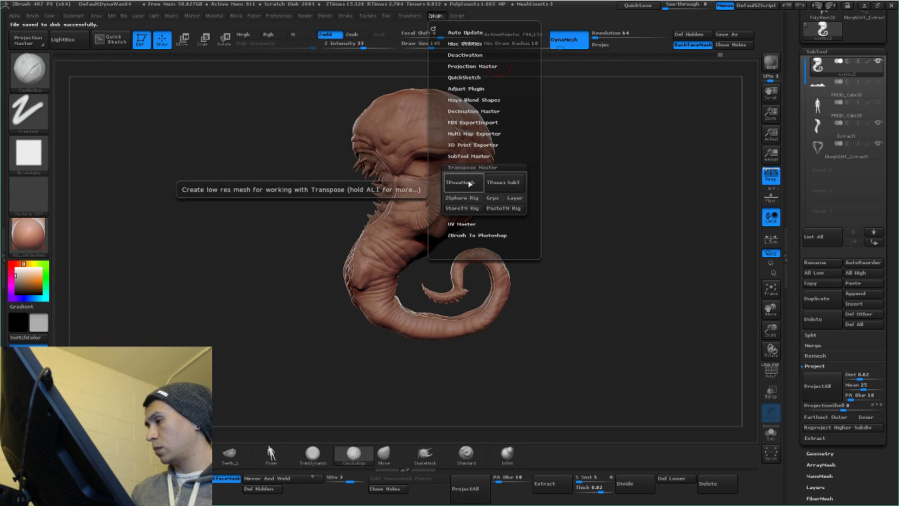
pyautogui.click(470, 184)
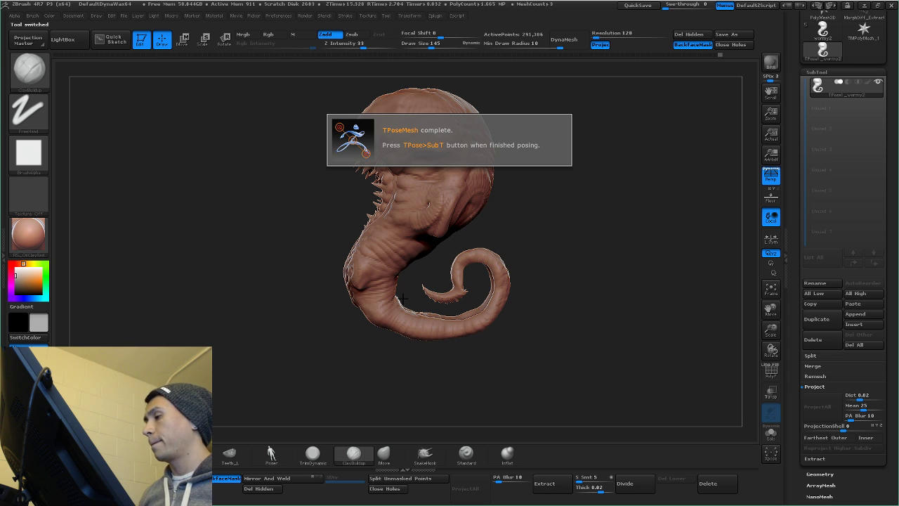
pyautogui.moveTo(533, 239); pyautogui.dragTo(252, 309)
# Step: Rotate the whole creature into a tilted pose with a Transpose line anchored at its lower body
pyautogui.click(224, 40)
pyautogui.keyDown('ctrl'); pyautogui.keyDown('shift'); pyautogui.click(28, 109); pyautogui.keyUp('shift'); pyautogui.keyUp('ctrl')
pyautogui.keyDown('ctrl'); pyautogui.keyDown('shift'); pyautogui.click(161, 140); pyautogui.keyUp('shift'); pyautogui.keyUp('ctrl')
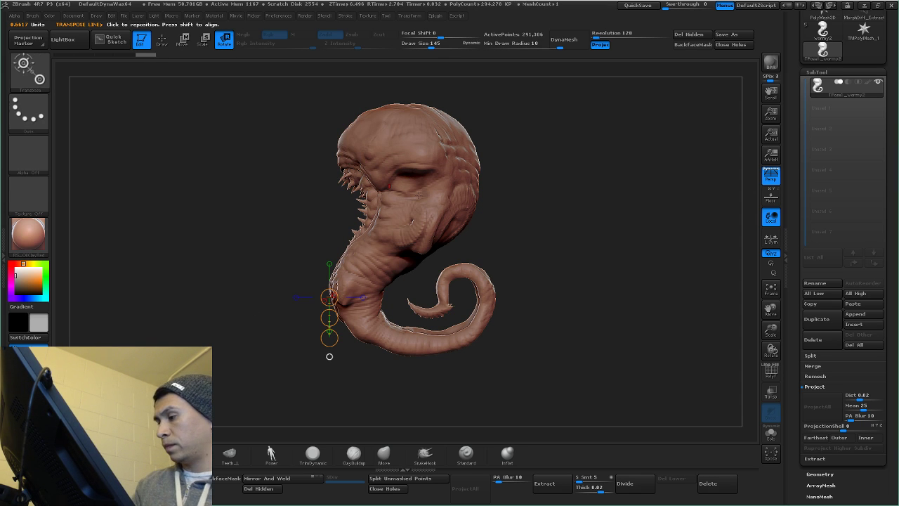
pyautogui.keyDown('shift'); pyautogui.moveTo(507, 233); pyautogui.dragTo(535, 239); pyautogui.keyUp('shift')
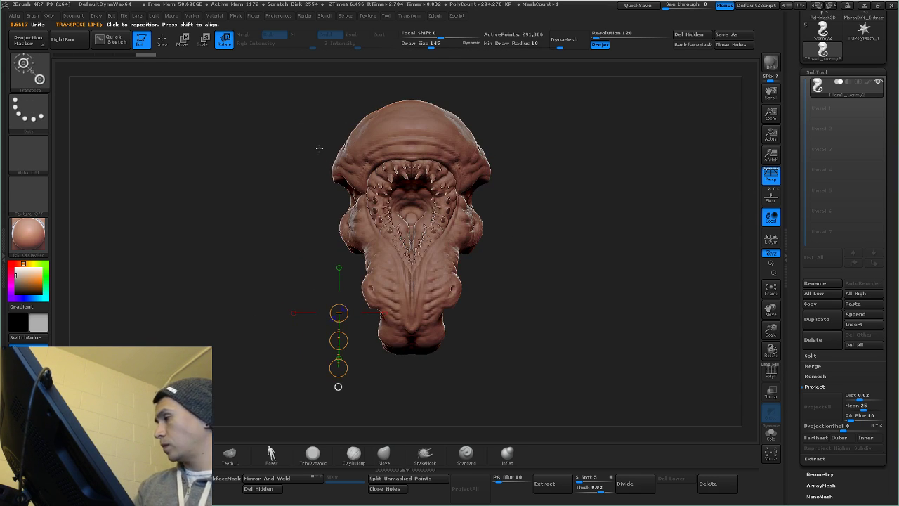
pyautogui.moveTo(413, 348)
pyautogui.keyDown('shift'); pyautogui.mouseDown()
pyautogui.moveTo(530, 347)
pyautogui.moveTo(530, 280)
pyautogui.moveTo(474, 212)
pyautogui.moveTo(495, 232)
pyautogui.mouseUp(); pyautogui.keyUp('shift')
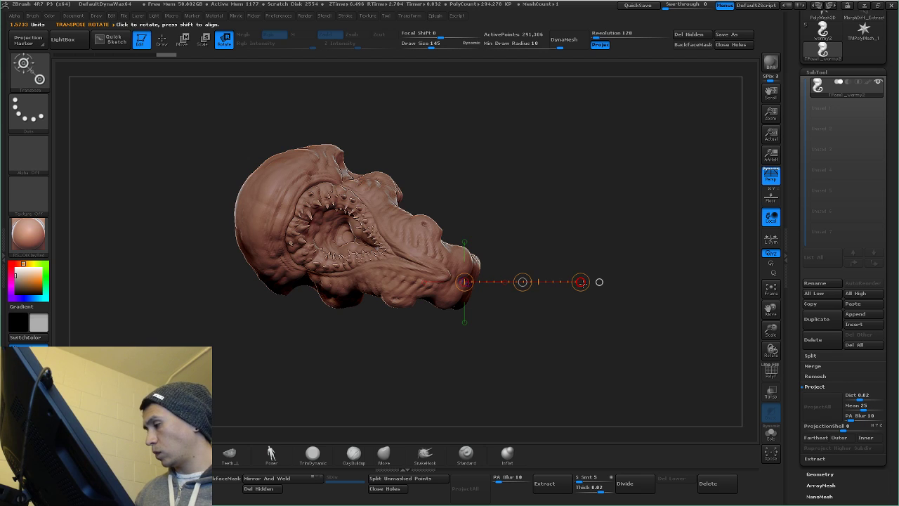
pyautogui.moveTo(581, 281); pyautogui.dragTo(578, 314)
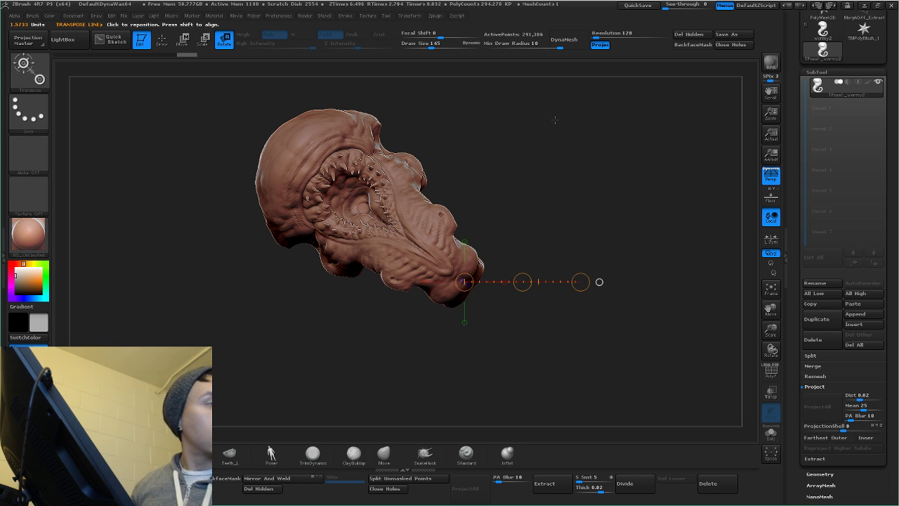
pyautogui.moveTo(537, 242); pyautogui.dragTo(463, 238)
# Step: Mask the creature's head and upper body, leaving only the curled tail editable
pyautogui.press('q')
pyautogui.press('space')
pyautogui.moveTo(568, 230)
pyautogui.mouseDown(button='right')
pyautogui.moveTo(568, 327)
pyautogui.moveTo(559, 340)
pyautogui.moveTo(559, 309)
pyautogui.moveTo(565, 336)
pyautogui.moveTo(616, 226)
pyautogui.mouseUp(button='right')
pyautogui.moveTo(603, 221)
pyautogui.keyDown('ctrl'); pyautogui.mouseDown()
pyautogui.moveTo(574, 230)
pyautogui.moveTo(494, 288)
pyautogui.moveTo(724, 239)
pyautogui.moveTo(706, 231)
pyautogui.mouseUp(); pyautogui.keyUp('ctrl')
pyautogui.keyDown('ctrl'); pyautogui.click(688, 250); pyautogui.keyUp('ctrl')
pyautogui.keyDown('alt'); pyautogui.moveTo(613, 291); pyautogui.dragTo(572, 272, button='right'); pyautogui.keyUp('alt')
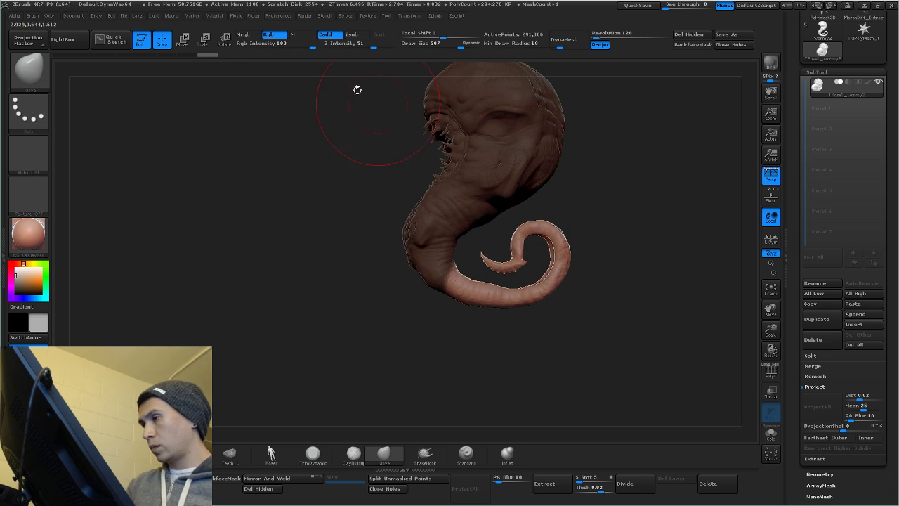
# Step: Bend the unmasked tail from its base with Transpose rotation, adjusting the mask along it and clearing the mask
pyautogui.click(230, 47)
pyautogui.moveTo(454, 272); pyautogui.dragTo(505, 360)
pyautogui.moveTo(505, 361)
pyautogui.mouseDown()
pyautogui.moveTo(520, 391)
pyautogui.moveTo(485, 392)
pyautogui.mouseUp()
pyautogui.keyDown('alt'); pyautogui.moveTo(530, 391); pyautogui.dragTo(522, 355, button='right'); pyautogui.keyUp('alt')
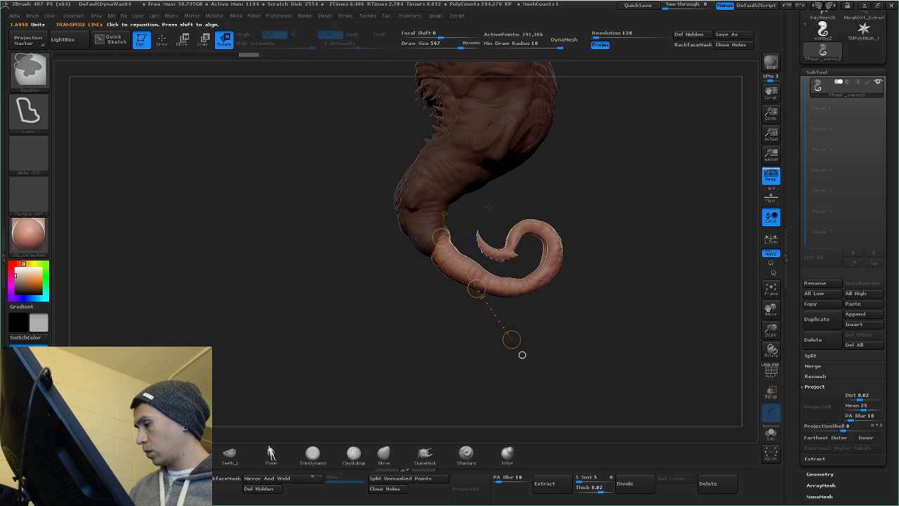
pyautogui.moveTo(502, 274)
pyautogui.keyDown('ctrl'); pyautogui.mouseDown()
pyautogui.moveTo(398, 247)
pyautogui.moveTo(405, 228)
pyautogui.moveTo(504, 286)
pyautogui.moveTo(583, 311)
pyautogui.moveTo(554, 400)
pyautogui.moveTo(590, 353)
pyautogui.mouseUp(); pyautogui.keyUp('ctrl')
pyautogui.moveTo(548, 284)
pyautogui.keyDown('ctrl'); pyautogui.mouseDown()
pyautogui.moveTo(539, 275)
pyautogui.moveTo(610, 231)
pyautogui.moveTo(473, 238)
pyautogui.mouseUp(); pyautogui.keyUp('ctrl')
pyautogui.keyDown('ctrl'); pyautogui.moveTo(522, 278); pyautogui.dragTo(557, 279); pyautogui.keyUp('ctrl')
pyautogui.moveTo(631, 306)
pyautogui.mouseDown()
pyautogui.moveTo(642, 218)
pyautogui.moveTo(618, 253)
pyautogui.moveTo(639, 249)
pyautogui.moveTo(588, 305)
pyautogui.moveTo(576, 303)
pyautogui.mouseUp()
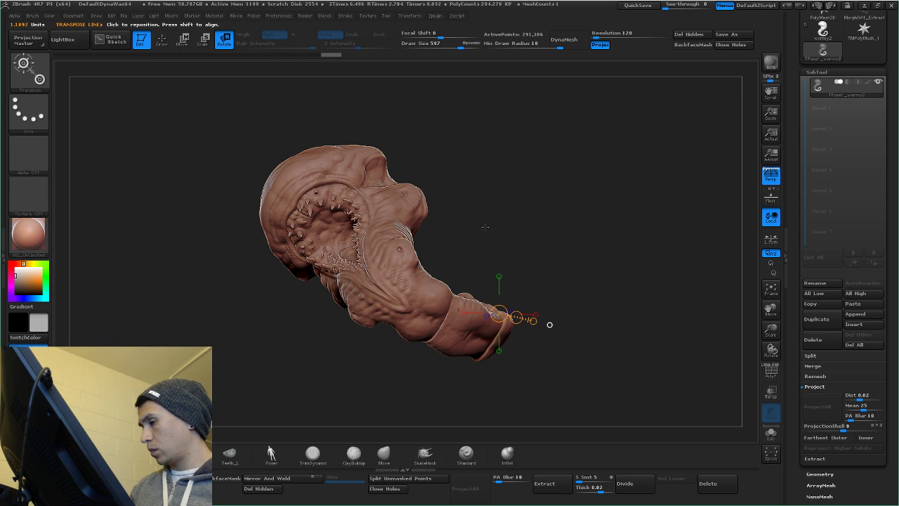
pyautogui.moveTo(508, 218); pyautogui.dragTo(511, 228)
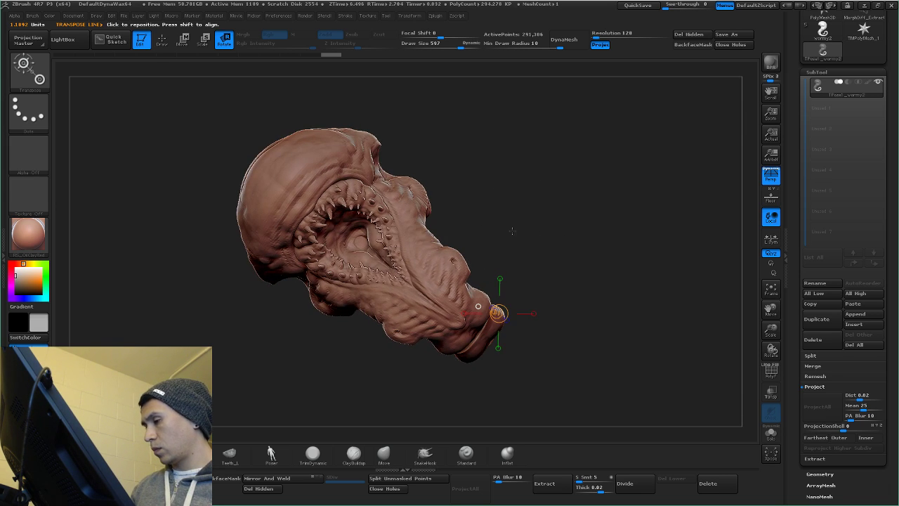
# Step: Switch to the Move brush and enlarge its draw size to 1000
pyautogui.press('q')
pyautogui.press('space')
pyautogui.click(394, 186)
pyautogui.keyDown('alt'); pyautogui.moveTo(436, 169); pyautogui.dragTo(421, 144); pyautogui.keyUp('alt')
pyautogui.press('space')
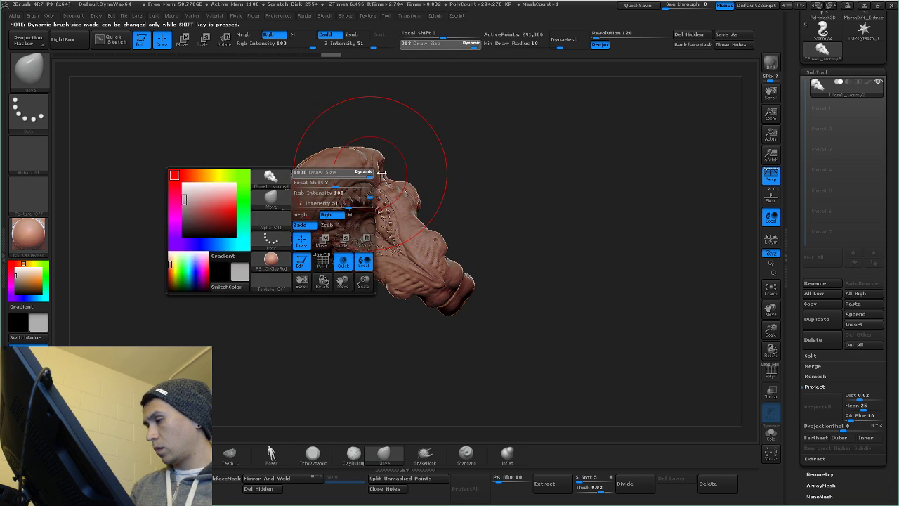
# Step: Lasso-mask the head down to the lower end of the mouth and invert the mask
pyautogui.moveTo(430, 210)
pyautogui.keyDown('ctrl'); pyautogui.mouseDown()
pyautogui.moveTo(247, 296)
pyautogui.moveTo(498, 111)
pyautogui.moveTo(464, 153)
pyautogui.mouseUp(); pyautogui.keyUp('ctrl')
pyautogui.hotkey('ctrl', 'z')
pyautogui.moveTo(436, 200)
pyautogui.keyDown('ctrl'); pyautogui.mouseDown()
pyautogui.moveTo(298, 316)
pyautogui.moveTo(450, 146)
pyautogui.mouseUp(); pyautogui.keyUp('ctrl')
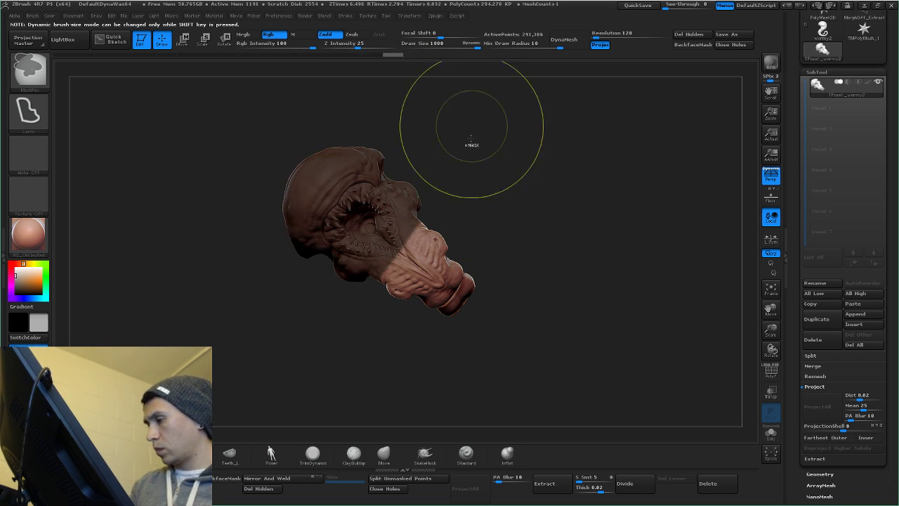
pyautogui.keyDown('ctrl'); pyautogui.click(461, 146); pyautogui.keyUp('ctrl')
# Step: Tilt the unmasked head more upright with Transpose rotation, undoing the first attempt
pyautogui.press('r')
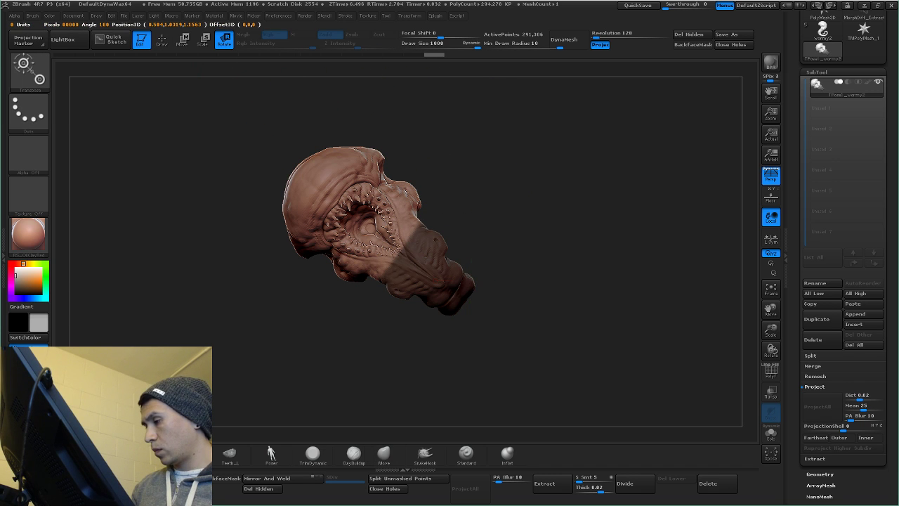
pyautogui.moveTo(391, 277)
pyautogui.mouseDown()
pyautogui.moveTo(306, 78)
pyautogui.moveTo(351, 76)
pyautogui.moveTo(344, 80)
pyautogui.mouseUp()
pyautogui.hotkey('ctrl', 'z')
pyautogui.moveTo(352, 187)
pyautogui.mouseDown()
pyautogui.moveTo(421, 166)
pyautogui.moveTo(446, 168)
pyautogui.mouseUp()
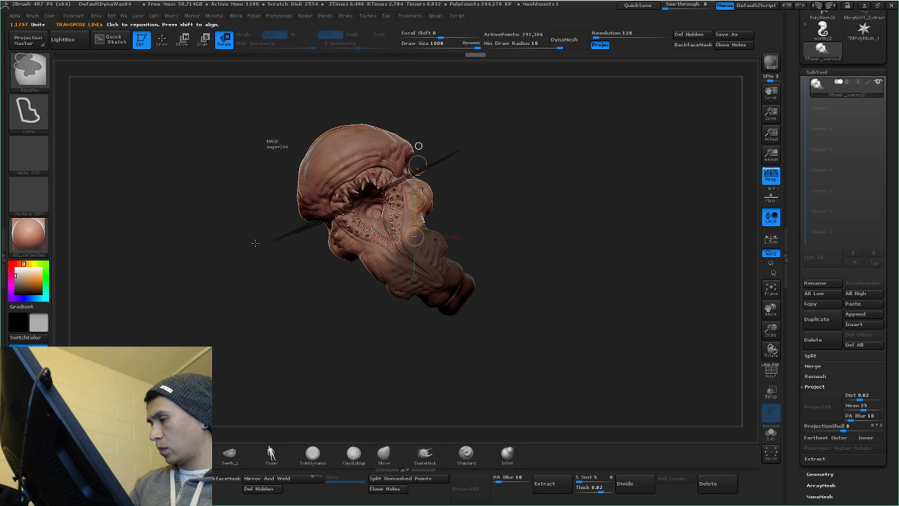
# Step: Lasso-mask the creature along the mouth line and adjust the head with Transpose rotation, returning to the Move brush
pyautogui.keyDown('ctrl'); pyautogui.moveTo(255, 243); pyautogui.dragTo(596, 96); pyautogui.keyUp('ctrl')
pyautogui.keyDown('ctrl'); pyautogui.moveTo(509, 169); pyautogui.dragTo(470, 194); pyautogui.keyUp('ctrl')
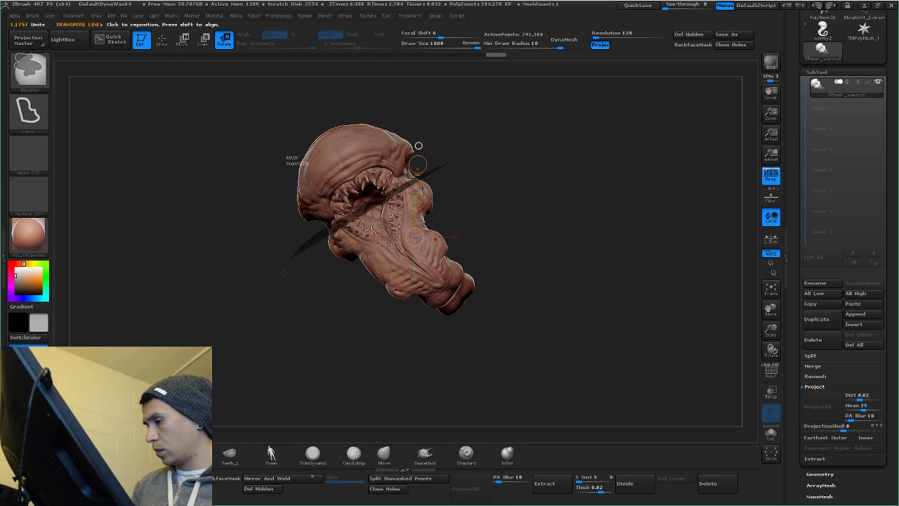
pyautogui.moveTo(284, 274)
pyautogui.keyDown('ctrl'); pyautogui.mouseDown()
pyautogui.moveTo(648, 217)
pyautogui.moveTo(644, 210)
pyautogui.mouseUp(); pyautogui.keyUp('ctrl')
pyautogui.moveTo(434, 270)
pyautogui.mouseDown()
pyautogui.moveTo(417, 164)
pyautogui.moveTo(484, 145)
pyautogui.moveTo(489, 178)
pyautogui.mouseUp()
pyautogui.moveTo(500, 246)
pyautogui.mouseDown()
pyautogui.moveTo(470, 251)
pyautogui.moveTo(461, 304)
pyautogui.moveTo(520, 305)
pyautogui.moveTo(540, 324)
pyautogui.moveTo(537, 298)
pyautogui.mouseUp()
pyautogui.press('q')
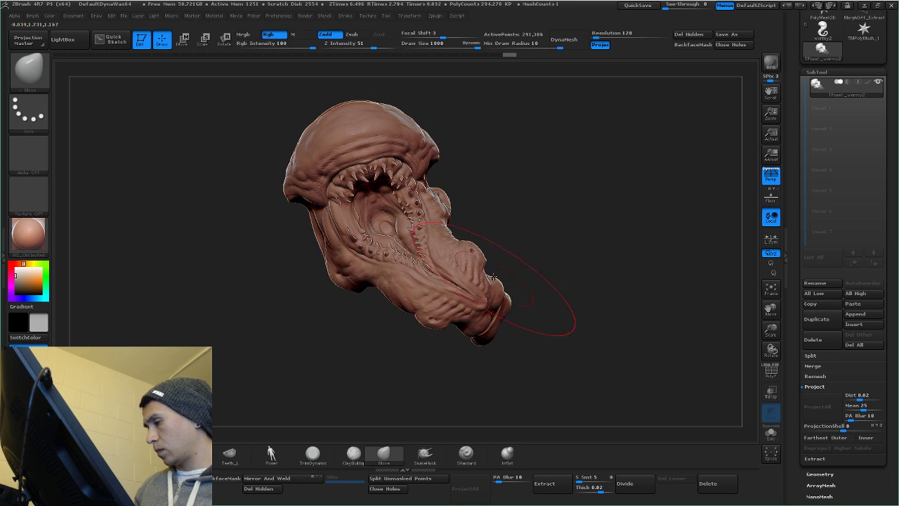
# Step: Reshape the body and the side of the mouth with the Move brush, reducing its draw size
pyautogui.press('space')
pyautogui.moveTo(482, 266); pyautogui.dragTo(451, 273)
pyautogui.moveTo(546, 274); pyautogui.dragTo(514, 265)
pyautogui.moveTo(392, 244)
pyautogui.keyDown('ctrl'); pyautogui.mouseDown(button='right')
pyautogui.moveTo(390, 262)
pyautogui.moveTo(367, 274)
pyautogui.mouseUp(button='right'); pyautogui.keyUp('ctrl')
pyautogui.press('space')
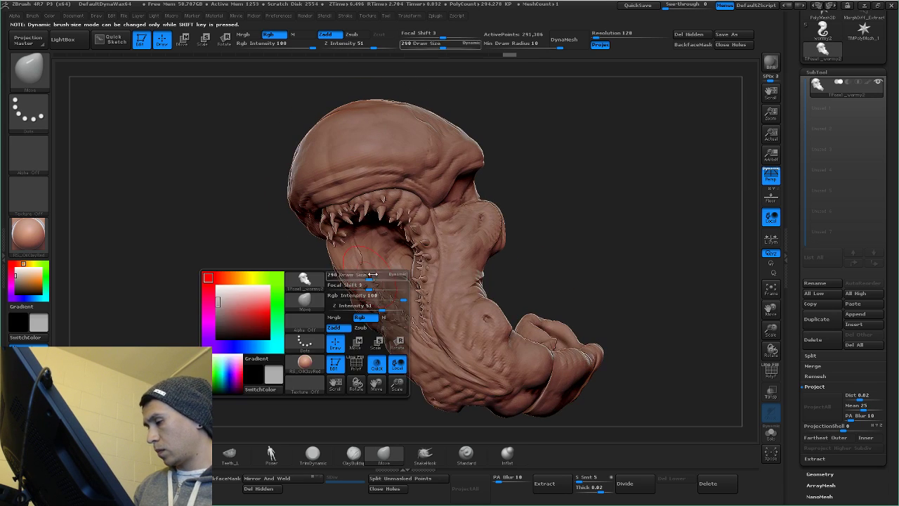
pyautogui.moveTo(366, 274); pyautogui.dragTo(376, 275)
pyautogui.moveTo(361, 282)
pyautogui.mouseDown(button='right')
pyautogui.moveTo(377, 274)
pyautogui.moveTo(356, 278)
pyautogui.mouseUp(button='right')
pyautogui.press('space')
pyautogui.moveTo(356, 278); pyautogui.dragTo(351, 279)
# Step: Lasso-mask the outer side of the lower jaw and invert the mask to isolate it
pyautogui.press('ctrl')
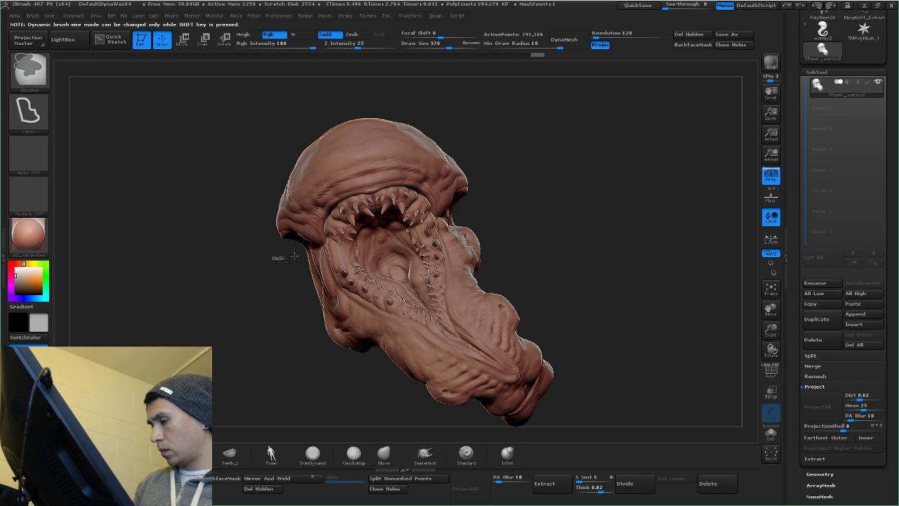
pyautogui.keyDown('ctrl'); pyautogui.moveTo(412, 269); pyautogui.dragTo(340, 383); pyautogui.keyUp('ctrl')
pyautogui.keyDown('ctrl'); pyautogui.click(253, 371); pyautogui.keyUp('ctrl')
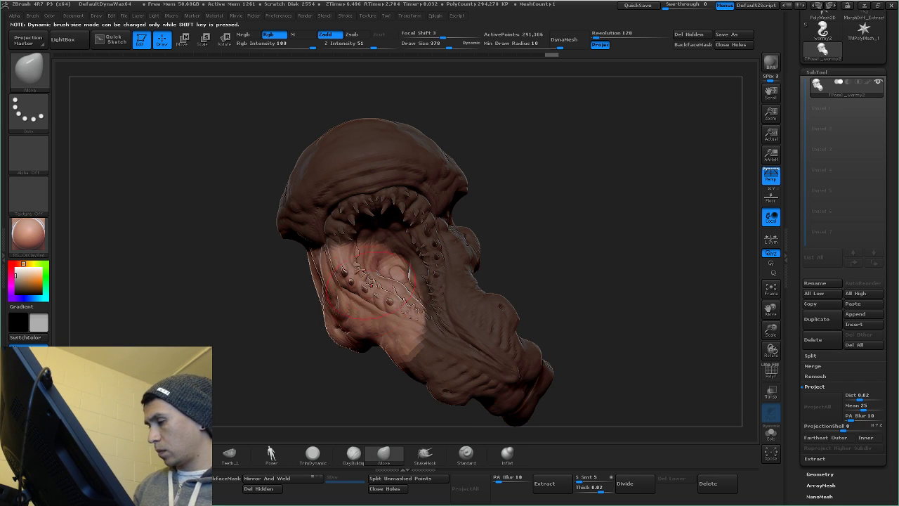
# Step: Enlarge the Move brush's draw size to 512 and push the unmasked side of the lower jaw into shape
pyautogui.press('space')
pyautogui.moveTo(344, 269); pyautogui.dragTo(351, 268)
pyautogui.moveTo(361, 268); pyautogui.dragTo(341, 267, button='right')
pyautogui.press('space')
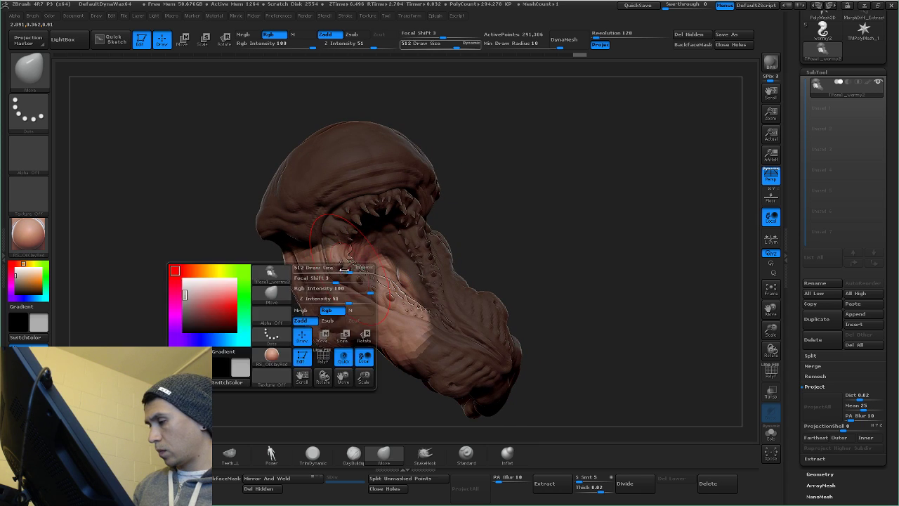
pyautogui.press('space')
pyautogui.moveTo(341, 267); pyautogui.dragTo(327, 264)
# Step: Refine the unmasked jaw side from several angles with a larger Move brush and clear the mask
pyautogui.moveTo(328, 264)
pyautogui.mouseDown(button='right')
pyautogui.moveTo(329, 275)
pyautogui.moveTo(382, 247)
pyautogui.moveTo(413, 254)
pyautogui.moveTo(362, 243)
pyautogui.mouseUp(button='right')
pyautogui.press('space')
pyautogui.moveTo(362, 243)
pyautogui.mouseDown()
pyautogui.moveTo(384, 244)
pyautogui.moveTo(368, 252)
pyautogui.mouseUp()
pyautogui.moveTo(383, 258); pyautogui.dragTo(358, 254, button='right')
pyautogui.moveTo(364, 254); pyautogui.dragTo(351, 231)
pyautogui.press('space')
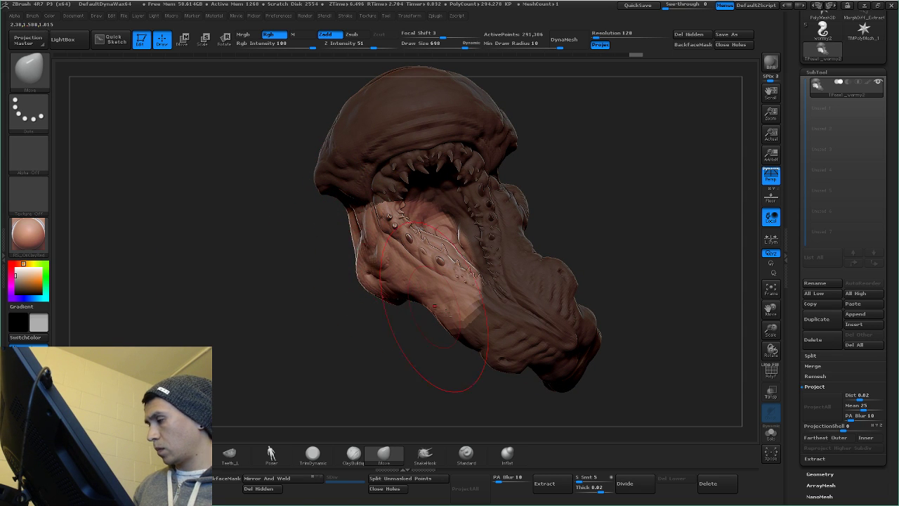
pyautogui.keyDown('alt'); pyautogui.moveTo(434, 307); pyautogui.dragTo(459, 271, button='right'); pyautogui.keyUp('alt')
pyautogui.keyDown('ctrl'); pyautogui.moveTo(494, 337); pyautogui.dragTo(509, 353); pyautogui.keyUp('ctrl')
pyautogui.keyDown('ctrl'); pyautogui.moveTo(585, 278); pyautogui.dragTo(548, 272, button='right'); pyautogui.keyUp('ctrl')
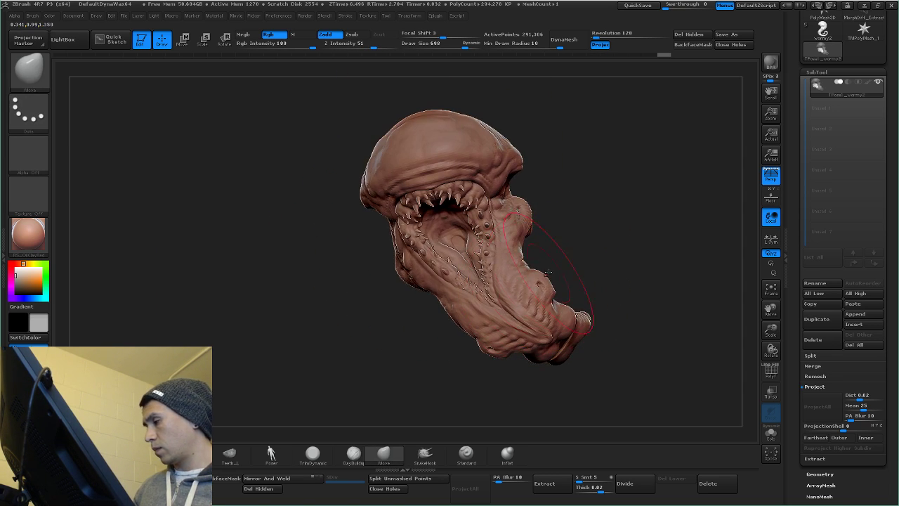
# Step: Set the Move brush's draw size to 1000 and adjust the overall curve of the lower body
pyautogui.press('space')
pyautogui.moveTo(547, 267); pyautogui.dragTo(564, 270)
pyautogui.moveTo(564, 271); pyautogui.dragTo(547, 273, button='right')
pyautogui.press('space')
pyautogui.moveTo(501, 288)
pyautogui.mouseDown()
pyautogui.moveTo(525, 286)
pyautogui.moveTo(517, 292)
pyautogui.mouseUp()
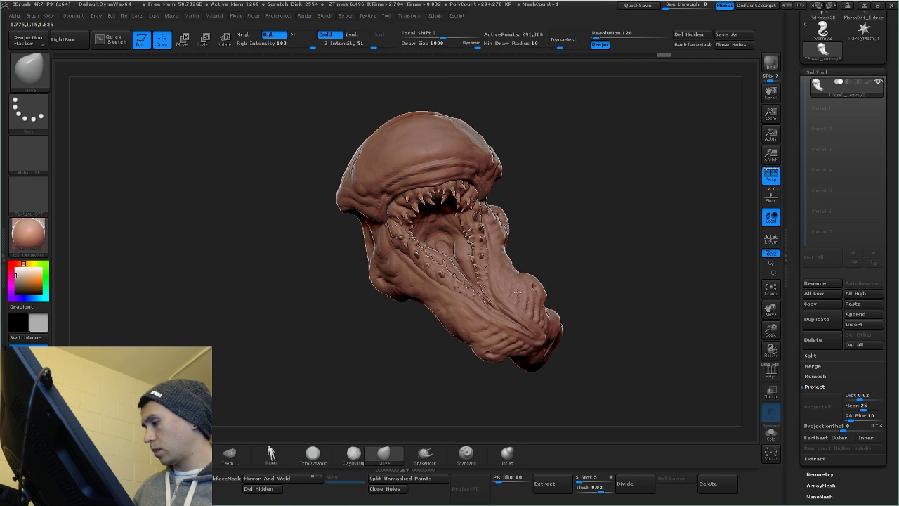
pyautogui.keyDown('alt'); pyautogui.moveTo(528, 291); pyautogui.dragTo(520, 268, button='right'); pyautogui.keyUp('alt')
pyautogui.moveTo(463, 305); pyautogui.dragTo(471, 311)
# Step: Lasso-mask the curled end of the tail and invert the mask, ready for Transpose rotation
pyautogui.moveTo(516, 309); pyautogui.dragTo(460, 307, button='right')
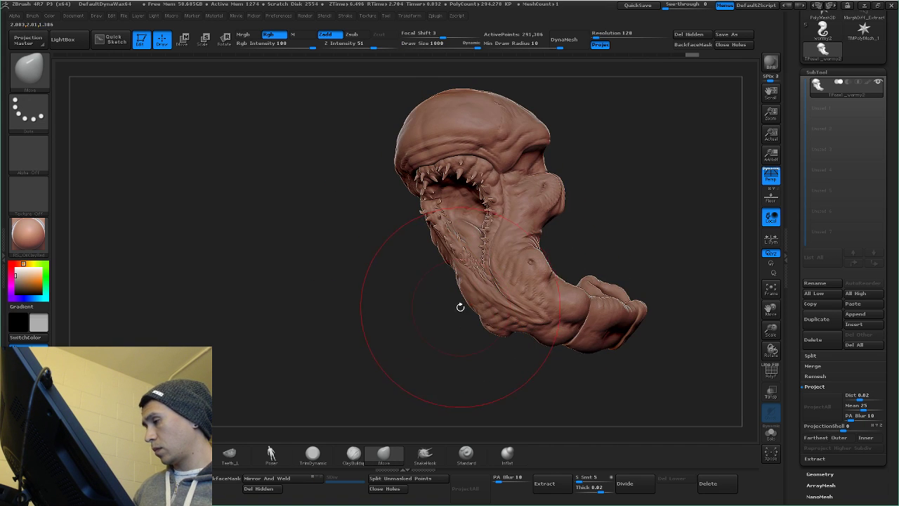
pyautogui.keyDown('alt'); pyautogui.moveTo(601, 300); pyautogui.dragTo(570, 291, button='right'); pyautogui.keyUp('alt')
pyautogui.moveTo(569, 291); pyautogui.dragTo(584, 282, button='right')
pyautogui.moveTo(621, 311)
pyautogui.mouseDown()
pyautogui.moveTo(587, 330)
pyautogui.moveTo(555, 295)
pyautogui.moveTo(653, 272)
pyautogui.moveTo(615, 279)
pyautogui.moveTo(642, 351)
pyautogui.moveTo(632, 337)
pyautogui.mouseUp()
pyautogui.moveTo(612, 301); pyautogui.dragTo(611, 294, button='right')
pyautogui.keyDown('ctrl'); pyautogui.moveTo(607, 297); pyautogui.dragTo(573, 260); pyautogui.keyUp('ctrl')
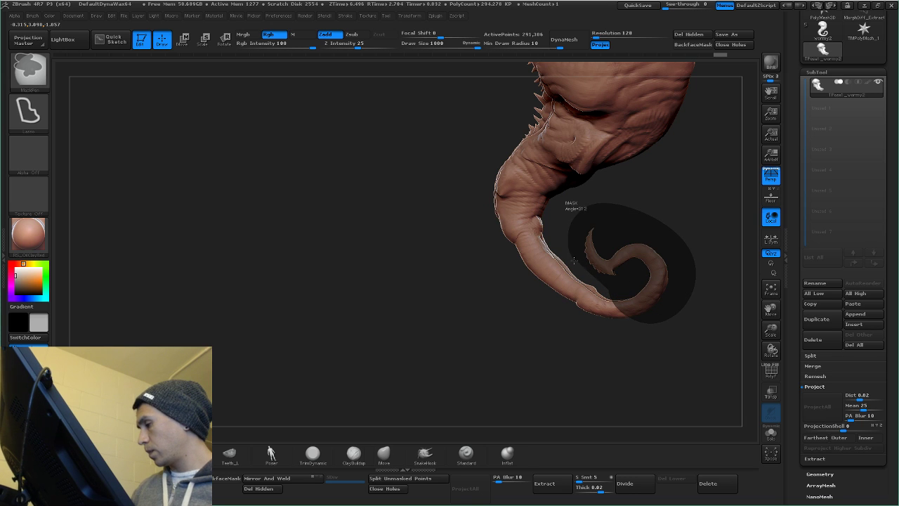
pyautogui.moveTo(634, 295)
pyautogui.keyDown('ctrl'); pyautogui.mouseDown()
pyautogui.moveTo(690, 281)
pyautogui.moveTo(634, 273)
pyautogui.moveTo(602, 288)
pyautogui.moveTo(566, 253)
pyautogui.moveTo(266, 92)
pyautogui.mouseUp(); pyautogui.keyUp('ctrl')
pyautogui.press('r')
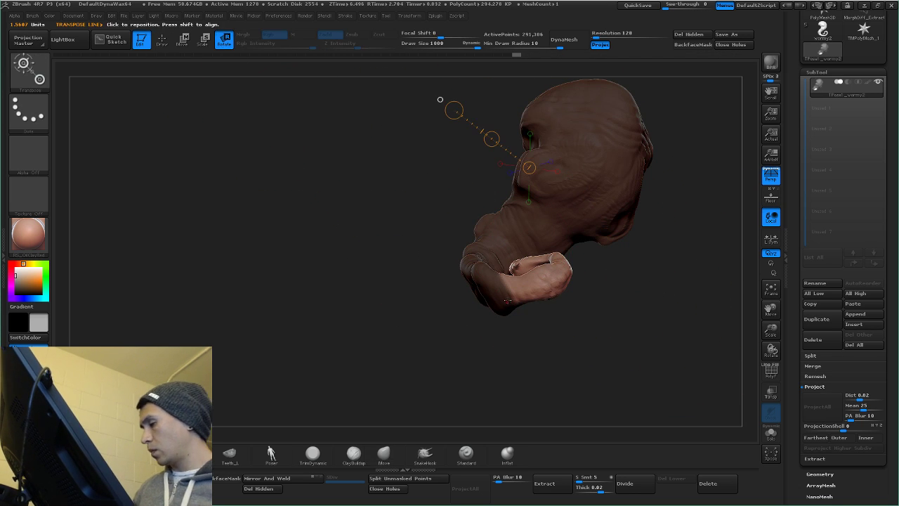
# Step: Rotate the unmasked tail end upward with Transpose from its base, undoing the first attempt
pyautogui.moveTo(507, 300)
pyautogui.mouseDown()
pyautogui.moveTo(565, 333)
pyautogui.moveTo(576, 313)
pyautogui.moveTo(475, 293)
pyautogui.moveTo(485, 337)
pyautogui.moveTo(548, 321)
pyautogui.moveTo(519, 302)
pyautogui.mouseUp()
pyautogui.hotkey('ctrl', 'z')
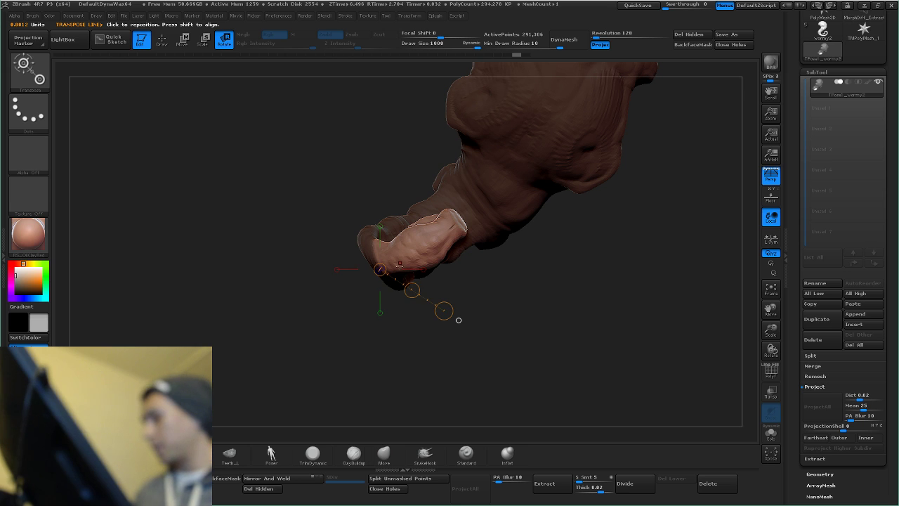
pyautogui.moveTo(396, 249)
pyautogui.mouseDown()
pyautogui.moveTo(334, 269)
pyautogui.moveTo(421, 319)
pyautogui.moveTo(488, 330)
pyautogui.moveTo(472, 231)
pyautogui.mouseUp()
# Step: Reshape the unmasked tail end with the Move brush, reducing its draw size to 264
pyautogui.press('q')
pyautogui.press('b')
pyautogui.press('m')
pyautogui.press('v')
pyautogui.press('space')
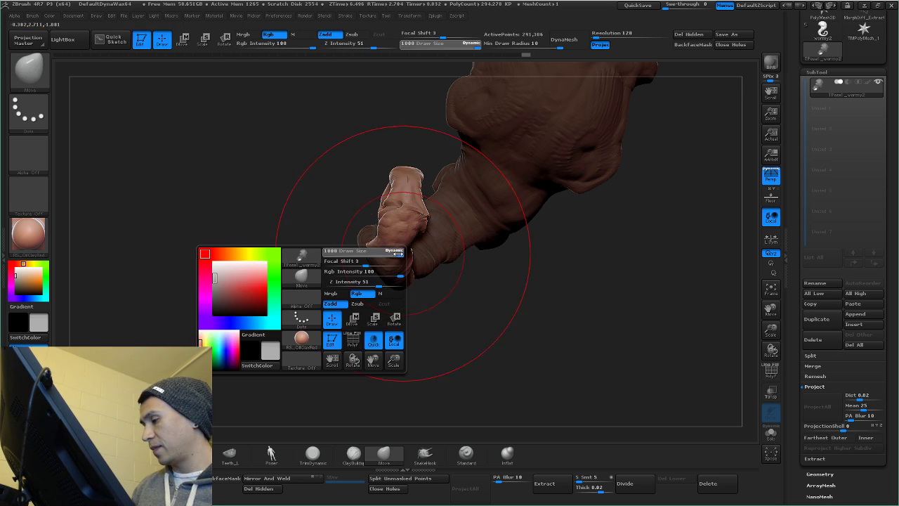
pyautogui.moveTo(398, 253); pyautogui.dragTo(373, 257)
pyautogui.moveTo(375, 287)
pyautogui.mouseDown()
pyautogui.moveTo(410, 273)
pyautogui.moveTo(326, 243)
pyautogui.mouseUp()
pyautogui.press('space')
pyautogui.moveTo(287, 279); pyautogui.dragTo(334, 301)
pyautogui.moveTo(287, 223); pyautogui.dragTo(406, 238)
# Step: Extend the lasso mask toward the tail tip, rotate the remaining tip with Transpose and clear the mask
pyautogui.press('ctrl')
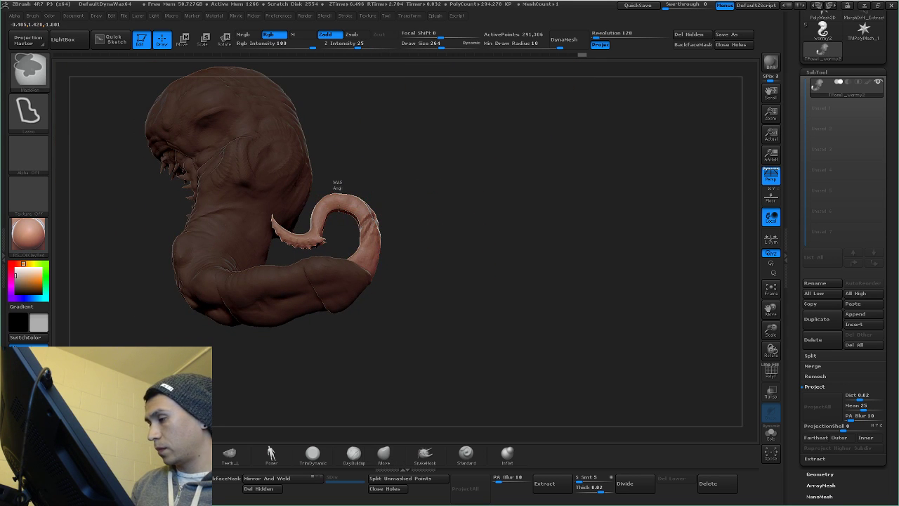
pyautogui.keyDown('ctrl'); pyautogui.moveTo(326, 283); pyautogui.dragTo(480, 133); pyautogui.keyUp('ctrl')
pyautogui.moveTo(449, 231)
pyautogui.mouseDown()
pyautogui.moveTo(414, 313)
pyautogui.moveTo(425, 190)
pyautogui.moveTo(423, 232)
pyautogui.moveTo(443, 218)
pyautogui.moveTo(437, 257)
pyautogui.moveTo(371, 221)
pyautogui.mouseUp()
pyautogui.press('shift')
pyautogui.click(225, 40)
pyautogui.moveTo(456, 225)
pyautogui.mouseDown()
pyautogui.moveTo(391, 255)
pyautogui.moveTo(382, 192)
pyautogui.mouseUp()
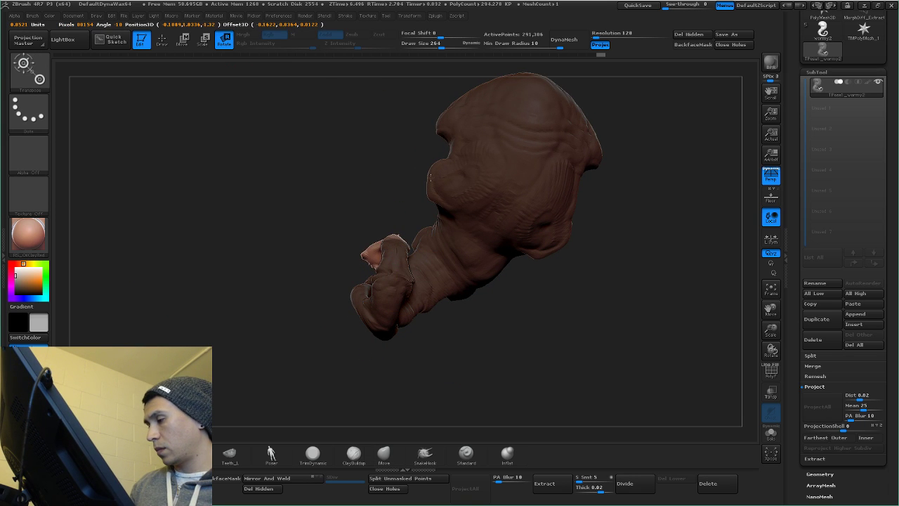
pyautogui.moveTo(430, 178); pyautogui.dragTo(545, 265)
pyautogui.moveTo(551, 249)
pyautogui.keyDown('ctrl'); pyautogui.mouseDown()
pyautogui.moveTo(575, 284)
pyautogui.moveTo(528, 244)
pyautogui.mouseUp(); pyautogui.keyUp('ctrl')
# Step: Pull the tail's curve into shape with a larger Move brush, undoing the last stroke
pyautogui.press('q')
pyautogui.press('space')
pyautogui.moveTo(476, 223); pyautogui.dragTo(513, 224)
pyautogui.moveTo(417, 284); pyautogui.dragTo(534, 304)
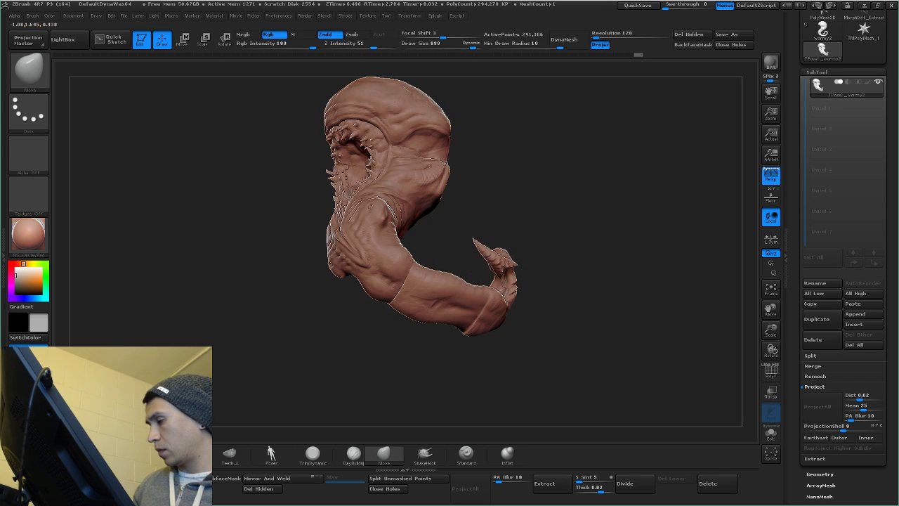
pyautogui.press('space')
pyautogui.moveTo(502, 273); pyautogui.dragTo(488, 273)
pyautogui.moveTo(513, 246); pyautogui.dragTo(510, 274)
pyautogui.hotkey('ctrl', 'z')
pyautogui.moveTo(580, 277)
pyautogui.mouseDown()
pyautogui.moveTo(522, 269)
pyautogui.moveTo(530, 259)
pyautogui.moveTo(452, 240)
pyautogui.mouseUp()
# Step: Adjust the tail's end and lower body using a temporary mask and the Move brush at draw size 926
pyautogui.press('space')
pyautogui.press('space')
pyautogui.press('ctrl')
pyautogui.moveTo(463, 239)
pyautogui.mouseDown()
pyautogui.moveTo(514, 283)
pyautogui.moveTo(497, 284)
pyautogui.mouseUp()
pyautogui.keyDown('ctrl'); pyautogui.moveTo(533, 189); pyautogui.dragTo(535, 193); pyautogui.keyUp('ctrl')
pyautogui.keyDown('ctrl'); pyautogui.click(528, 242); pyautogui.keyUp('ctrl')
pyautogui.moveTo(524, 253)
pyautogui.mouseDown()
pyautogui.moveTo(492, 257)
pyautogui.moveTo(484, 245)
pyautogui.mouseUp()
pyautogui.press('space')
pyautogui.moveTo(486, 237); pyautogui.dragTo(526, 250)
pyautogui.moveTo(523, 239)
pyautogui.mouseDown()
pyautogui.moveTo(488, 225)
pyautogui.moveTo(502, 226)
pyautogui.moveTo(505, 245)
pyautogui.moveTo(526, 257)
pyautogui.moveTo(522, 241)
pyautogui.moveTo(512, 236)
pyautogui.moveTo(529, 290)
pyautogui.moveTo(514, 287)
pyautogui.mouseUp()
pyautogui.press('space')
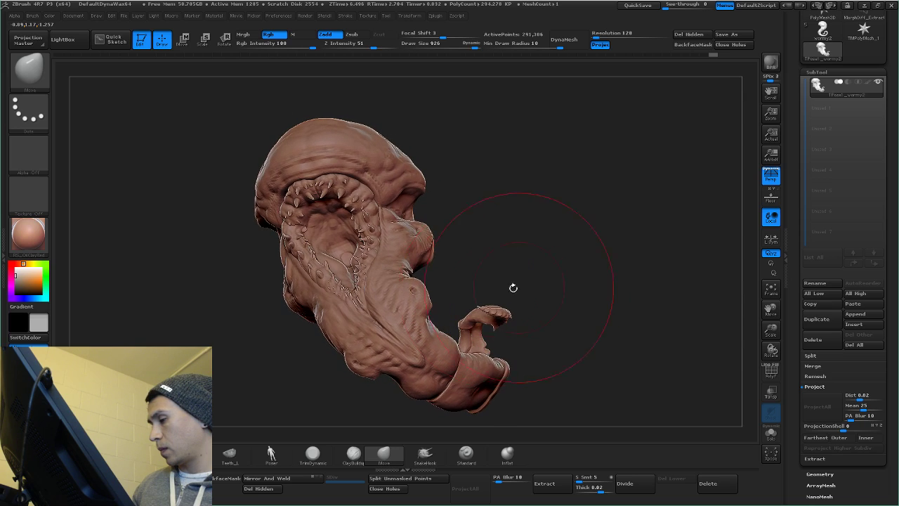
pyautogui.moveTo(413, 279); pyautogui.dragTo(468, 205)
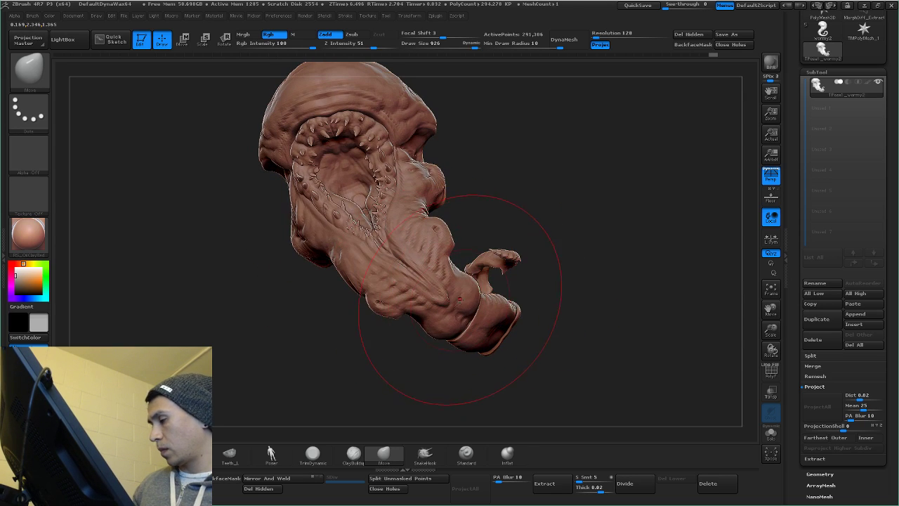
pyautogui.moveTo(471, 298)
pyautogui.mouseDown()
pyautogui.moveTo(453, 313)
pyautogui.moveTo(466, 353)
pyautogui.mouseUp()
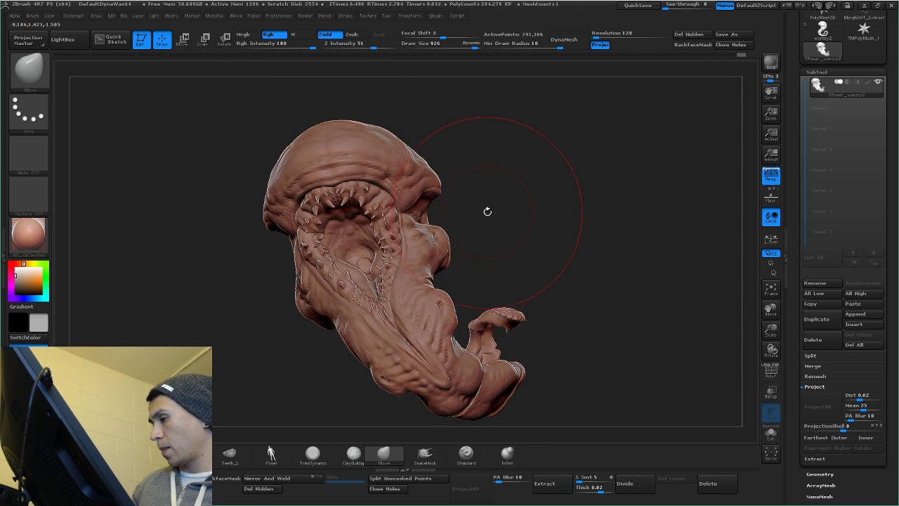
# Step: Reduce the draw size to 170 and isolate the upper head above the mouth with a lasso mask
pyautogui.press('space')
pyautogui.moveTo(487, 211)
pyautogui.mouseDown()
pyautogui.moveTo(472, 212)
pyautogui.moveTo(471, 239)
pyautogui.moveTo(480, 236)
pyautogui.mouseUp()
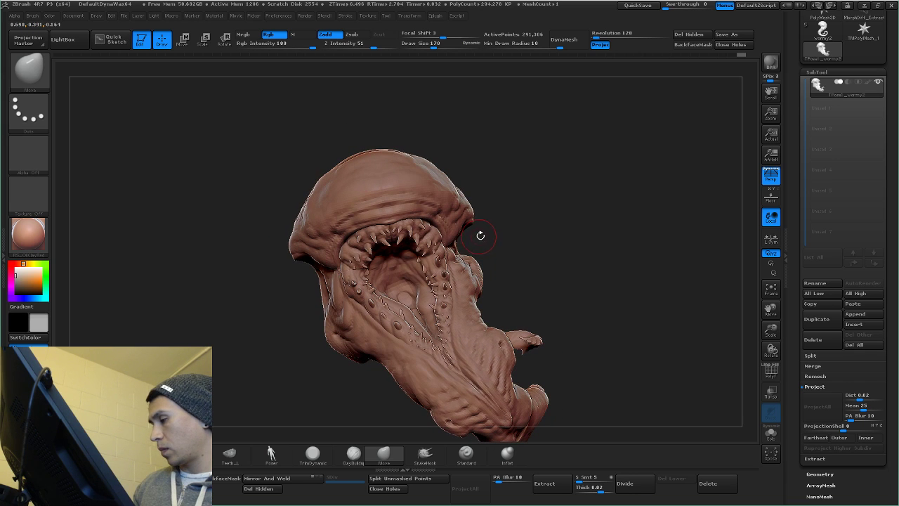
pyautogui.press('ctrl')
pyautogui.moveTo(327, 277)
pyautogui.keyDown('ctrl'); pyautogui.mouseDown()
pyautogui.moveTo(579, 77)
pyautogui.moveTo(601, 94)
pyautogui.mouseUp(); pyautogui.keyUp('ctrl')
pyautogui.keyDown('ctrl'); pyautogui.click(588, 185); pyautogui.keyUp('ctrl')
pyautogui.moveTo(532, 203); pyautogui.dragTo(460, 211)
pyautogui.moveTo(400, 246); pyautogui.dragTo(465, 252)
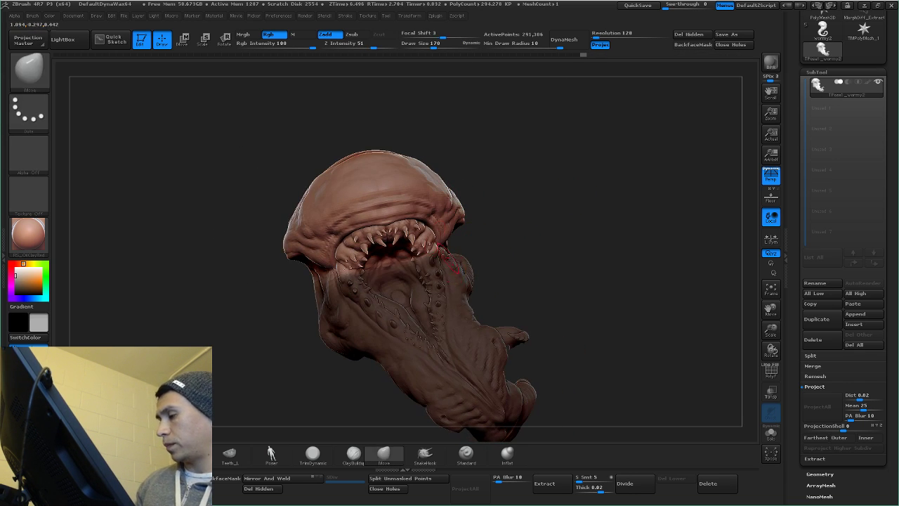
# Step: Set up a Transpose rotation line on the upper head from the mouth corner and soften the mask's edge
pyautogui.click(224, 40)
pyautogui.moveTo(537, 224); pyautogui.dragTo(567, 226)
pyautogui.moveTo(465, 258); pyautogui.dragTo(467, 118)
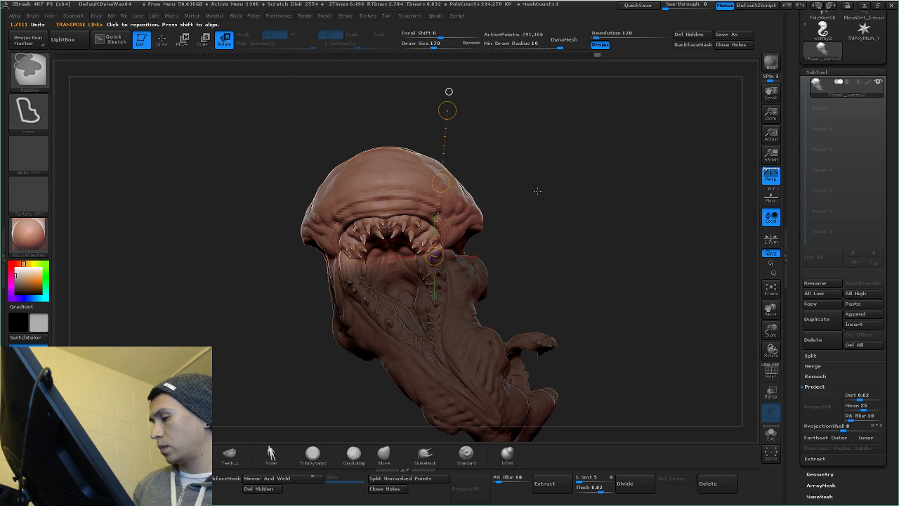
pyautogui.keyDown('ctrl'); pyautogui.click(537, 191); pyautogui.keyUp('ctrl')
pyautogui.keyDown('ctrl'); pyautogui.click(472, 124); pyautogui.keyUp('ctrl')
# Step: Reshape the side of the unmasked head near the mouth corner with the Move brush at a larger draw size
pyautogui.moveTo(385, 246); pyautogui.dragTo(354, 258, button='right')
pyautogui.press('q')
pyautogui.press('space')
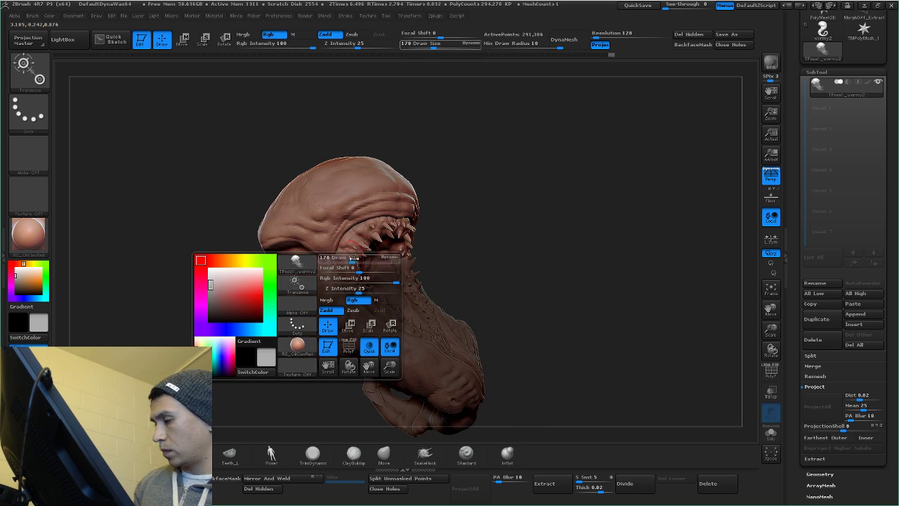
pyautogui.click(383, 453)
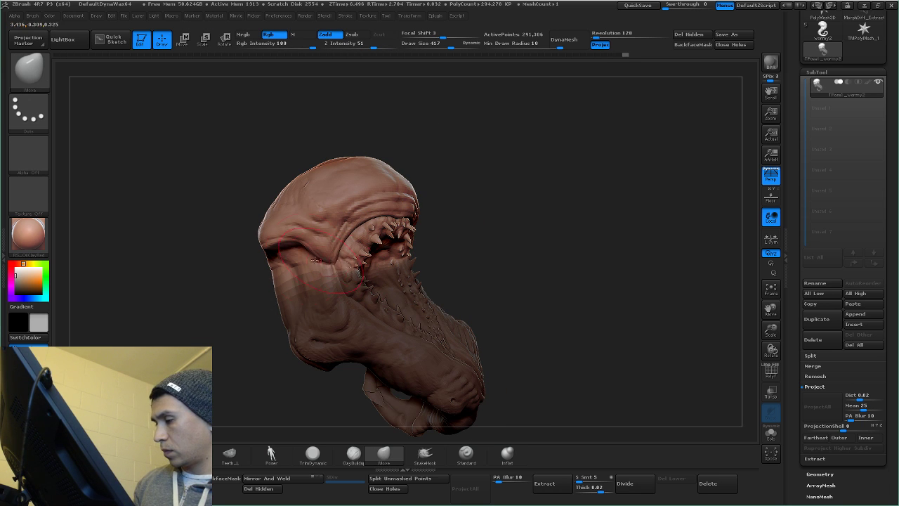
pyautogui.press('space')
pyautogui.moveTo(293, 261); pyautogui.dragTo(297, 261)
pyautogui.moveTo(525, 282)
pyautogui.mouseDown()
pyautogui.moveTo(465, 290)
pyautogui.moveTo(513, 285)
pyautogui.moveTo(501, 282)
pyautogui.mouseUp()
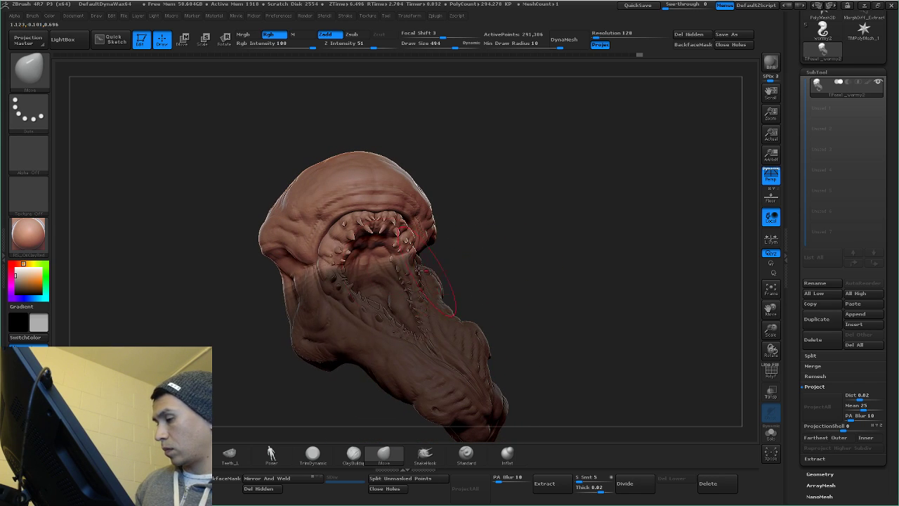
# Step: Continue shaping the upper head around the mouth with the Move brush and clear the mask
pyautogui.press('space')
pyautogui.moveTo(343, 260); pyautogui.dragTo(326, 255)
pyautogui.press('space')
pyautogui.moveTo(523, 280)
pyautogui.mouseDown()
pyautogui.moveTo(497, 278)
pyautogui.moveTo(489, 295)
pyautogui.mouseUp()
pyautogui.keyDown('ctrl'); pyautogui.moveTo(506, 281); pyautogui.dragTo(520, 337, button='right'); pyautogui.keyUp('ctrl')
pyautogui.keyDown('ctrl'); pyautogui.moveTo(618, 239); pyautogui.dragTo(635, 263); pyautogui.keyUp('ctrl')
# Step: Smooth the surface around the mouth corner with a draw size of 65
pyautogui.press('space')
pyautogui.moveTo(341, 271); pyautogui.dragTo(341, 279)
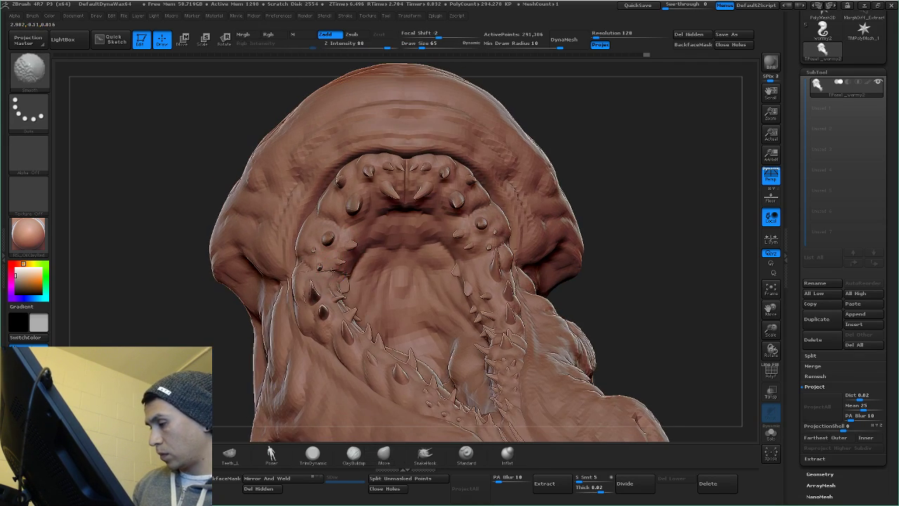
pyautogui.moveTo(618, 211); pyautogui.dragTo(609, 228)
pyautogui.keyDown('ctrl'); pyautogui.moveTo(610, 309); pyautogui.dragTo(572, 261, button='right'); pyautogui.keyUp('ctrl')
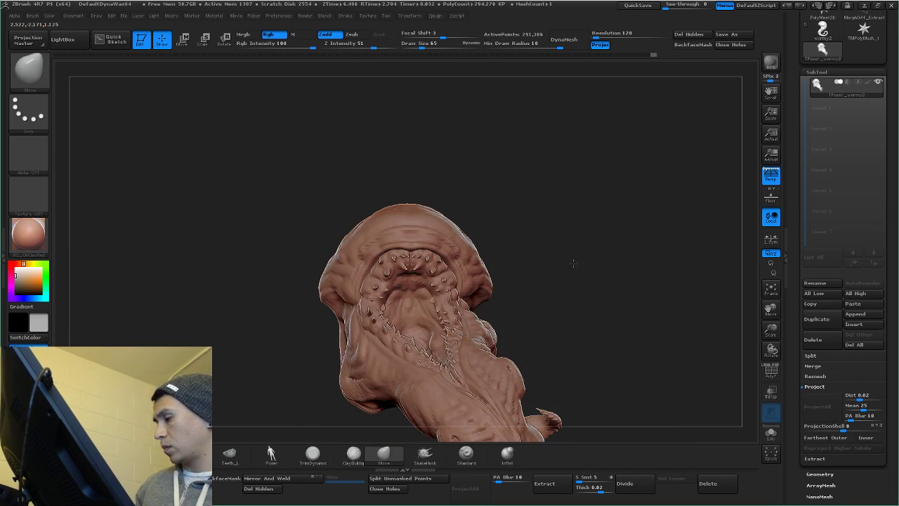
# Step: Enlarge the Move brush's draw size and adjust the contour of the body leading into the tail
pyautogui.moveTo(571, 260)
pyautogui.mouseDown()
pyautogui.moveTo(564, 327)
pyautogui.moveTo(547, 260)
pyautogui.moveTo(516, 269)
pyautogui.moveTo(524, 270)
pyautogui.moveTo(523, 197)
pyautogui.mouseUp()
pyautogui.press('space')
pyautogui.moveTo(447, 250); pyautogui.dragTo(481, 242)
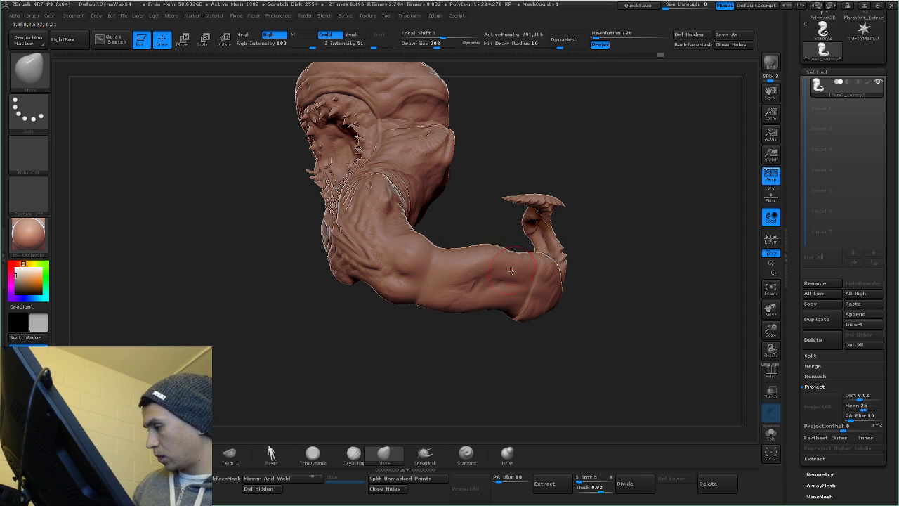
pyautogui.press('space')
pyautogui.moveTo(454, 273); pyautogui.dragTo(459, 272)
# Step: Set the Move brush's draw size to 521 and round out the underside of the tail's bend
pyautogui.moveTo(513, 358)
pyautogui.mouseDown()
pyautogui.moveTo(507, 374)
pyautogui.moveTo(463, 368)
pyautogui.mouseUp()
pyautogui.press('space')
pyautogui.moveTo(506, 239); pyautogui.dragTo(523, 240)
pyautogui.moveTo(528, 242); pyautogui.dragTo(571, 245)
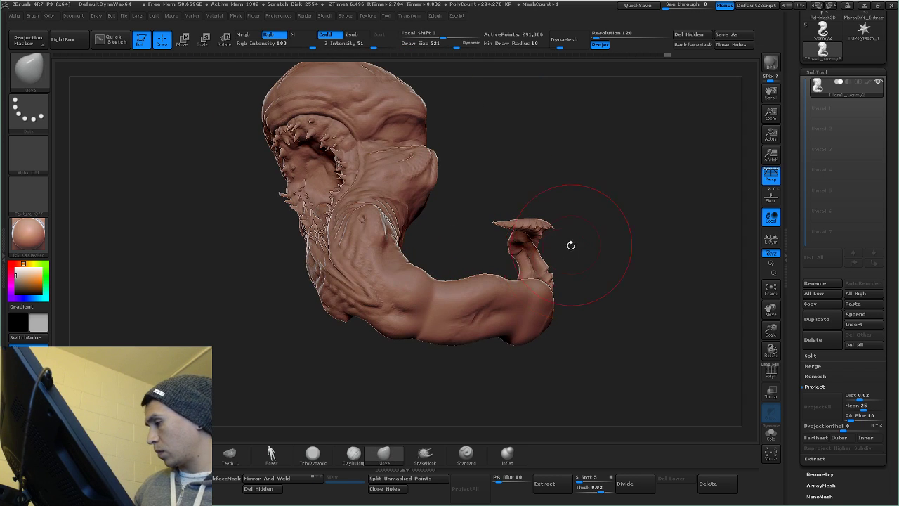
pyautogui.moveTo(505, 306); pyautogui.dragTo(500, 322)
pyautogui.moveTo(528, 367)
pyautogui.mouseDown()
pyautogui.moveTo(518, 355)
pyautogui.moveTo(544, 307)
pyautogui.moveTo(491, 317)
pyautogui.mouseUp()
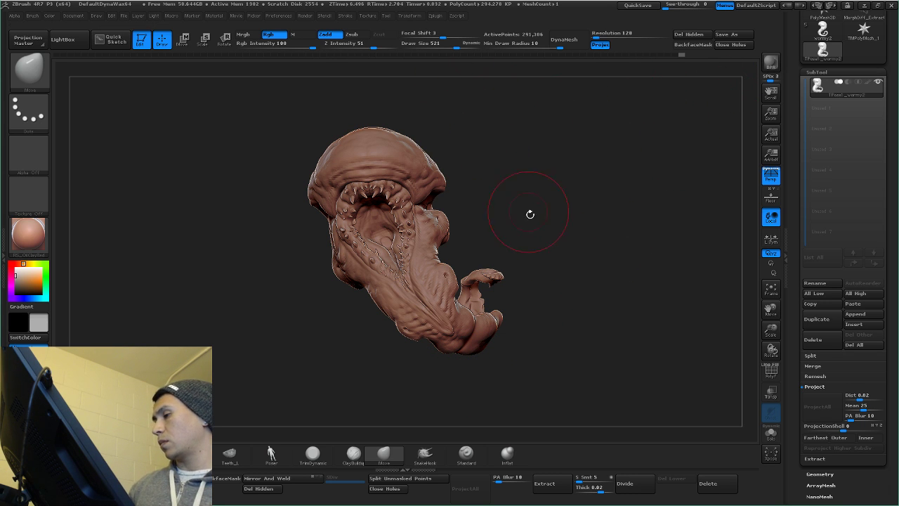
pyautogui.moveTo(530, 215)
pyautogui.mouseDown()
pyautogui.moveTo(486, 220)
pyautogui.moveTo(530, 215)
pyautogui.mouseUp()
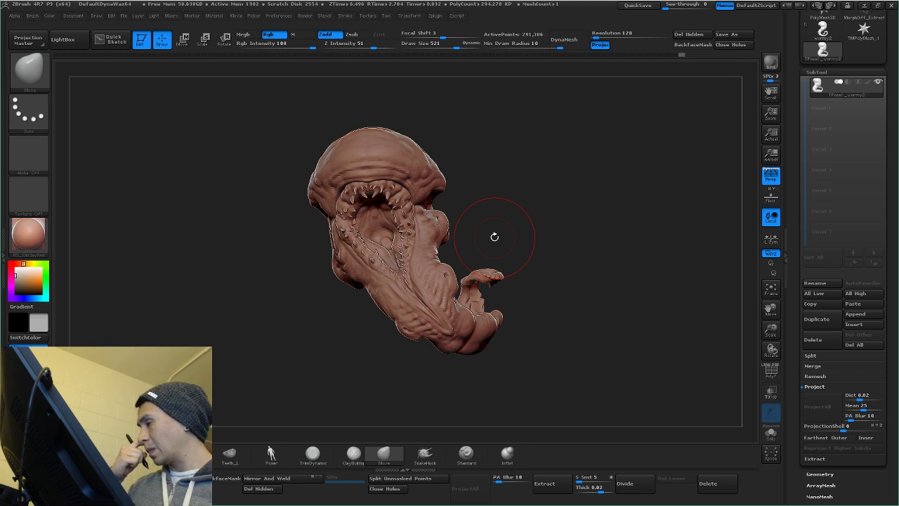
# Step: Transfer the finished pose back to the original subtools with Transpose Master's TPose>SubT
pyautogui.scroll(3, 842, 77)
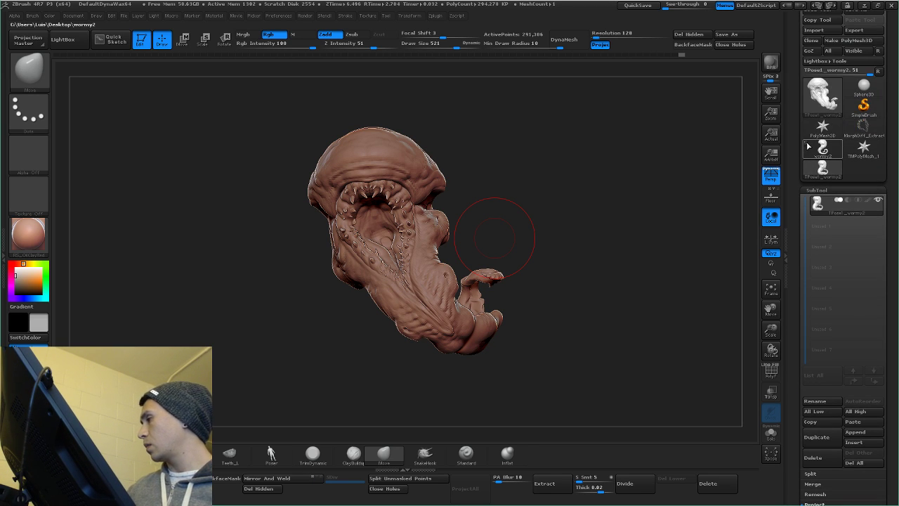
pyautogui.click(441, 16)
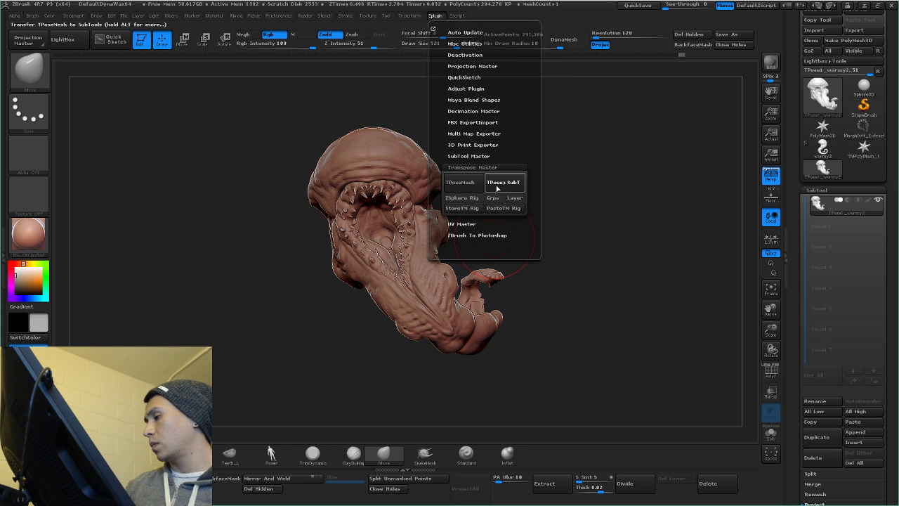
pyautogui.click(496, 184)
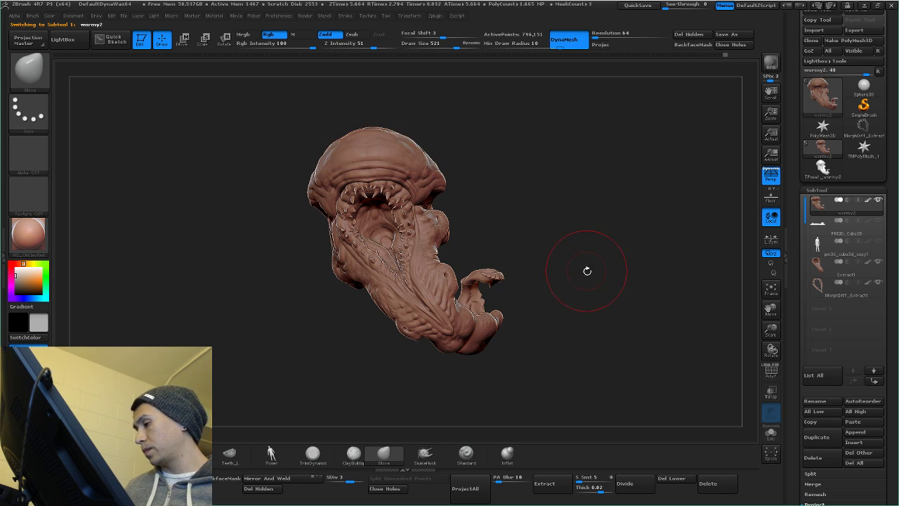
# Step: Switch back to the TPose1_wormy2 mesh and smooth the side of the worm's body below the head
pyautogui.moveTo(584, 269)
pyautogui.mouseDown()
pyautogui.moveTo(512, 281)
pyautogui.moveTo(551, 314)
pyautogui.moveTo(560, 285)
pyautogui.moveTo(458, 314)
pyautogui.moveTo(580, 241)
pyautogui.mouseUp()
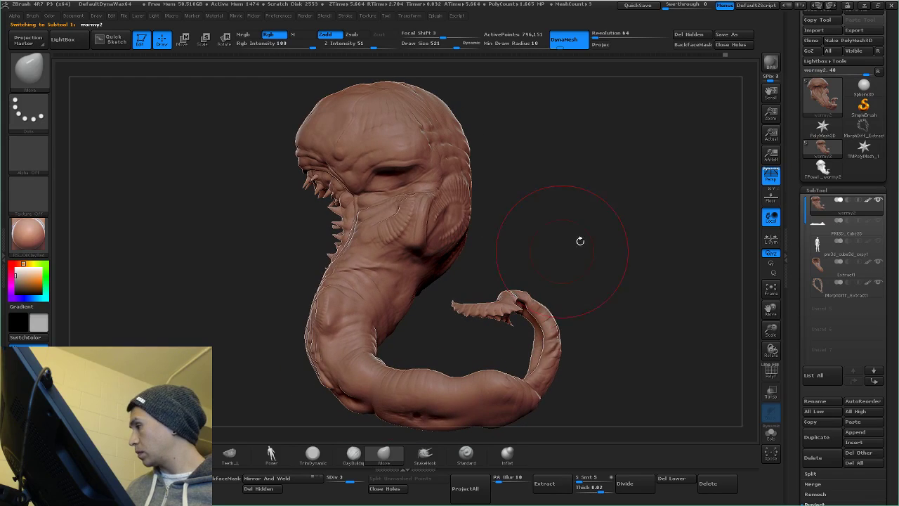
pyautogui.click(827, 171)
pyautogui.press('space')
pyautogui.moveTo(425, 249); pyautogui.dragTo(413, 250)
pyautogui.moveTo(469, 254); pyautogui.dragTo(463, 284)
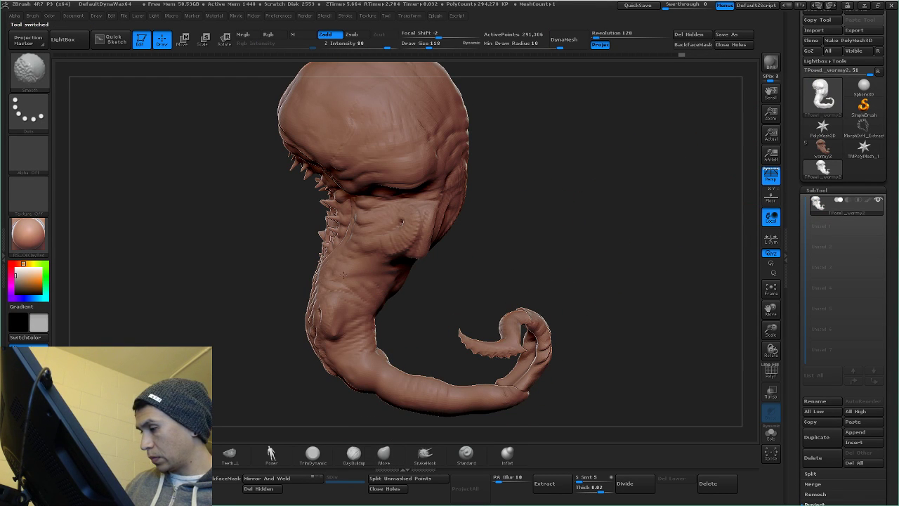
pyautogui.press('space')
pyautogui.keyDown('shift'); pyautogui.moveTo(343, 275); pyautogui.dragTo(346, 267); pyautogui.keyUp('shift')
pyautogui.press('1')
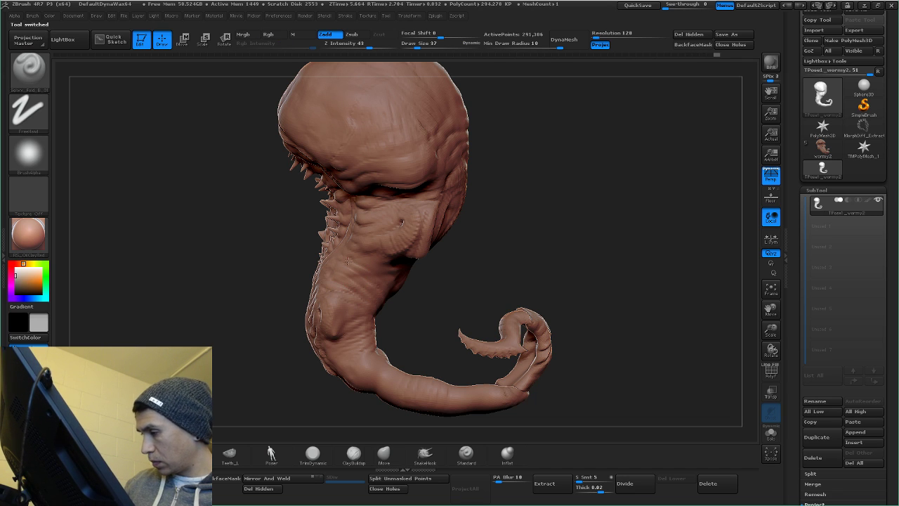
# Step: Transfer the touched-up pose to the original subtools with TPose>SubT and show the worm together with its base and human figure
pyautogui.moveTo(395, 286); pyautogui.dragTo(354, 241)
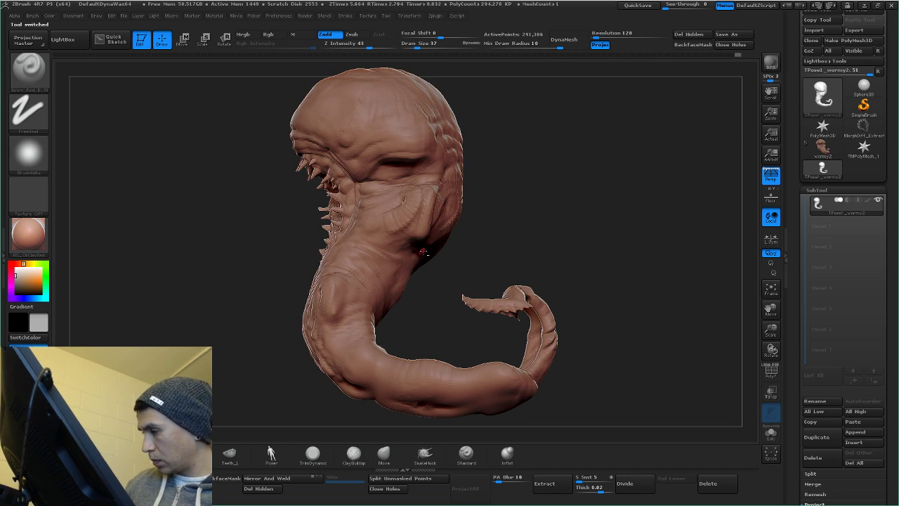
pyautogui.moveTo(422, 251)
pyautogui.mouseDown()
pyautogui.moveTo(513, 257)
pyautogui.moveTo(695, 125)
pyautogui.mouseUp()
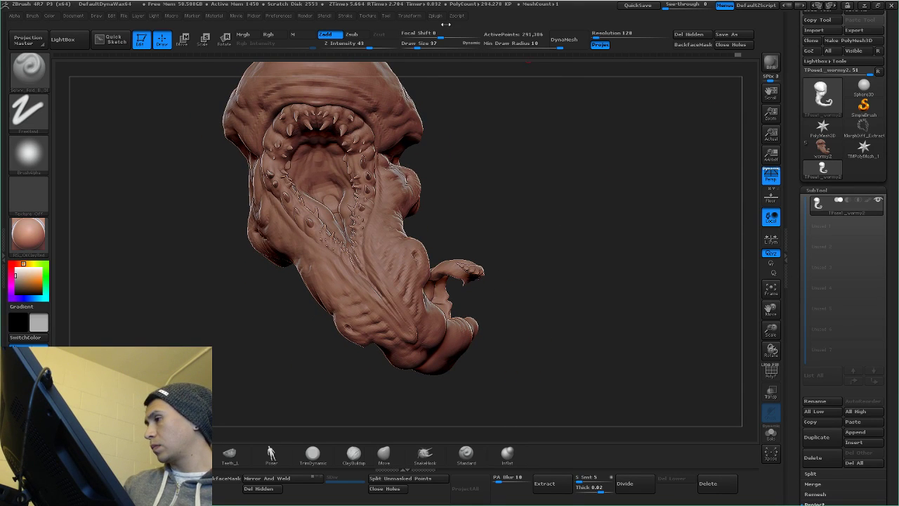
pyautogui.click(456, 16)
pyautogui.click(435, 15)
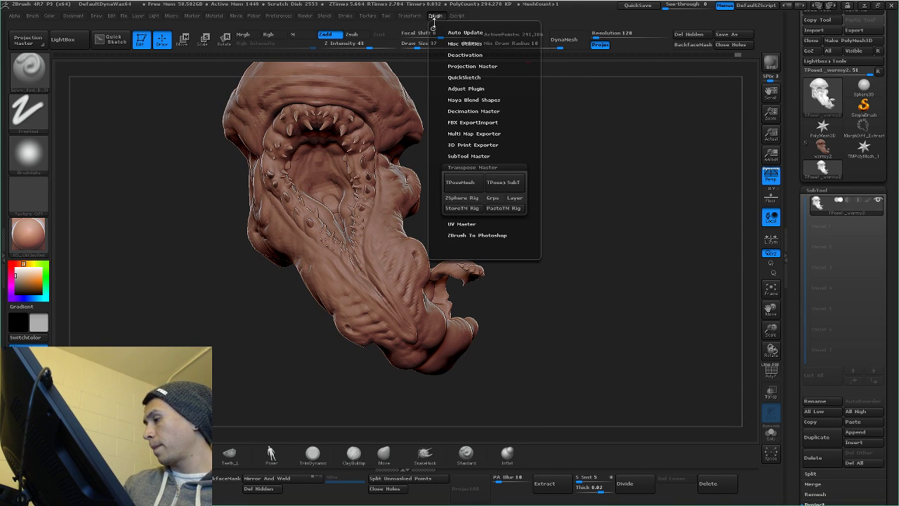
pyautogui.click(500, 184)
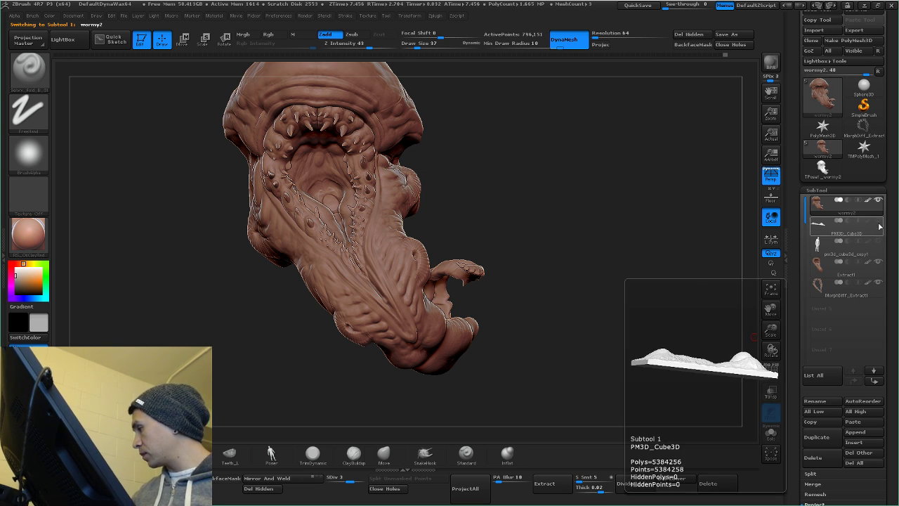
pyautogui.click(771, 435)
pyautogui.moveTo(700, 251); pyautogui.dragTo(506, 273)
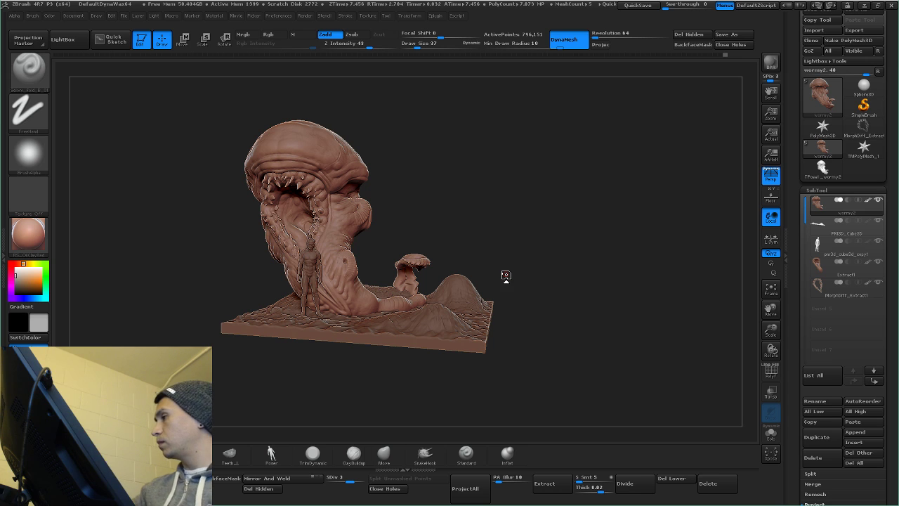
# Step: Load the saved wormy1 tool from the Desktop and inspect the unposed worm from the front
pyautogui.moveTo(792, 95); pyautogui.dragTo(791, 116)
pyautogui.click(817, 30)
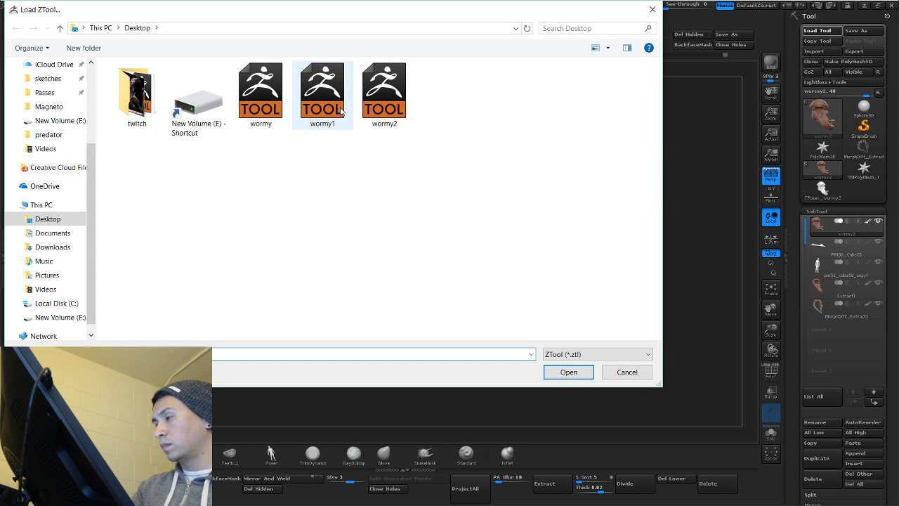
pyautogui.doubleClick(339, 111)
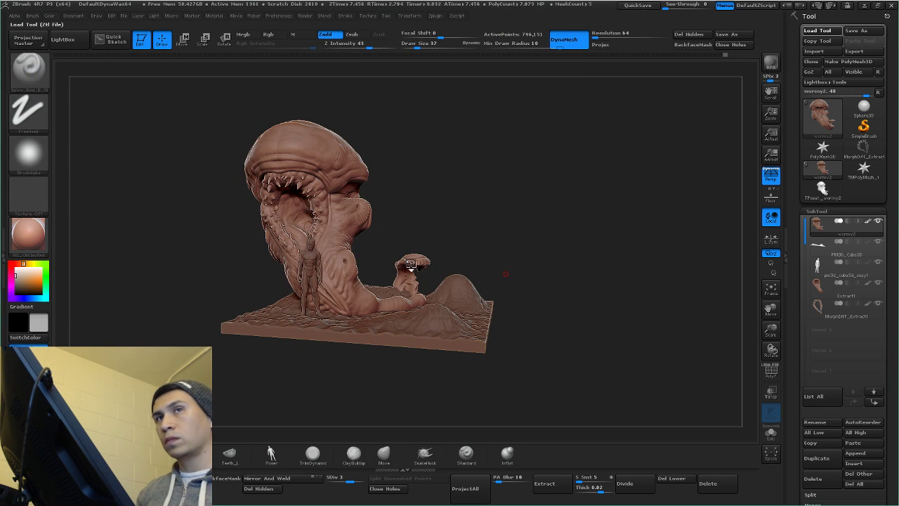
pyautogui.moveTo(510, 284); pyautogui.dragTo(502, 293)
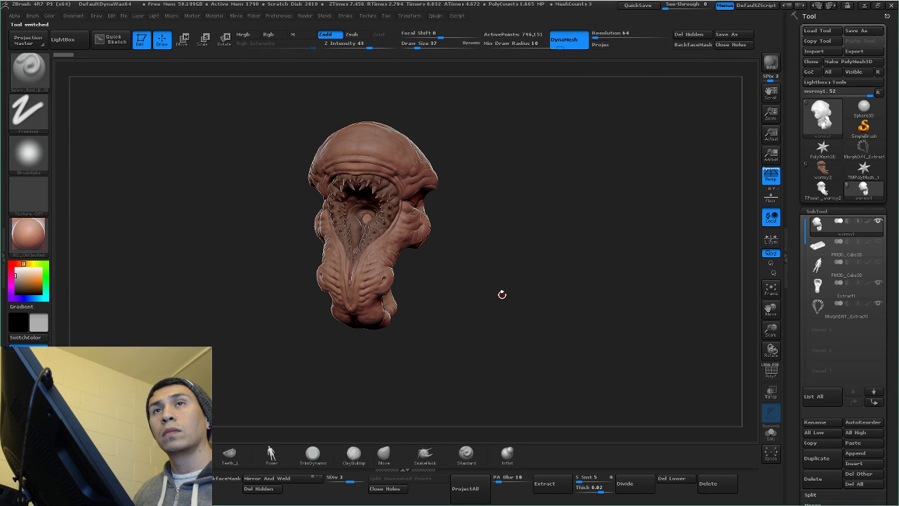
pyautogui.moveTo(504, 297); pyautogui.dragTo(488, 326)
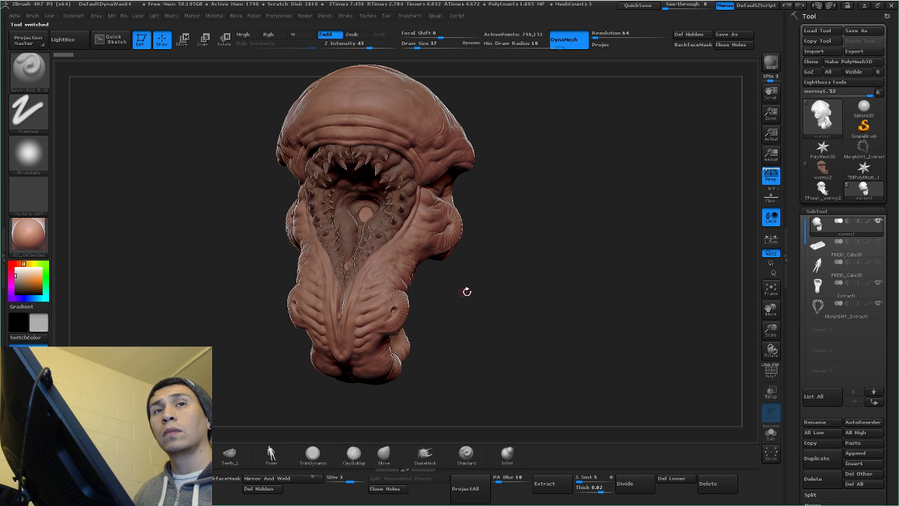
pyautogui.moveTo(466, 291)
pyautogui.mouseDown()
pyautogui.moveTo(465, 277)
pyautogui.moveTo(487, 303)
pyautogui.mouseUp()
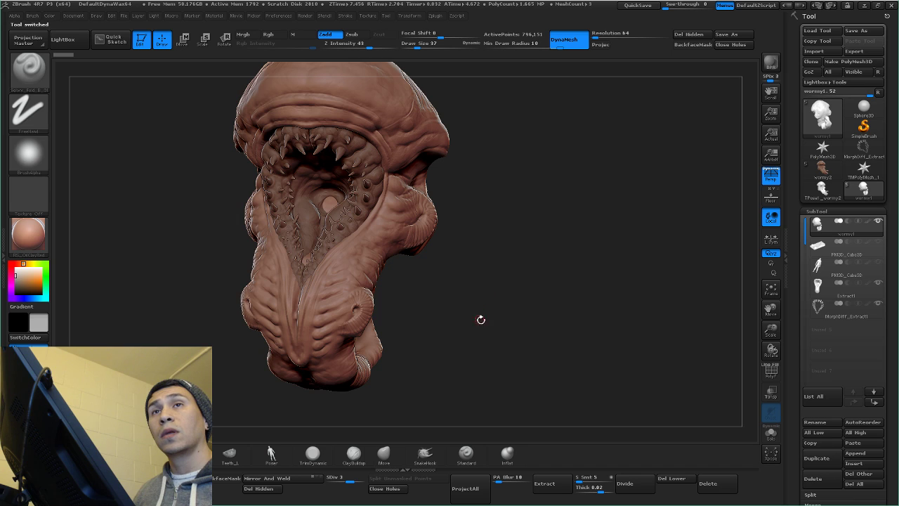
pyautogui.moveTo(480, 320); pyautogui.dragTo(501, 301)
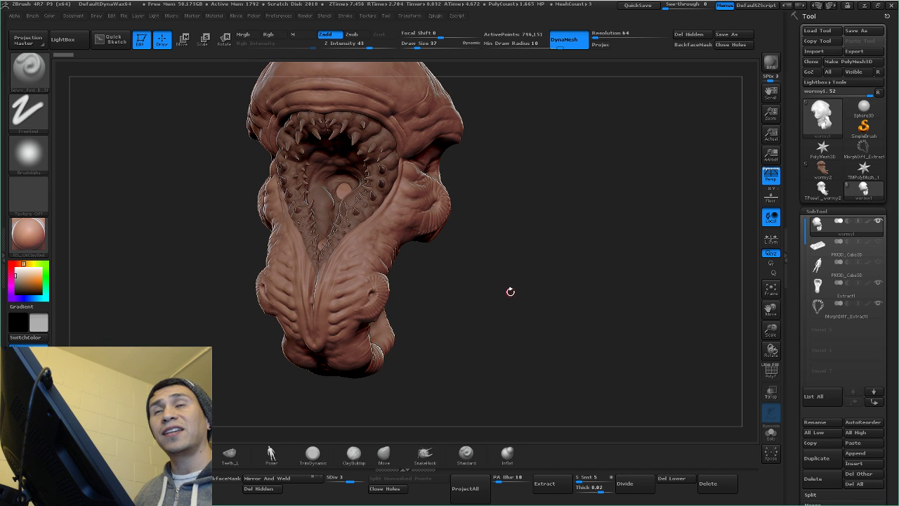
pyautogui.moveTo(506, 288)
pyautogui.mouseDown()
pyautogui.moveTo(508, 330)
pyautogui.moveTo(537, 335)
pyautogui.moveTo(479, 327)
pyautogui.moveTo(526, 325)
pyautogui.moveTo(500, 332)
pyautogui.moveTo(548, 337)
pyautogui.mouseUp()
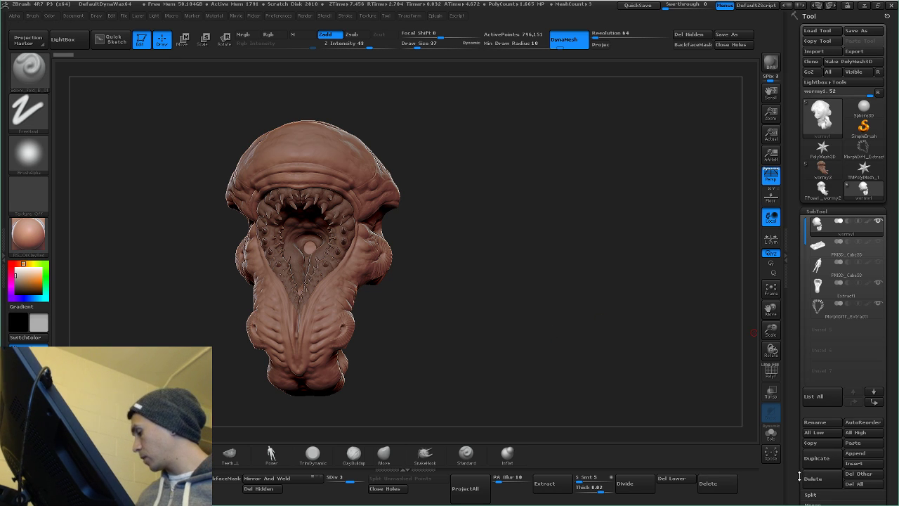
pyautogui.click(819, 307)
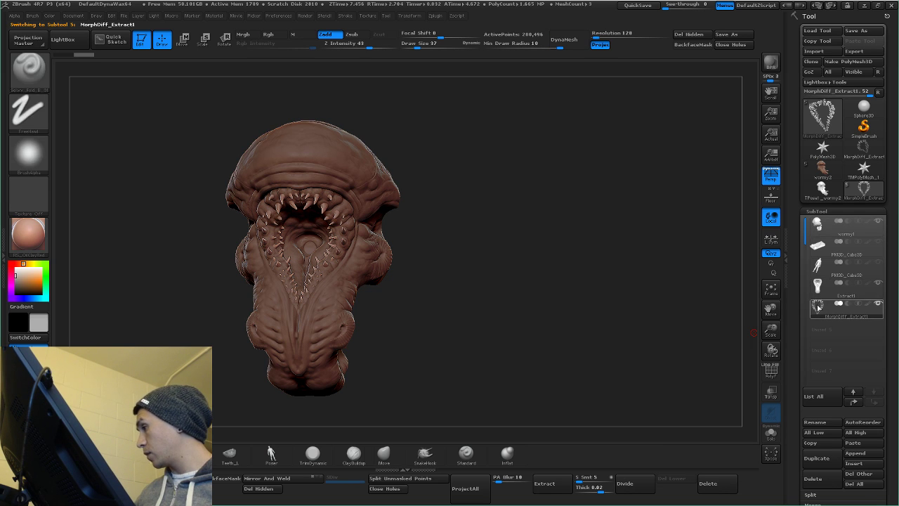
pyautogui.click(821, 186)
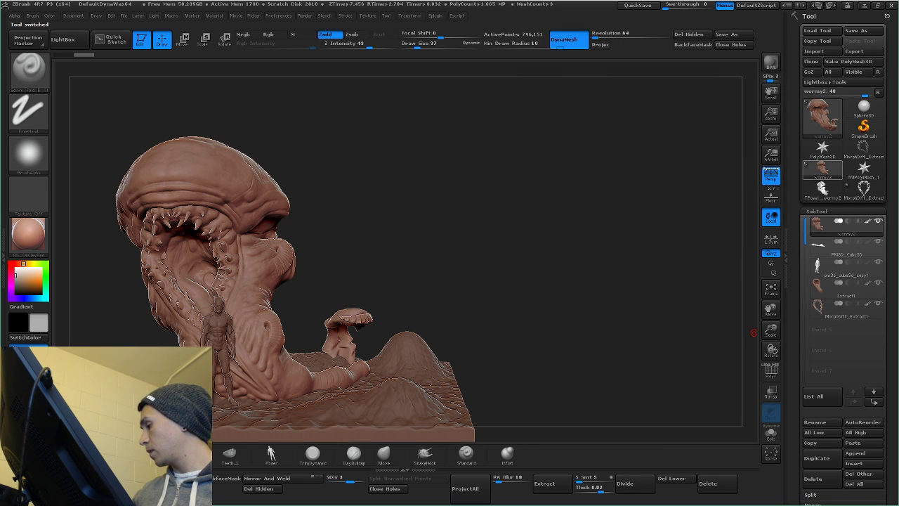
pyautogui.click(854, 453)
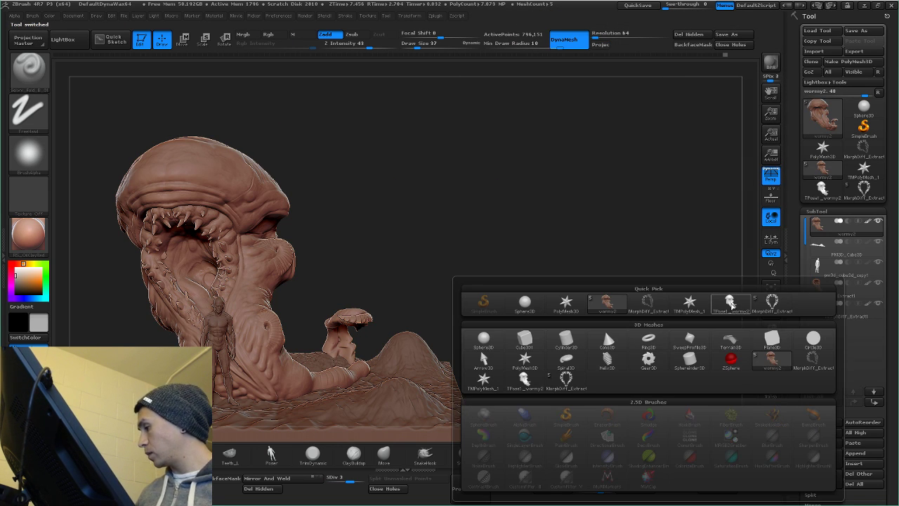
pyautogui.moveTo(731, 303)
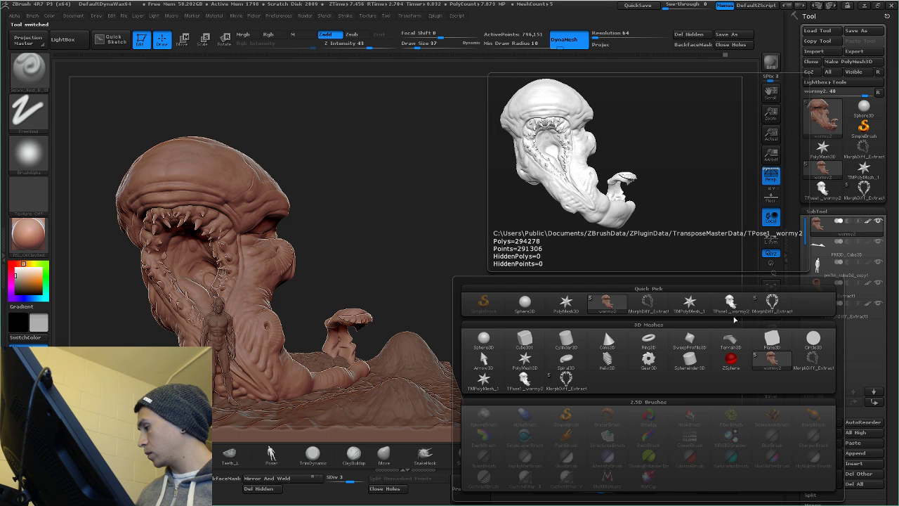
pyautogui.click(770, 307)
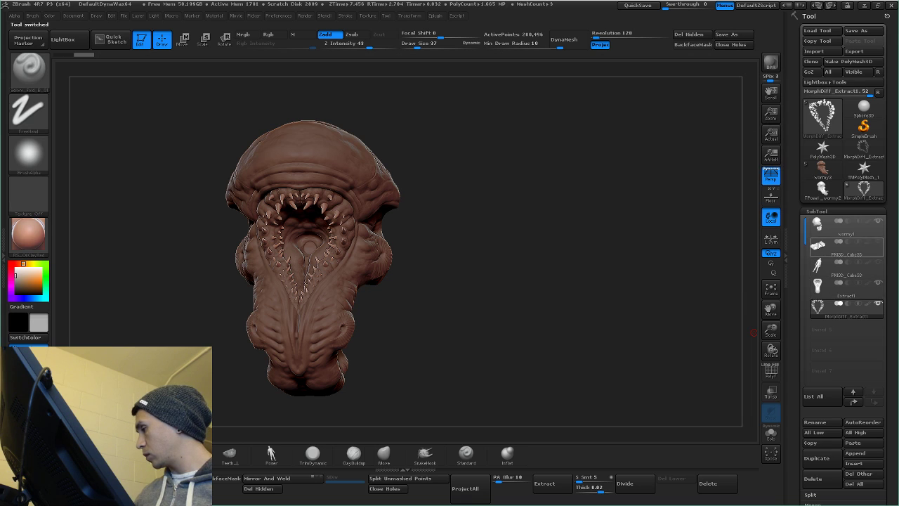
# Step: Merge wormy1's visible subtools into one tool and insert the merged worm into the wormy2 tool
pyautogui.moveTo(795, 469); pyautogui.dragTo(807, 453)
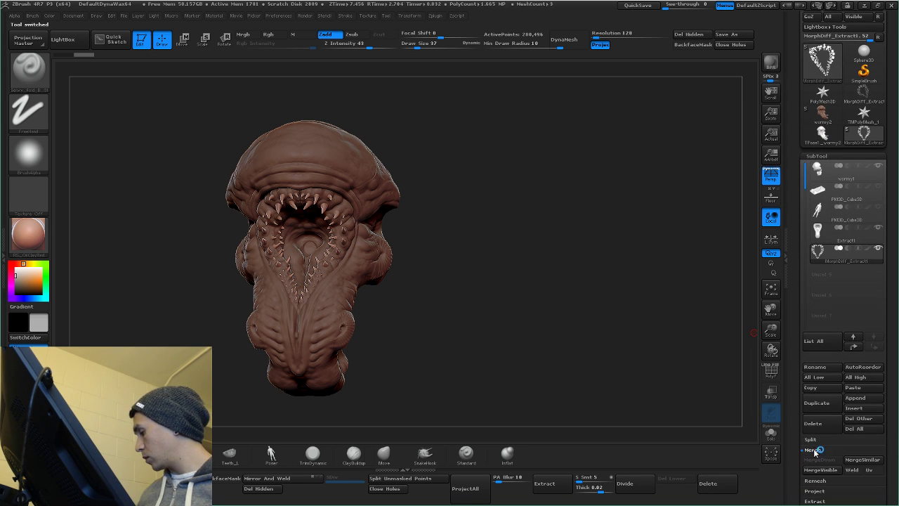
pyautogui.click(833, 470)
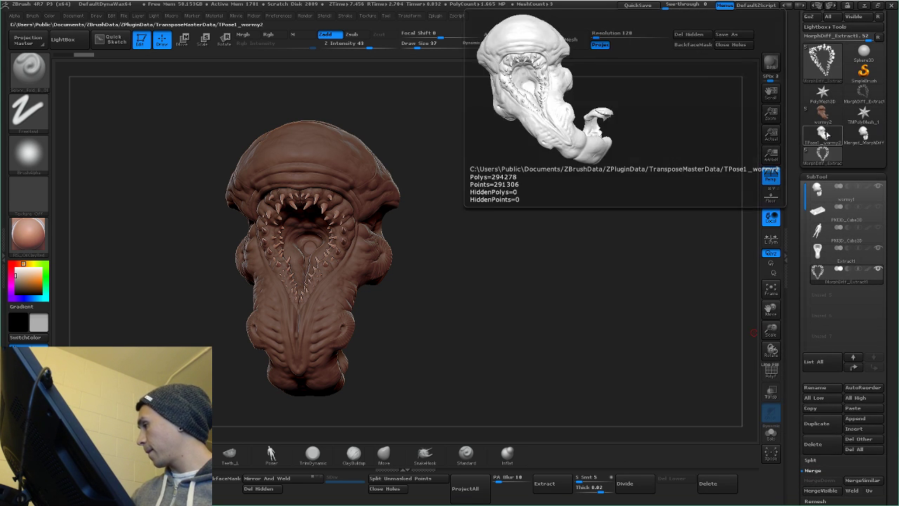
pyautogui.click(854, 428)
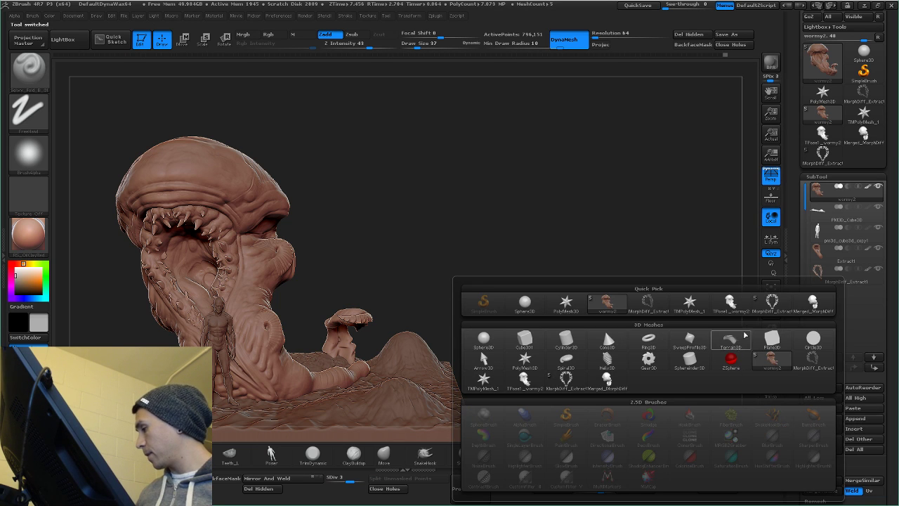
pyautogui.click(802, 307)
pyautogui.keyDown('alt'); pyautogui.moveTo(569, 355); pyautogui.dragTo(517, 307); pyautogui.keyUp('alt')
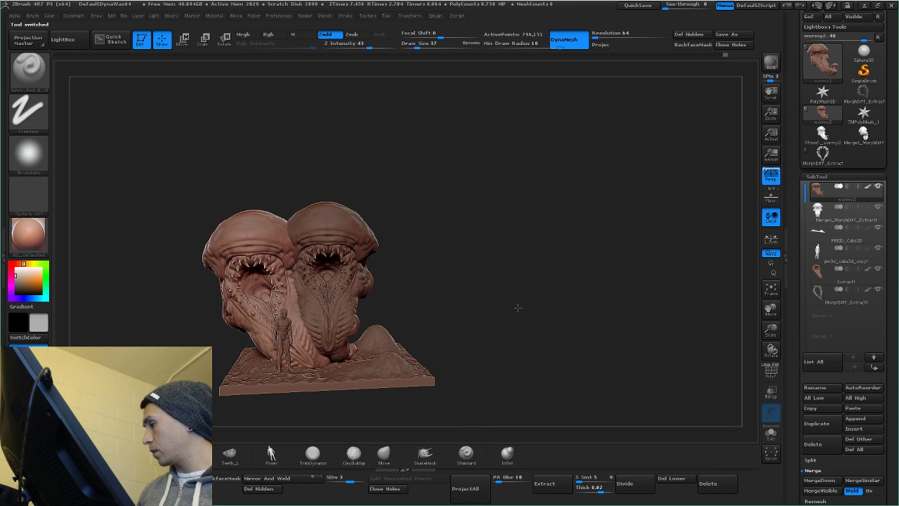
# Step: Duplicate the merged worm subtool and hide the spare copy in the subtool list
pyautogui.click(822, 212)
pyautogui.click(184, 39)
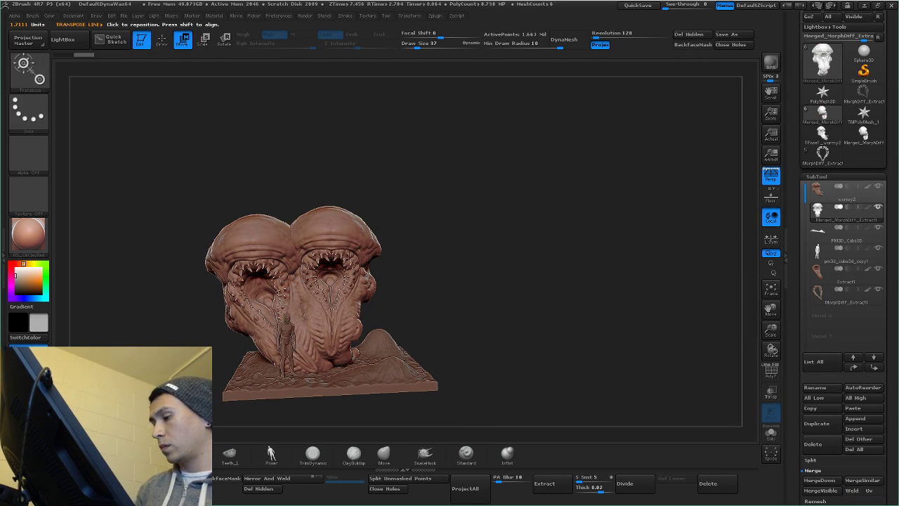
pyautogui.press('f')
pyautogui.keyDown('alt'); pyautogui.moveTo(463, 302); pyautogui.dragTo(485, 239); pyautogui.keyUp('alt')
pyautogui.press('e')
pyautogui.hotkey('ctrl', 'shift', 'd')
pyautogui.click(879, 229)
pyautogui.keyDown('alt'); pyautogui.moveTo(481, 307); pyautogui.dragTo(454, 308); pyautogui.keyUp('alt')
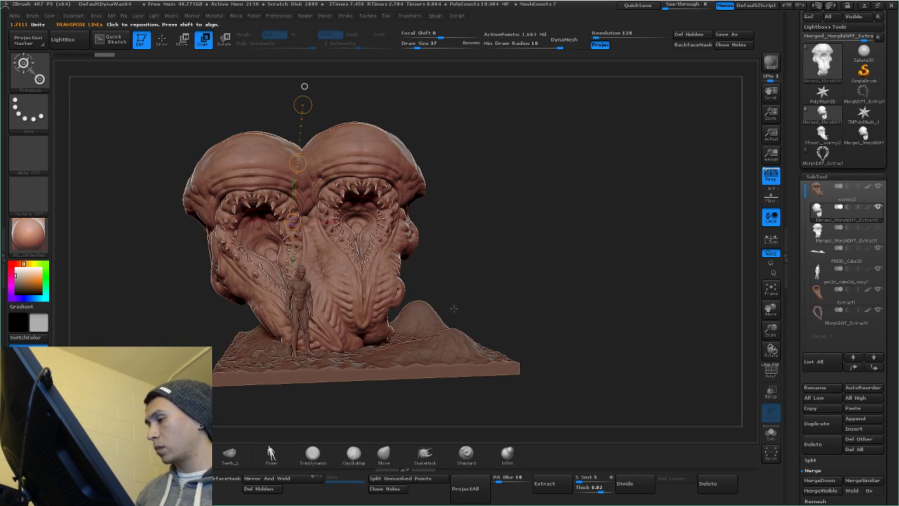
# Step: Scale the duplicated worm down with the transpose line so it is clearly smaller than the posed worm
pyautogui.click(224, 40)
pyautogui.click(203, 40)
pyautogui.moveTo(371, 328)
pyautogui.keyDown('shift'); pyautogui.mouseDown()
pyautogui.moveTo(371, 83)
pyautogui.moveTo(371, 120)
pyautogui.mouseUp(); pyautogui.keyUp('shift')
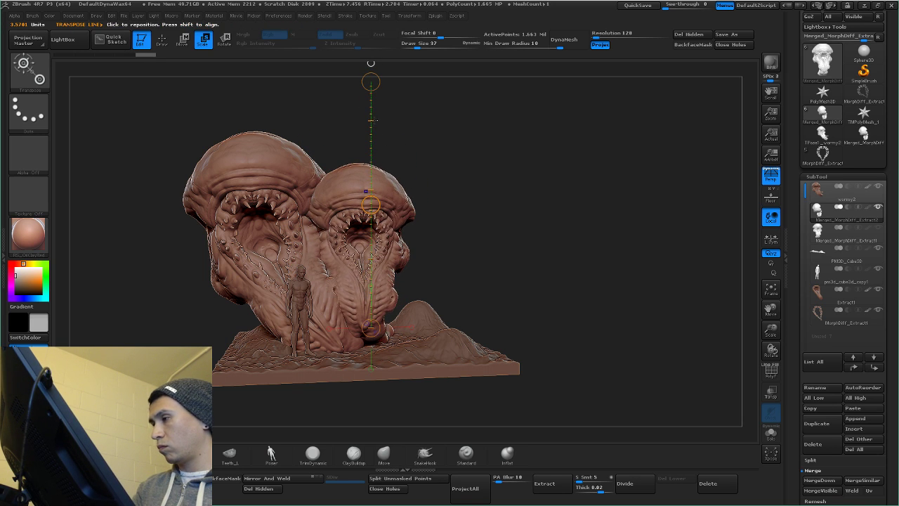
pyautogui.moveTo(371, 82); pyautogui.dragTo(370, 105)
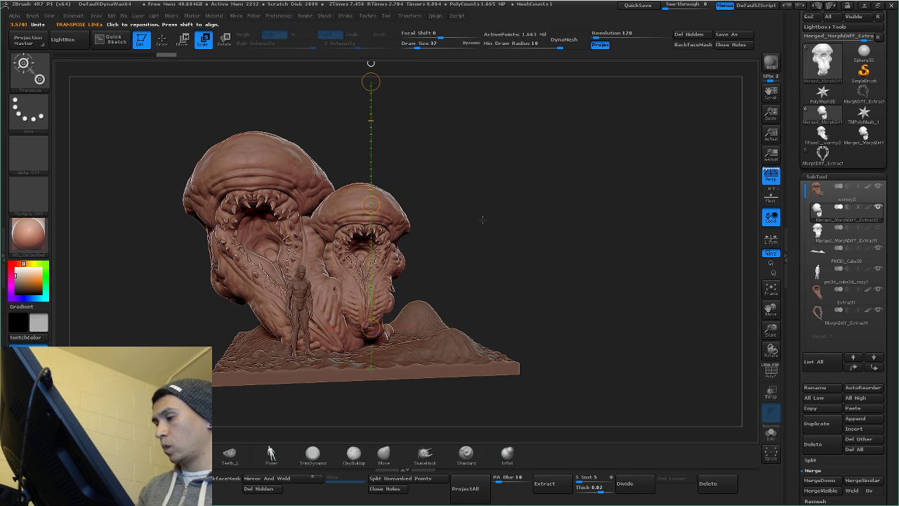
pyautogui.moveTo(482, 220)
pyautogui.mouseDown()
pyautogui.moveTo(376, 231)
pyautogui.moveTo(485, 304)
pyautogui.moveTo(576, 310)
pyautogui.mouseUp()
pyautogui.moveTo(516, 310); pyautogui.dragTo(494, 266)
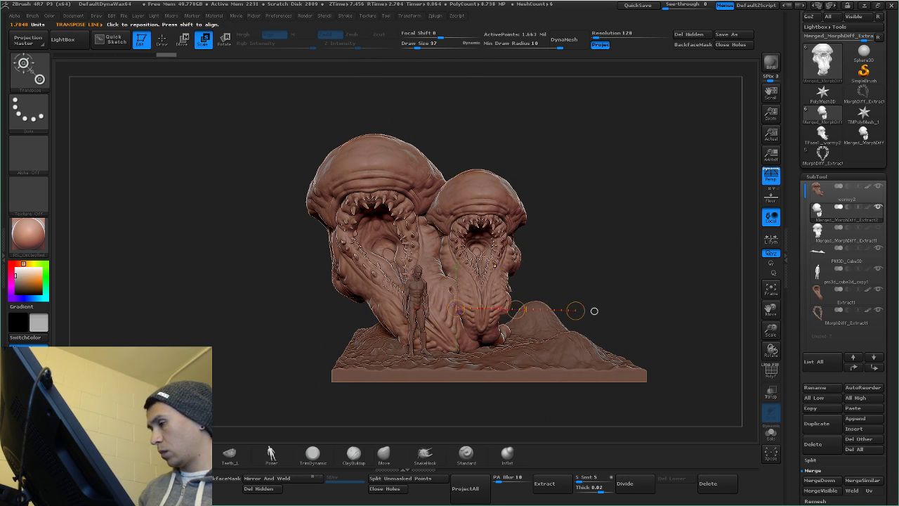
# Step: Move the smaller worm sideways, away from the large worm and the figure, onto the rocky end of the base
pyautogui.press('w')
pyautogui.moveTo(416, 289); pyautogui.dragTo(521, 289)
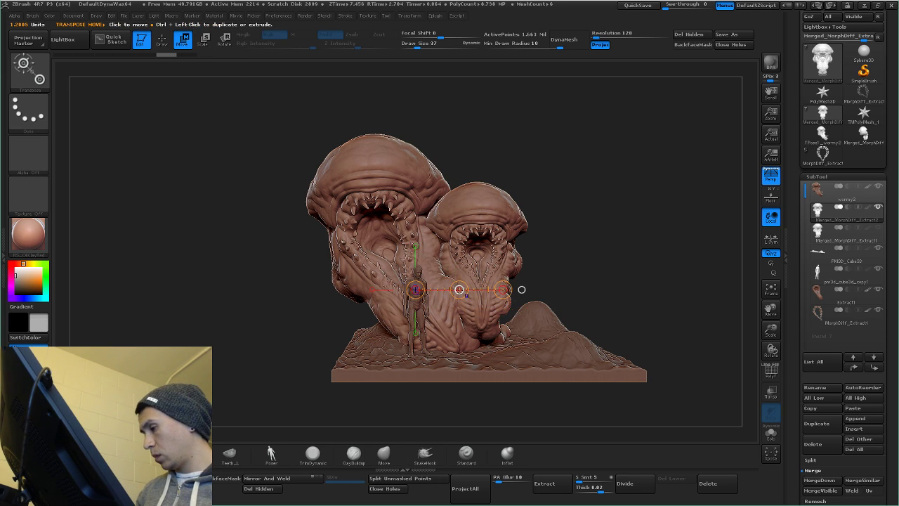
pyautogui.moveTo(459, 290); pyautogui.dragTo(513, 290)
pyautogui.moveTo(515, 290); pyautogui.dragTo(482, 306, button='right')
pyautogui.moveTo(539, 273); pyautogui.dragTo(517, 273)
pyautogui.moveTo(502, 307); pyautogui.dragTo(619, 302, button='right')
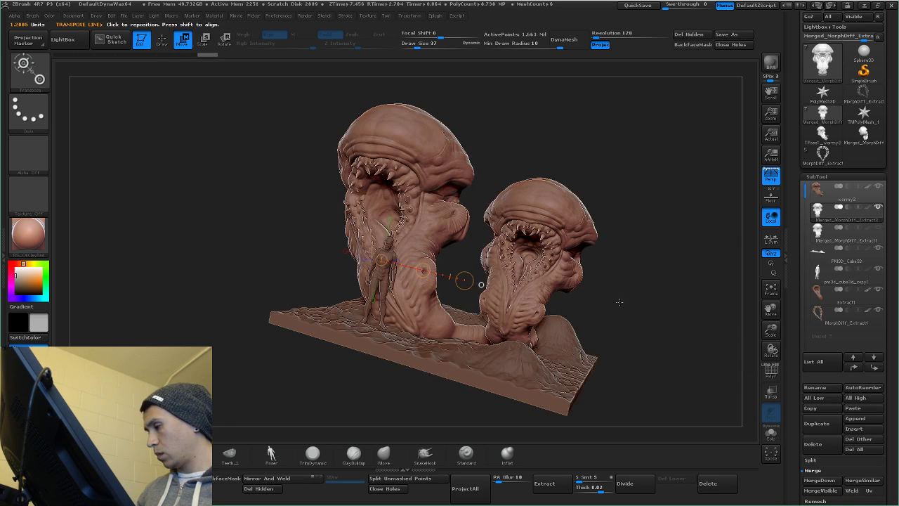
# Step: Examine the arrangement of both worms and the human figure on the base from several angles
pyautogui.press('q')
pyautogui.moveTo(619, 302)
pyautogui.mouseDown()
pyautogui.moveTo(607, 281)
pyautogui.moveTo(616, 257)
pyautogui.mouseUp()
pyautogui.press('space')
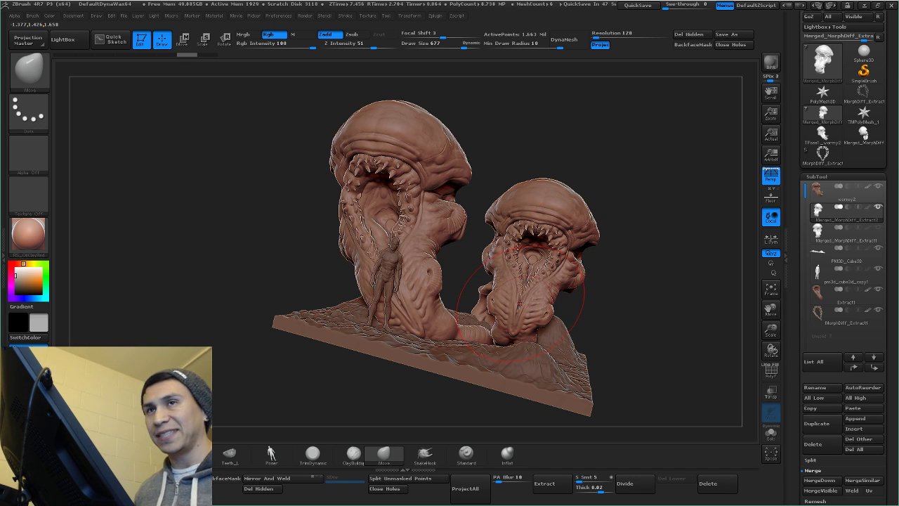
pyautogui.keyDown('alt'); pyautogui.moveTo(599, 273); pyautogui.dragTo(536, 274); pyautogui.keyUp('alt')
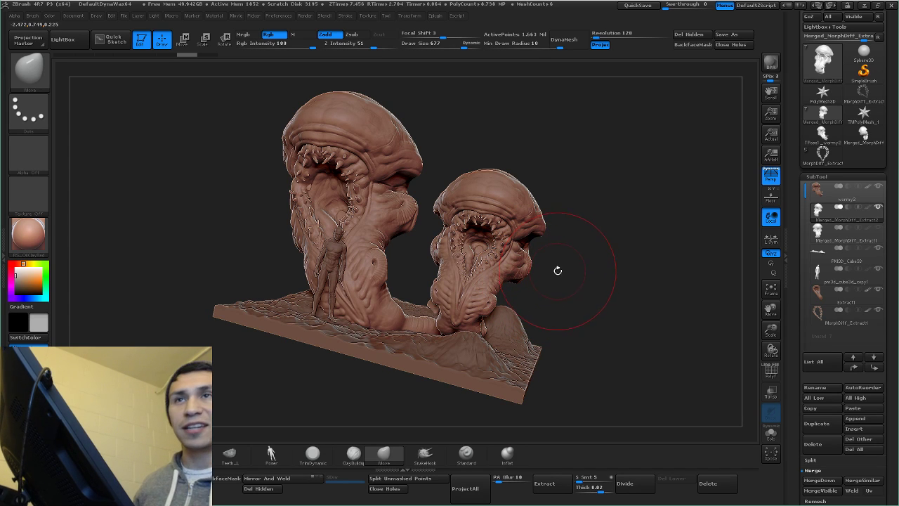
pyautogui.keyDown('shift'); pyautogui.moveTo(585, 233); pyautogui.dragTo(557, 246); pyautogui.keyUp('shift')
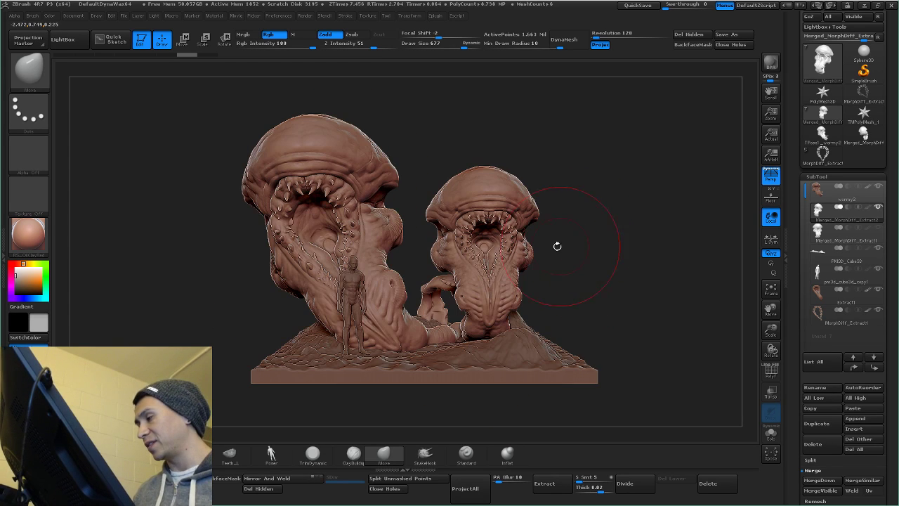
pyautogui.keyDown('alt'); pyautogui.moveTo(624, 256); pyautogui.dragTo(497, 231); pyautogui.keyUp('alt')
pyautogui.click(223, 47)
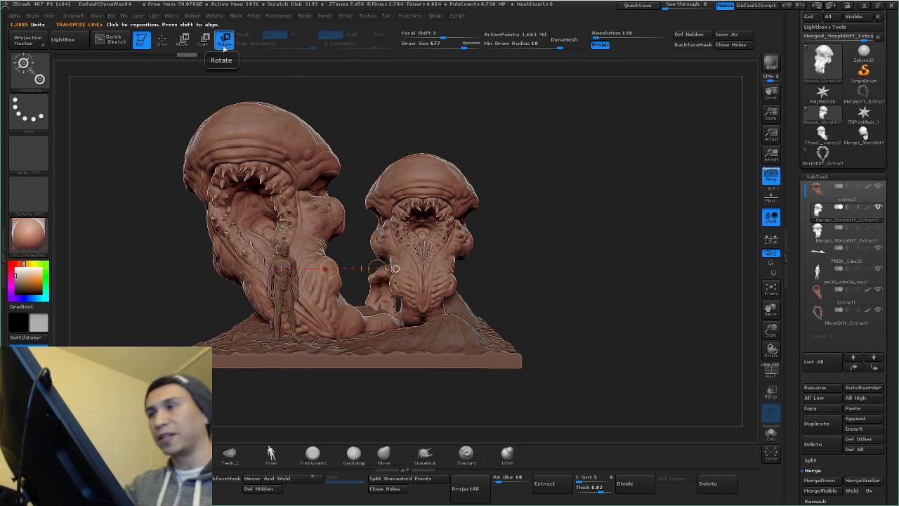
pyautogui.moveTo(501, 279)
pyautogui.keyDown('alt'); pyautogui.mouseDown()
pyautogui.moveTo(509, 344)
pyautogui.moveTo(442, 263)
pyautogui.mouseUp(); pyautogui.keyUp('alt')
pyautogui.moveTo(450, 307)
pyautogui.keyDown('alt'); pyautogui.mouseDown()
pyautogui.moveTo(454, 315)
pyautogui.moveTo(409, 232)
pyautogui.mouseUp(); pyautogui.keyUp('alt')
pyautogui.moveTo(339, 291)
pyautogui.keyDown('alt'); pyautogui.mouseDown()
pyautogui.moveTo(369, 329)
pyautogui.moveTo(403, 342)
pyautogui.moveTo(392, 293)
pyautogui.mouseUp(); pyautogui.keyUp('alt')
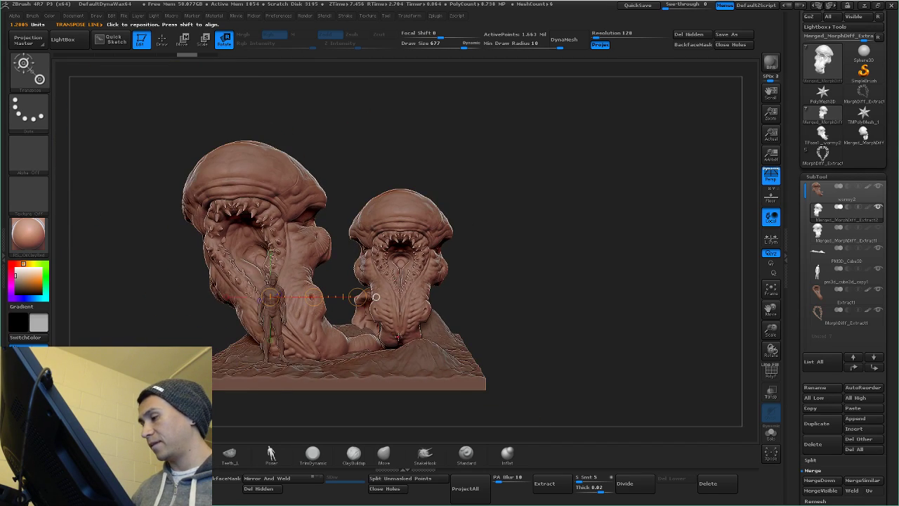
pyautogui.moveTo(450, 295)
pyautogui.mouseDown()
pyautogui.moveTo(371, 297)
pyautogui.moveTo(383, 299)
pyautogui.mouseUp()
# Step: Adjust the smaller worm's shape with the Move brush at draw size 1000 and reduce the draw size to 264
pyautogui.press('q')
pyautogui.press('space')
pyautogui.moveTo(447, 245); pyautogui.dragTo(457, 249)
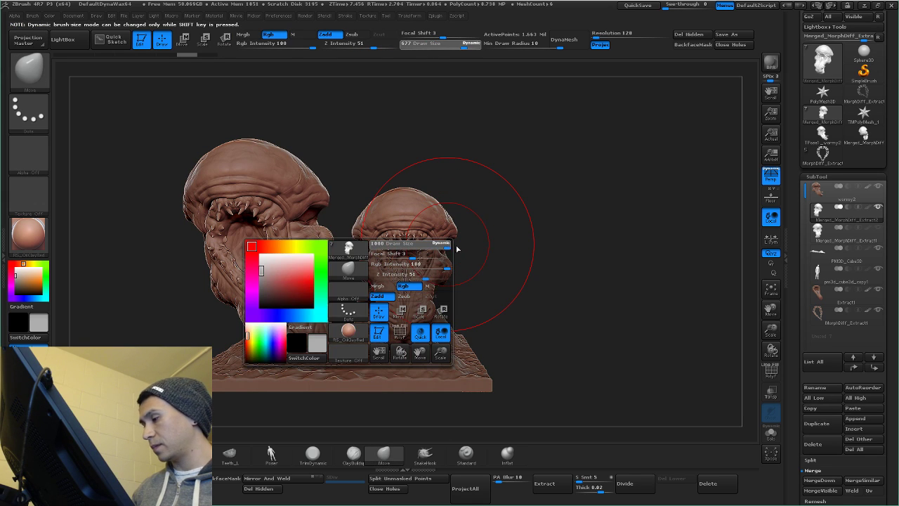
pyautogui.press('space')
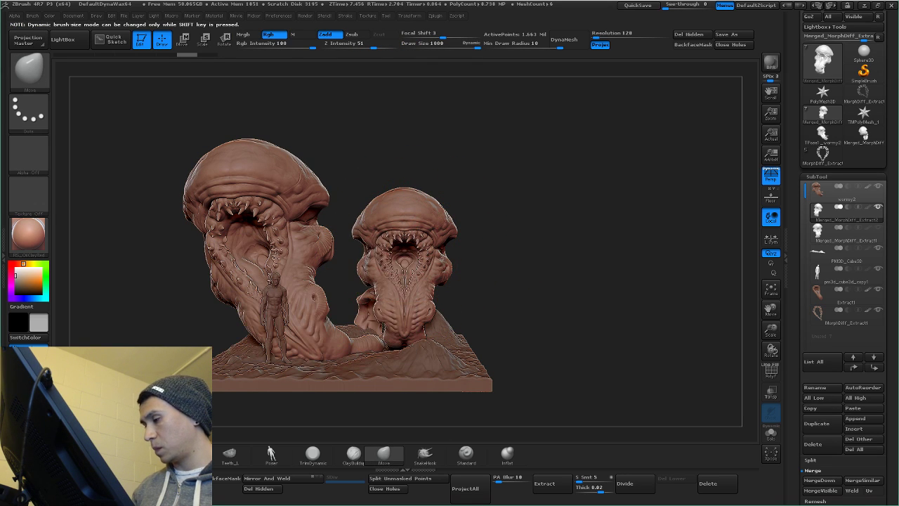
pyautogui.moveTo(475, 255)
pyautogui.mouseDown(button='right')
pyautogui.moveTo(433, 254)
pyautogui.moveTo(452, 260)
pyautogui.mouseUp(button='right')
pyautogui.press('space')
pyautogui.press('space')
pyautogui.moveTo(450, 260); pyautogui.dragTo(433, 261)
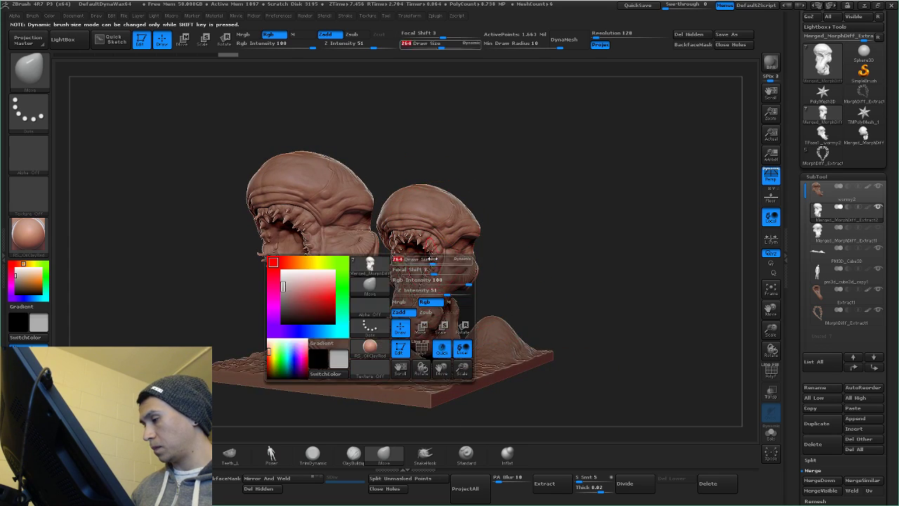
pyautogui.moveTo(432, 260)
pyautogui.mouseDown(button='right')
pyautogui.moveTo(437, 273)
pyautogui.moveTo(278, 156)
pyautogui.mouseUp(button='right')
# Step: Draw a transpose line from the smaller worm's throat down to the rocky ground
pyautogui.press('w')
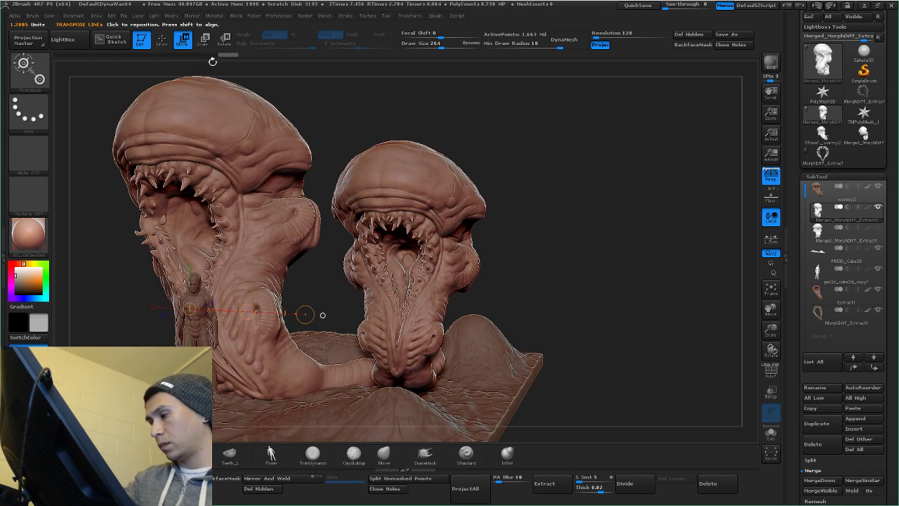
pyautogui.keyDown('ctrl'); pyautogui.moveTo(426, 295); pyautogui.dragTo(406, 406); pyautogui.keyUp('ctrl')
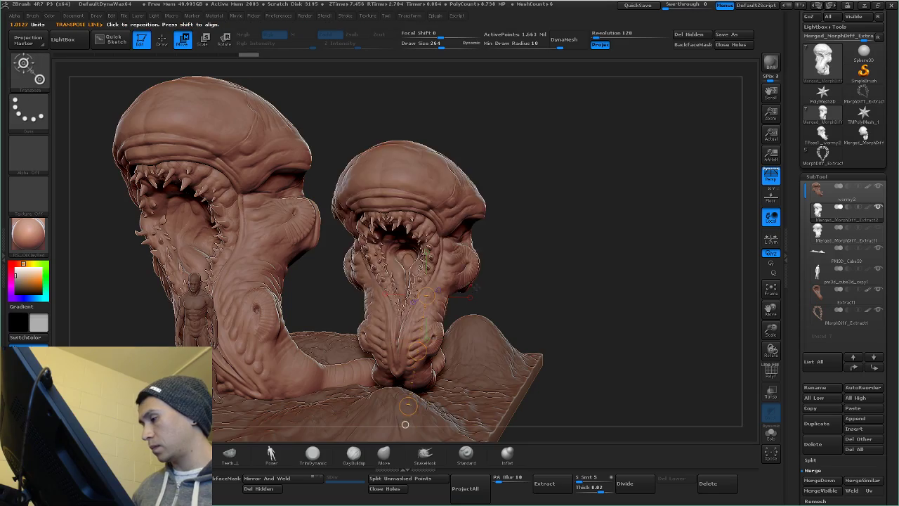
pyautogui.moveTo(534, 263)
pyautogui.mouseDown(button='right')
pyautogui.moveTo(480, 261)
pyautogui.moveTo(513, 253)
pyautogui.mouseUp(button='right')
pyautogui.press('q')
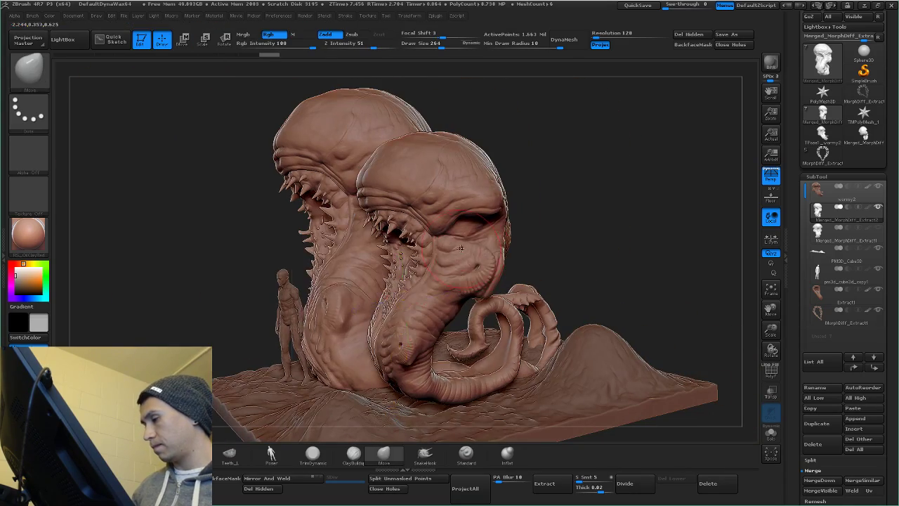
# Step: Set the Move brush's draw size to 347 and reshape the smaller worm's brow and mouth area
pyautogui.press('space')
pyautogui.click(472, 245)
pyautogui.moveTo(330, 246); pyautogui.dragTo(443, 251, button='right')
pyautogui.press('space')
pyautogui.moveTo(443, 249); pyautogui.dragTo(414, 248)
pyautogui.moveTo(415, 249)
pyautogui.mouseDown(button='right')
pyautogui.moveTo(393, 251)
pyautogui.moveTo(397, 264)
pyautogui.mouseUp(button='right')
pyautogui.press('space')
pyautogui.moveTo(397, 264); pyautogui.dragTo(408, 266)
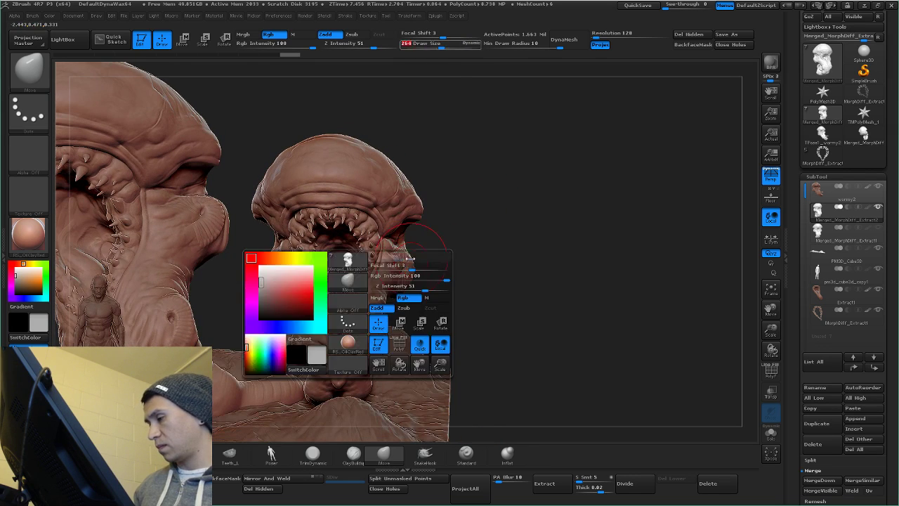
pyautogui.press('space')
pyautogui.moveTo(340, 234); pyautogui.dragTo(346, 235)
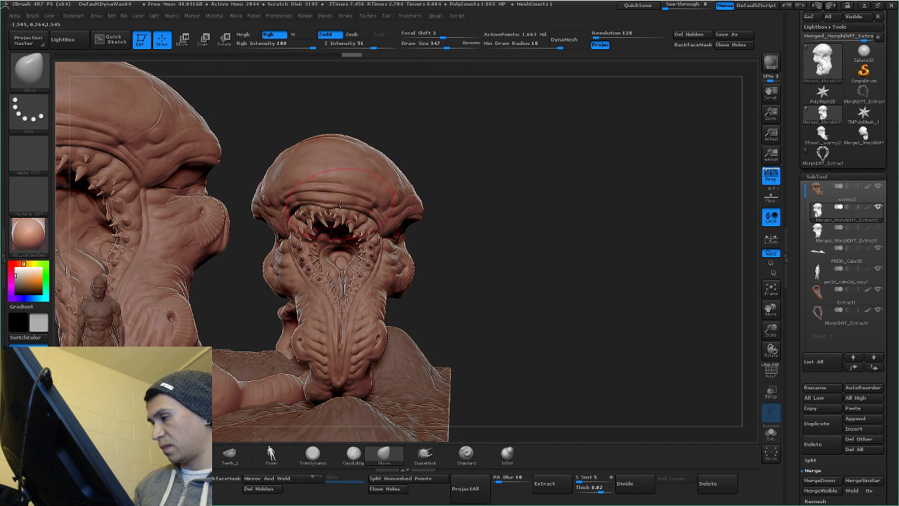
pyautogui.moveTo(339, 204); pyautogui.dragTo(300, 206, button='right')
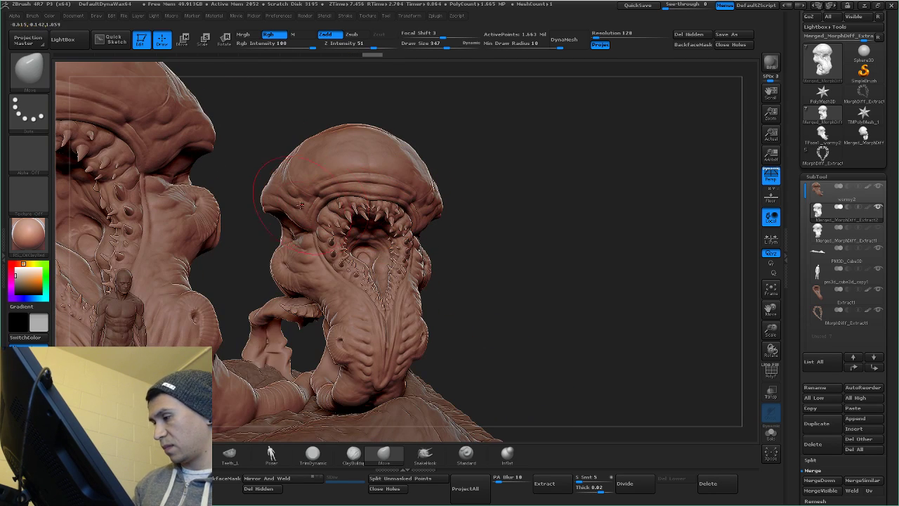
# Step: Reshape the smaller worm's side lobes and lower body with the Move brush, raising its draw size to 409
pyautogui.moveTo(256, 263); pyautogui.dragTo(420, 272)
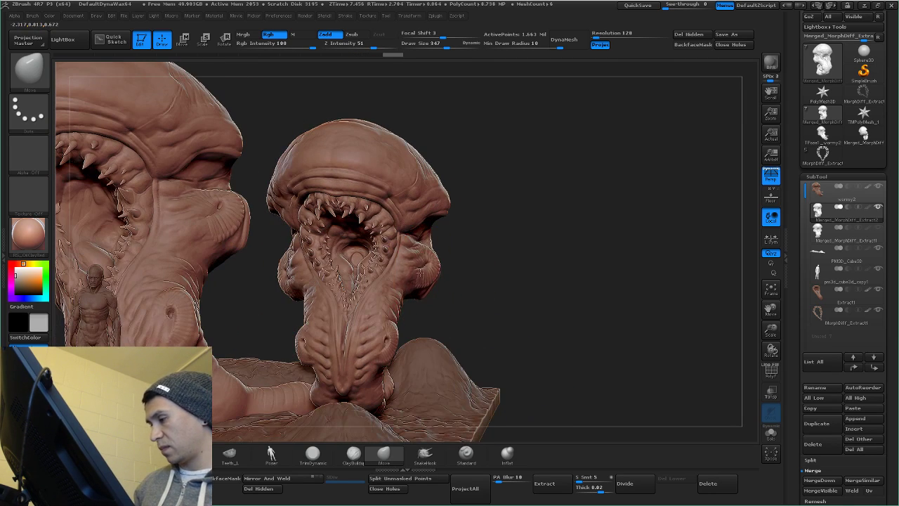
pyautogui.moveTo(390, 335); pyautogui.dragTo(396, 336)
pyautogui.press('space')
pyautogui.moveTo(336, 349); pyautogui.dragTo(334, 352)
pyautogui.moveTo(442, 319)
pyautogui.mouseDown()
pyautogui.moveTo(428, 309)
pyautogui.moveTo(472, 330)
pyautogui.moveTo(442, 321)
pyautogui.mouseUp()
pyautogui.moveTo(445, 288); pyautogui.dragTo(451, 228)
pyautogui.moveTo(518, 280); pyautogui.dragTo(412, 223)
# Step: Rotate the smaller worm about its vertical axis from a top view so its mouth faces away from the larger worm
pyautogui.click(204, 41)
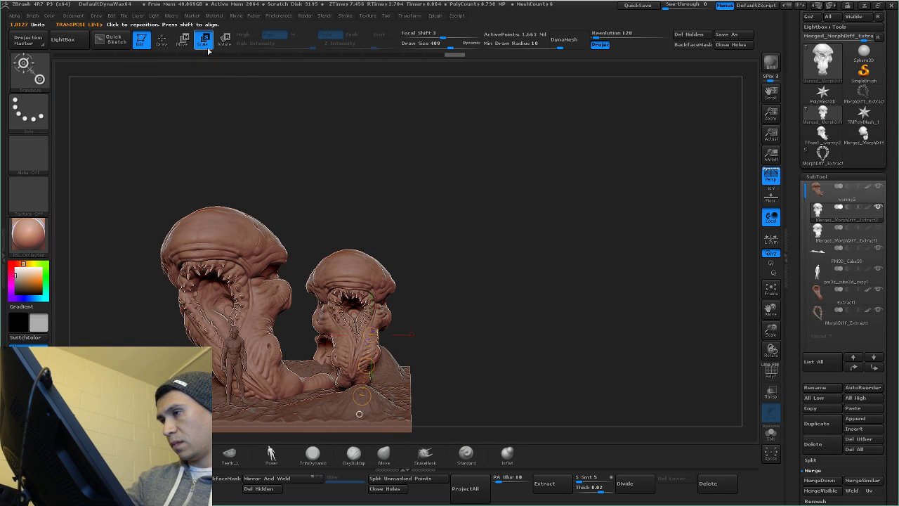
pyautogui.click(223, 41)
pyautogui.moveTo(292, 104); pyautogui.dragTo(298, 222)
pyautogui.keyDown('alt'); pyautogui.moveTo(349, 353); pyautogui.dragTo(361, 295, button='right'); pyautogui.keyUp('alt')
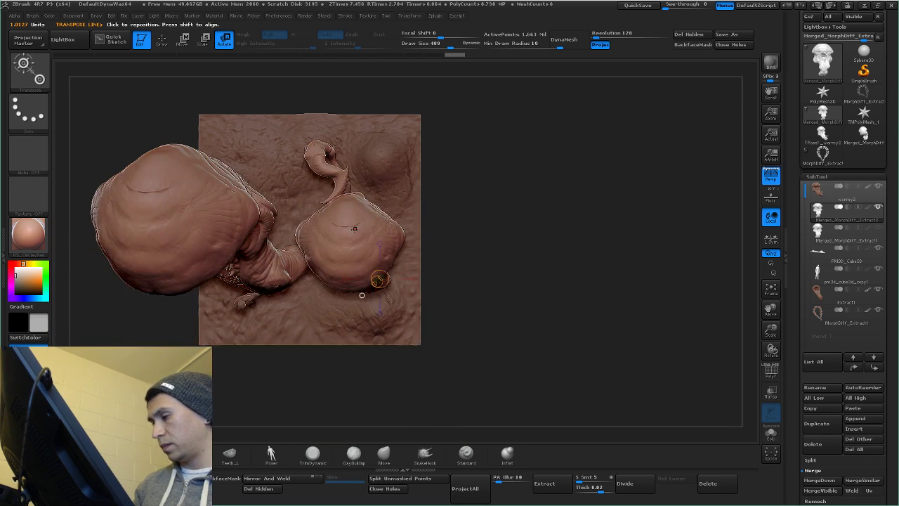
pyautogui.moveTo(341, 233)
pyautogui.mouseDown()
pyautogui.moveTo(479, 293)
pyautogui.moveTo(502, 218)
pyautogui.mouseUp()
pyautogui.moveTo(358, 364); pyautogui.dragTo(344, 195)
# Step: Reposition the smaller worm on the base with the transpose line in move mode and check the composition
pyautogui.click(181, 46)
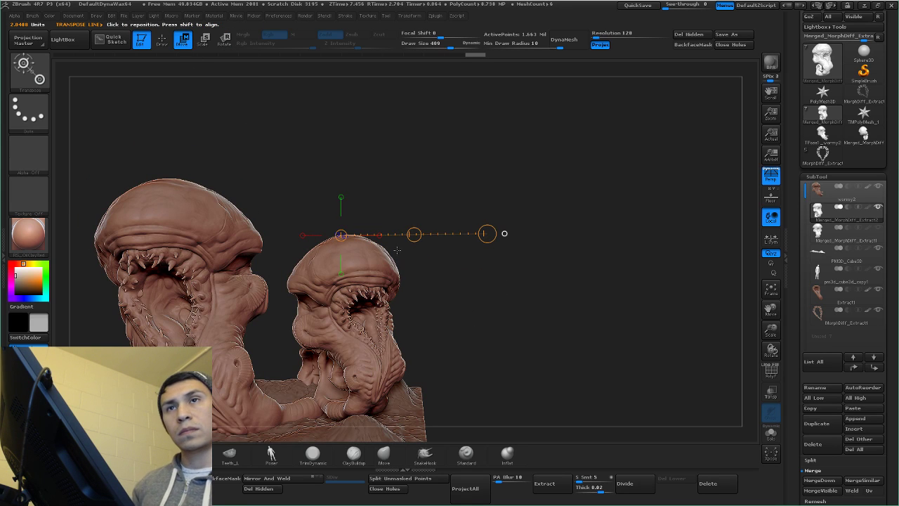
pyautogui.keyDown('alt'); pyautogui.moveTo(456, 273); pyautogui.dragTo(460, 210); pyautogui.keyUp('alt')
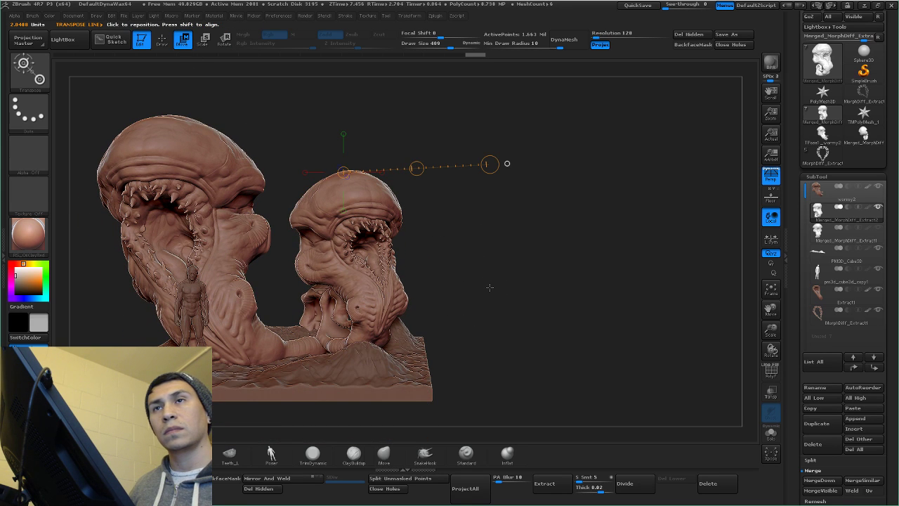
pyautogui.moveTo(492, 285); pyautogui.dragTo(415, 330)
pyautogui.moveTo(299, 273)
pyautogui.keyDown('alt'); pyautogui.mouseDown()
pyautogui.moveTo(323, 234)
pyautogui.moveTo(472, 242)
pyautogui.mouseUp(); pyautogui.keyUp('alt')
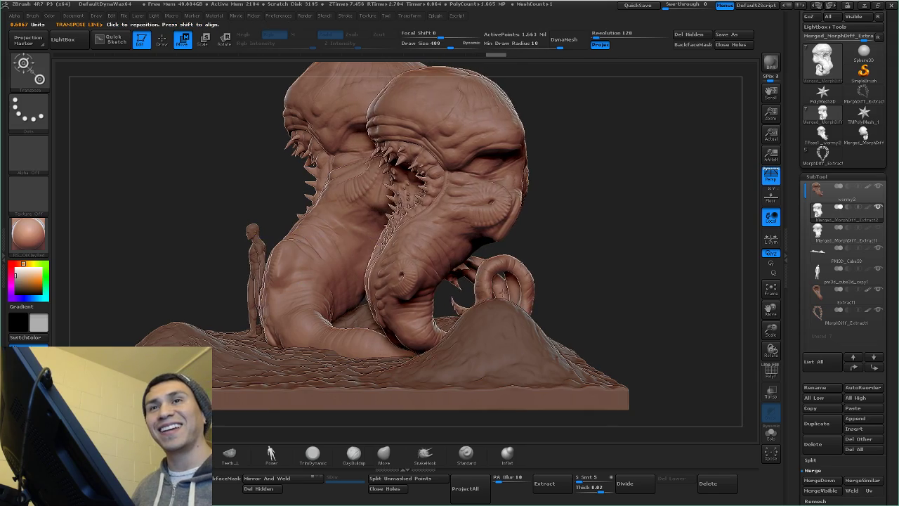
pyautogui.keyDown('alt'); pyautogui.moveTo(563, 282); pyautogui.dragTo(502, 254); pyautogui.keyUp('alt')
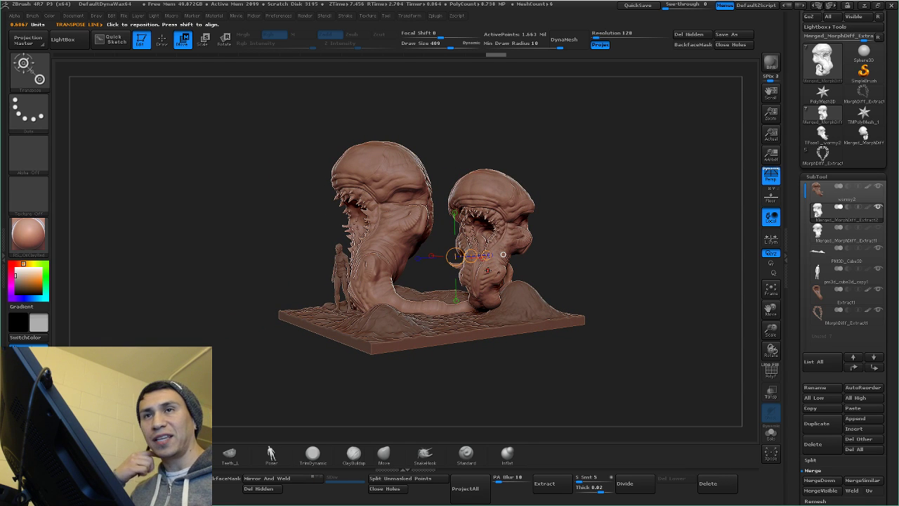
pyautogui.moveTo(566, 283); pyautogui.dragTo(505, 316)
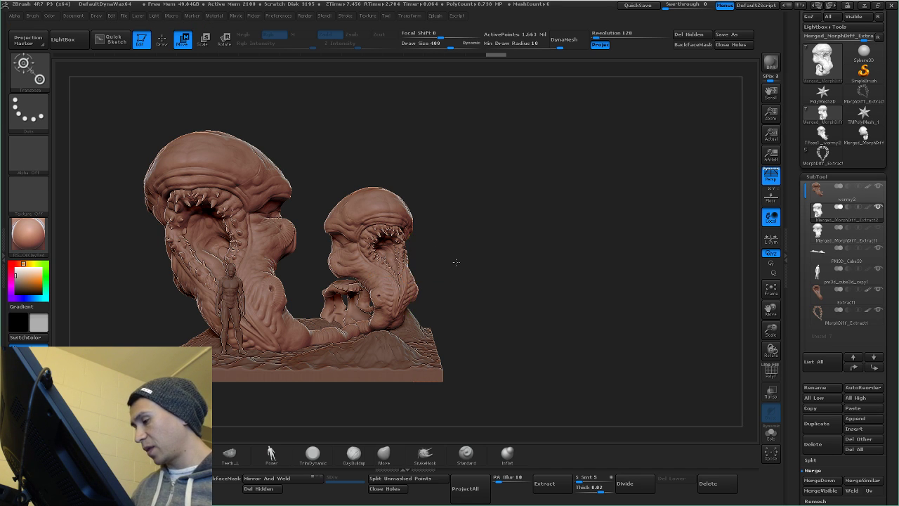
pyautogui.moveTo(455, 262)
pyautogui.keyDown('alt'); pyautogui.mouseDown()
pyautogui.moveTo(469, 289)
pyautogui.moveTo(454, 292)
pyautogui.moveTo(499, 294)
pyautogui.mouseUp(); pyautogui.keyUp('alt')
pyautogui.moveTo(579, 295)
pyautogui.mouseDown()
pyautogui.moveTo(513, 312)
pyautogui.moveTo(474, 299)
pyautogui.moveTo(491, 323)
pyautogui.moveTo(483, 319)
pyautogui.mouseUp()
# Step: Isolate the smaller worm and mask its head and upper body, leaving only the tail end unmasked
pyautogui.click(773, 432)
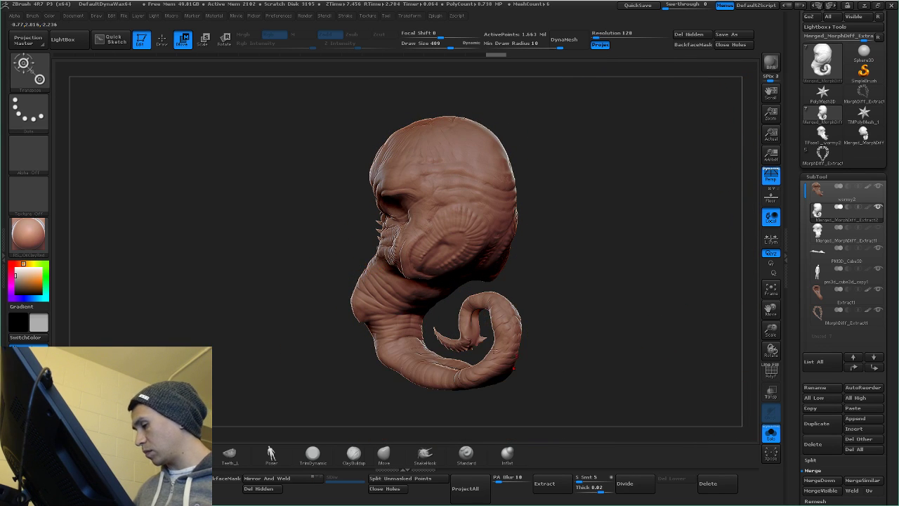
pyautogui.keyDown('alt'); pyautogui.moveTo(435, 338); pyautogui.dragTo(430, 234); pyautogui.keyUp('alt')
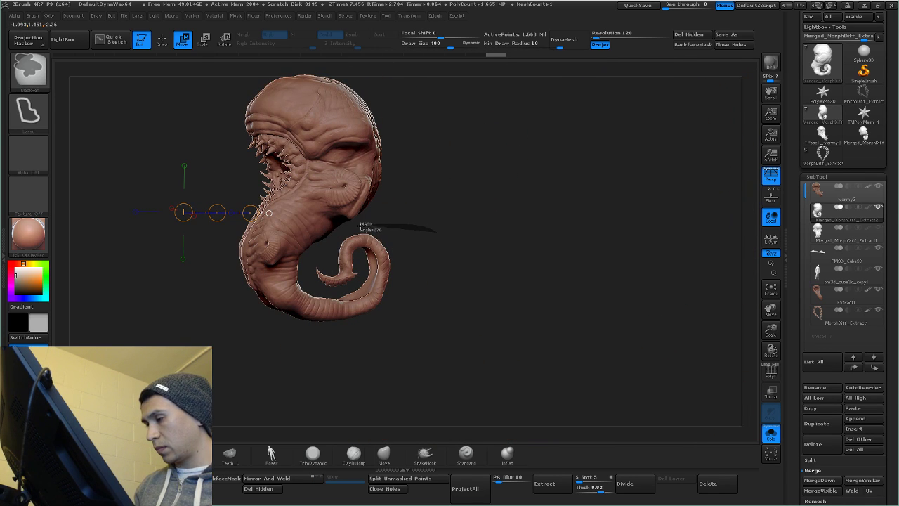
pyautogui.moveTo(358, 223)
pyautogui.keyDown('ctrl'); pyautogui.mouseDown()
pyautogui.moveTo(290, 229)
pyautogui.moveTo(184, 345)
pyautogui.moveTo(457, 195)
pyautogui.moveTo(267, 320)
pyautogui.moveTo(238, 294)
pyautogui.mouseUp(); pyautogui.keyUp('ctrl')
pyautogui.keyDown('ctrl'); pyautogui.click(267, 320); pyautogui.keyUp('ctrl')
pyautogui.keyDown('ctrl'); pyautogui.moveTo(318, 265); pyautogui.dragTo(193, 276); pyautogui.keyUp('ctrl')
pyautogui.moveTo(271, 357); pyautogui.dragTo(331, 364)
pyautogui.click(287, 234)
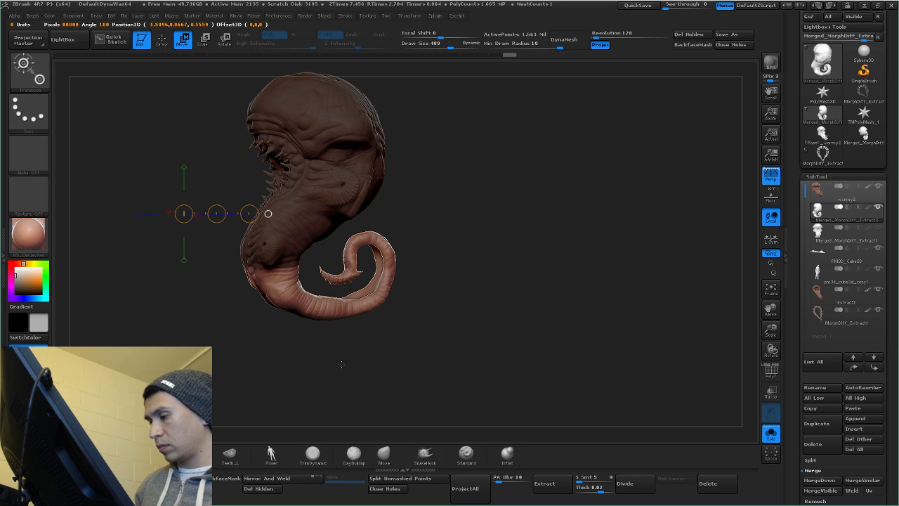
# Step: Rotate the smaller worm's unmasked tail sideways around the base of the body with the transpose line
pyautogui.moveTo(342, 363); pyautogui.dragTo(279, 144)
pyautogui.click(224, 41)
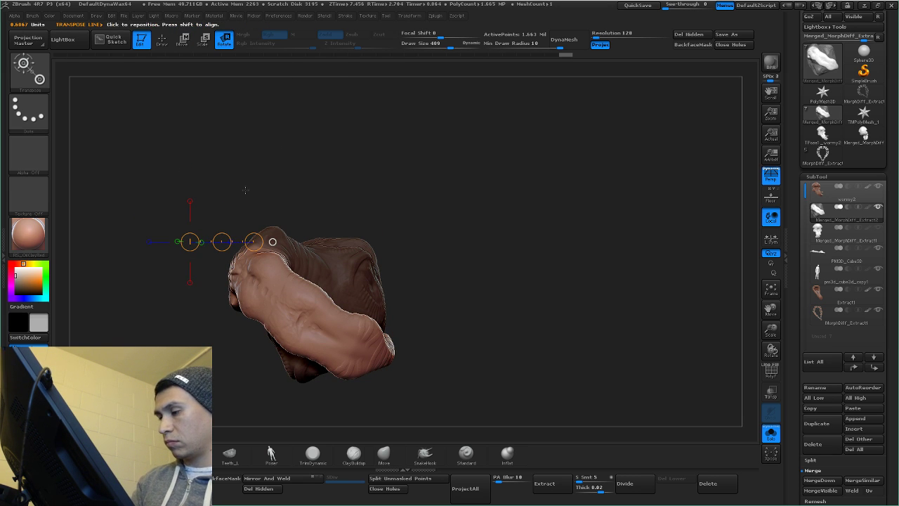
pyautogui.moveTo(264, 286); pyautogui.dragTo(370, 309)
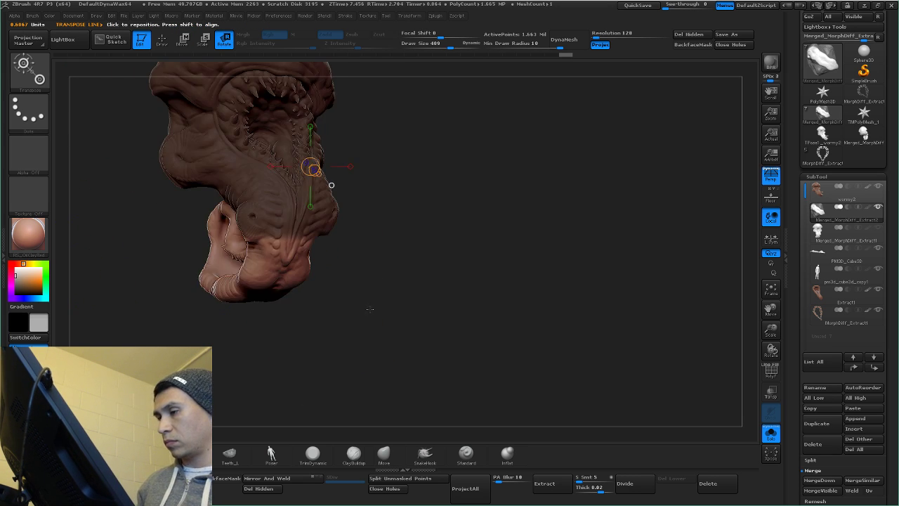
pyautogui.moveTo(332, 185)
pyautogui.mouseDown()
pyautogui.moveTo(332, 274)
pyautogui.moveTo(399, 242)
pyautogui.moveTo(393, 349)
pyautogui.mouseUp()
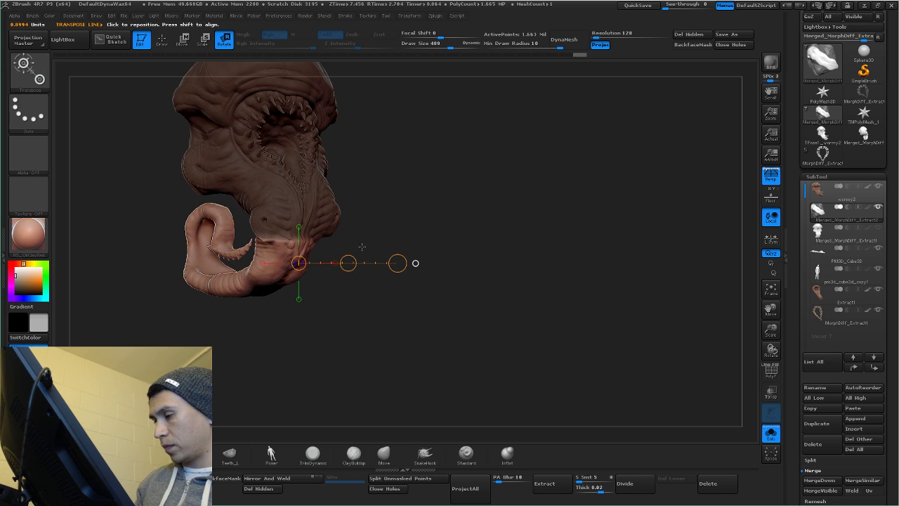
# Step: Clear the mask on the smaller worm and undo the tail rotation
pyautogui.moveTo(362, 246)
pyautogui.mouseDown()
pyautogui.moveTo(451, 336)
pyautogui.moveTo(429, 262)
pyautogui.moveTo(395, 271)
pyautogui.mouseUp()
pyautogui.press('ctrl')
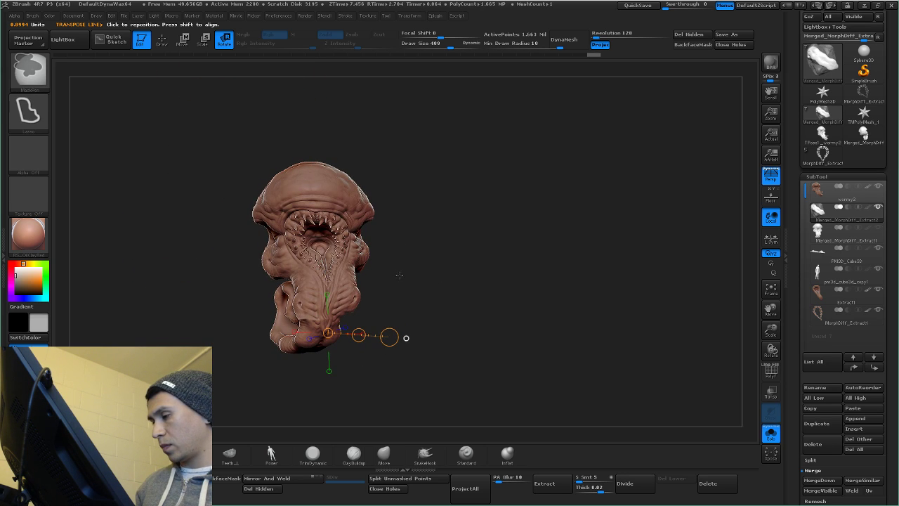
pyautogui.hotkey('ctrl', 'z')
pyautogui.hotkey('ctrl', 'z')
pyautogui.hotkey('ctrl', 'z')
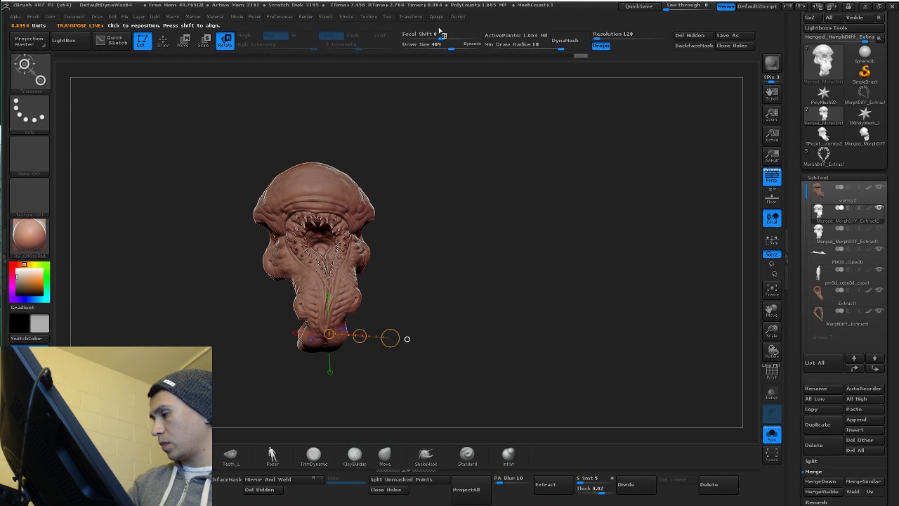
# Step: Create a combined posing mesh of the whole scene with Transpose Master's TPoseMesh
pyautogui.click(436, 17)
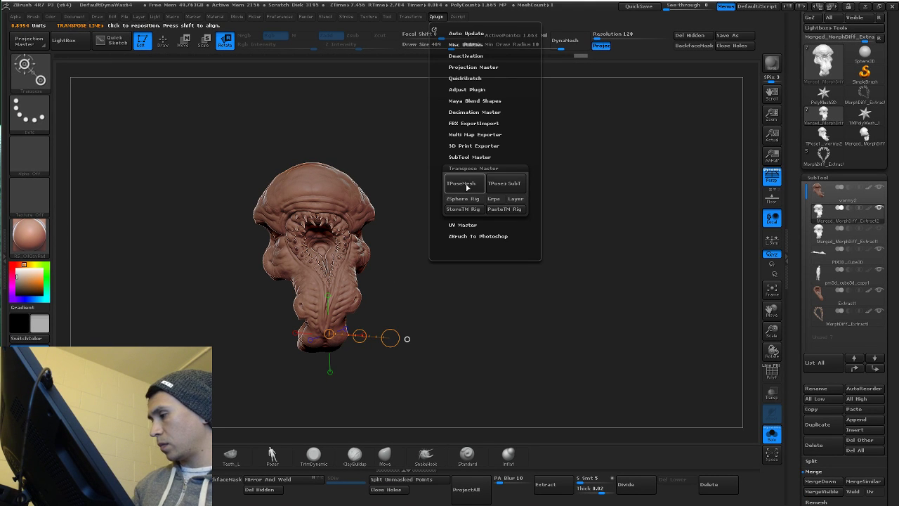
pyautogui.click(466, 187)
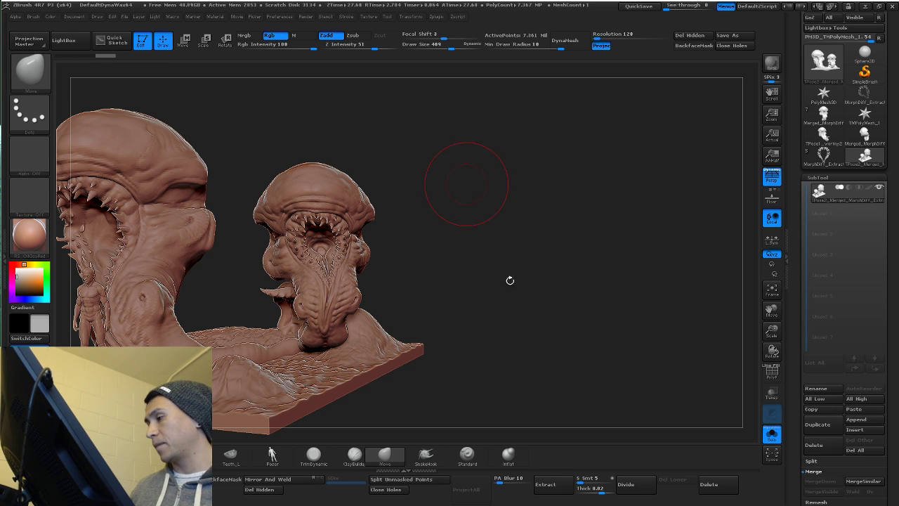
pyautogui.moveTo(508, 279); pyautogui.dragTo(314, 169)
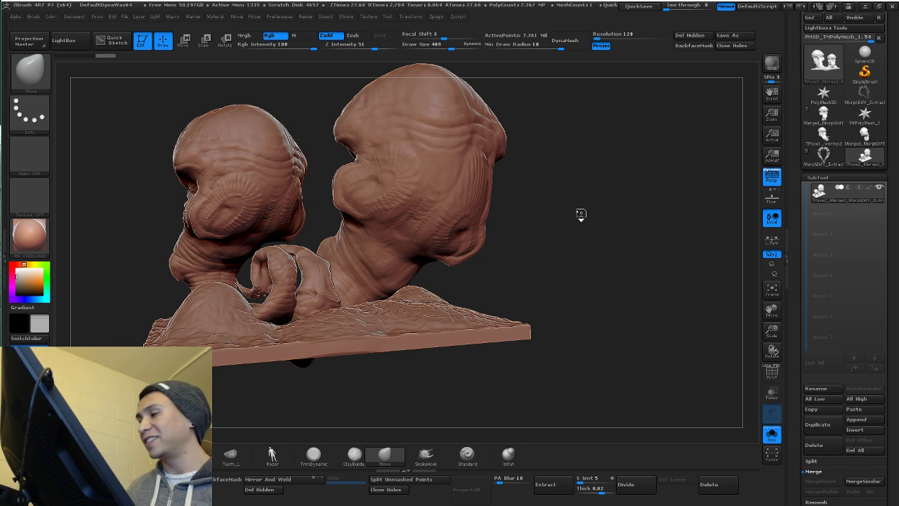
# Step: Mask everything except the smaller worm on the posing mesh and hide the rest of the scene
pyautogui.moveTo(580, 212)
pyautogui.mouseDown()
pyautogui.moveTo(420, 299)
pyautogui.moveTo(688, 366)
pyautogui.moveTo(660, 288)
pyautogui.moveTo(632, 260)
pyautogui.moveTo(502, 294)
pyautogui.mouseUp()
pyautogui.click(184, 41)
pyautogui.keyDown('ctrl'); pyautogui.click(325, 181); pyautogui.keyUp('ctrl')
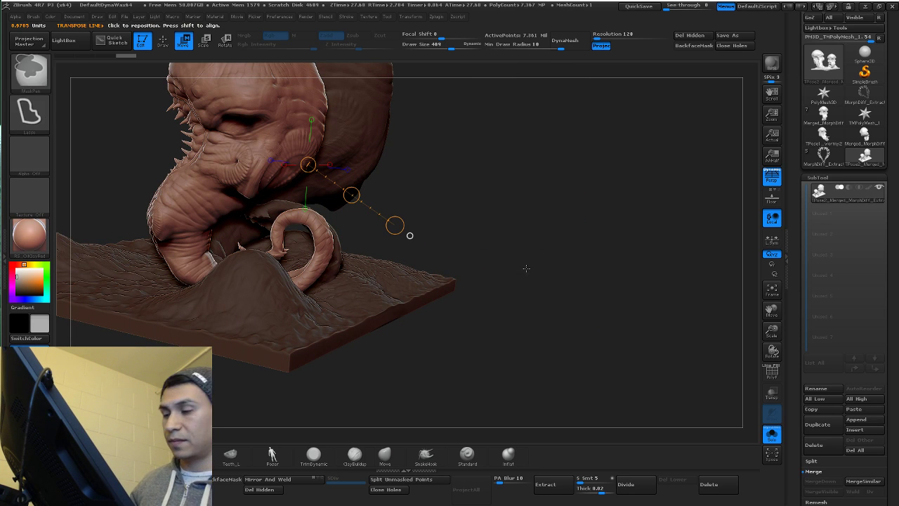
pyautogui.keyDown('ctrl'); pyautogui.click(525, 268); pyautogui.keyUp('ctrl')
pyautogui.hotkey('ctrl', 'shift', 'h')
# Step: Mask the smaller worm's curled tail up to the bend in its body
pyautogui.moveTo(504, 199)
pyautogui.mouseDown()
pyautogui.moveTo(494, 227)
pyautogui.moveTo(503, 193)
pyautogui.moveTo(377, 290)
pyautogui.moveTo(444, 279)
pyautogui.mouseUp()
pyautogui.moveTo(377, 290)
pyautogui.mouseDown()
pyautogui.moveTo(524, 262)
pyautogui.moveTo(428, 256)
pyautogui.moveTo(341, 188)
pyautogui.moveTo(477, 365)
pyautogui.moveTo(520, 267)
pyautogui.mouseUp()
pyautogui.click(455, 243)
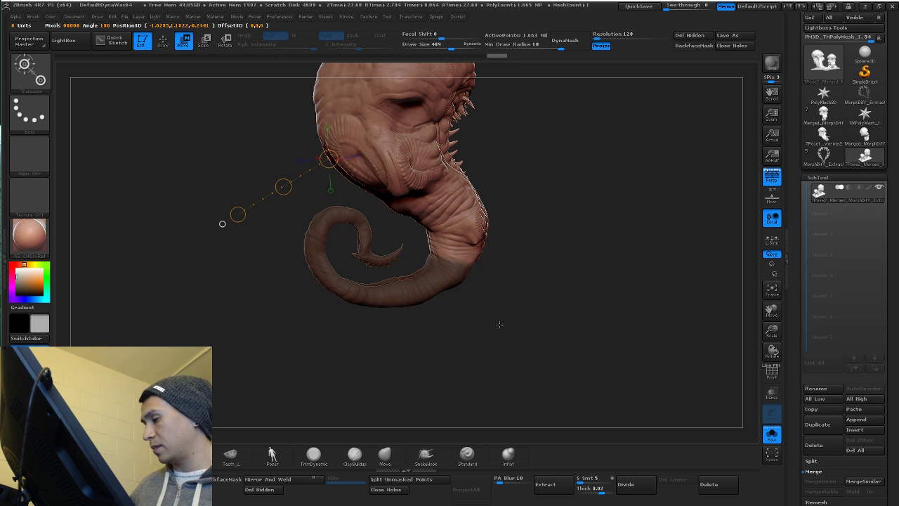
# Step: Leave the posing mesh, return to the original worm scene tool and isolate the smaller worm
pyautogui.moveTo(500, 323)
pyautogui.mouseDown()
pyautogui.moveTo(455, 318)
pyautogui.moveTo(509, 345)
pyautogui.moveTo(527, 343)
pyautogui.mouseUp()
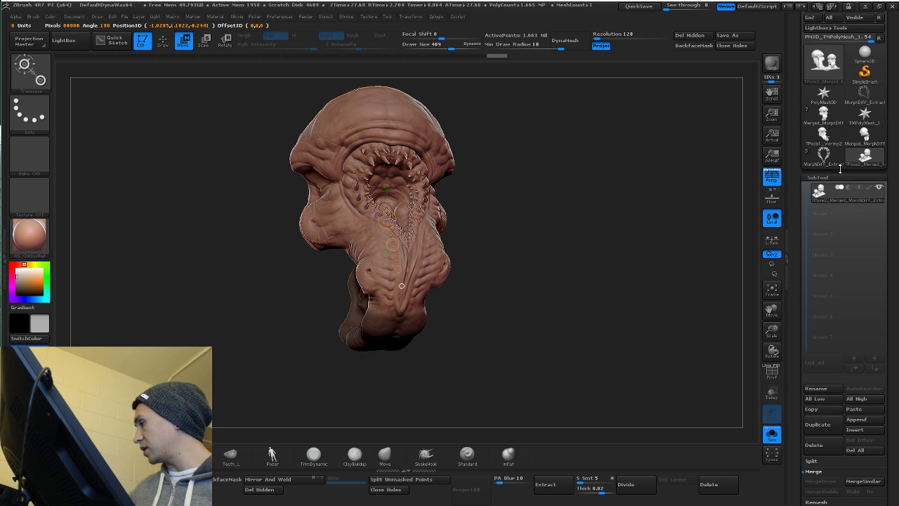
pyautogui.click(823, 134)
pyautogui.click(827, 120)
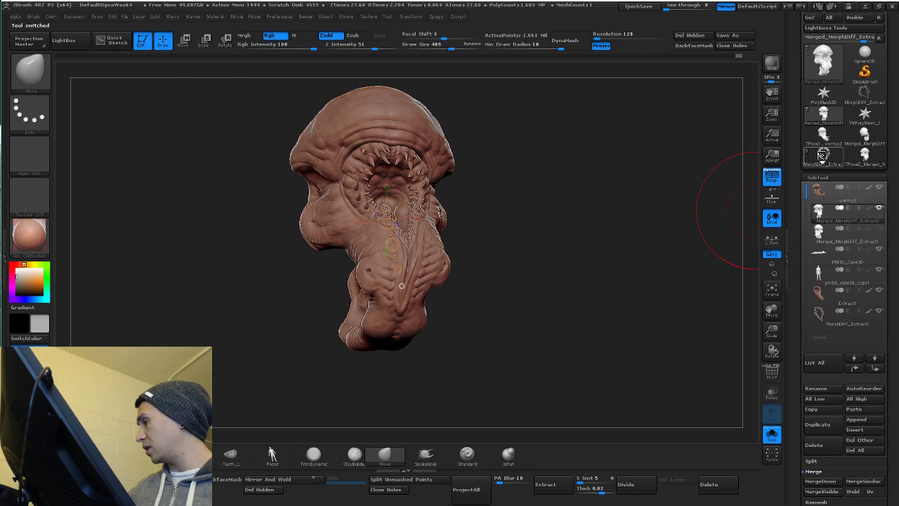
pyautogui.click(824, 156)
pyautogui.click(827, 118)
pyautogui.click(771, 434)
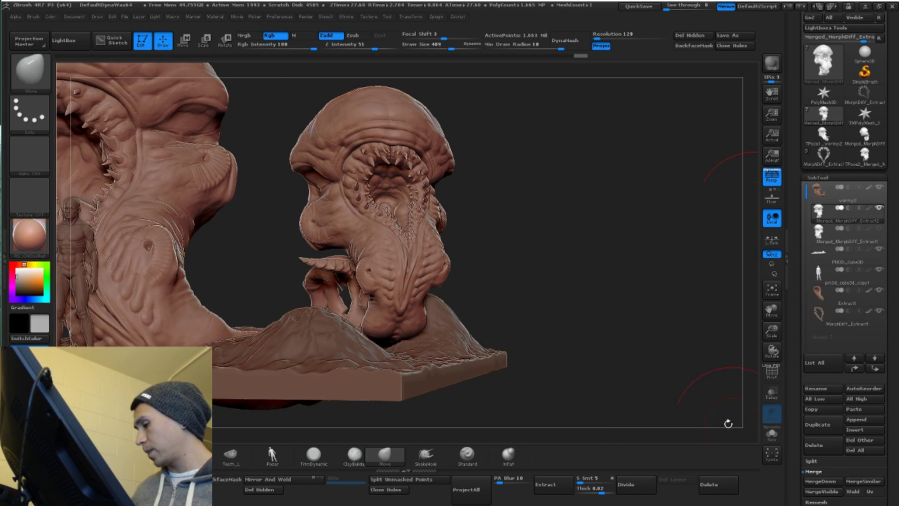
pyautogui.press('f')
pyautogui.moveTo(452, 294)
pyautogui.mouseDown()
pyautogui.moveTo(540, 264)
pyautogui.moveTo(526, 291)
pyautogui.mouseUp()
pyautogui.click(771, 434)
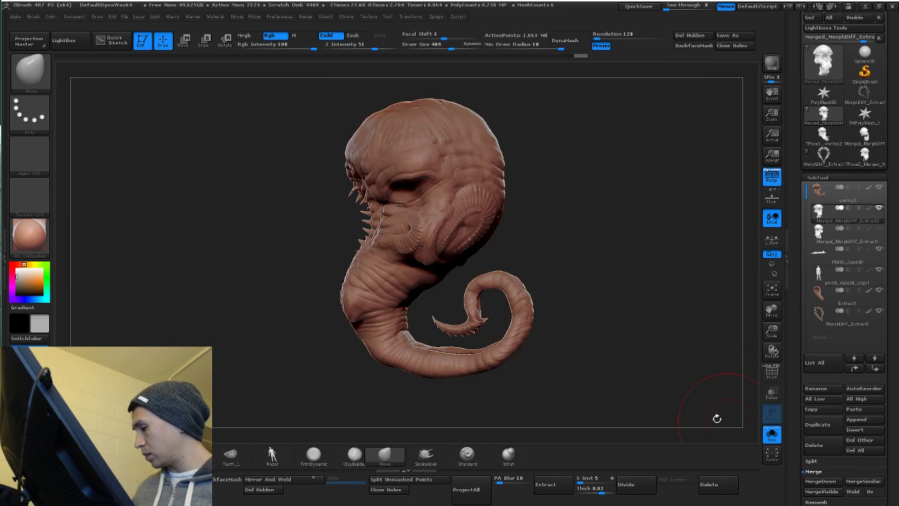
# Step: Mask the smaller worm's head and body, leaving the tail free, and shift the tail sideways with the Move brush
pyautogui.keyDown('alt'); pyautogui.moveTo(527, 340); pyautogui.dragTo(497, 310); pyautogui.keyUp('alt')
pyautogui.moveTo(511, 206)
pyautogui.keyDown('ctrl'); pyautogui.mouseDown()
pyautogui.moveTo(433, 205)
pyautogui.moveTo(390, 282)
pyautogui.moveTo(640, 279)
pyautogui.moveTo(551, 278)
pyautogui.mouseUp(); pyautogui.keyUp('ctrl')
pyautogui.keyDown('ctrl'); pyautogui.click(611, 269); pyautogui.keyUp('ctrl')
pyautogui.press('space')
pyautogui.moveTo(500, 239); pyautogui.dragTo(511, 239)
pyautogui.moveTo(593, 257)
pyautogui.mouseDown()
pyautogui.moveTo(555, 259)
pyautogui.moveTo(527, 247)
pyautogui.moveTo(539, 244)
pyautogui.moveTo(535, 253)
pyautogui.moveTo(597, 240)
pyautogui.moveTo(530, 265)
pyautogui.mouseUp()
pyautogui.press('space')
pyautogui.moveTo(618, 287); pyautogui.dragTo(554, 296)
pyautogui.moveTo(589, 330); pyautogui.dragTo(549, 309)
# Step: Extend the mask to all but the tail's curled end, reposition that end with the Move brush and clear the mask
pyautogui.press('space')
pyautogui.moveTo(570, 242); pyautogui.dragTo(557, 242)
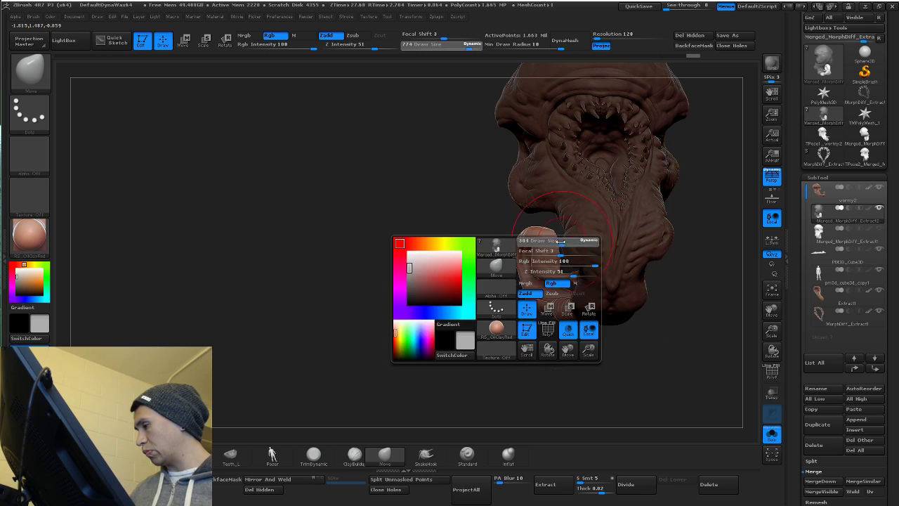
pyautogui.moveTo(428, 272)
pyautogui.mouseDown()
pyautogui.moveTo(522, 278)
pyautogui.moveTo(513, 290)
pyautogui.mouseUp()
pyautogui.press('ctrl')
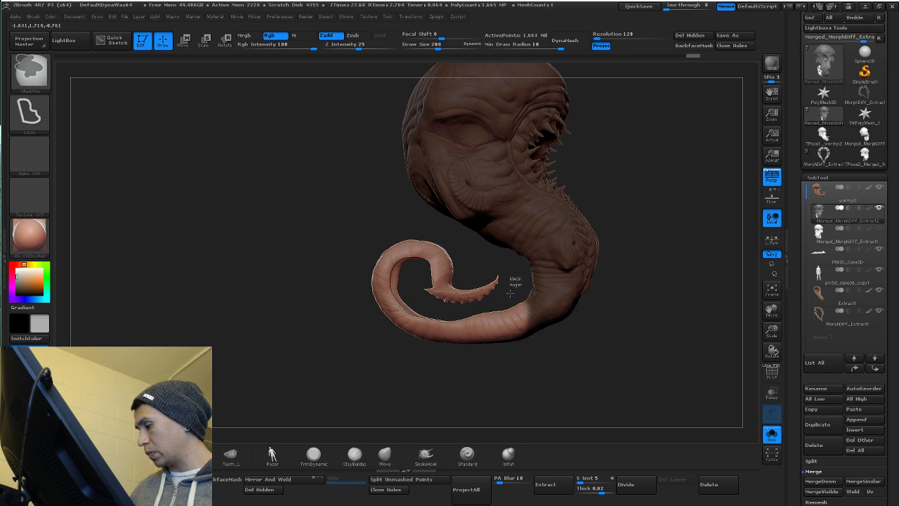
pyautogui.moveTo(456, 309)
pyautogui.keyDown('ctrl'); pyautogui.mouseDown()
pyautogui.moveTo(367, 271)
pyautogui.moveTo(620, 222)
pyautogui.moveTo(622, 232)
pyautogui.mouseUp(); pyautogui.keyUp('ctrl')
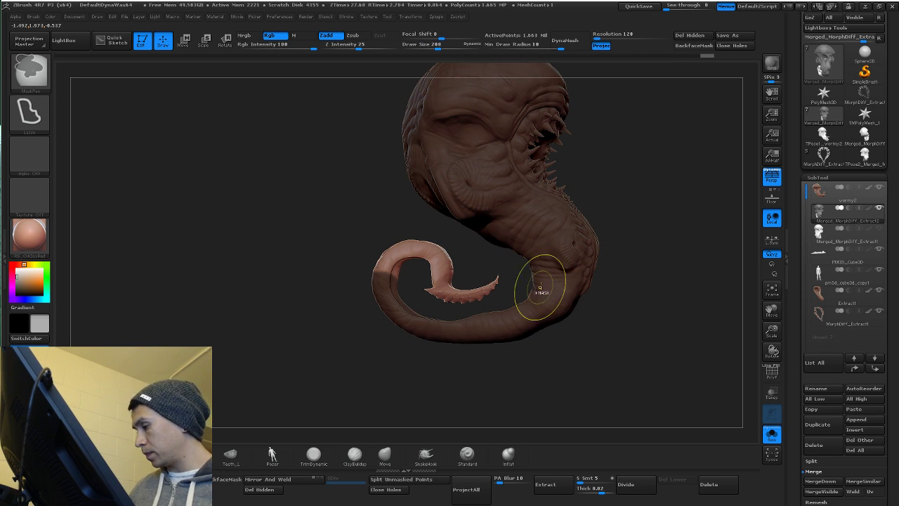
pyautogui.moveTo(513, 277)
pyautogui.mouseDown()
pyautogui.moveTo(561, 309)
pyautogui.moveTo(556, 323)
pyautogui.mouseUp()
pyautogui.press('space')
pyautogui.moveTo(552, 285); pyautogui.dragTo(580, 284)
pyautogui.keyDown('alt'); pyautogui.moveTo(583, 277); pyautogui.dragTo(553, 326); pyautogui.keyUp('alt')
pyautogui.moveTo(544, 356)
pyautogui.mouseDown()
pyautogui.moveTo(569, 339)
pyautogui.moveTo(508, 285)
pyautogui.moveTo(526, 299)
pyautogui.moveTo(477, 305)
pyautogui.moveTo(484, 281)
pyautogui.moveTo(569, 309)
pyautogui.mouseUp()
pyautogui.moveTo(593, 309)
pyautogui.keyDown('ctrl'); pyautogui.mouseDown()
pyautogui.moveTo(608, 318)
pyautogui.moveTo(588, 295)
pyautogui.moveTo(534, 290)
pyautogui.moveTo(520, 314)
pyautogui.mouseUp(); pyautogui.keyUp('ctrl')
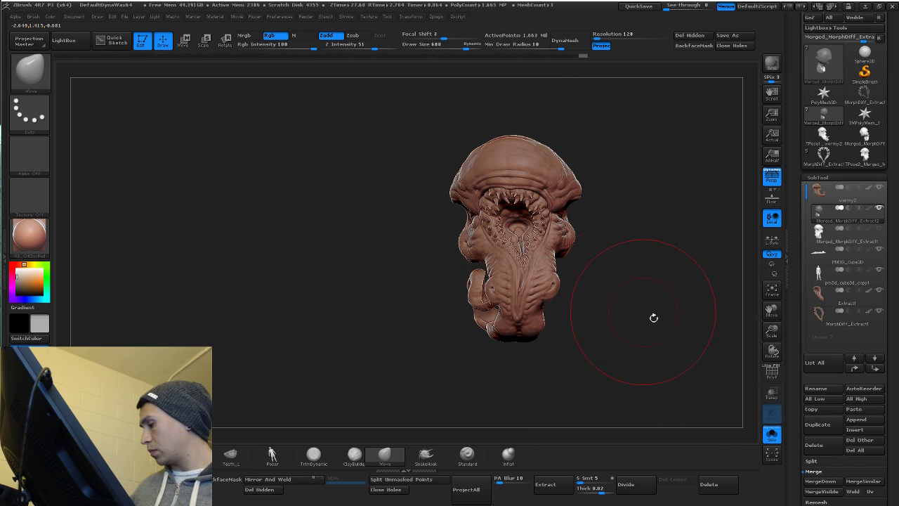
# Step: Show the whole scene again and save the tool to the Desktop as wormy2, replacing the existing file
pyautogui.click(768, 436)
pyautogui.moveTo(618, 330); pyautogui.dragTo(595, 282)
pyautogui.press('space')
pyautogui.click(466, 222)
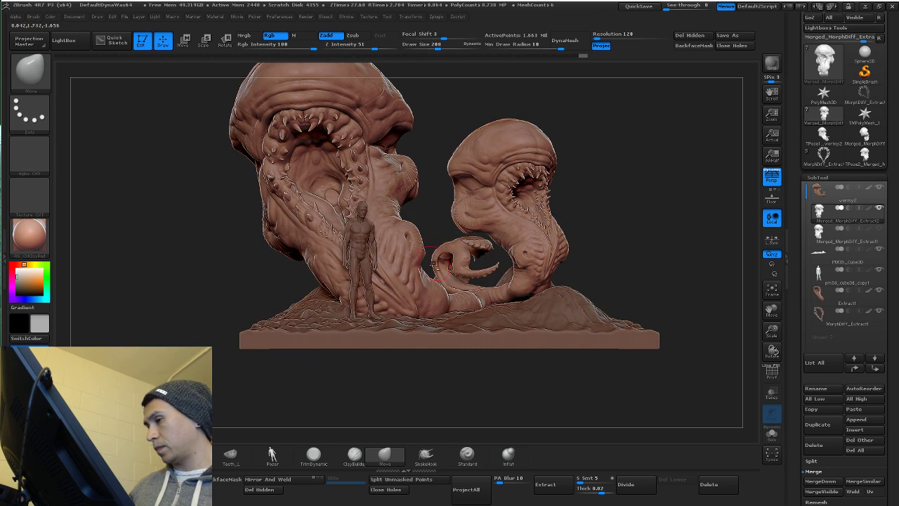
pyautogui.keyDown('alt'); pyautogui.moveTo(449, 383); pyautogui.dragTo(443, 326); pyautogui.keyUp('alt')
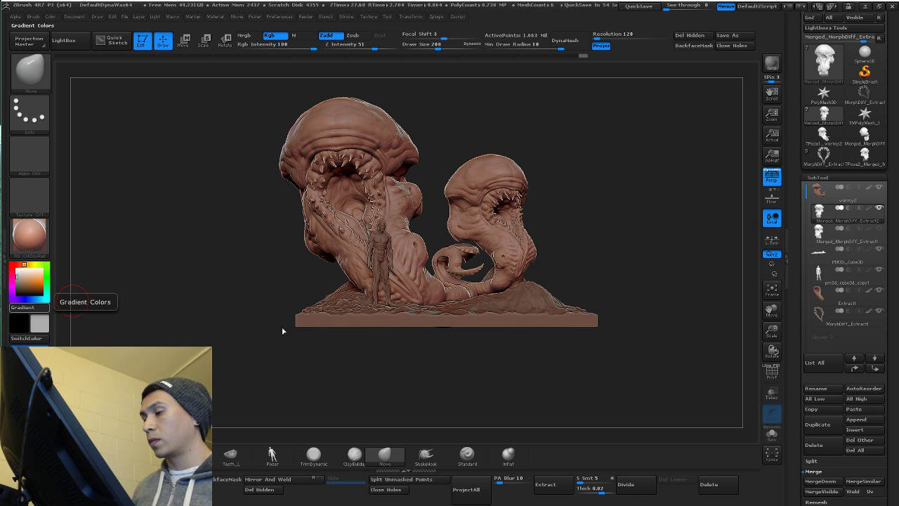
pyautogui.hotkey('ctrl', 's')
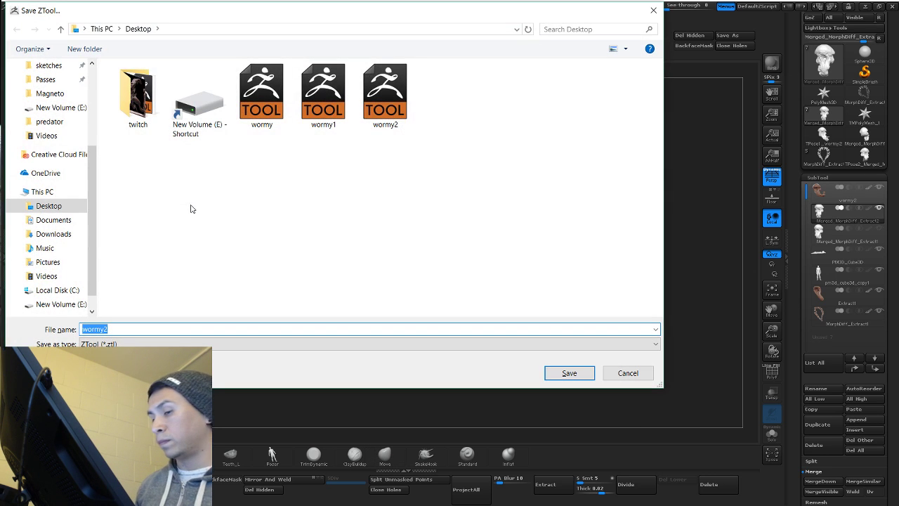
pyautogui.press('Return')
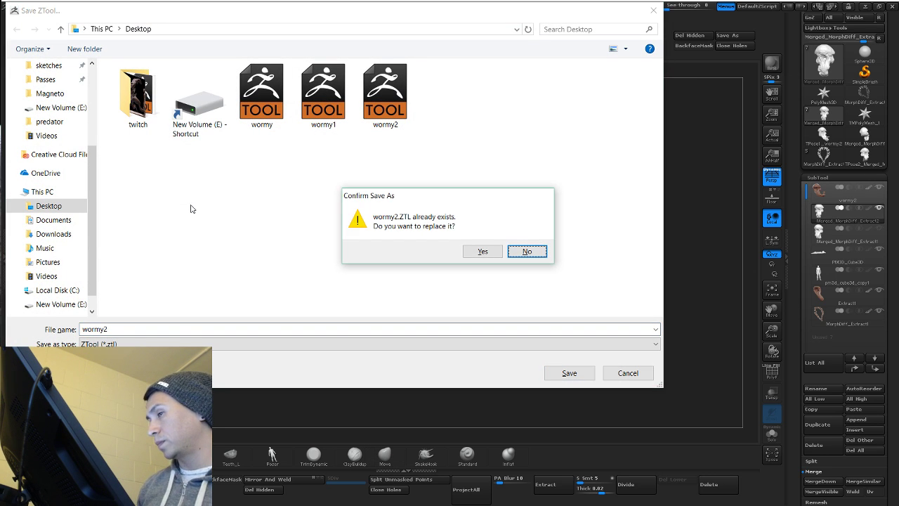
pyautogui.click(478, 253)
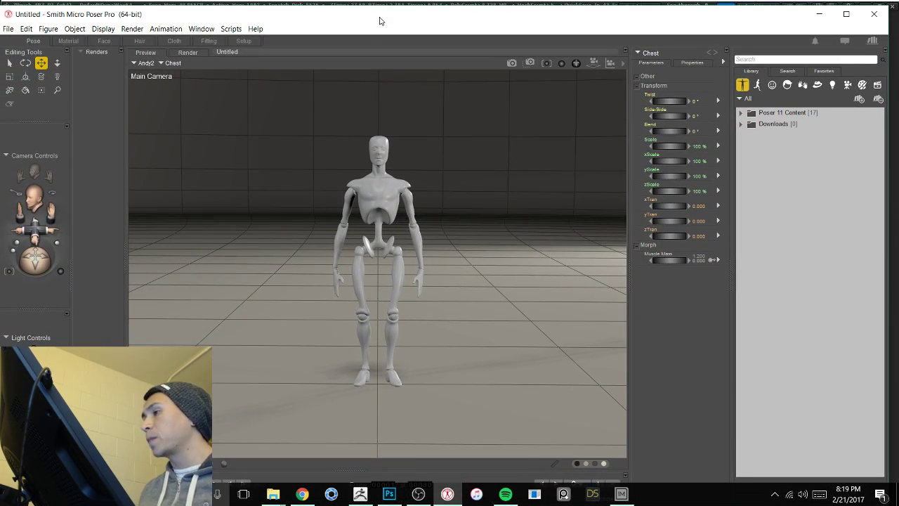
# Step: Switch to Poser Pro, fit its window on the screen and delete the default Andy2 figure
pyautogui.moveTo(35, 7); pyautogui.dragTo(176, 126)
pyautogui.moveTo(478, 130); pyautogui.dragTo(386, 23)
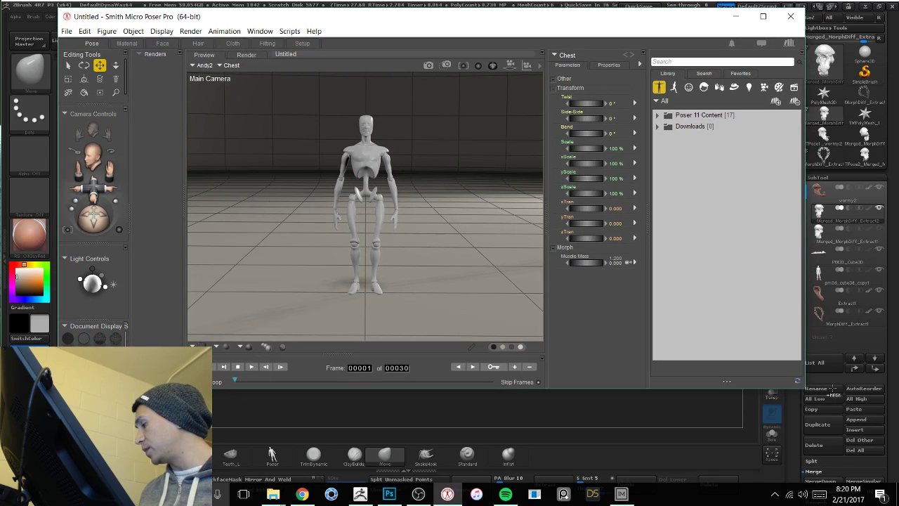
pyautogui.moveTo(805, 388); pyautogui.dragTo(852, 441)
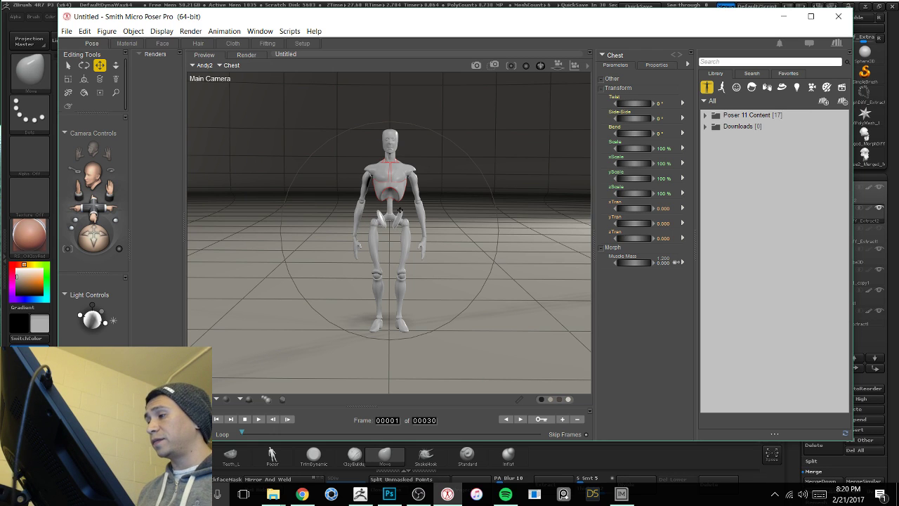
pyautogui.press('Delete')
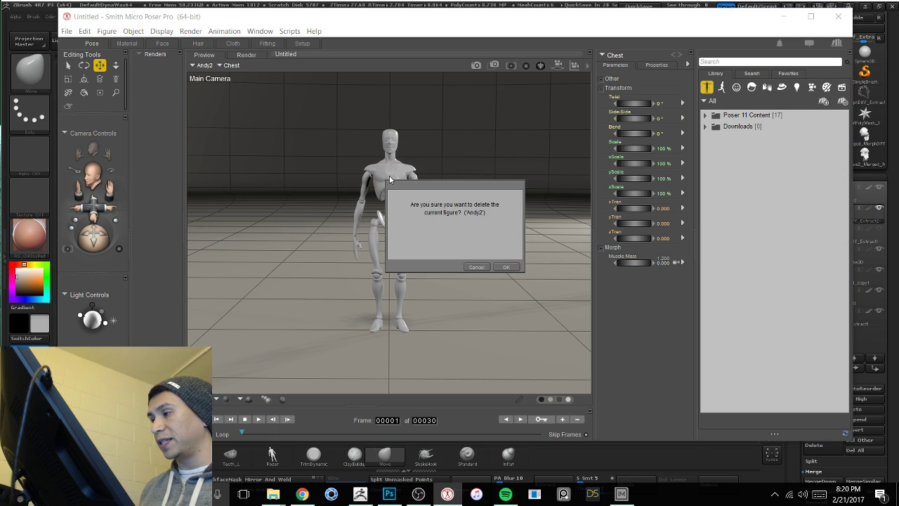
pyautogui.click(505, 266)
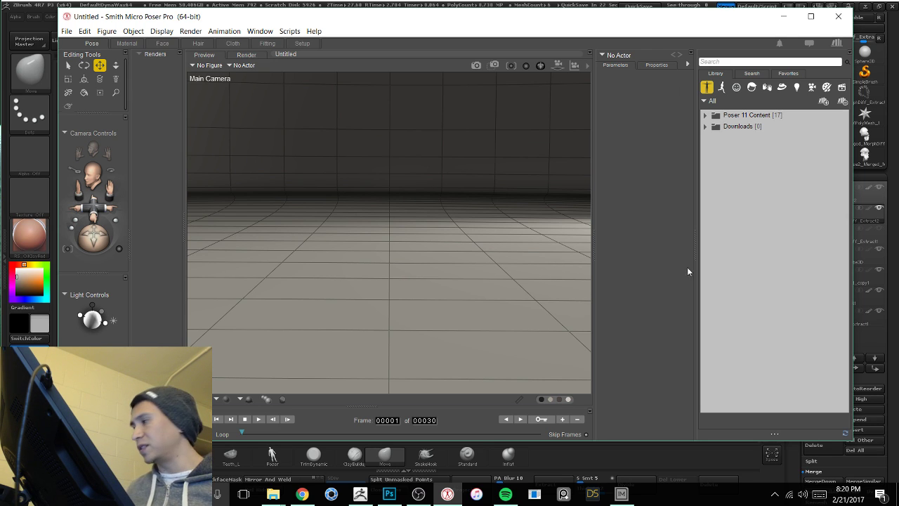
# Step: Load the James figure from the People folder of the Poser 11 Content figure library
pyautogui.click(705, 115)
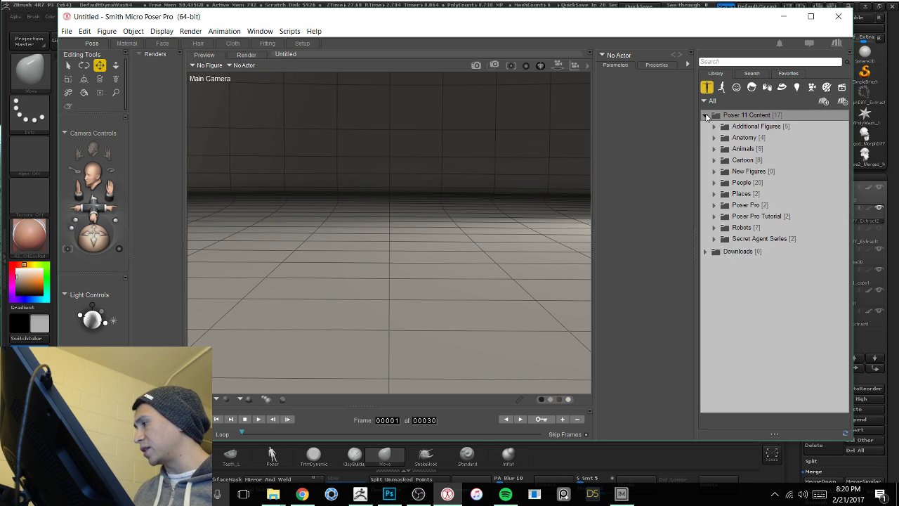
pyautogui.click(714, 183)
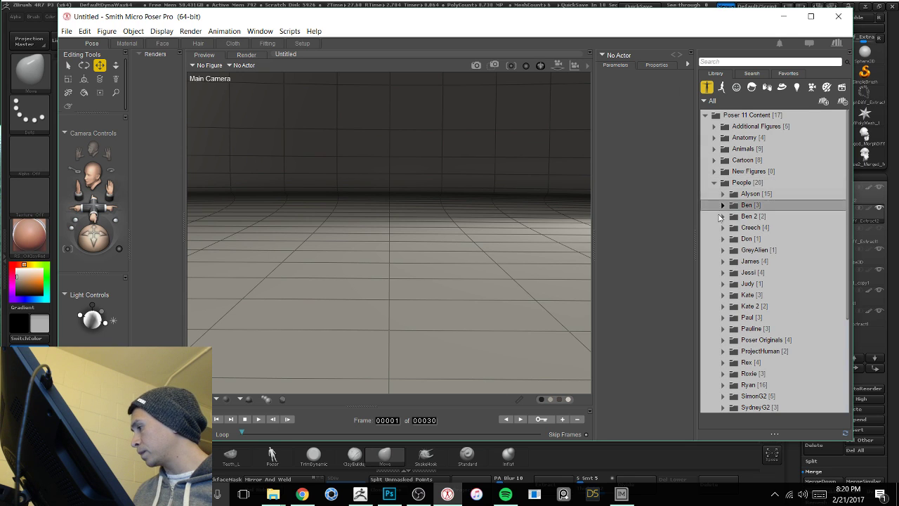
pyautogui.click(722, 261)
pyautogui.click(746, 287)
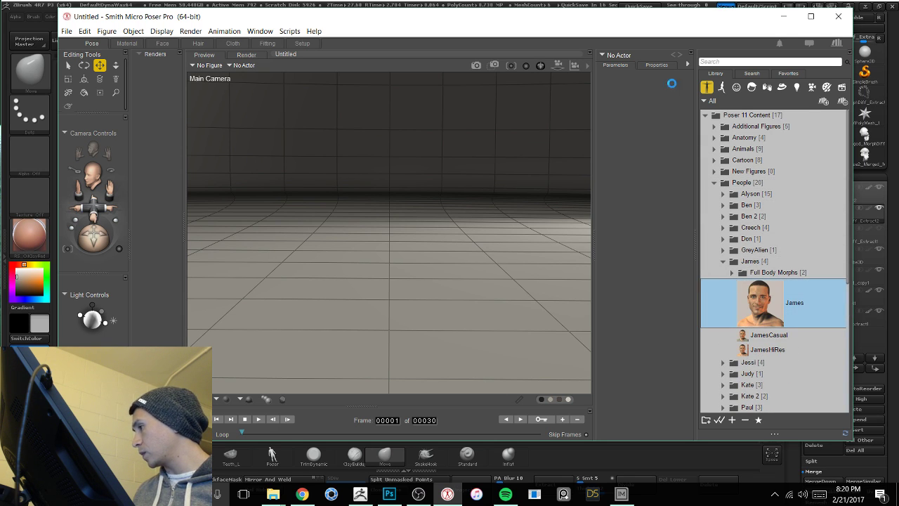
# Step: Open the Comic Book action poses for James in the Poser 11 Content pose library
pyautogui.click(722, 88)
pyautogui.click(706, 115)
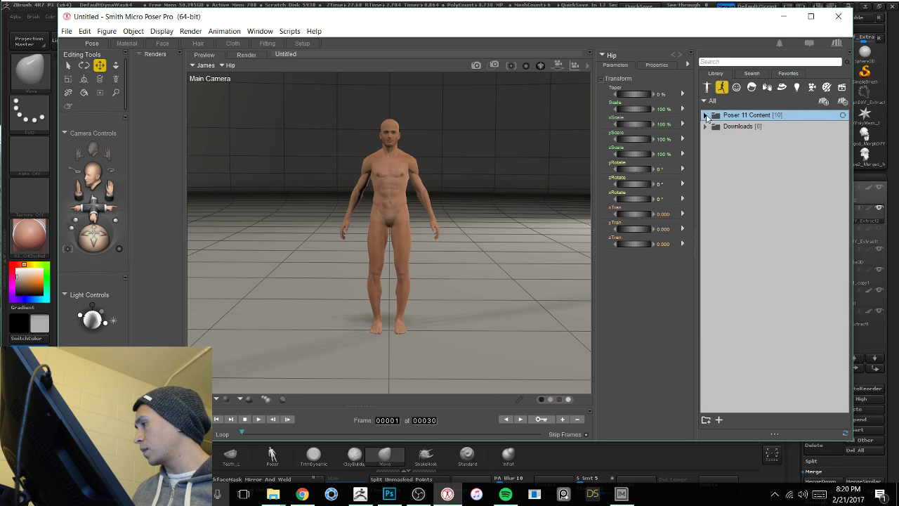
pyautogui.click(714, 160)
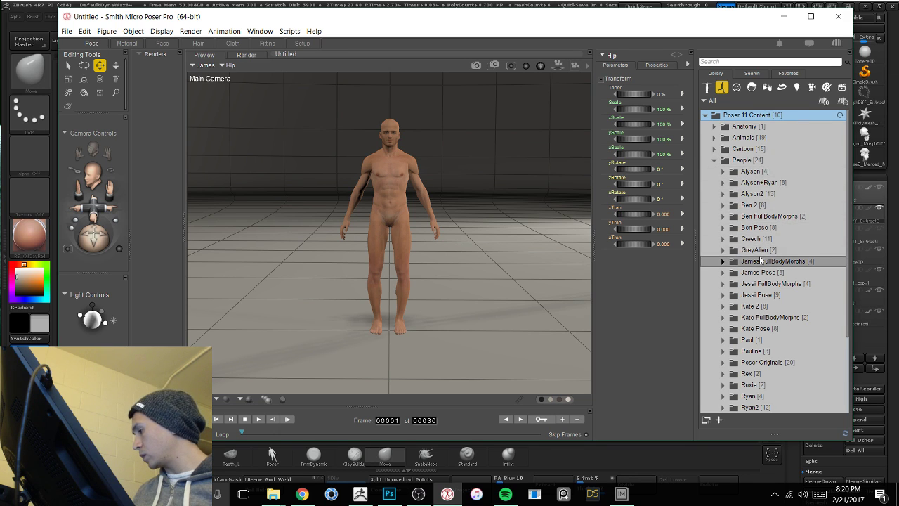
pyautogui.scroll(-3, 727, 232)
pyautogui.click(723, 171)
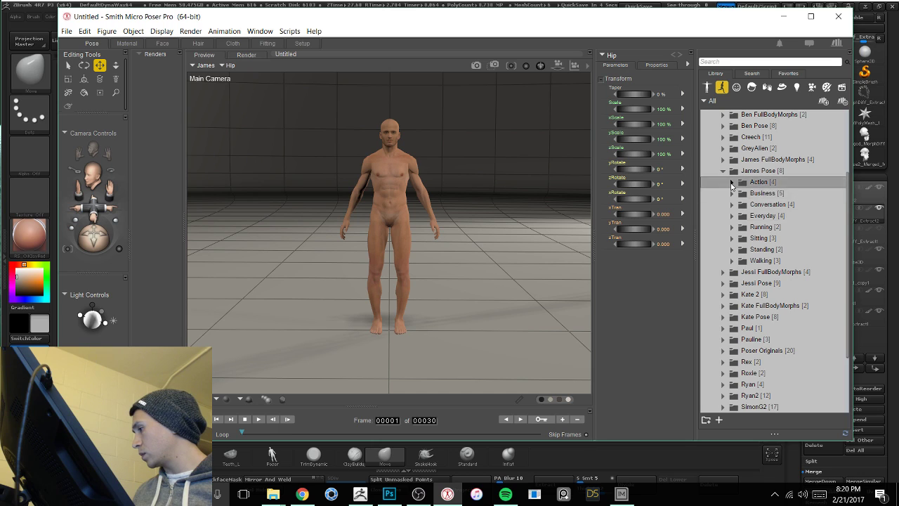
pyautogui.click(732, 182)
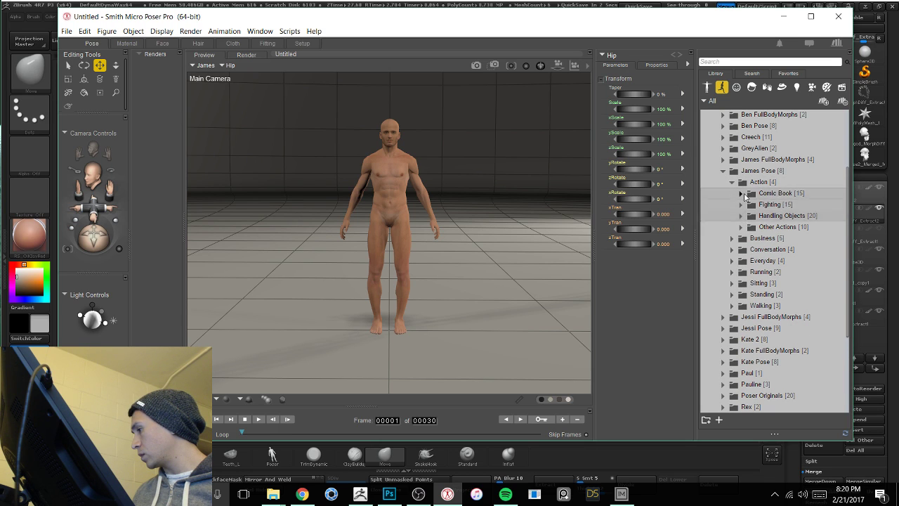
pyautogui.click(741, 193)
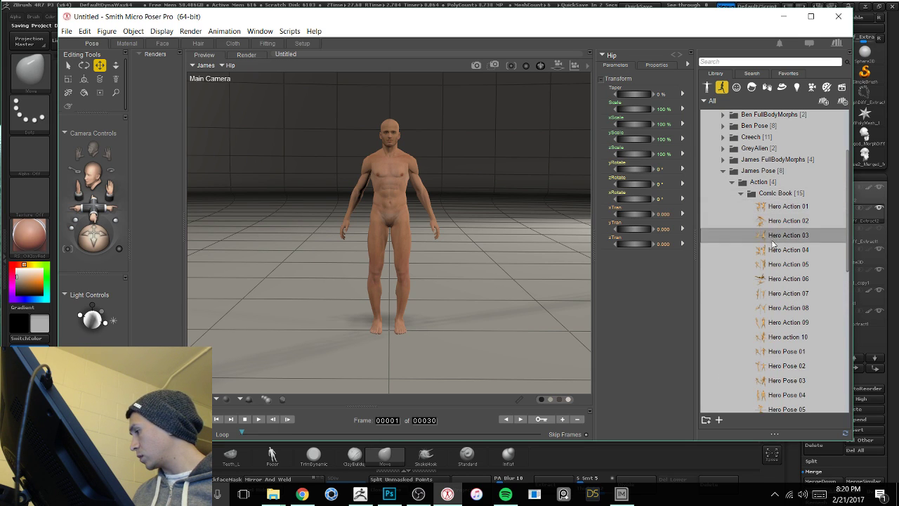
# Step: Preview several Hero Action and Hero Pose thumbnails to find a suitable stance for the figure
pyautogui.click(785, 264)
pyautogui.scroll(-2, 786, 285)
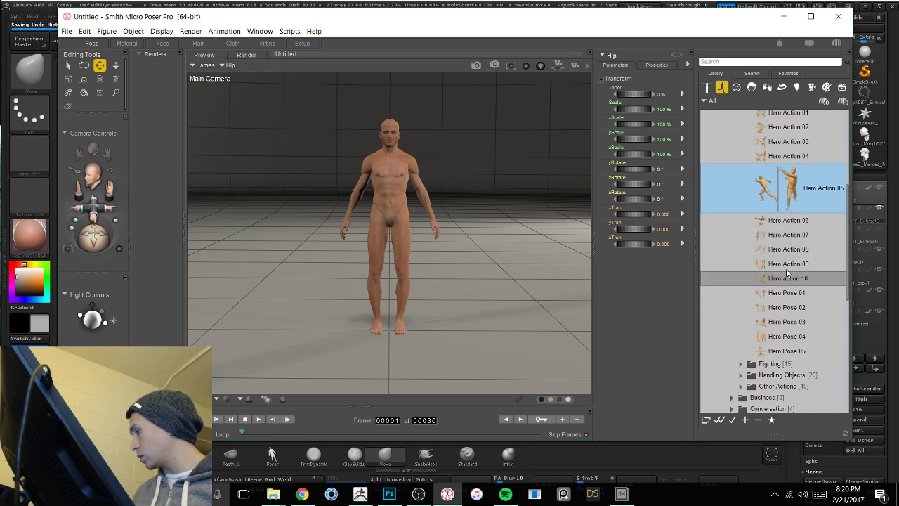
pyautogui.click(786, 234)
pyautogui.click(782, 307)
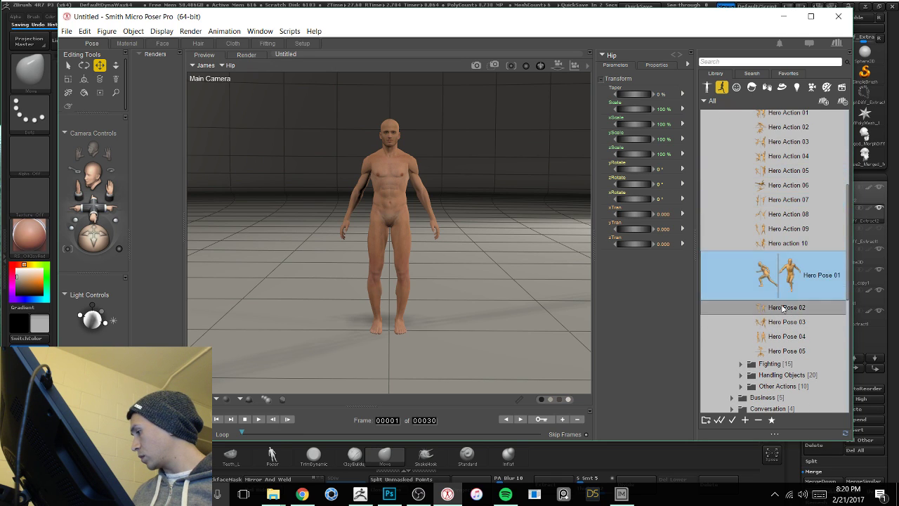
pyautogui.click(783, 322)
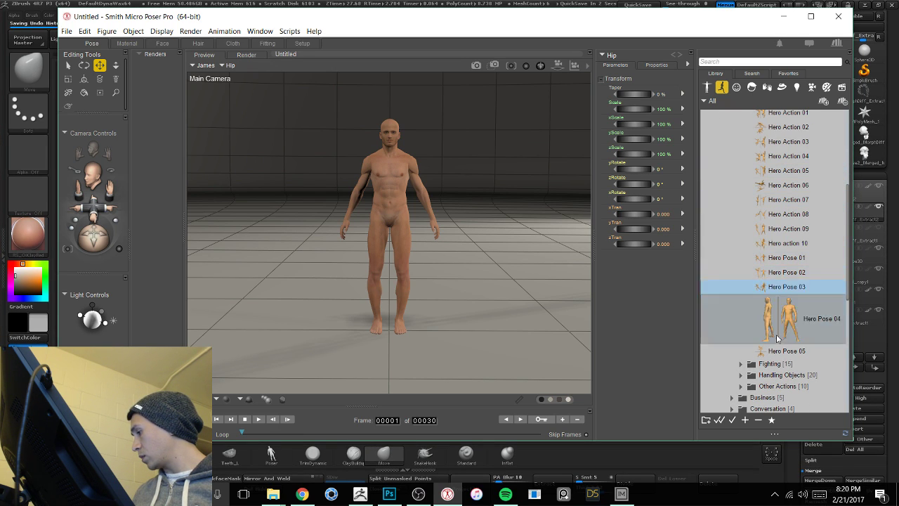
pyautogui.click(784, 336)
pyautogui.scroll(-3, 737, 276)
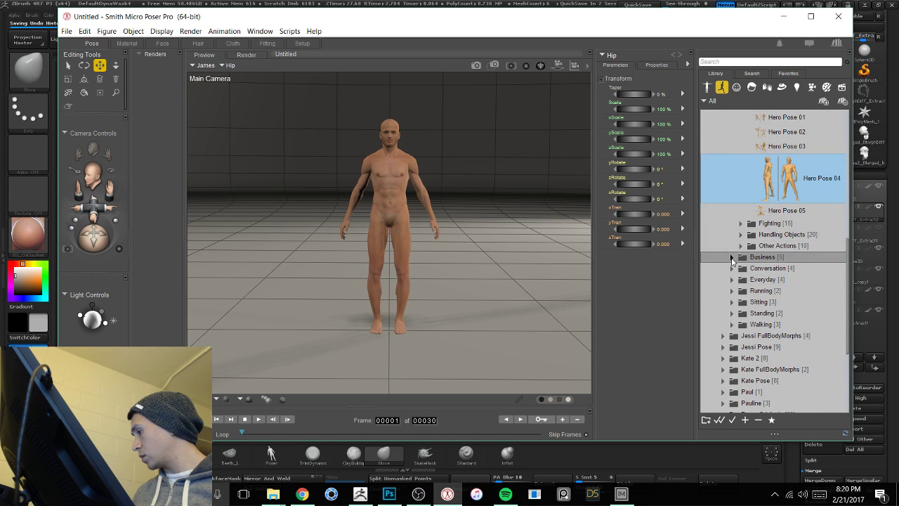
# Step: Preview the Standing Pose thumbnails from Stand 01 to Stand 15 to look for a suitable stance for James
pyautogui.click(731, 314)
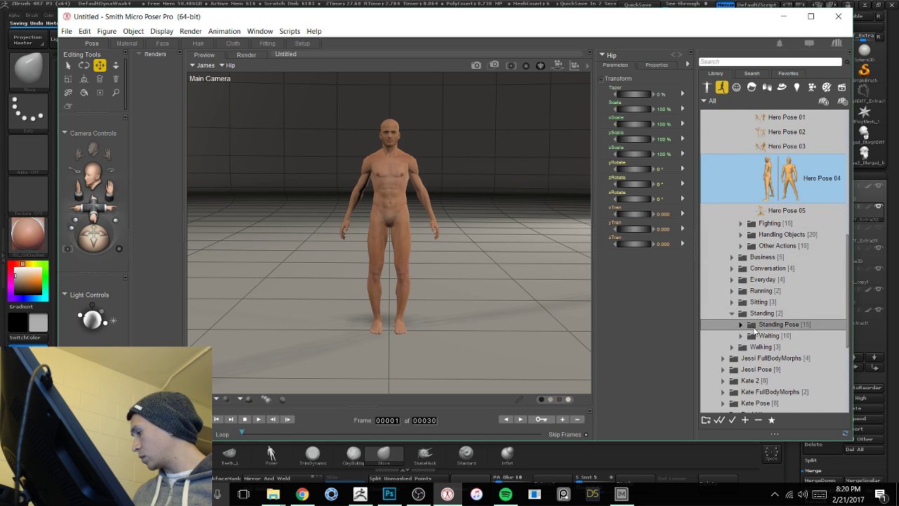
pyautogui.click(742, 326)
pyautogui.click(780, 337)
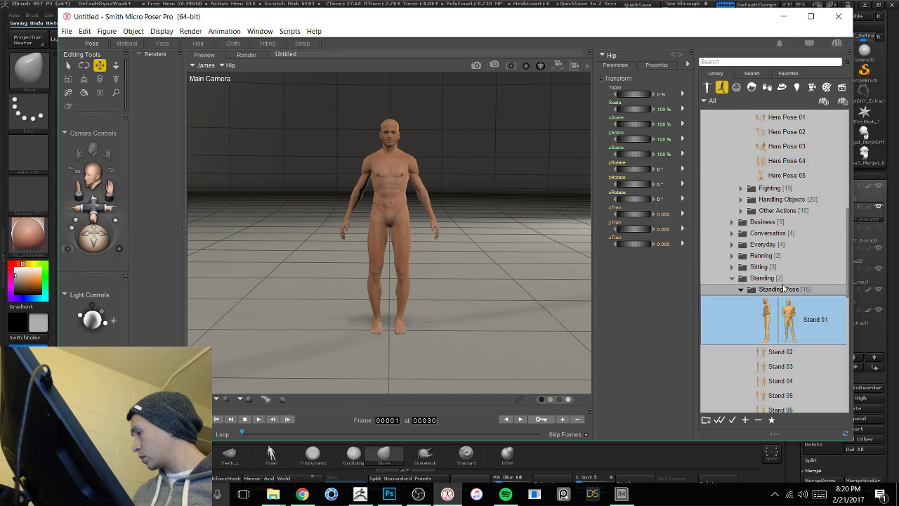
pyautogui.scroll(-3, 776, 273)
pyautogui.click(775, 271)
pyautogui.click(774, 219)
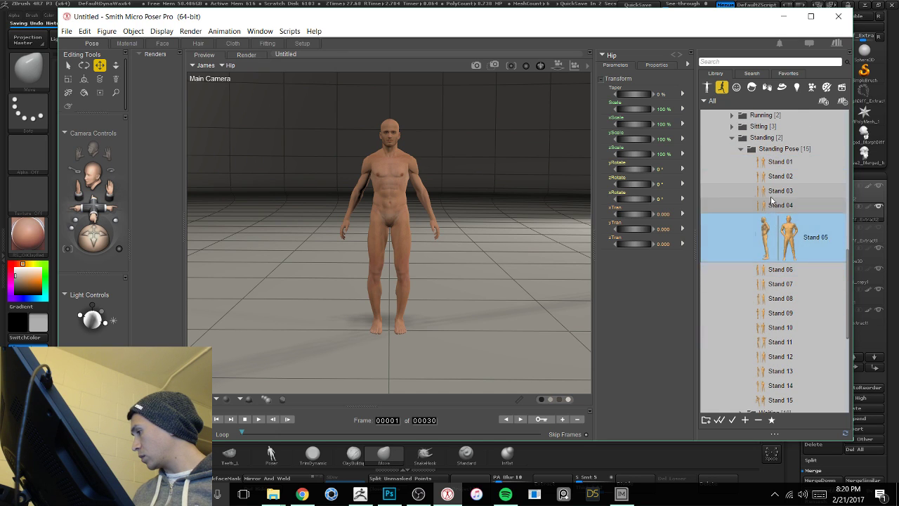
pyautogui.click(772, 193)
pyautogui.click(773, 175)
pyautogui.click(773, 162)
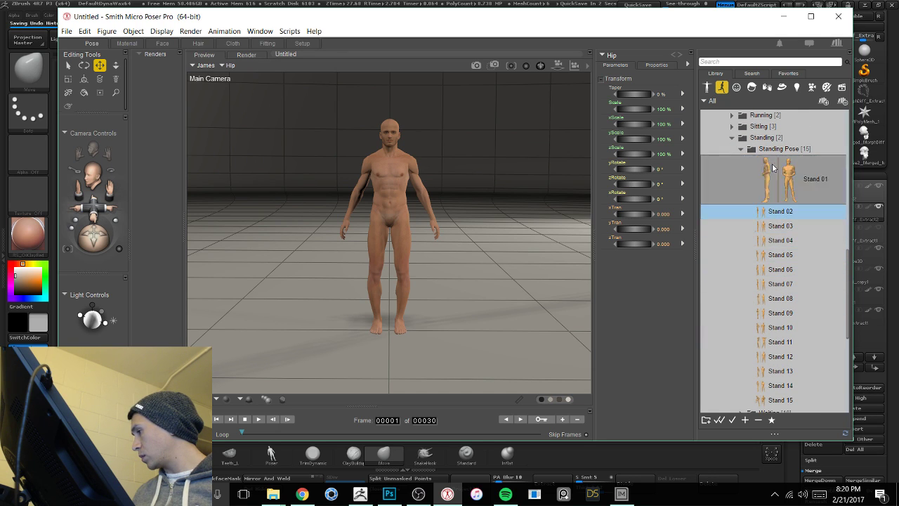
pyautogui.click(776, 269)
pyautogui.click(775, 313)
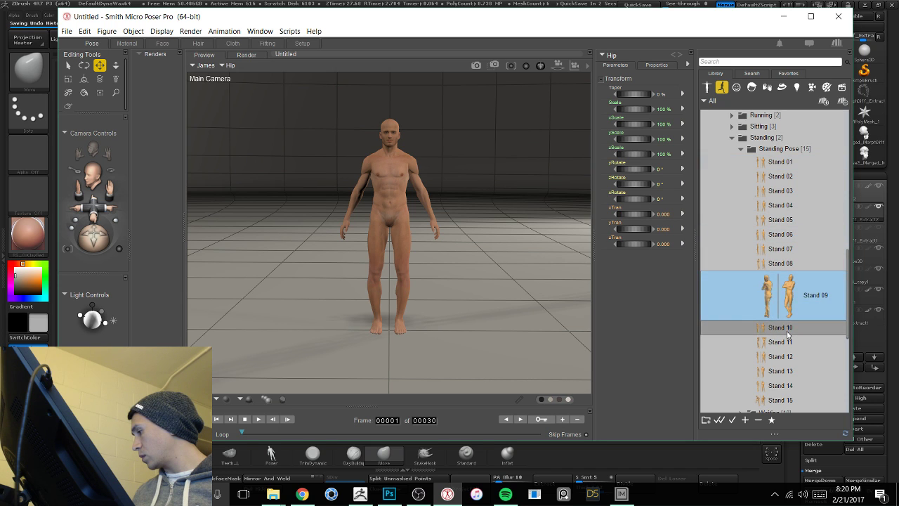
pyautogui.click(773, 328)
pyautogui.click(785, 342)
pyautogui.click(783, 356)
pyautogui.click(784, 371)
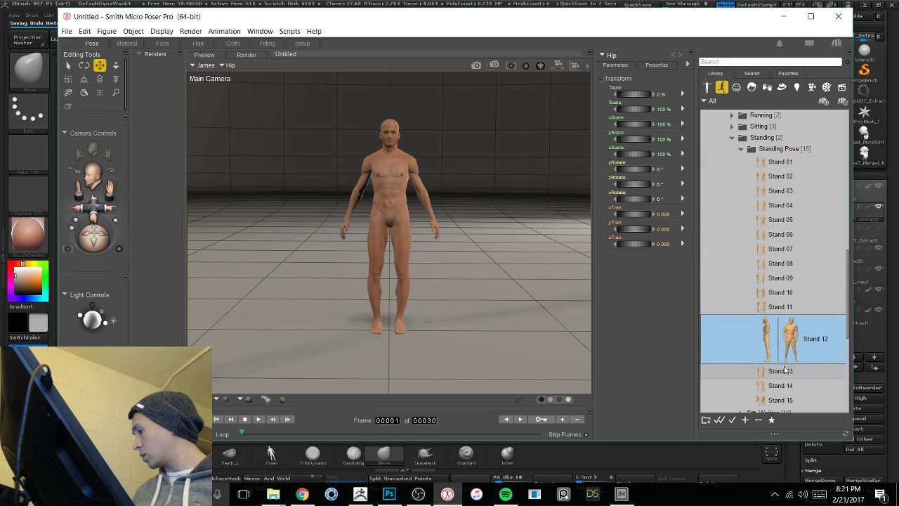
pyautogui.scroll(-4, 784, 365)
pyautogui.click(773, 247)
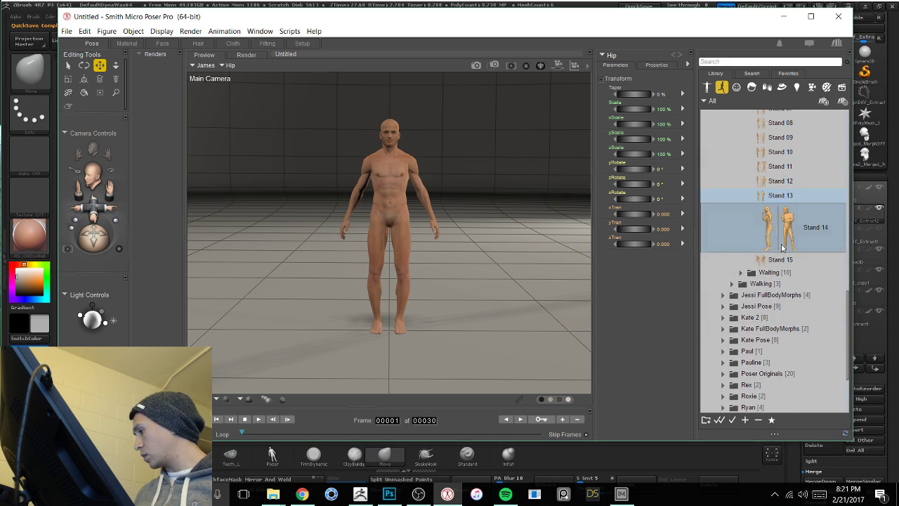
pyautogui.click(772, 259)
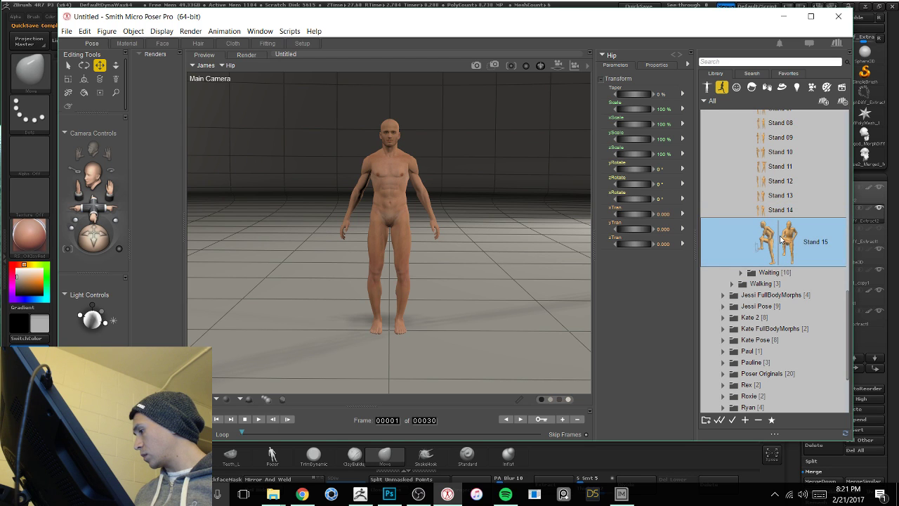
# Step: Browse the Waiting poses in the Standing category and apply Waiting 10 to the James figure
pyautogui.scroll(1, 779, 240)
pyautogui.click(740, 321)
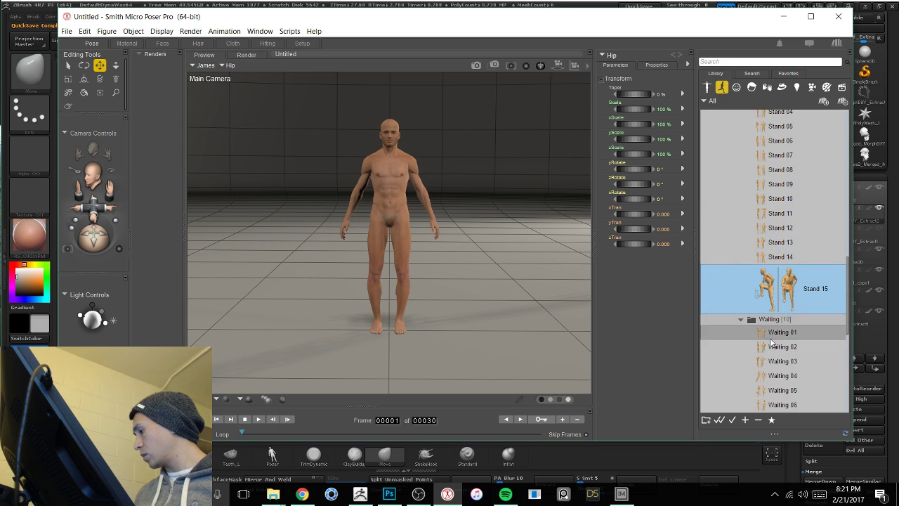
pyautogui.click(772, 332)
pyautogui.scroll(-2, 779, 294)
pyautogui.click(782, 253)
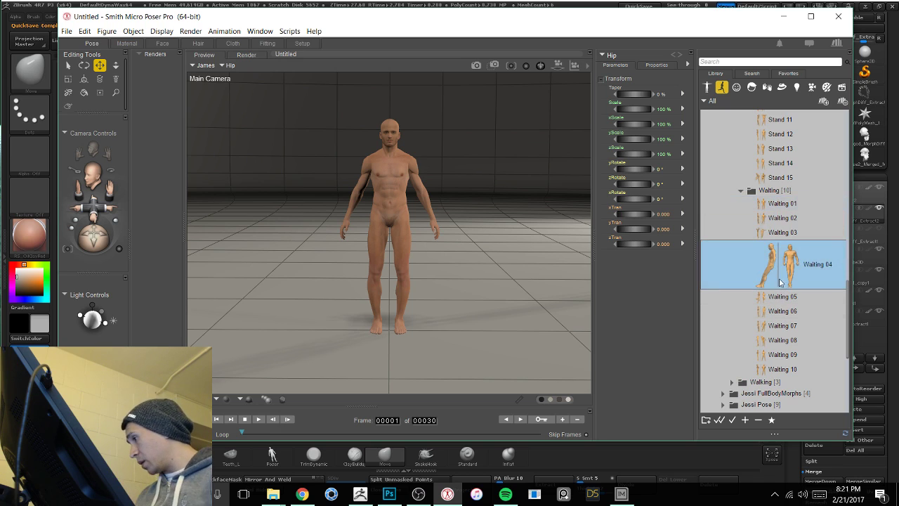
pyautogui.click(779, 282)
pyautogui.click(772, 284)
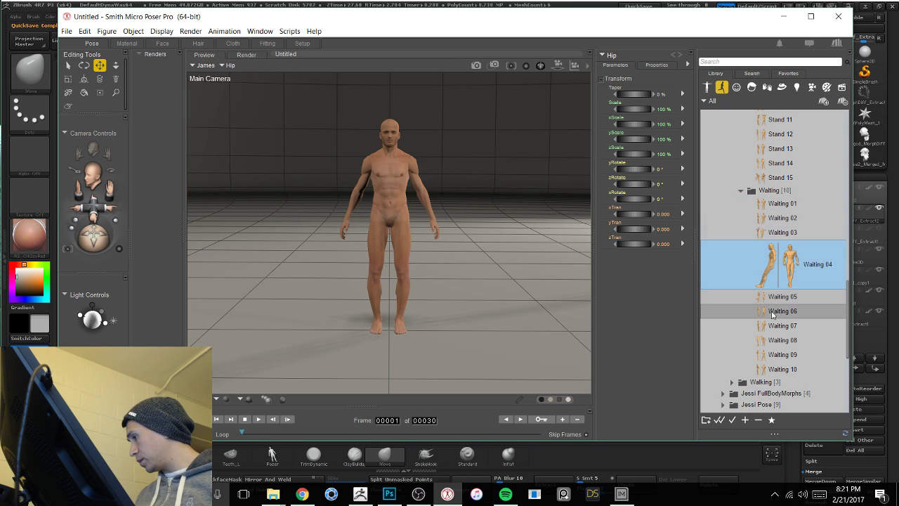
pyautogui.click(773, 313)
pyautogui.click(776, 325)
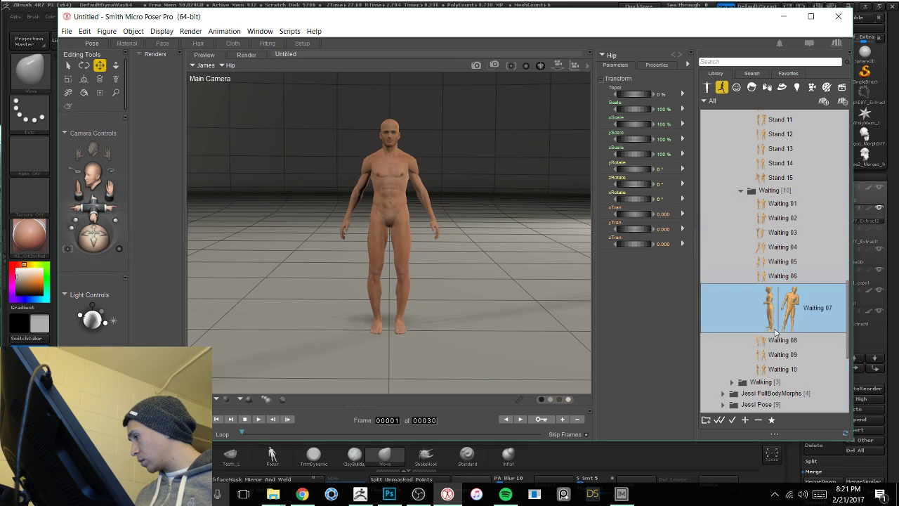
pyautogui.click(776, 341)
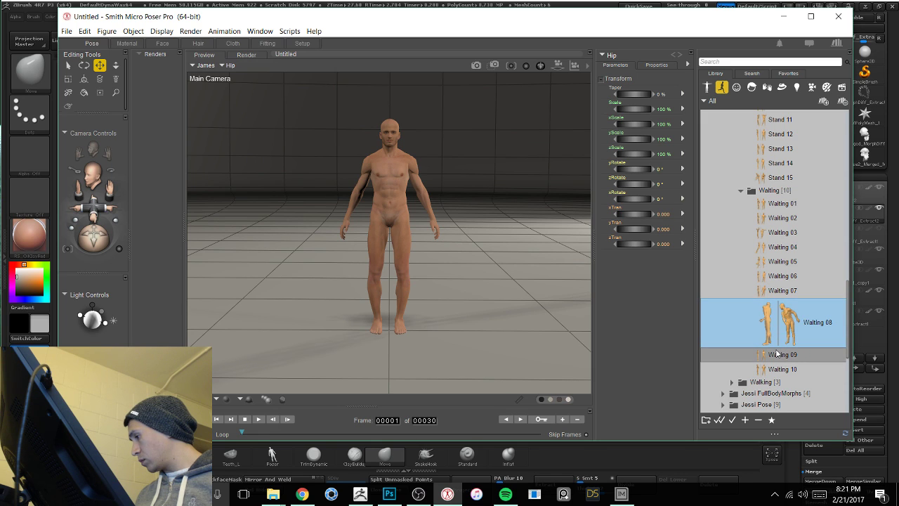
pyautogui.click(776, 353)
pyautogui.click(772, 370)
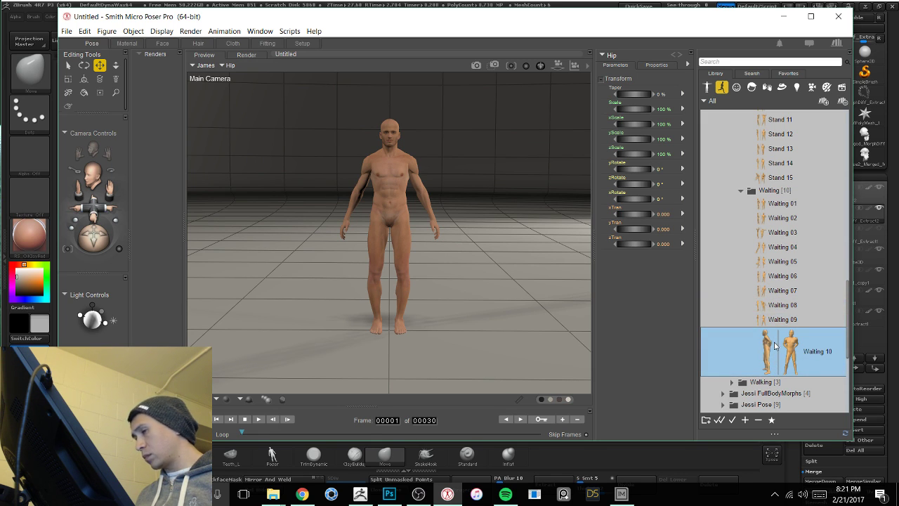
pyautogui.doubleClick(774, 345)
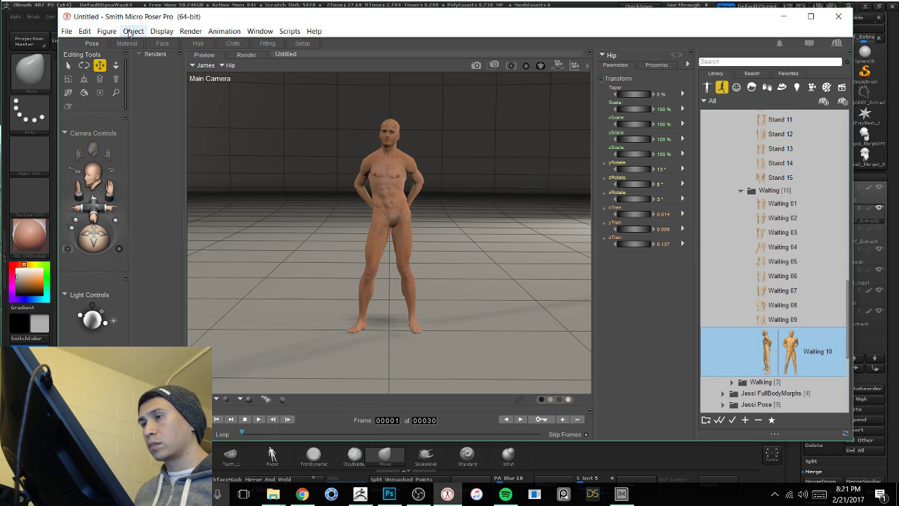
# Step: Turn off inverse kinematics for James's right leg
pyautogui.click(130, 32)
pyautogui.moveTo(113, 33)
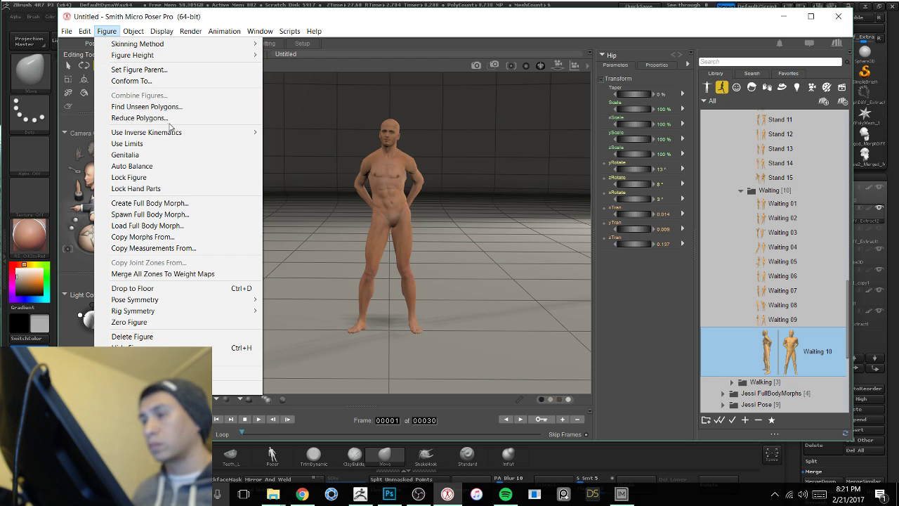
pyautogui.click(99, 32)
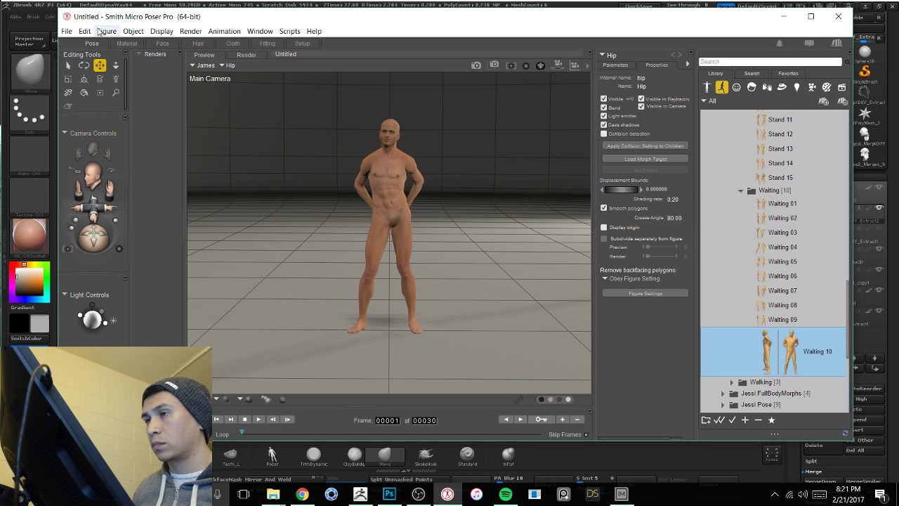
pyautogui.click(102, 32)
pyautogui.moveTo(247, 135)
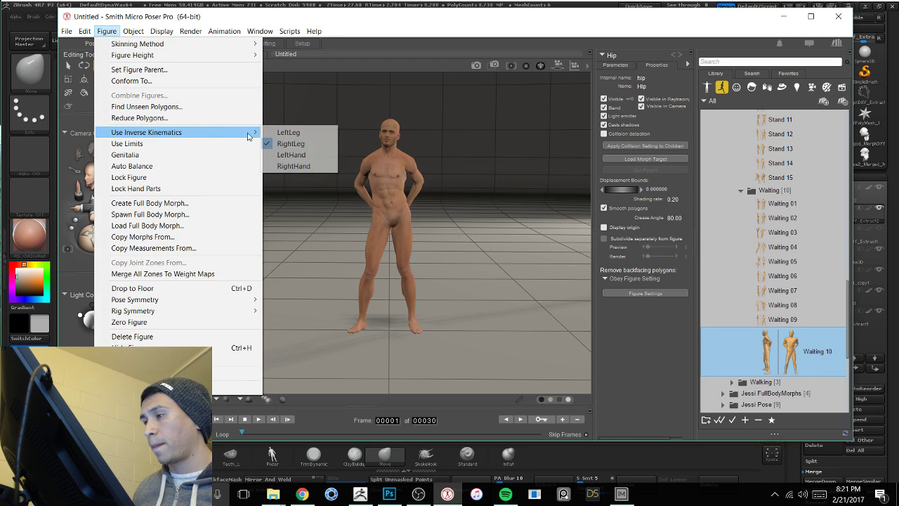
pyautogui.click(290, 143)
# Step: Swing James's left arm away from his hip with the Direct Manipulation tool so the forearm reaches out in front of him
pyautogui.click(424, 174)
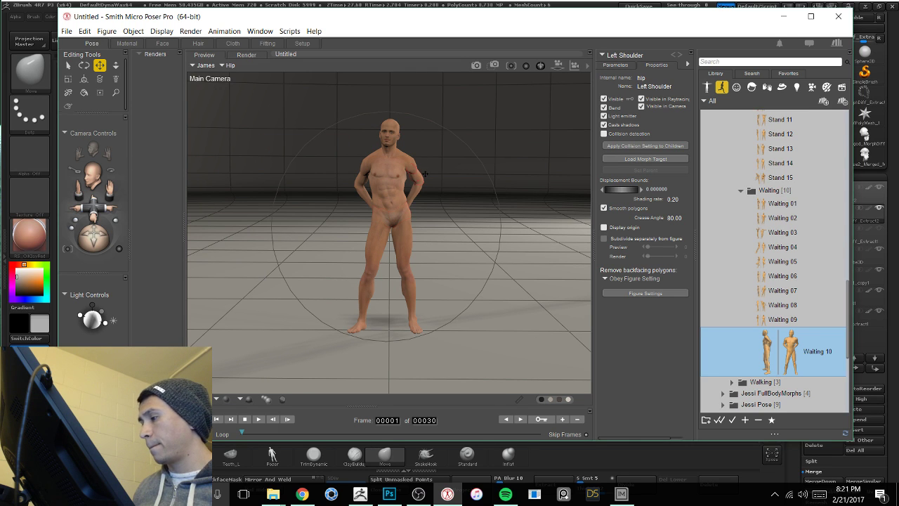
pyautogui.moveTo(494, 174); pyautogui.dragTo(370, 179)
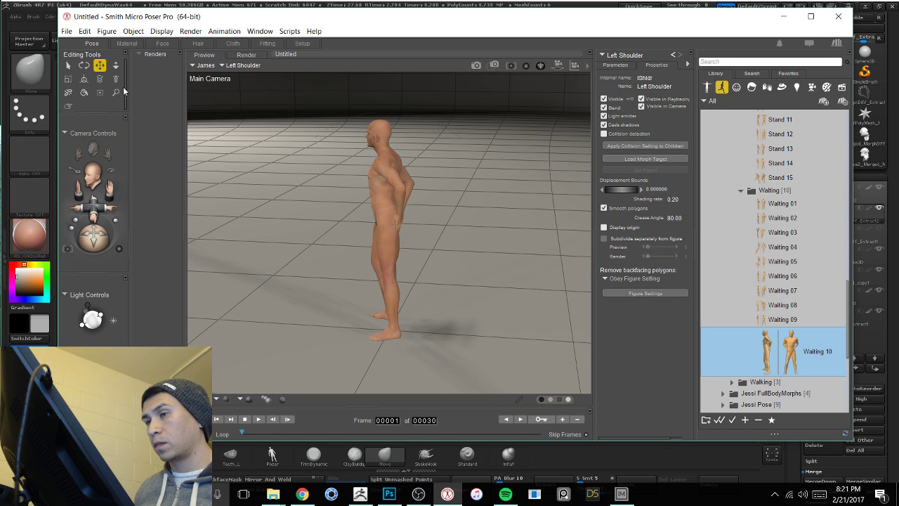
pyautogui.click(84, 78)
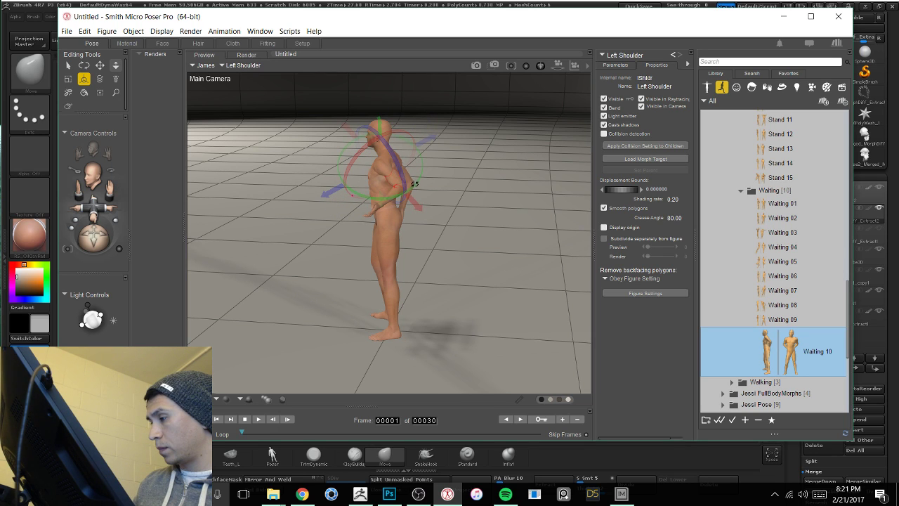
pyautogui.moveTo(411, 185); pyautogui.dragTo(352, 144)
pyautogui.click(329, 180)
pyautogui.click(332, 183)
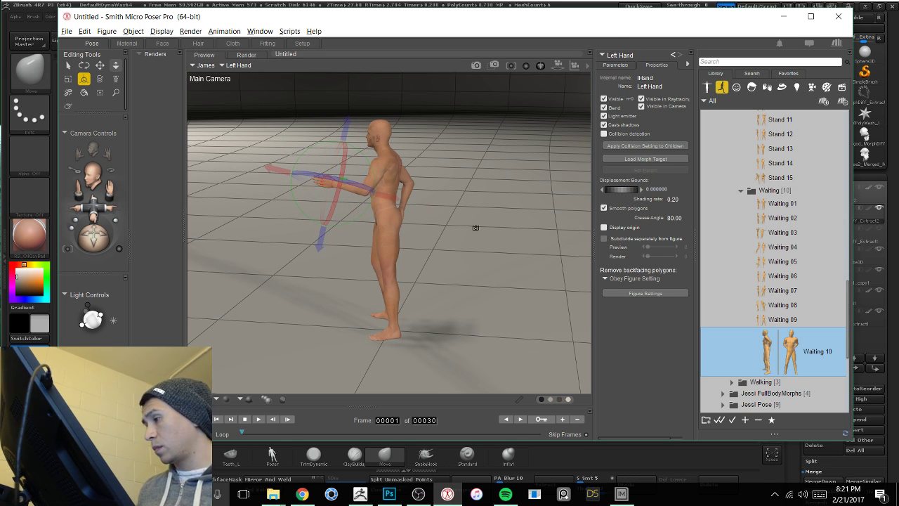
# Step: Raise James's left arm from the shoulder and bend the elbow so the hand points upward
pyautogui.moveTo(475, 227); pyautogui.dragTo(437, 247)
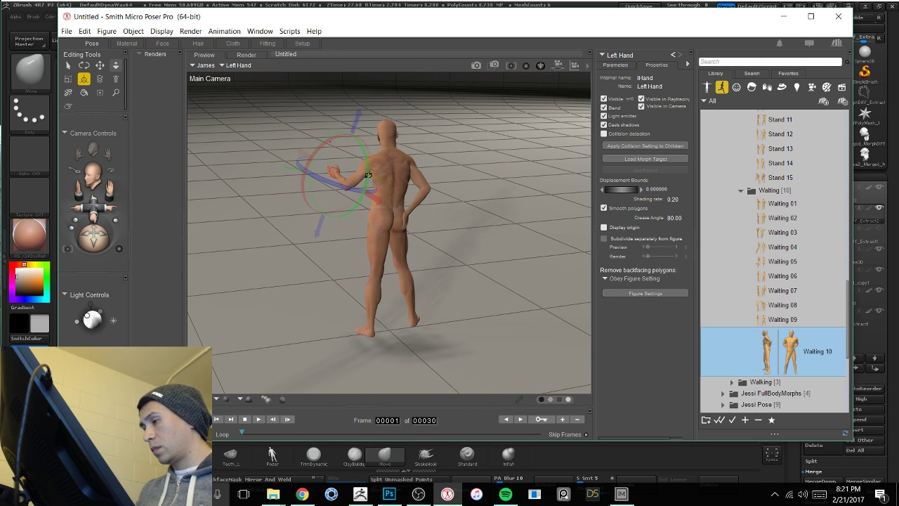
pyautogui.moveTo(450, 239); pyautogui.dragTo(469, 242, button='middle')
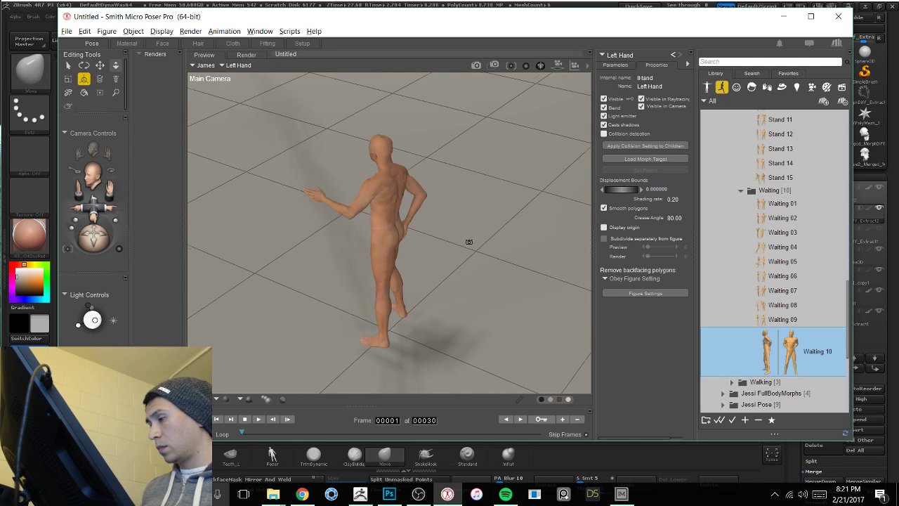
pyautogui.moveTo(313, 193); pyautogui.dragTo(335, 162)
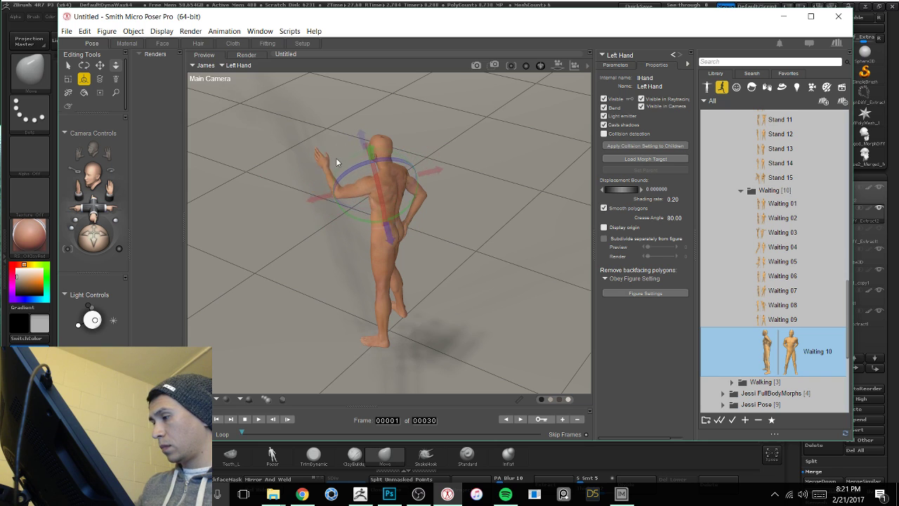
# Step: Rotate the left forearm inward so the raised hand comes closer to the head
pyautogui.moveTo(448, 206); pyautogui.dragTo(452, 235)
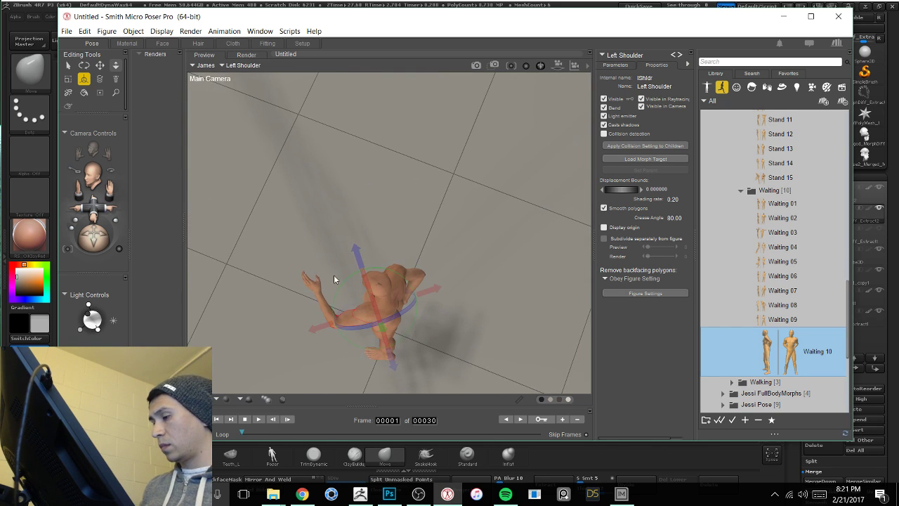
pyautogui.click(322, 295)
pyautogui.click(326, 300)
pyautogui.click(323, 302)
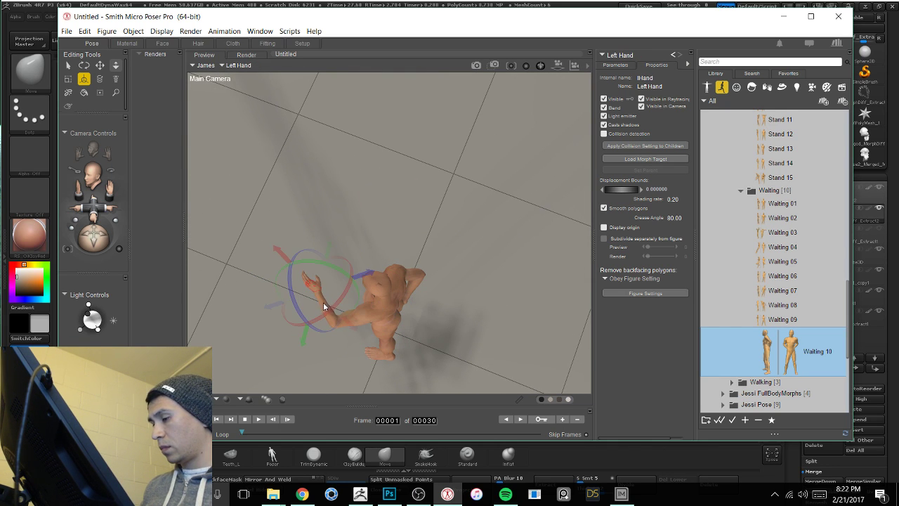
pyautogui.moveTo(323, 302); pyautogui.dragTo(341, 293)
pyautogui.moveTo(448, 337); pyautogui.dragTo(441, 311)
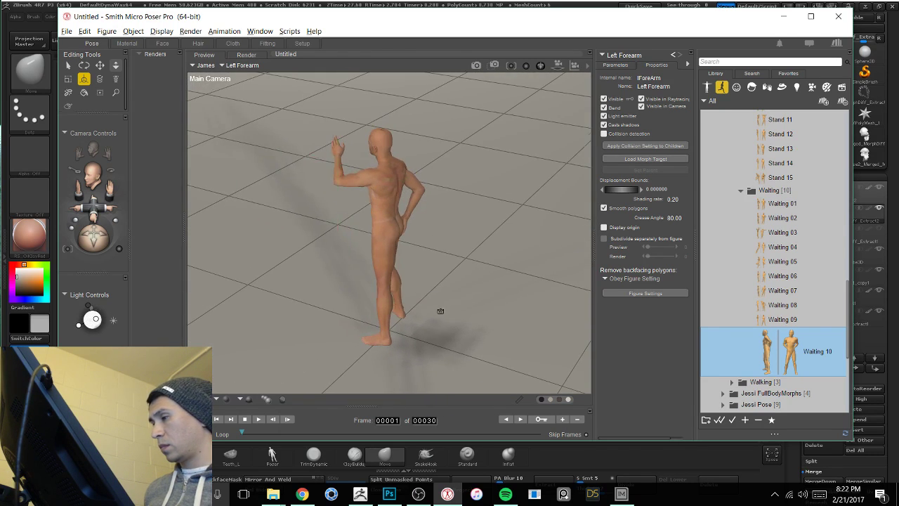
# Step: Bring James's left hand in front of his face and lean the abdomen toward his left side
pyautogui.moveTo(354, 132); pyautogui.dragTo(350, 160)
pyautogui.click(335, 225)
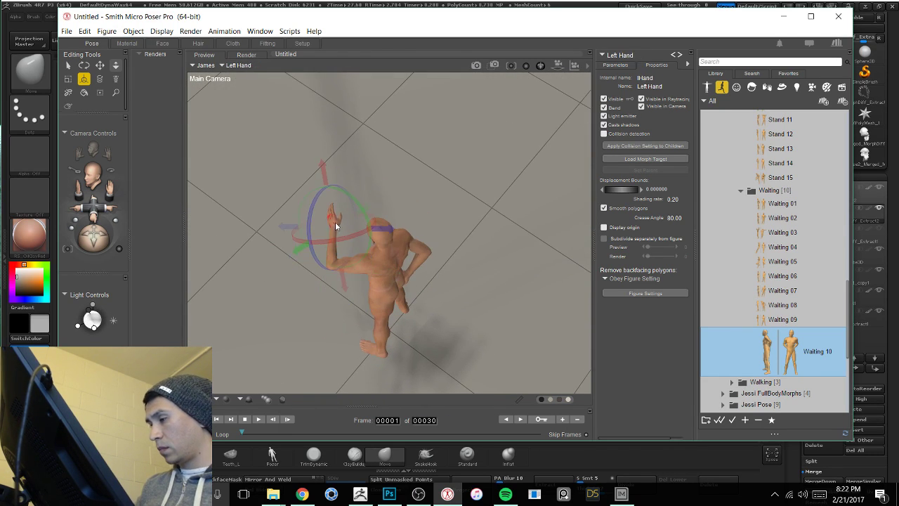
pyautogui.moveTo(336, 226); pyautogui.dragTo(363, 195)
pyautogui.moveTo(448, 290); pyautogui.dragTo(506, 264)
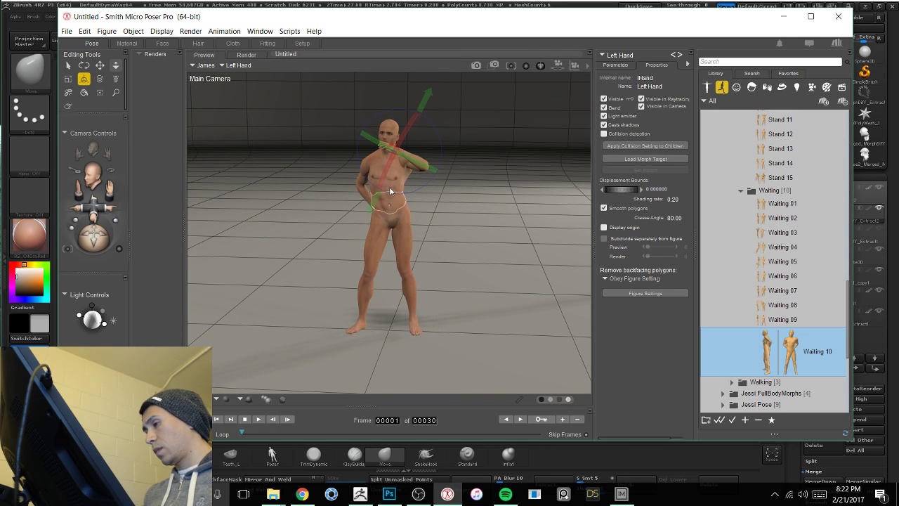
pyautogui.moveTo(390, 185); pyautogui.dragTo(401, 182)
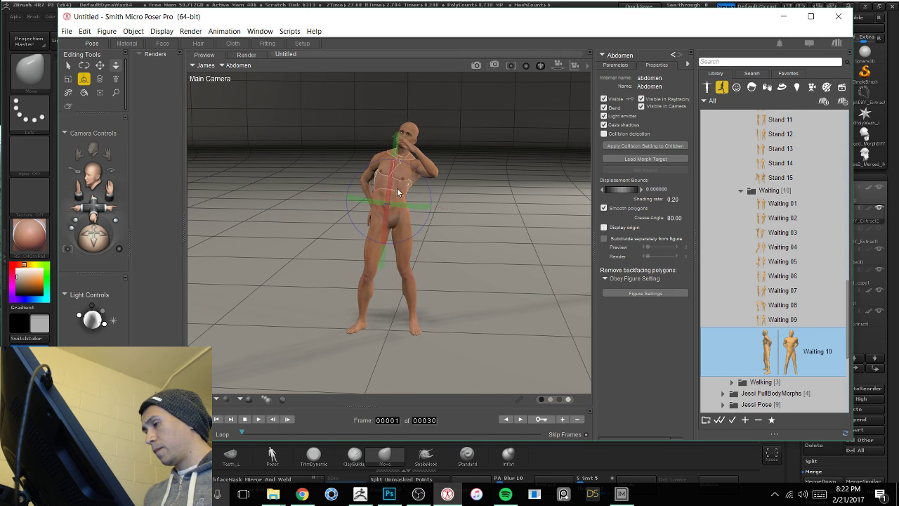
# Step: Swing James's left thigh backward so the left leg trails behind him in a wide stride
pyautogui.moveTo(436, 257); pyautogui.dragTo(372, 291)
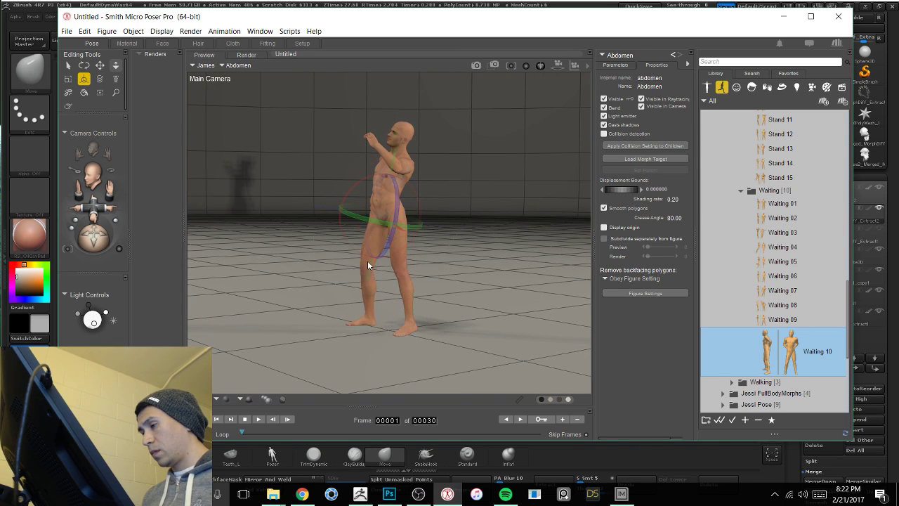
pyautogui.click(357, 264)
pyautogui.moveTo(441, 267); pyautogui.dragTo(421, 269)
pyautogui.moveTo(407, 298); pyautogui.dragTo(428, 294)
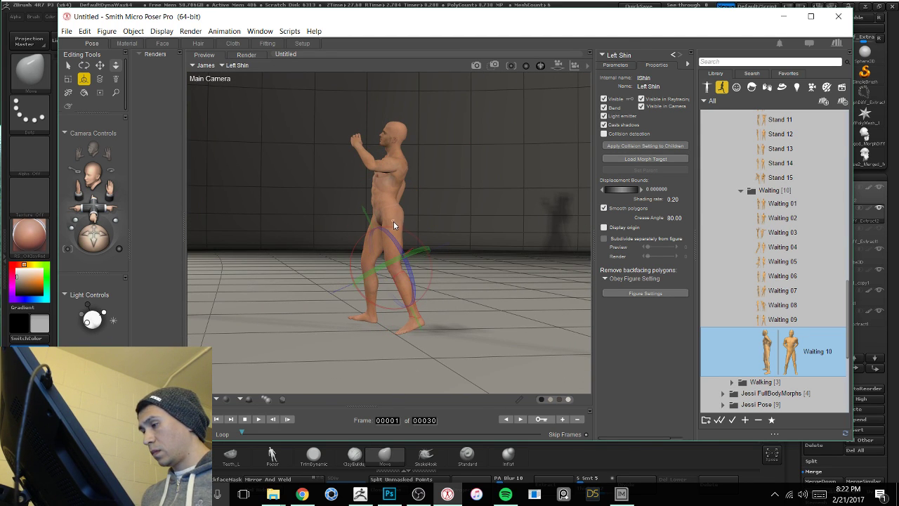
pyautogui.moveTo(394, 220); pyautogui.dragTo(442, 304)
pyautogui.click(435, 315)
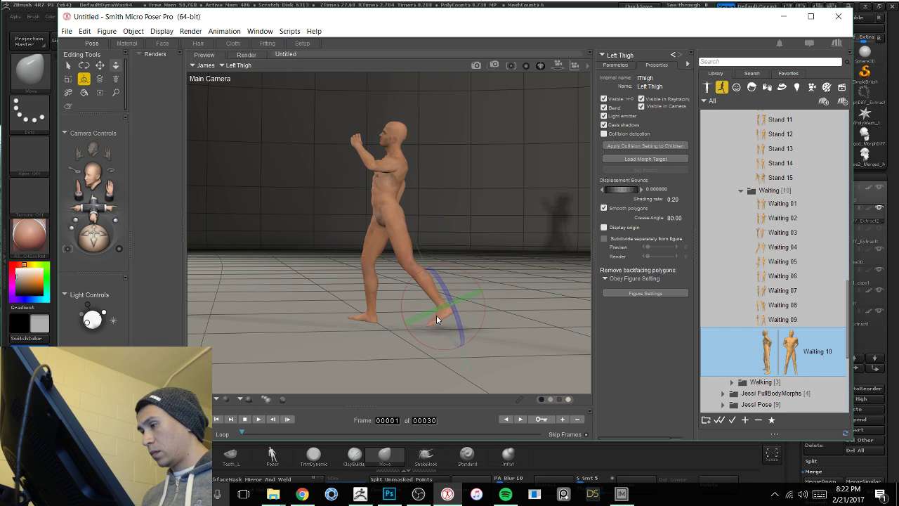
pyautogui.click(363, 318)
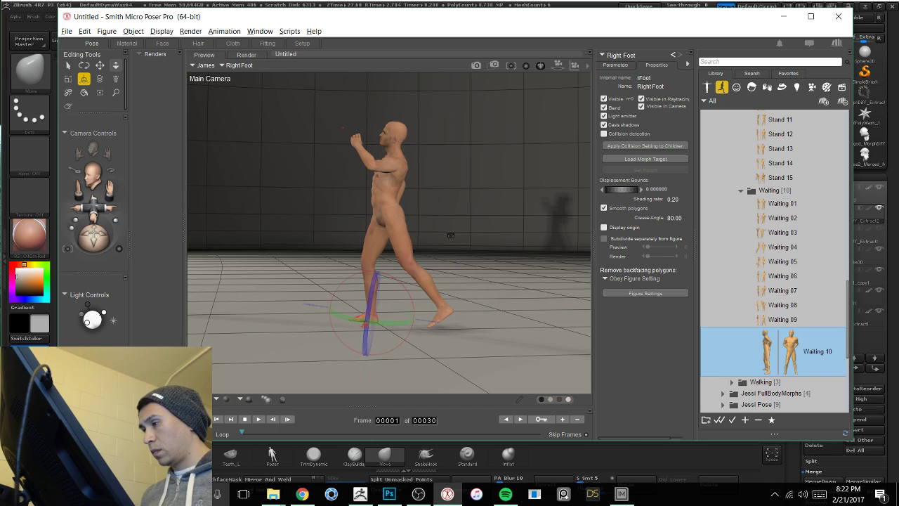
pyautogui.moveTo(427, 251); pyautogui.dragTo(482, 236)
pyautogui.moveTo(482, 235)
pyautogui.mouseDown(button='middle')
pyautogui.moveTo(526, 243)
pyautogui.moveTo(494, 235)
pyautogui.mouseUp(button='middle')
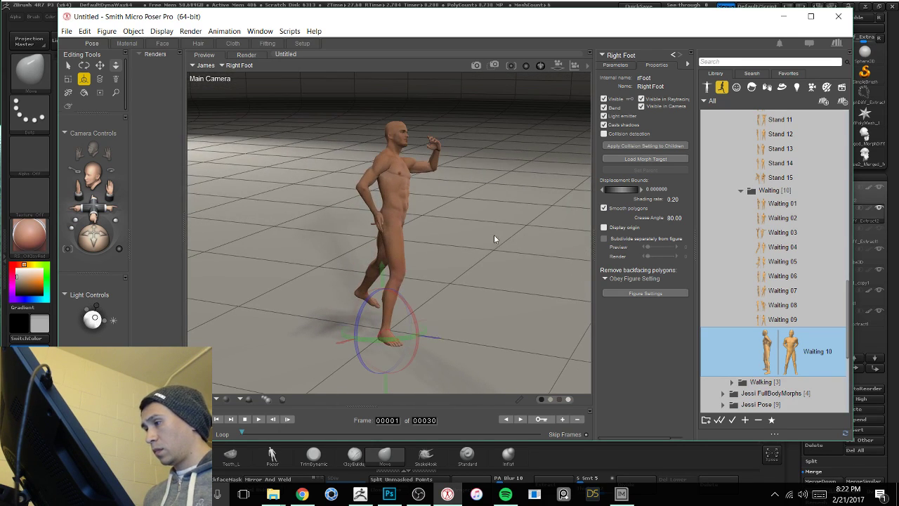
# Step: Raise James's right arm from his hip and rotate it so the forearm reaches forward at face height
pyautogui.moveTo(421, 199); pyautogui.dragTo(455, 184, button='middle')
pyautogui.moveTo(375, 181); pyautogui.dragTo(431, 94)
pyautogui.moveTo(434, 119); pyautogui.dragTo(415, 181, button='middle')
pyautogui.click(409, 172)
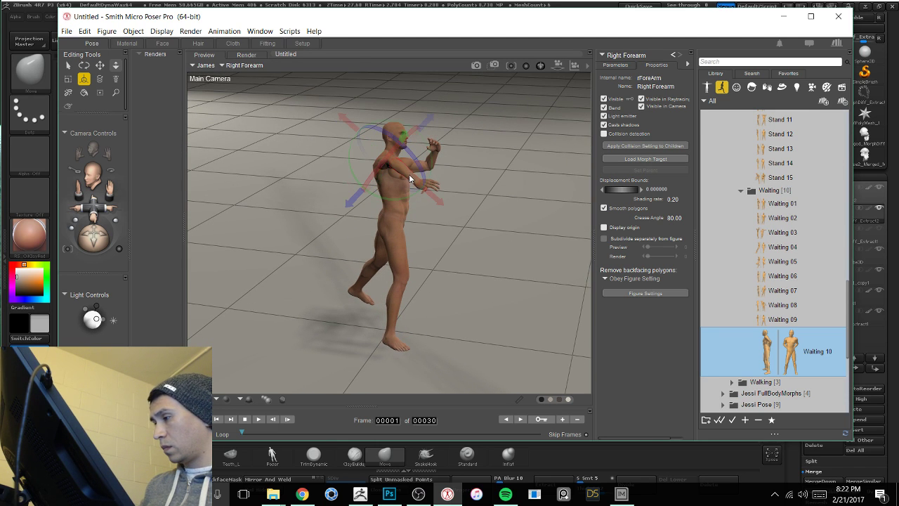
pyautogui.moveTo(411, 181)
pyautogui.mouseDown()
pyautogui.moveTo(439, 166)
pyautogui.moveTo(411, 179)
pyautogui.mouseUp()
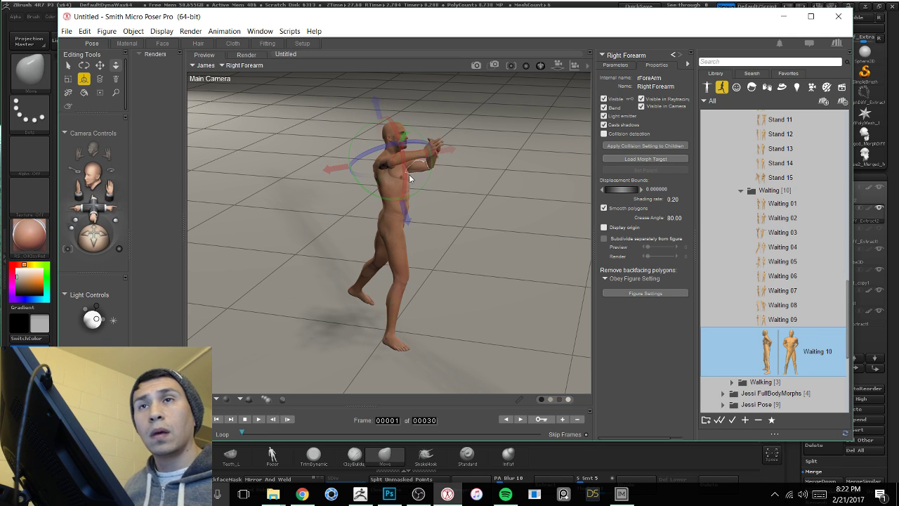
# Step: Switch to DAZ Studio and enlarge its window so the content library and viewport have more room
pyautogui.click(302, 494)
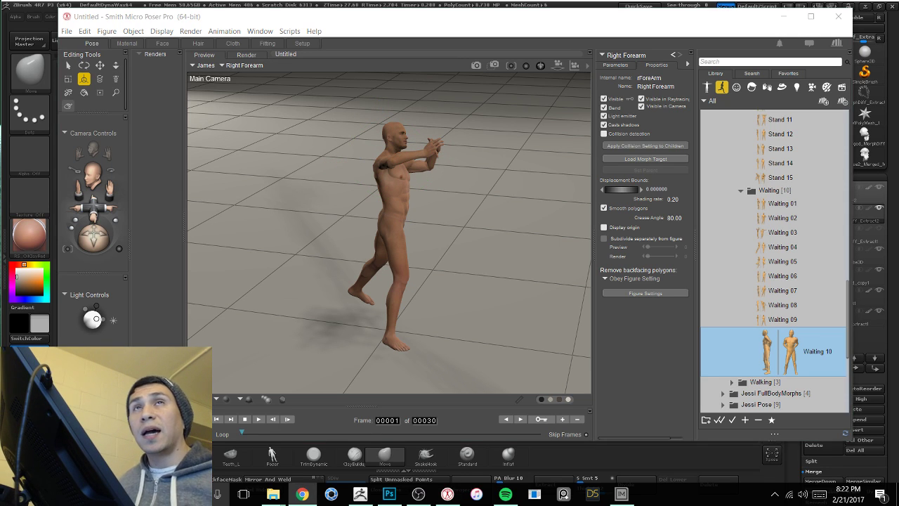
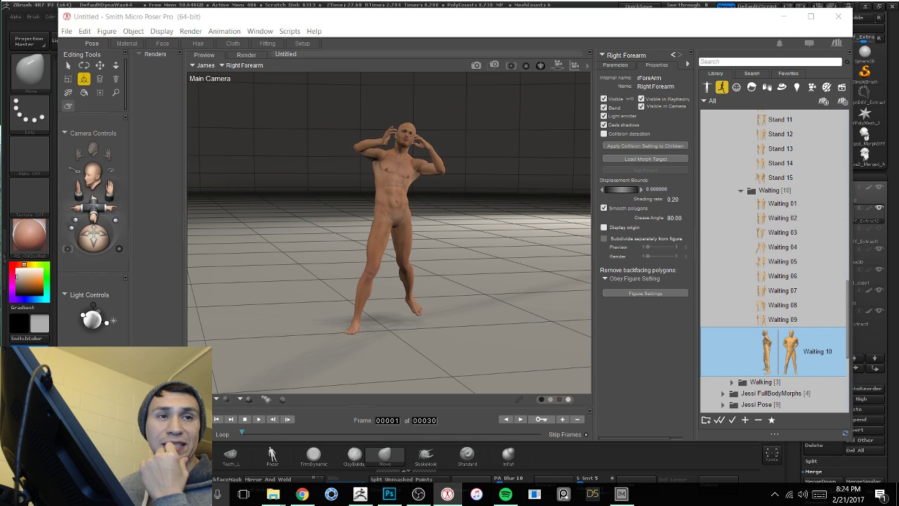
pyautogui.hotkey('alt', 'Tab')
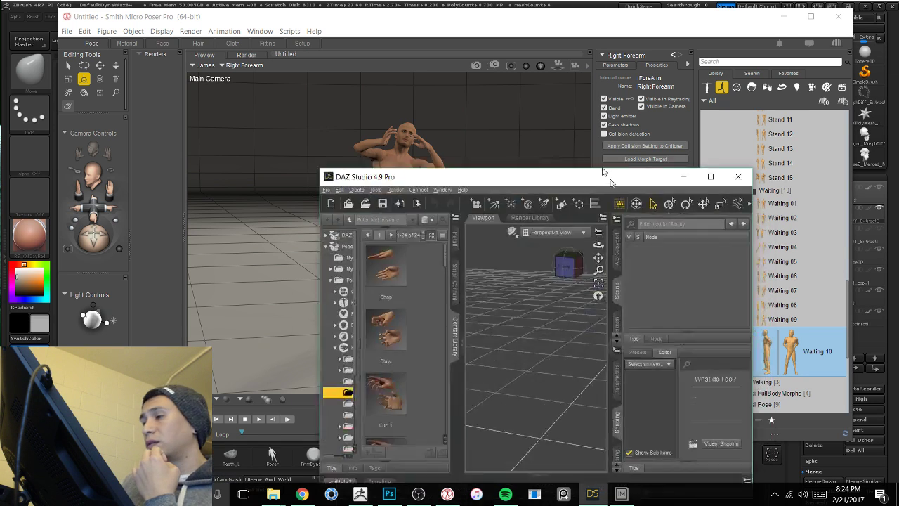
pyautogui.moveTo(608, 181); pyautogui.dragTo(344, 31)
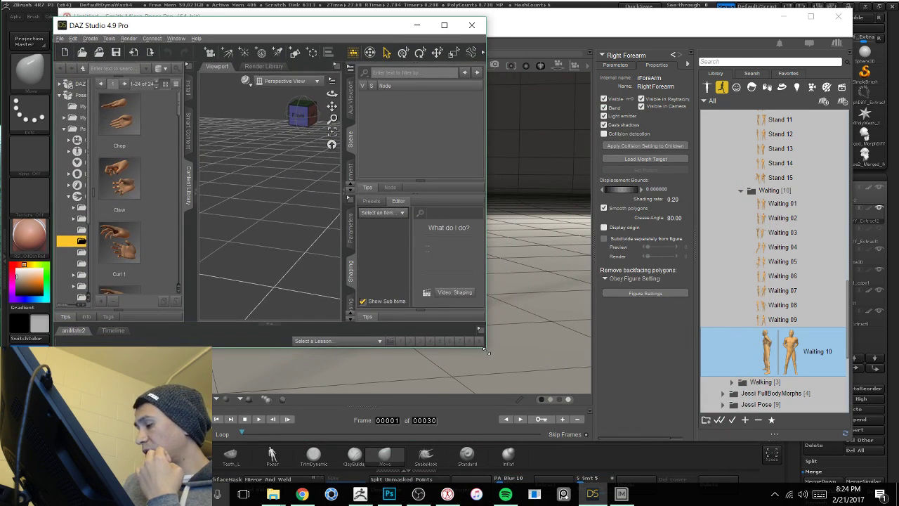
pyautogui.moveTo(485, 351); pyautogui.dragTo(801, 455)
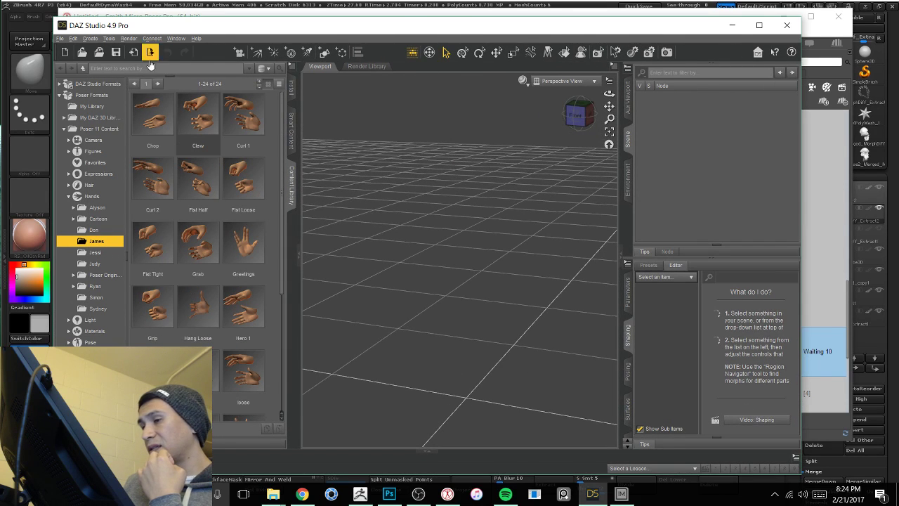
pyautogui.click(124, 249)
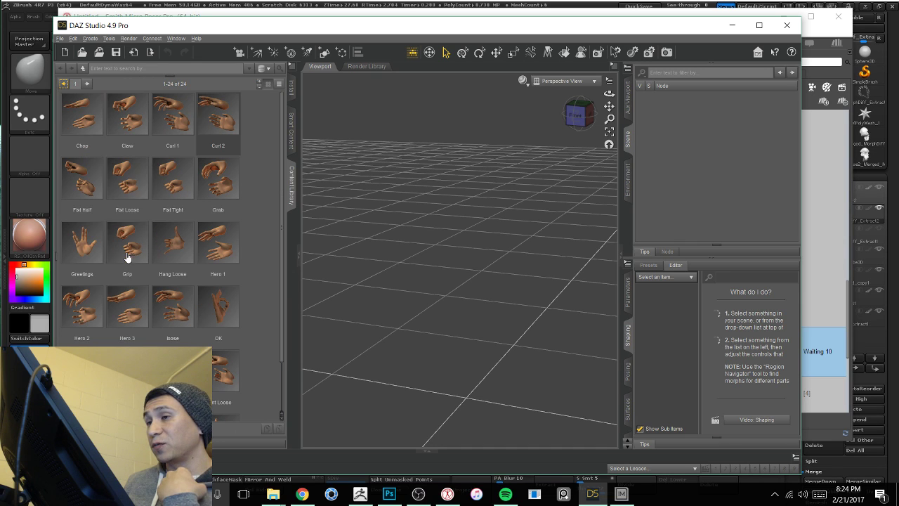
pyautogui.click(57, 257)
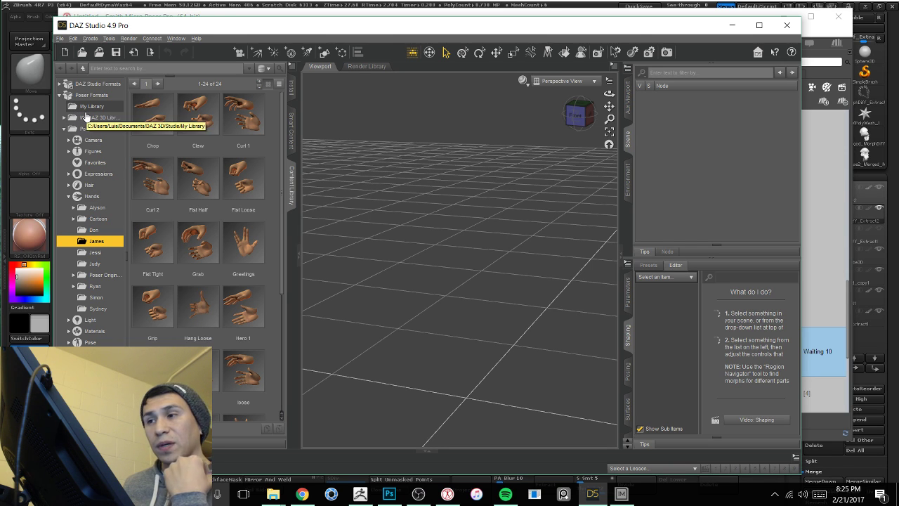
# Step: Examine the Poser Formats library folders, including the Figures and Clothing folders of My DAZ 3D Library, for a human figure
pyautogui.click(84, 107)
pyautogui.click(88, 117)
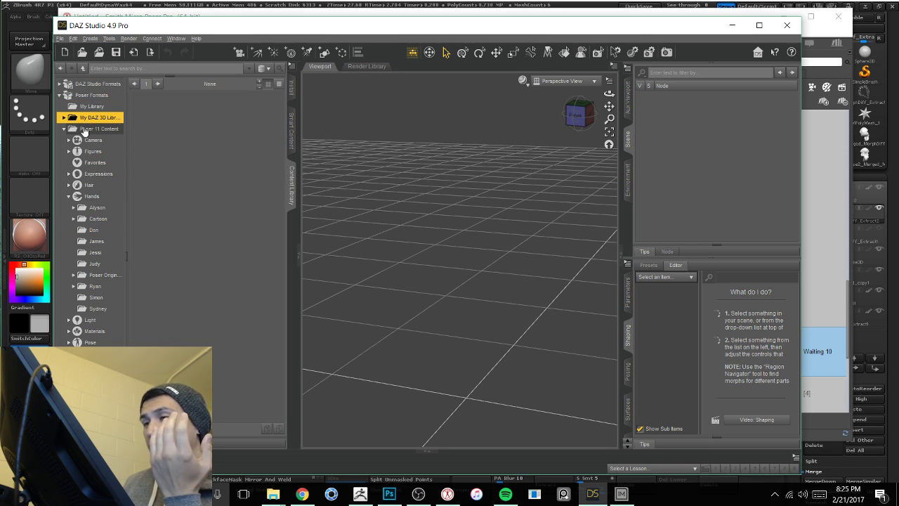
pyautogui.click(85, 129)
pyautogui.click(64, 118)
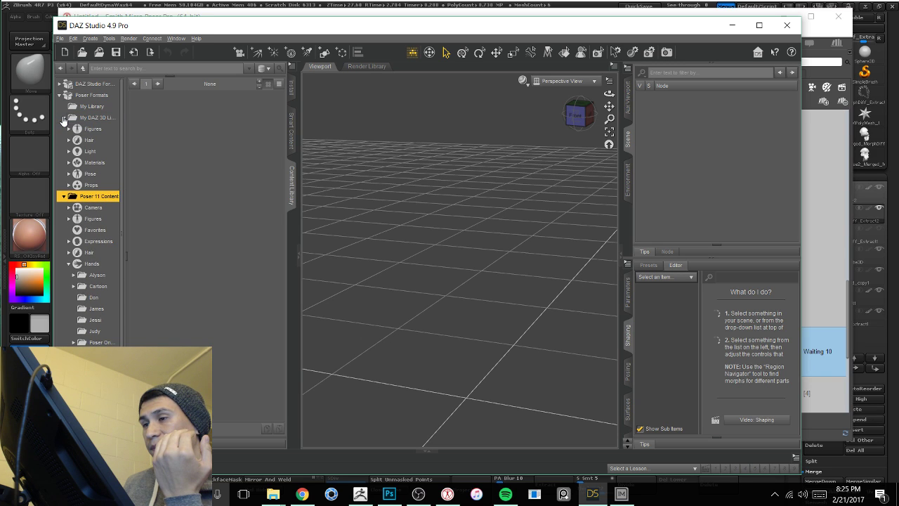
pyautogui.click(85, 129)
pyautogui.click(68, 129)
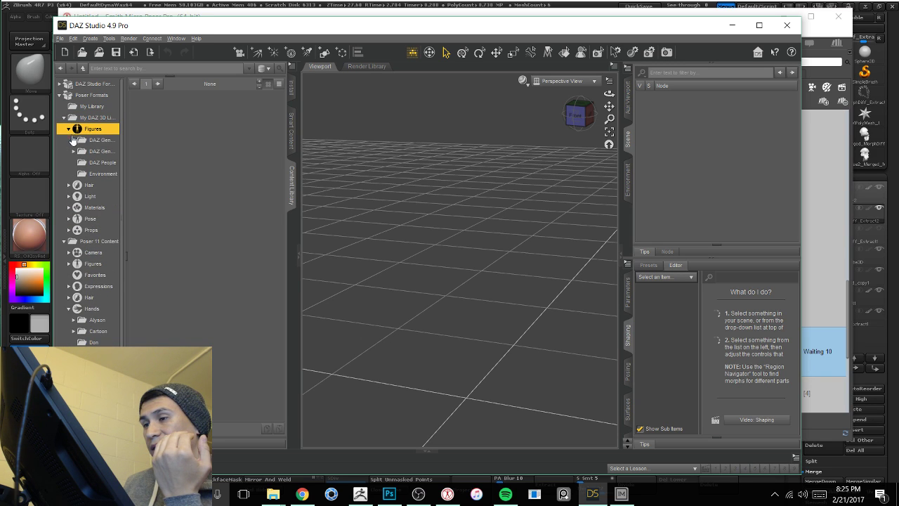
pyautogui.click(73, 139)
pyautogui.click(73, 162)
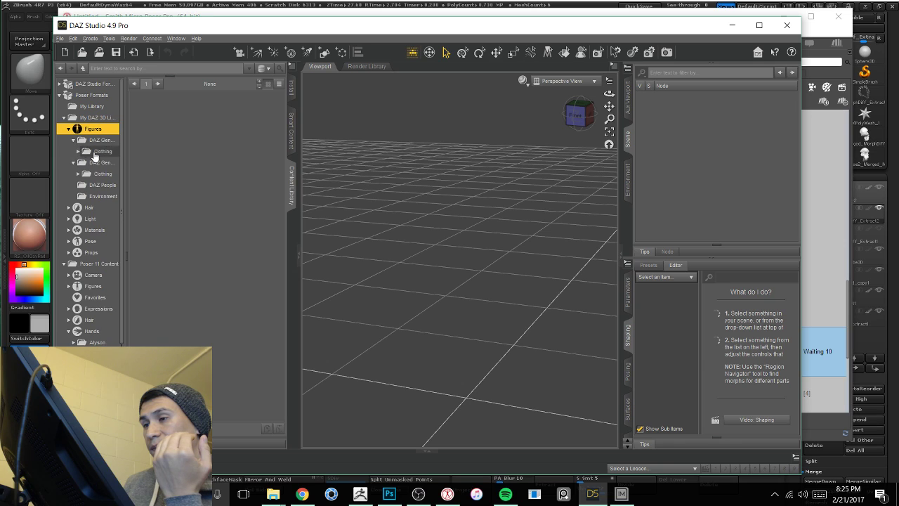
pyautogui.click(96, 151)
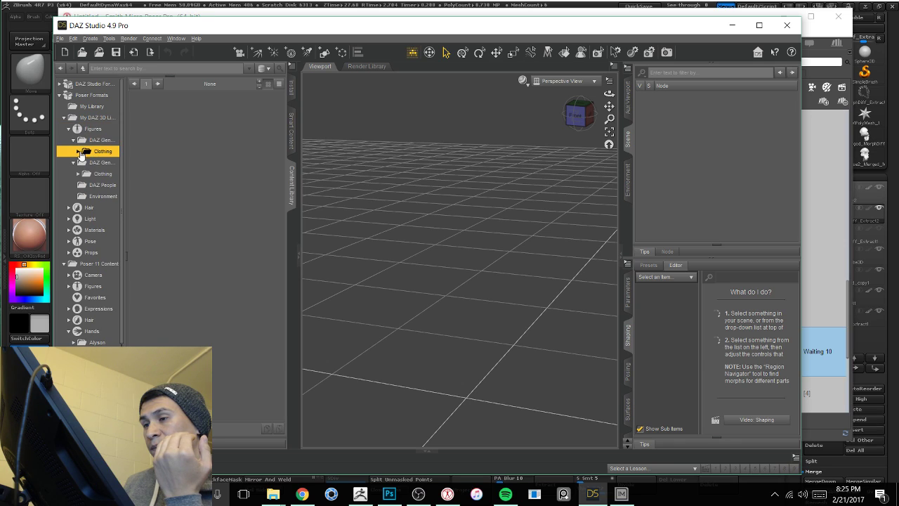
# Step: Load the Genesis 2 Base Male actor from the People folder of My DAZ 3D Library under DAZ Studio Formats
pyautogui.click(60, 84)
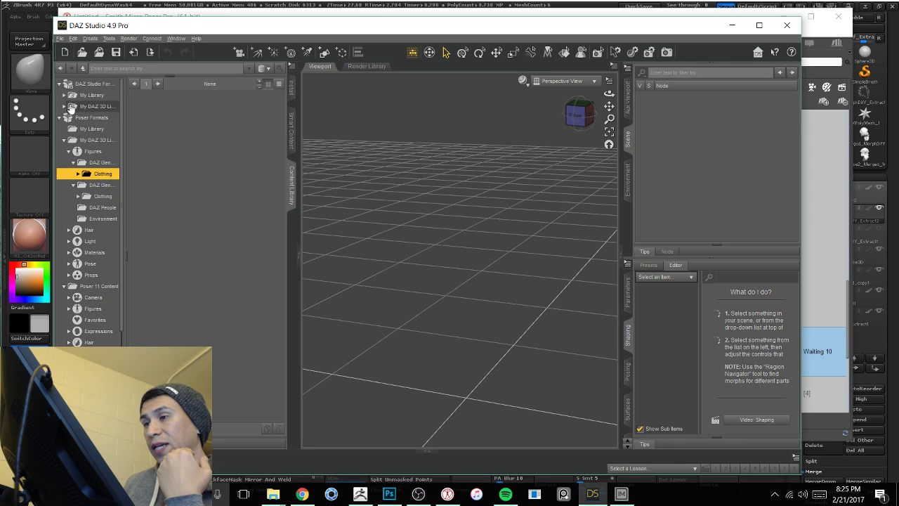
pyautogui.click(88, 95)
pyautogui.click(63, 107)
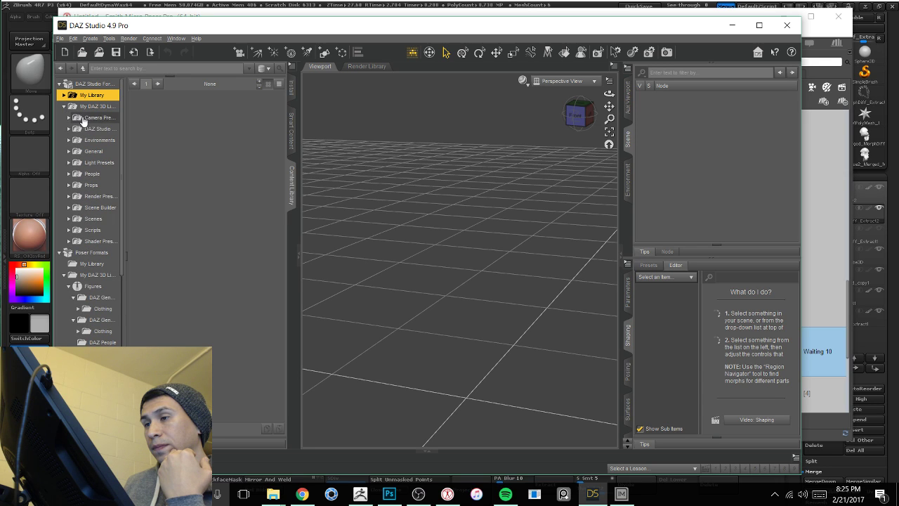
pyautogui.click(69, 175)
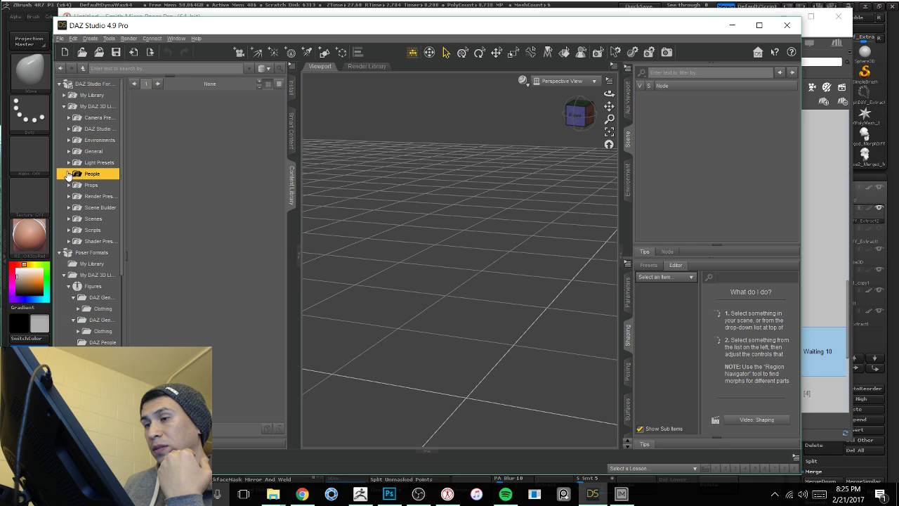
pyautogui.click(68, 174)
pyautogui.click(102, 196)
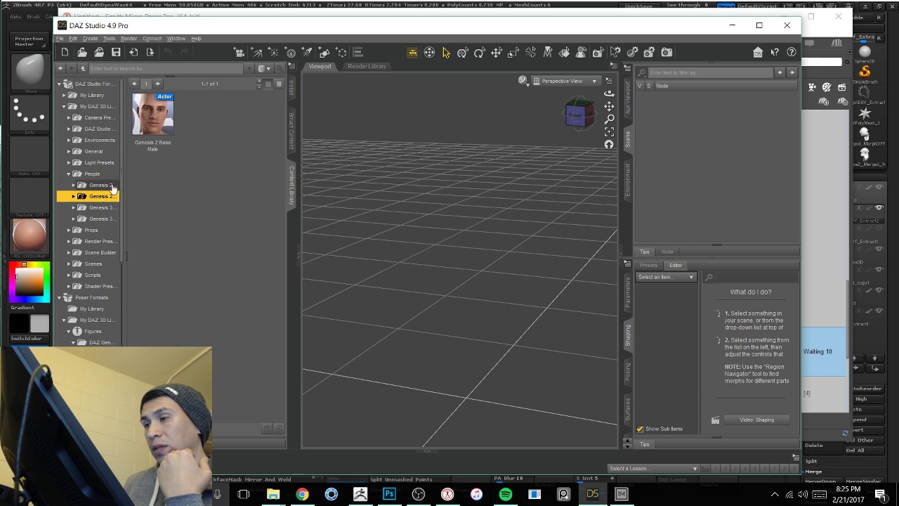
pyautogui.click(166, 121)
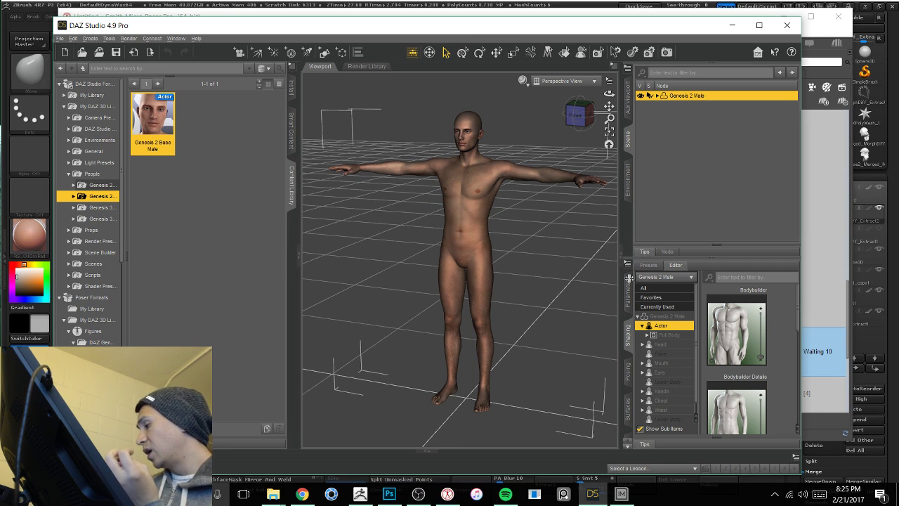
# Step: Try the Bodybuilder shape at full strength on the Genesis 2 Male figure and reset it to zero
pyautogui.moveTo(799, 307)
pyautogui.mouseDown()
pyautogui.moveTo(798, 330)
pyautogui.moveTo(796, 311)
pyautogui.mouseUp()
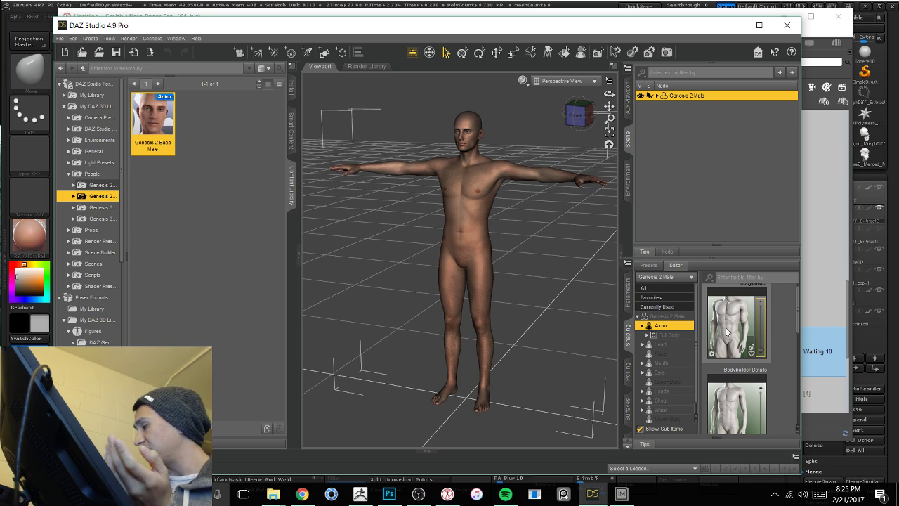
pyautogui.moveTo(758, 349); pyautogui.dragTo(760, 301)
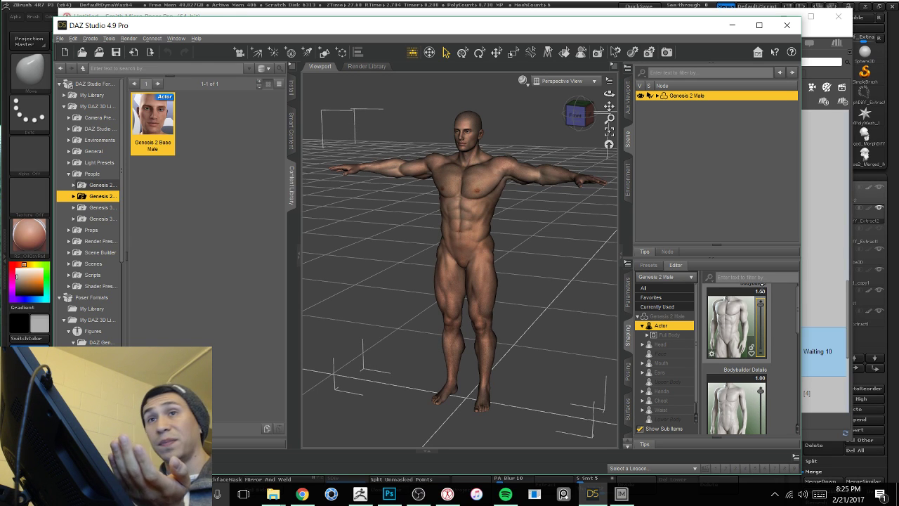
pyautogui.moveTo(760, 304); pyautogui.dragTo(760, 353)
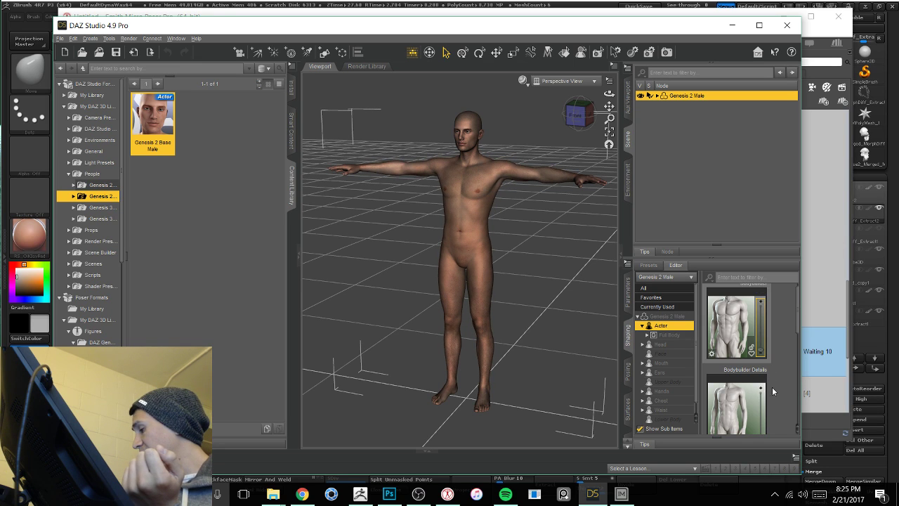
# Step: Try the Emaciated and Portly body shapes on the Genesis 2 Male figure and return both to zero
pyautogui.scroll(-8, 784, 371)
pyautogui.scroll(2, 783, 354)
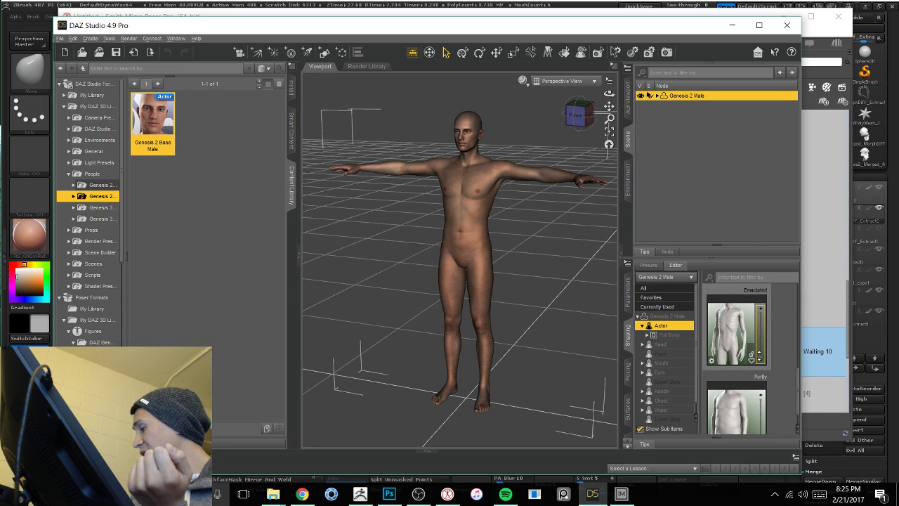
pyautogui.moveTo(760, 357)
pyautogui.mouseDown()
pyautogui.moveTo(760, 302)
pyautogui.moveTo(761, 359)
pyautogui.mouseUp()
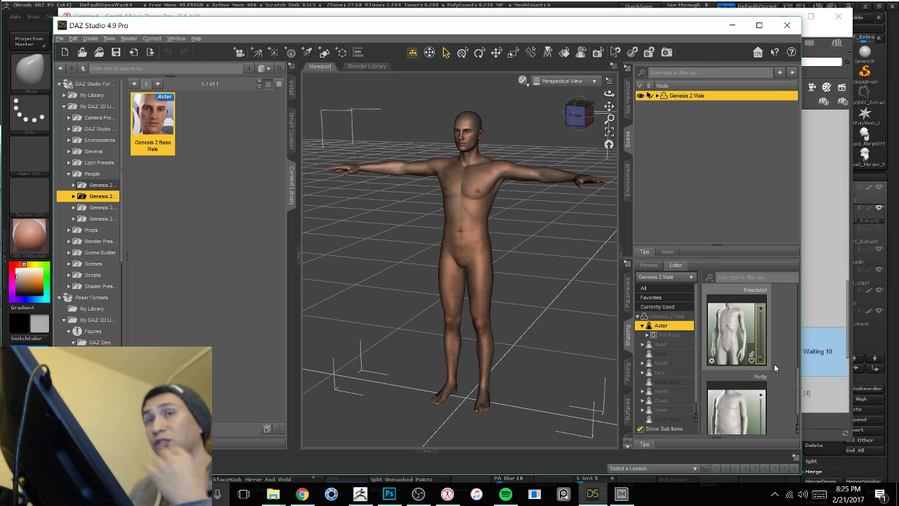
pyautogui.scroll(-1, 782, 365)
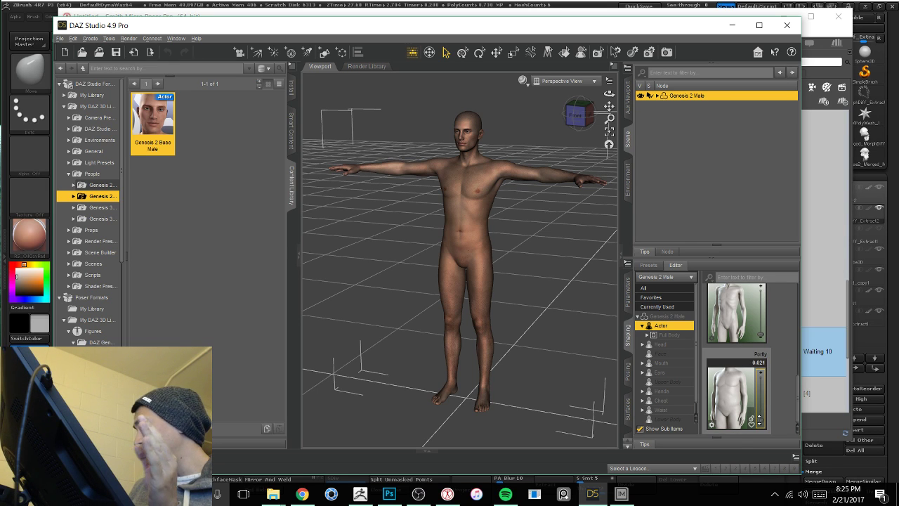
pyautogui.moveTo(759, 419); pyautogui.dragTo(761, 372)
pyautogui.moveTo(761, 340); pyautogui.dragTo(767, 435)
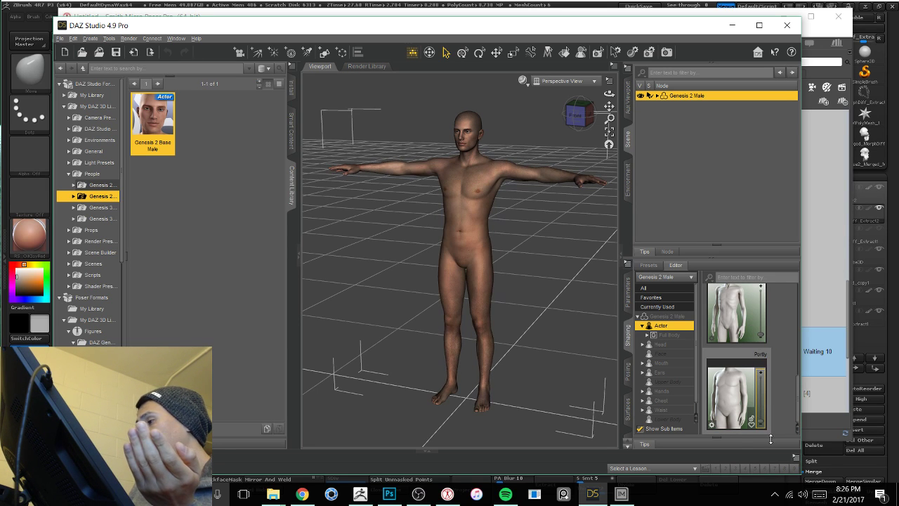
# Step: Select the left shoulder of the Genesis 2 Male figure and show the Universal tool's manipulator on it
pyautogui.click(554, 176)
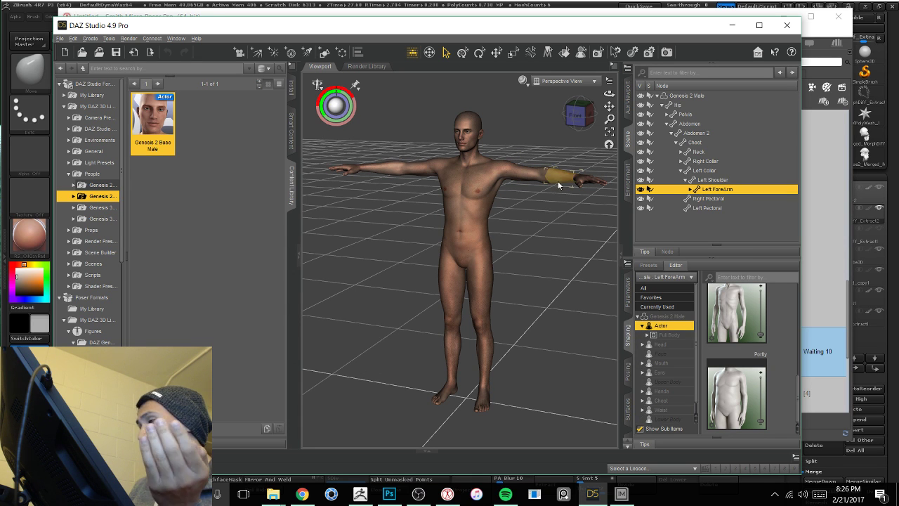
pyautogui.keyDown('ctrl'); pyautogui.keyDown('alt'); pyautogui.moveTo(557, 210); pyautogui.dragTo(537, 202); pyautogui.keyUp('alt'); pyautogui.keyUp('ctrl')
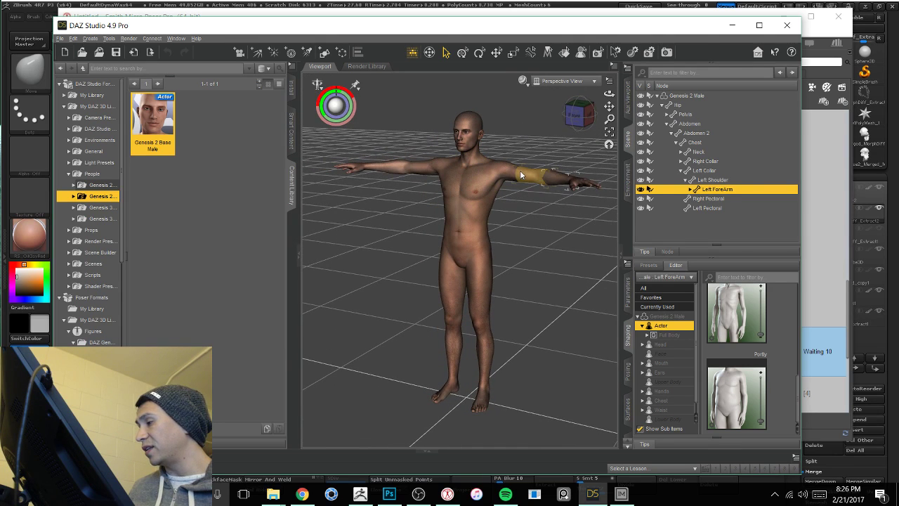
pyautogui.click(525, 173)
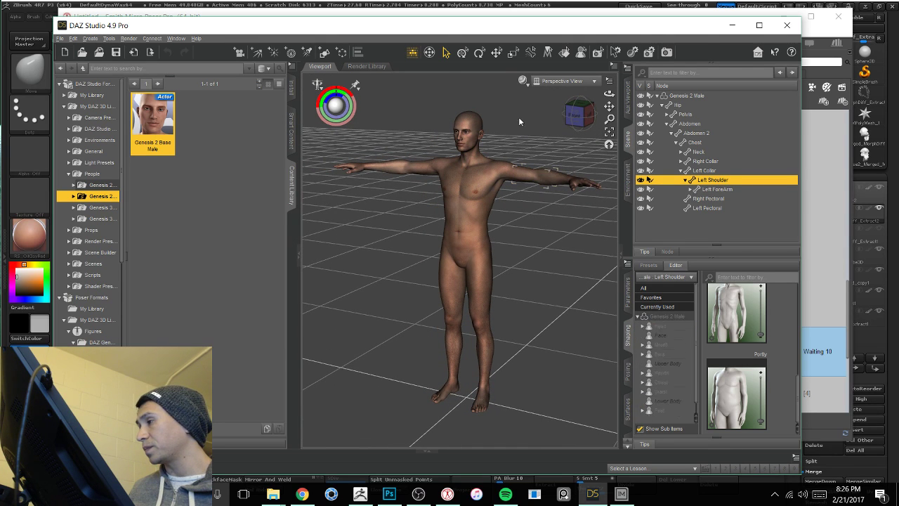
pyautogui.click(431, 54)
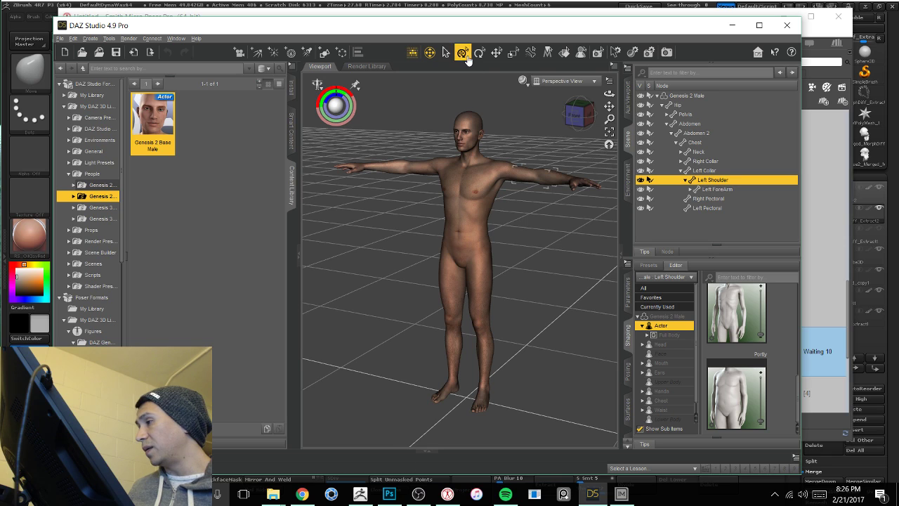
pyautogui.click(463, 54)
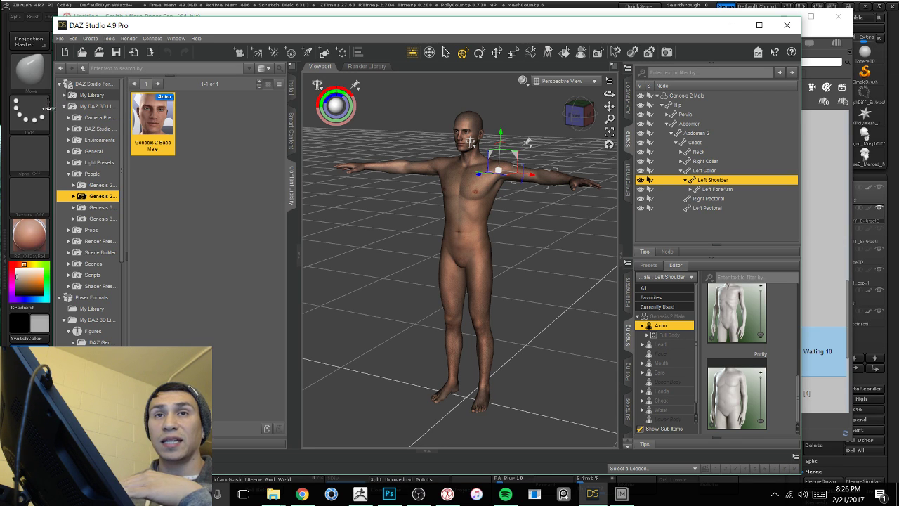
# Step: Apply a hand pose from the James folder under Hands in Poser 11 Content to the figure's right hand
pyautogui.click(59, 83)
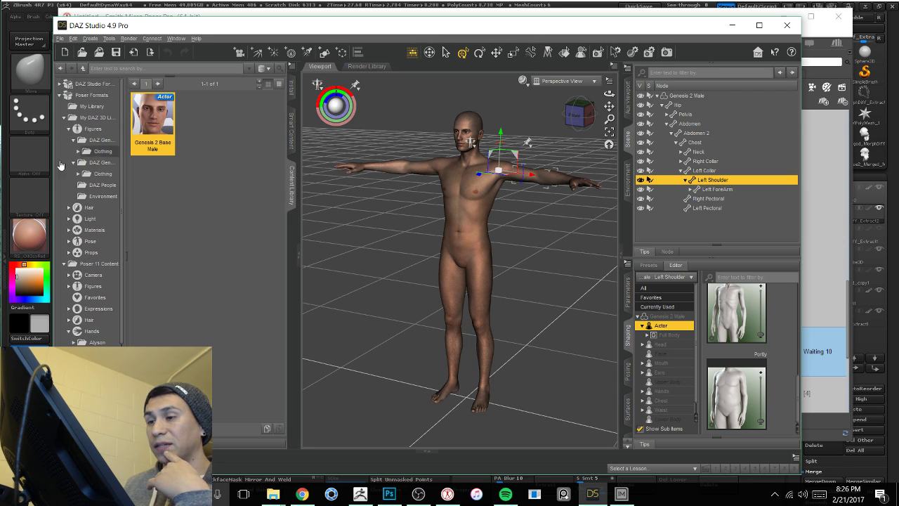
pyautogui.click(97, 263)
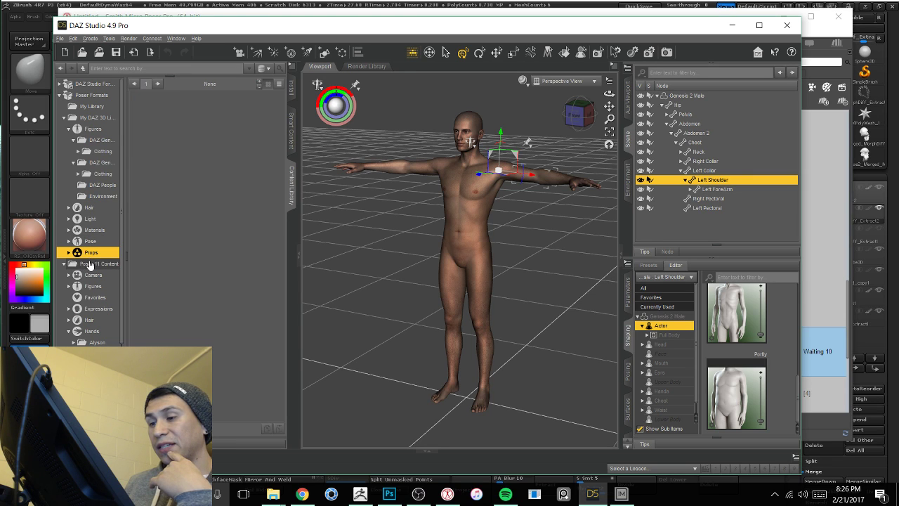
pyautogui.scroll(-3, 100, 274)
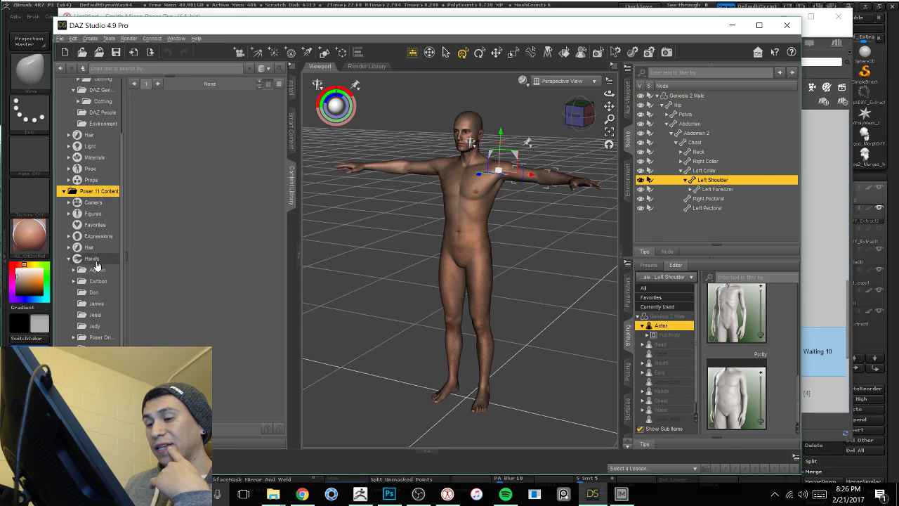
pyautogui.scroll(-1, 97, 281)
pyautogui.click(97, 273)
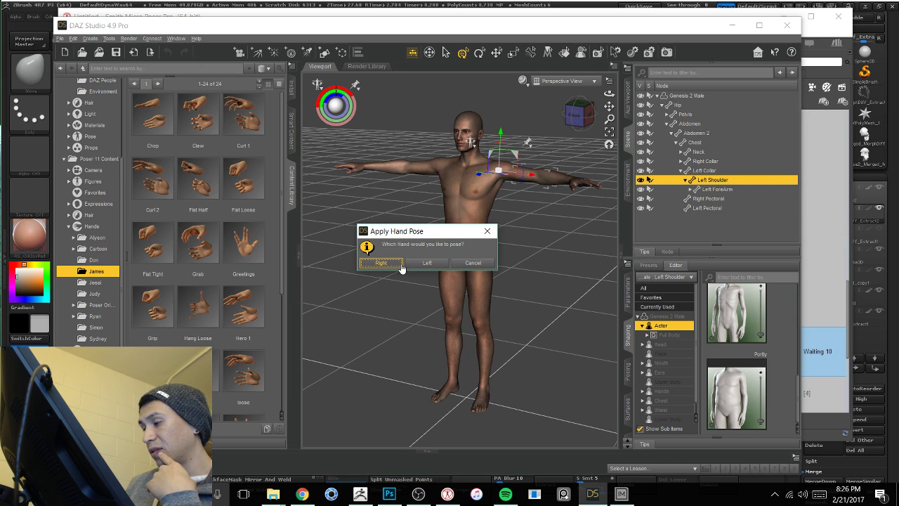
pyautogui.click(391, 262)
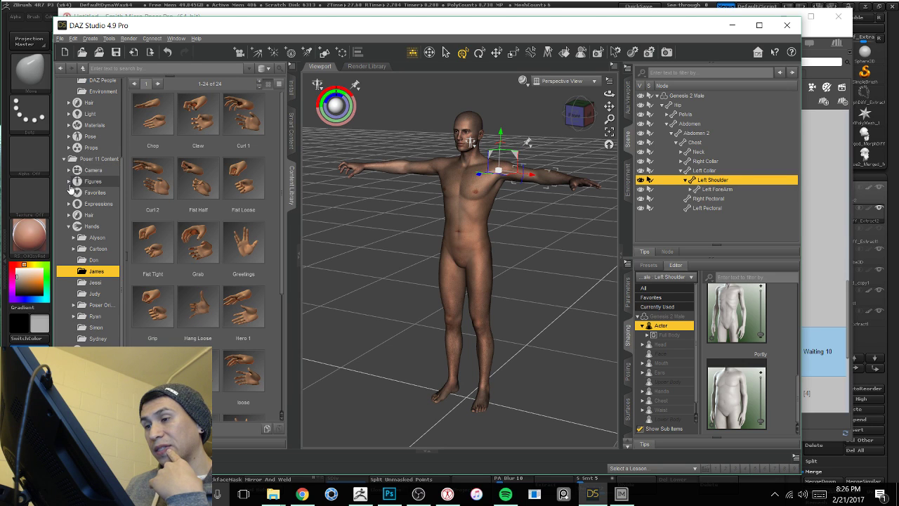
# Step: Look through the Pose folders of My DAZ 3D Library under Poser Formats, including the female poses and Clothing folders, for body poses
pyautogui.scroll(3, 70, 239)
pyautogui.click(70, 240)
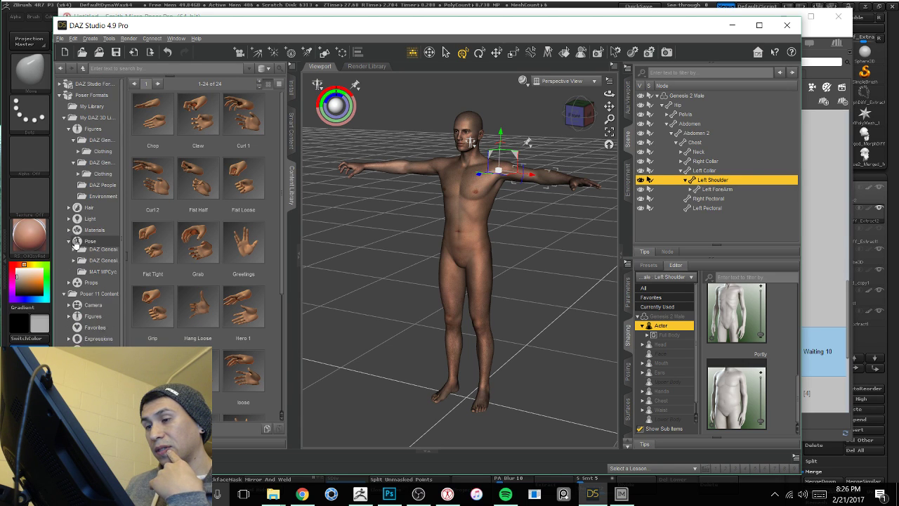
pyautogui.click(73, 252)
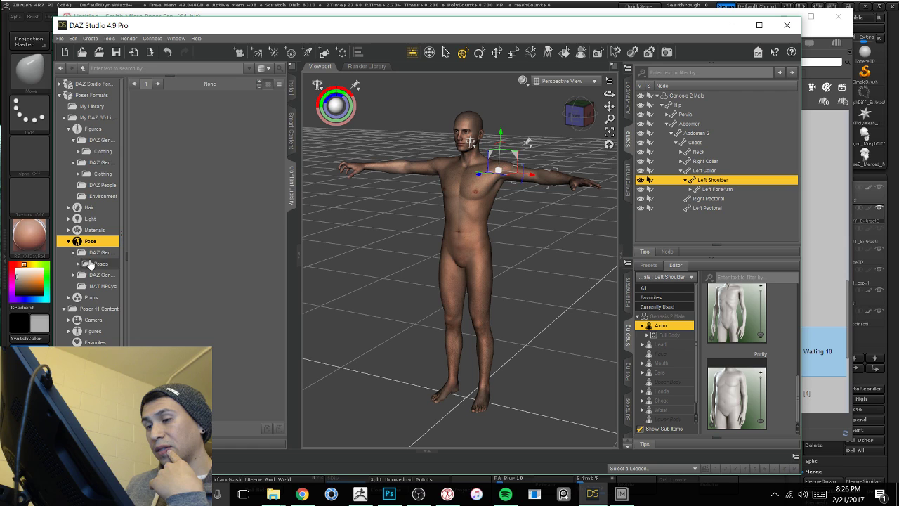
pyautogui.click(84, 263)
pyautogui.click(77, 263)
pyautogui.click(87, 275)
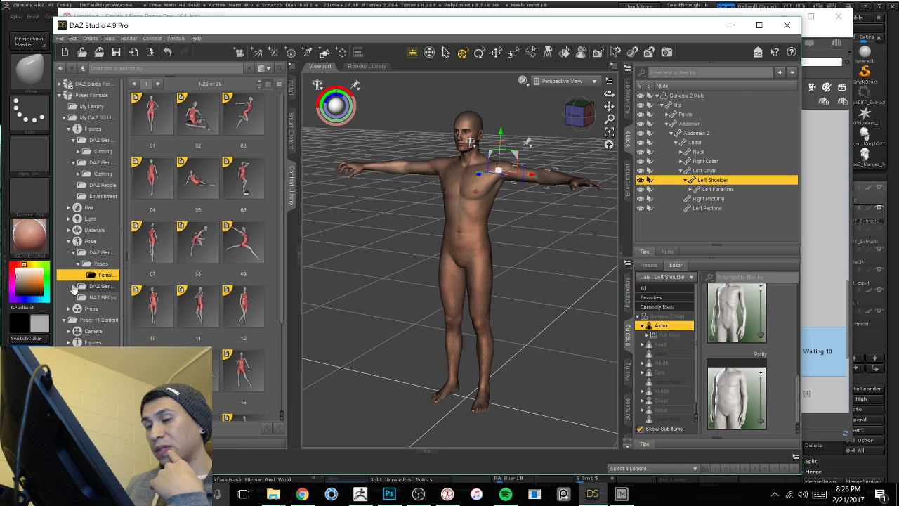
pyautogui.click(74, 286)
pyautogui.click(95, 285)
pyautogui.click(94, 298)
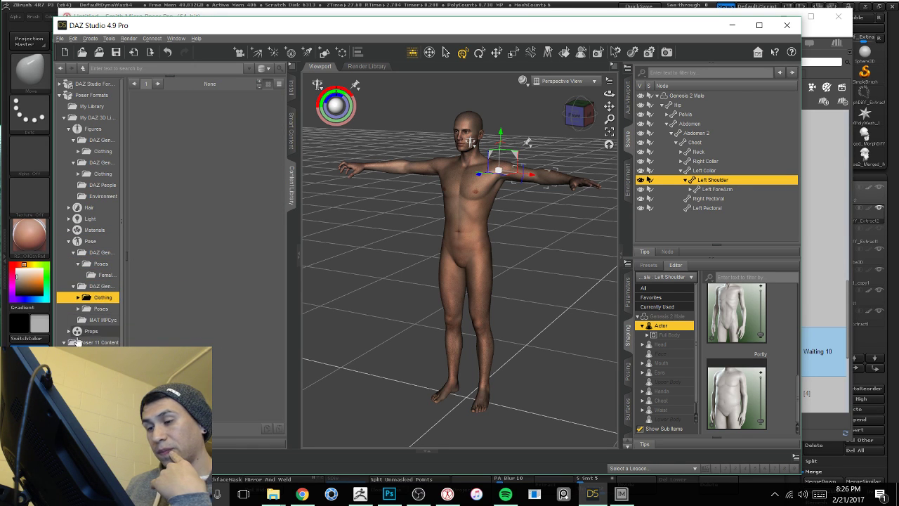
# Step: Look through the People folders under Pose in Poser 11 Content, including both James folders, for a suitable male pose
pyautogui.scroll(-3, 93, 337)
pyautogui.click(92, 369)
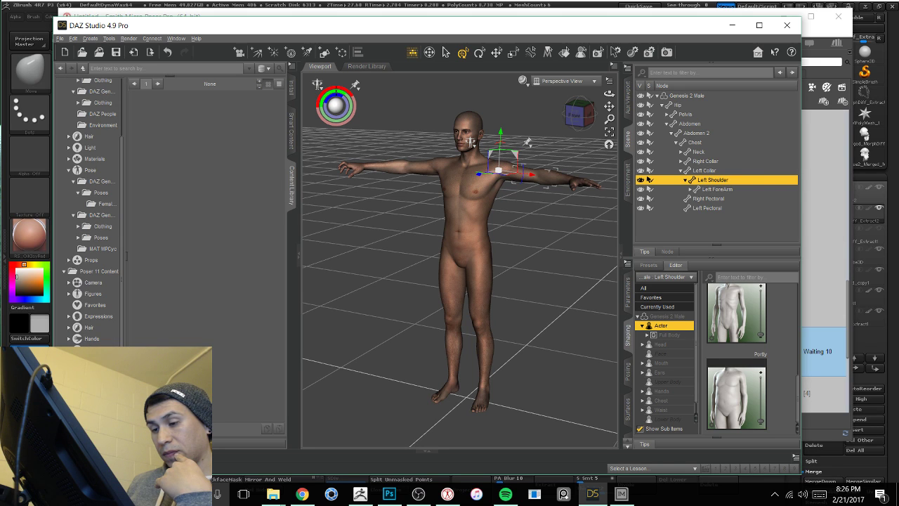
pyautogui.scroll(-3, 92, 309)
pyautogui.click(90, 301)
pyautogui.scroll(-2, 92, 313)
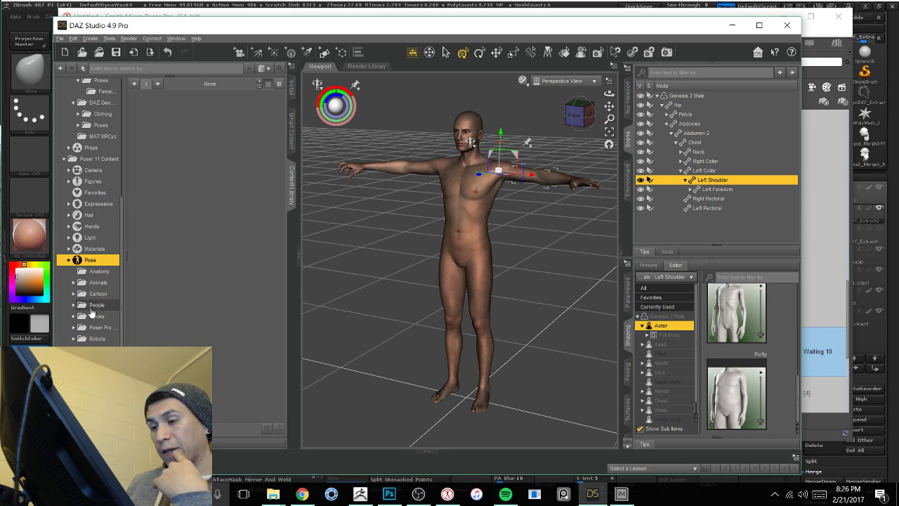
pyautogui.click(74, 306)
pyautogui.scroll(-5, 87, 302)
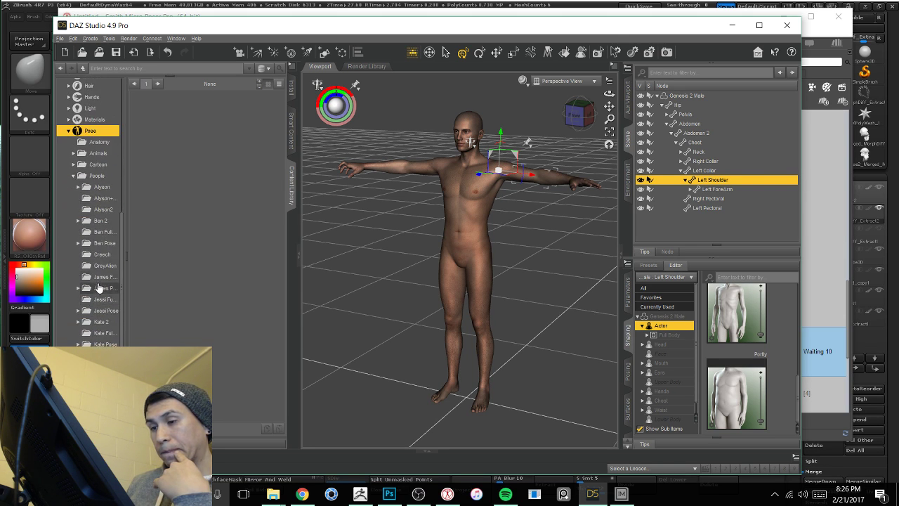
pyautogui.click(101, 277)
pyautogui.click(98, 289)
pyautogui.click(99, 276)
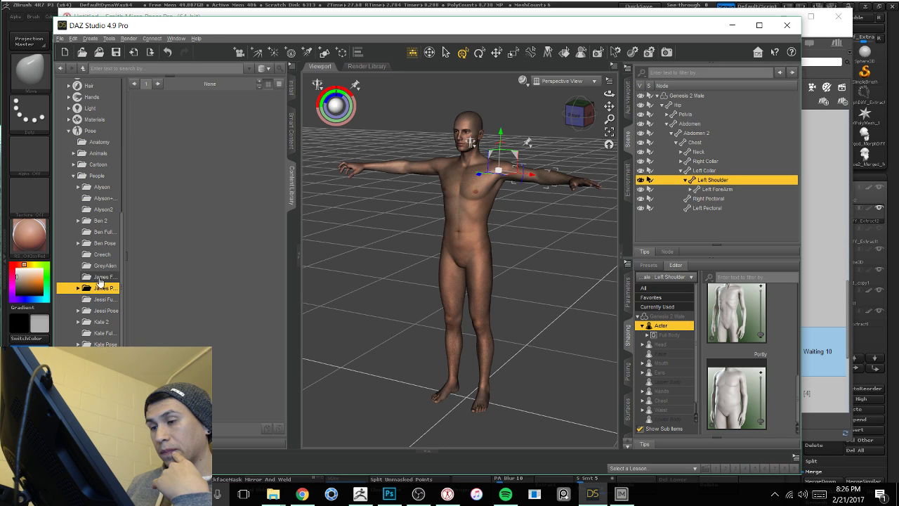
pyautogui.scroll(-5, 103, 285)
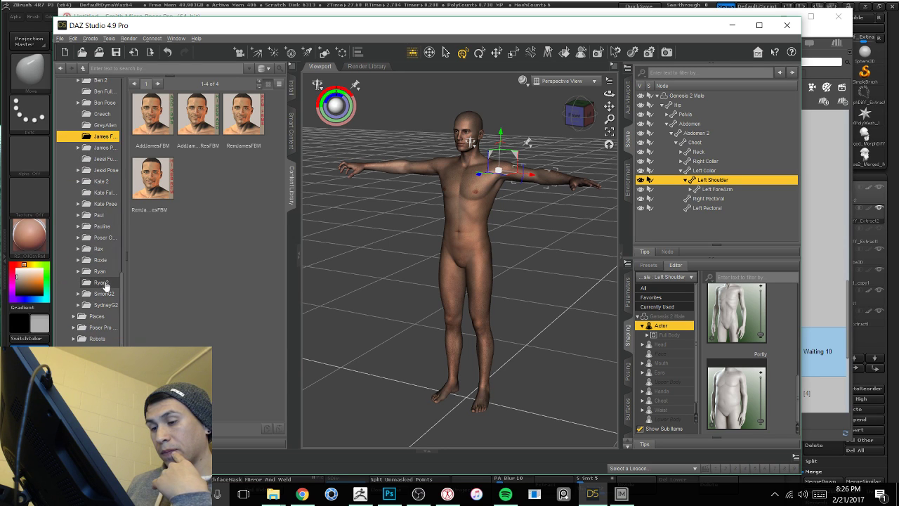
pyautogui.scroll(5, 89, 284)
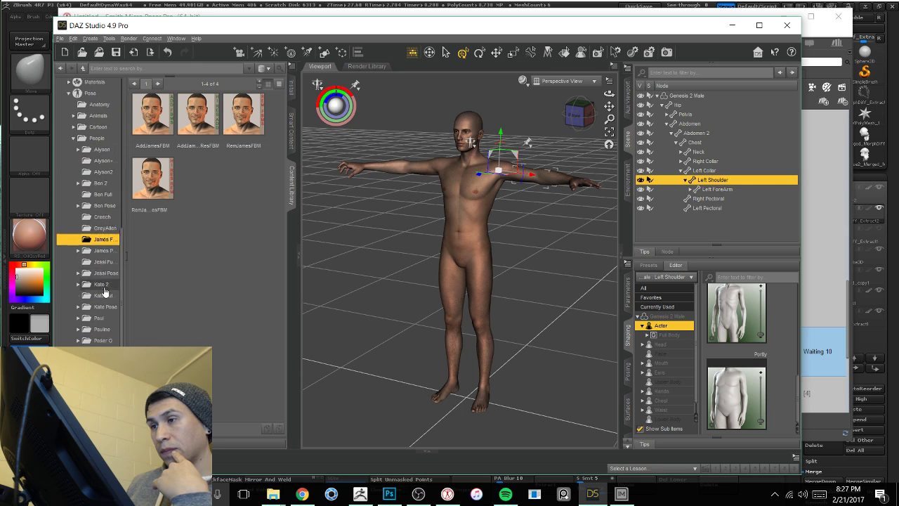
# Step: Apply Hero Pose 01 from the Action subfolders of the James pose folder to the Genesis 2 Male figure
pyautogui.click(79, 278)
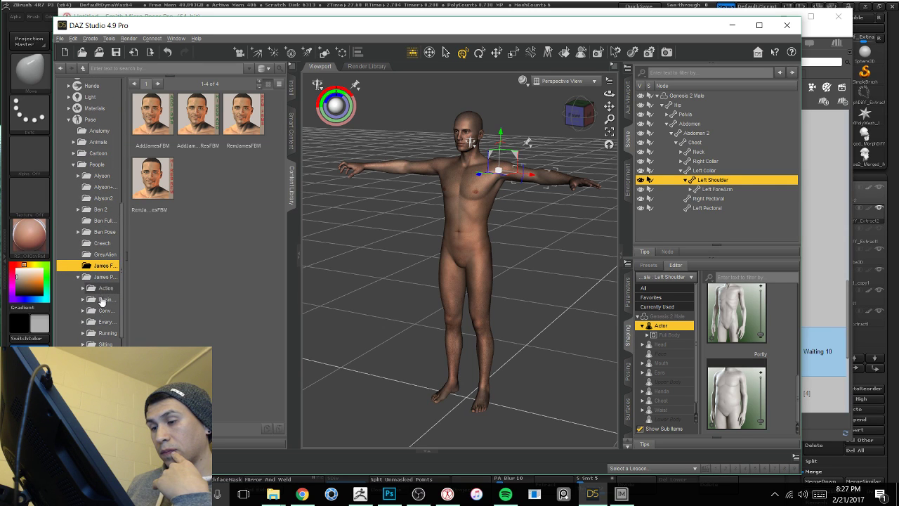
pyautogui.click(104, 288)
pyautogui.doubleClick(103, 289)
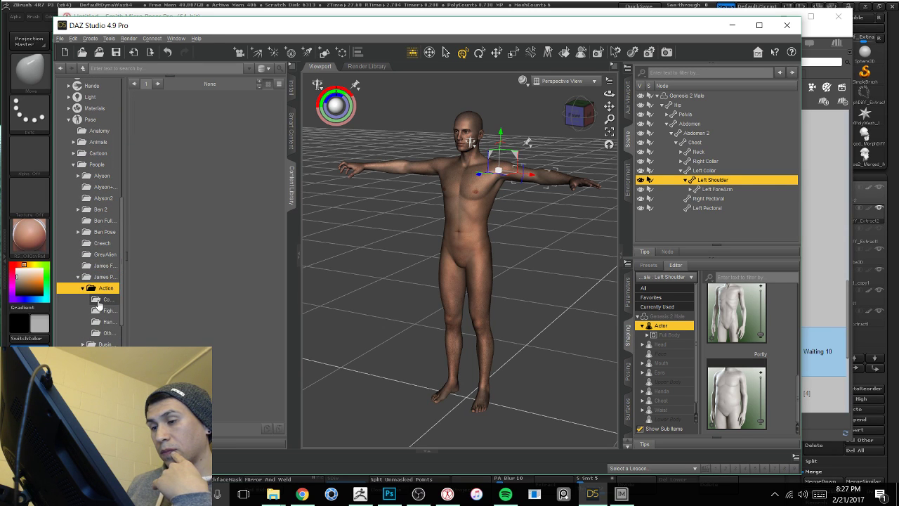
pyautogui.click(106, 299)
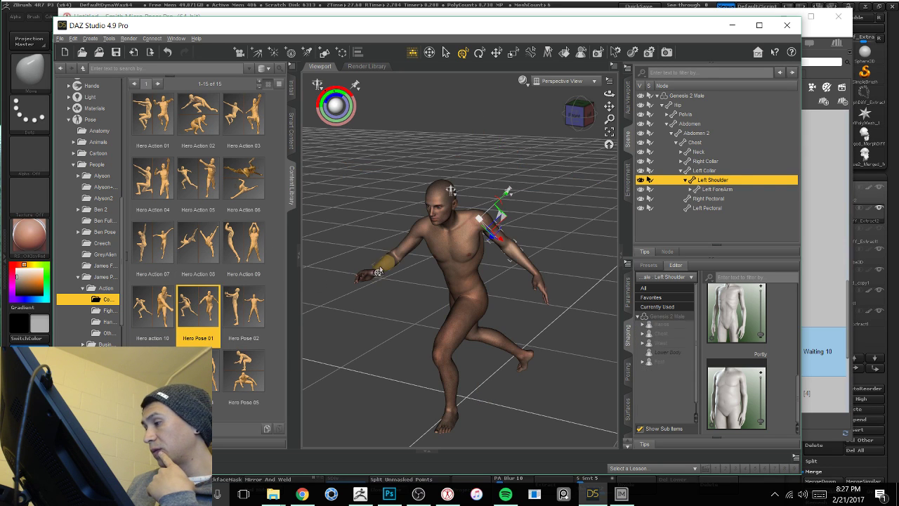
# Step: Inspect the posed Genesis 2 Male figure from the side, and close DAZ Studio without saving the scene
pyautogui.click(365, 320)
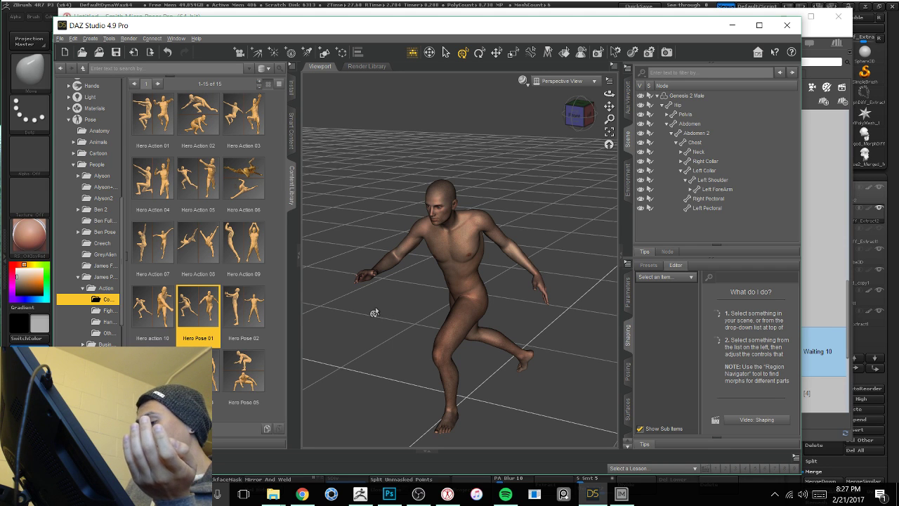
pyautogui.moveTo(385, 311)
pyautogui.mouseDown(button='middle')
pyautogui.moveTo(325, 285)
pyautogui.moveTo(391, 301)
pyautogui.mouseUp(button='middle')
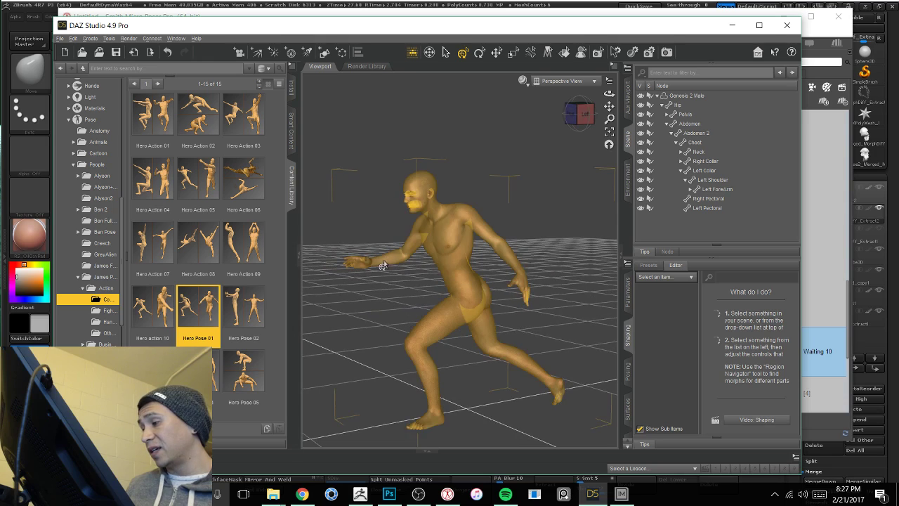
pyautogui.click(383, 264)
pyautogui.keyDown('alt'); pyautogui.moveTo(388, 308); pyautogui.dragTo(302, 314); pyautogui.keyUp('alt')
pyautogui.moveTo(438, 380)
pyautogui.keyDown('alt'); pyautogui.mouseDown()
pyautogui.moveTo(421, 374)
pyautogui.moveTo(438, 383)
pyautogui.mouseUp(); pyautogui.keyUp('alt')
pyautogui.click(787, 25)
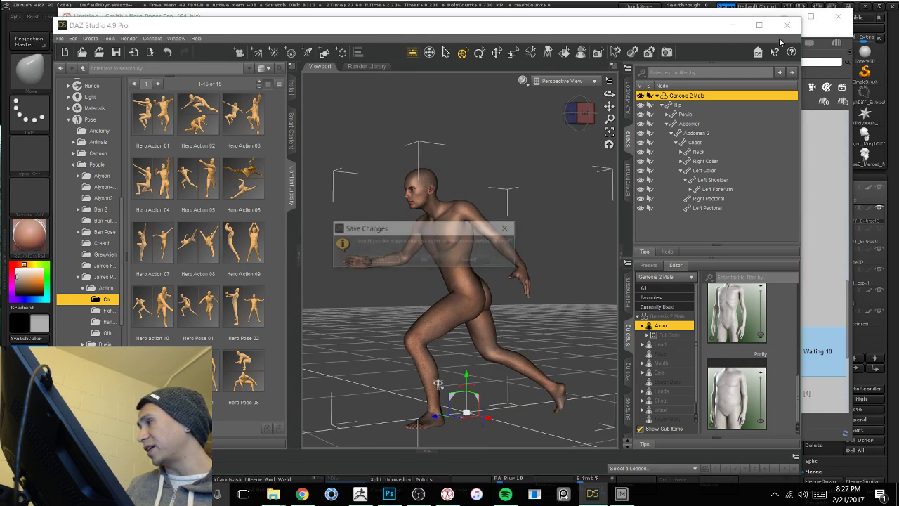
pyautogui.click(425, 260)
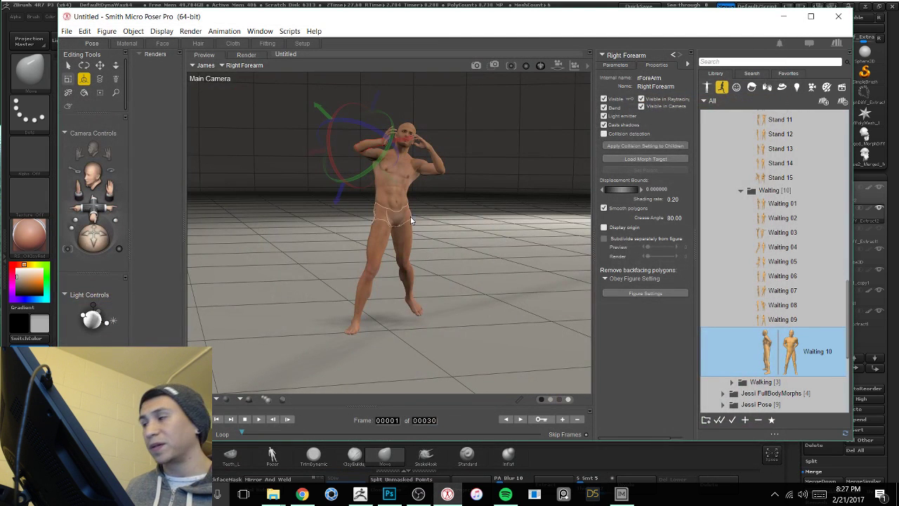
# Step: Examine the posed James figure in Poser from the side, above and front, selecting its abdomen, right hand and little finger
pyautogui.click(397, 185)
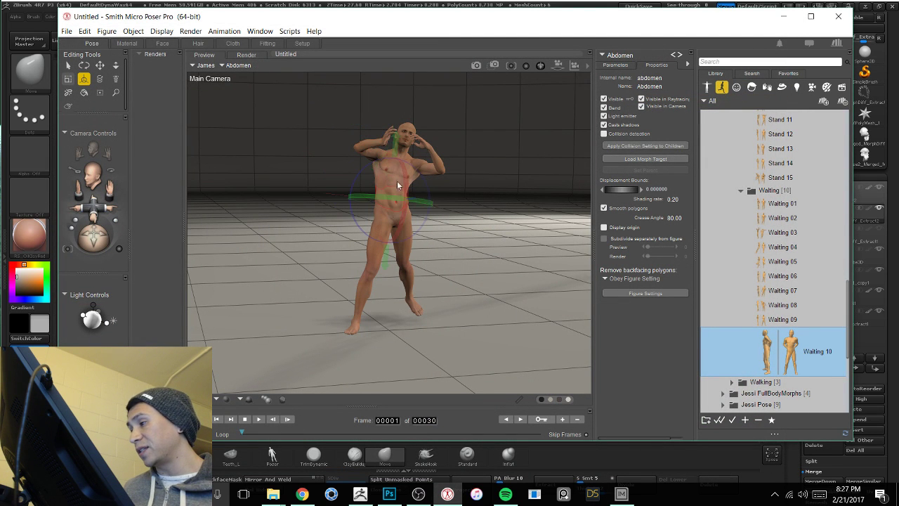
pyautogui.click(386, 139)
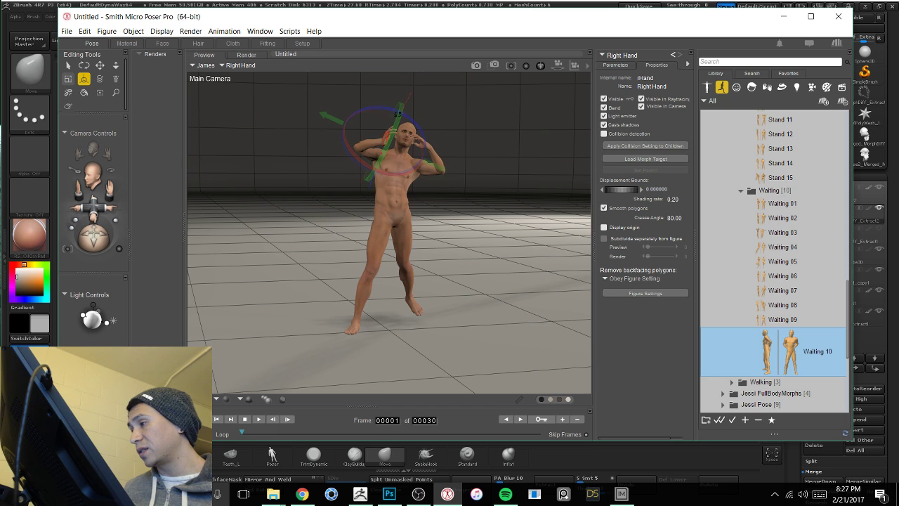
pyautogui.moveTo(499, 171); pyautogui.dragTo(476, 209)
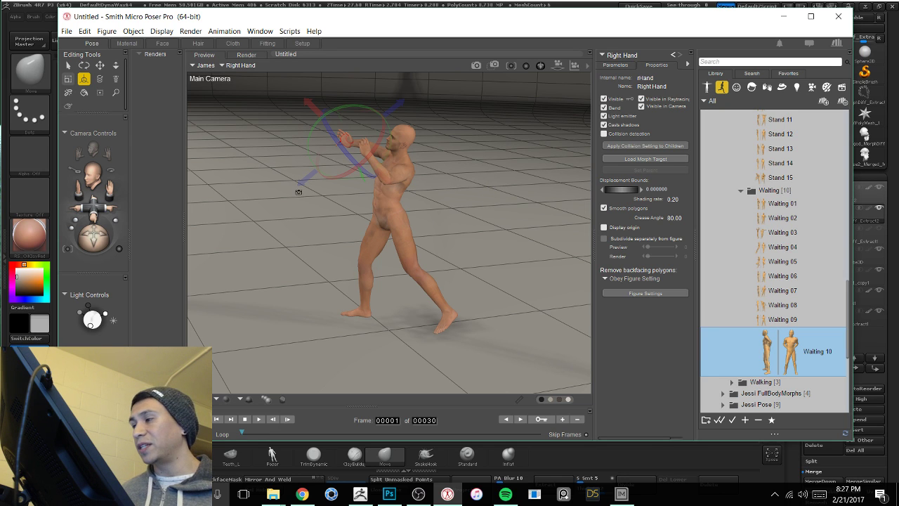
pyautogui.moveTo(292, 205); pyautogui.dragTo(337, 237)
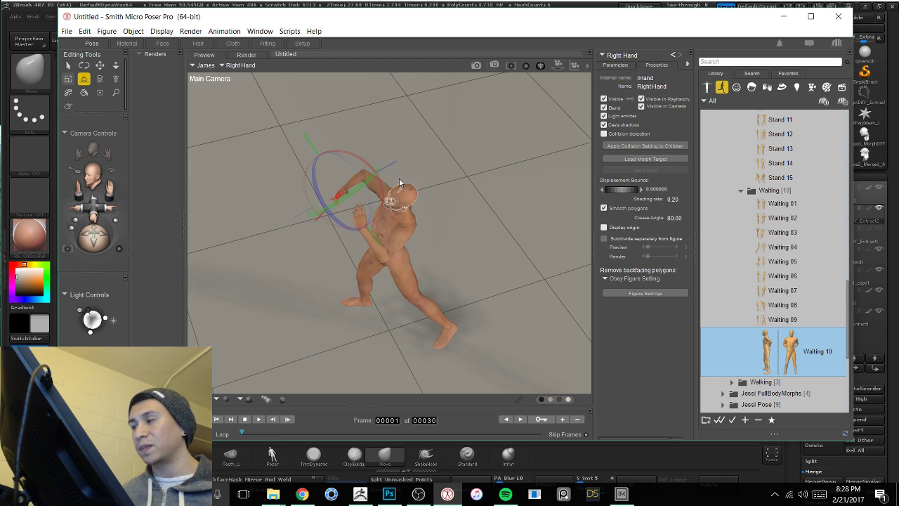
pyautogui.click(446, 180)
pyautogui.keyDown('alt'); pyautogui.moveTo(445, 179); pyautogui.dragTo(450, 157); pyautogui.keyUp('alt')
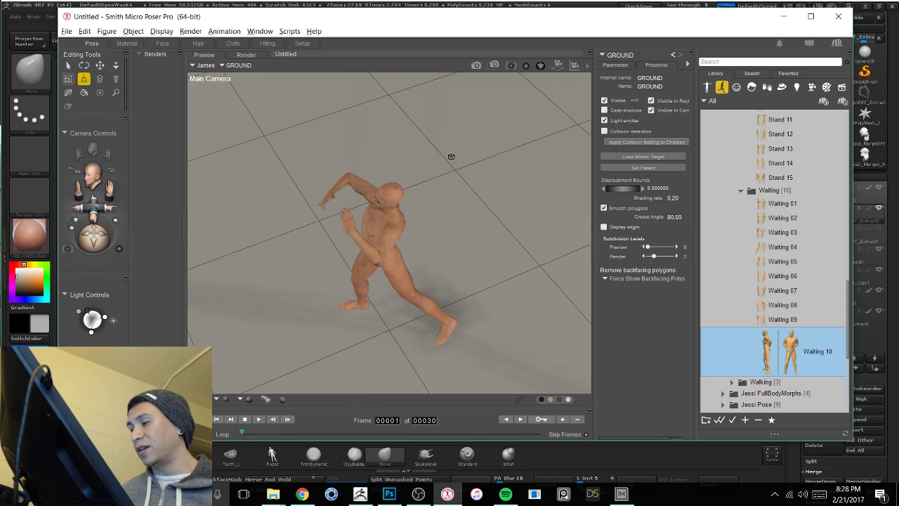
pyautogui.click(319, 207)
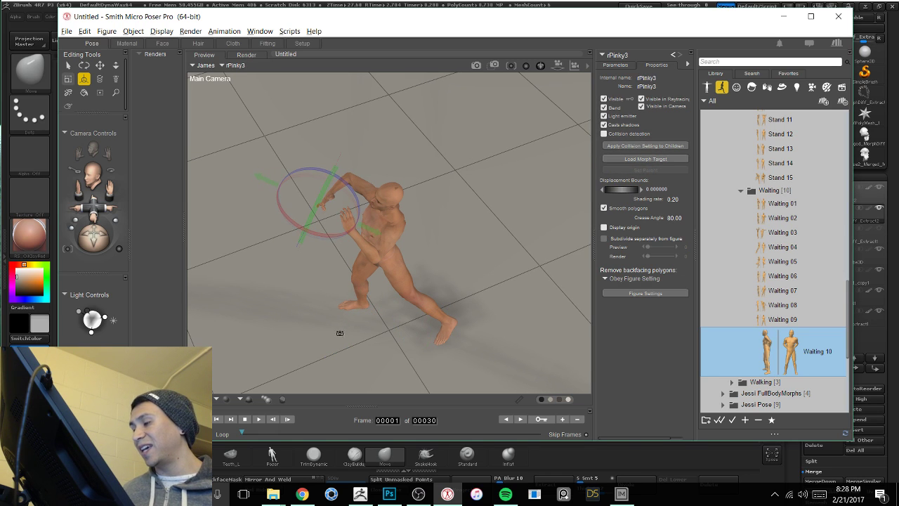
pyautogui.keyDown('alt'); pyautogui.moveTo(341, 292); pyautogui.dragTo(324, 275); pyautogui.keyUp('alt')
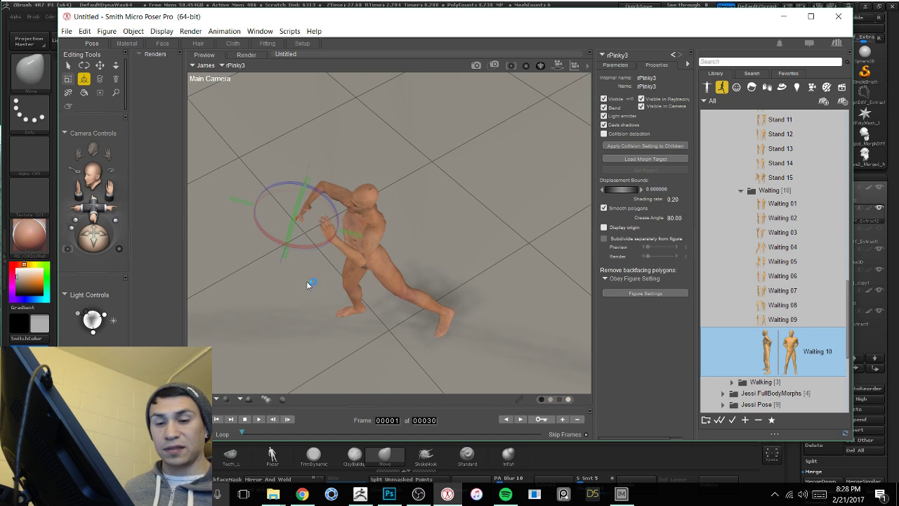
pyautogui.click(295, 284)
pyautogui.keyDown('alt'); pyautogui.moveTo(448, 173); pyautogui.dragTo(472, 178); pyautogui.keyUp('alt')
pyautogui.moveTo(472, 178); pyautogui.dragTo(471, 155, button='middle')
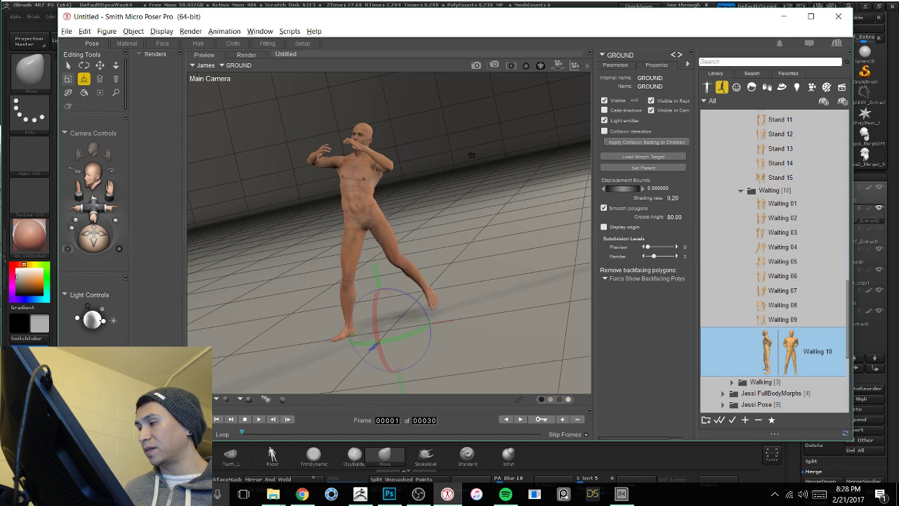
# Step: Rotate the James figure's left hand slightly about two of its axes and check it from another angle
pyautogui.click(357, 145)
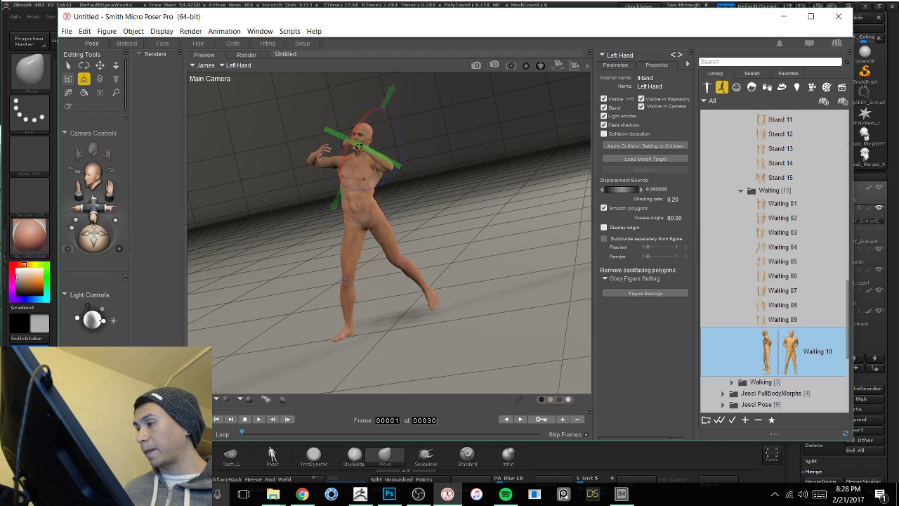
pyautogui.moveTo(398, 129); pyautogui.dragTo(396, 140)
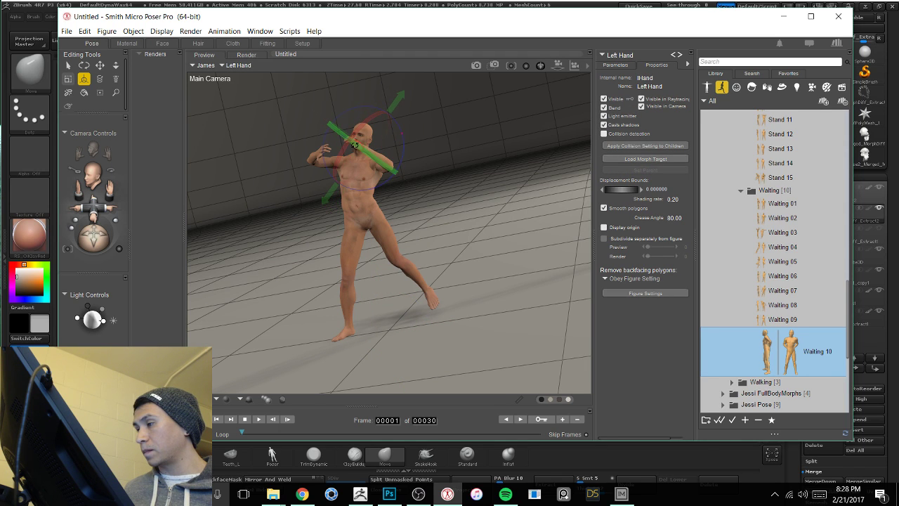
pyautogui.moveTo(350, 106); pyautogui.dragTo(366, 138)
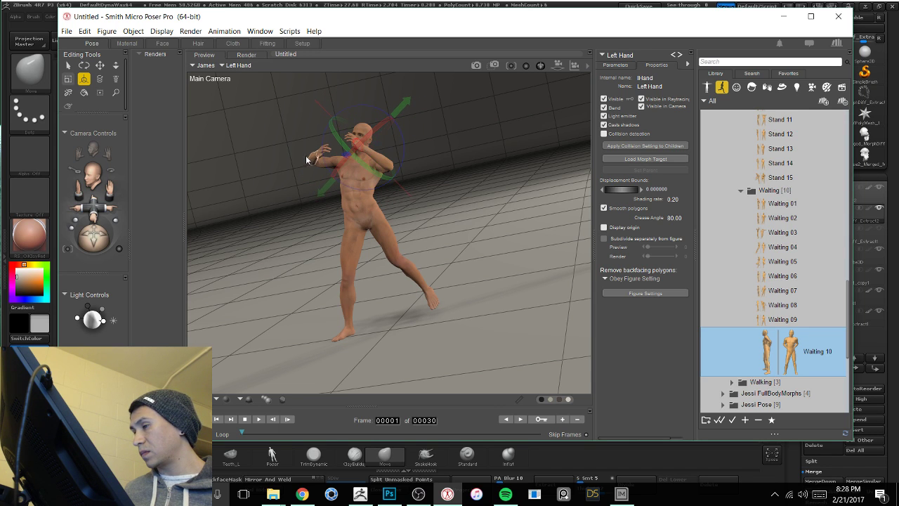
pyautogui.moveTo(291, 171); pyautogui.dragTo(329, 165)
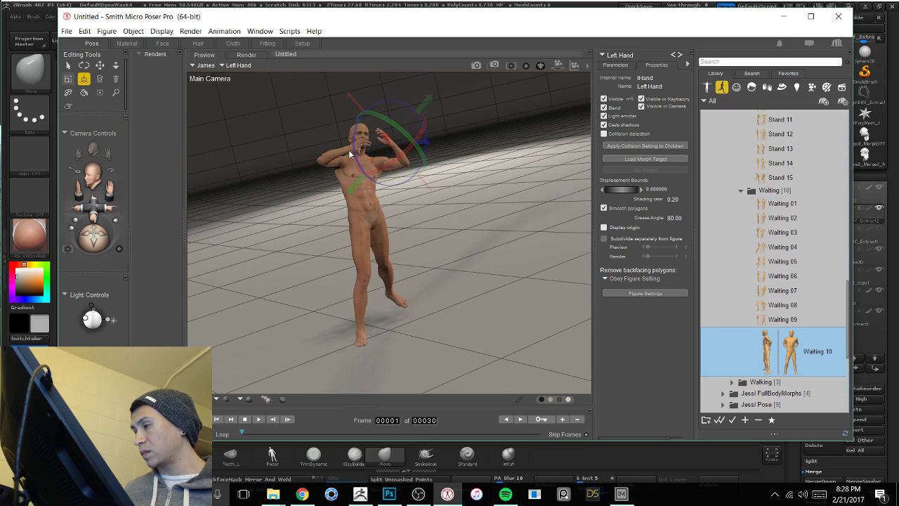
# Step: Select the Hero 2 hand pose from the James folder of the Poser 11 Content hand library
pyautogui.click(766, 87)
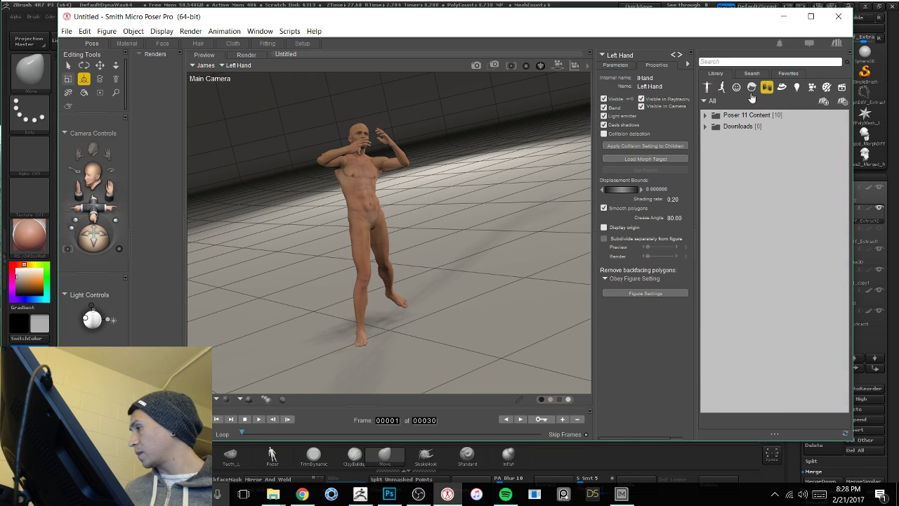
pyautogui.click(704, 115)
pyautogui.click(713, 160)
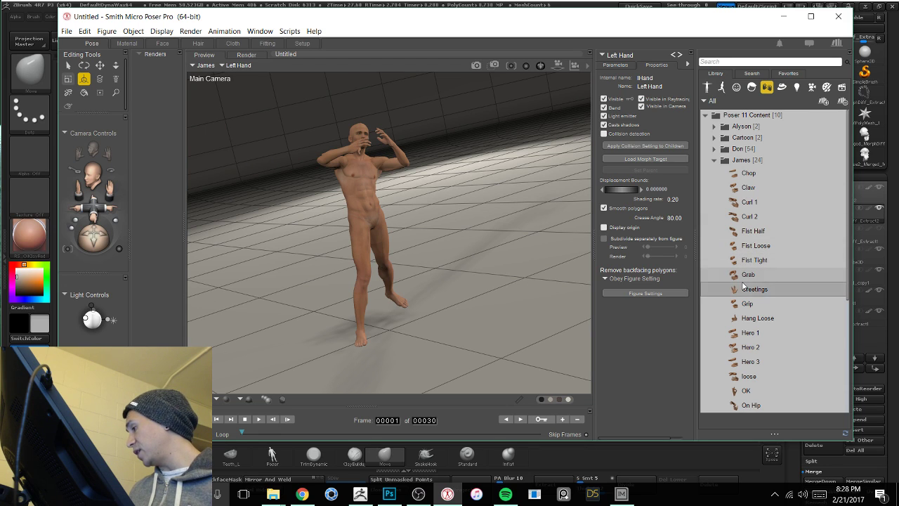
pyautogui.click(737, 348)
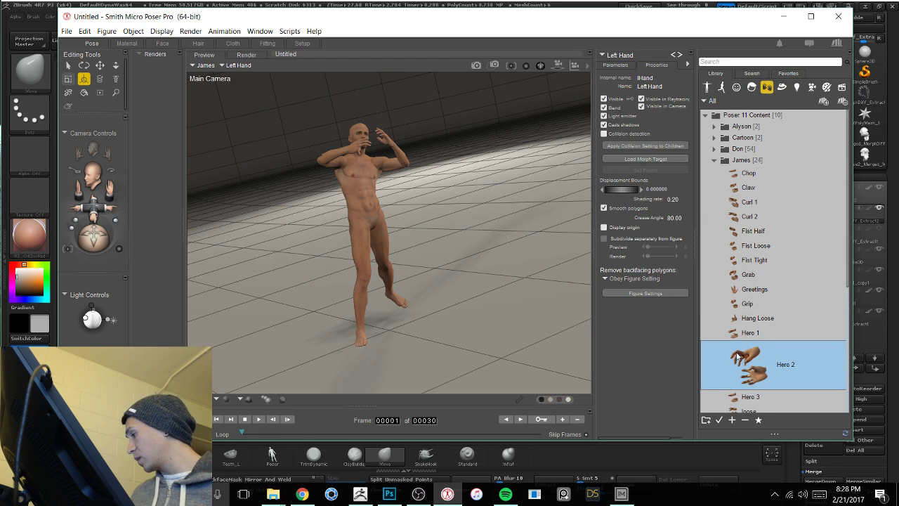
# Step: Apply James's Hero 2 hand pose to the figure's left hand and right hand
pyautogui.doubleClick(709, 342)
pyautogui.click(429, 226)
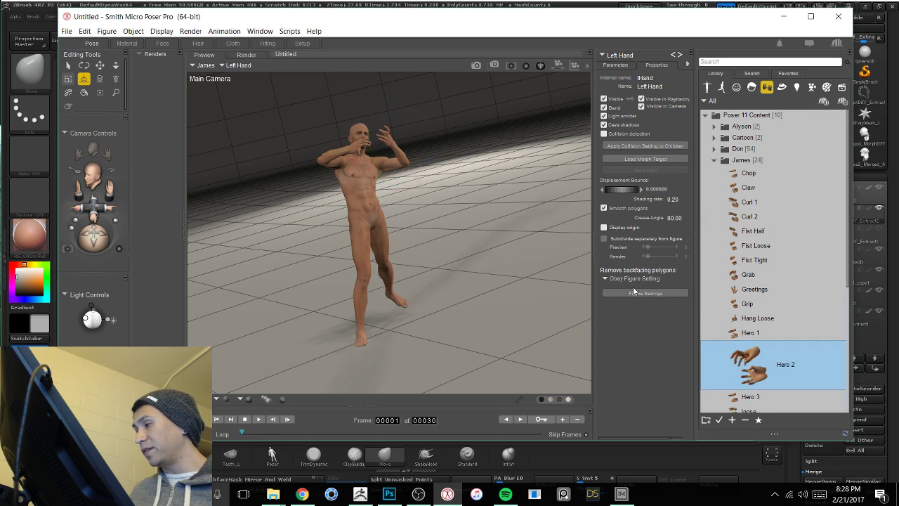
pyautogui.doubleClick(708, 342)
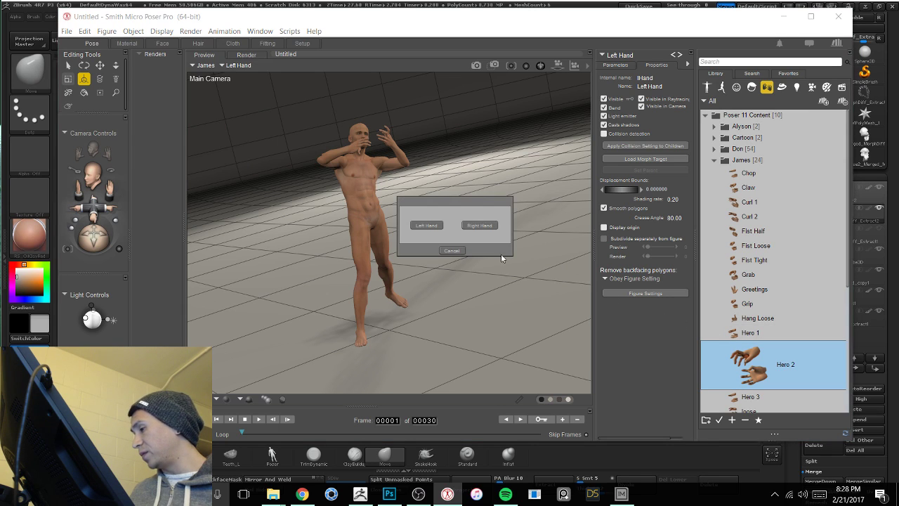
pyautogui.click(473, 228)
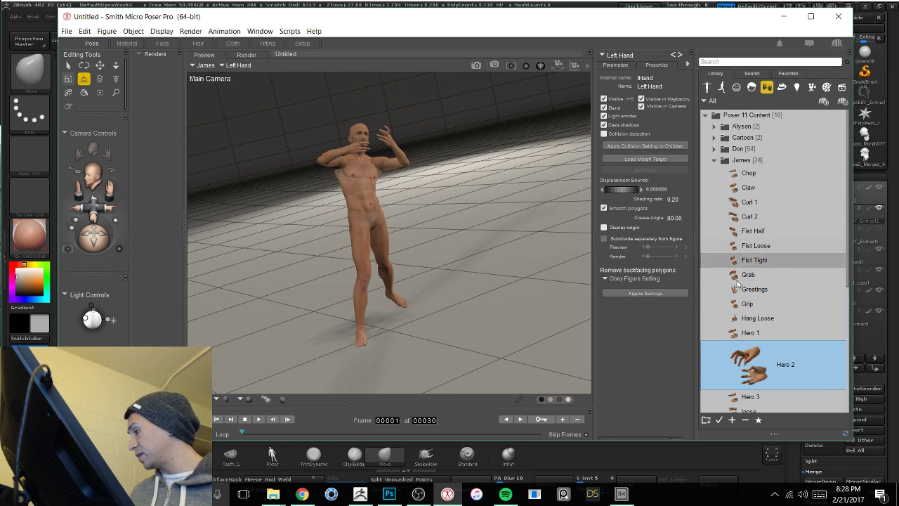
# Step: Apply James's Hero 1 hand pose to the figure's left hand
pyautogui.click(742, 187)
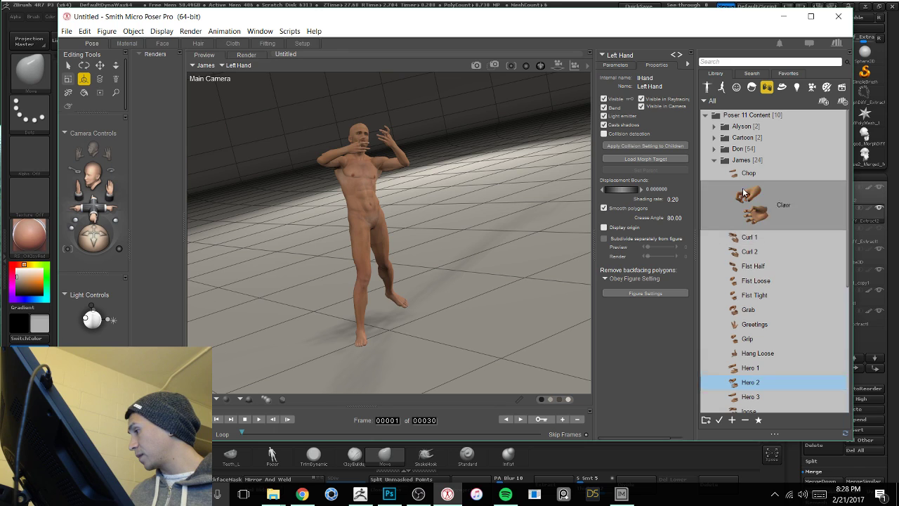
pyautogui.scroll(-5, 724, 340)
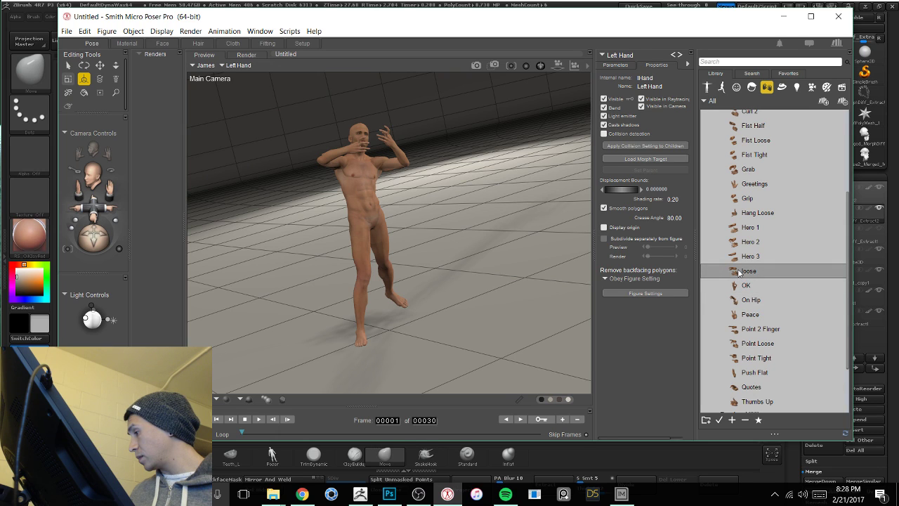
pyautogui.click(741, 227)
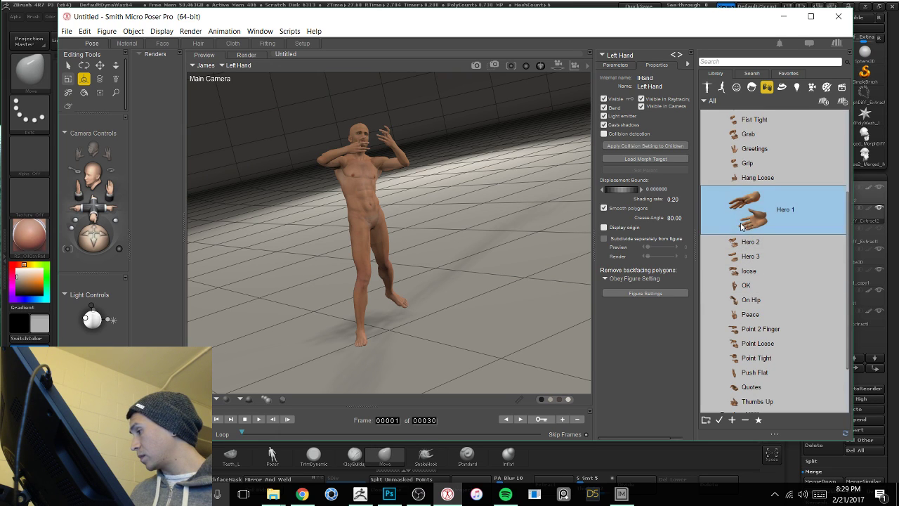
pyautogui.doubleClick(741, 227)
pyautogui.click(423, 225)
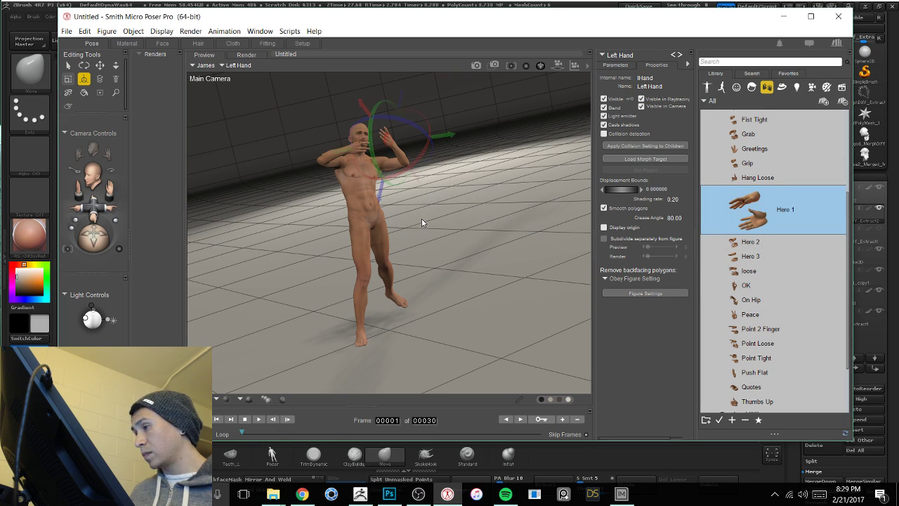
pyautogui.moveTo(463, 171); pyautogui.dragTo(445, 178)
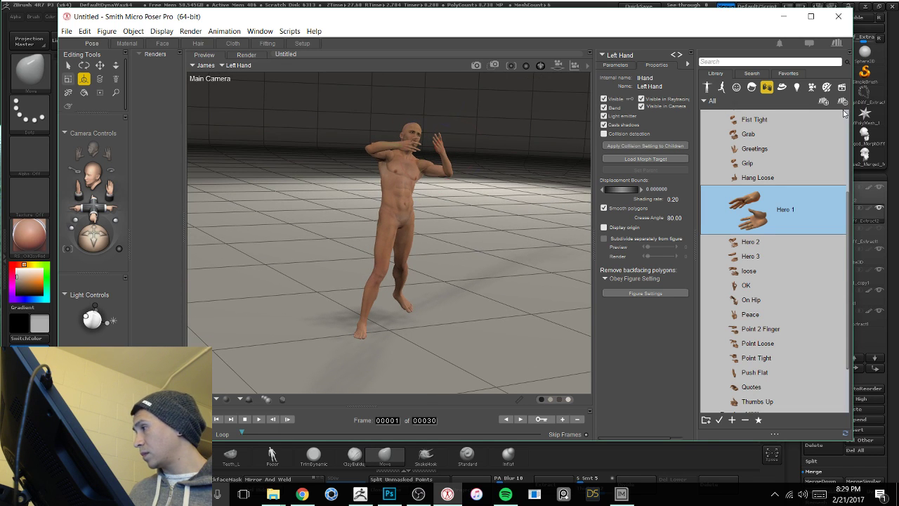
# Step: Apply the James Fear facial expression from the library's James expressions to the figure
pyautogui.click(736, 87)
pyautogui.click(705, 115)
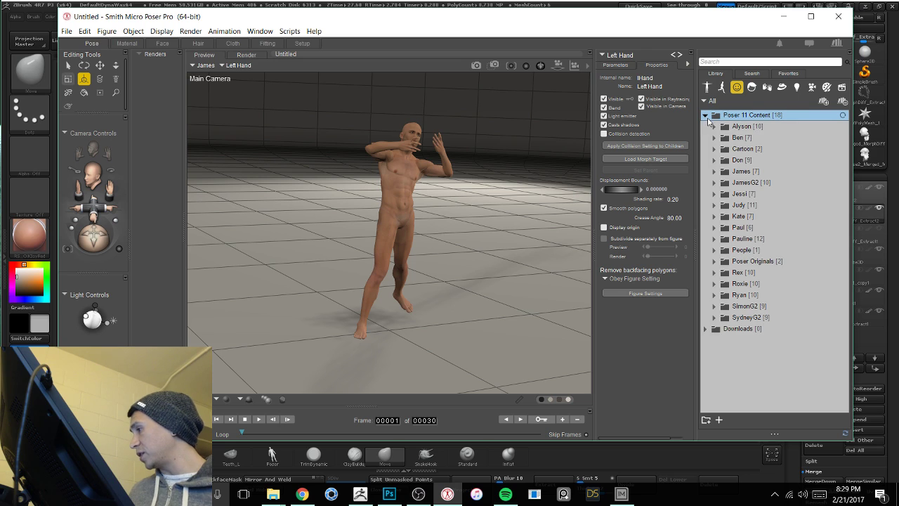
pyautogui.click(713, 171)
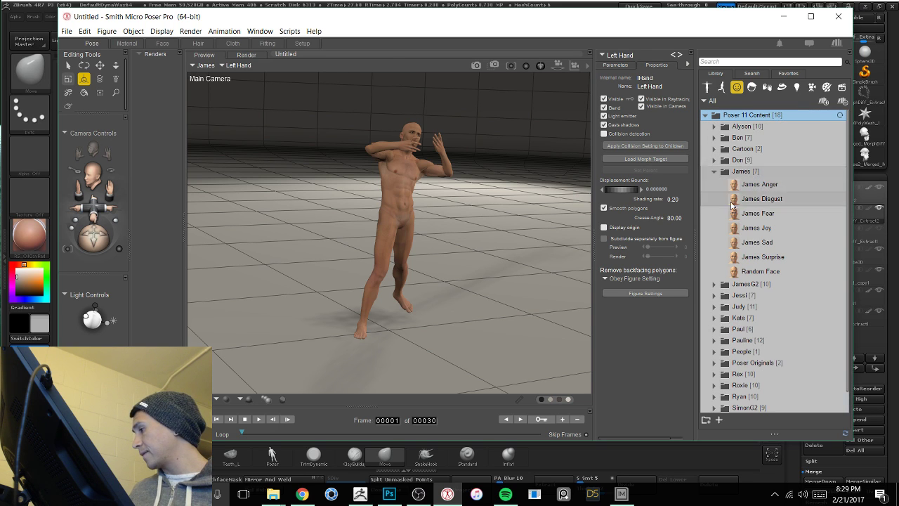
pyautogui.click(752, 216)
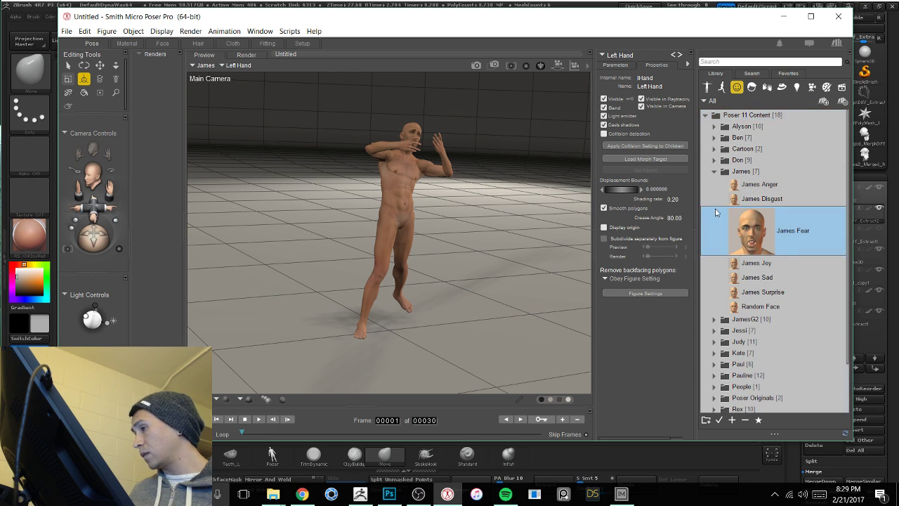
# Step: Swing the figure's right leg forward to widen the stride
pyautogui.keyDown('alt'); pyautogui.moveTo(484, 163); pyautogui.dragTo(469, 195); pyautogui.keyUp('alt')
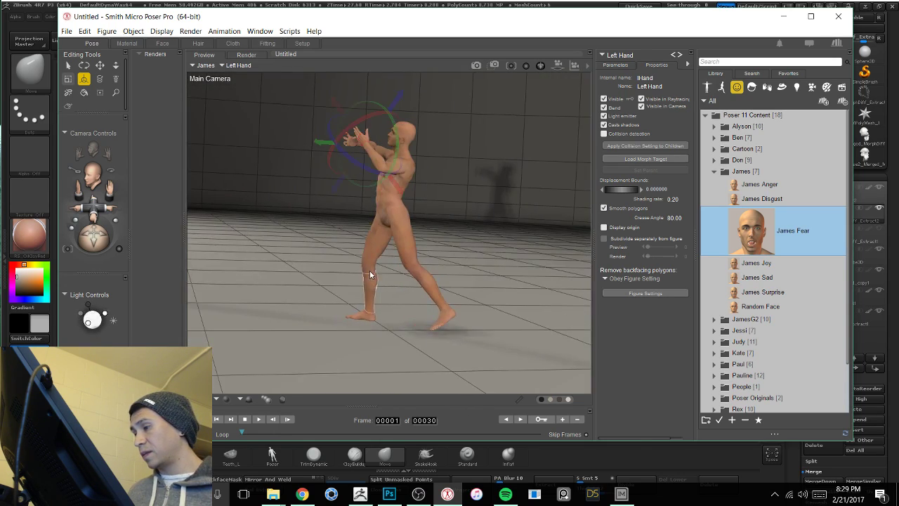
pyautogui.moveTo(373, 247); pyautogui.dragTo(355, 243)
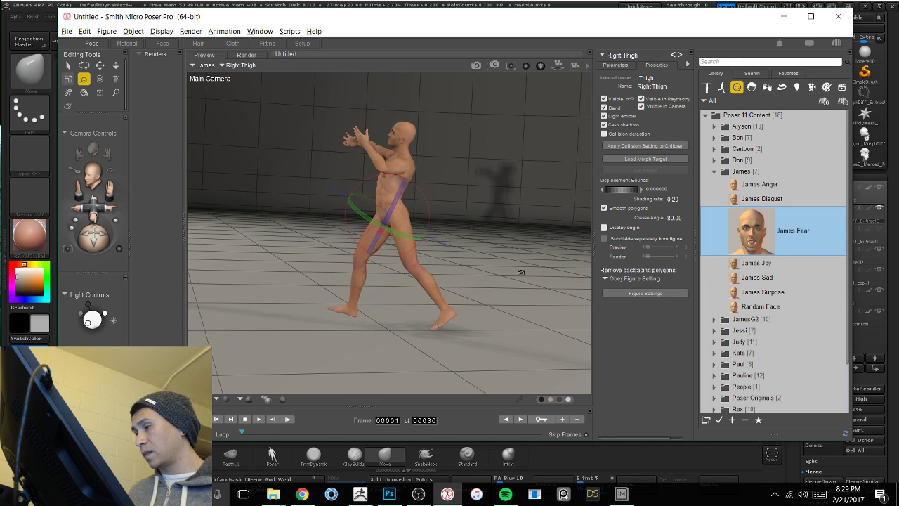
pyautogui.moveTo(521, 272)
pyautogui.mouseDown()
pyautogui.moveTo(584, 269)
pyautogui.moveTo(530, 263)
pyautogui.mouseUp()
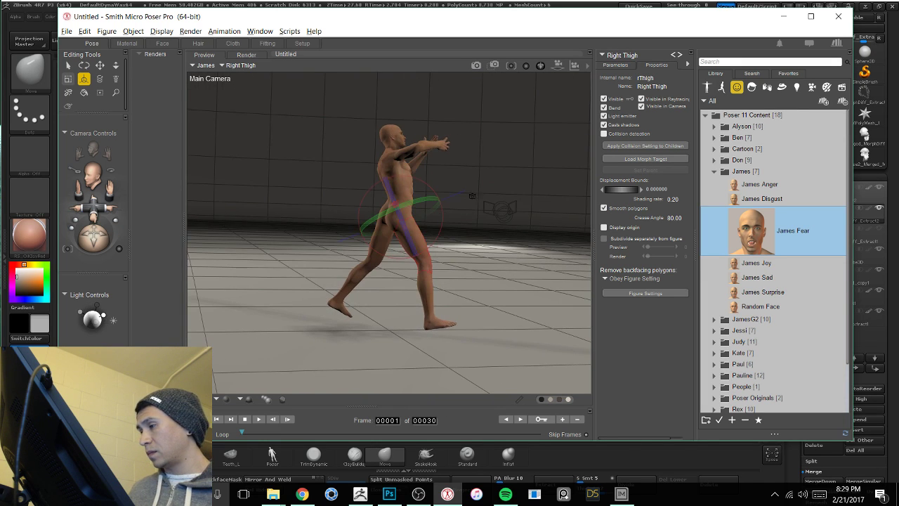
pyautogui.moveTo(472, 195); pyautogui.dragTo(495, 194)
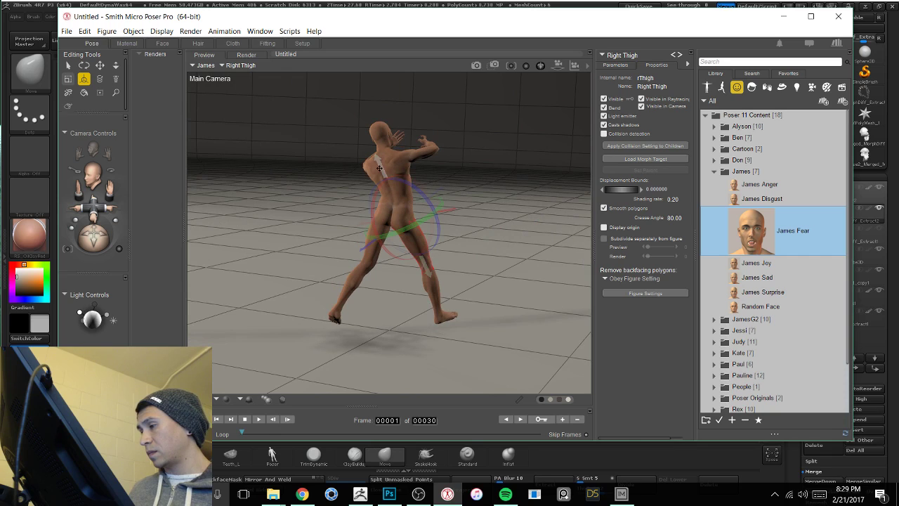
# Step: Try to rotate the figure's hip
pyautogui.click(379, 167)
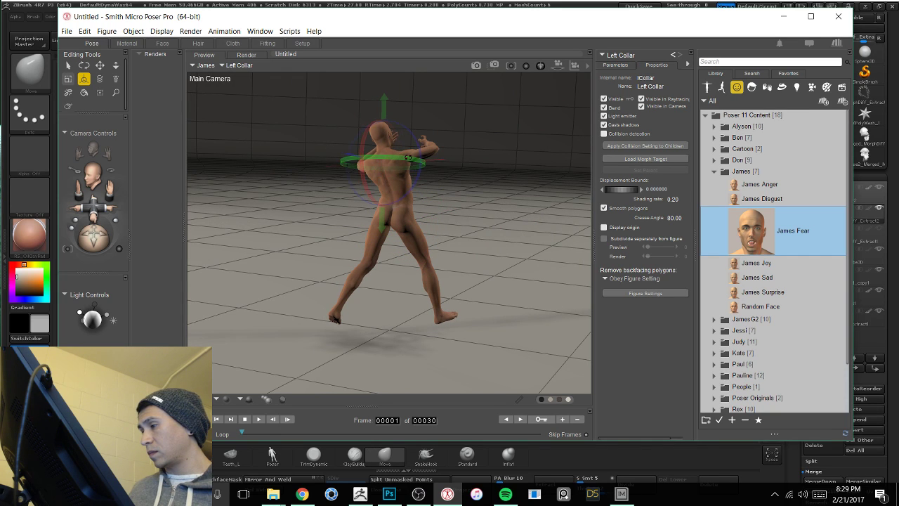
pyautogui.click(400, 210)
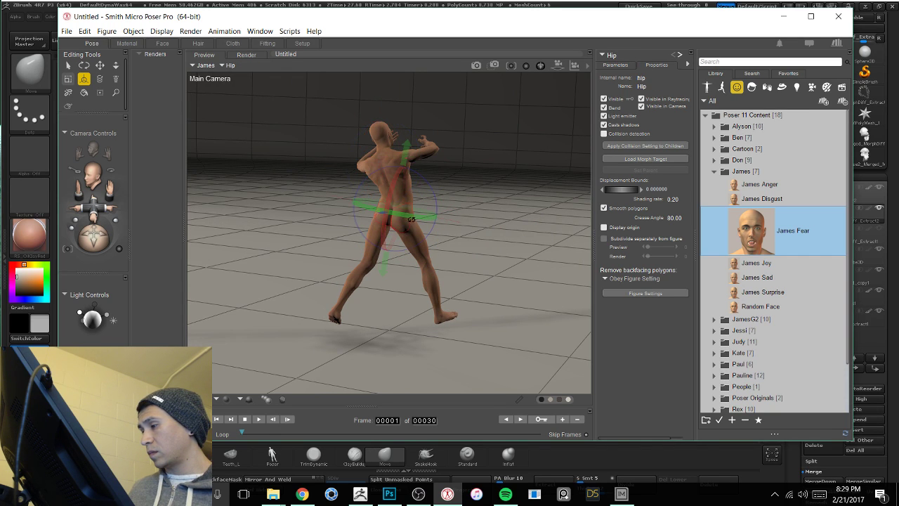
pyautogui.moveTo(410, 215); pyautogui.dragTo(400, 215)
pyautogui.hotkey('ctrl', 'z')
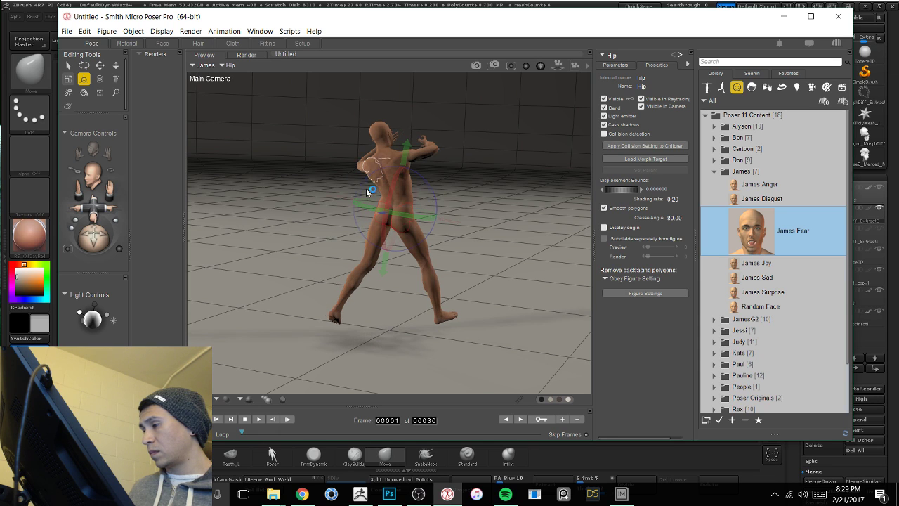
pyautogui.moveTo(315, 187); pyautogui.dragTo(330, 190)
pyautogui.hotkey('ctrl', 'z')
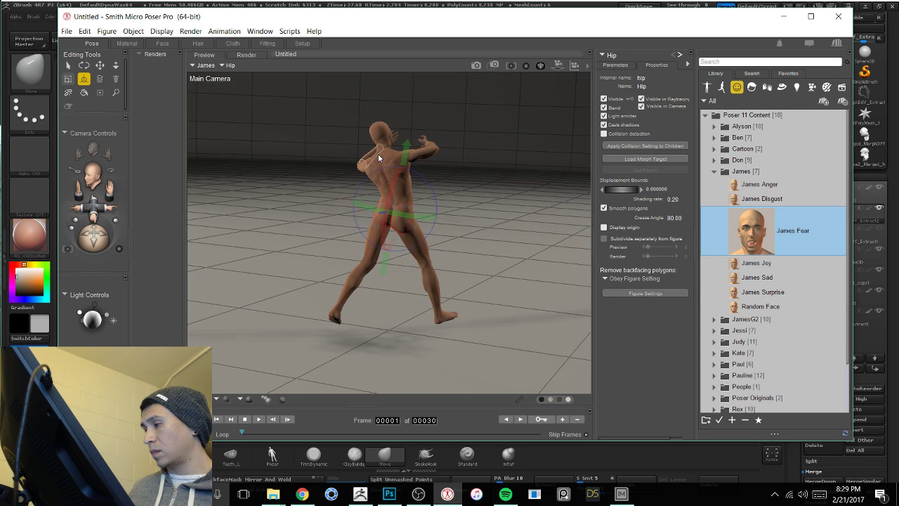
# Step: Twist the figure's chest sideways and turn the head slightly to adjust the upper-body pose
pyautogui.click(390, 164)
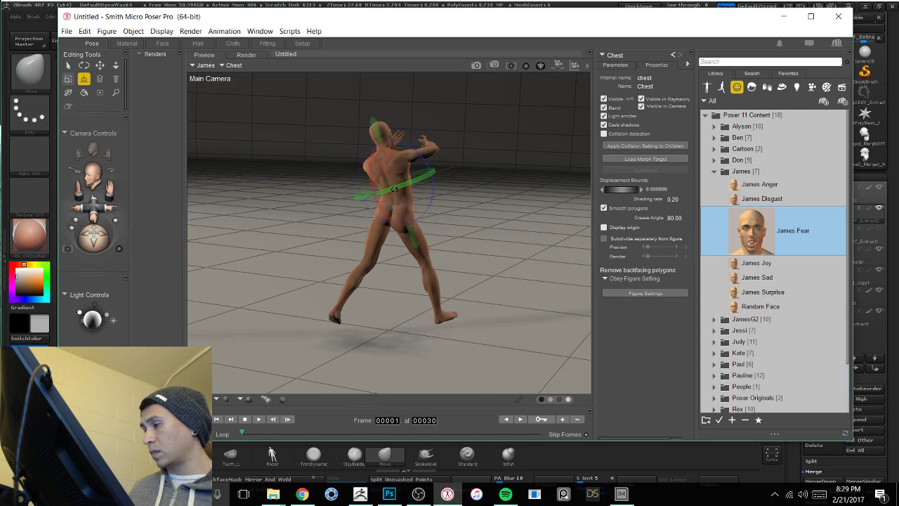
pyautogui.moveTo(395, 189); pyautogui.dragTo(416, 190)
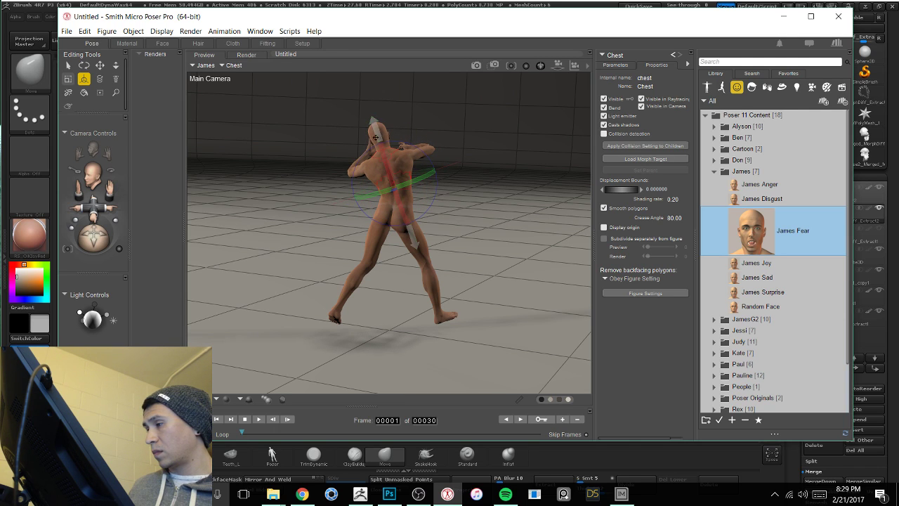
pyautogui.click(376, 133)
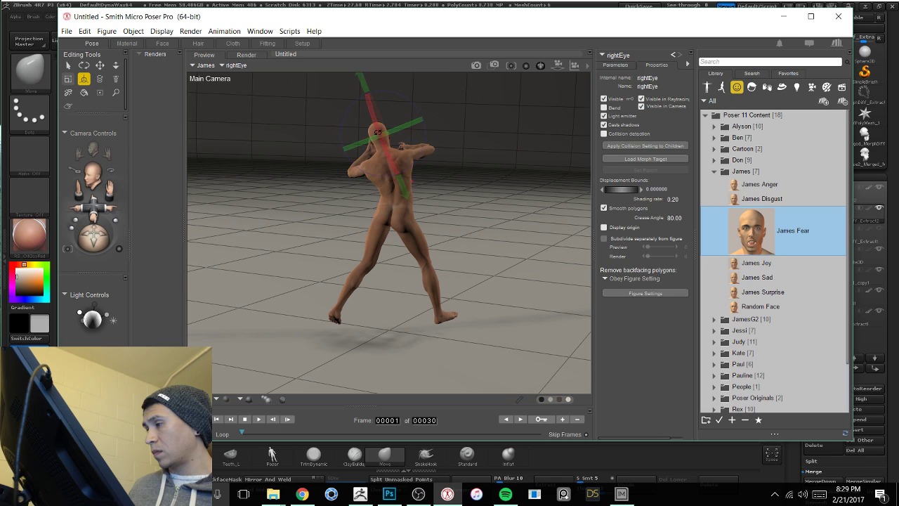
pyautogui.click(384, 165)
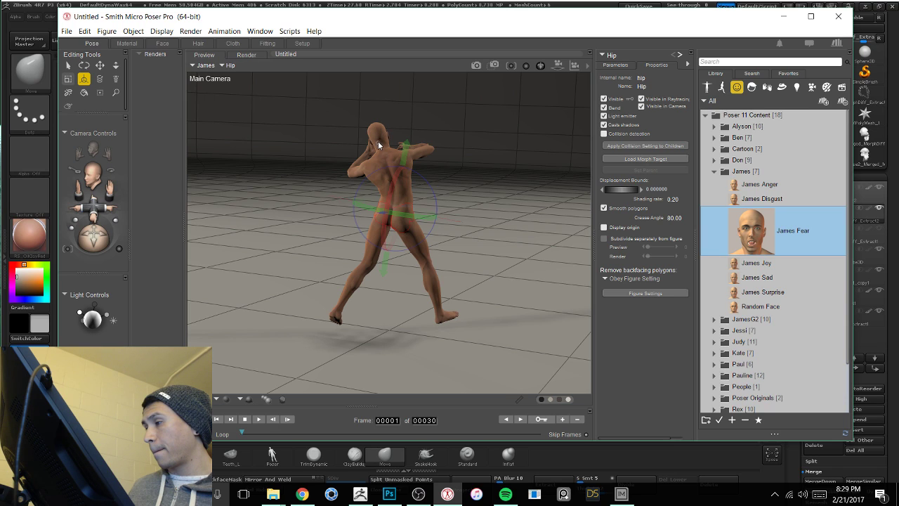
pyautogui.click(381, 132)
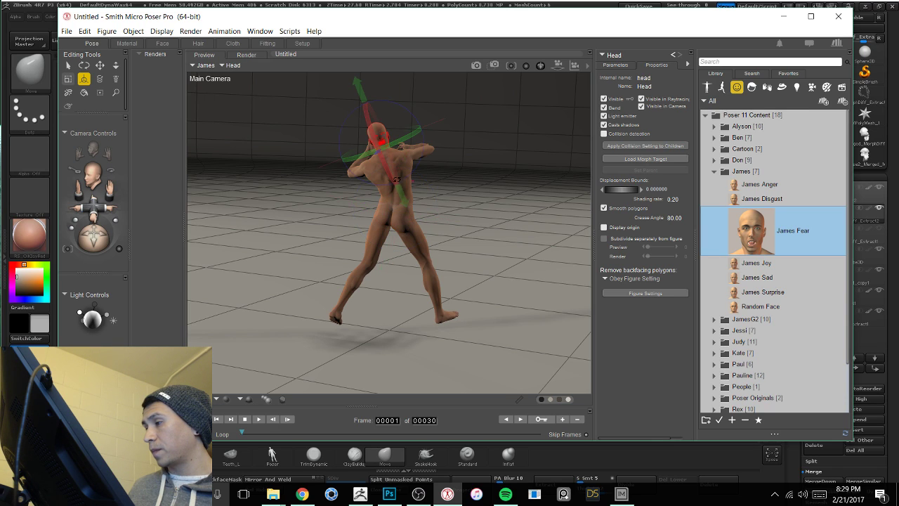
pyautogui.moveTo(396, 143); pyautogui.dragTo(386, 141)
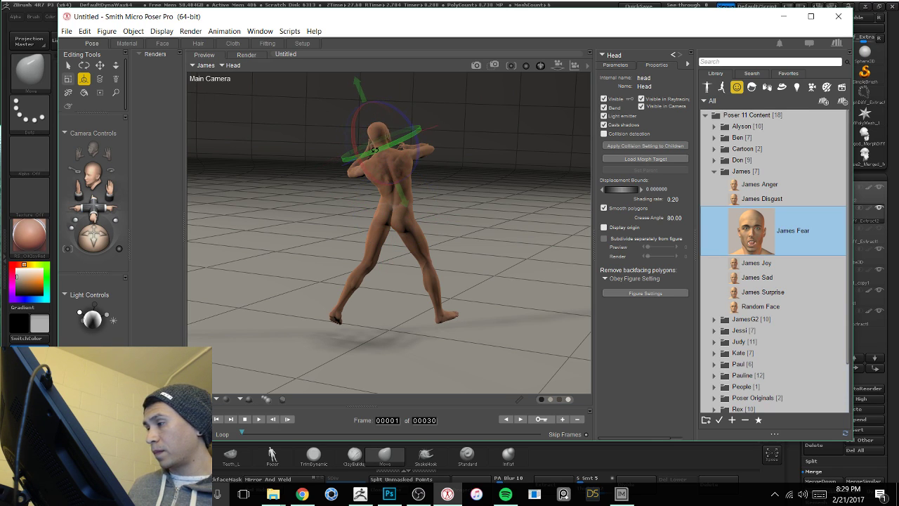
# Step: Swing the figure's right forearm outward, away from the head
pyautogui.moveTo(461, 137); pyautogui.dragTo(443, 177, button='middle')
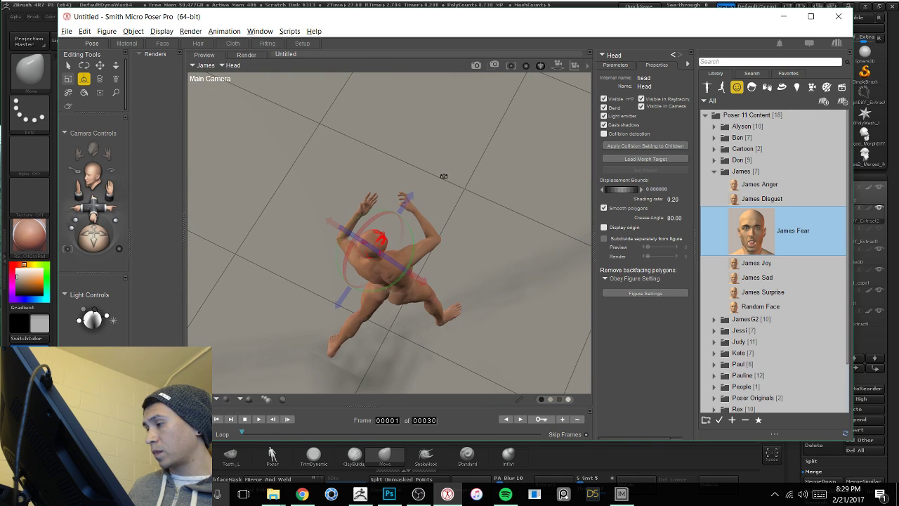
pyautogui.moveTo(423, 218); pyautogui.dragTo(487, 217)
pyautogui.click(429, 237)
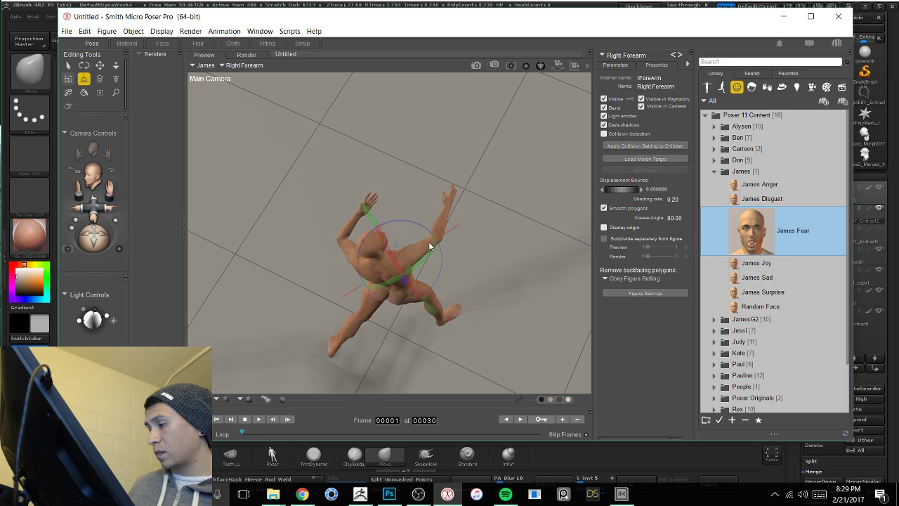
pyautogui.click(428, 240)
pyautogui.click(442, 221)
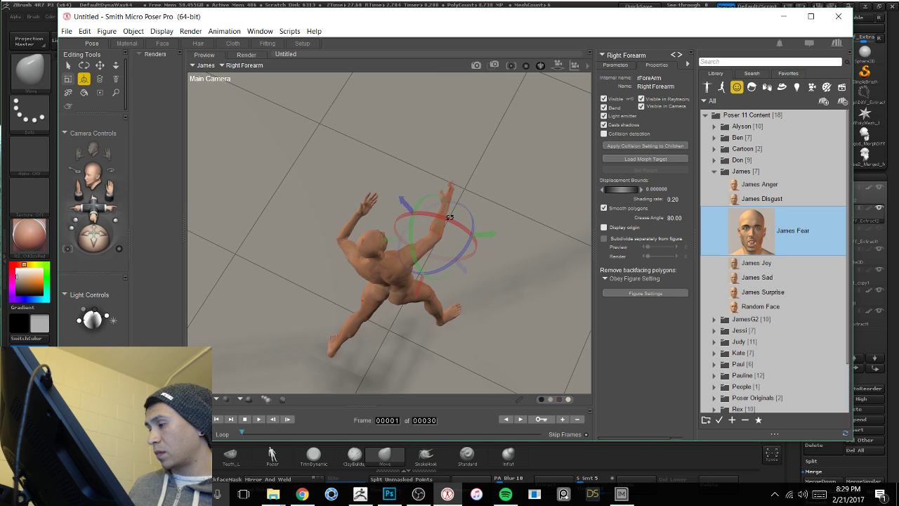
pyautogui.moveTo(507, 204); pyautogui.dragTo(453, 135)
pyautogui.moveTo(509, 181); pyautogui.dragTo(479, 185)
pyautogui.hotkey('ctrl', 'z')
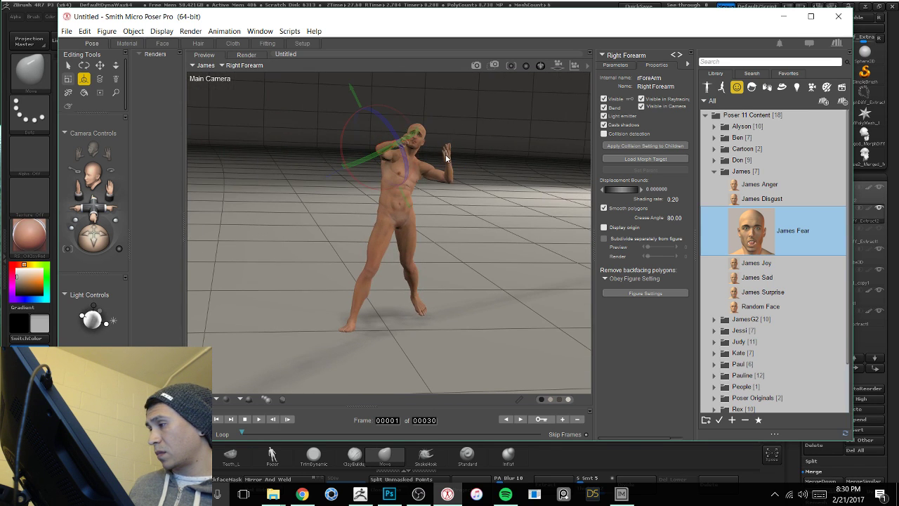
# Step: Adjust the rotation of the left hand and apply James's Grab hand pose to it
pyautogui.click(447, 160)
pyautogui.moveTo(477, 150); pyautogui.dragTo(482, 142)
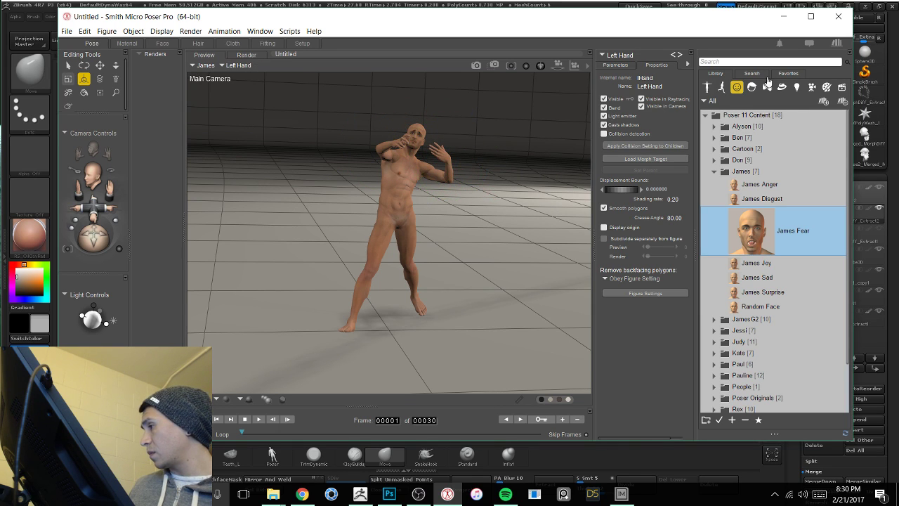
pyautogui.click(767, 85)
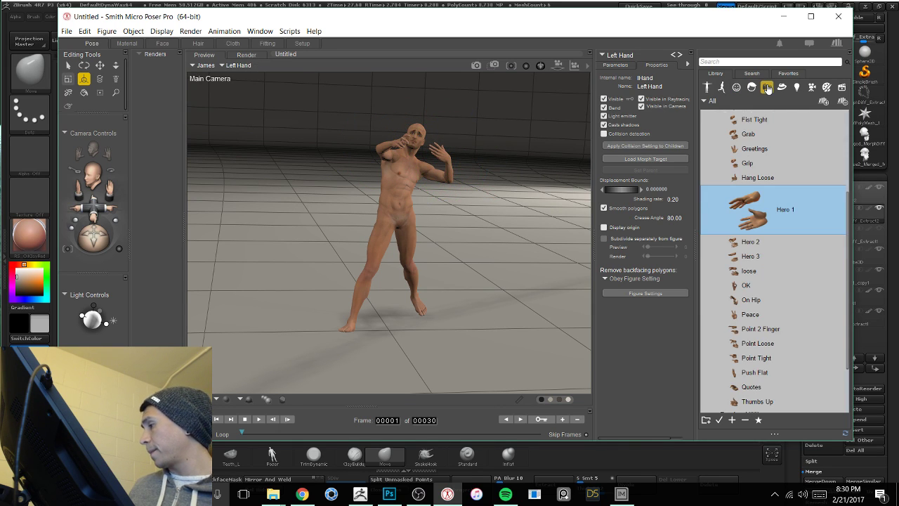
pyautogui.doubleClick(738, 138)
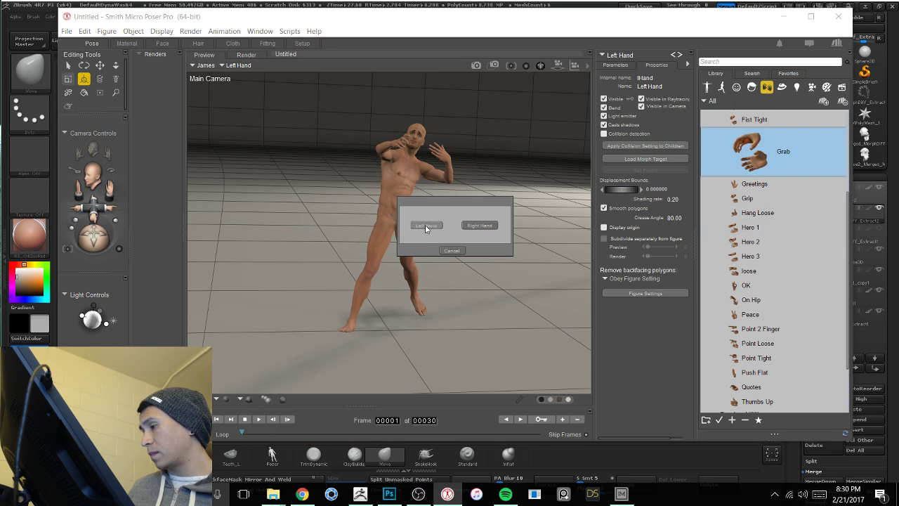
pyautogui.click(425, 225)
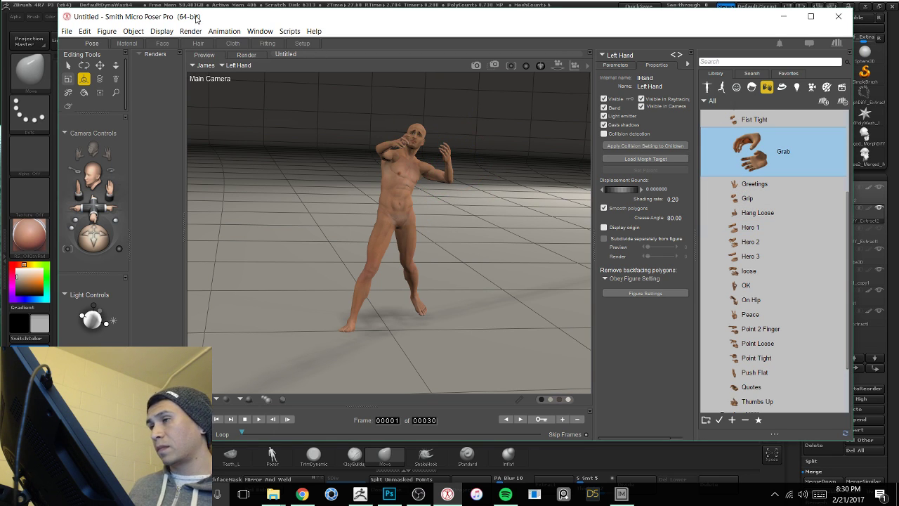
# Step: Adjust the figure's leg stance by moving the left leg outward
pyautogui.moveTo(426, 272)
pyautogui.keyDown('alt'); pyautogui.mouseDown()
pyautogui.moveTo(471, 281)
pyautogui.moveTo(379, 288)
pyautogui.moveTo(397, 271)
pyautogui.moveTo(418, 275)
pyautogui.mouseUp(); pyautogui.keyUp('alt')
pyautogui.click(365, 290)
pyautogui.moveTo(485, 295)
pyautogui.keyDown('alt'); pyautogui.mouseDown()
pyautogui.moveTo(458, 299)
pyautogui.moveTo(479, 298)
pyautogui.mouseUp(); pyautogui.keyUp('alt')
pyautogui.moveTo(480, 298); pyautogui.dragTo(492, 297, button='middle')
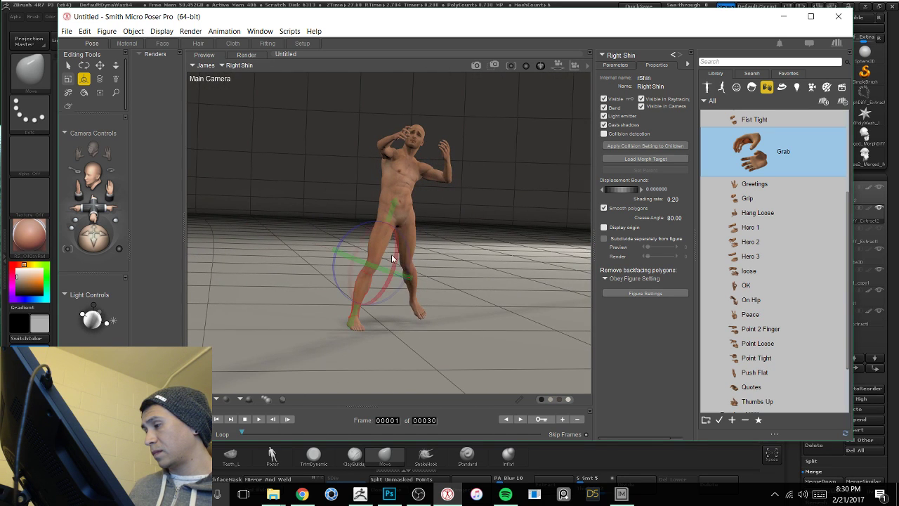
pyautogui.moveTo(406, 233); pyautogui.dragTo(415, 236)
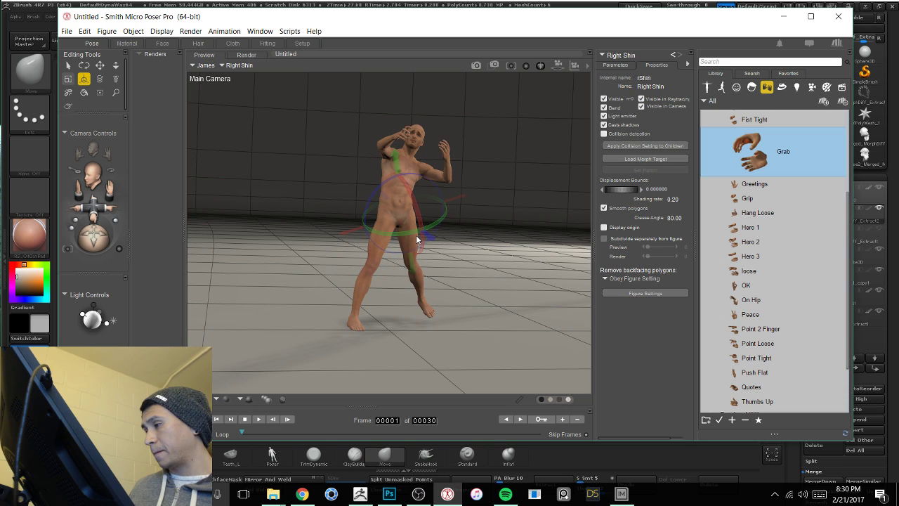
# Step: Refine the figure's leg stance by adjusting the left thigh and the right shin
pyautogui.click(416, 235)
pyautogui.moveTo(476, 236); pyautogui.dragTo(424, 238)
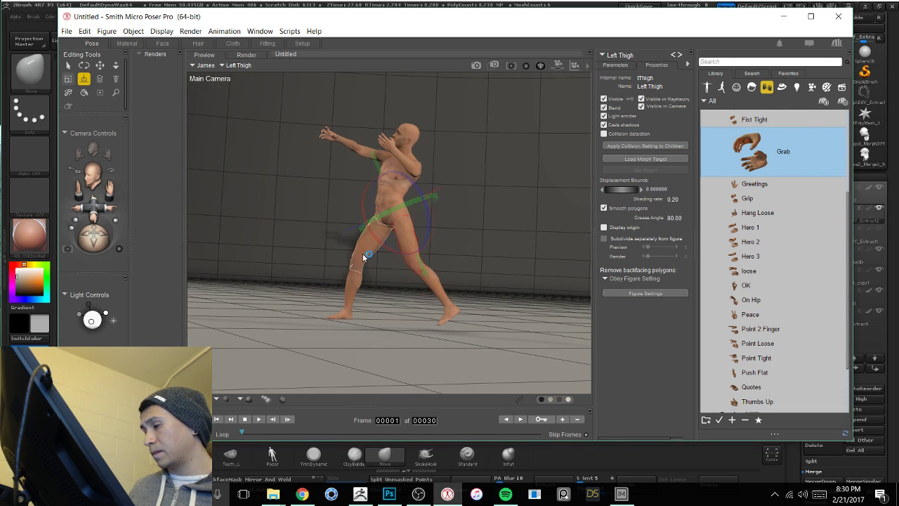
pyautogui.moveTo(363, 255); pyautogui.dragTo(354, 236)
pyautogui.moveTo(350, 274); pyautogui.dragTo(374, 277)
pyautogui.moveTo(473, 240); pyautogui.dragTo(507, 245)
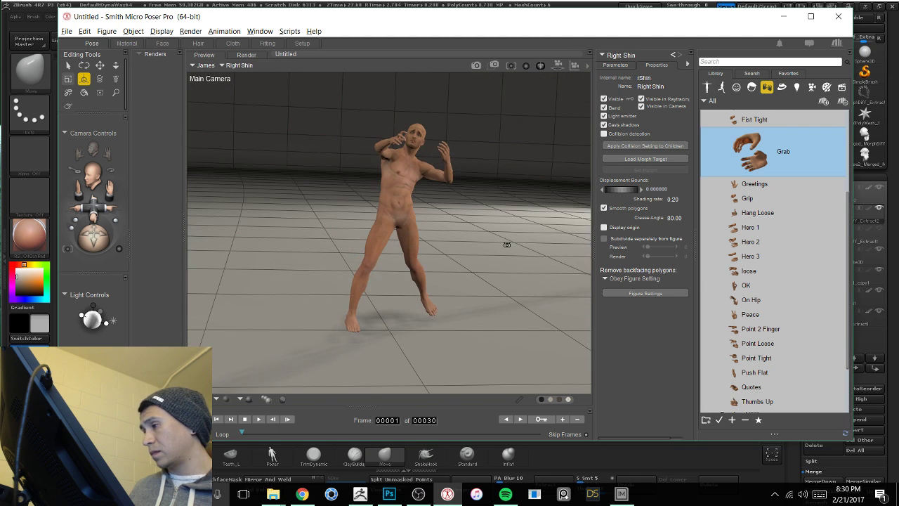
# Step: Send the James figure to ZBrush through GoZ with Export Posed enabled and polygon grouping by Material
pyautogui.click(106, 31)
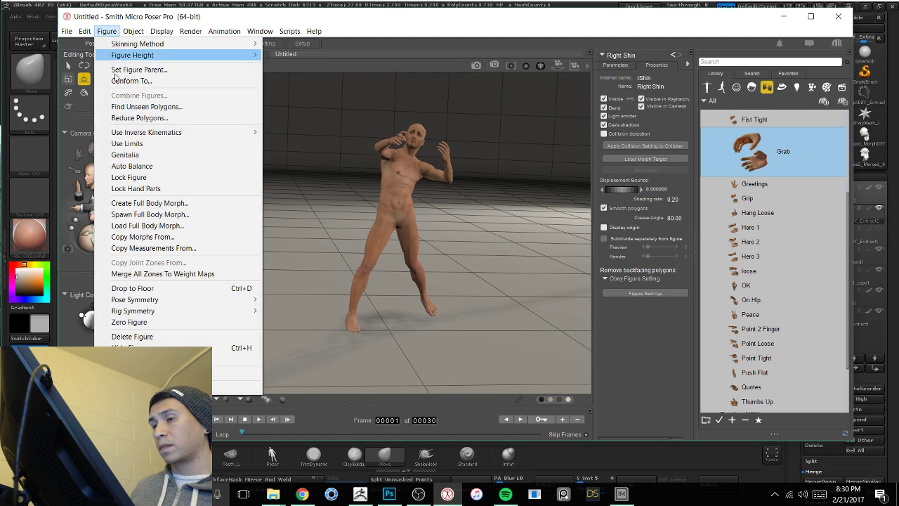
pyautogui.click(252, 387)
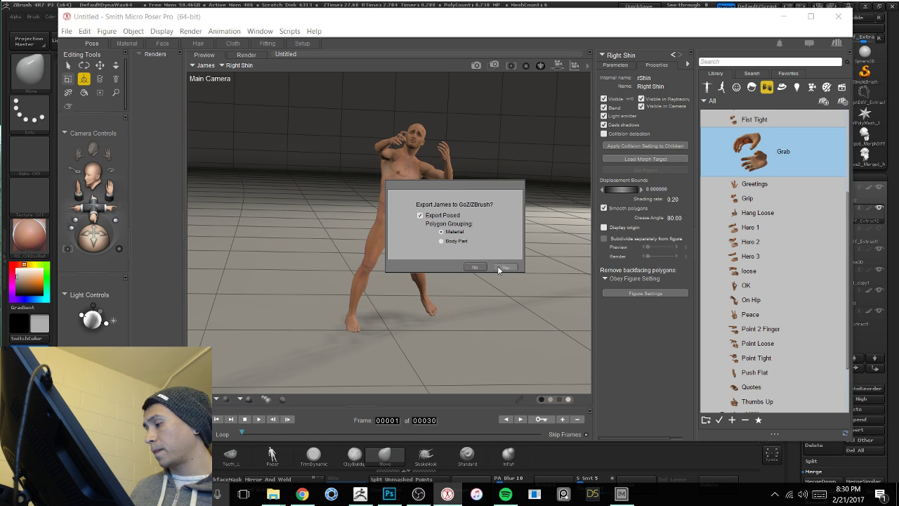
pyautogui.click(498, 266)
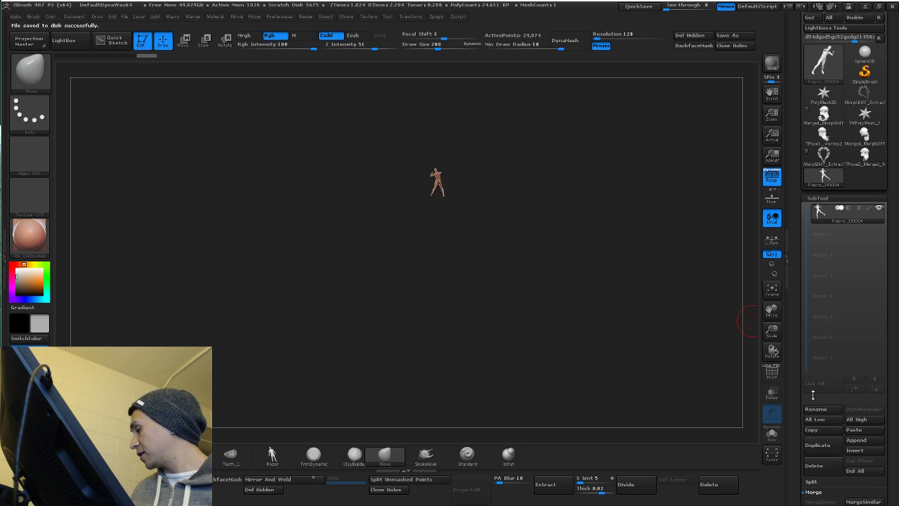
# Step: Enlarge the imported figure with the Size deformation
pyautogui.moveTo(813, 394)
pyautogui.mouseDown()
pyautogui.moveTo(788, 367)
pyautogui.moveTo(790, 302)
pyautogui.mouseUp()
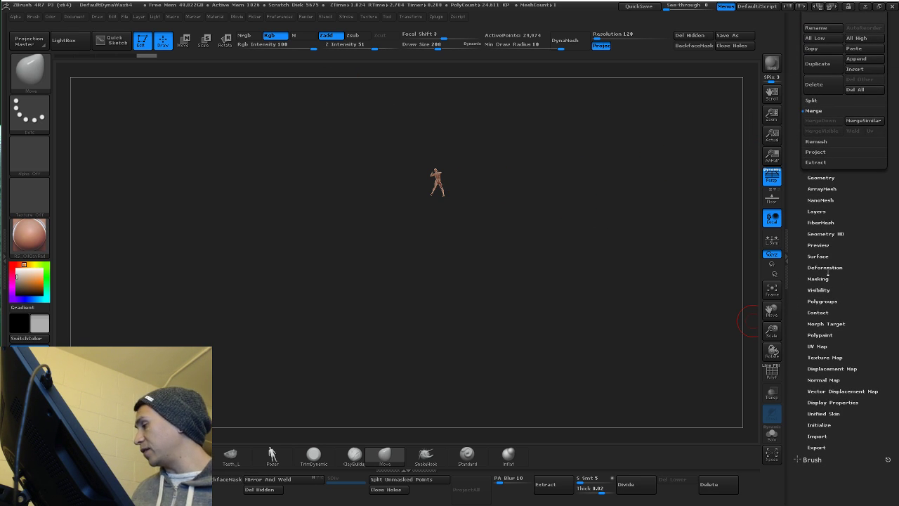
pyautogui.click(825, 266)
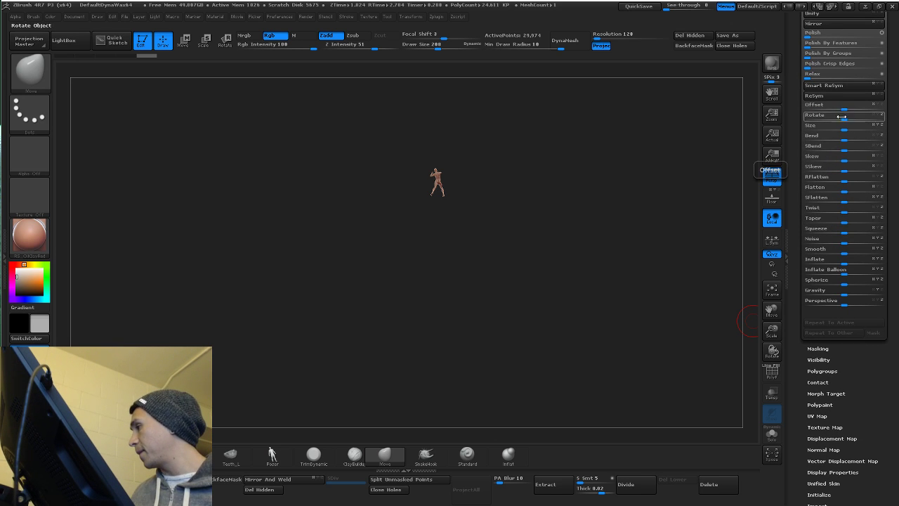
pyautogui.moveTo(845, 131); pyautogui.dragTo(882, 131)
# Step: Switch to the merged creature scene tool and insert the posed figure as a new subtool
pyautogui.scroll(10, 807, 211)
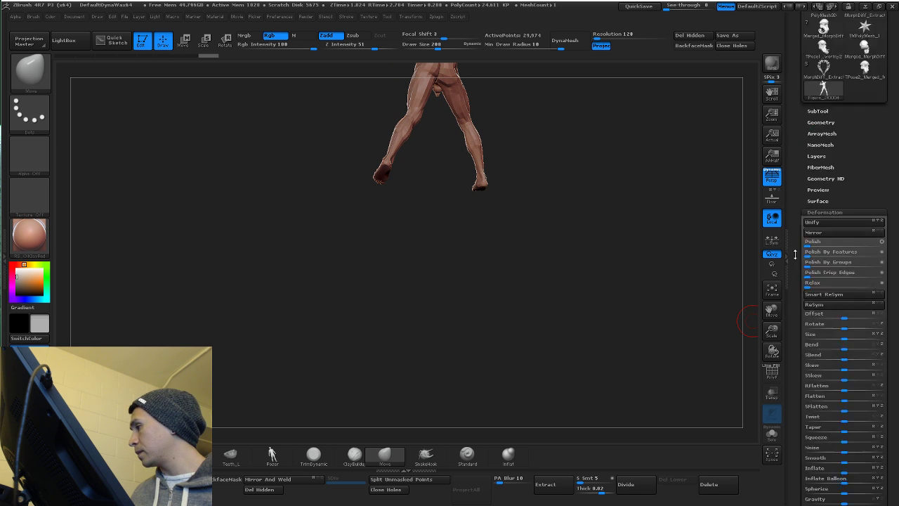
pyautogui.click(823, 169)
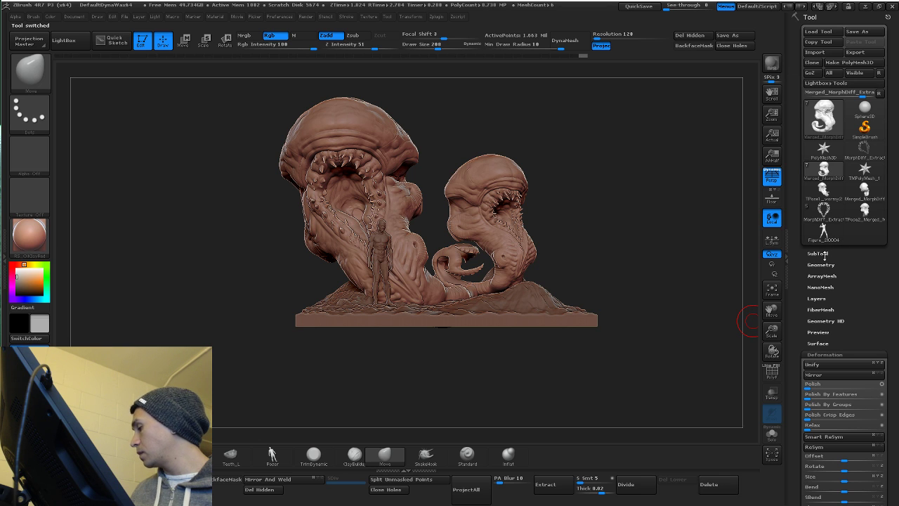
pyautogui.click(818, 253)
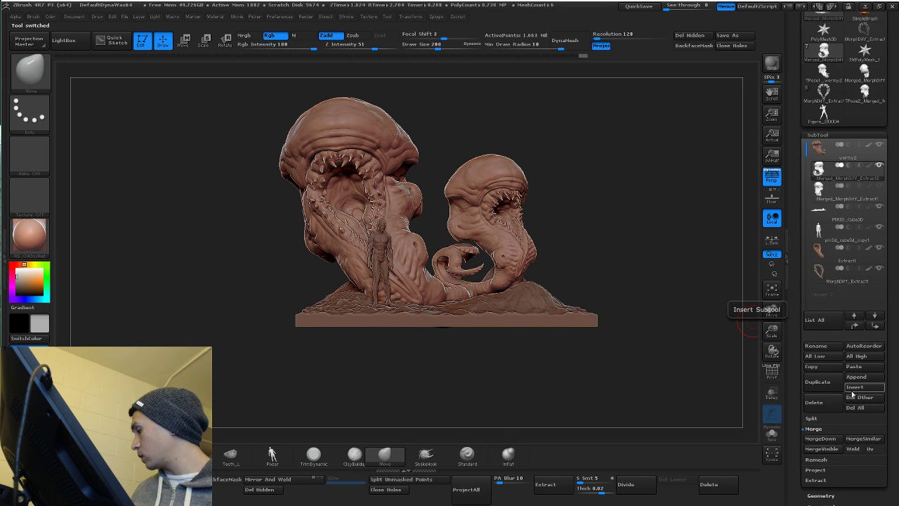
pyautogui.click(855, 387)
pyautogui.click(525, 282)
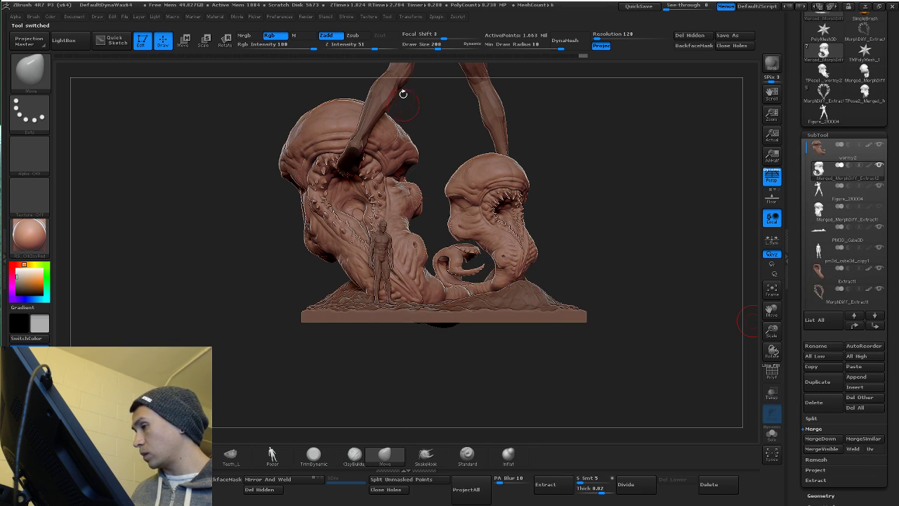
# Step: Select the inserted figure subtool, shrink it with the Size deformation to suit the creatures, and turn off perspective
pyautogui.click(819, 189)
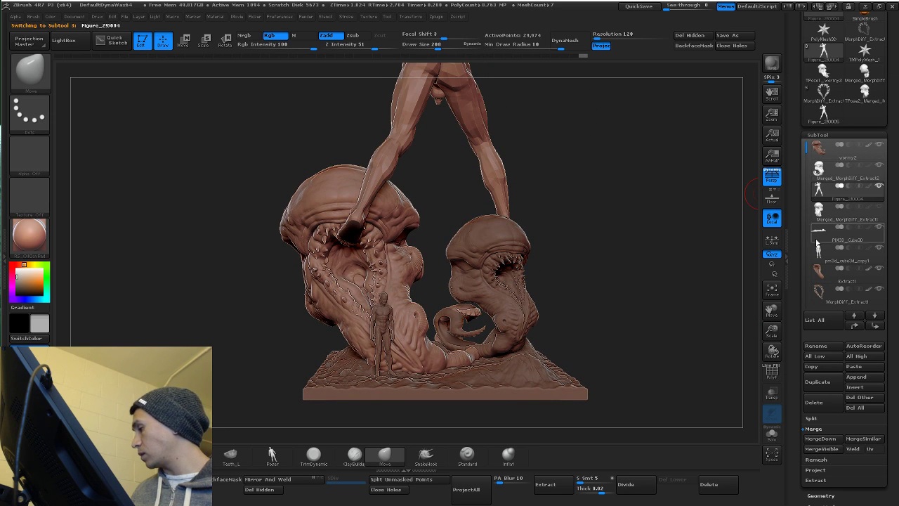
pyautogui.moveTo(801, 293); pyautogui.dragTo(801, 210)
pyautogui.click(824, 341)
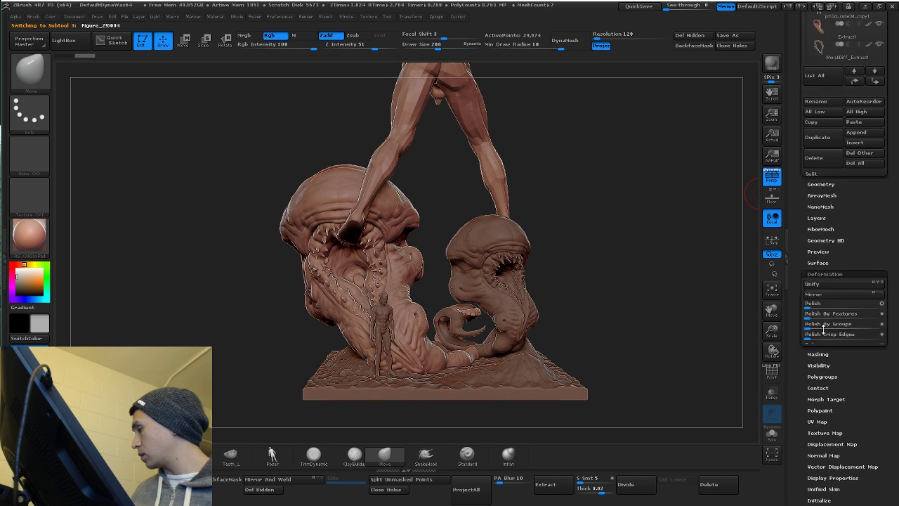
pyautogui.moveTo(846, 125); pyautogui.dragTo(811, 130)
pyautogui.click(778, 182)
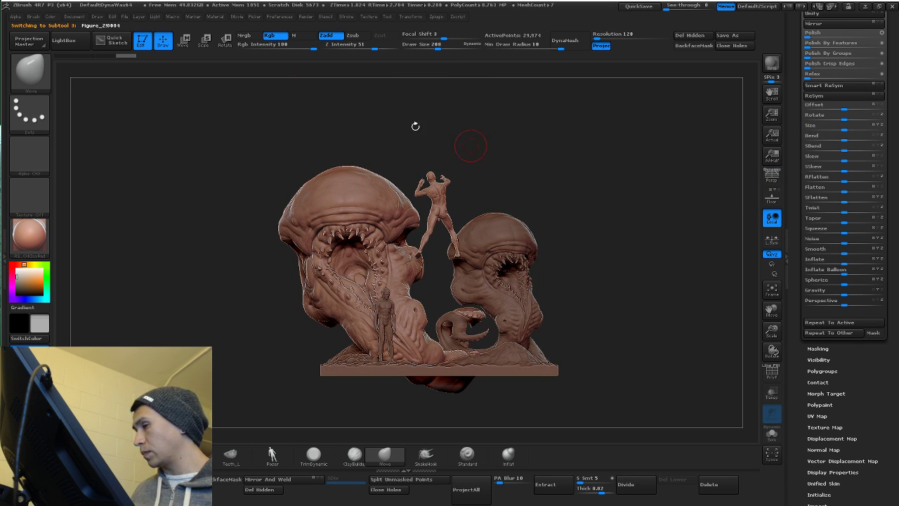
# Step: Move the posed figure down to the level of the base, in front of the creatures
pyautogui.click(184, 40)
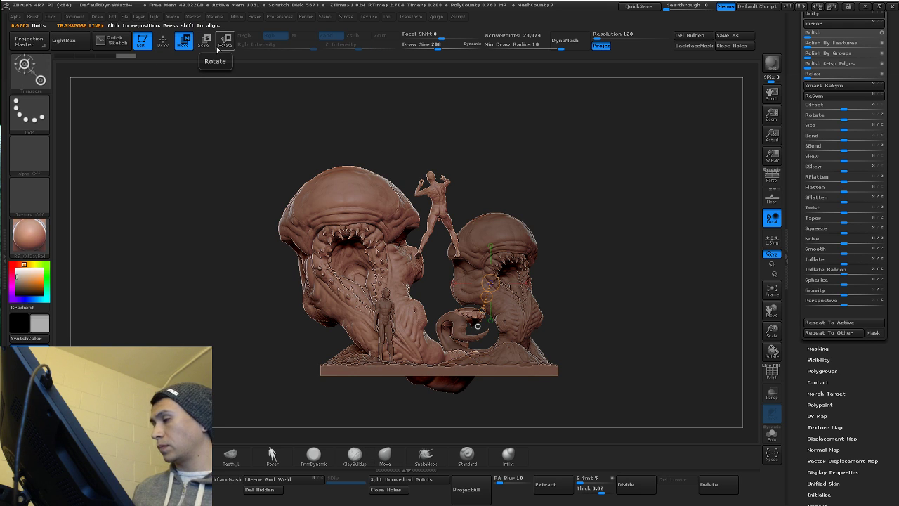
pyautogui.moveTo(487, 133)
pyautogui.mouseDown()
pyautogui.moveTo(505, 217)
pyautogui.moveTo(488, 81)
pyautogui.mouseUp()
pyautogui.keyDown('shift'); pyautogui.moveTo(457, 250); pyautogui.dragTo(458, 164); pyautogui.keyUp('shift')
pyautogui.keyDown('shift'); pyautogui.moveTo(458, 205); pyautogui.dragTo(462, 344); pyautogui.keyUp('shift')
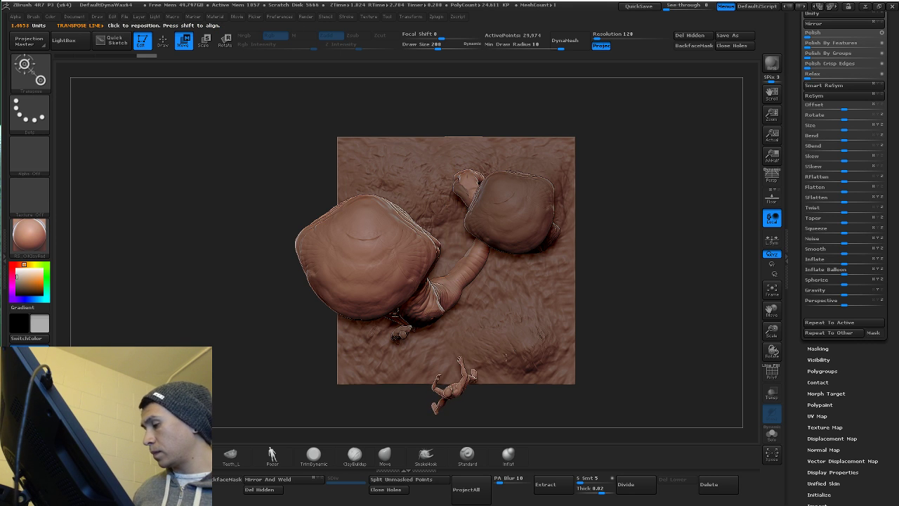
pyautogui.moveTo(474, 432)
pyautogui.keyDown('alt'); pyautogui.mouseDown()
pyautogui.moveTo(490, 240)
pyautogui.moveTo(459, 211)
pyautogui.moveTo(457, 136)
pyautogui.mouseUp(); pyautogui.keyUp('alt')
pyautogui.moveTo(458, 182)
pyautogui.keyDown('shift'); pyautogui.mouseDown()
pyautogui.moveTo(457, 292)
pyautogui.moveTo(457, 118)
pyautogui.mouseUp(); pyautogui.keyUp('shift')
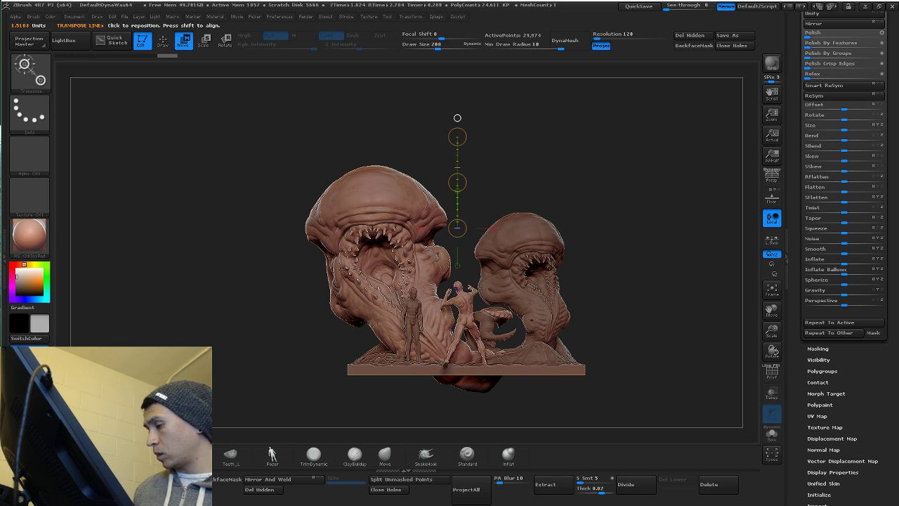
# Step: Shift the figure sideways toward the large creature and mirror it to the opposite side of the scene
pyautogui.keyDown('shift'); pyautogui.moveTo(462, 314); pyautogui.dragTo(580, 314); pyautogui.keyUp('shift')
pyautogui.moveTo(512, 314)
pyautogui.keyDown('shift'); pyautogui.mouseDown()
pyautogui.moveTo(530, 314)
pyautogui.moveTo(479, 315)
pyautogui.mouseUp(); pyautogui.keyUp('shift')
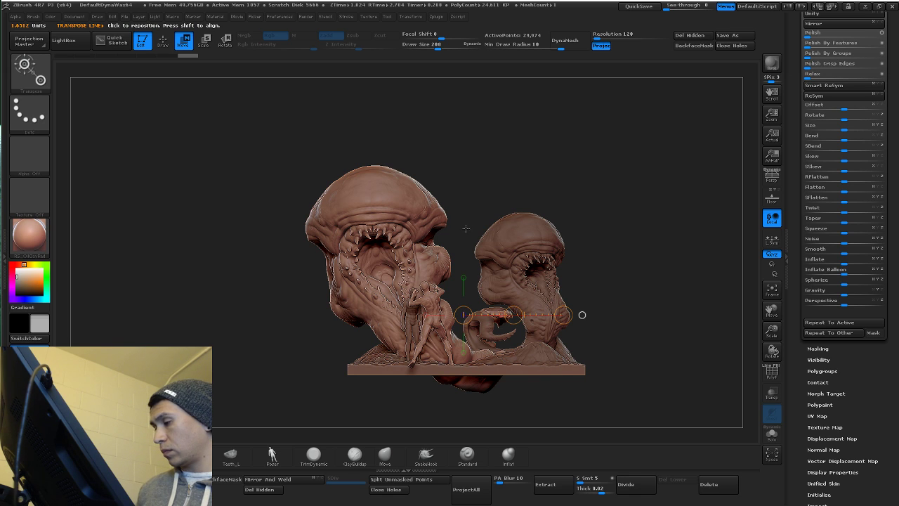
pyautogui.hotkey('ctrl', 'z')
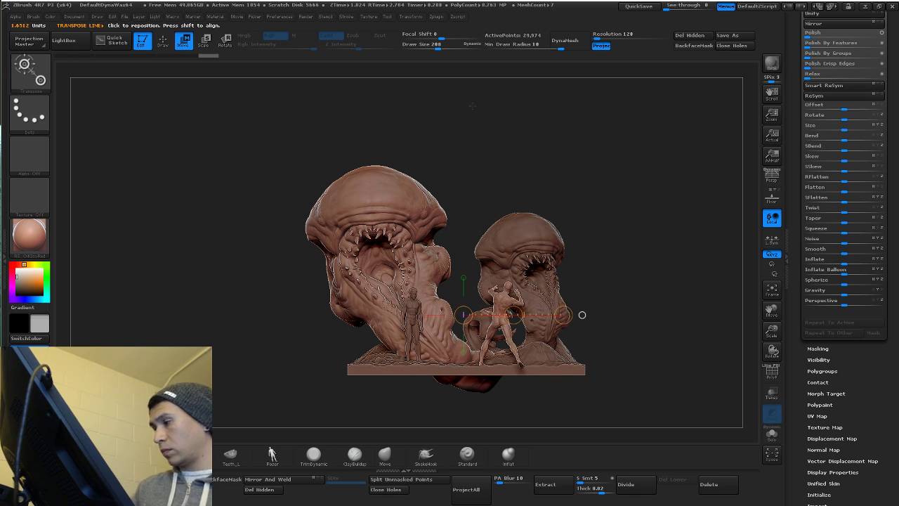
# Step: Rotate the figure about its vertical axis from the top view to change the direction it faces
pyautogui.moveTo(472, 106); pyautogui.dragTo(456, 182)
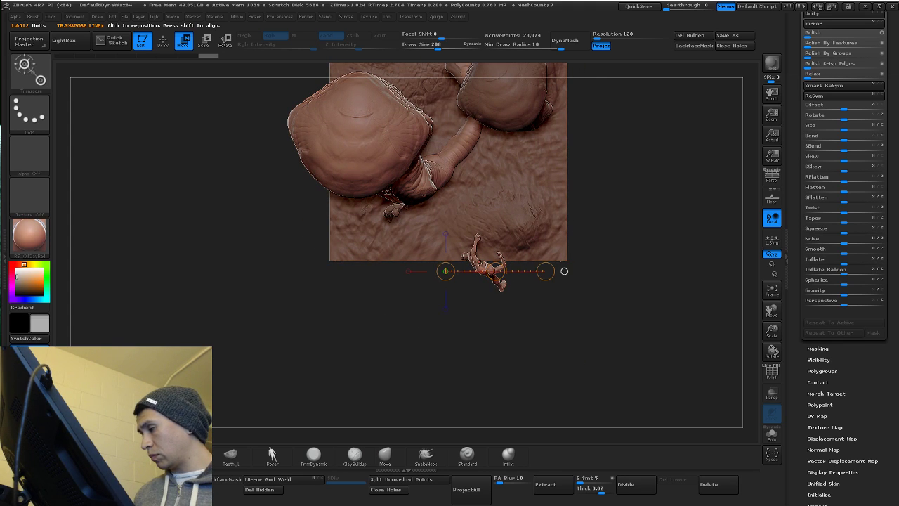
pyautogui.moveTo(564, 271)
pyautogui.mouseDown()
pyautogui.moveTo(564, 330)
pyautogui.moveTo(557, 299)
pyautogui.moveTo(576, 299)
pyautogui.mouseUp()
pyautogui.click(225, 40)
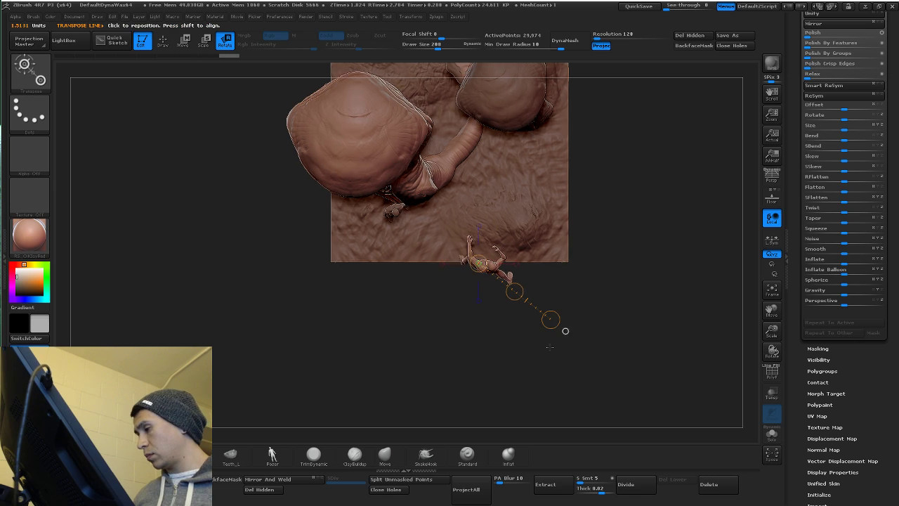
pyautogui.moveTo(493, 346)
pyautogui.mouseDown()
pyautogui.moveTo(552, 359)
pyautogui.moveTo(519, 336)
pyautogui.moveTo(568, 326)
pyautogui.mouseUp()
# Step: Slide the rotated figure sideways toward the middle of the base
pyautogui.click(183, 43)
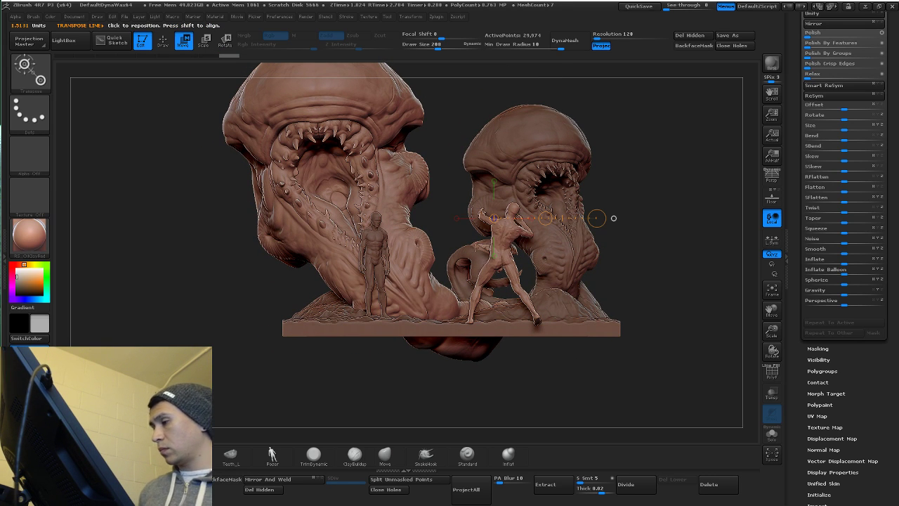
pyautogui.moveTo(499, 267)
pyautogui.keyDown('shift'); pyautogui.mouseDown()
pyautogui.moveTo(606, 267)
pyautogui.moveTo(482, 270)
pyautogui.mouseUp(); pyautogui.keyUp('shift')
pyautogui.moveTo(528, 341)
pyautogui.keyDown('alt'); pyautogui.mouseDown()
pyautogui.moveTo(494, 358)
pyautogui.moveTo(495, 377)
pyautogui.moveTo(506, 351)
pyautogui.moveTo(562, 314)
pyautogui.mouseUp(); pyautogui.keyUp('alt')
# Step: Select the wormy2 subtool and push the large creature's underside up into the base with the Move brush at a draw size of about 870
pyautogui.keyDown('alt'); pyautogui.click(570, 288); pyautogui.keyUp('alt')
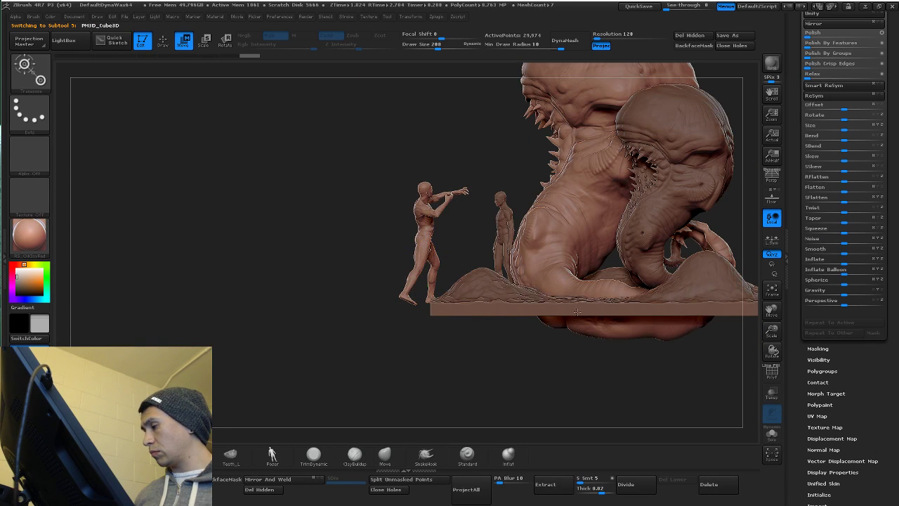
pyautogui.keyDown('alt'); pyautogui.moveTo(575, 348); pyautogui.dragTo(506, 355); pyautogui.keyUp('alt')
pyautogui.press('space')
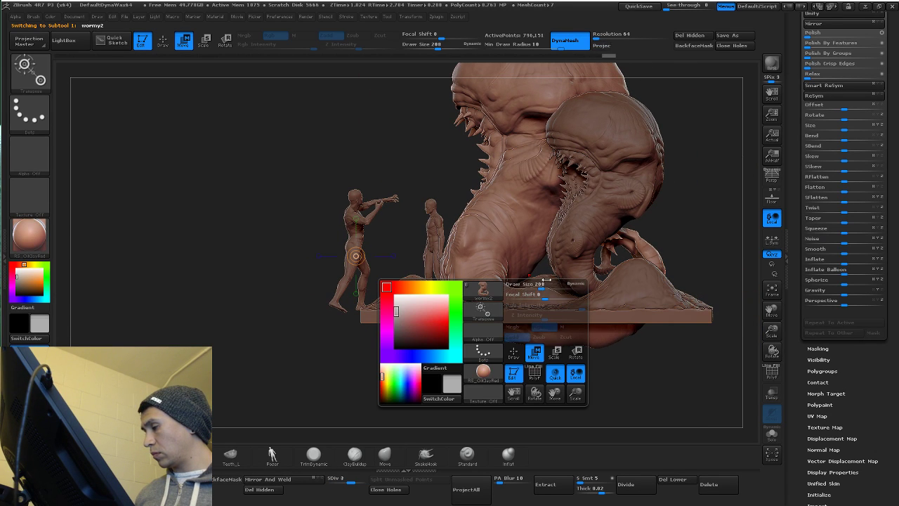
pyautogui.press('q')
pyautogui.click(384, 455)
pyautogui.press('space')
pyautogui.click(544, 285)
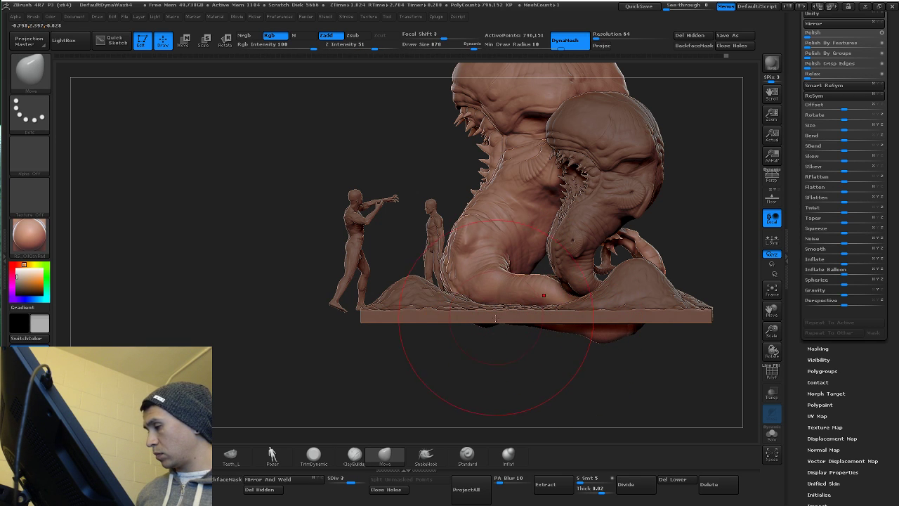
pyautogui.moveTo(549, 317)
pyautogui.mouseDown()
pyautogui.moveTo(578, 290)
pyautogui.moveTo(611, 302)
pyautogui.moveTo(691, 255)
pyautogui.moveTo(694, 263)
pyautogui.moveTo(621, 276)
pyautogui.moveTo(600, 262)
pyautogui.moveTo(563, 265)
pyautogui.mouseUp()
pyautogui.press('space')
pyautogui.moveTo(635, 260)
pyautogui.keyDown('alt'); pyautogui.mouseDown()
pyautogui.moveTo(630, 280)
pyautogui.moveTo(614, 289)
pyautogui.mouseUp(); pyautogui.keyUp('alt')
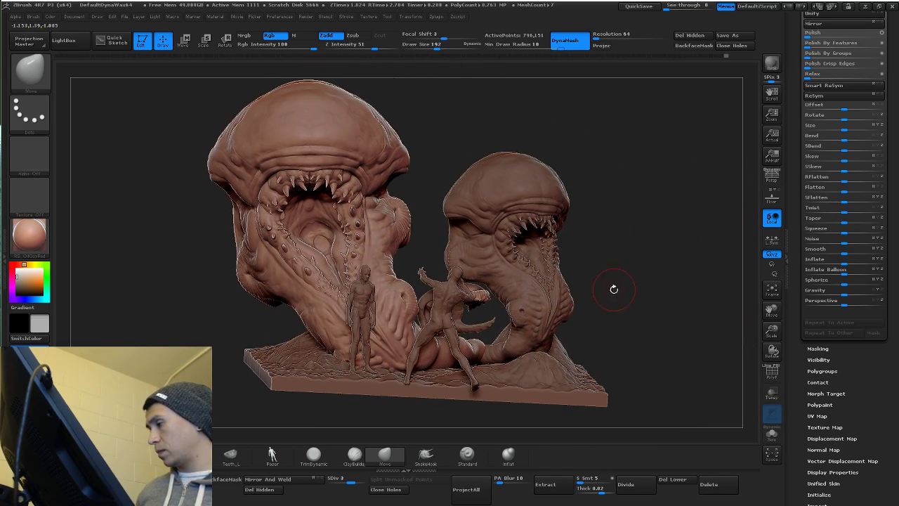
pyautogui.moveTo(612, 323)
pyautogui.mouseDown()
pyautogui.moveTo(592, 333)
pyautogui.moveTo(588, 315)
pyautogui.moveTo(528, 333)
pyautogui.mouseUp()
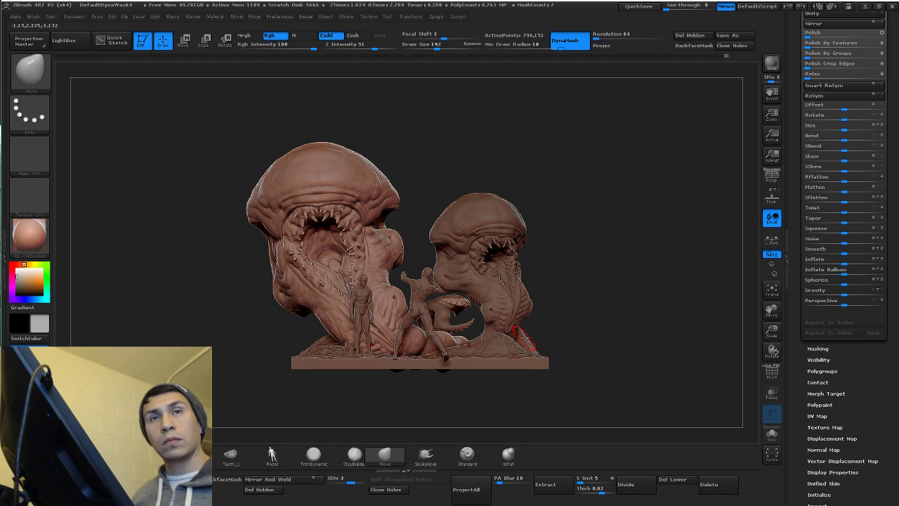
# Step: Select the PM3D_Cube3D base, scale it up and reposition it beneath the creatures and figures
pyautogui.keyDown('alt'); pyautogui.click(524, 363); pyautogui.keyUp('alt')
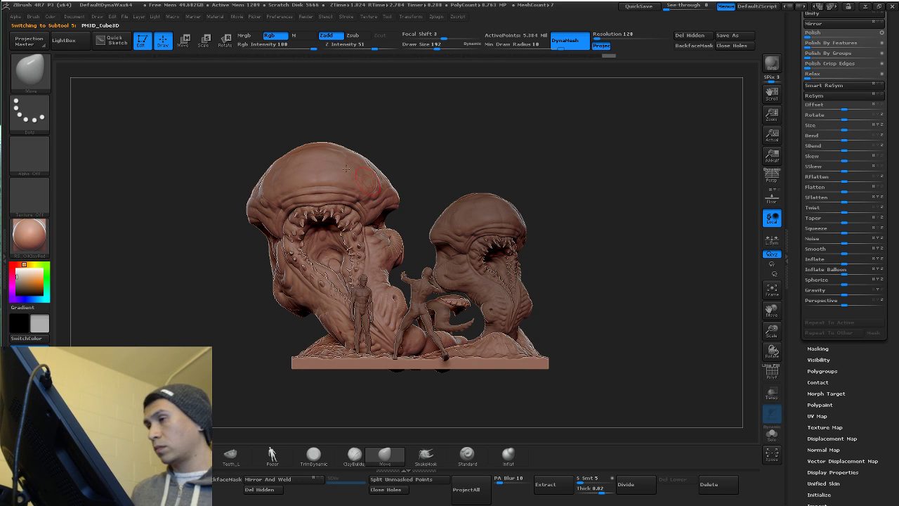
pyautogui.click(184, 40)
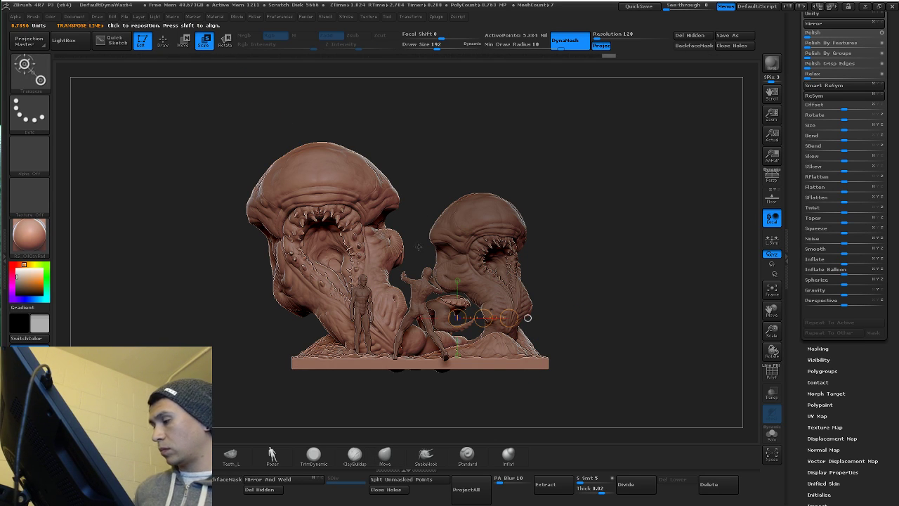
pyautogui.moveTo(510, 359); pyautogui.dragTo(510, 320)
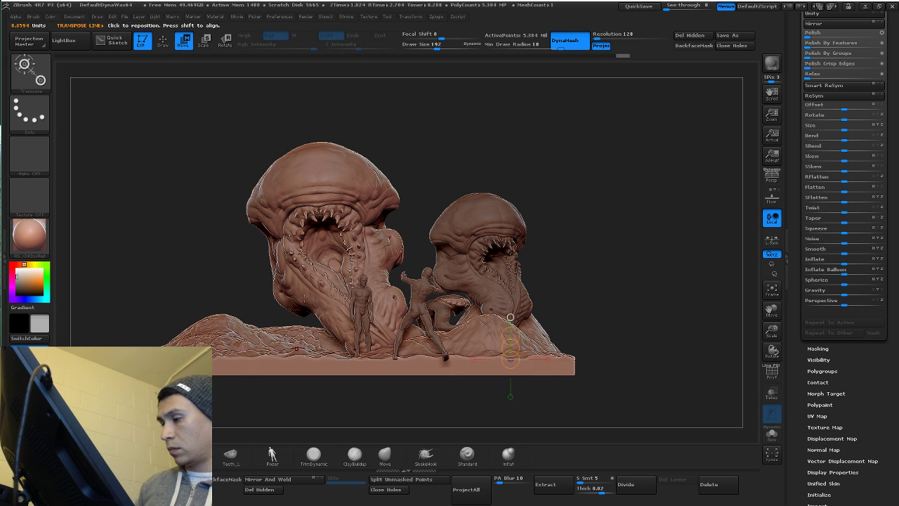
pyautogui.moveTo(510, 359)
pyautogui.mouseDown()
pyautogui.moveTo(638, 290)
pyautogui.moveTo(521, 386)
pyautogui.mouseUp()
pyautogui.moveTo(532, 347)
pyautogui.keyDown('shift'); pyautogui.mouseDown()
pyautogui.moveTo(597, 348)
pyautogui.moveTo(438, 351)
pyautogui.mouseUp(); pyautogui.keyUp('shift')
pyautogui.moveTo(580, 232); pyautogui.dragTo(626, 240)
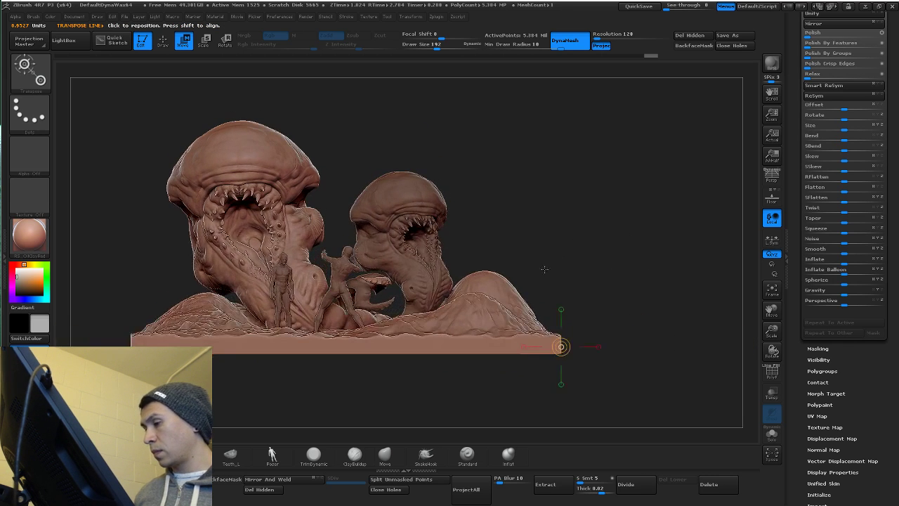
# Step: Select the small creature subtool Merged_MorphDiff_Extract2 and rotate it about its vertical axis to face the human figures
pyautogui.keyDown('alt'); pyautogui.moveTo(544, 269); pyautogui.dragTo(577, 289); pyautogui.keyUp('alt')
pyautogui.keyDown('alt'); pyautogui.click(455, 203); pyautogui.keyUp('alt')
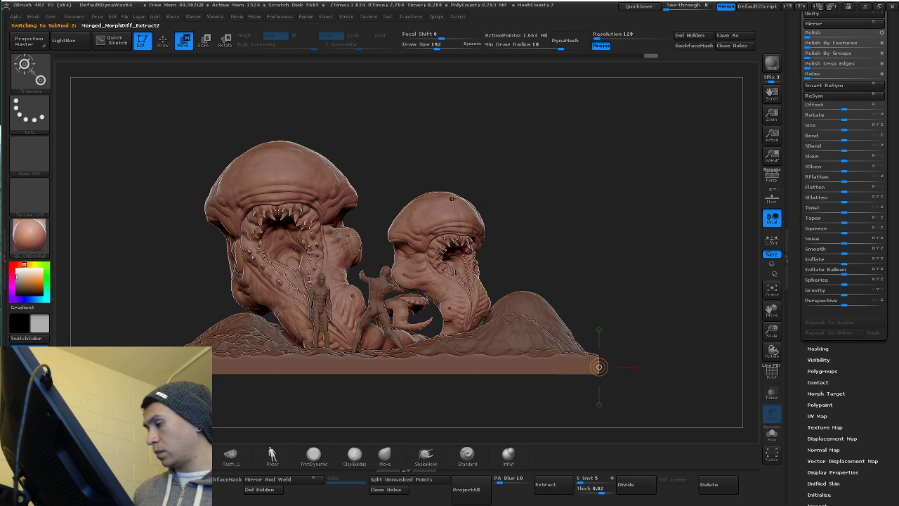
pyautogui.click(227, 43)
pyautogui.moveTo(438, 125)
pyautogui.mouseDown()
pyautogui.moveTo(444, 340)
pyautogui.moveTo(411, 153)
pyautogui.moveTo(472, 155)
pyautogui.moveTo(562, 200)
pyautogui.moveTo(617, 275)
pyautogui.mouseUp()
pyautogui.moveTo(617, 365); pyautogui.dragTo(603, 217)
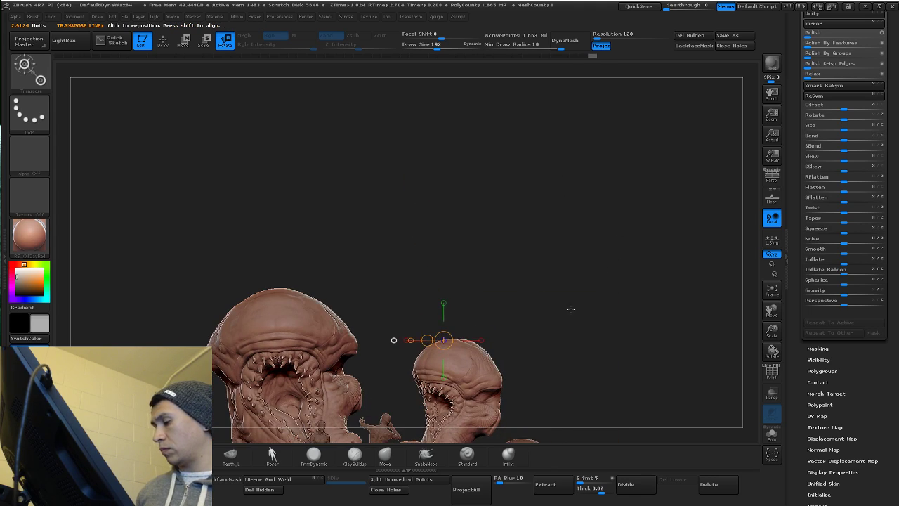
pyautogui.keyDown('alt'); pyautogui.moveTo(555, 283); pyautogui.dragTo(535, 137); pyautogui.keyUp('alt')
pyautogui.moveTo(531, 223); pyautogui.dragTo(510, 235)
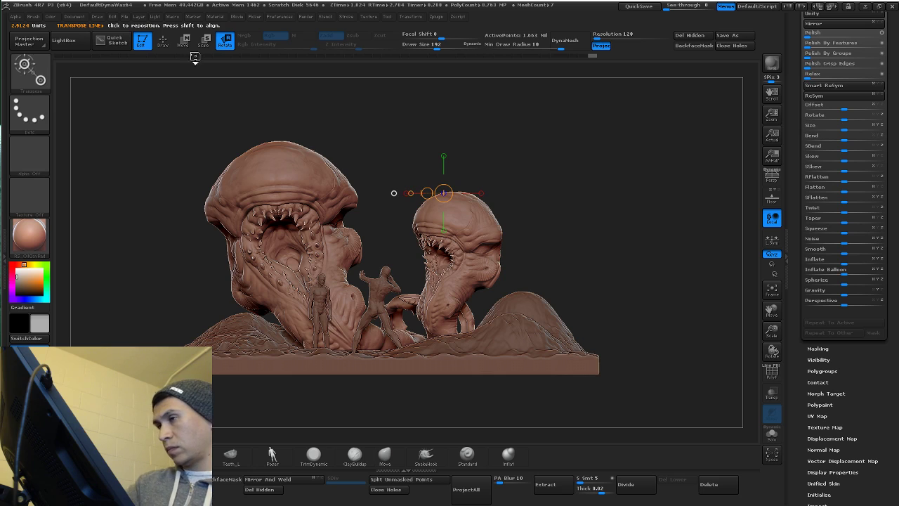
# Step: Move the small creature away from the large one across the enlarged base from the top view
pyautogui.click(183, 42)
pyautogui.moveTo(551, 179)
pyautogui.mouseDown()
pyautogui.moveTo(565, 298)
pyautogui.moveTo(553, 313)
pyautogui.mouseUp()
pyautogui.moveTo(456, 169); pyautogui.dragTo(539, 251)
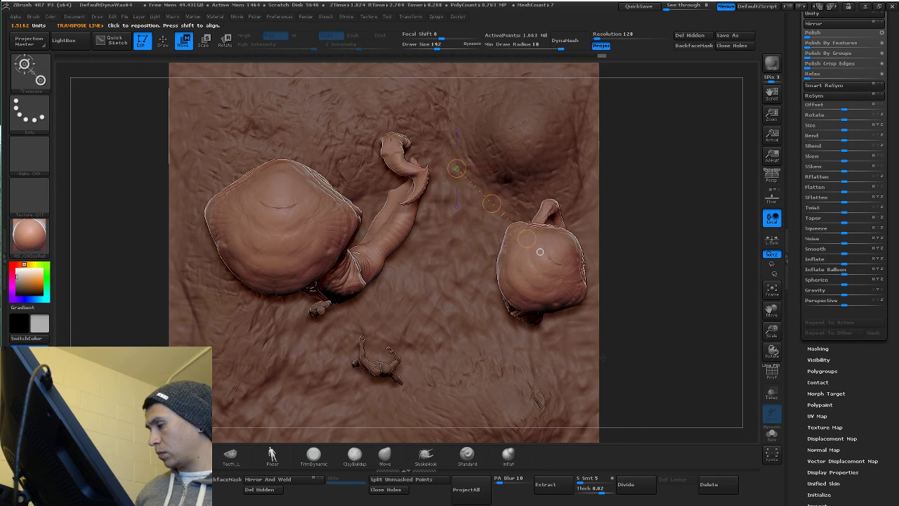
# Step: Select the frightened figure subtool Figure_2:0004 and scale it down slightly to suit the standing figure and the creatures
pyautogui.moveTo(603, 358)
pyautogui.mouseDown()
pyautogui.moveTo(612, 275)
pyautogui.moveTo(552, 304)
pyautogui.moveTo(522, 282)
pyautogui.moveTo(601, 257)
pyautogui.moveTo(507, 261)
pyautogui.mouseUp()
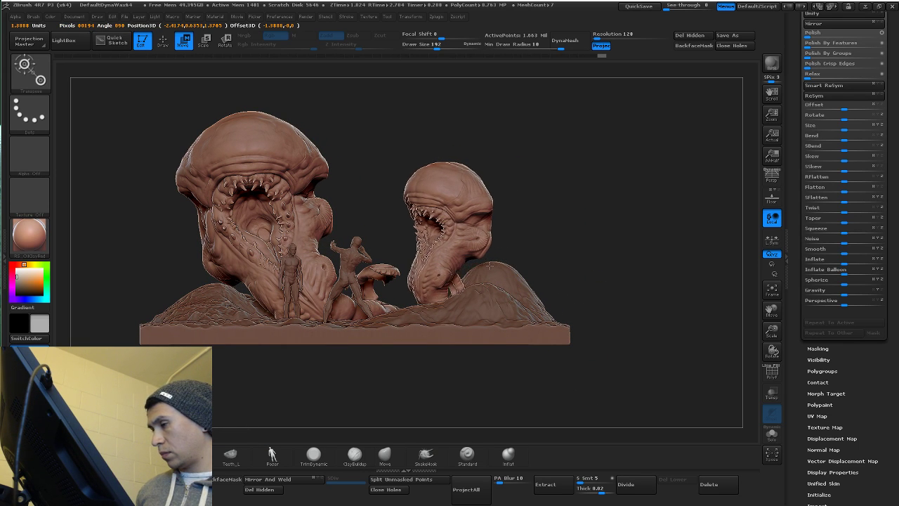
pyautogui.moveTo(562, 277); pyautogui.dragTo(611, 288)
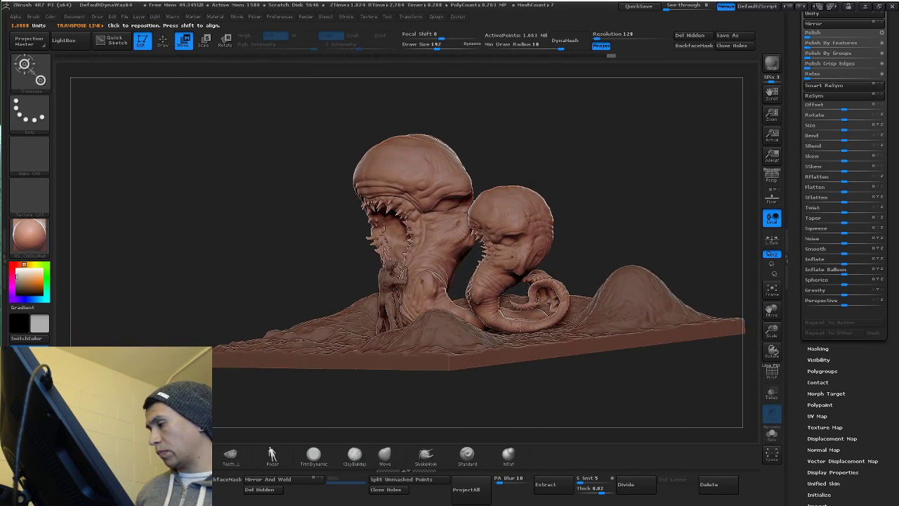
pyautogui.moveTo(513, 376); pyautogui.dragTo(542, 395)
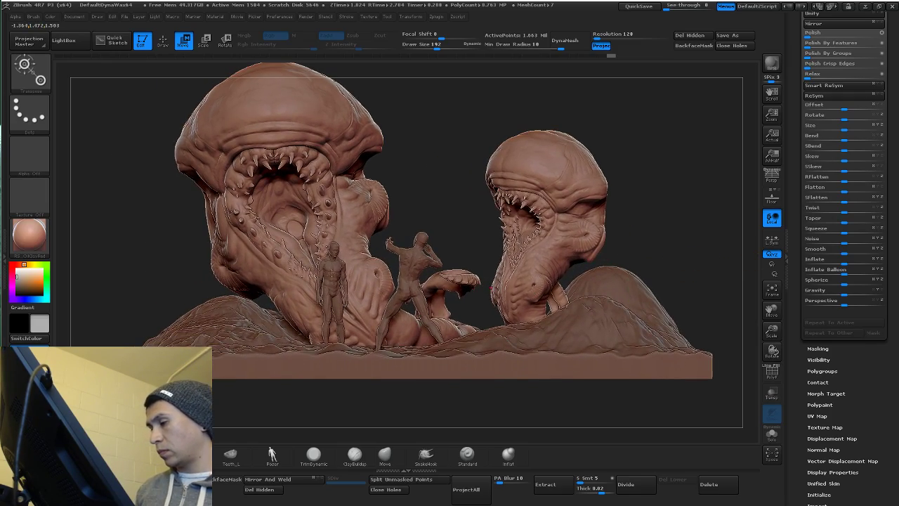
pyautogui.keyDown('alt'); pyautogui.click(333, 285); pyautogui.keyUp('alt')
pyautogui.moveTo(463, 400); pyautogui.dragTo(481, 341)
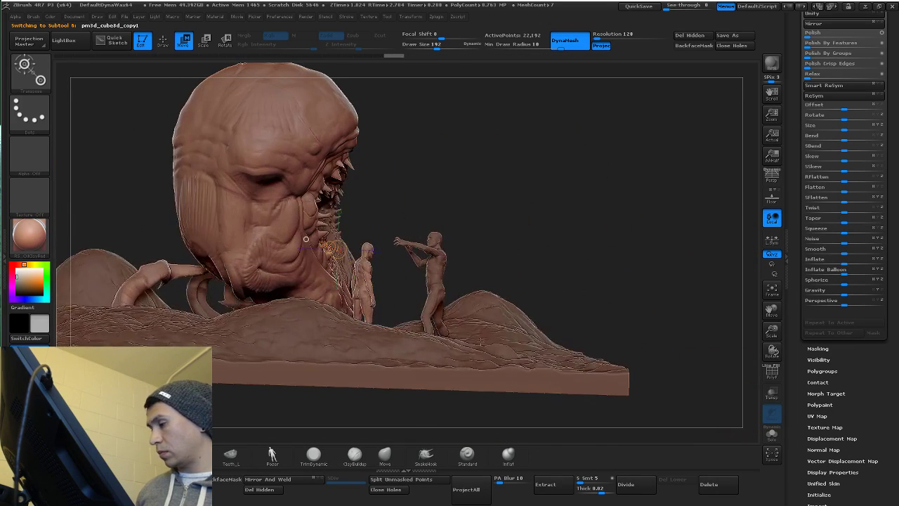
pyautogui.moveTo(306, 239); pyautogui.dragTo(460, 320)
pyautogui.keyDown('alt'); pyautogui.click(436, 275); pyautogui.keyUp('alt')
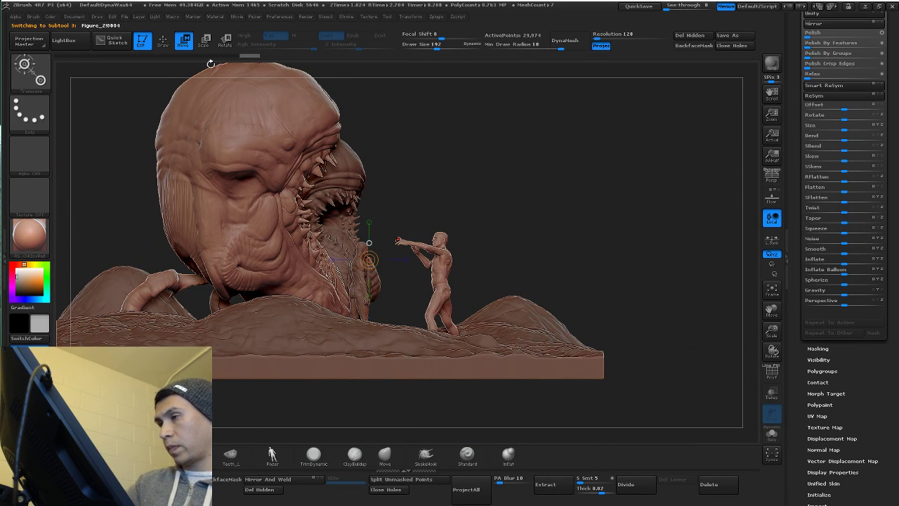
pyautogui.click(204, 40)
pyautogui.moveTo(445, 351); pyautogui.dragTo(443, 176)
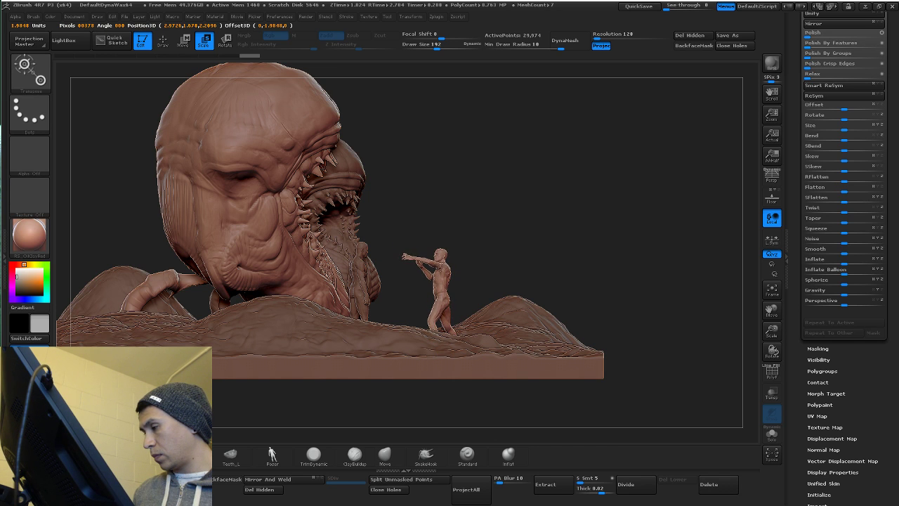
pyautogui.moveTo(552, 243); pyautogui.dragTo(486, 245)
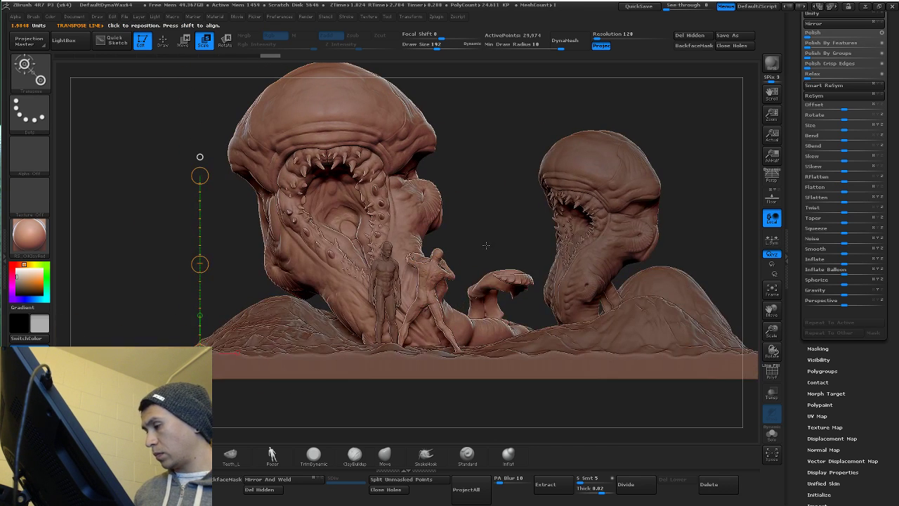
# Step: Move the frightened figure farther from the large creature across the base and sideways toward the small creature, returning to Draw mode
pyautogui.click(181, 48)
pyautogui.moveTo(430, 299)
pyautogui.mouseDown()
pyautogui.moveTo(486, 299)
pyautogui.moveTo(464, 299)
pyautogui.mouseUp()
pyautogui.moveTo(470, 326); pyautogui.dragTo(476, 418, button='right')
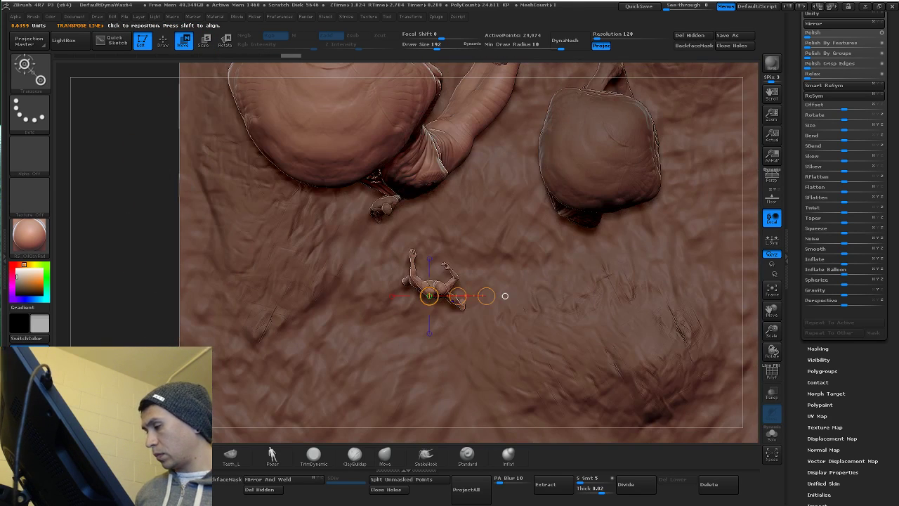
pyautogui.moveTo(440, 288); pyautogui.dragTo(440, 215)
pyautogui.moveTo(440, 251); pyautogui.dragTo(441, 390)
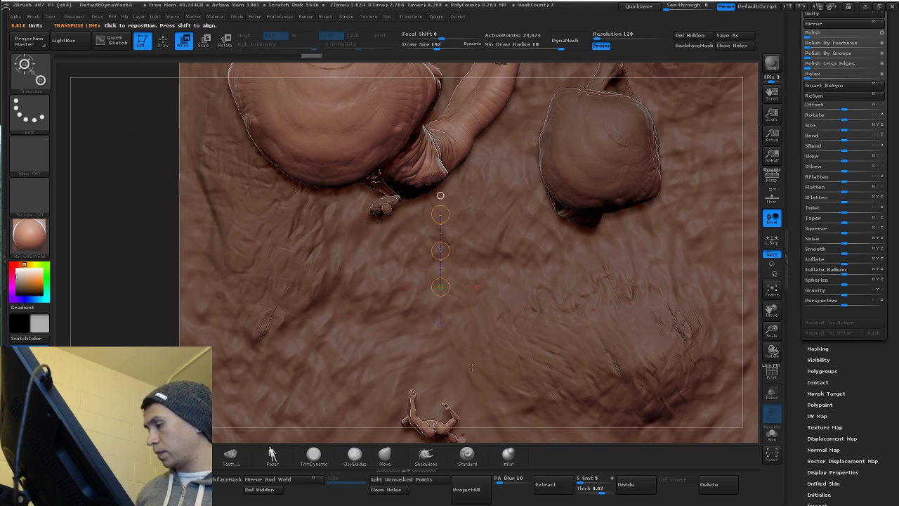
pyautogui.keyDown('alt'); pyautogui.moveTo(440, 390); pyautogui.dragTo(433, 255, button='right'); pyautogui.keyUp('alt')
pyautogui.moveTo(429, 294); pyautogui.dragTo(496, 292)
pyautogui.moveTo(484, 379); pyautogui.dragTo(500, 303)
pyautogui.keyDown('shift'); pyautogui.moveTo(494, 194); pyautogui.dragTo(512, 202); pyautogui.keyUp('shift')
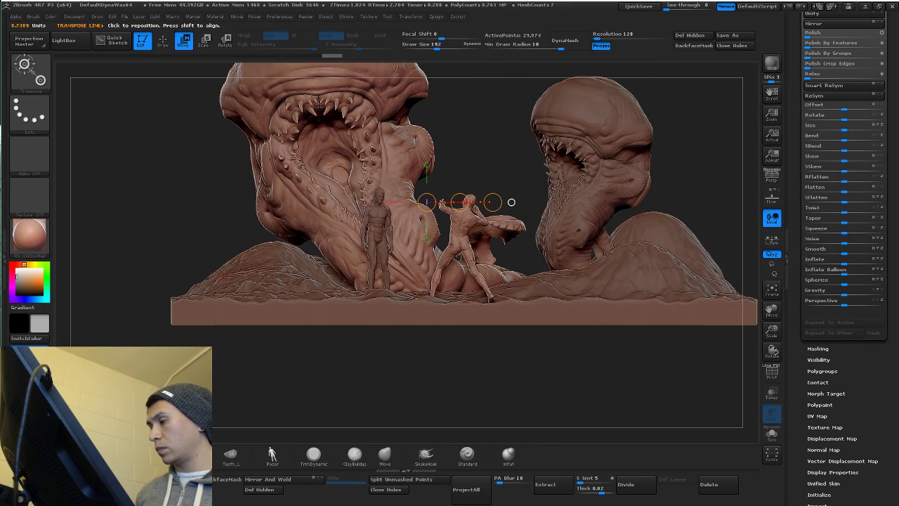
pyautogui.keyDown('alt'); pyautogui.moveTo(498, 286); pyautogui.dragTo(460, 323, button='right'); pyautogui.keyUp('alt')
pyautogui.press('q')
# Step: Save the tool to the Desktop over the existing wormy2 file, and repeat the save before rendering
pyautogui.keyDown('alt'); pyautogui.moveTo(530, 313); pyautogui.dragTo(535, 392, button='right'); pyautogui.keyUp('alt')
pyautogui.keyDown('alt'); pyautogui.moveTo(497, 356); pyautogui.dragTo(512, 410, button='right'); pyautogui.keyUp('alt')
pyautogui.hotkey('ctrl', 's')
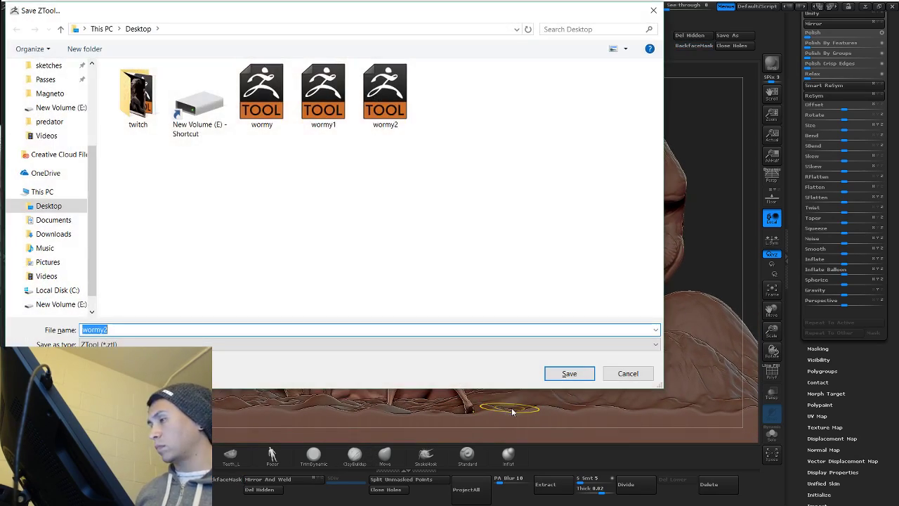
pyautogui.click(551, 375)
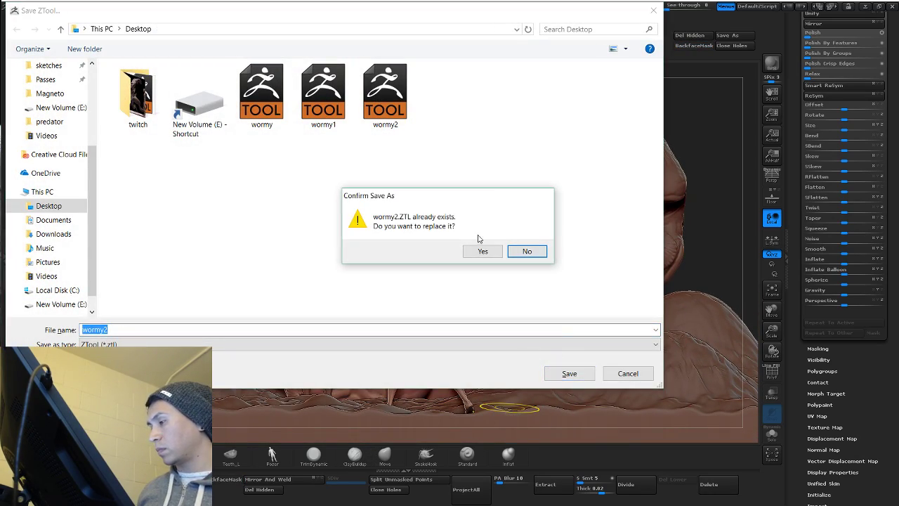
pyautogui.click(480, 250)
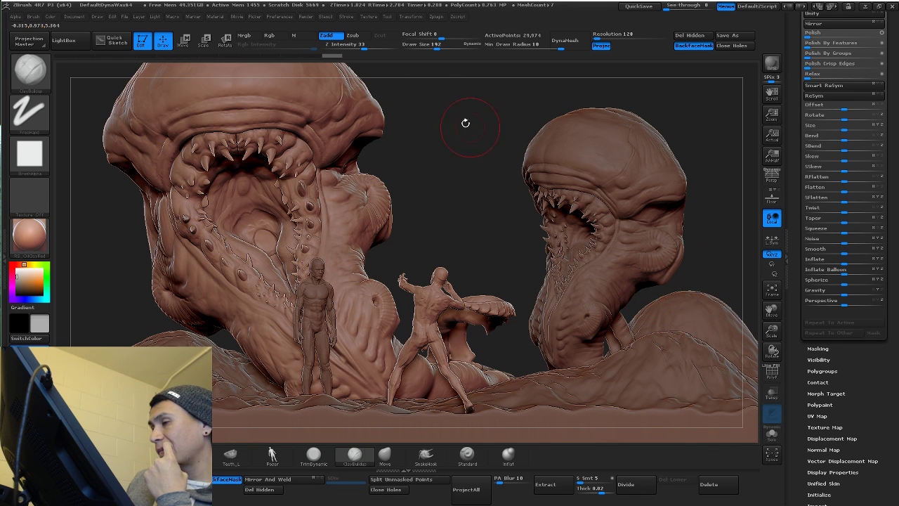
pyautogui.click(306, 17)
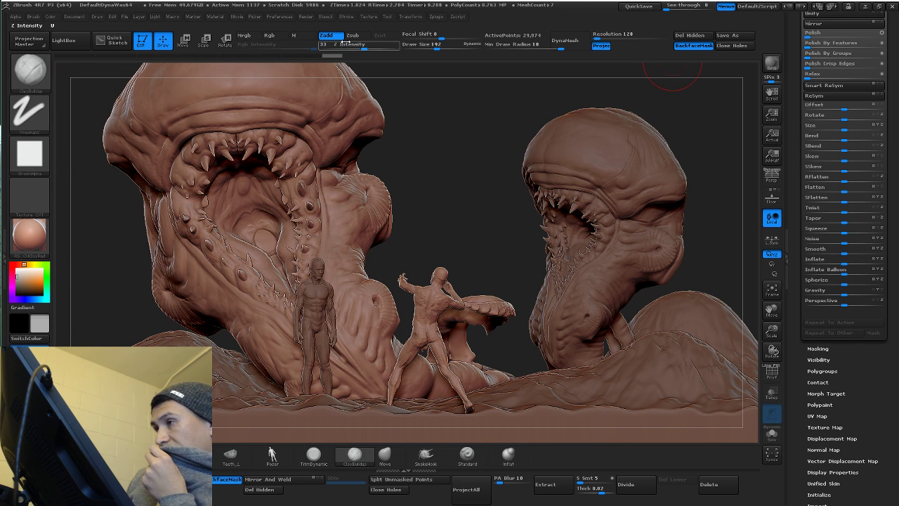
pyautogui.hotkey('ctrl', 'shift', 't')
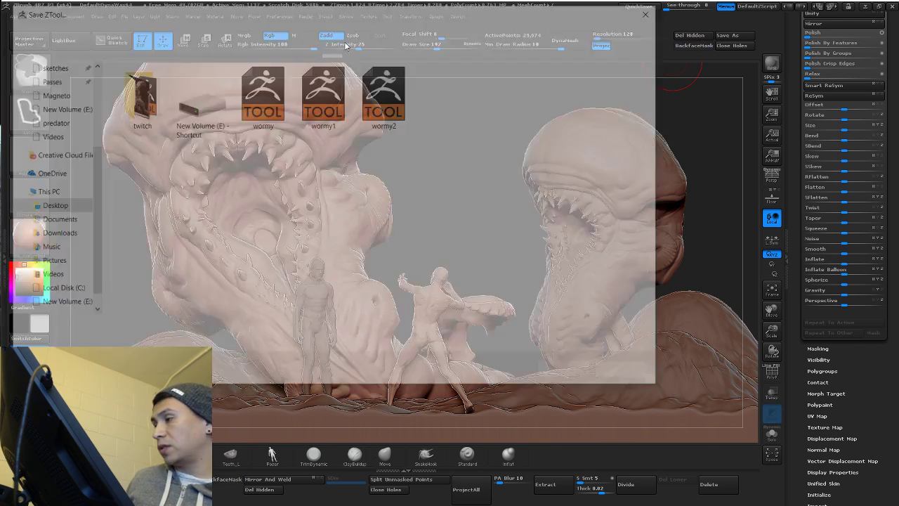
pyautogui.click(569, 373)
pyautogui.click(524, 251)
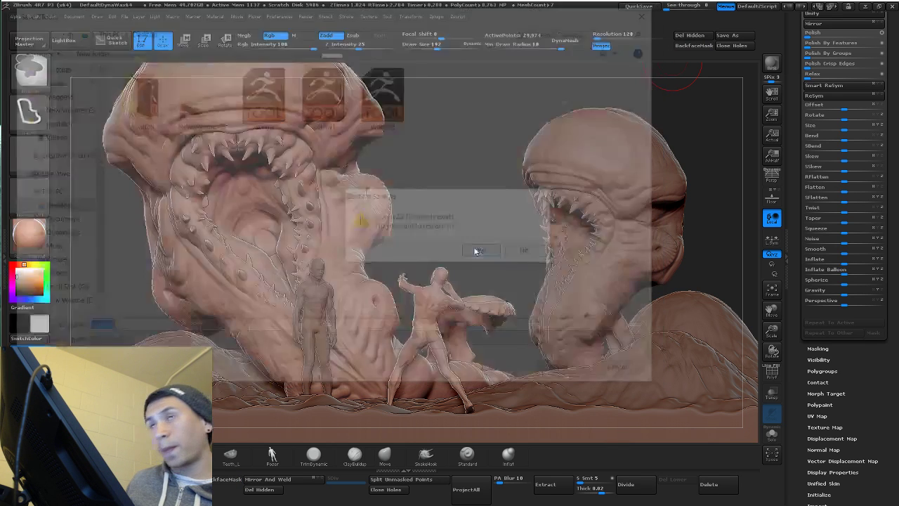
# Step: Send the scene to KeyShot with a BPR render and check the running processes in Task Manager
pyautogui.click(440, 16)
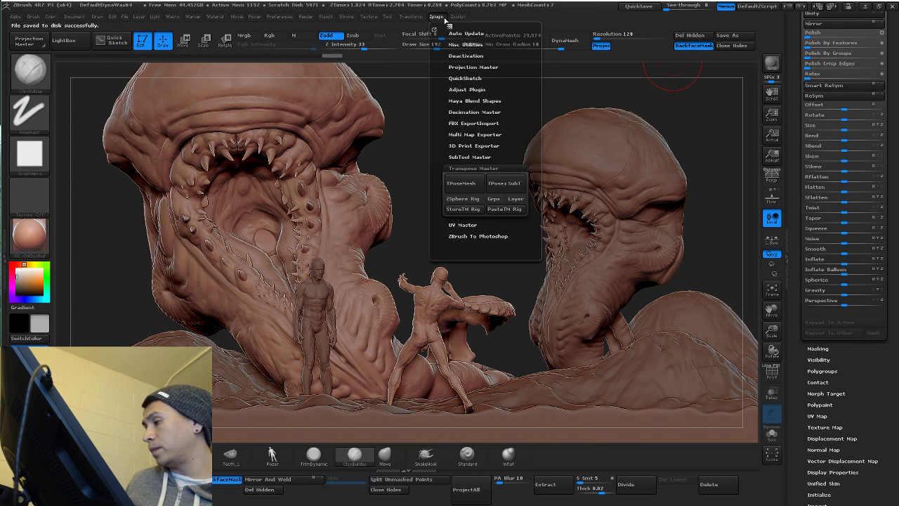
pyautogui.click(307, 17)
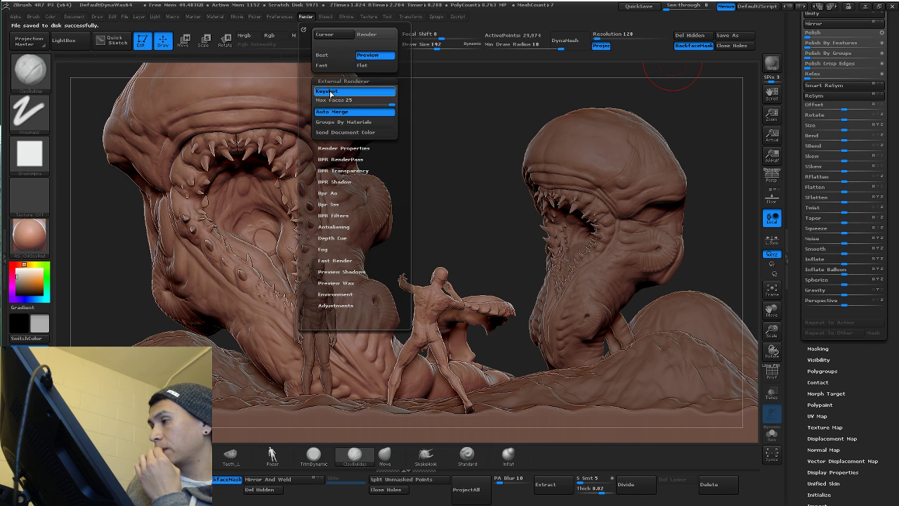
pyautogui.click(771, 64)
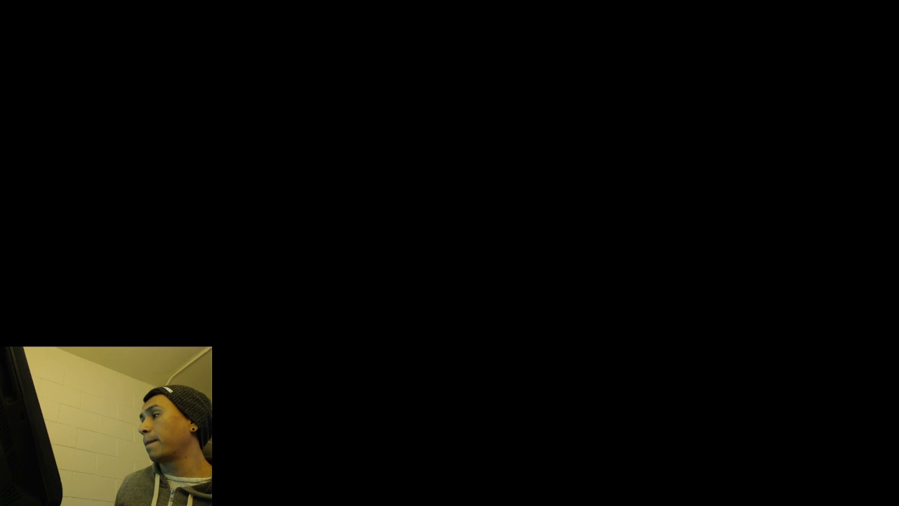
pyautogui.hotkey('ctrl', 'shift', 'Escape')
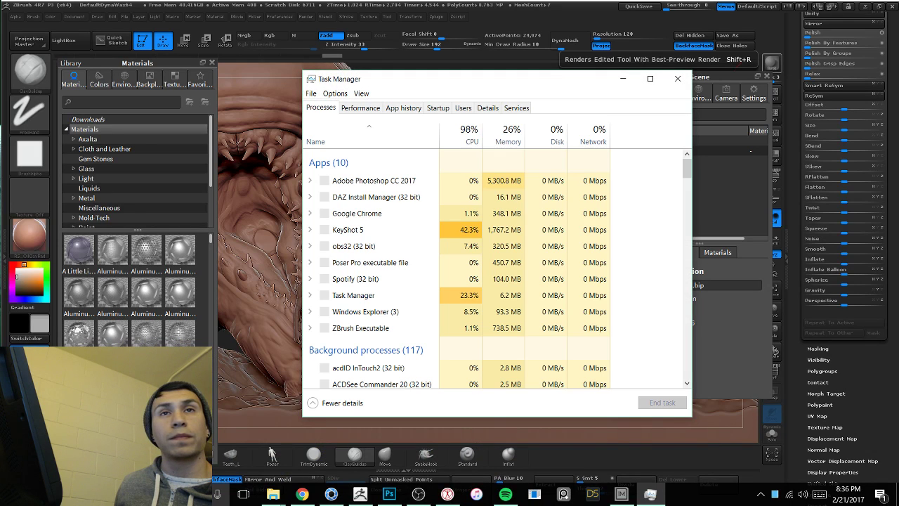
pyautogui.click(678, 79)
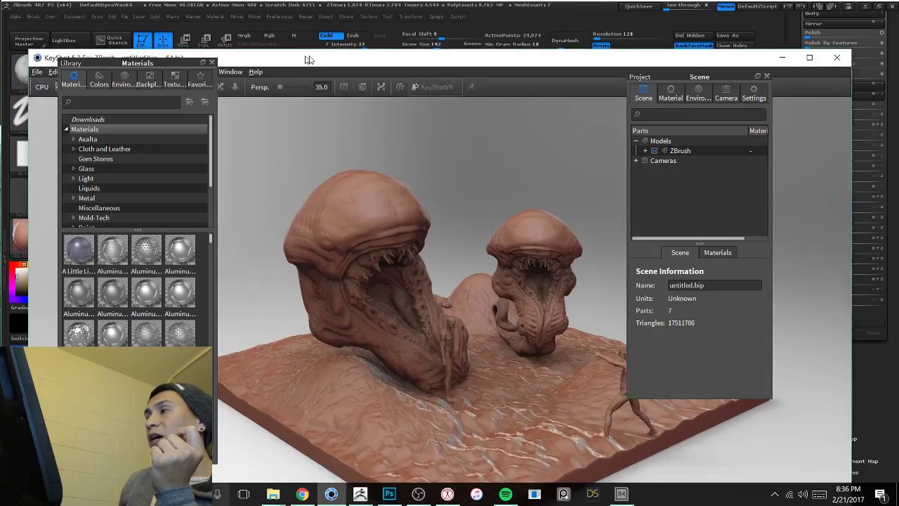
# Step: Reposition the KeyShot window and frame the camera low behind the frightened figure, facing both creatures
pyautogui.moveTo(307, 58); pyautogui.dragTo(363, 47)
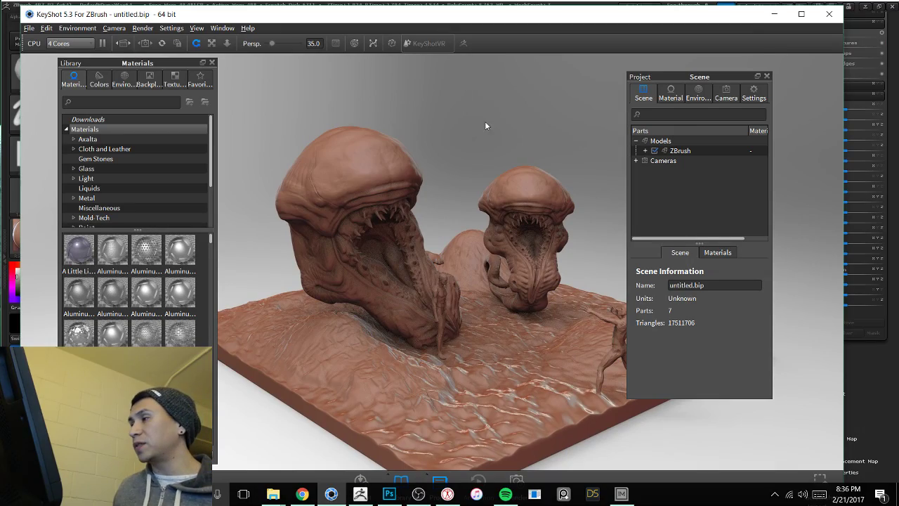
pyautogui.moveTo(484, 125)
pyautogui.mouseDown()
pyautogui.moveTo(425, 100)
pyautogui.moveTo(301, 101)
pyautogui.mouseUp()
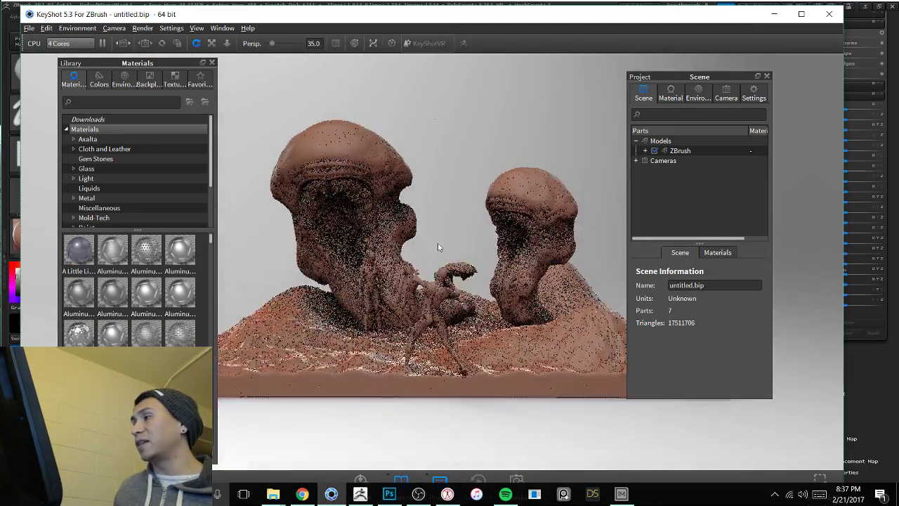
pyautogui.scroll(5, 437, 246)
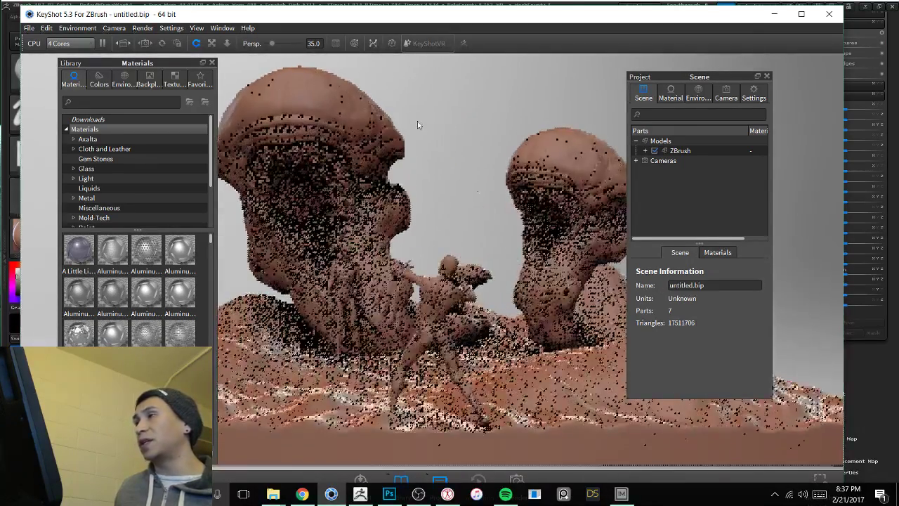
pyautogui.moveTo(451, 193); pyautogui.dragTo(446, 210, button='middle')
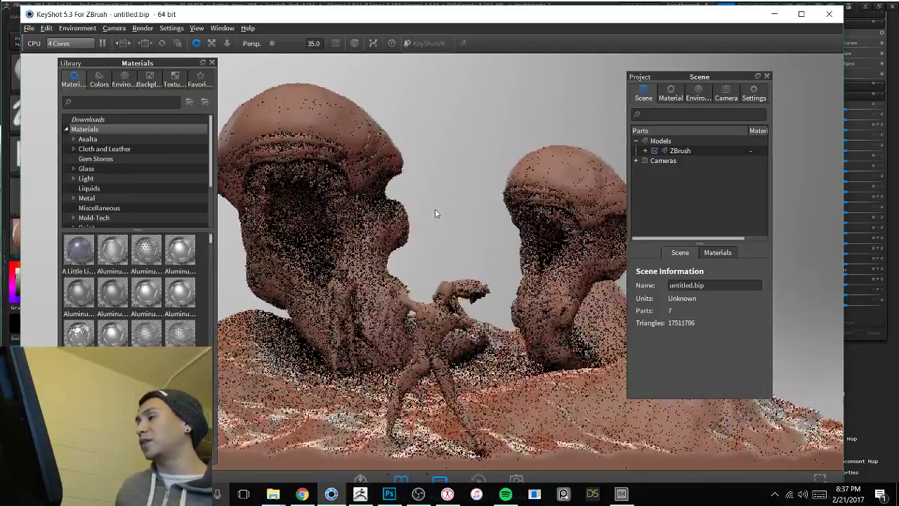
pyautogui.moveTo(435, 212); pyautogui.dragTo(455, 178)
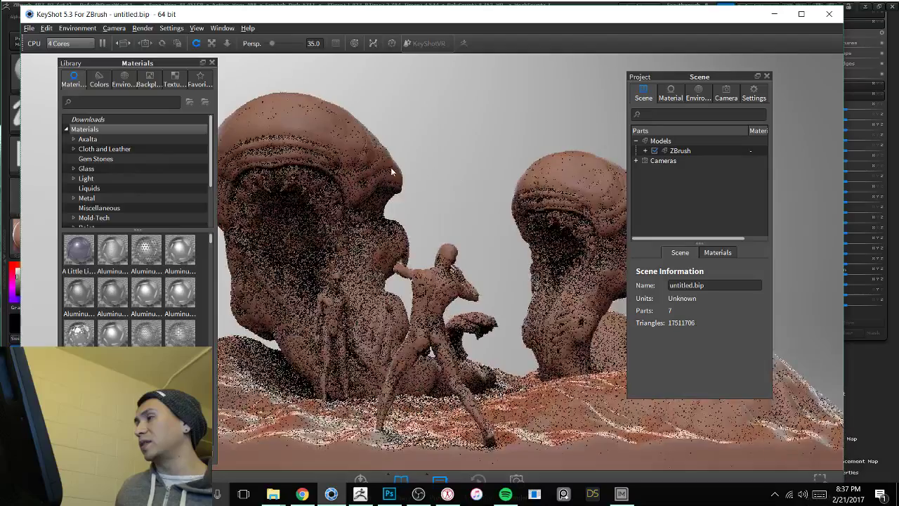
pyautogui.keyDown('alt'); pyautogui.moveTo(391, 173); pyautogui.dragTo(508, 174, button='right'); pyautogui.keyUp('alt')
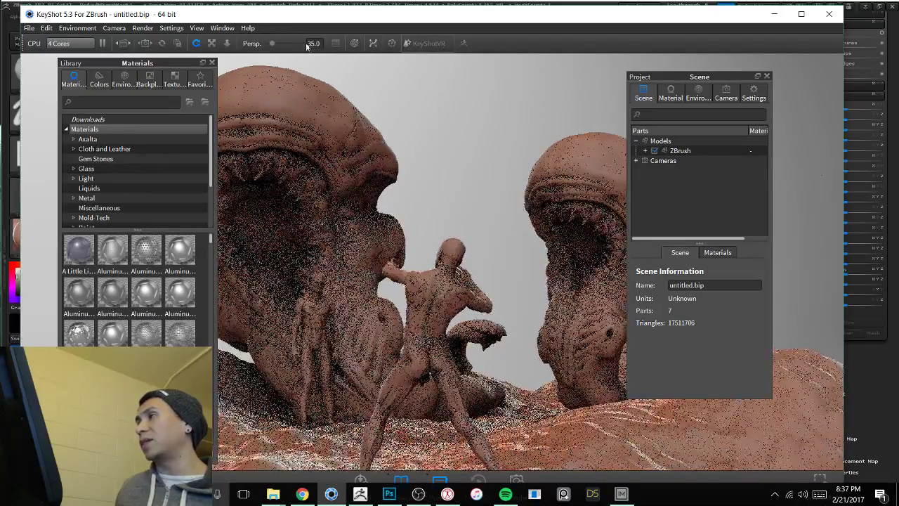
# Step: Try camera perspective values of 50 and 90 while viewing the figures and creatures from different angles
pyautogui.moveTo(321, 45); pyautogui.dragTo(280, 49)
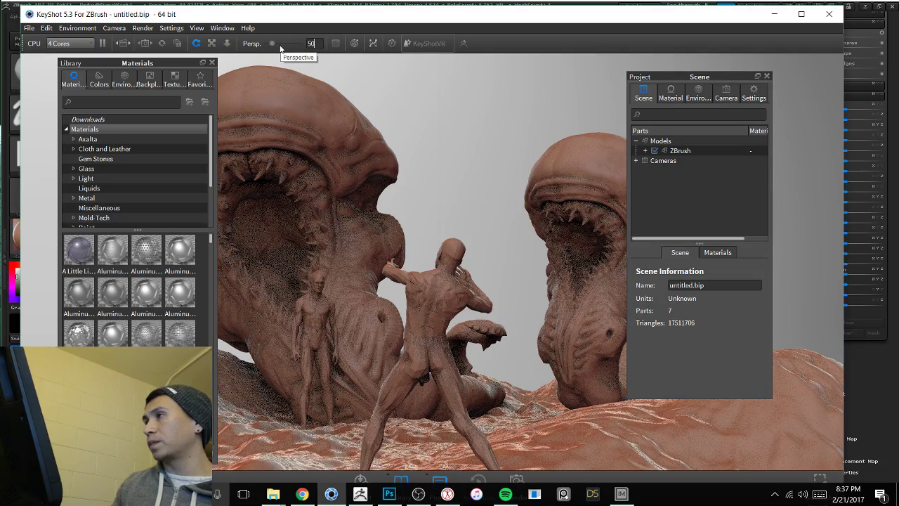
pyautogui.moveTo(305, 274)
pyautogui.mouseDown()
pyautogui.moveTo(275, 289)
pyautogui.moveTo(290, 295)
pyautogui.moveTo(244, 287)
pyautogui.moveTo(306, 285)
pyautogui.mouseUp()
pyautogui.moveTo(319, 44); pyautogui.dragTo(259, 47)
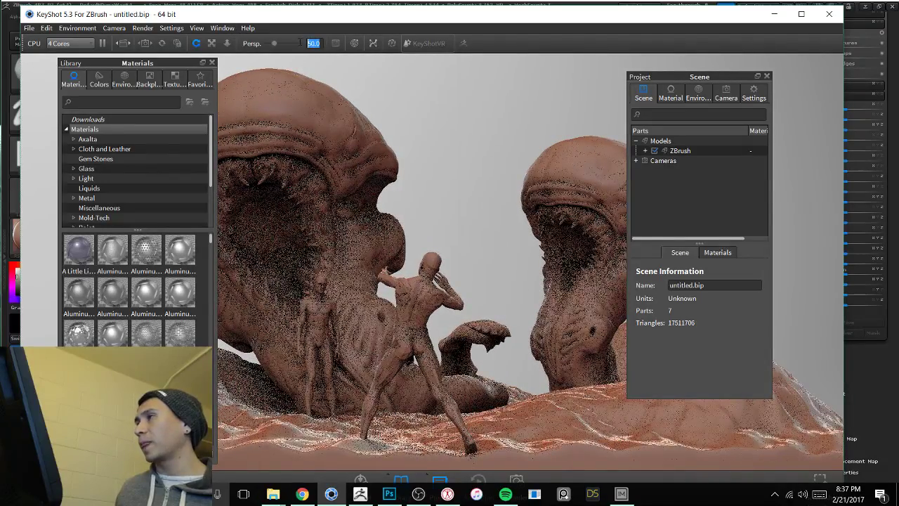
pyautogui.write('90')
pyautogui.press('Return')
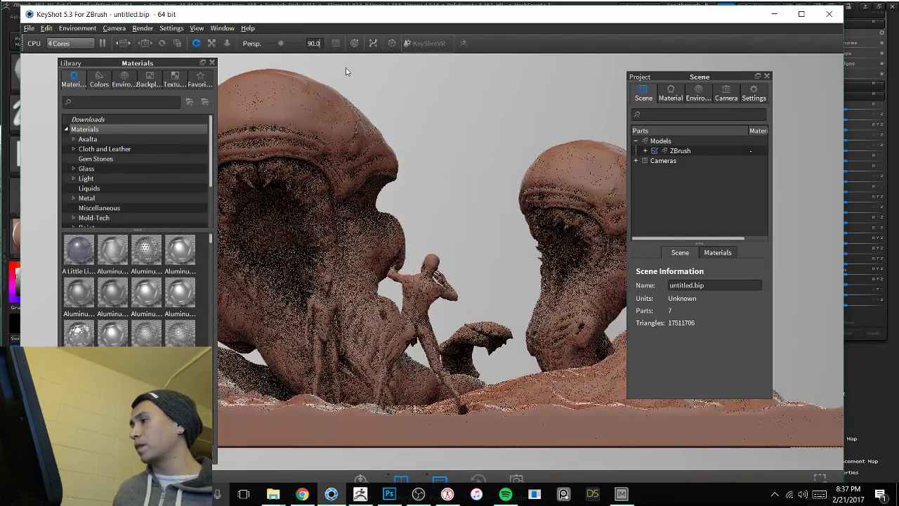
pyautogui.moveTo(472, 335); pyautogui.dragTo(345, 114)
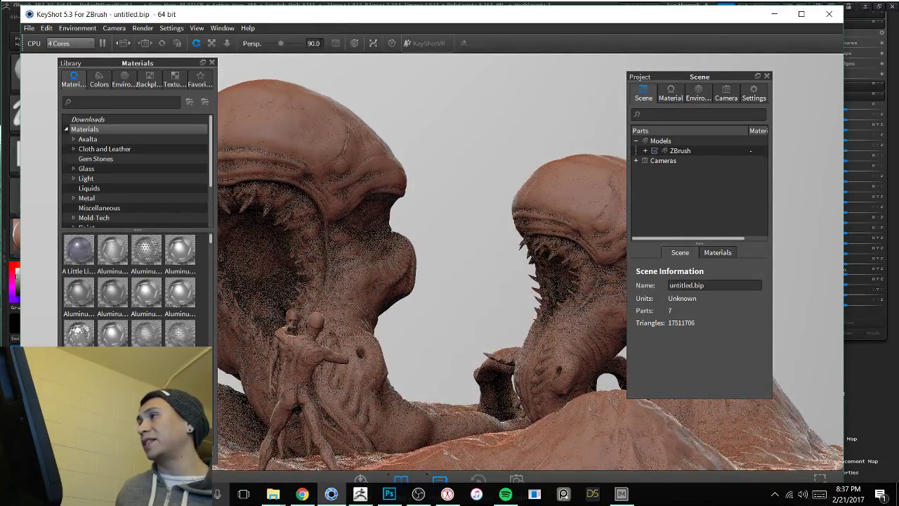
# Step: Set the camera perspective to 26 and frame a close low shot with the frightened figure in the foreground
pyautogui.moveTo(316, 43); pyautogui.dragTo(297, 43)
pyautogui.write('26')
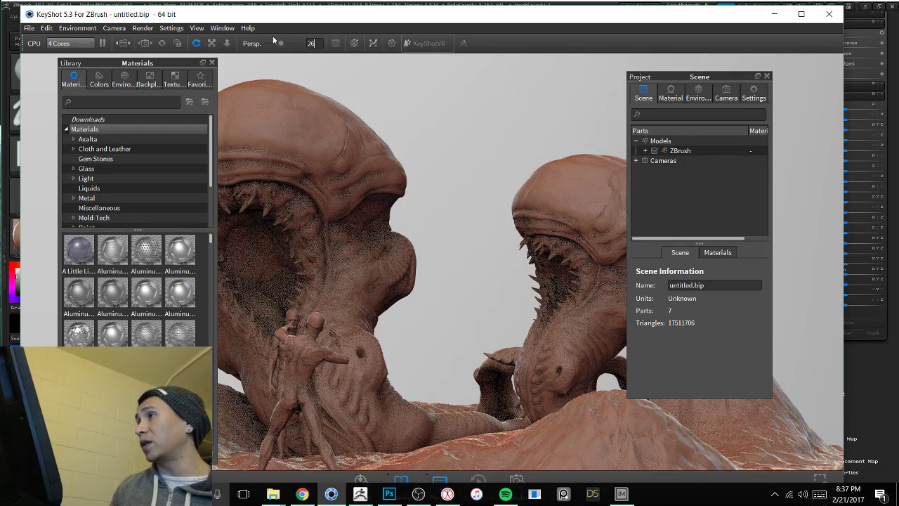
pyautogui.press('Return')
pyautogui.keyDown('alt'); pyautogui.moveTo(404, 201); pyautogui.dragTo(348, 198, button='right'); pyautogui.keyUp('alt')
pyautogui.moveTo(348, 199); pyautogui.dragTo(413, 169)
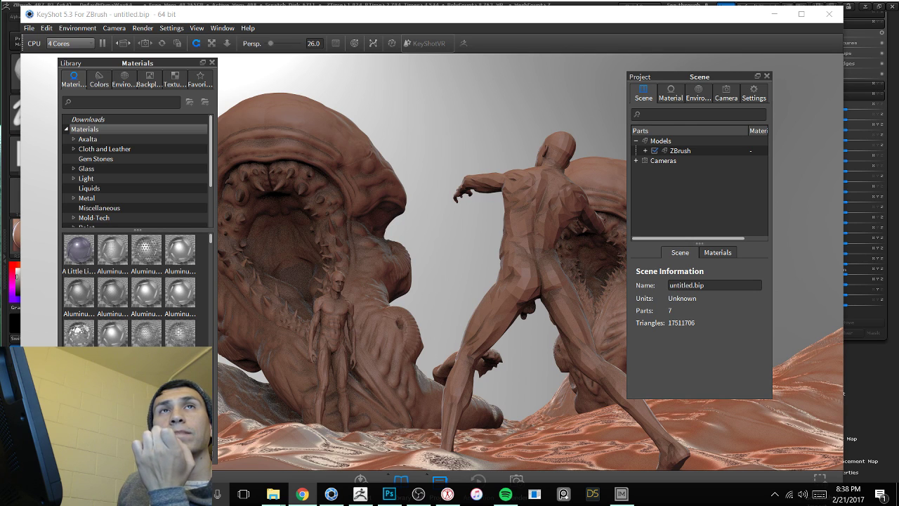
# Step: Switch to Photoshop and delete Layer 1 from the open document
pyautogui.click(396, 496)
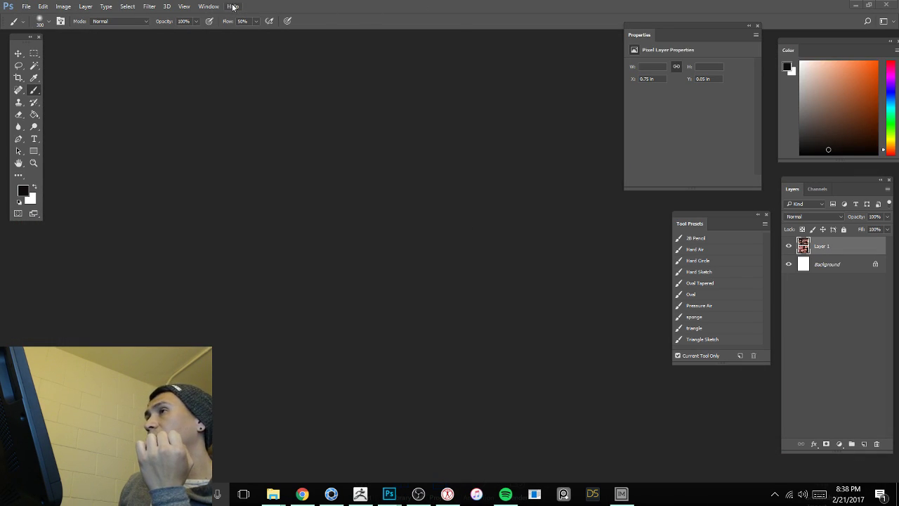
pyautogui.click(876, 444)
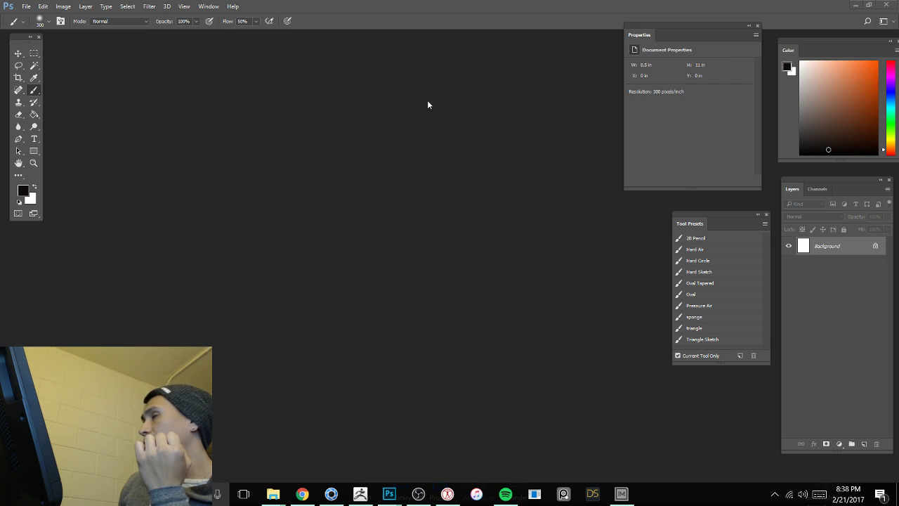
# Step: Create a 1920 × 816 px, 72 ppi document from the Clipboard preset and paste the copied astronaut picture into it
pyautogui.click(26, 6)
pyautogui.click(40, 22)
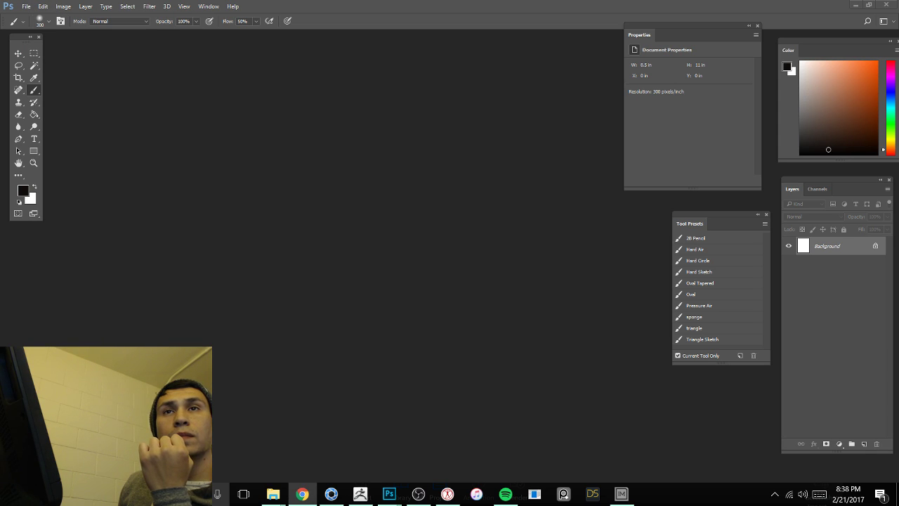
pyautogui.click(26, 7)
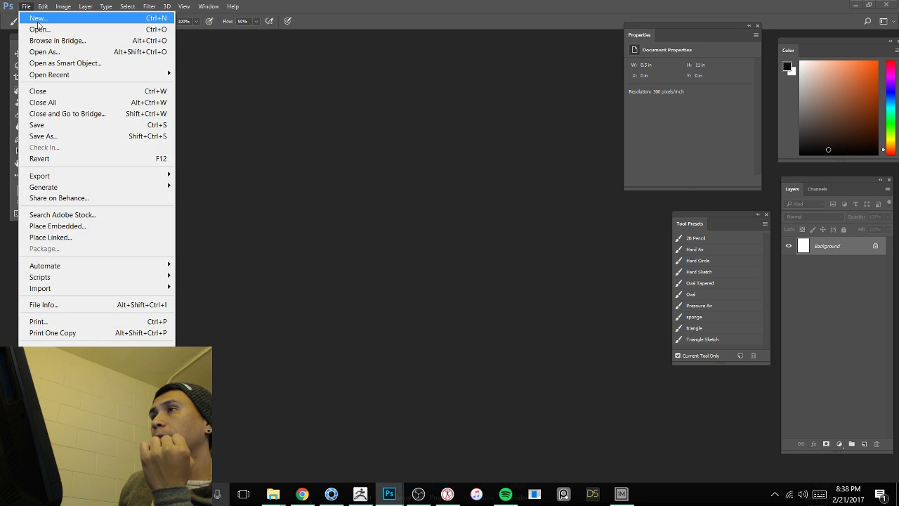
pyautogui.click(40, 22)
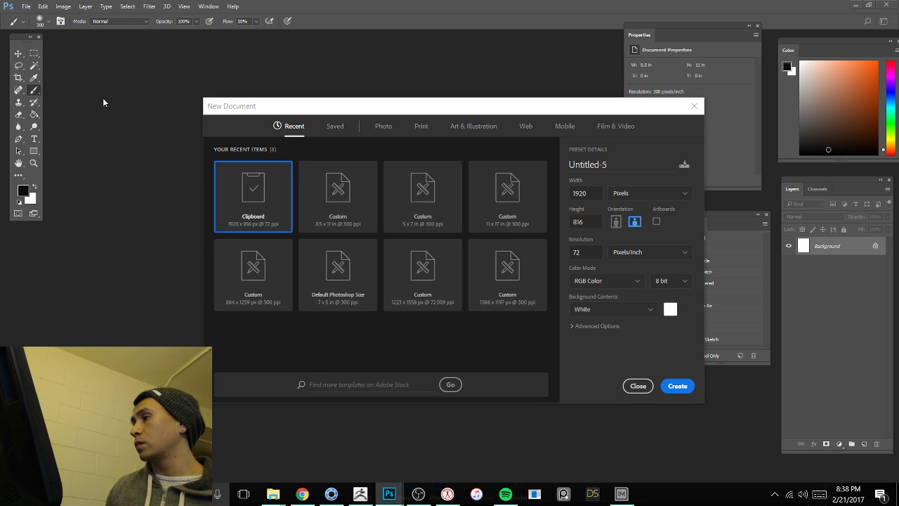
pyautogui.click(676, 386)
pyautogui.hotkey('ctrl', 'v')
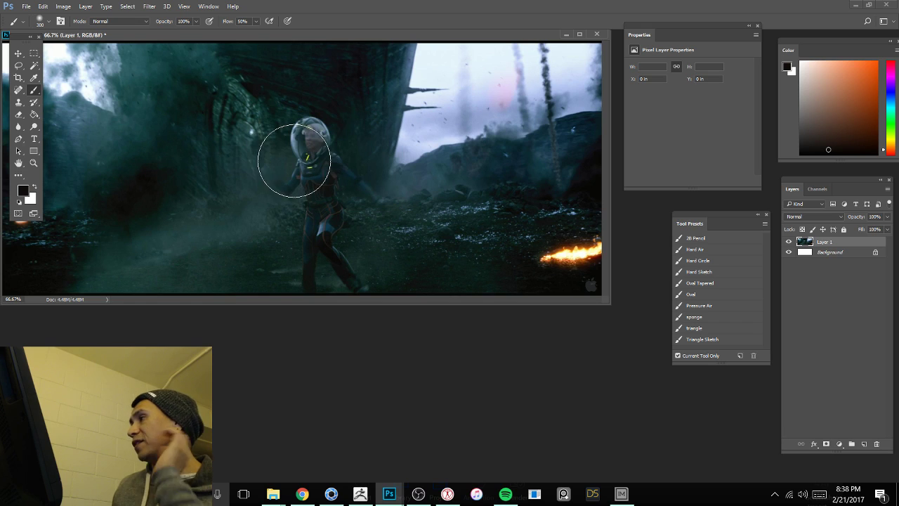
# Step: Scale Layer 1 up slightly with Free Transform so the picture extends past the canvas edges
pyautogui.click(839, 443)
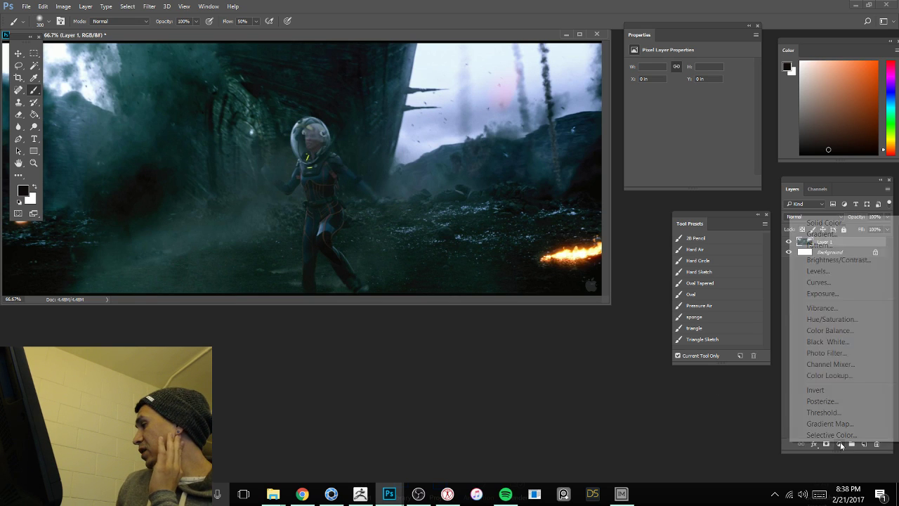
pyautogui.click(247, 35)
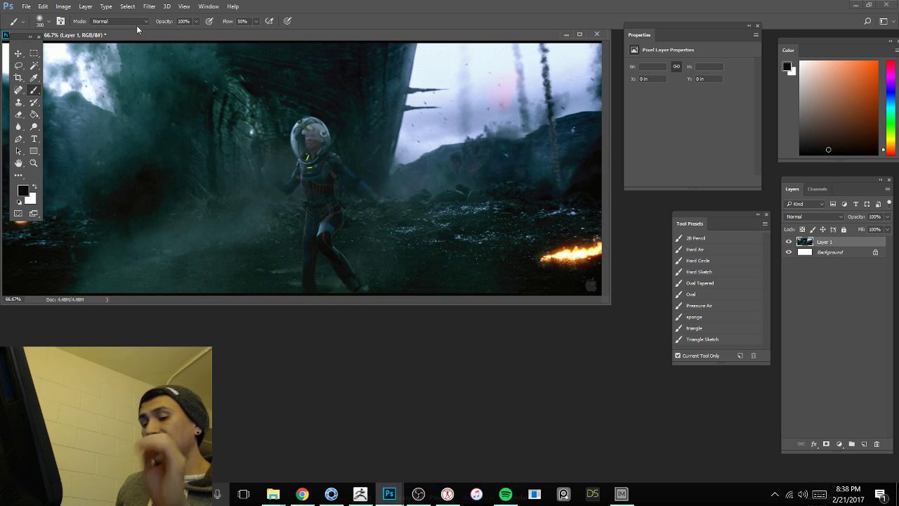
pyautogui.hotkey('ctrl', 't')
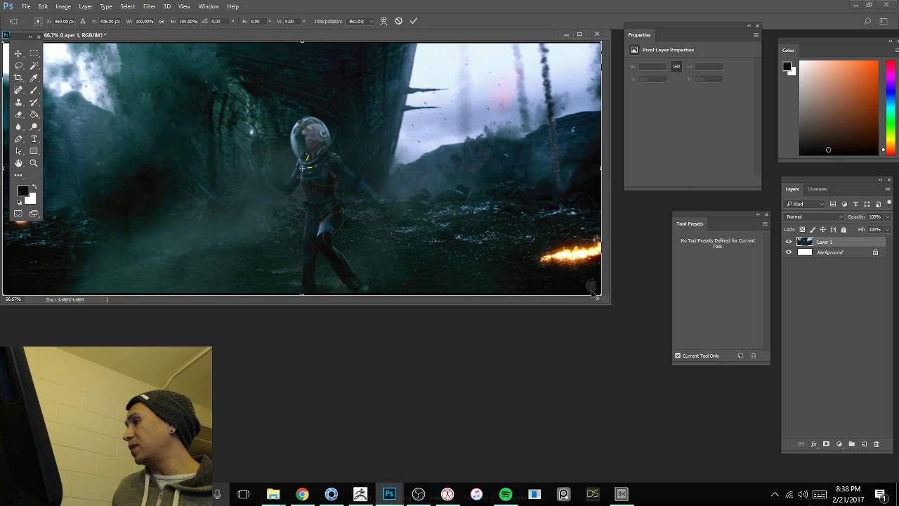
pyautogui.moveTo(597, 293)
pyautogui.mouseDown()
pyautogui.moveTo(608, 284)
pyautogui.moveTo(609, 299)
pyautogui.mouseUp()
pyautogui.press('Return')
pyautogui.press('b')
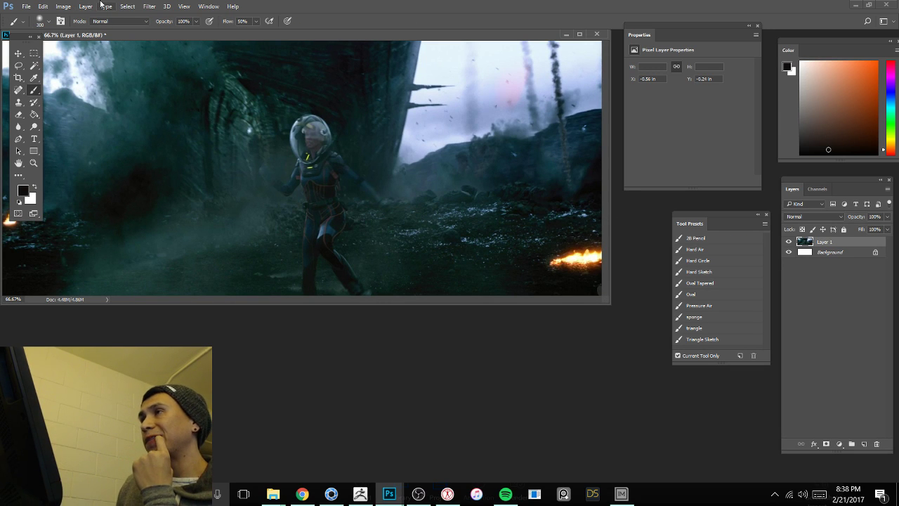
pyautogui.click(102, 5)
pyautogui.moveTo(65, 7)
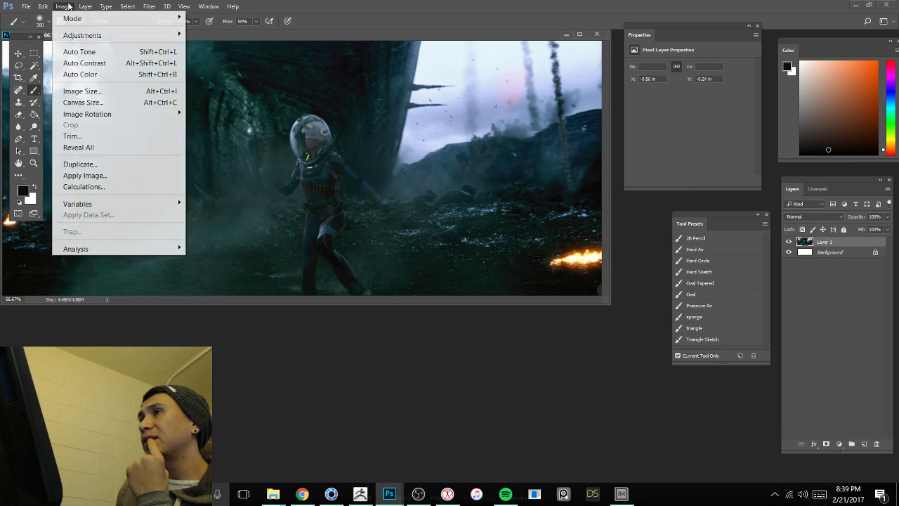
pyautogui.click(43, 5)
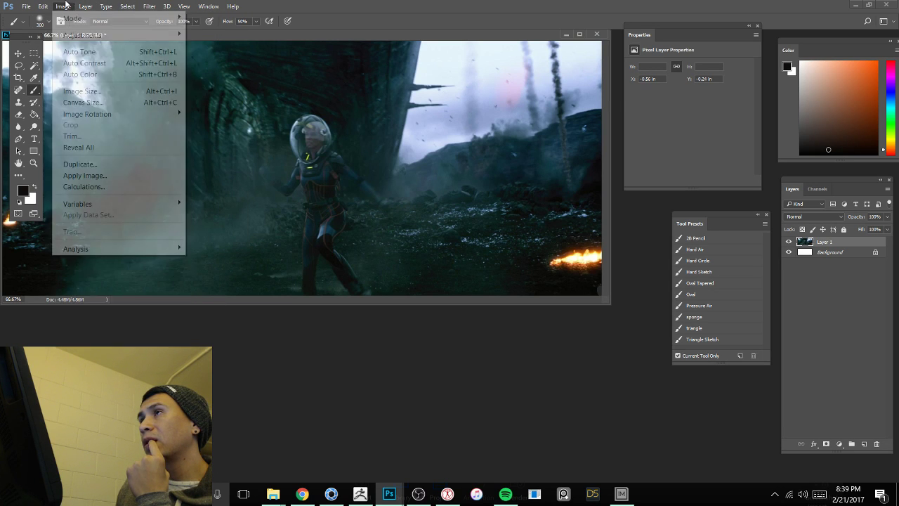
pyautogui.moveTo(76, 6)
pyautogui.click(98, 90)
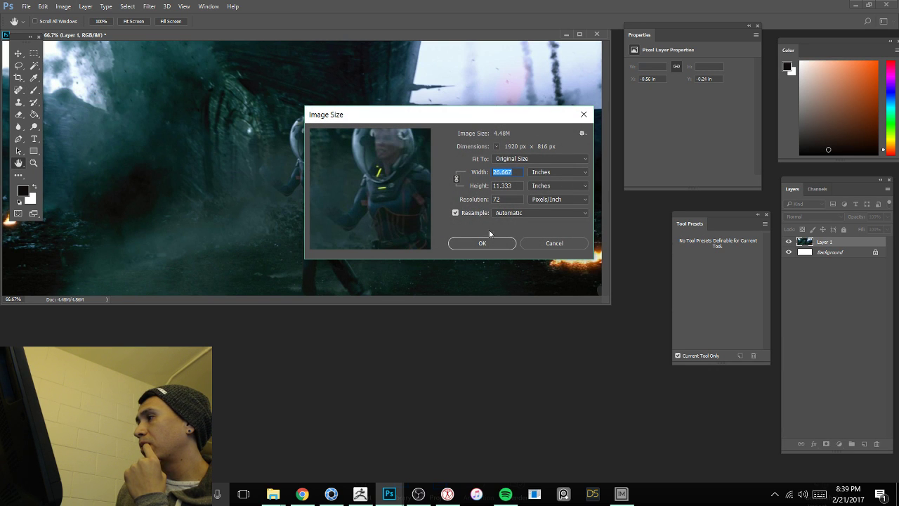
pyautogui.click(514, 243)
pyautogui.click(43, 5)
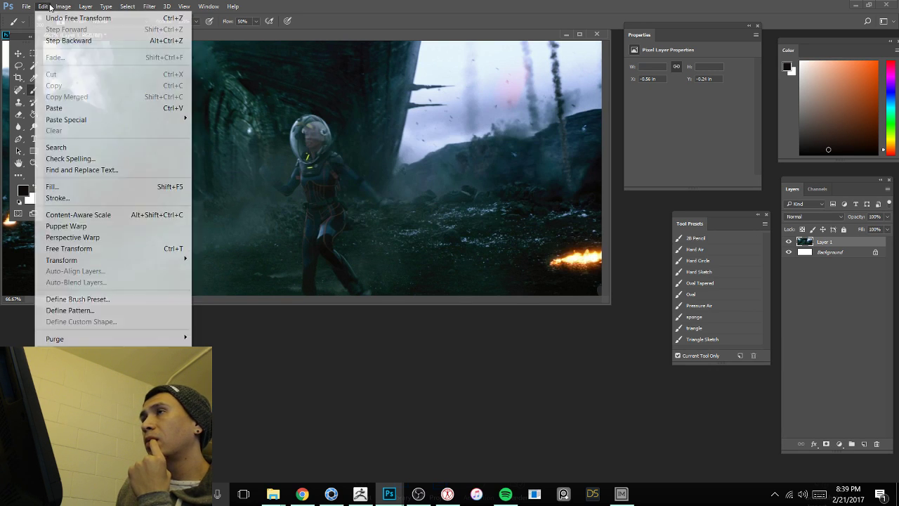
pyautogui.moveTo(26, 7)
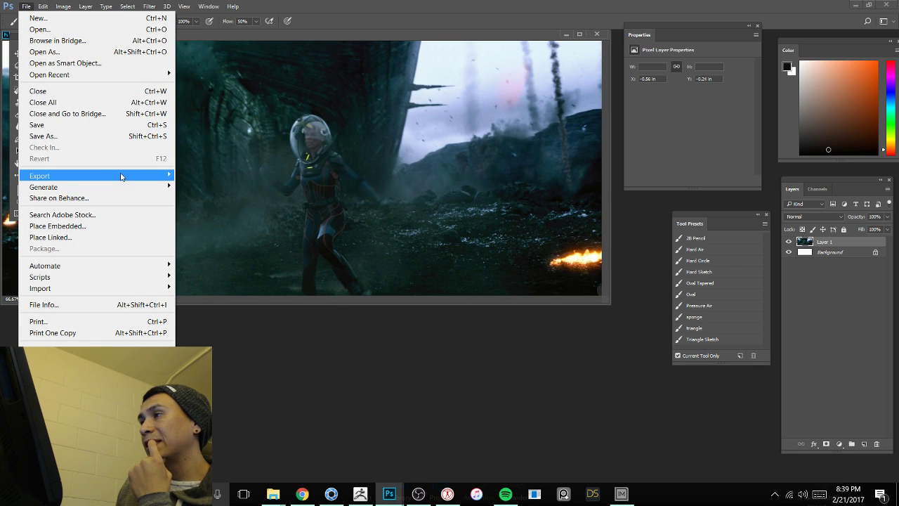
pyautogui.moveTo(152, 181)
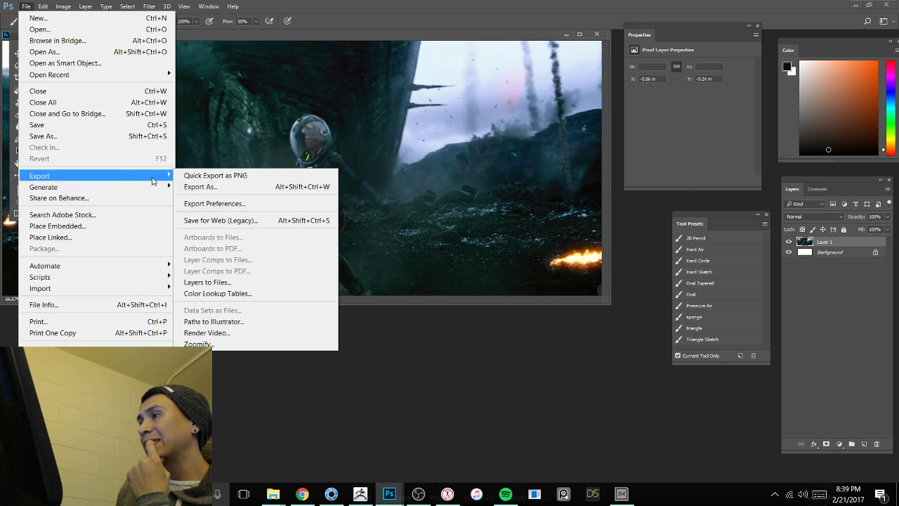
pyautogui.click(238, 189)
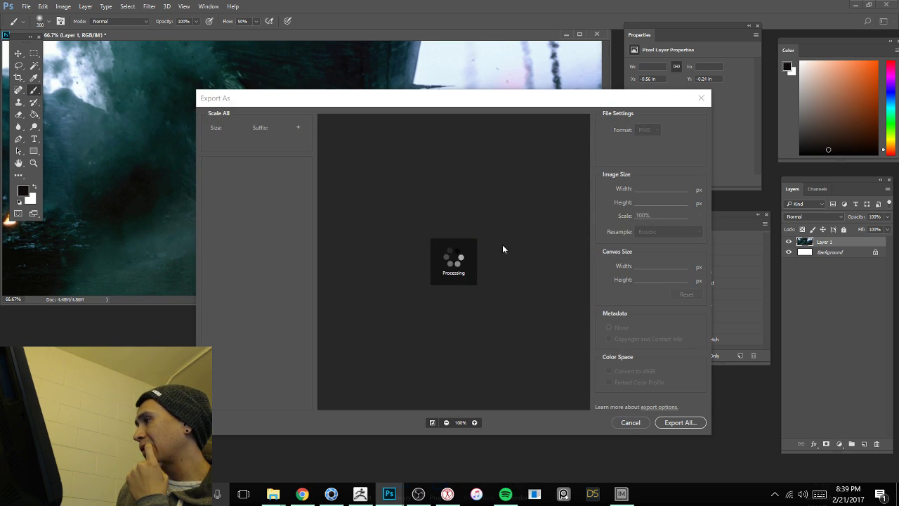
pyautogui.click(631, 422)
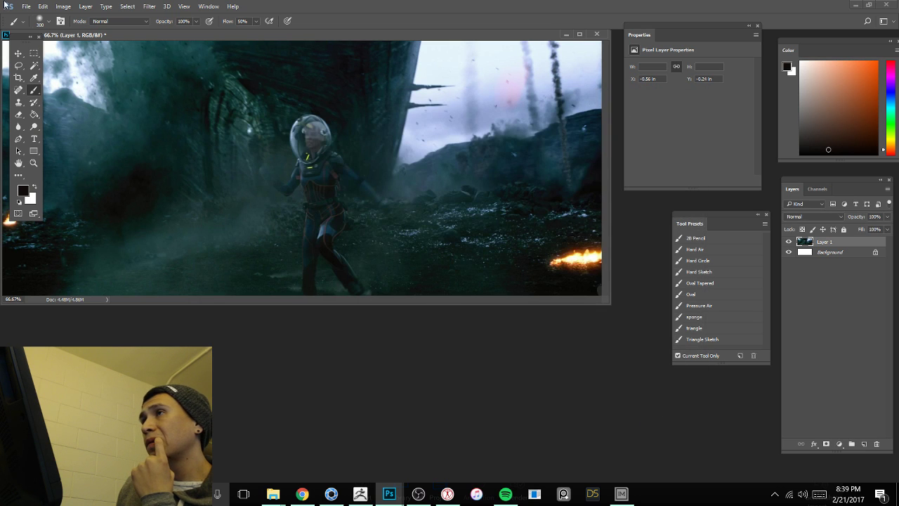
pyautogui.click(26, 6)
pyautogui.click(76, 137)
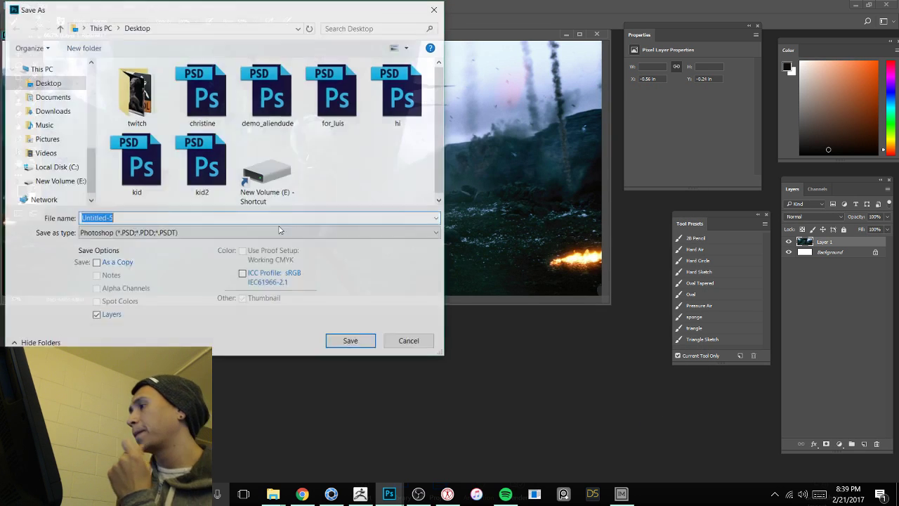
pyautogui.click(141, 233)
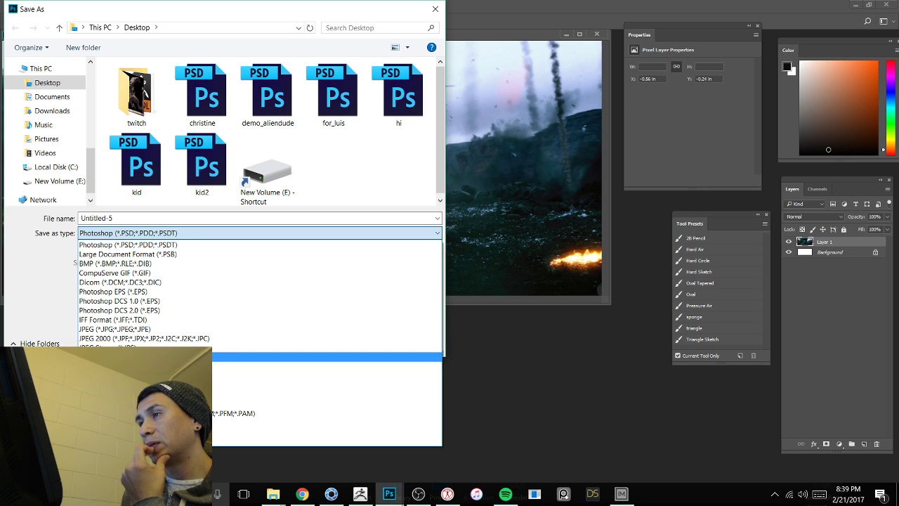
pyautogui.press('Escape')
pyautogui.press('Escape')
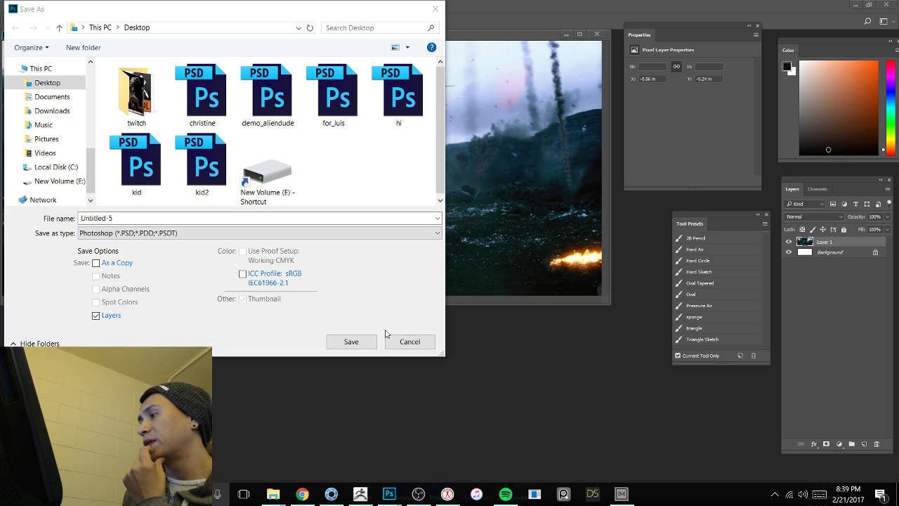
pyautogui.click(406, 342)
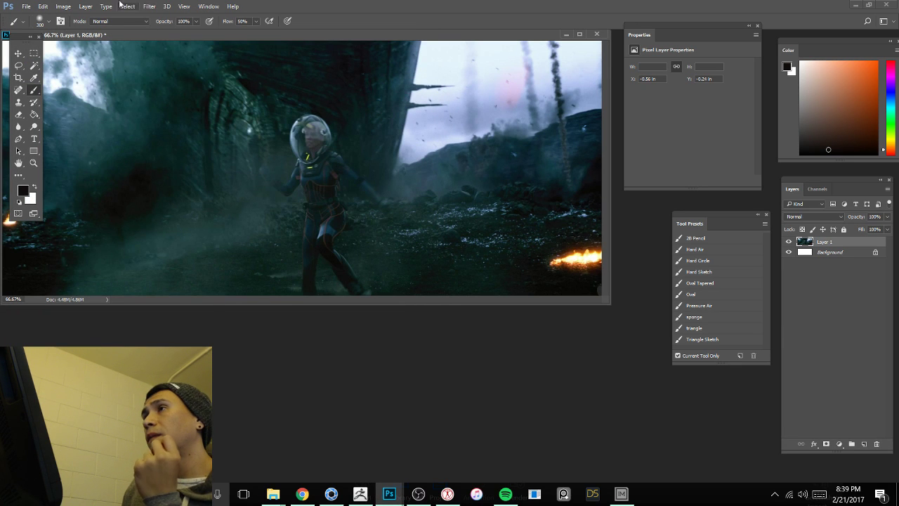
# Step: Convert the document to 32 Bits/Channel, flattening its layers
pyautogui.click(121, 6)
pyautogui.moveTo(121, 22)
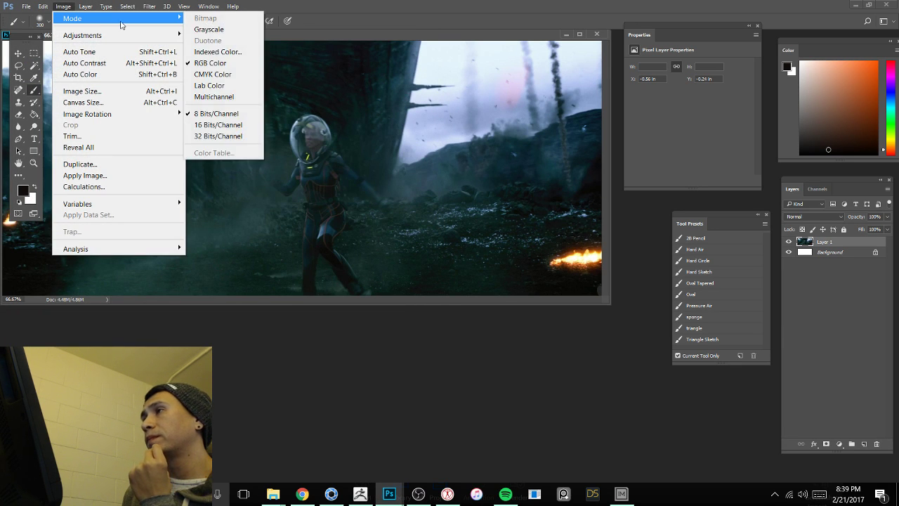
pyautogui.click(218, 136)
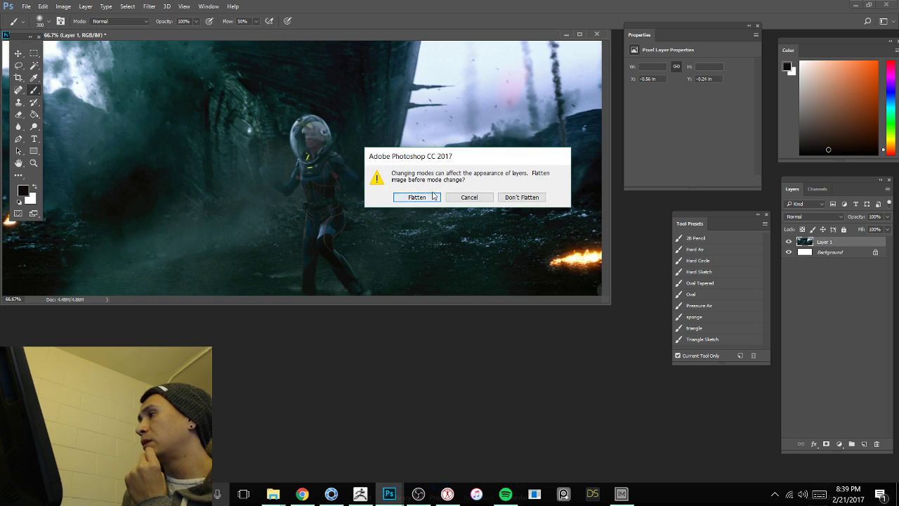
pyautogui.click(416, 197)
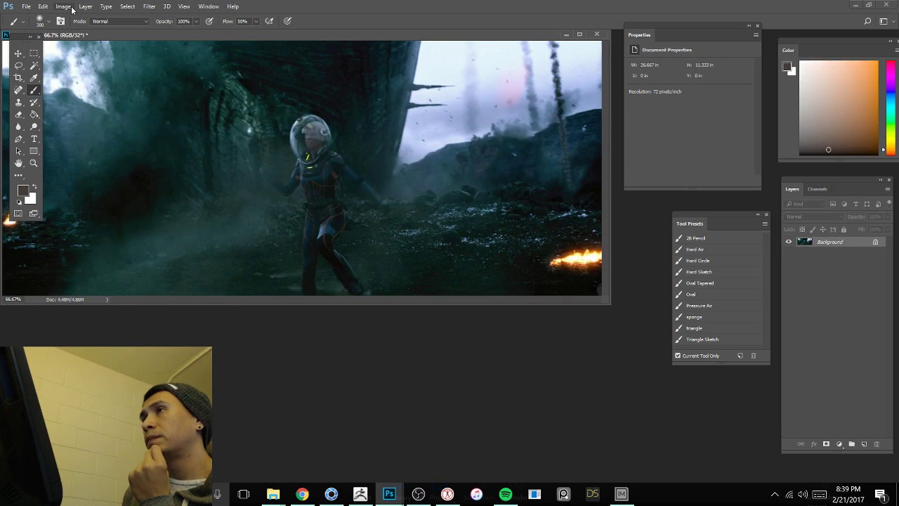
# Step: Save the picture to the Desktop as an OpenEXR file named pro_light, with compression set to None
pyautogui.click(65, 6)
pyautogui.click(56, 136)
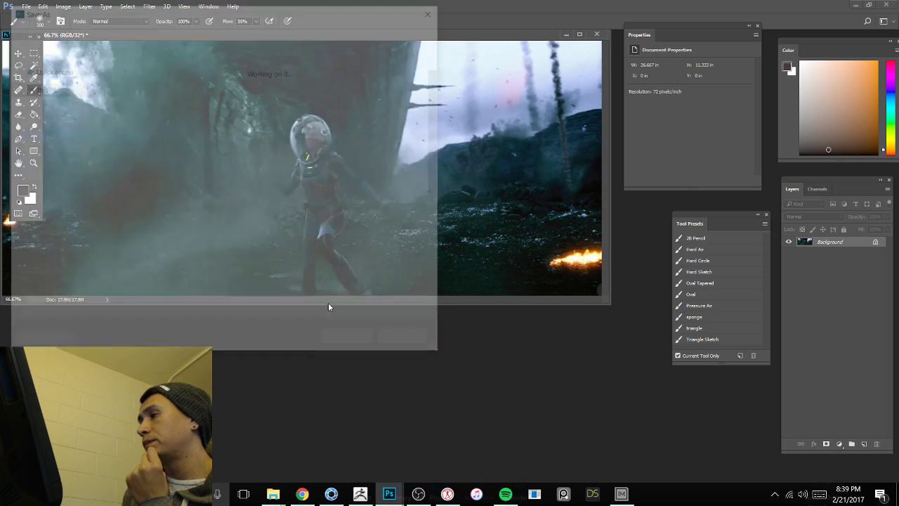
pyautogui.click(211, 233)
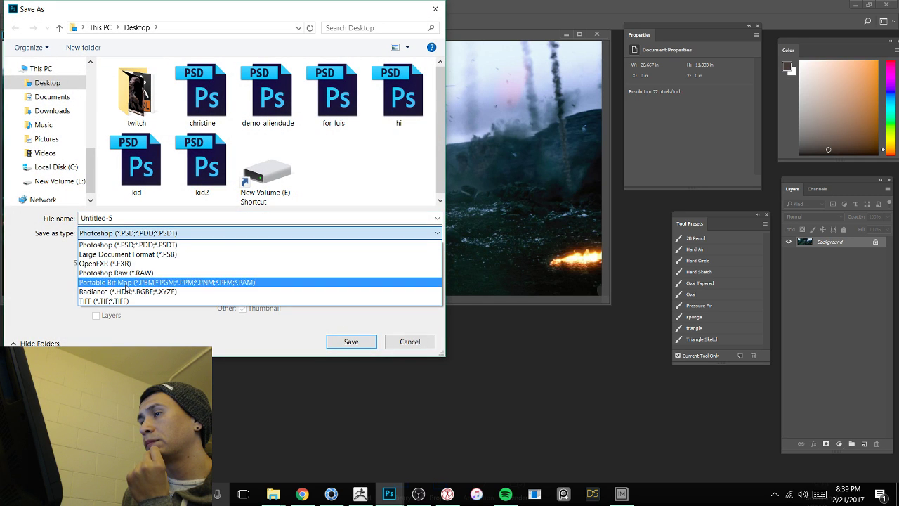
pyautogui.click(106, 264)
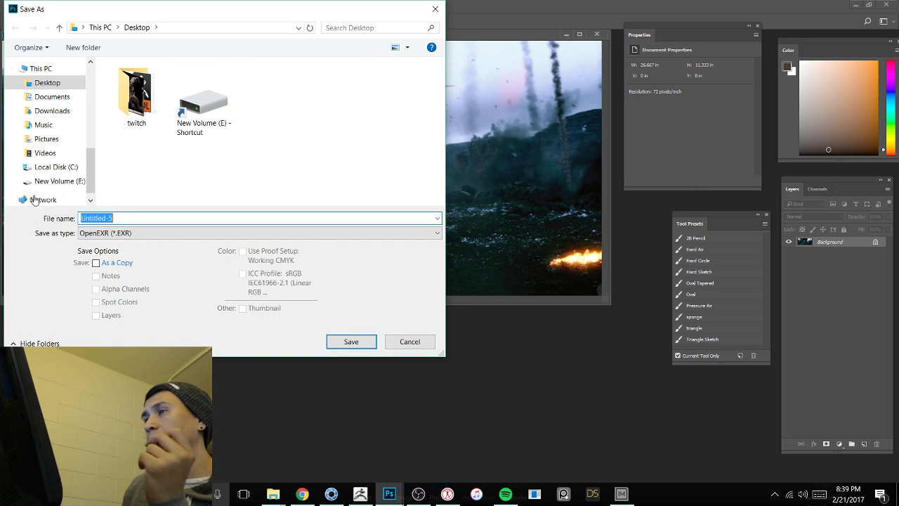
pyautogui.write('pro_light')
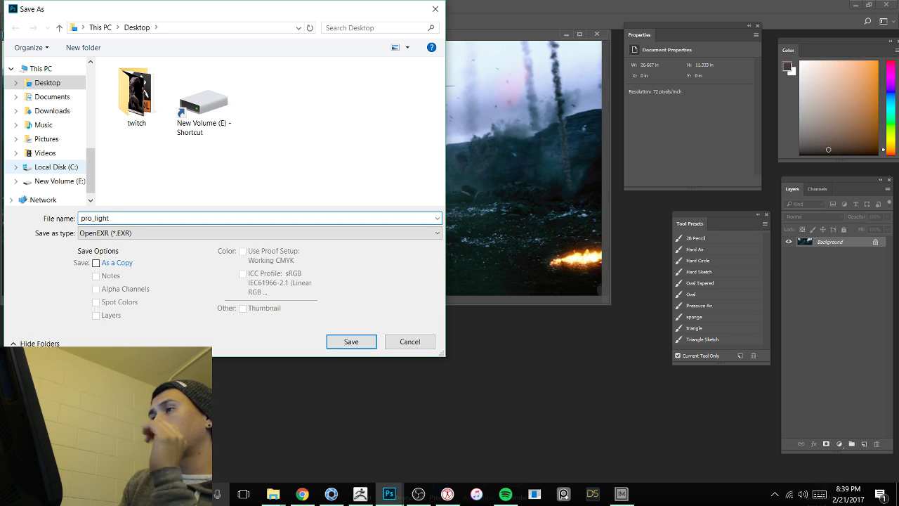
pyautogui.press('Return')
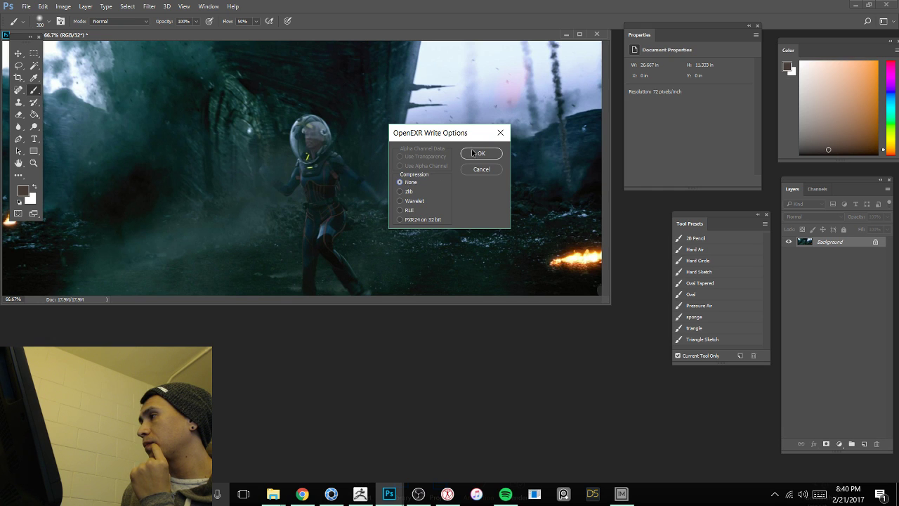
pyautogui.click(473, 153)
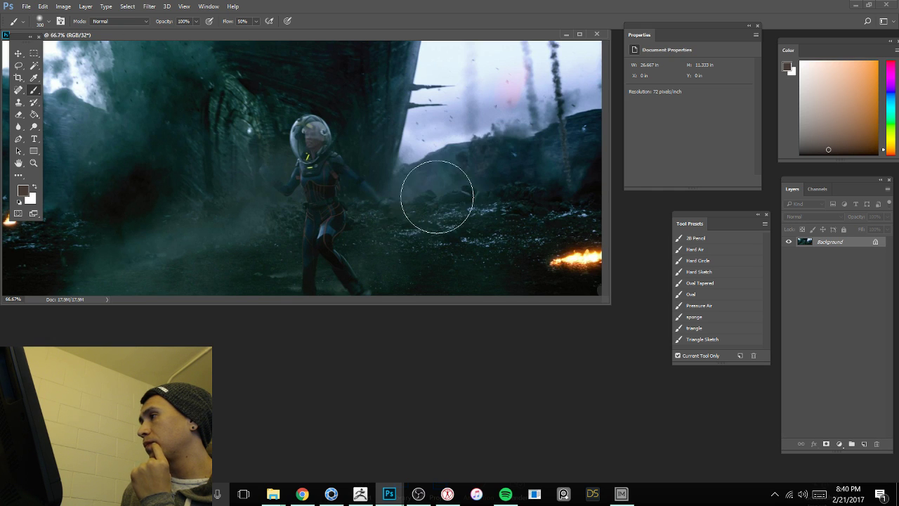
# Step: Switch to KeyShot, show the environment settings, and import pro_light from the Desktop into the Environments library
pyautogui.click(332, 497)
pyautogui.click(716, 99)
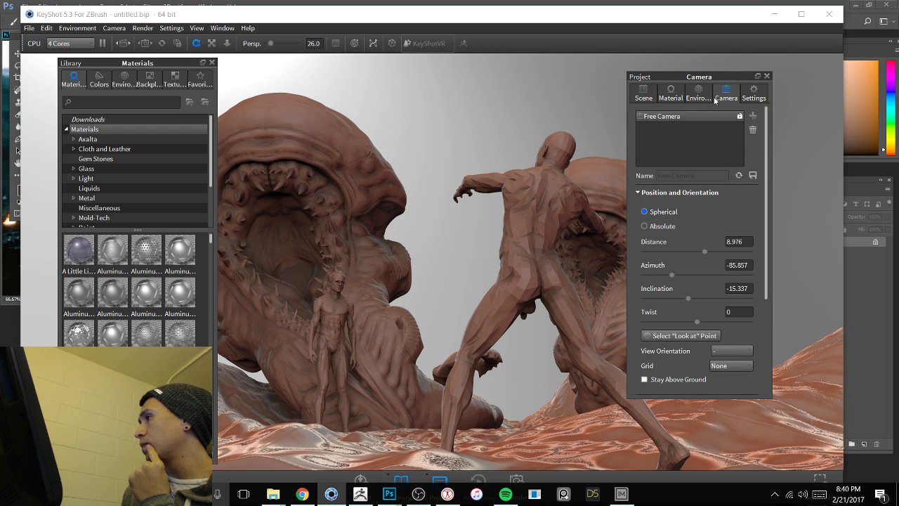
pyautogui.click(700, 99)
pyautogui.click(123, 79)
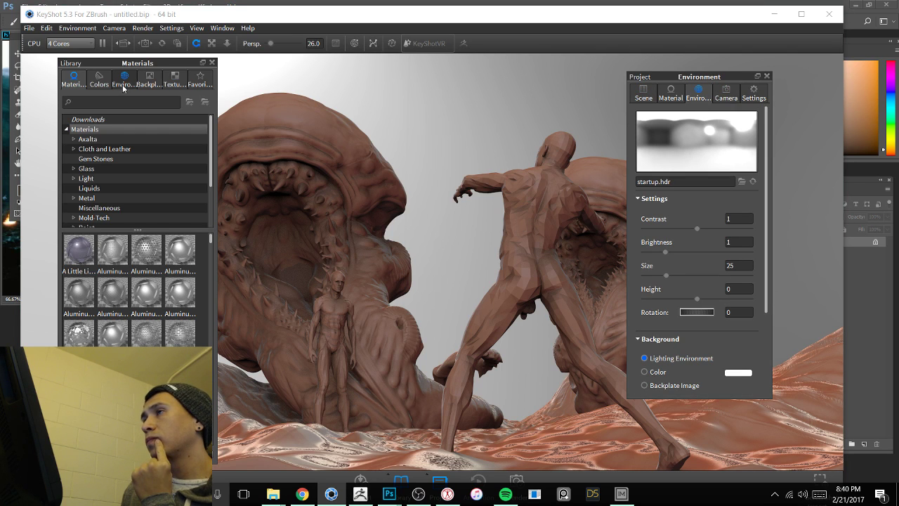
pyautogui.click(205, 103)
pyautogui.click(130, 131)
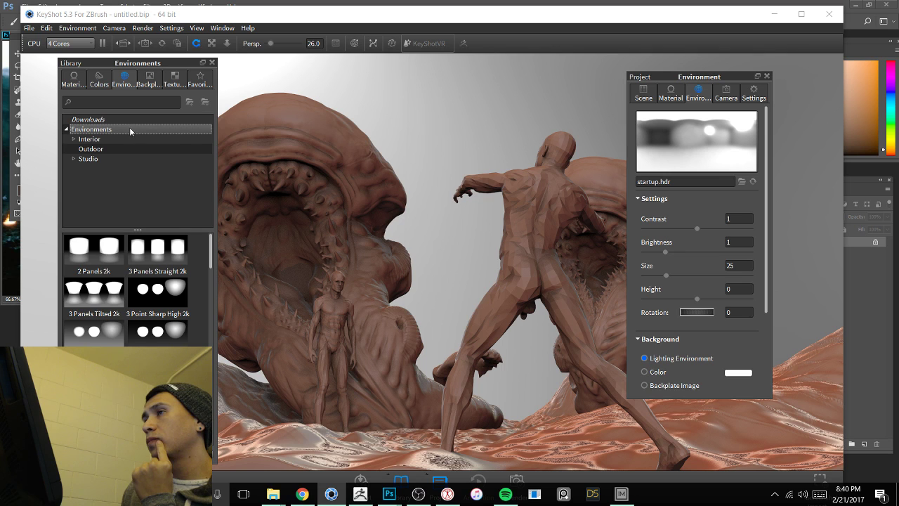
pyautogui.click(204, 103)
pyautogui.click(214, 130)
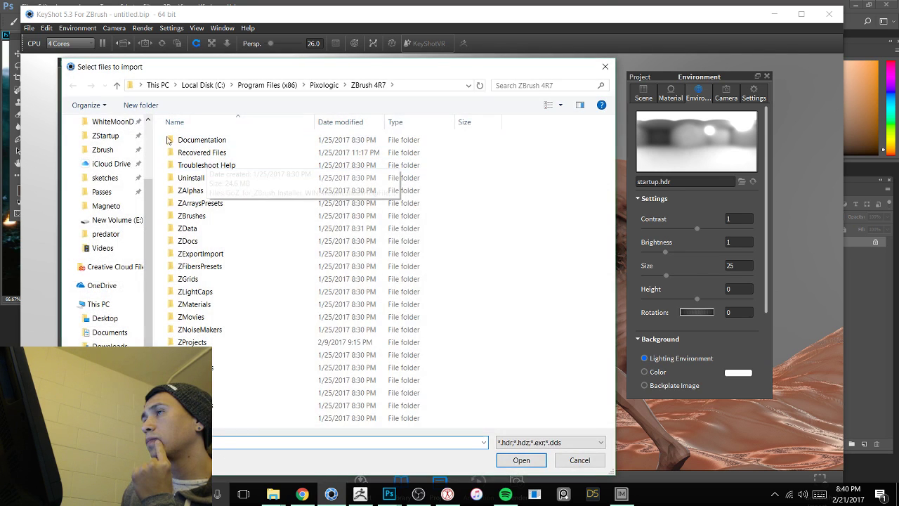
pyautogui.click(102, 320)
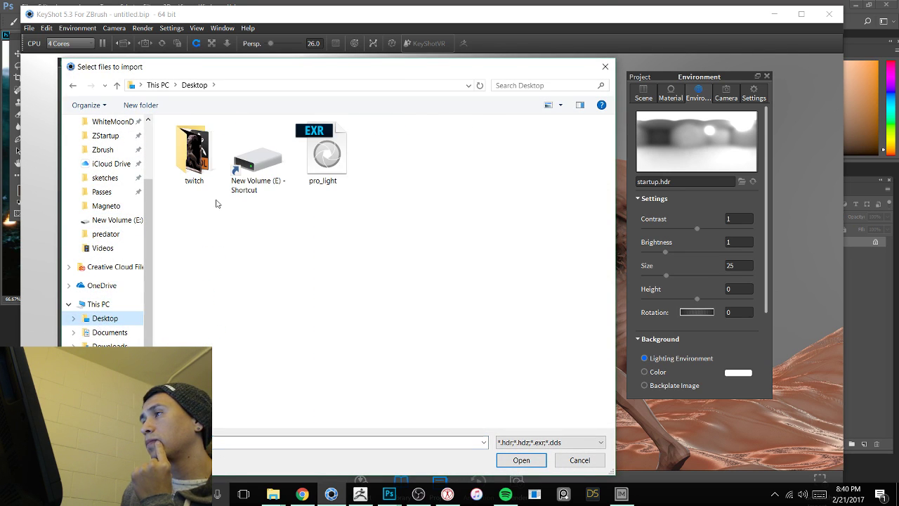
pyautogui.doubleClick(323, 154)
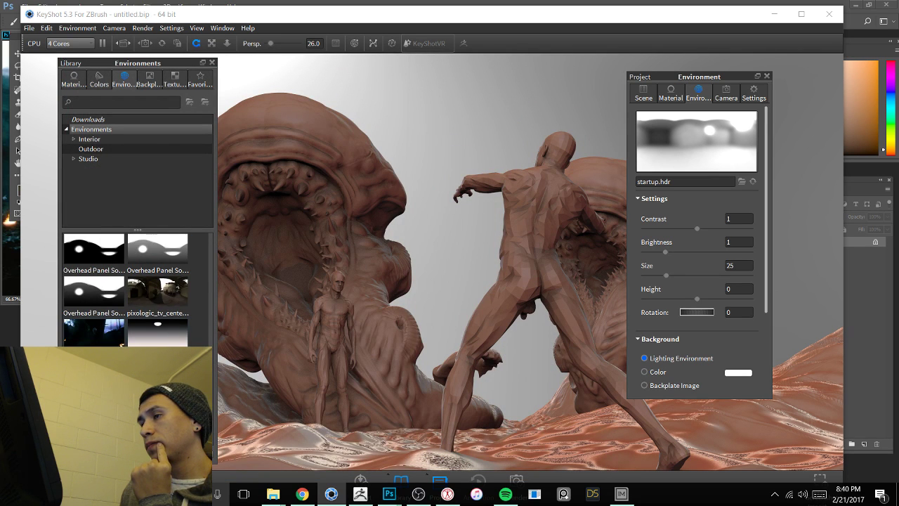
# Step: Apply the pro_light environment to the scene and raise its brightness to 2.565
pyautogui.moveTo(99, 339); pyautogui.dragTo(451, 91)
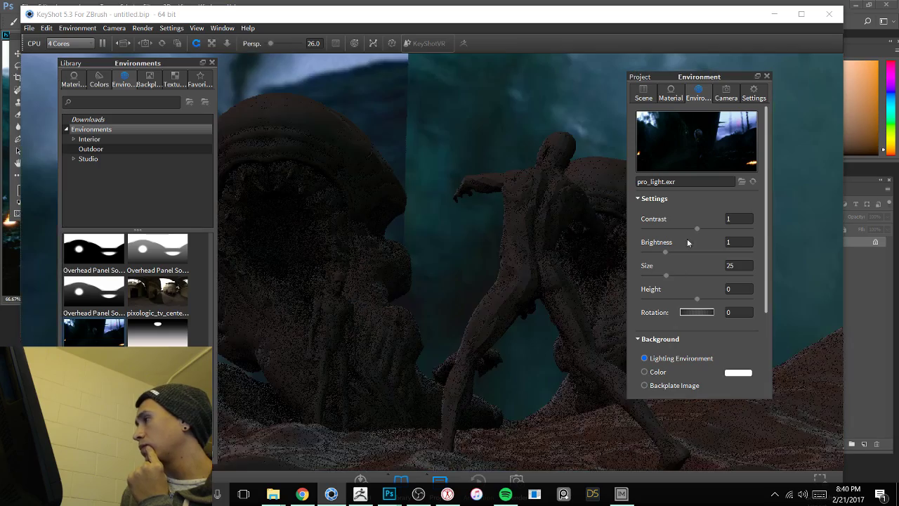
pyautogui.moveTo(661, 252); pyautogui.dragTo(698, 250)
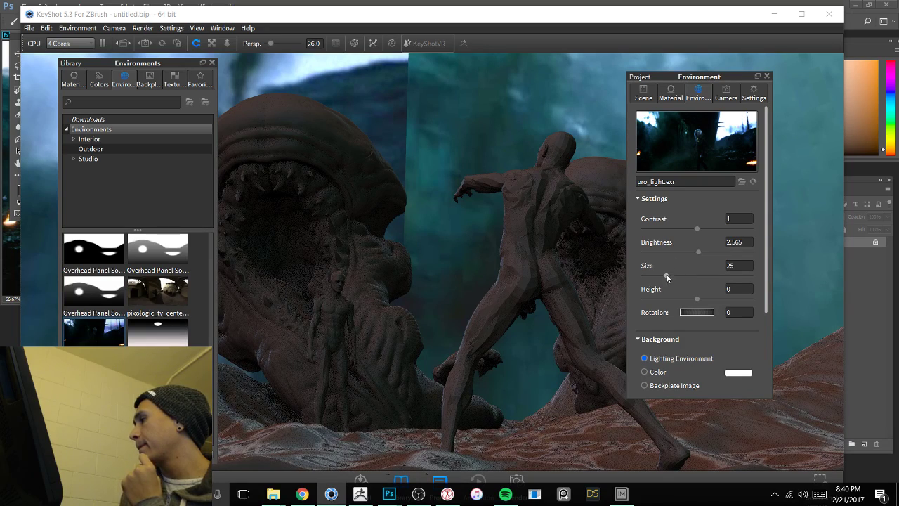
# Step: Switch the background to a solid colour and set it to dark grey, RGB 13, 13, 13
pyautogui.click(665, 374)
pyautogui.click(735, 374)
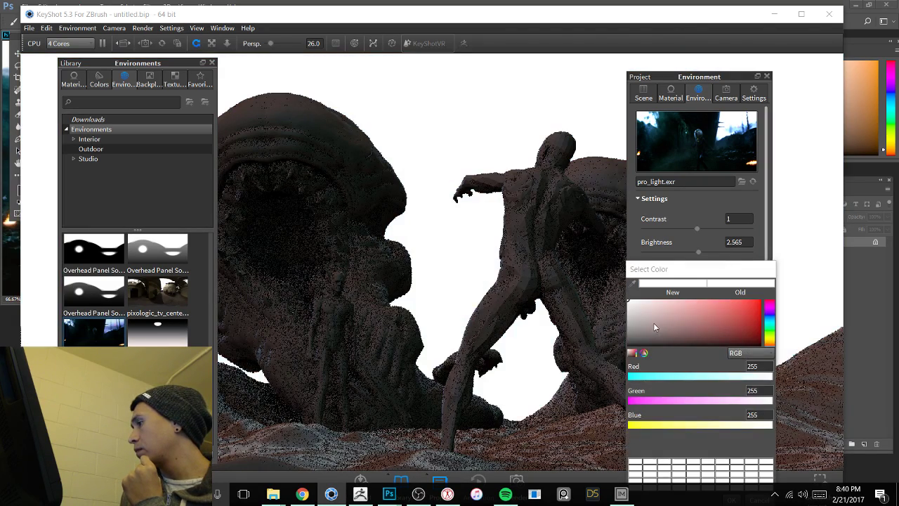
pyautogui.moveTo(653, 326); pyautogui.dragTo(623, 346)
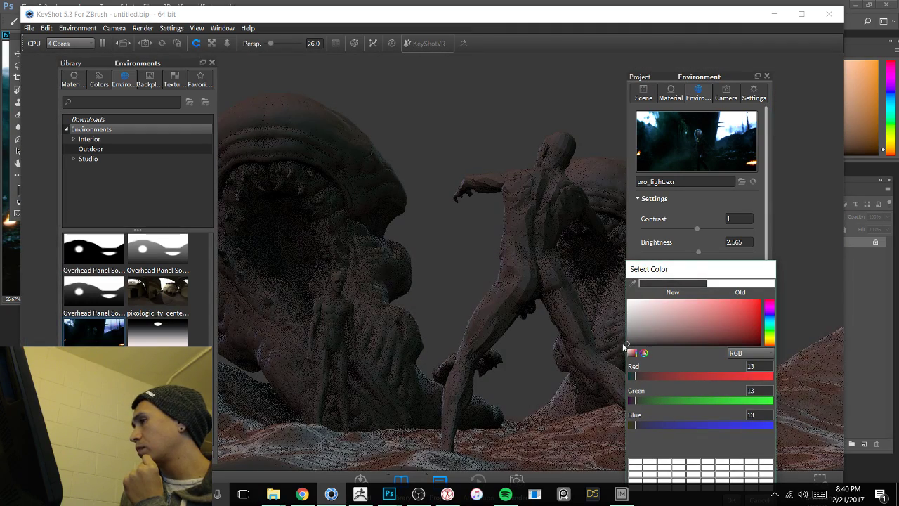
pyautogui.click(693, 250)
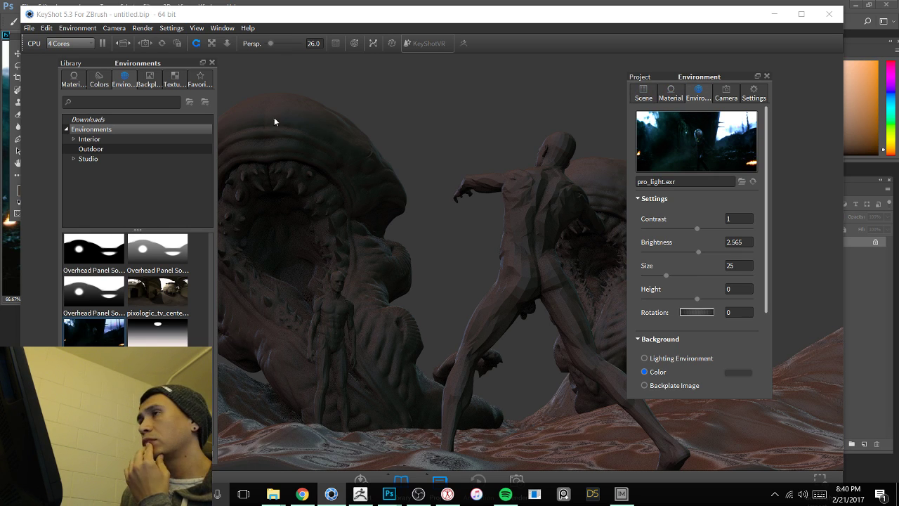
# Step: Show the scene's materials and assign one of the ZMat materials to the whole ZBrush model
pyautogui.click(74, 79)
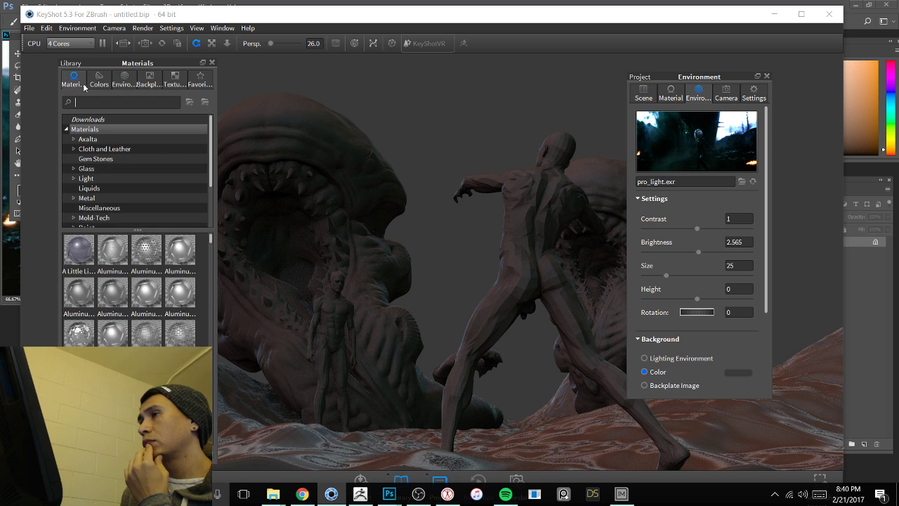
pyautogui.click(642, 95)
pyautogui.click(711, 252)
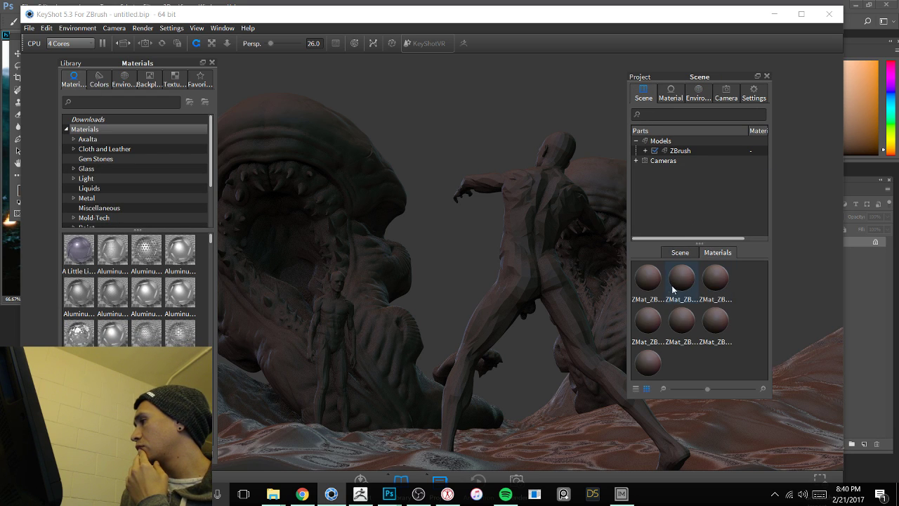
pyautogui.moveTo(672, 288); pyautogui.dragTo(675, 149)
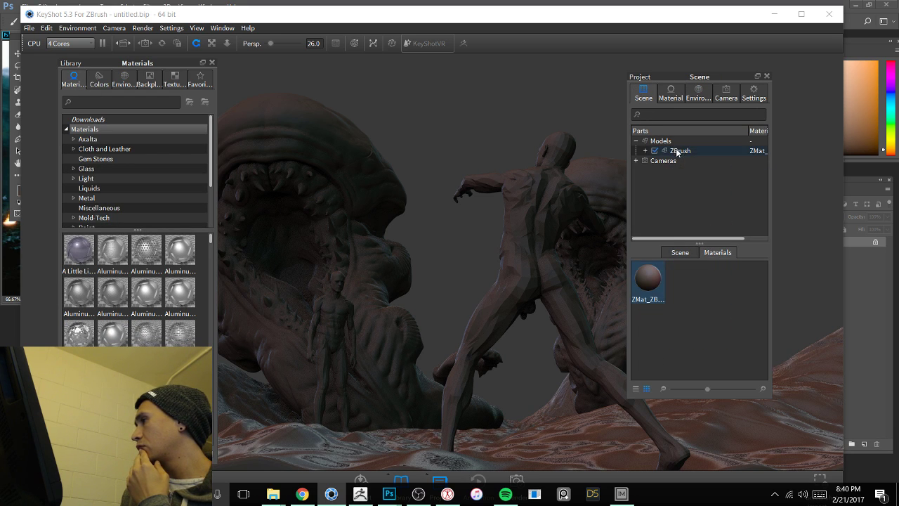
# Step: Set the specular colour of the ZBrush model's shared material to light grey, RGB 188, 188, 188
pyautogui.doubleClick(650, 274)
pyautogui.click(752, 227)
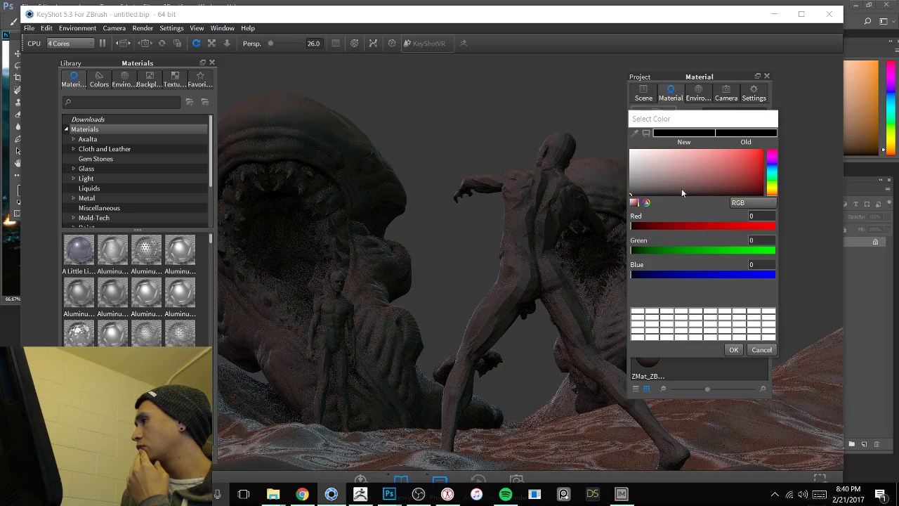
pyautogui.click(629, 161)
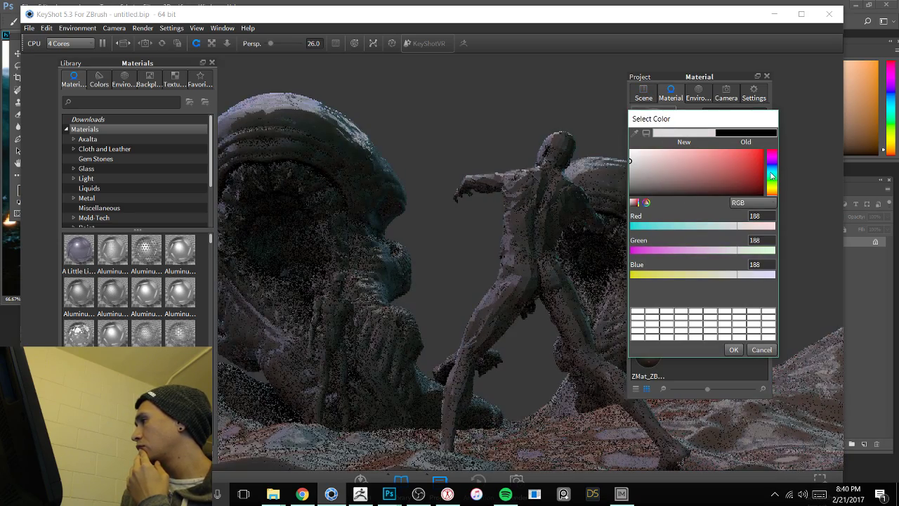
pyautogui.click(473, 142)
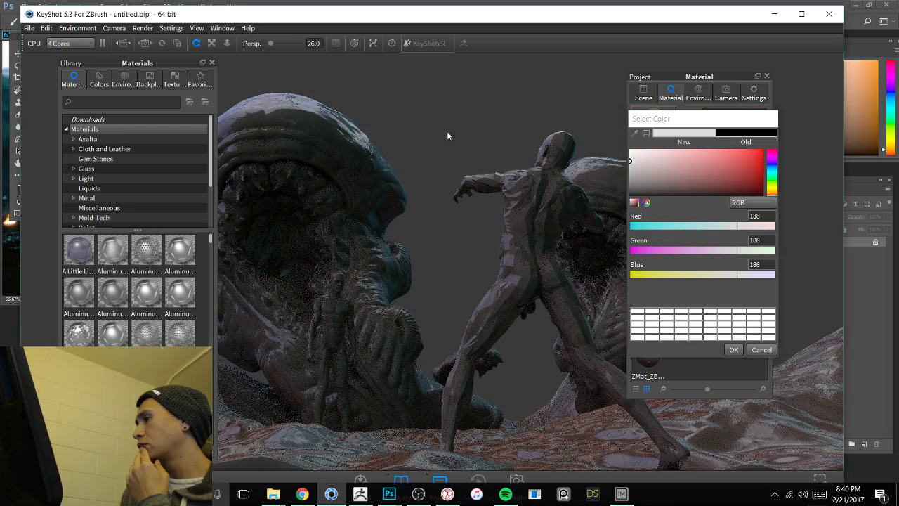
pyautogui.moveTo(448, 136); pyautogui.dragTo(332, 169)
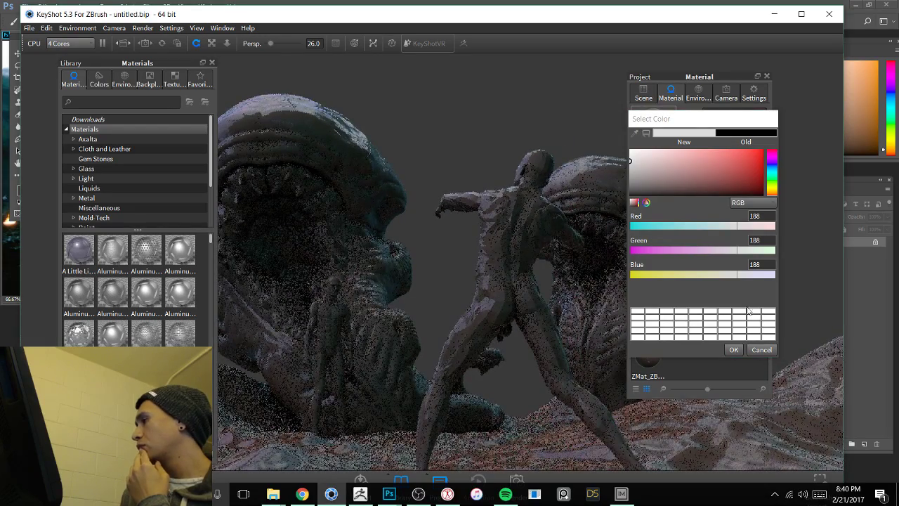
pyautogui.click(733, 349)
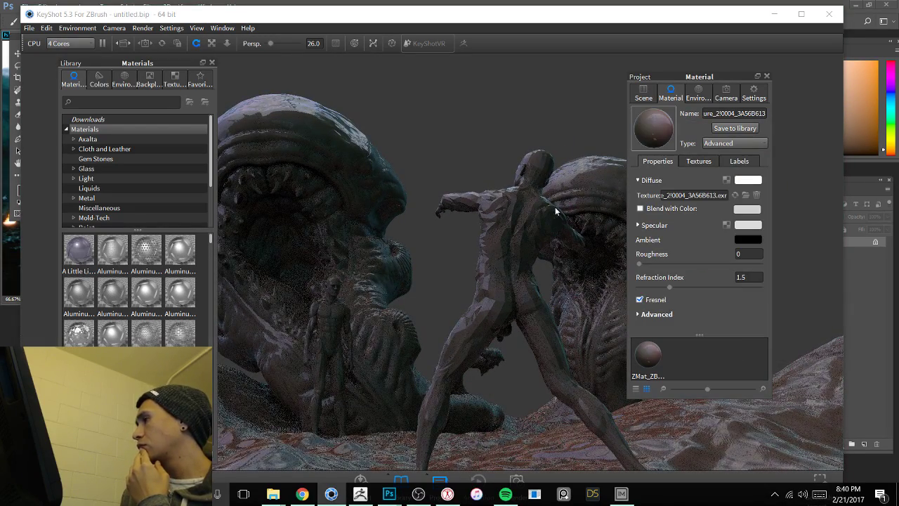
# Step: Close the Library and move the Project window clear of the render to check the composition
pyautogui.click(212, 62)
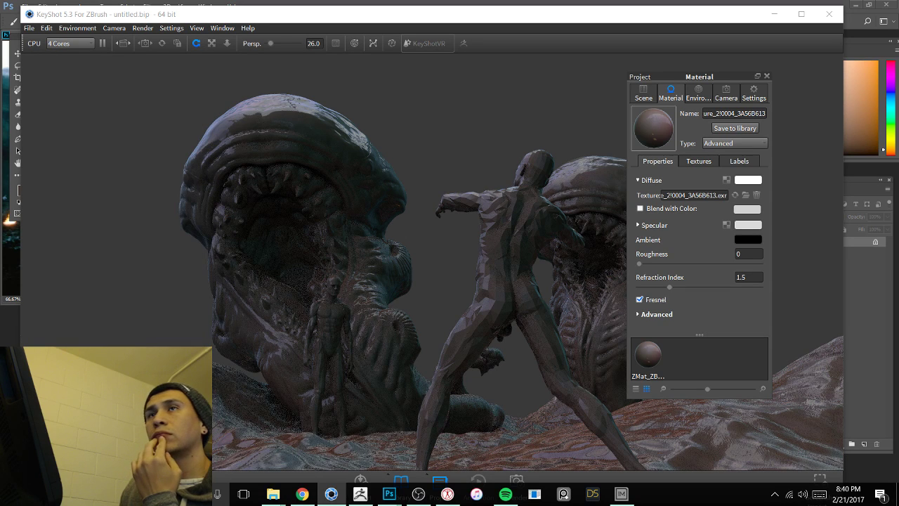
pyautogui.moveTo(704, 76); pyautogui.dragTo(0, 81)
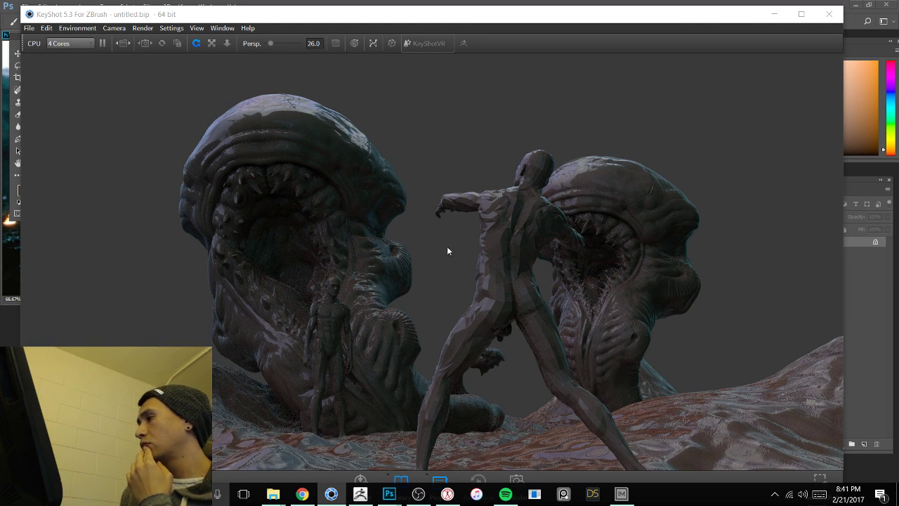
pyautogui.moveTo(447, 247); pyautogui.dragTo(447, 237)
pyautogui.moveTo(227, 366); pyautogui.dragTo(290, 261)
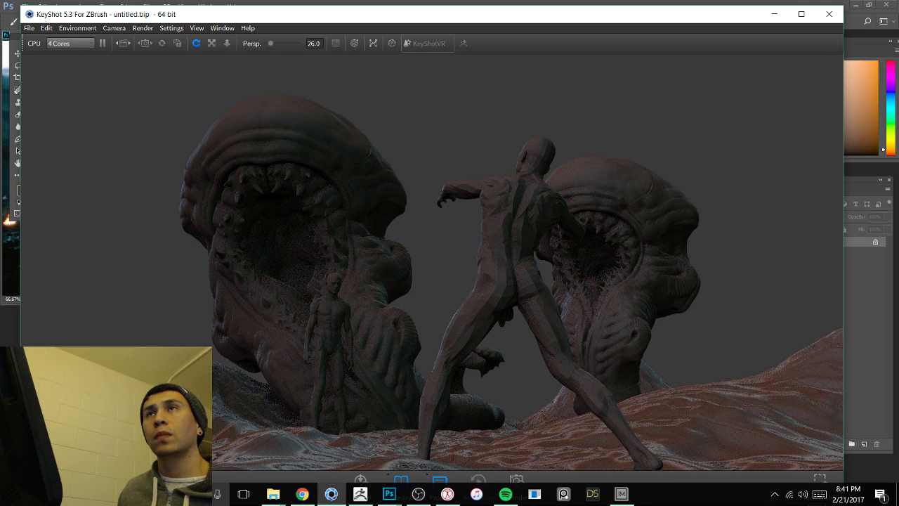
# Step: Set the wormy2 material's specular colour to grey, RGB 131, 131, 131, and its roughness to 0.054
pyautogui.moveTo(0, 125); pyautogui.dragTo(155, 113)
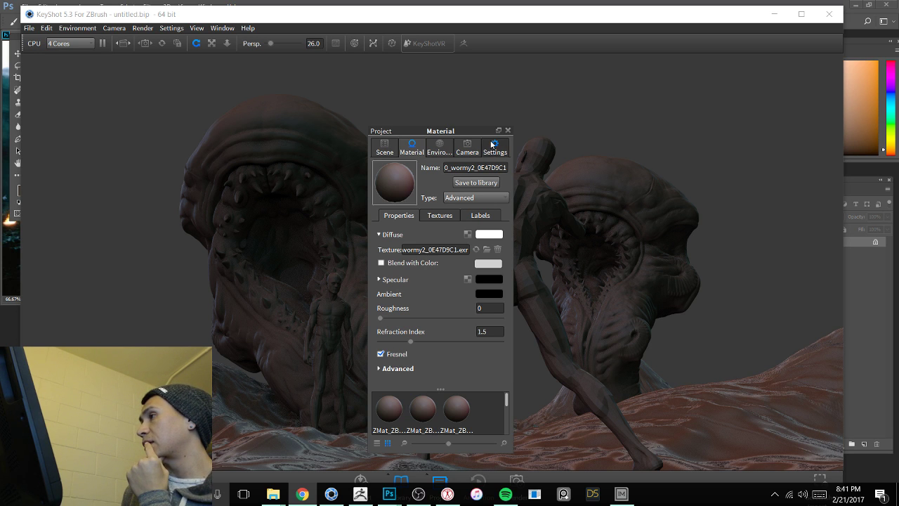
pyautogui.moveTo(484, 132); pyautogui.dragTo(443, 104)
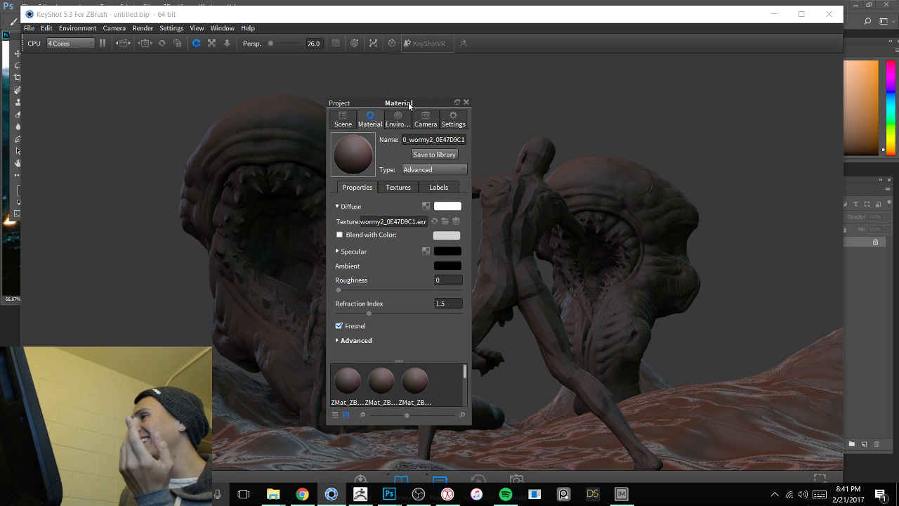
pyautogui.moveTo(409, 104); pyautogui.dragTo(489, 95)
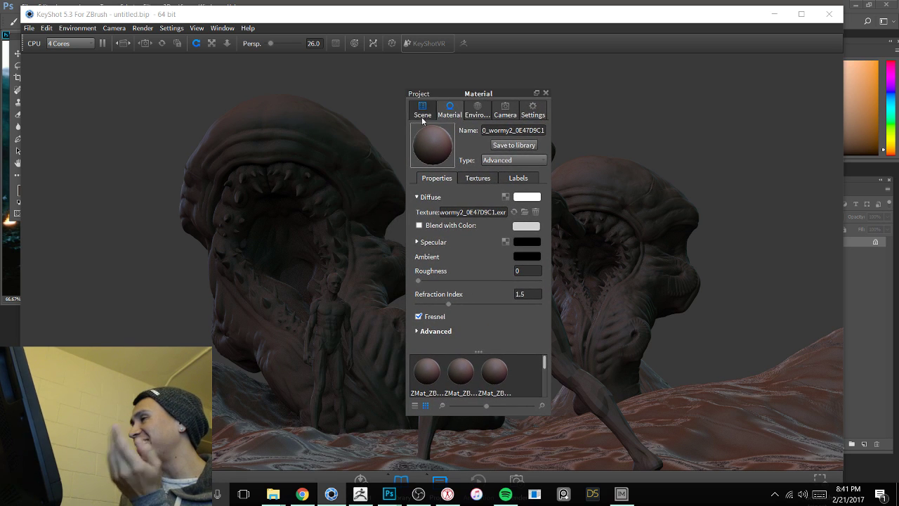
pyautogui.click(516, 226)
pyautogui.moveTo(421, 184); pyautogui.dragTo(391, 187)
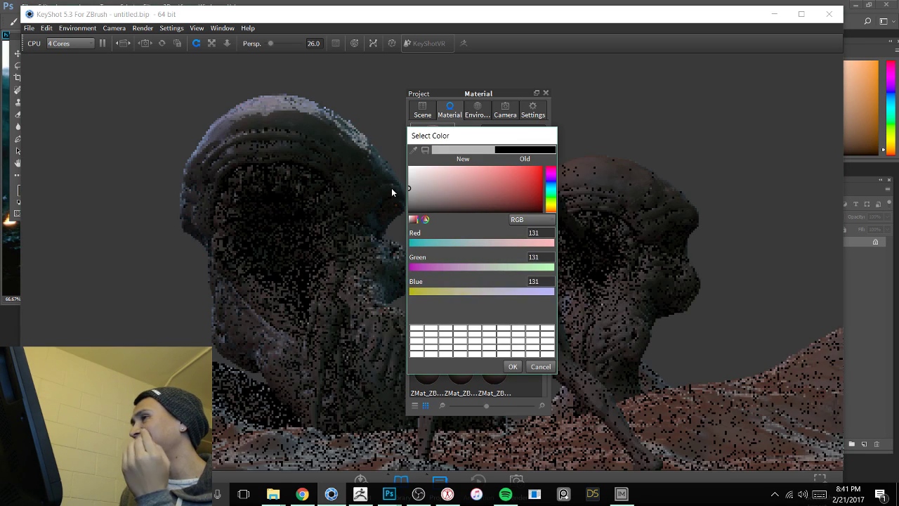
pyautogui.click(512, 367)
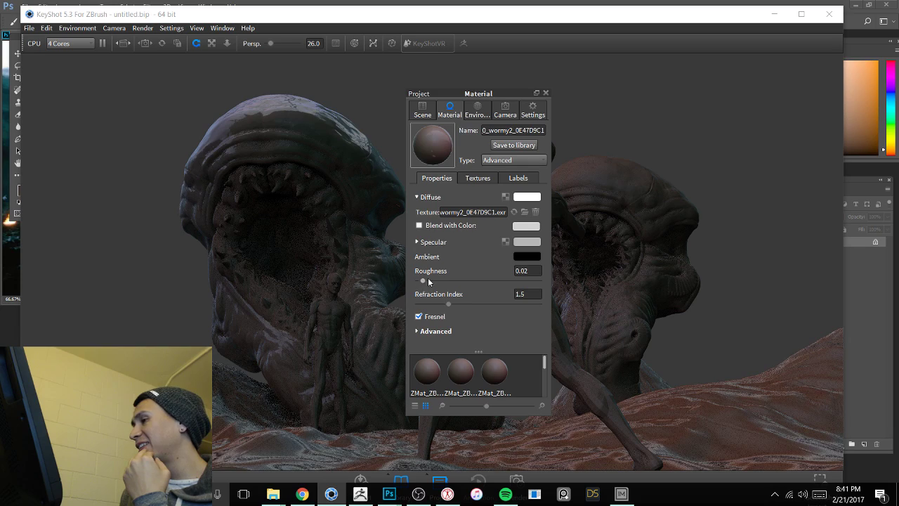
pyautogui.moveTo(428, 280); pyautogui.dragTo(431, 281)
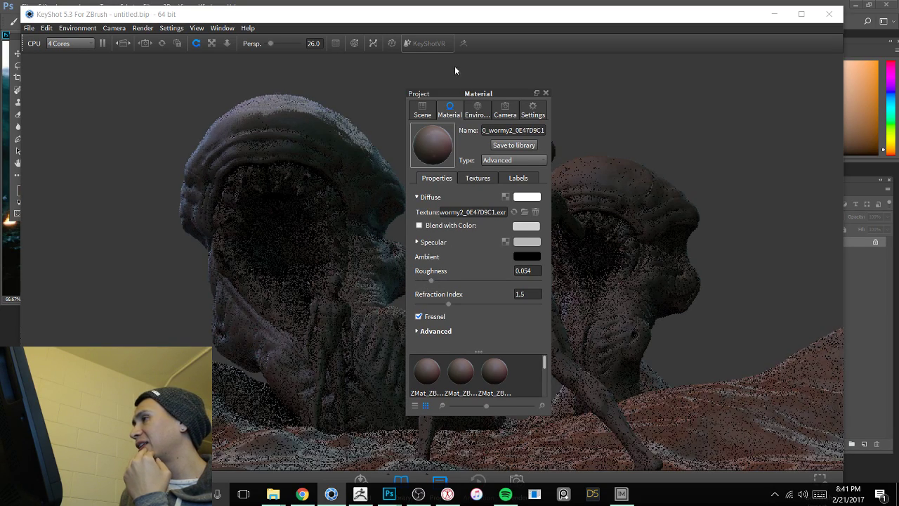
# Step: Rename the wormy2 material as worm body
pyautogui.scroll(-2, 495, 370)
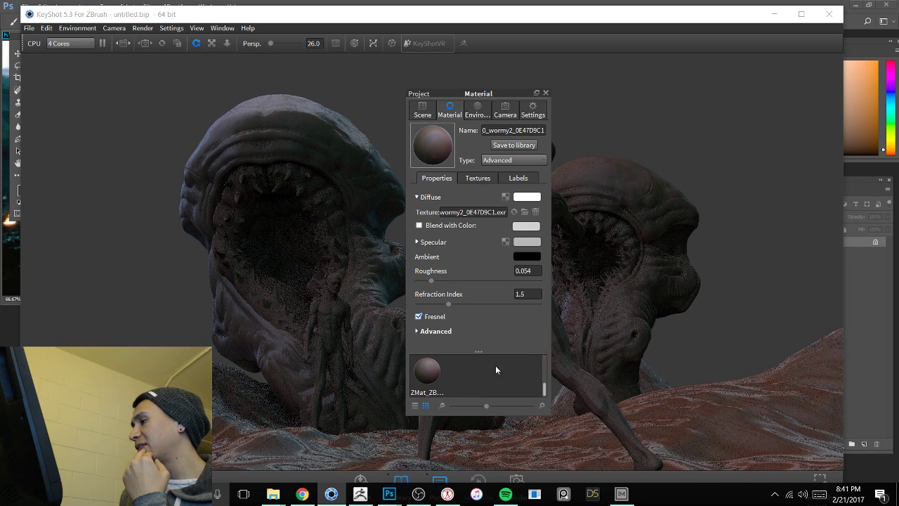
pyautogui.scroll(3, 453, 369)
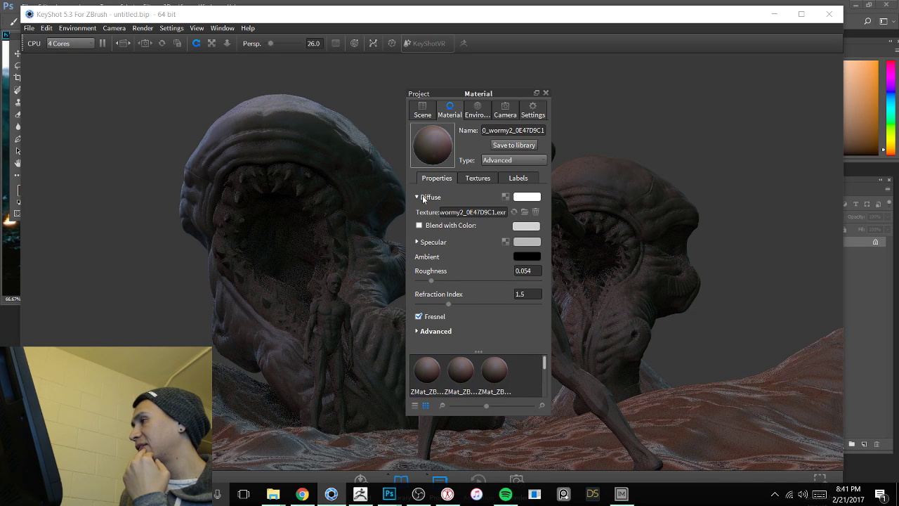
pyautogui.doubleClick(506, 130)
pyautogui.write('worm b')
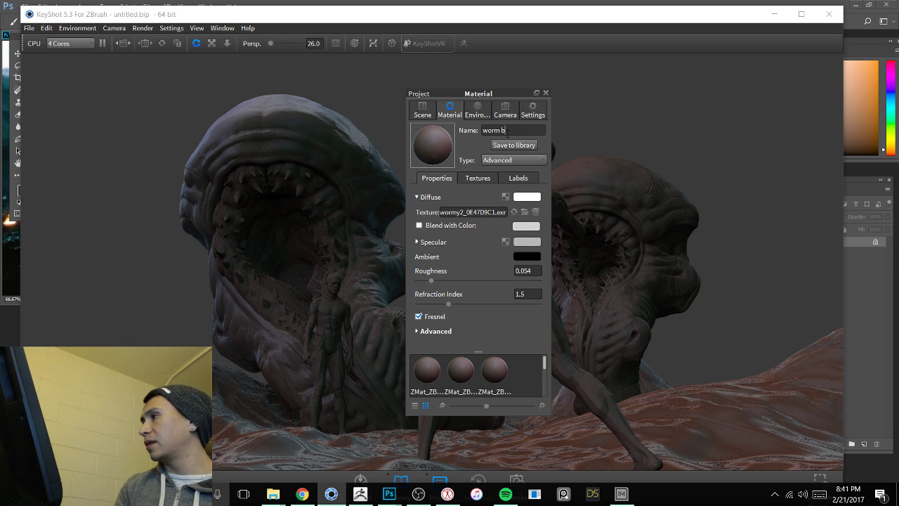
pyautogui.write('ody')
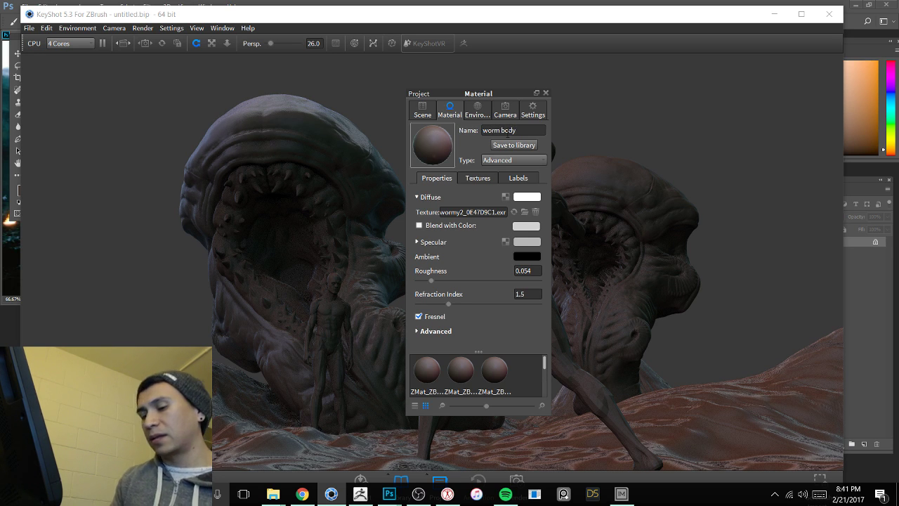
pyautogui.press('Return')
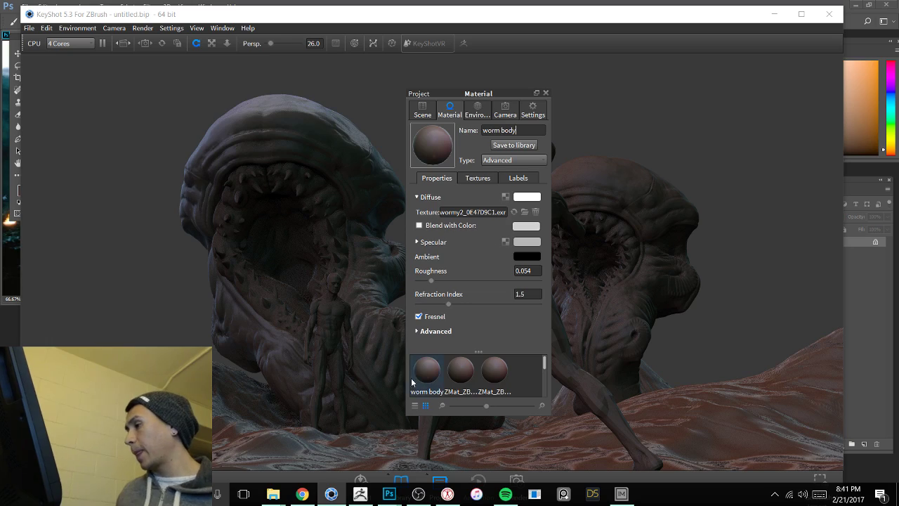
# Step: Assign the worm body material to the smaller worm's body and to the mouth areas of both worms
pyautogui.moveTo(427, 370); pyautogui.dragTo(623, 173)
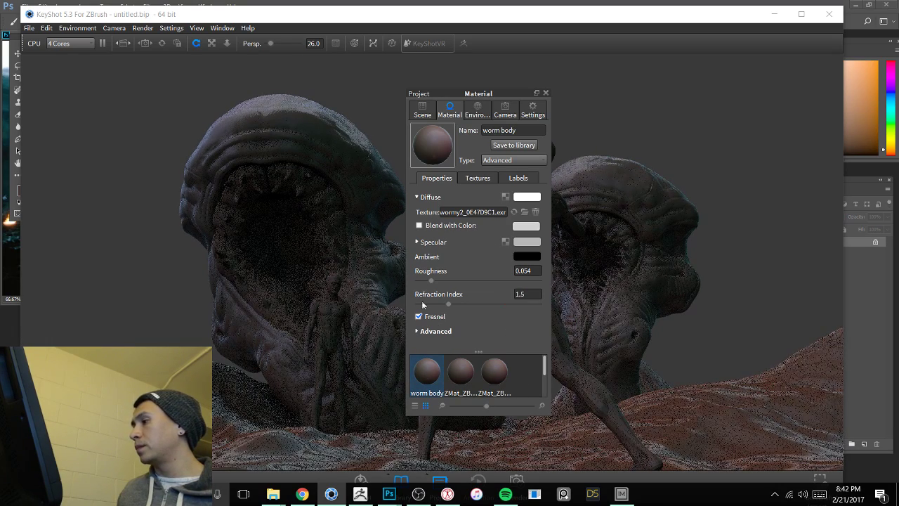
pyautogui.moveTo(435, 379); pyautogui.dragTo(321, 190)
pyautogui.moveTo(427, 374); pyautogui.dragTo(623, 229)
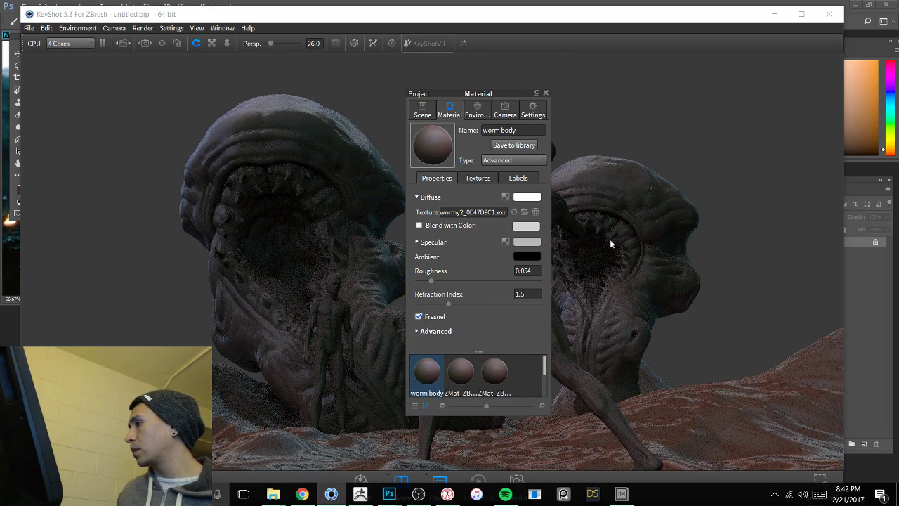
# Step: Remove the diffuse texture from the large worm's Extract1 teeth material and set its diffuse colour to grey, RGB 75, 75, 75
pyautogui.doubleClick(278, 291)
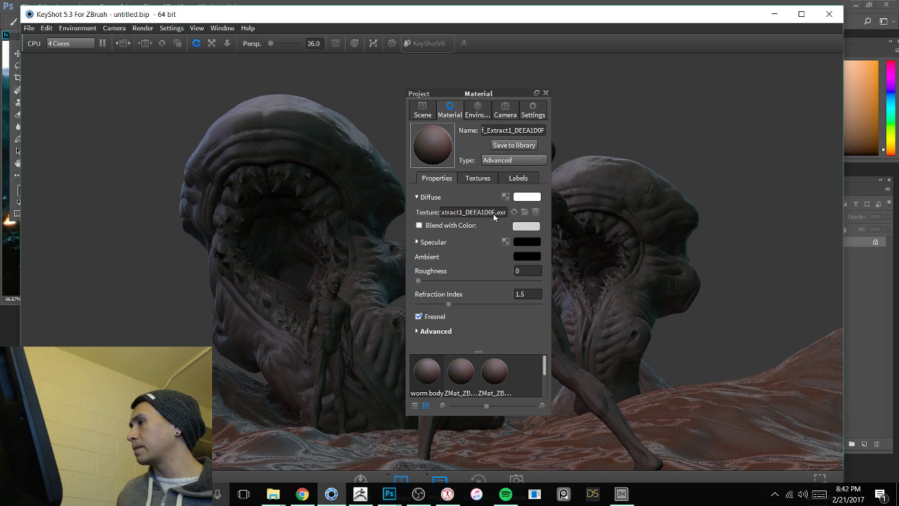
pyautogui.click(467, 226)
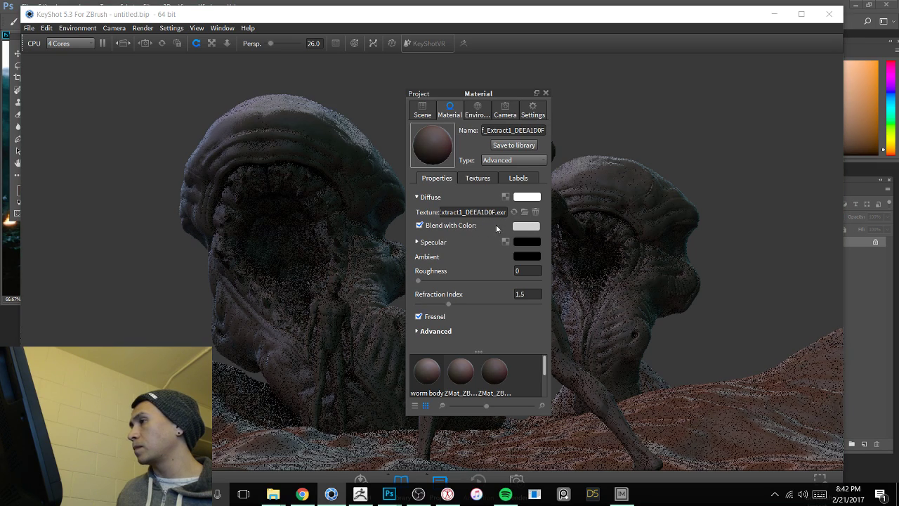
pyautogui.click(535, 211)
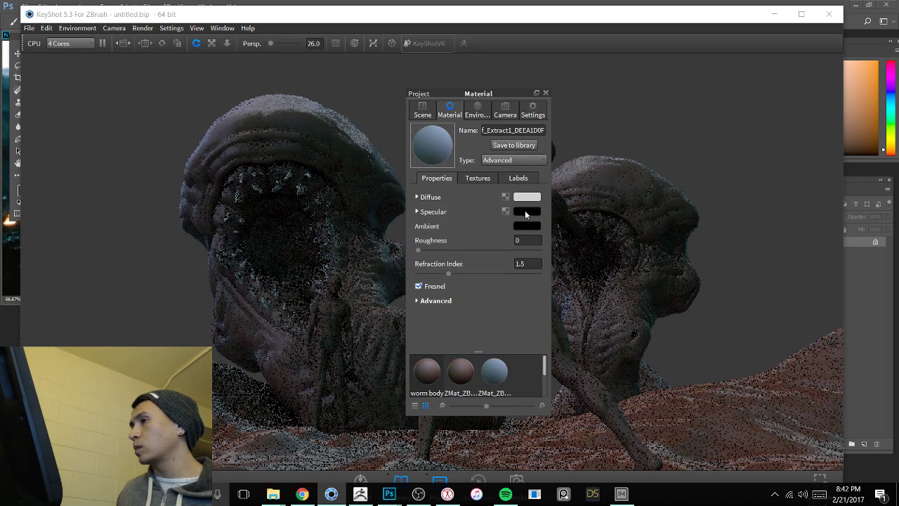
pyautogui.click(523, 200)
pyautogui.click(417, 152)
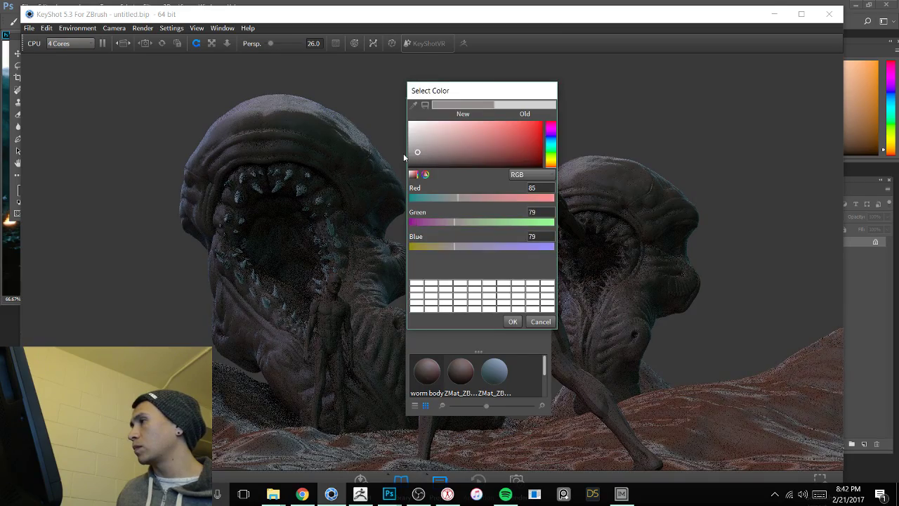
pyautogui.moveTo(403, 153); pyautogui.dragTo(401, 153)
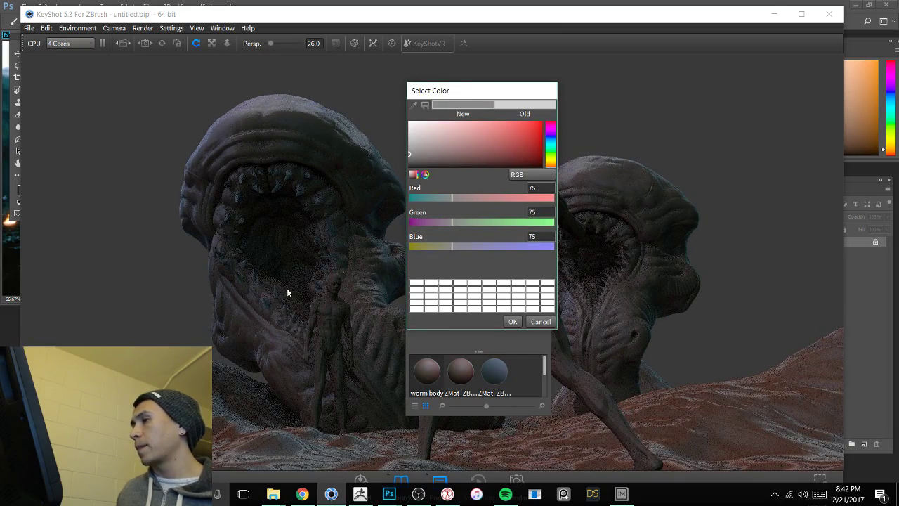
pyautogui.click(513, 322)
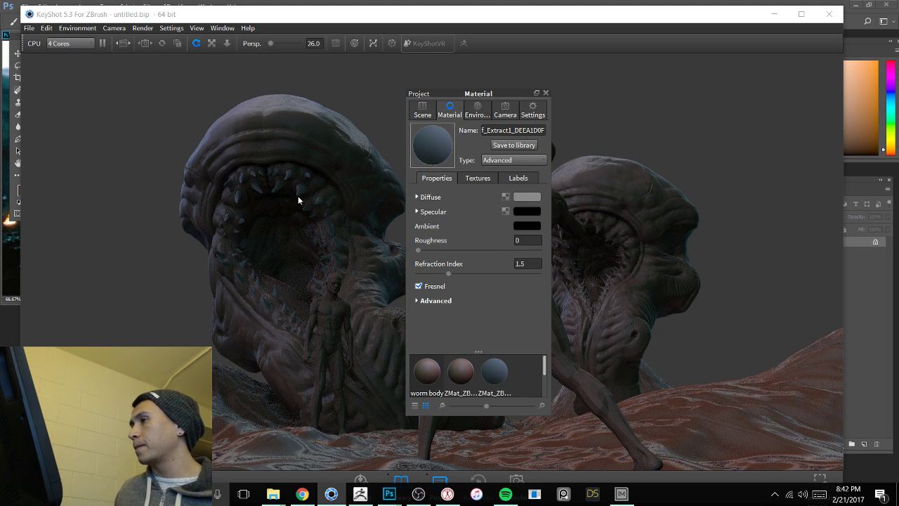
# Step: Darken the large worm's Extract1 teeth material by setting its diffuse colour to RGB 41, 34, 34
pyautogui.click(527, 198)
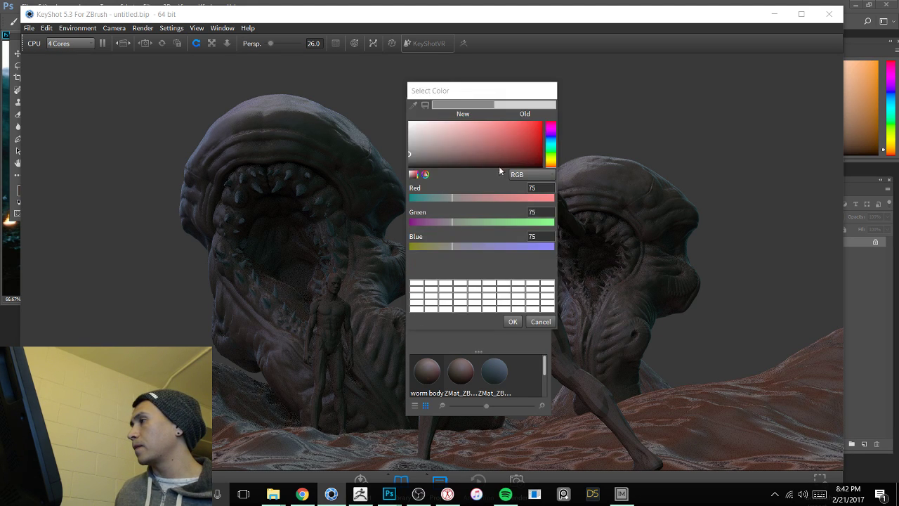
pyautogui.click(423, 156)
pyautogui.moveTo(423, 157); pyautogui.dragTo(431, 160)
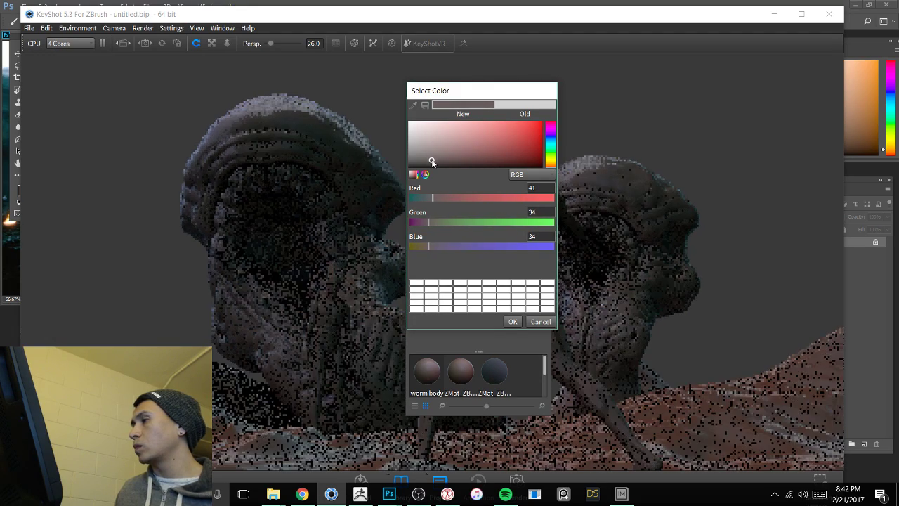
pyautogui.click(513, 323)
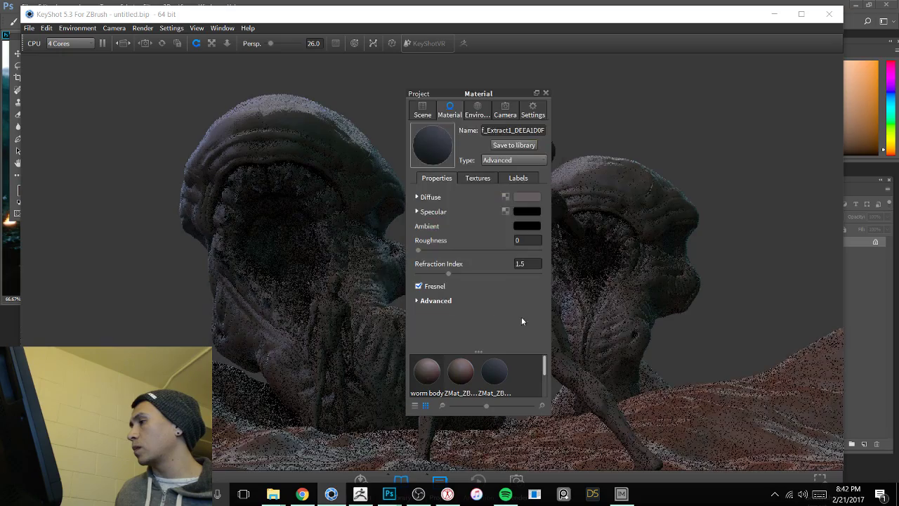
# Step: Set the Extract1 teeth material's specular colour to light grey, RGB 196, 196, 196, and its roughness to 0.023
pyautogui.click(527, 210)
pyautogui.click(409, 146)
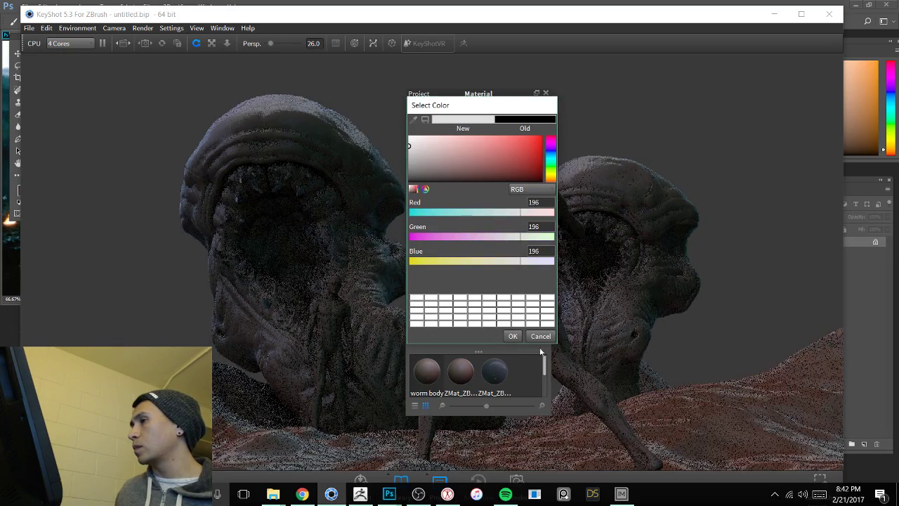
pyautogui.click(514, 336)
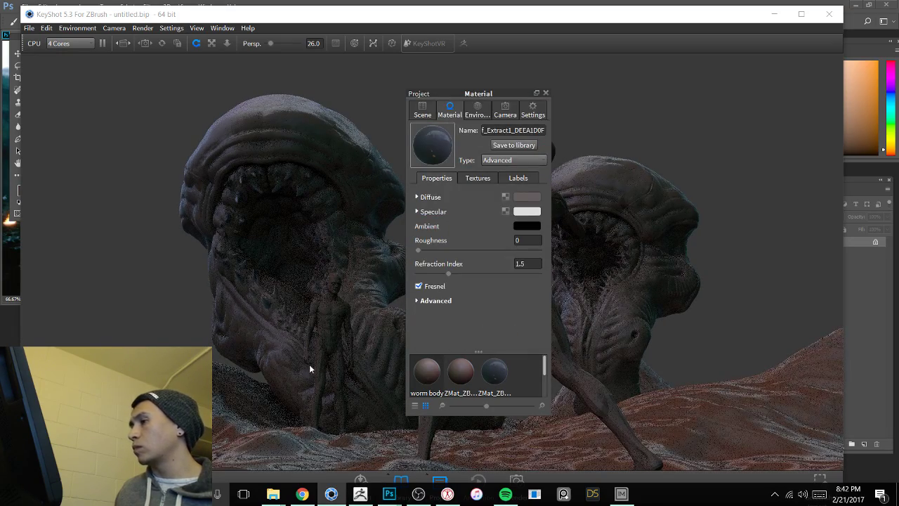
pyautogui.moveTo(419, 250); pyautogui.dragTo(423, 249)
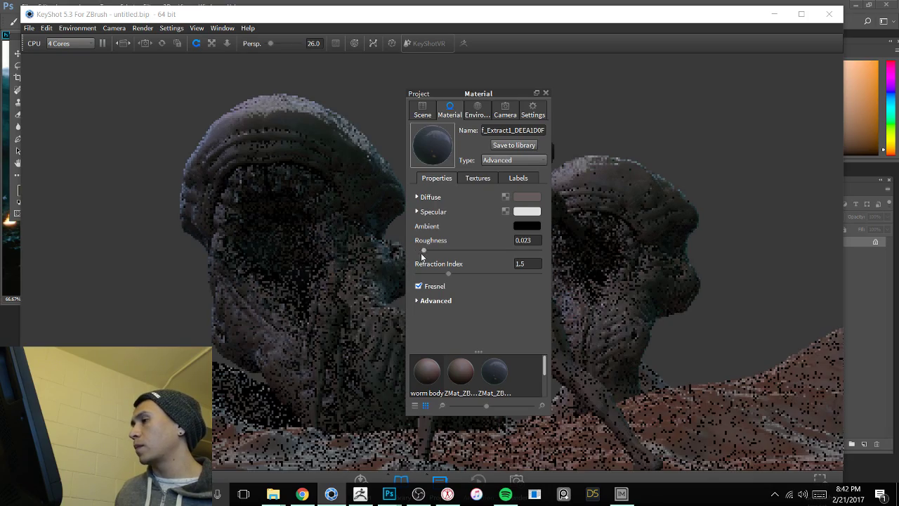
# Step: Set the ground's Cube3D material to a grey specular colour, RGB 52, 52, 52, with a roughness of 0.343
pyautogui.doubleClick(220, 428)
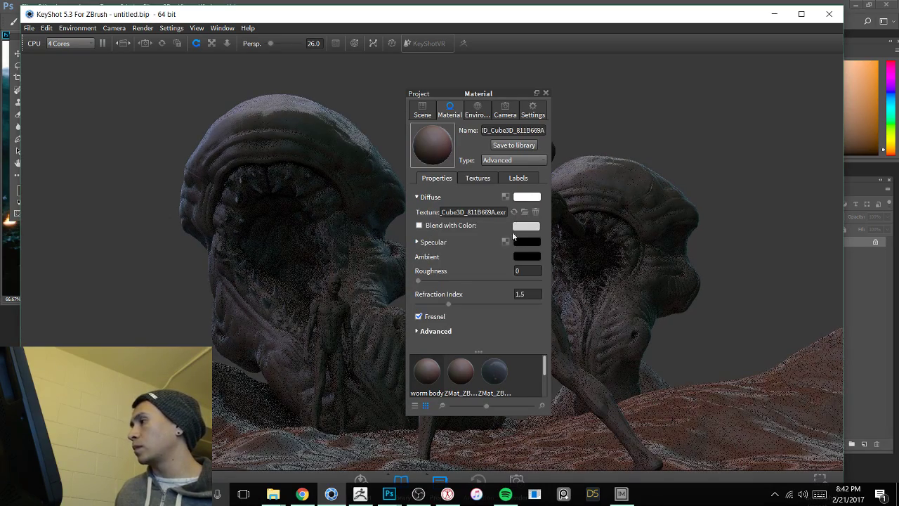
pyautogui.click(521, 244)
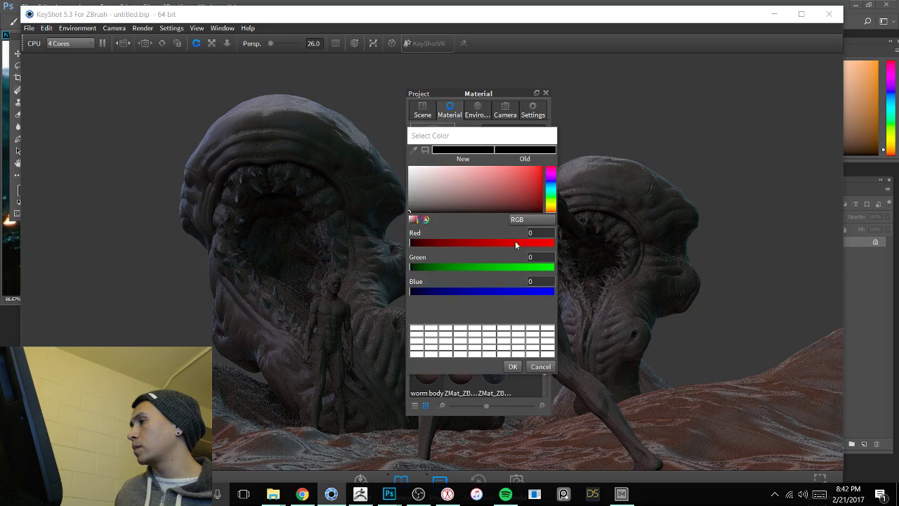
pyautogui.click(422, 205)
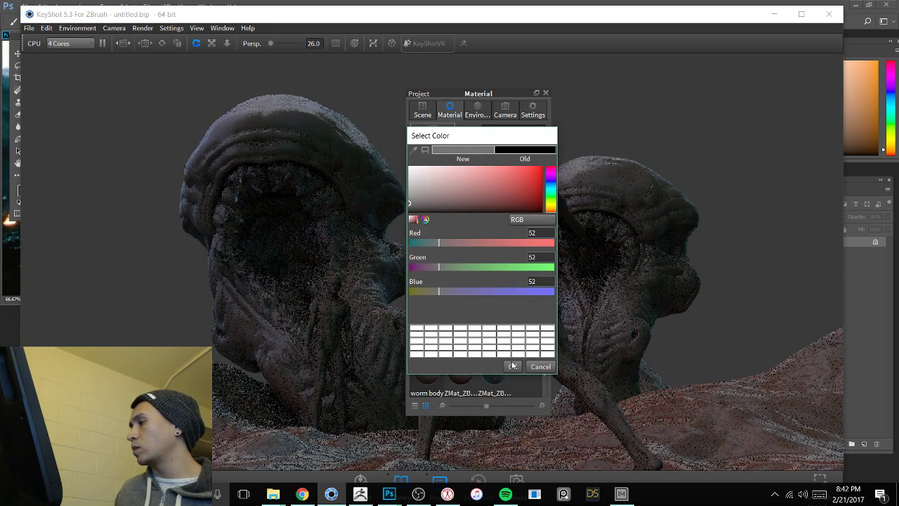
pyautogui.click(513, 366)
pyautogui.moveTo(419, 280); pyautogui.dragTo(500, 280)
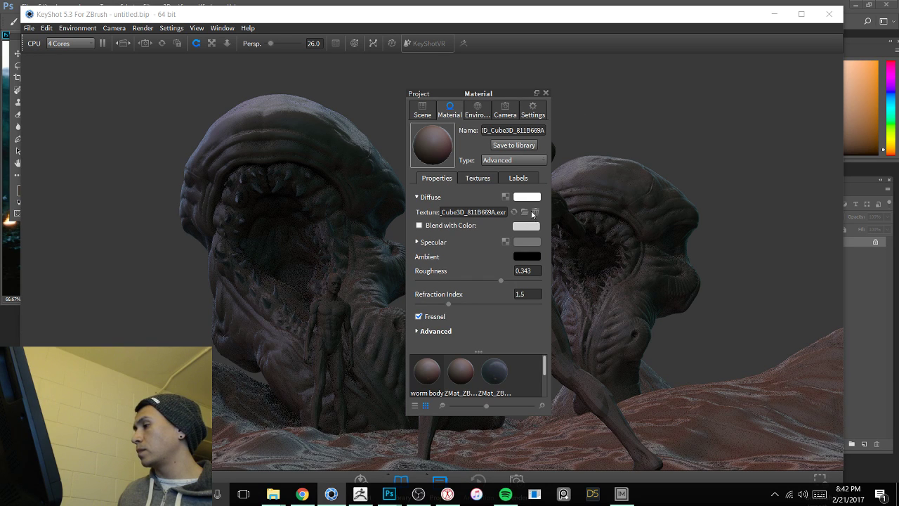
pyautogui.click(241, 457)
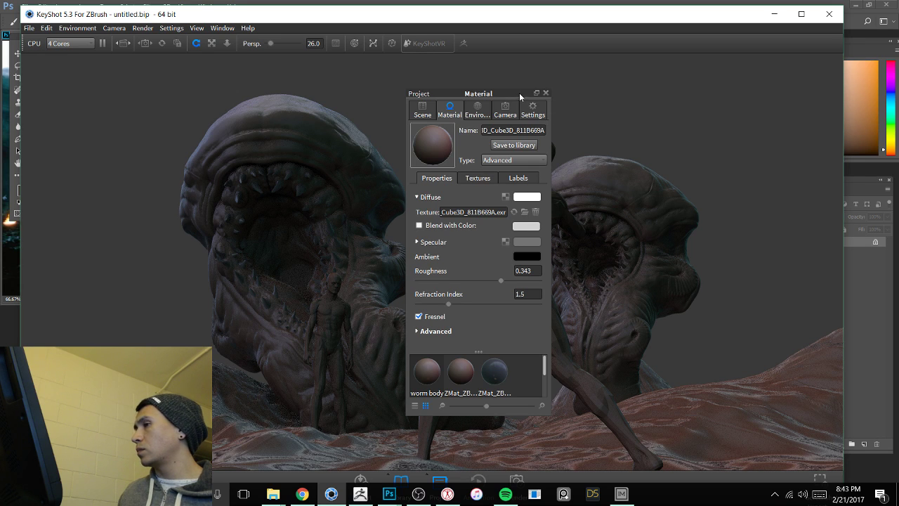
# Step: Set the standing figure's material specular colour to grey, RGB 144, 144, 144
pyautogui.moveTo(519, 92); pyautogui.dragTo(630, 90)
pyautogui.doubleClick(327, 311)
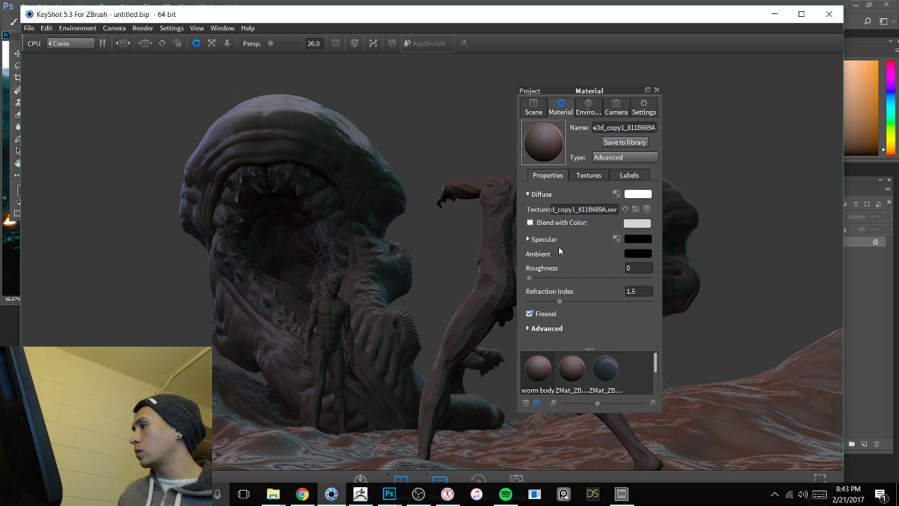
pyautogui.click(629, 237)
pyautogui.moveTo(577, 208); pyautogui.dragTo(498, 182)
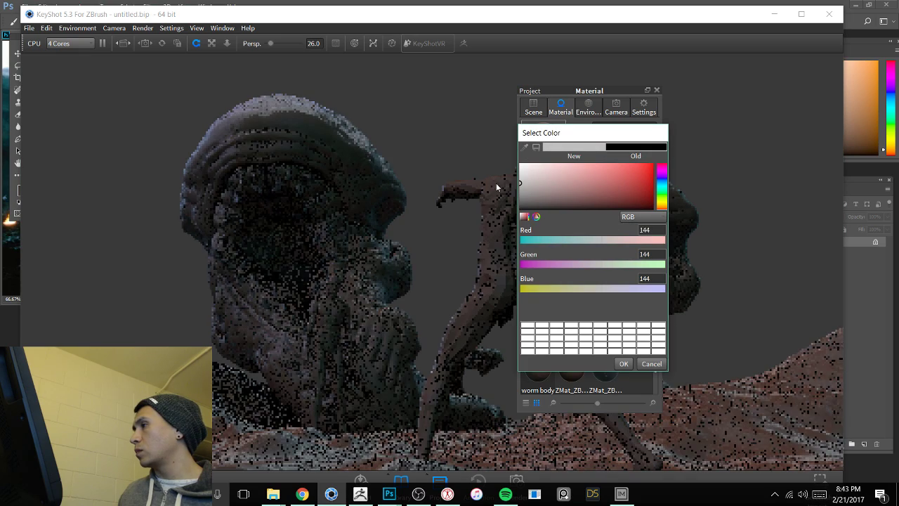
pyautogui.click(624, 363)
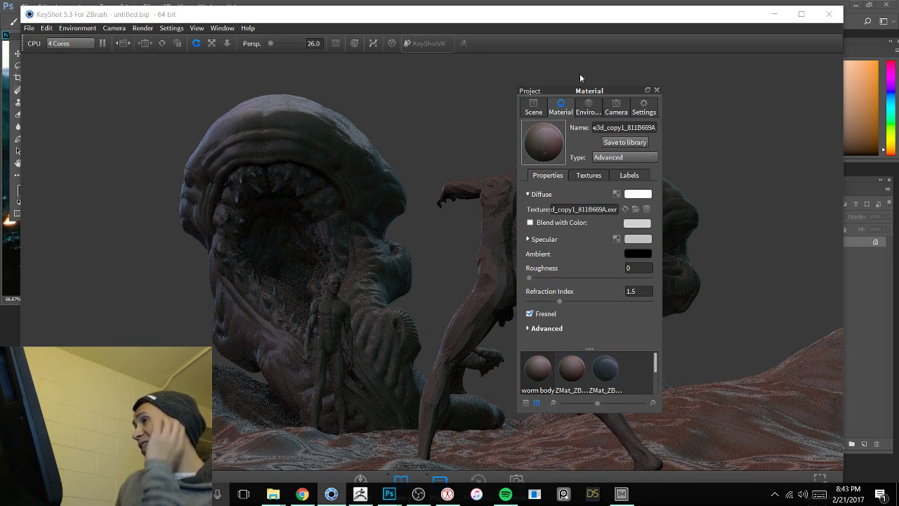
# Step: Clear the material settings window from the render view and examine the shaded worms and figures
pyautogui.moveTo(596, 91); pyautogui.dragTo(0, 127)
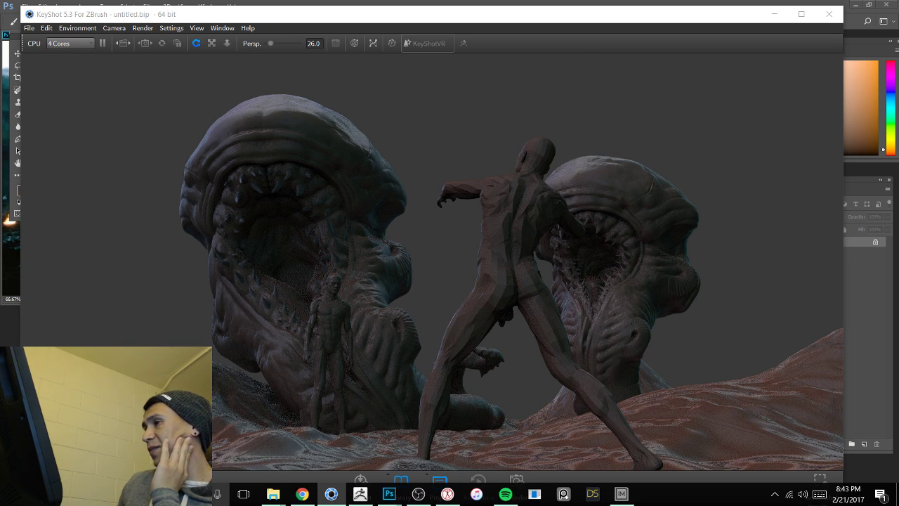
pyautogui.click(395, 132)
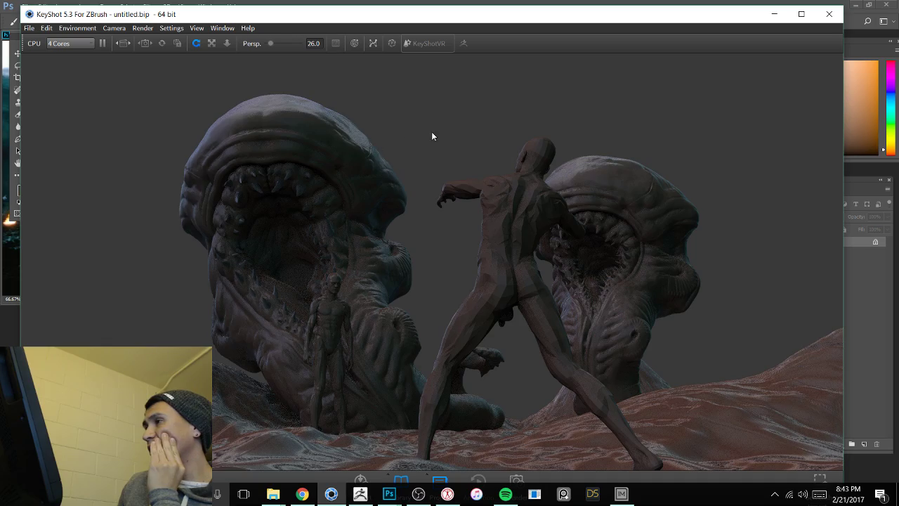
pyautogui.moveTo(432, 135); pyautogui.dragTo(471, 137)
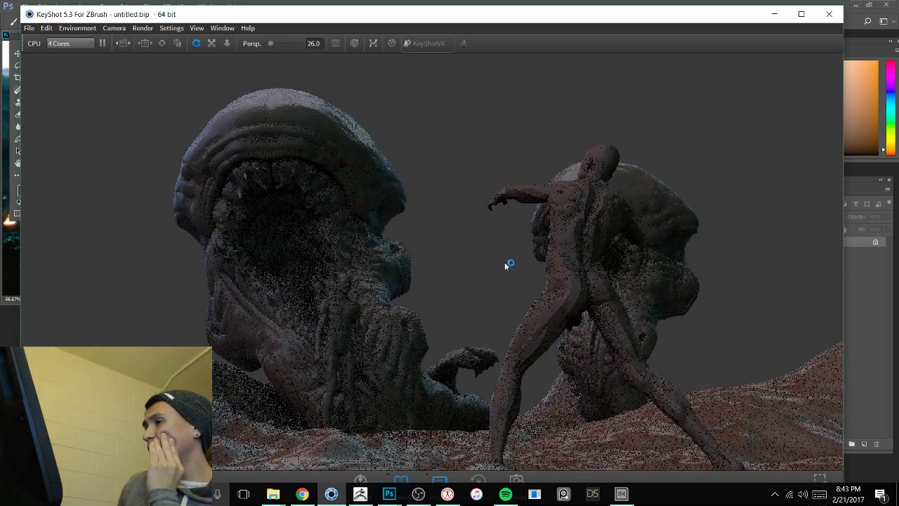
pyautogui.press('super+d')
pyautogui.press('super+d')
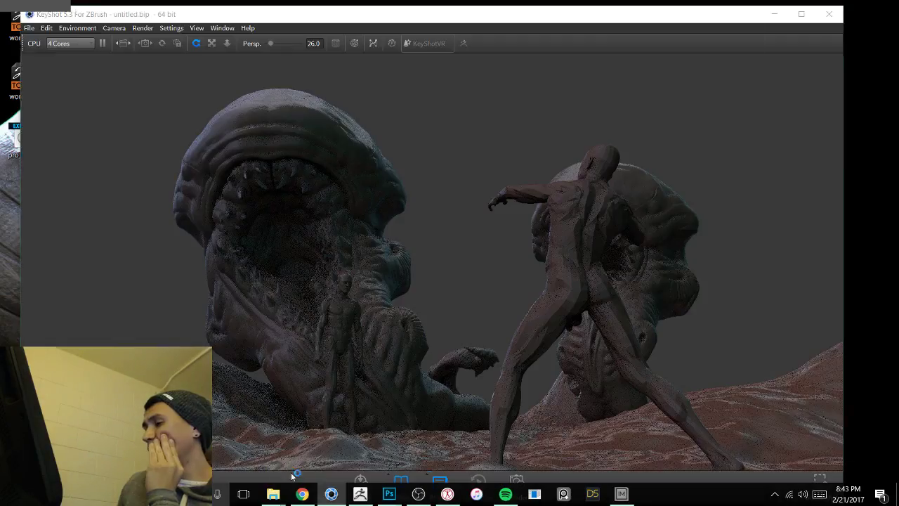
pyautogui.click(243, 494)
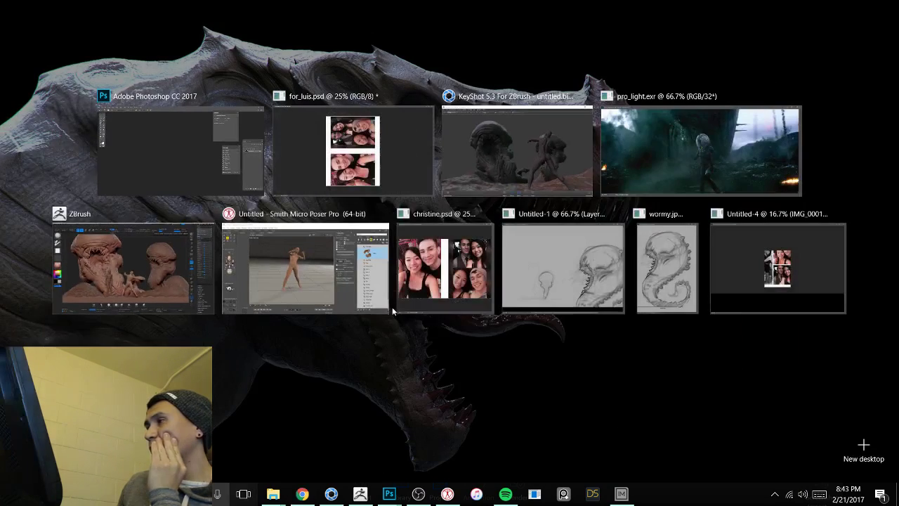
pyautogui.click(530, 117)
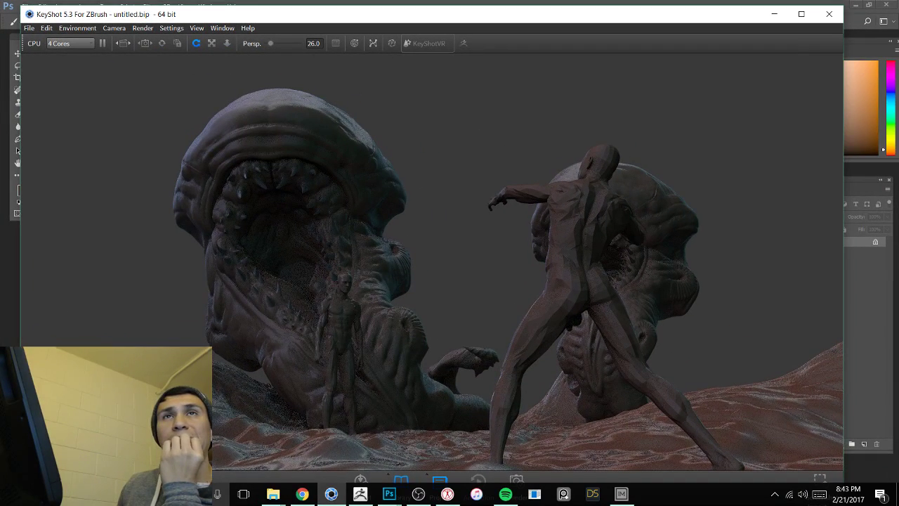
pyautogui.click(302, 494)
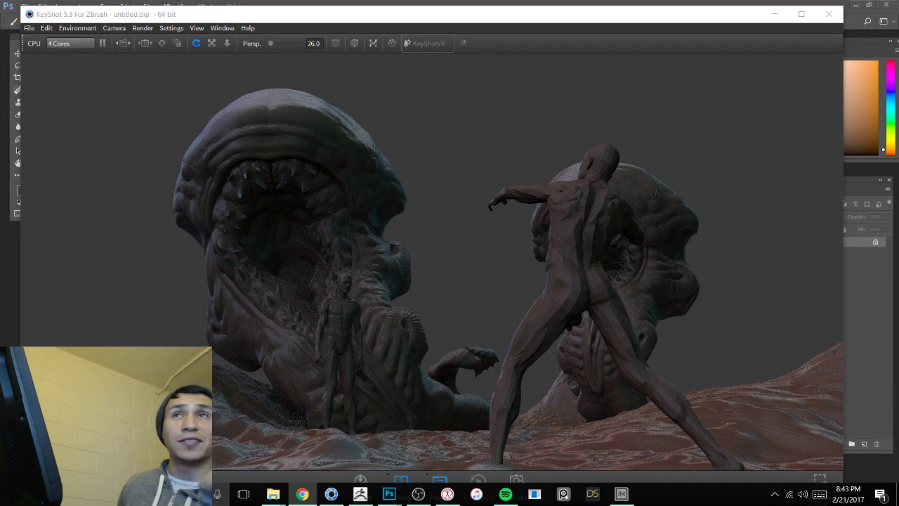
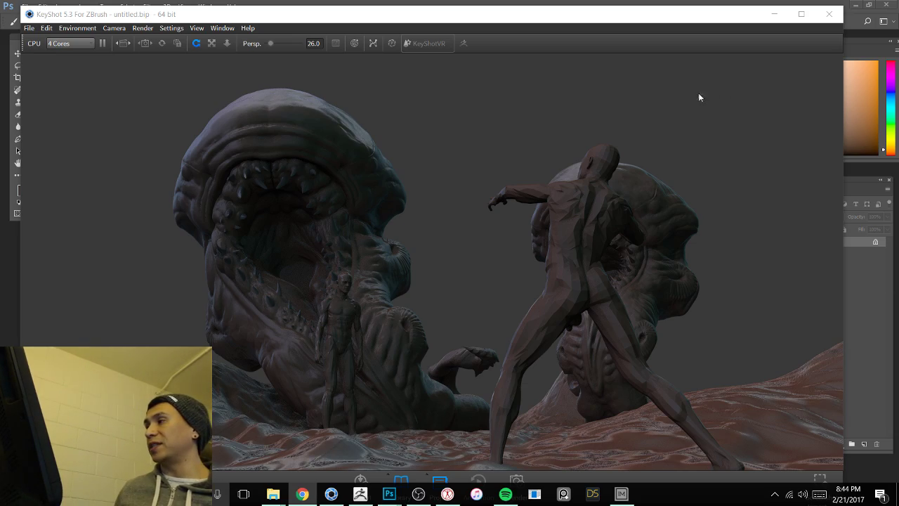
pyautogui.moveTo(699, 94); pyautogui.dragTo(405, 141)
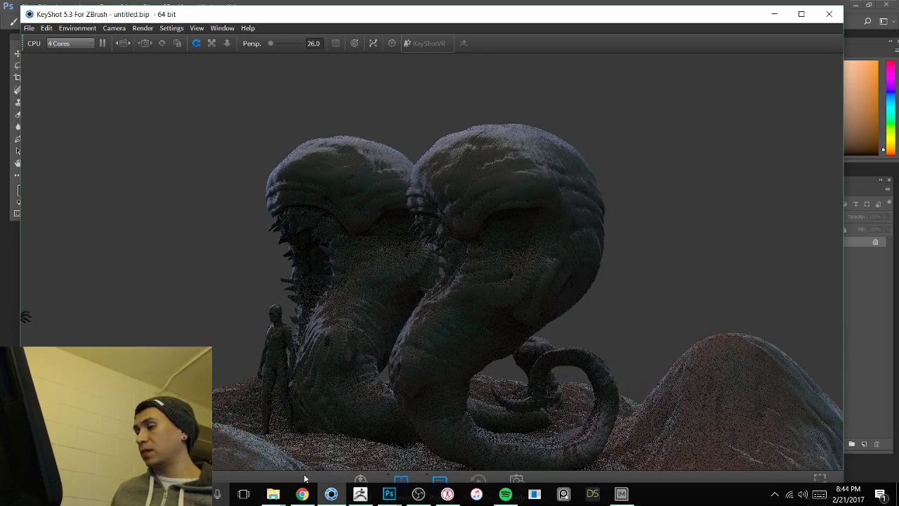
# Step: Switch to ZBrush, select the standing figure's subtool and draw a Move transpose line from it
pyautogui.click(359, 494)
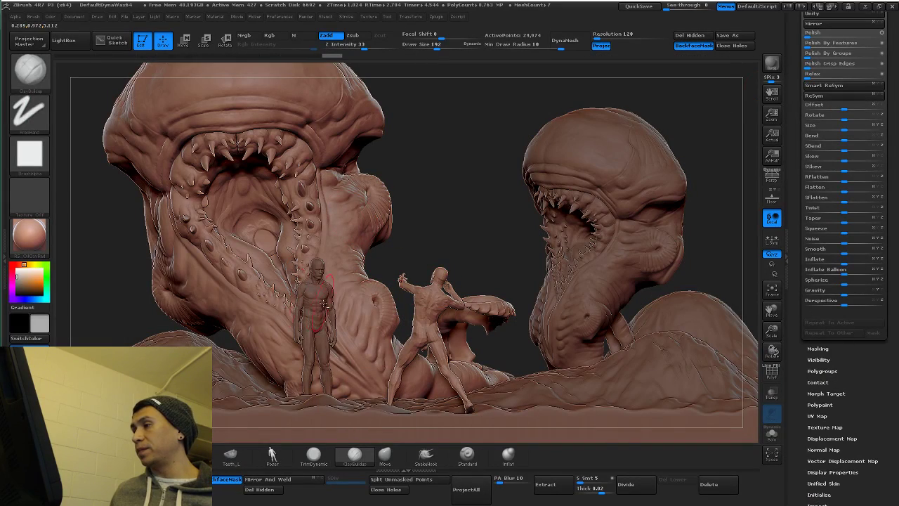
pyautogui.keyDown('alt'); pyautogui.click(359, 262); pyautogui.keyUp('alt')
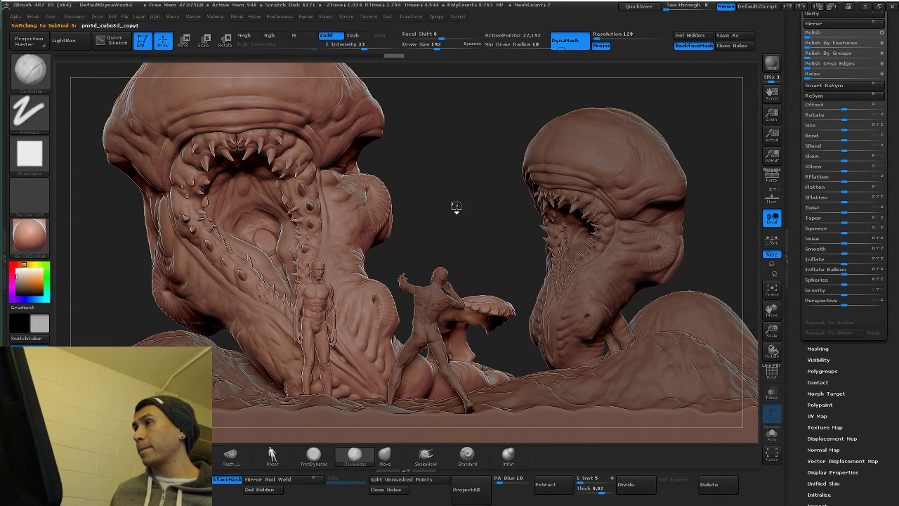
pyautogui.moveTo(456, 207); pyautogui.dragTo(484, 206)
pyautogui.click(183, 40)
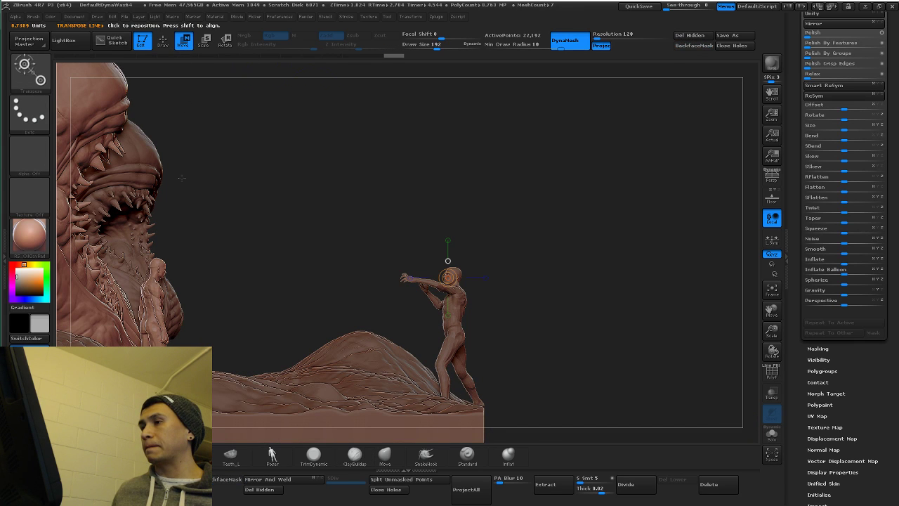
pyautogui.keyDown('shift'); pyautogui.moveTo(150, 338); pyautogui.dragTo(277, 344); pyautogui.keyUp('shift')
pyautogui.moveTo(545, 334); pyautogui.dragTo(414, 363)
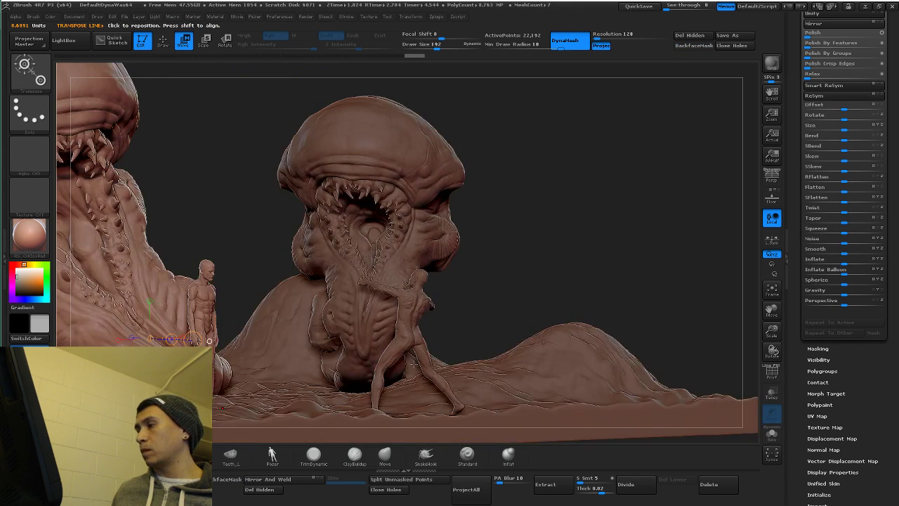
# Step: Solo the figure with the outstretched arm, remove its genital geometry by masking the rest of the body, and show all subtools again
pyautogui.keyDown('alt'); pyautogui.click(414, 331); pyautogui.keyUp('alt')
pyautogui.click(770, 436)
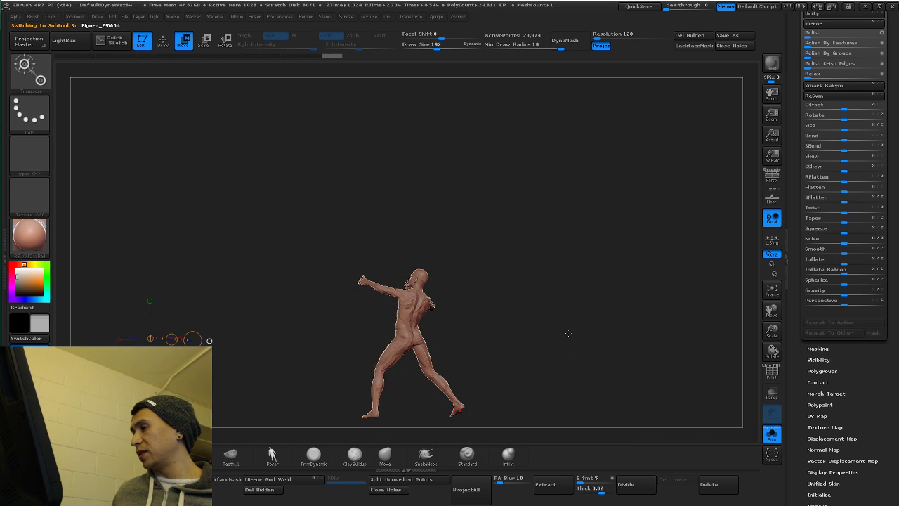
pyautogui.moveTo(568, 335); pyautogui.dragTo(717, 288)
pyautogui.keyDown('ctrl'); pyautogui.click(428, 368); pyautogui.keyUp('ctrl')
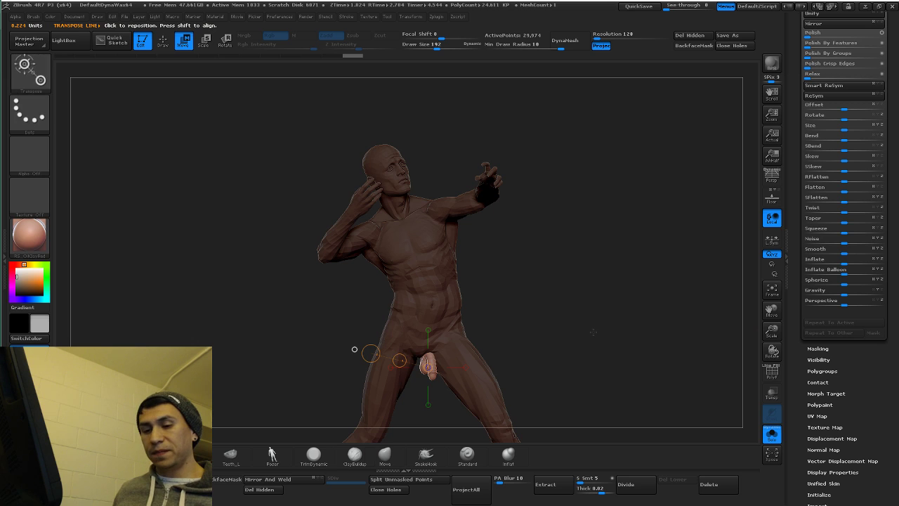
pyautogui.hotkey('ctrl', 'shift', 's')
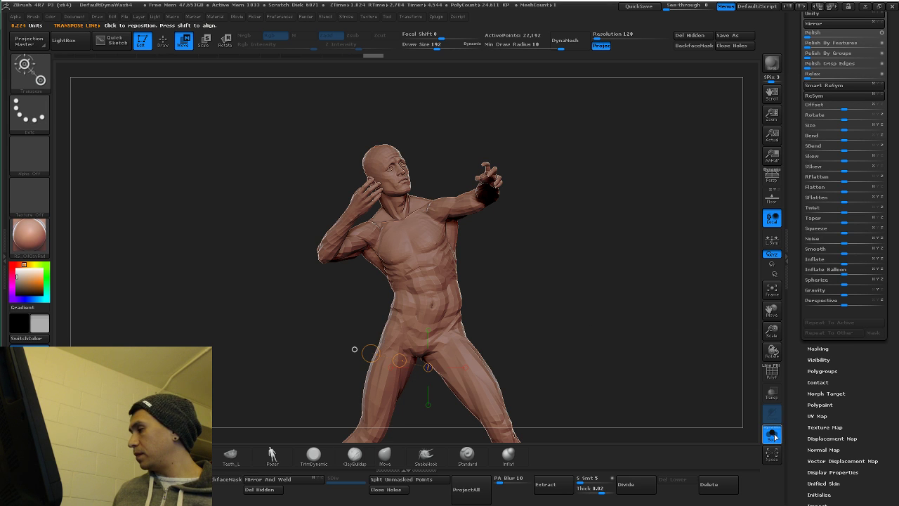
pyautogui.click(771, 435)
# Step: Examine the arrangement of both worms and both figures from several angles
pyautogui.keyDown('alt'); pyautogui.moveTo(484, 281); pyautogui.dragTo(513, 255); pyautogui.keyUp('alt')
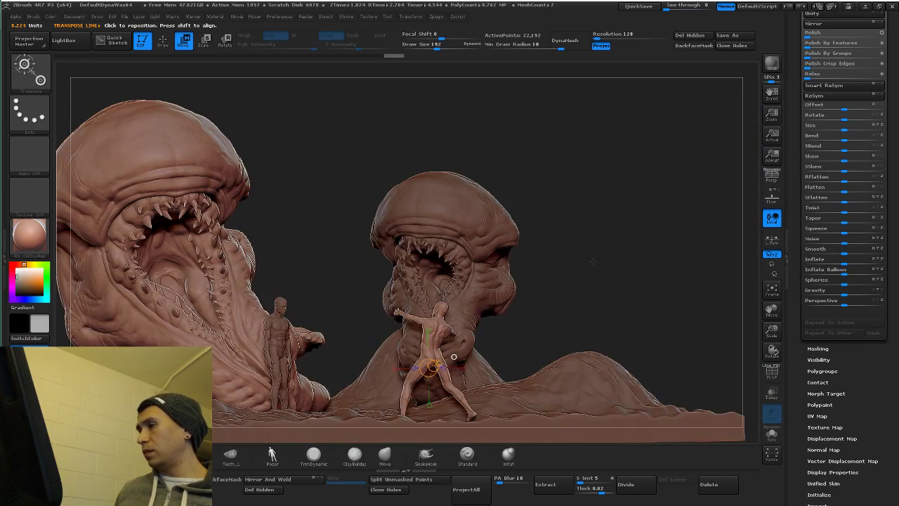
pyautogui.moveTo(593, 261); pyautogui.dragTo(606, 271)
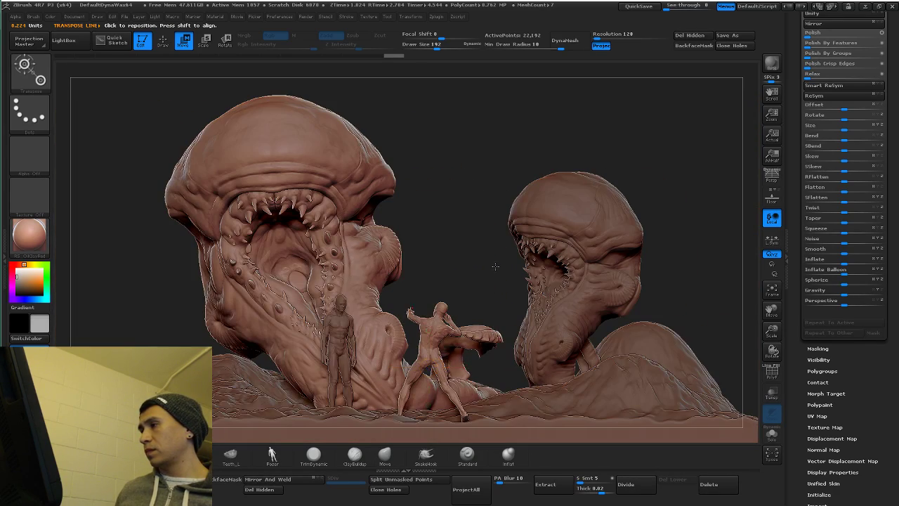
pyautogui.moveTo(421, 254); pyautogui.dragTo(442, 250)
pyautogui.keyDown('alt'); pyautogui.moveTo(359, 278); pyautogui.dragTo(474, 282); pyautogui.keyUp('alt')
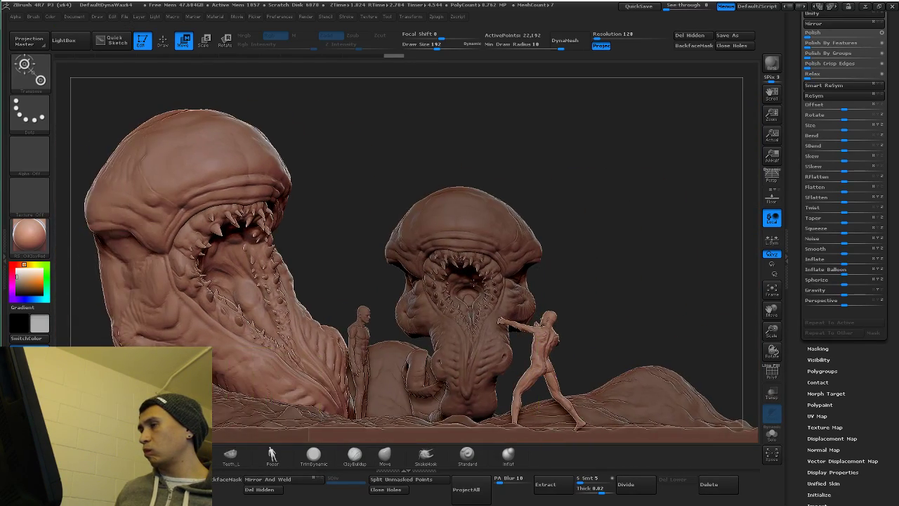
pyautogui.moveTo(325, 255); pyautogui.dragTo(580, 387)
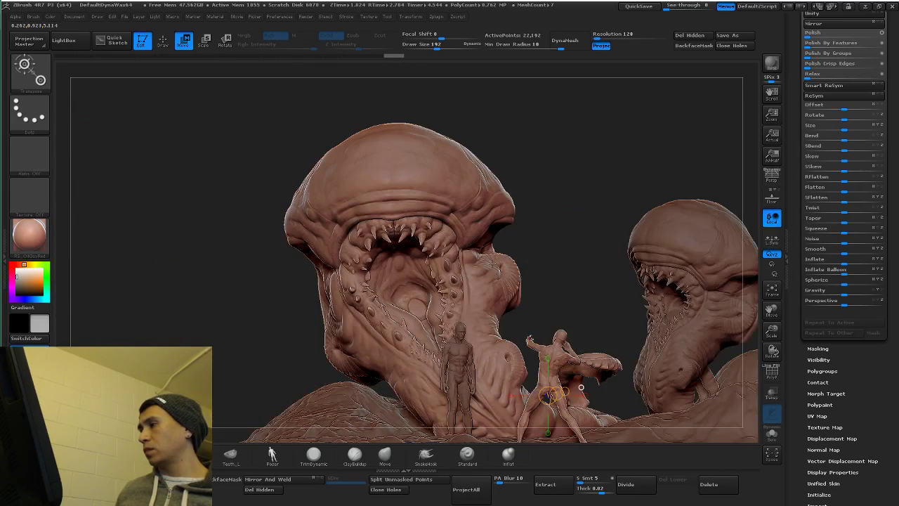
pyautogui.keyDown('alt'); pyautogui.moveTo(545, 225); pyautogui.dragTo(526, 219); pyautogui.keyUp('alt')
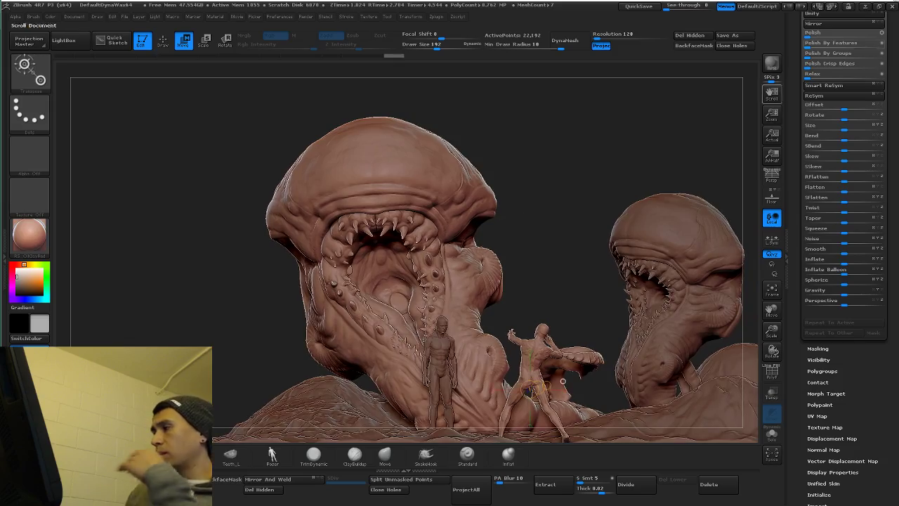
# Step: Compare the ZBrush scene with the KeyShot render and examine the worms and figures there from several angles
pyautogui.press('super+Tab')
pyautogui.click(358, 191)
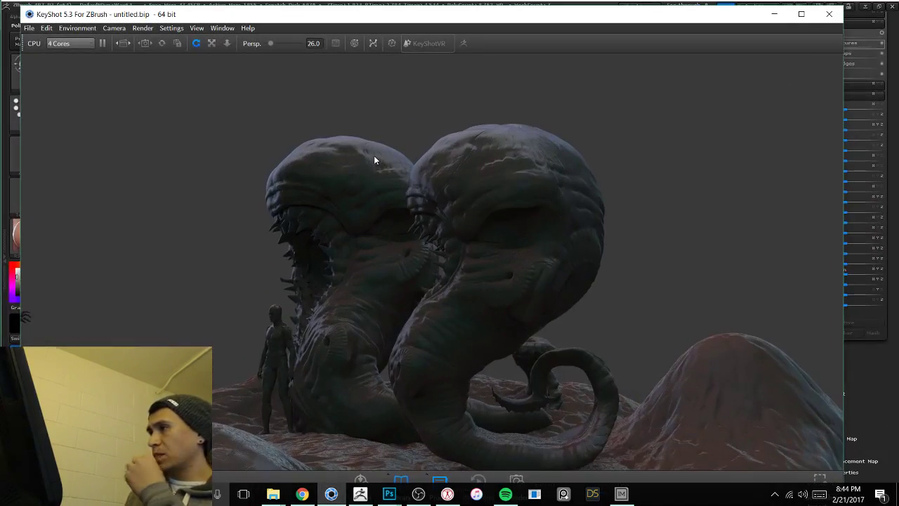
pyautogui.press('super+Tab')
pyautogui.click(360, 151)
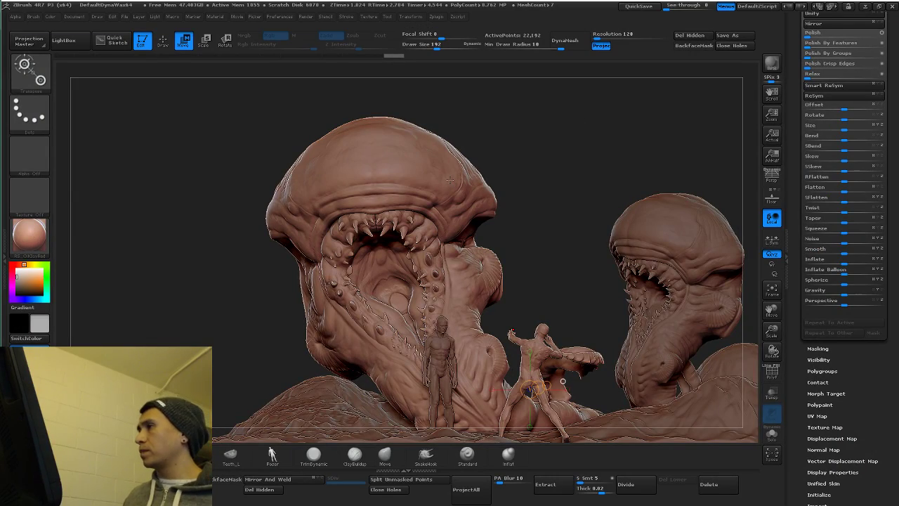
pyautogui.press('super+Tab')
pyautogui.click(419, 142)
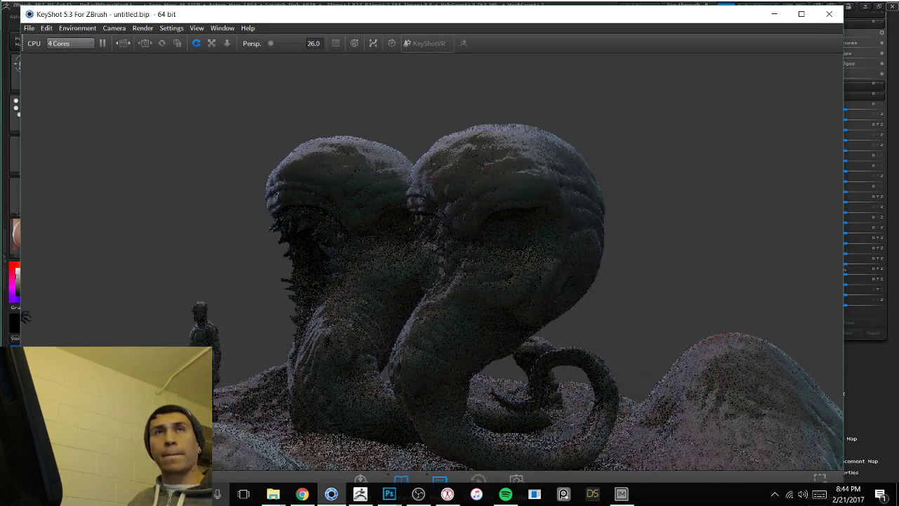
pyautogui.click(302, 494)
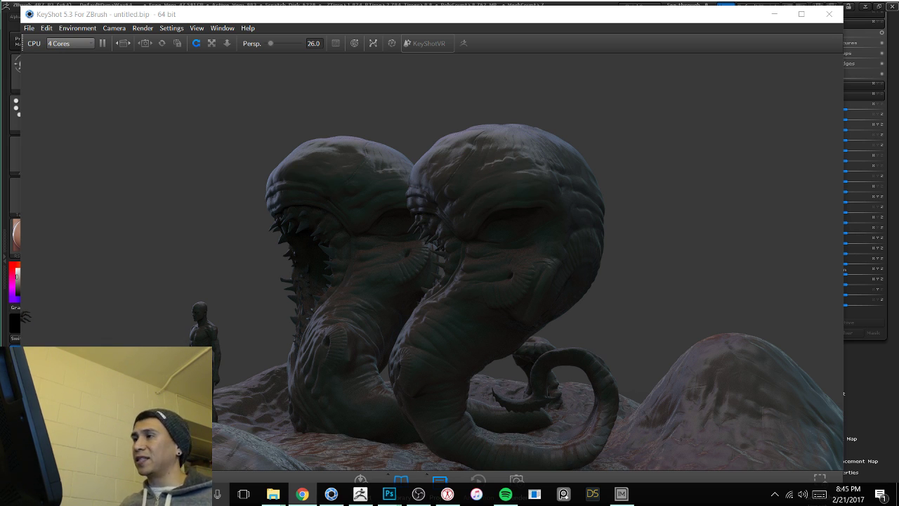
pyautogui.moveTo(219, 224); pyautogui.dragTo(281, 267)
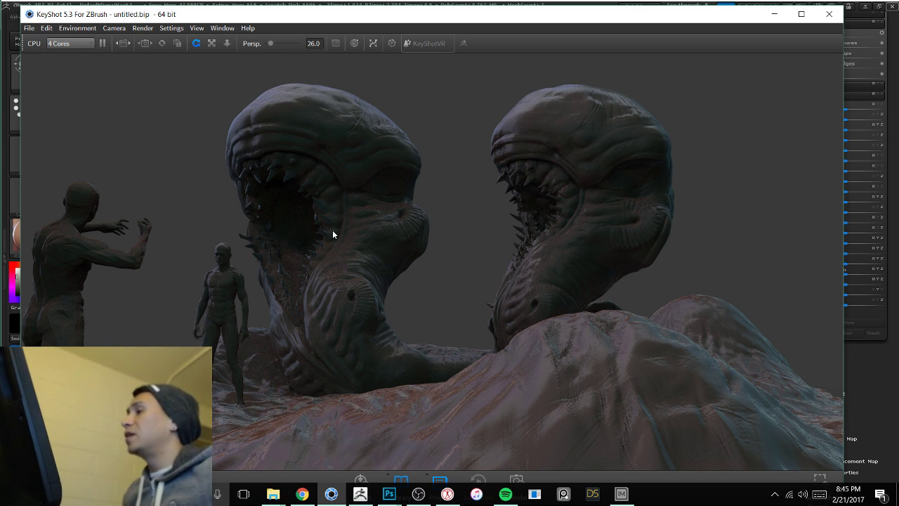
pyautogui.moveTo(333, 233); pyautogui.dragTo(402, 248)
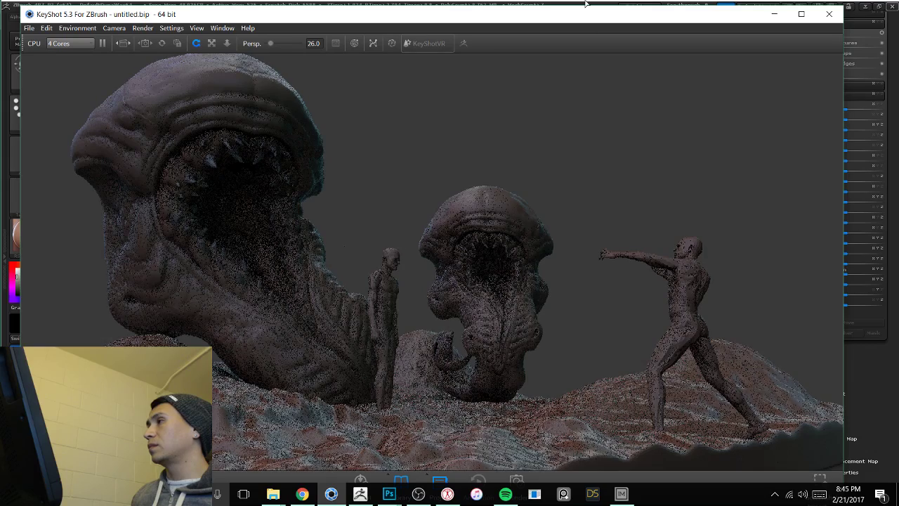
# Step: Return to ZBrush, hide the figure with the outstretched arm and make the standing figure the active subtool
pyautogui.moveTo(565, 18); pyautogui.dragTo(595, 322)
pyautogui.click(584, 307)
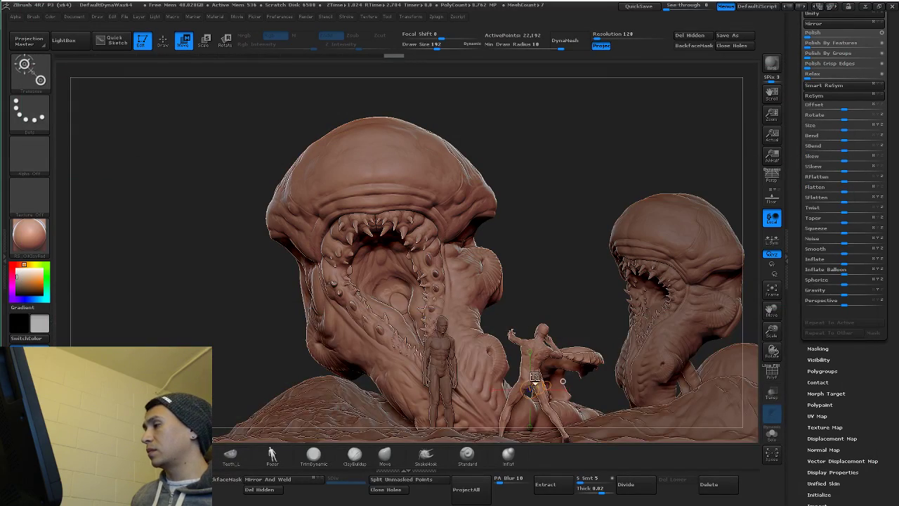
pyautogui.moveTo(802, 34); pyautogui.dragTo(808, 328)
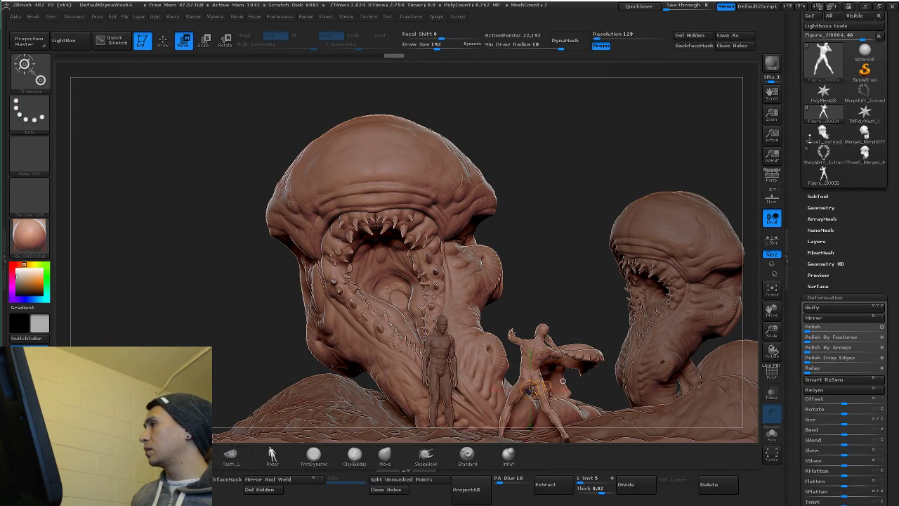
pyautogui.click(816, 196)
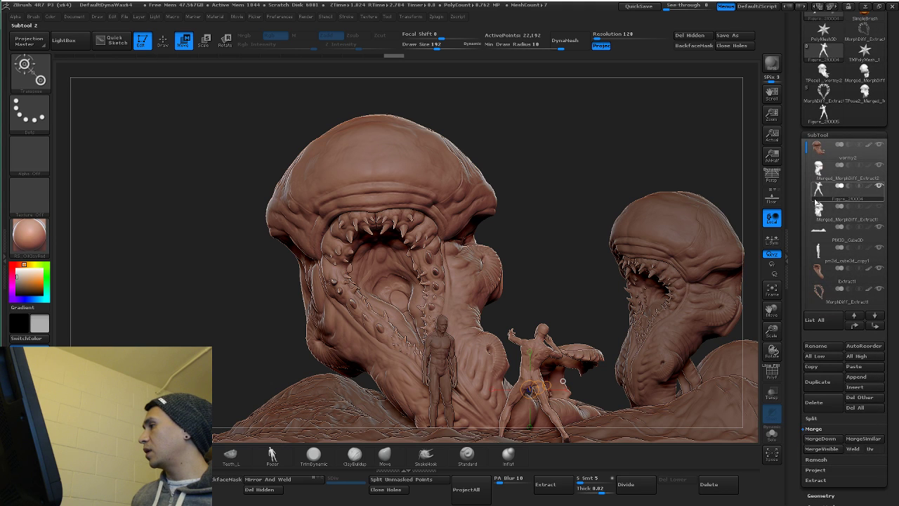
pyautogui.click(817, 168)
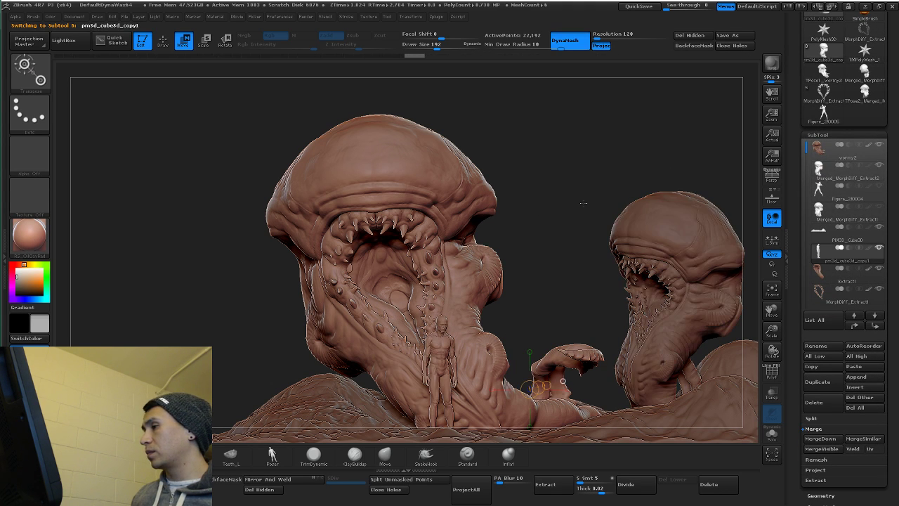
# Step: Duplicate the standing figure's subtool and hide one of the two copies
pyautogui.moveTo(584, 202); pyautogui.dragTo(672, 255)
pyautogui.hotkey('ctrl', 'shift', 'd')
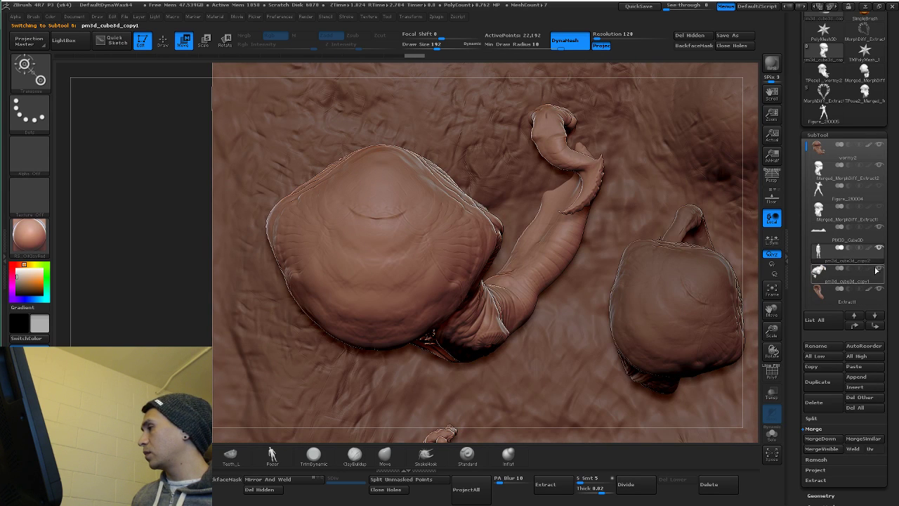
pyautogui.click(879, 269)
# Step: Rotate the visible standing figure in the top view with a Transpose line so that it faces the large worm
pyautogui.keyDown('alt'); pyautogui.moveTo(464, 171); pyautogui.dragTo(188, 47); pyautogui.keyUp('alt')
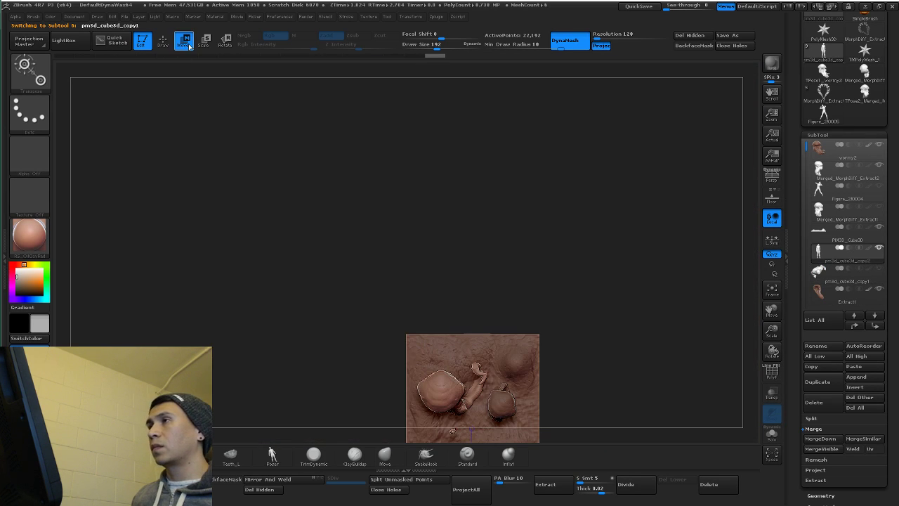
pyautogui.keyDown('alt'); pyautogui.moveTo(469, 322); pyautogui.dragTo(434, 146); pyautogui.keyUp('alt')
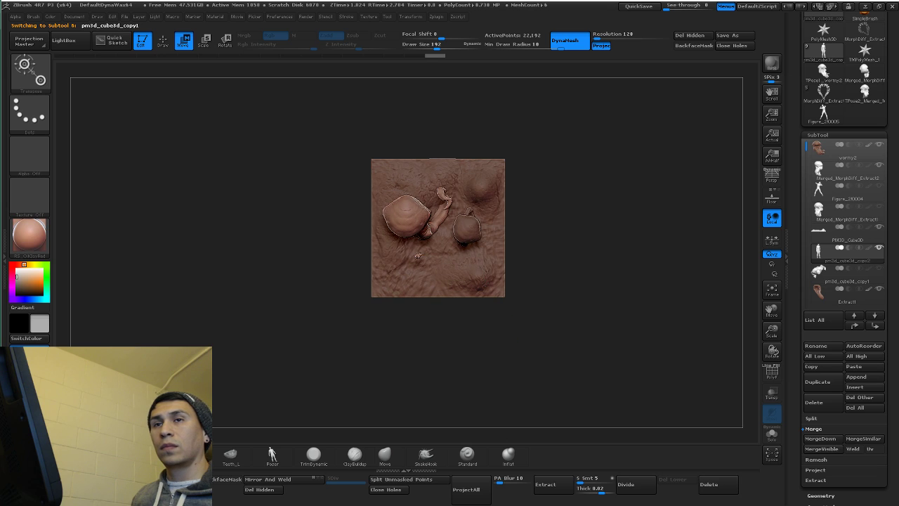
pyautogui.keyDown('alt'); pyautogui.moveTo(423, 256); pyautogui.dragTo(423, 316); pyautogui.keyUp('alt')
pyautogui.click(225, 40)
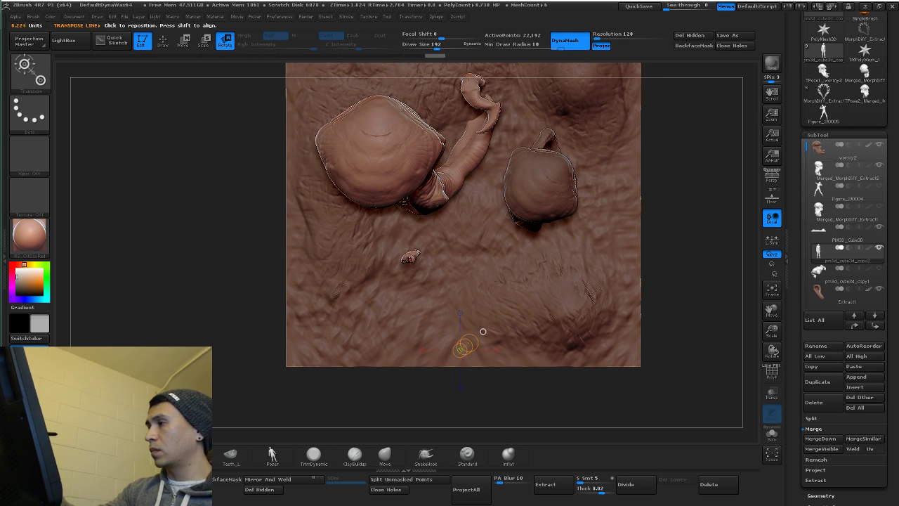
pyautogui.keyDown('alt'); pyautogui.click(413, 258); pyautogui.keyUp('alt')
pyautogui.moveTo(412, 258); pyautogui.dragTo(477, 259)
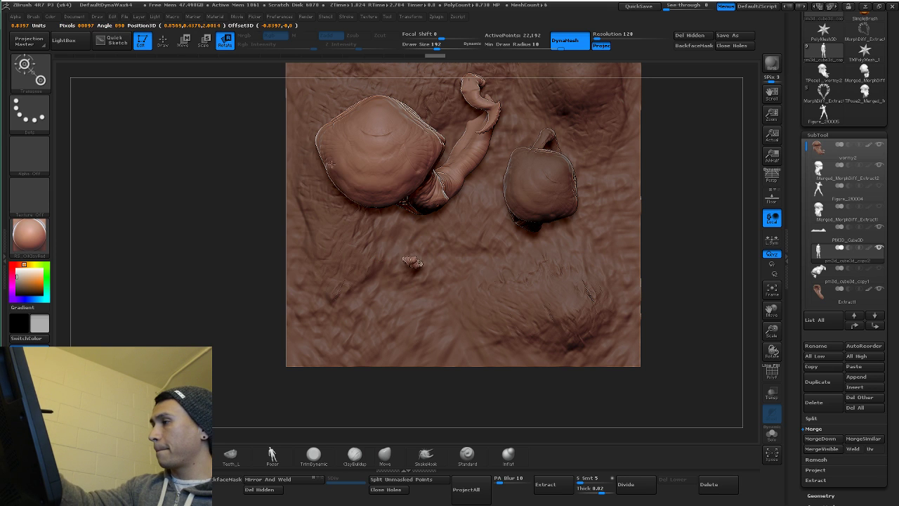
pyautogui.moveTo(263, 214); pyautogui.dragTo(484, 219)
# Step: Move the standing figure back from the large worm's mouth and sideways toward the smaller worm
pyautogui.click(183, 41)
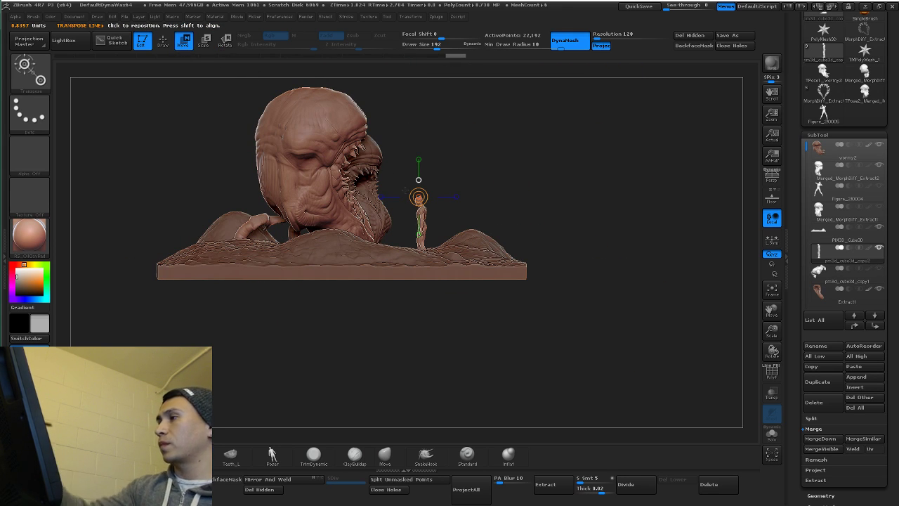
pyautogui.moveTo(415, 219); pyautogui.dragTo(465, 222)
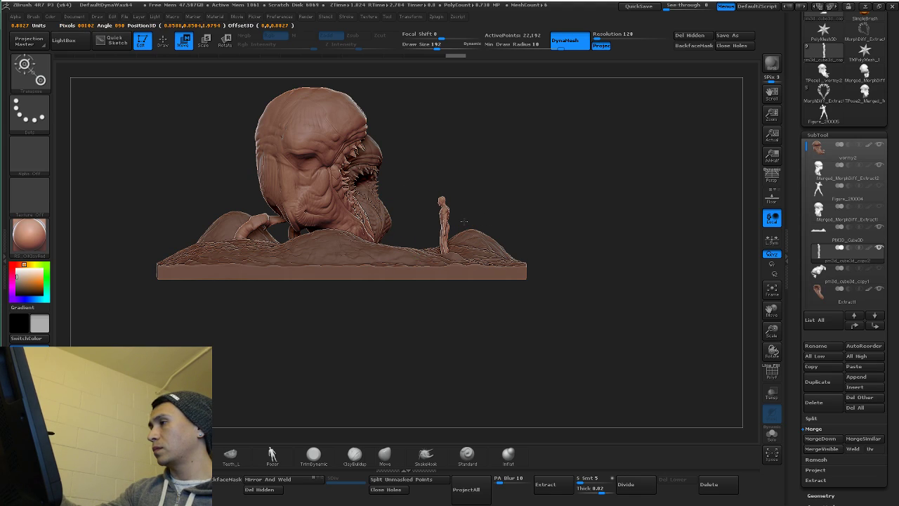
pyautogui.keyDown('alt'); pyautogui.moveTo(469, 253); pyautogui.dragTo(489, 366); pyautogui.keyUp('alt')
pyautogui.keyDown('alt'); pyautogui.moveTo(458, 146); pyautogui.dragTo(469, 212); pyautogui.keyUp('alt')
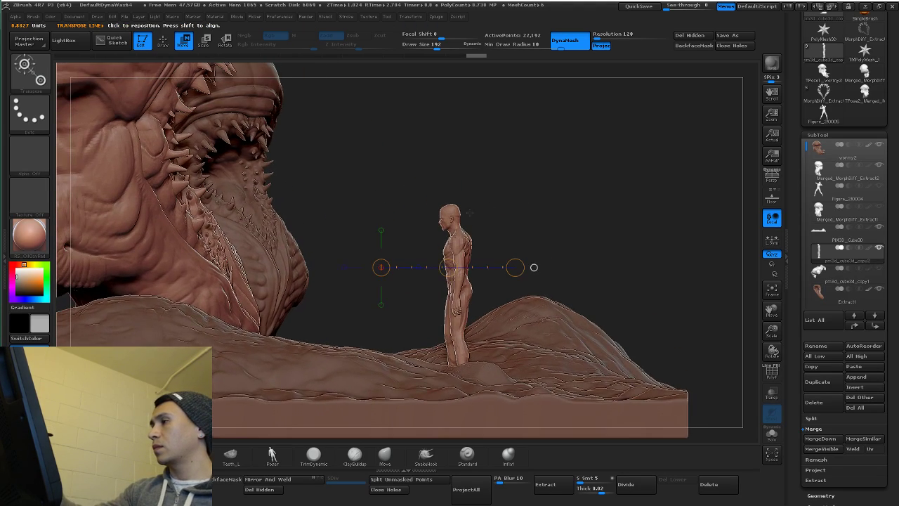
pyautogui.moveTo(552, 223); pyautogui.dragTo(482, 240)
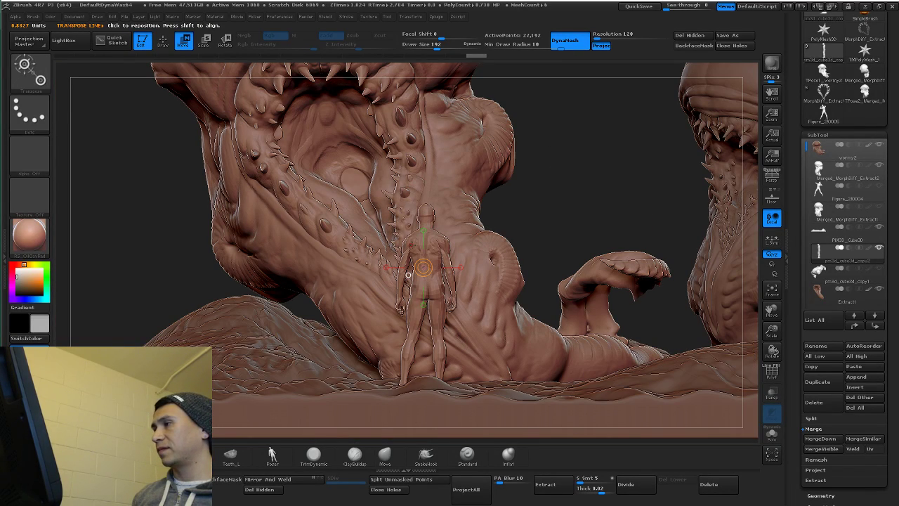
pyautogui.moveTo(412, 245)
pyautogui.mouseDown()
pyautogui.moveTo(370, 245)
pyautogui.moveTo(491, 244)
pyautogui.mouseUp()
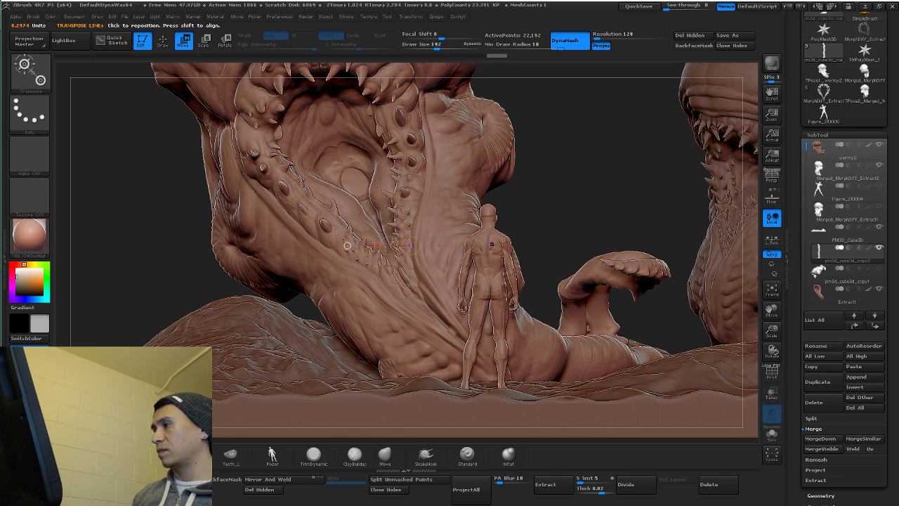
# Step: Select the smaller worm and rotate it about its vertical axis with a Transpose line, turning its open mouth toward the front
pyautogui.moveTo(523, 213); pyautogui.dragTo(471, 241)
pyautogui.keyDown('alt'); pyautogui.click(313, 256); pyautogui.keyUp('alt')
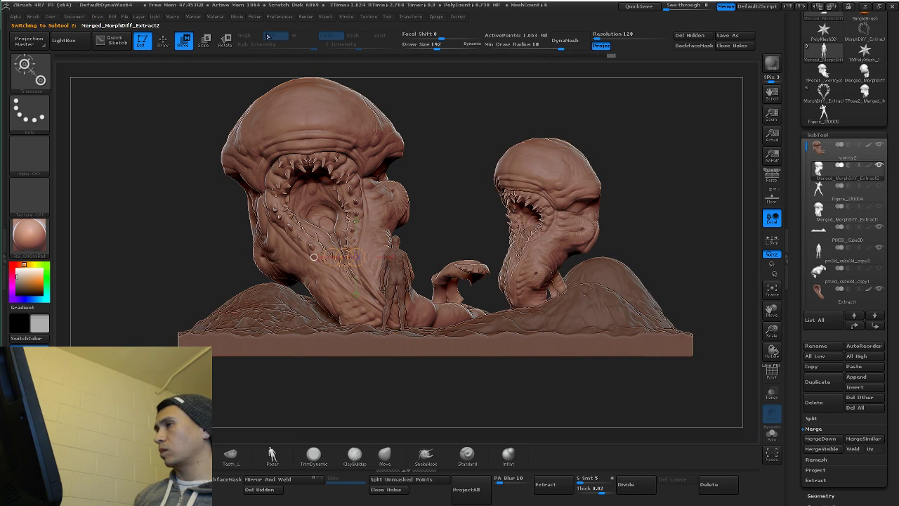
pyautogui.click(223, 40)
pyautogui.moveTo(665, 176)
pyautogui.mouseDown()
pyautogui.moveTo(651, 295)
pyautogui.moveTo(557, 139)
pyautogui.moveTo(684, 166)
pyautogui.mouseUp()
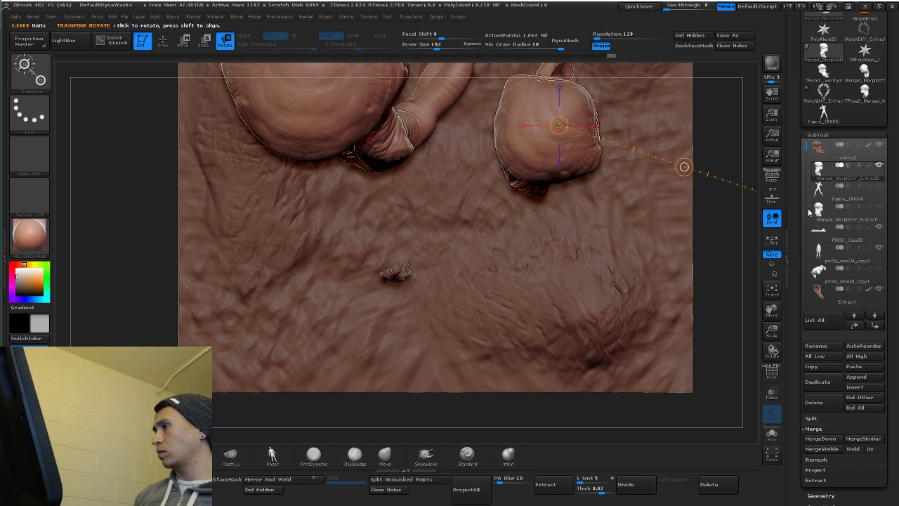
pyautogui.keyDown('alt'); pyautogui.moveTo(695, 226); pyautogui.dragTo(566, 248); pyautogui.keyUp('alt')
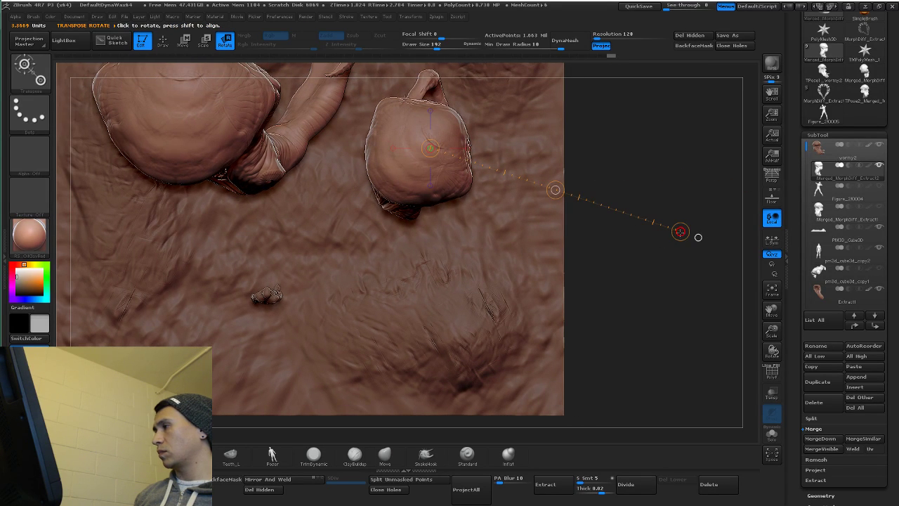
pyautogui.moveTo(680, 231); pyautogui.dragTo(691, 204)
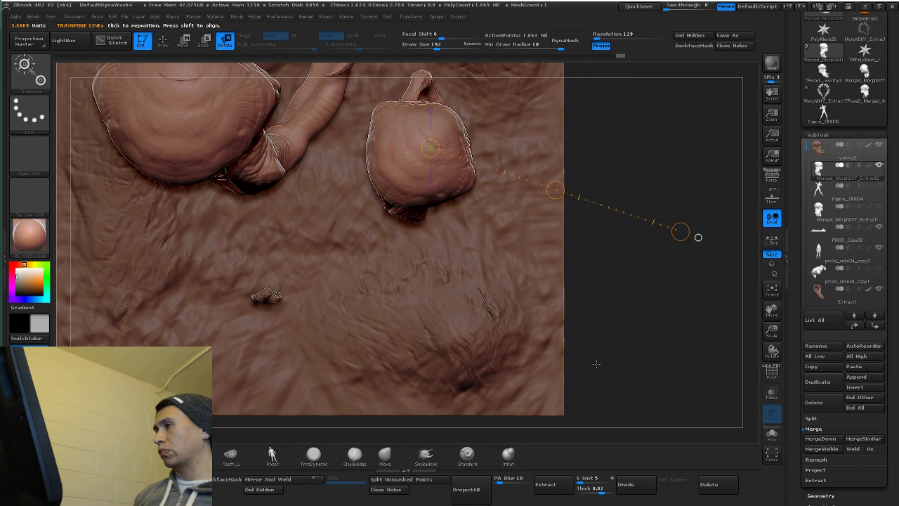
pyautogui.moveTo(596, 364); pyautogui.dragTo(626, 228)
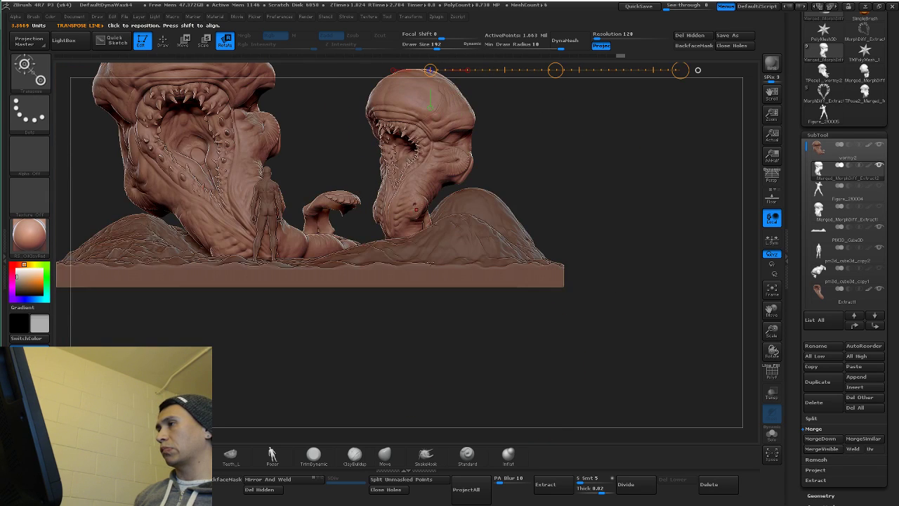
pyautogui.moveTo(624, 274); pyautogui.dragTo(615, 255)
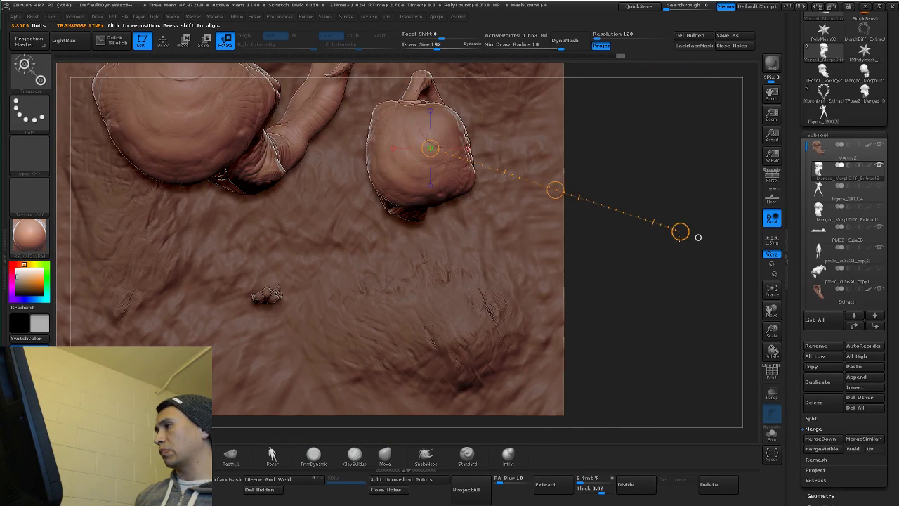
pyautogui.moveTo(680, 231); pyautogui.dragTo(697, 173)
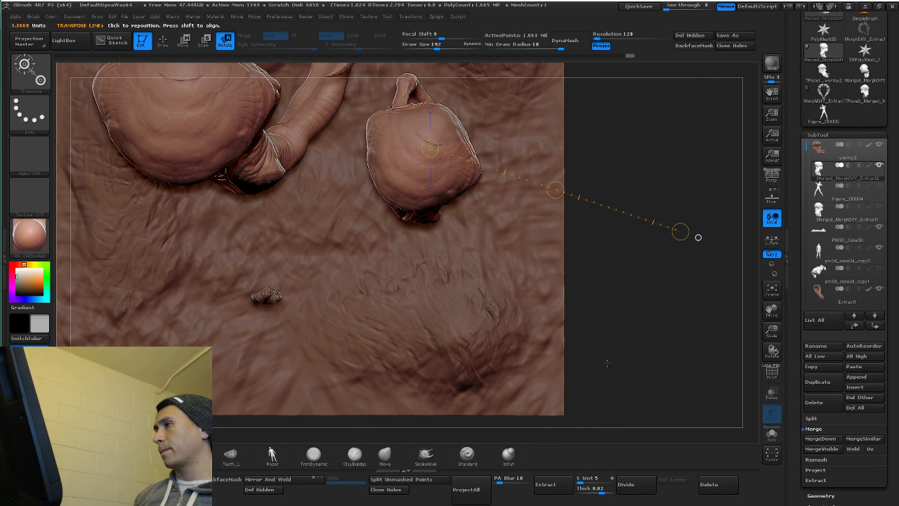
pyautogui.moveTo(606, 363); pyautogui.dragTo(676, 302)
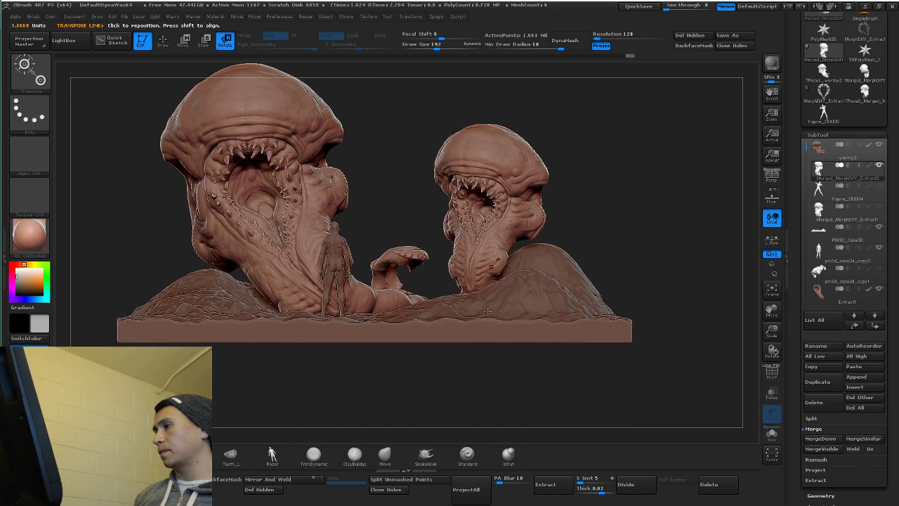
# Step: Select the ground subtool, show its Surface settings and save the tool over the existing wormy2 file
pyautogui.keyDown('alt'); pyautogui.click(487, 309); pyautogui.keyUp('alt')
pyautogui.scroll(-5, 813, 275)
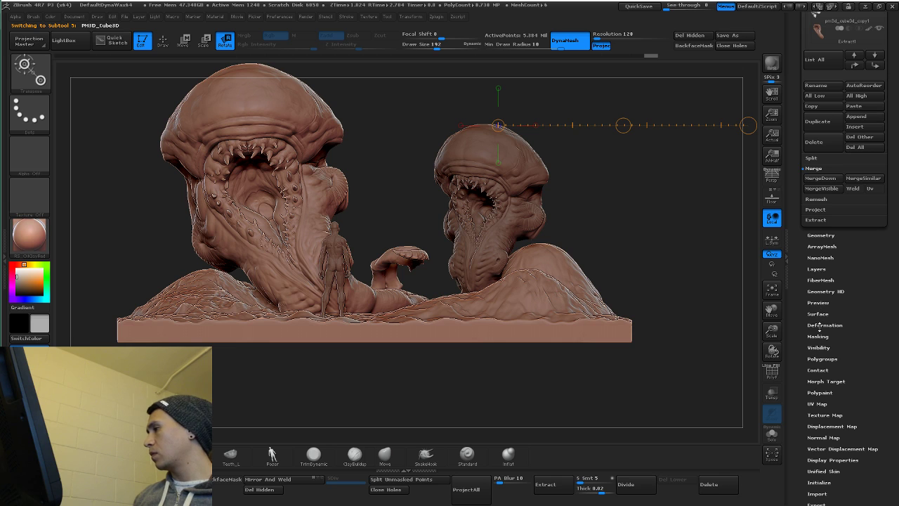
pyautogui.click(818, 314)
pyautogui.hotkey('ctrl', 's')
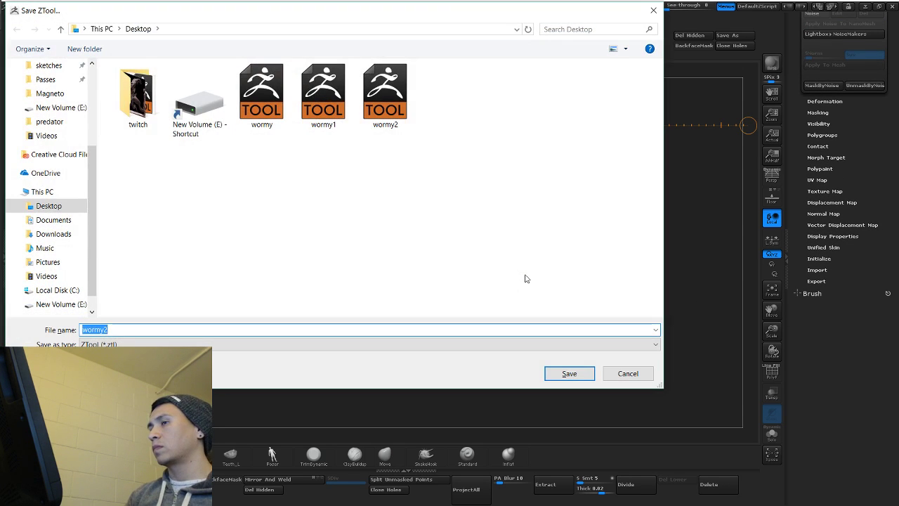
pyautogui.press('Return')
pyautogui.click(483, 251)
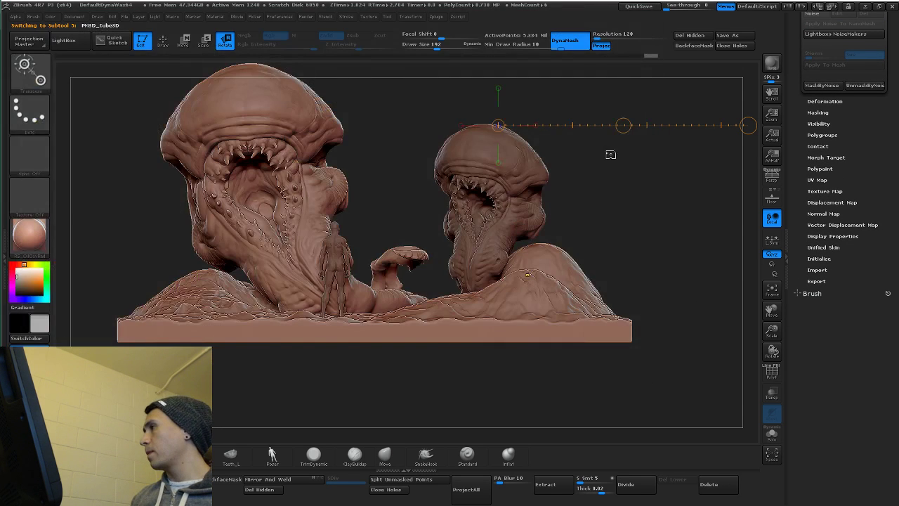
# Step: Try several LightBox noise presets on the ground subtool and apply Noise04
pyautogui.scroll(2, 797, 59)
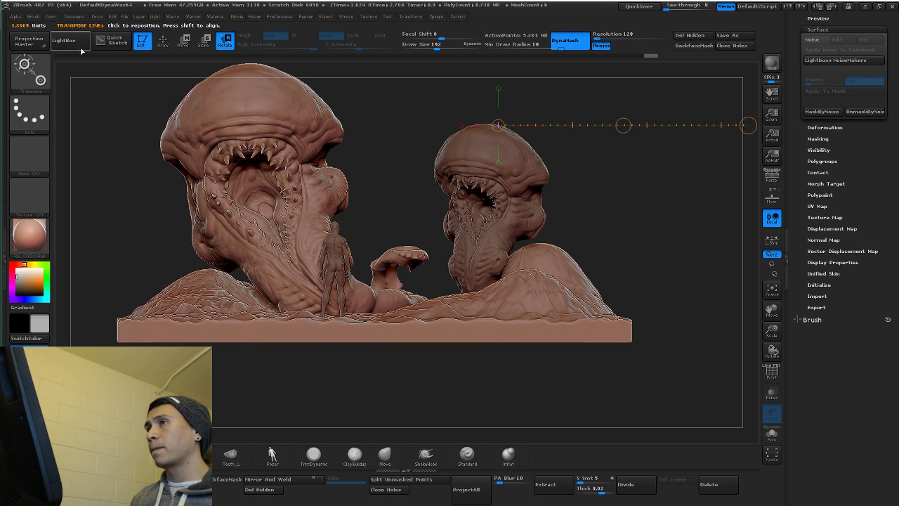
pyautogui.click(837, 61)
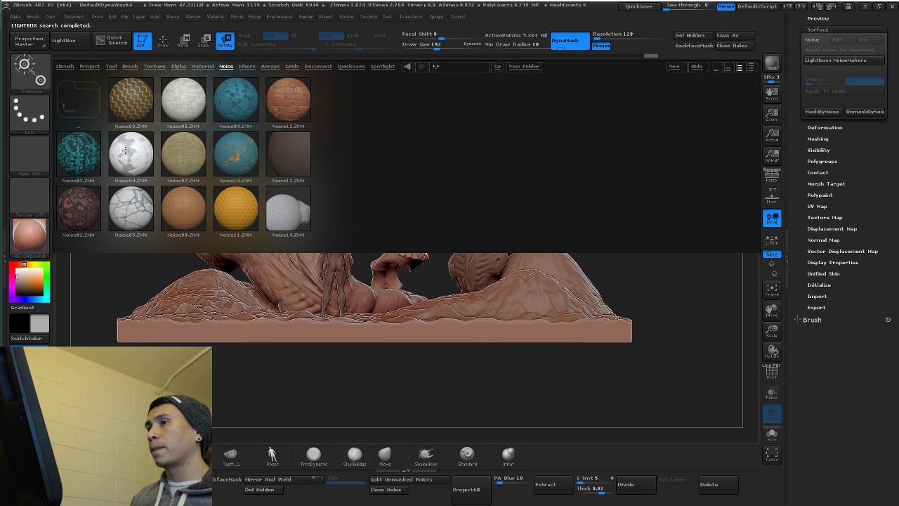
pyautogui.doubleClick(87, 200)
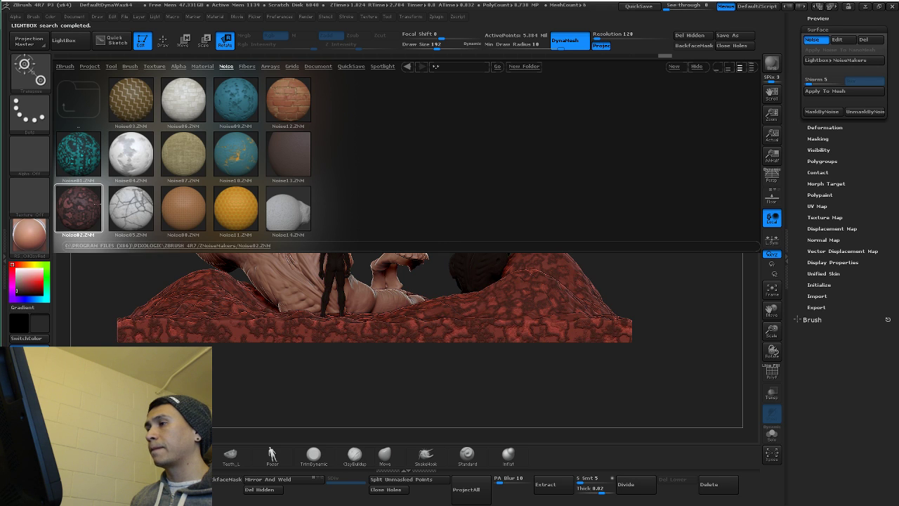
pyautogui.doubleClick(236, 100)
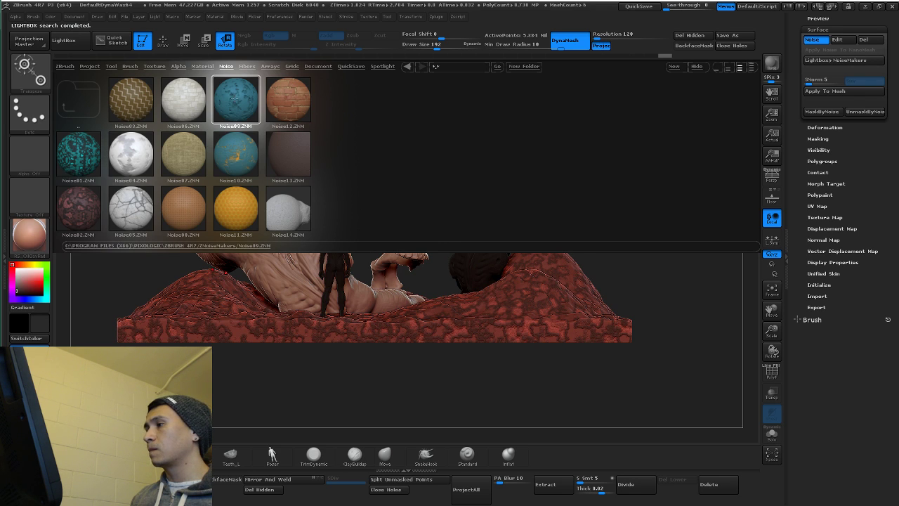
pyautogui.doubleClick(79, 155)
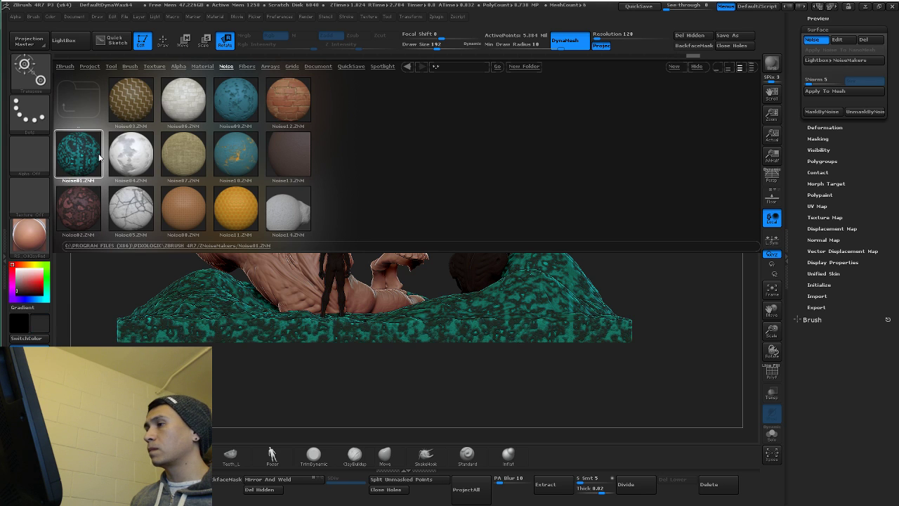
pyautogui.doubleClick(127, 156)
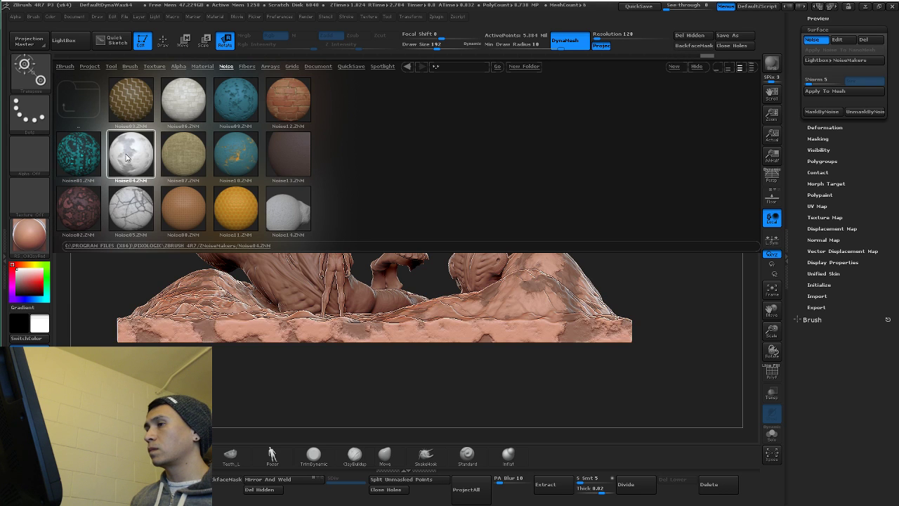
pyautogui.click(75, 43)
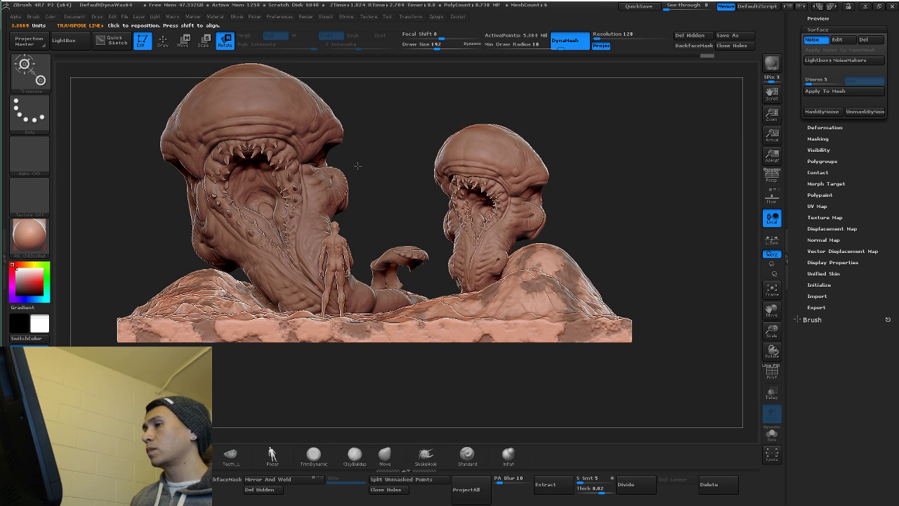
# Step: Select the large worm and add surface noise with a Noise Scale of about 30.7 and a Strength of 0.00077
pyautogui.keyDown('alt'); pyautogui.moveTo(357, 165); pyautogui.dragTo(357, 204); pyautogui.keyUp('alt')
pyautogui.keyDown('alt'); pyautogui.click(256, 141); pyautogui.keyUp('alt')
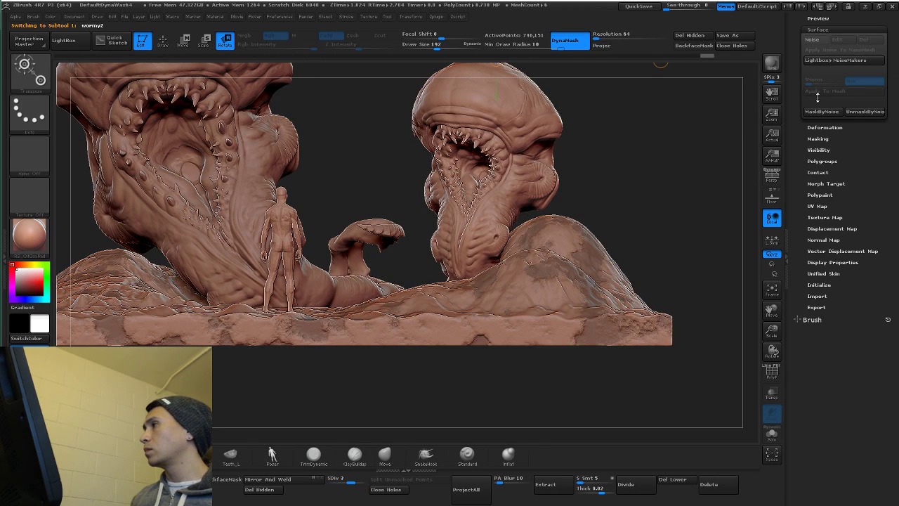
pyautogui.click(812, 40)
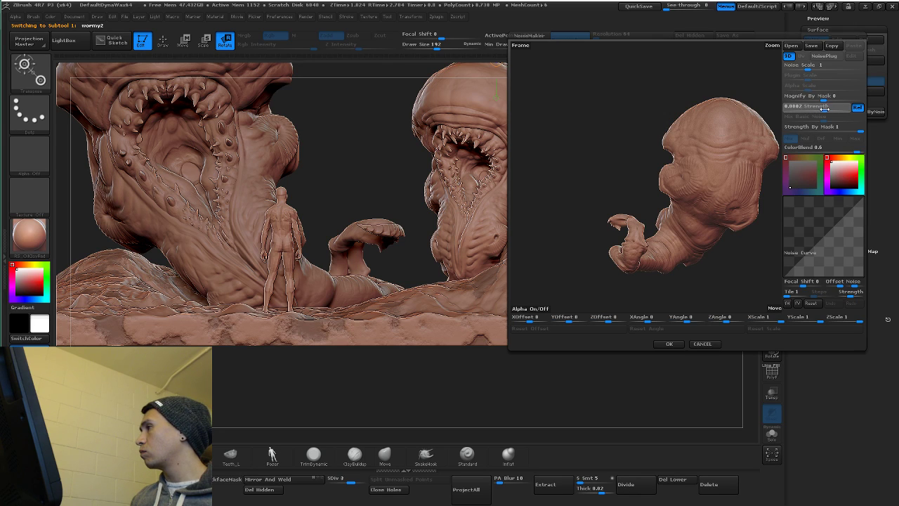
pyautogui.moveTo(830, 109); pyautogui.dragTo(834, 108)
pyautogui.keyDown('alt'); pyautogui.moveTo(695, 137); pyautogui.dragTo(876, 263); pyautogui.keyUp('alt')
pyautogui.keyDown('alt'); pyautogui.moveTo(666, 184); pyautogui.dragTo(508, 174); pyautogui.keyUp('alt')
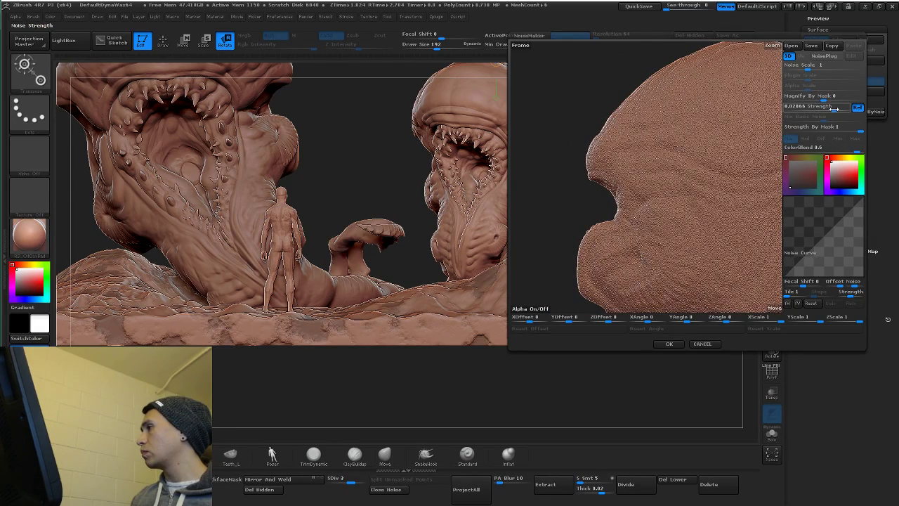
pyautogui.moveTo(832, 108); pyautogui.dragTo(814, 109)
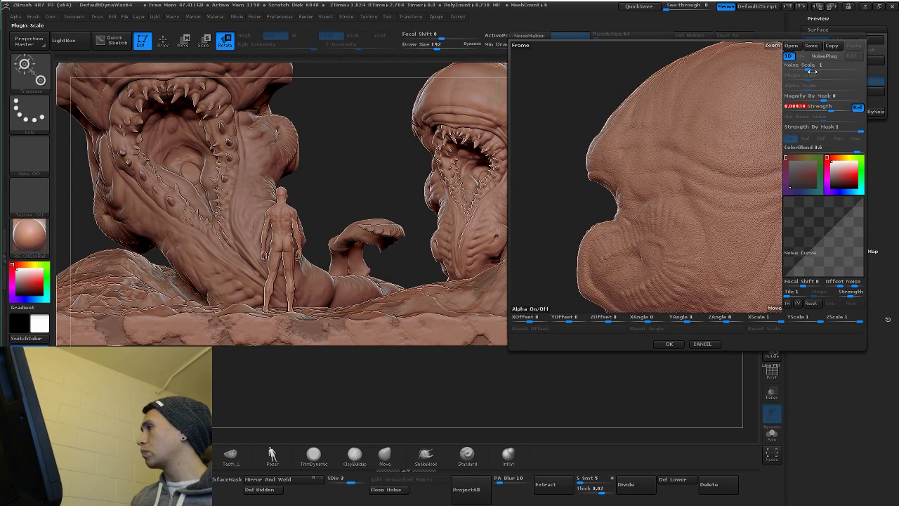
pyautogui.moveTo(817, 70); pyautogui.dragTo(830, 70)
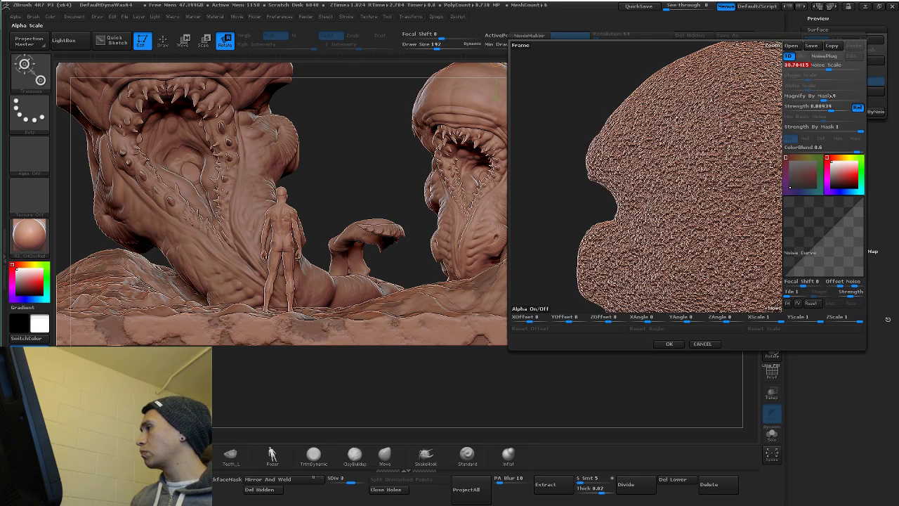
pyautogui.moveTo(820, 109); pyautogui.dragTo(817, 109)
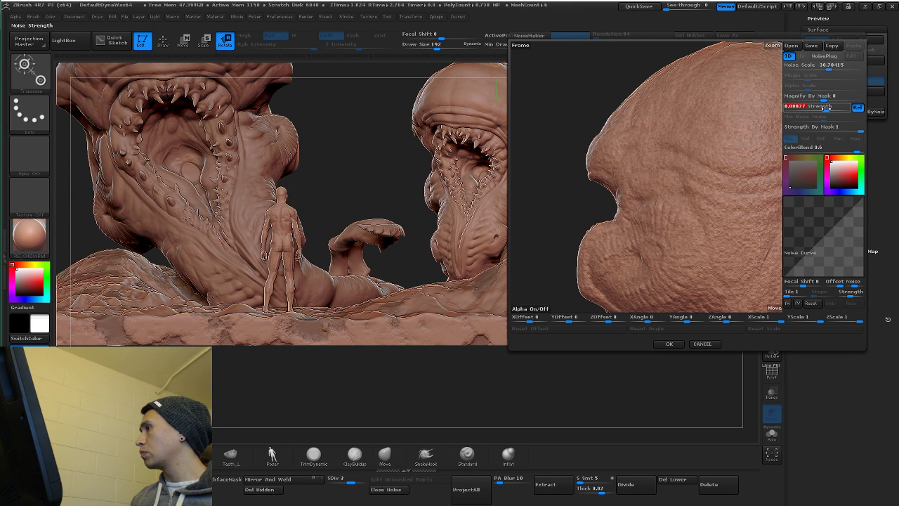
pyautogui.click(667, 344)
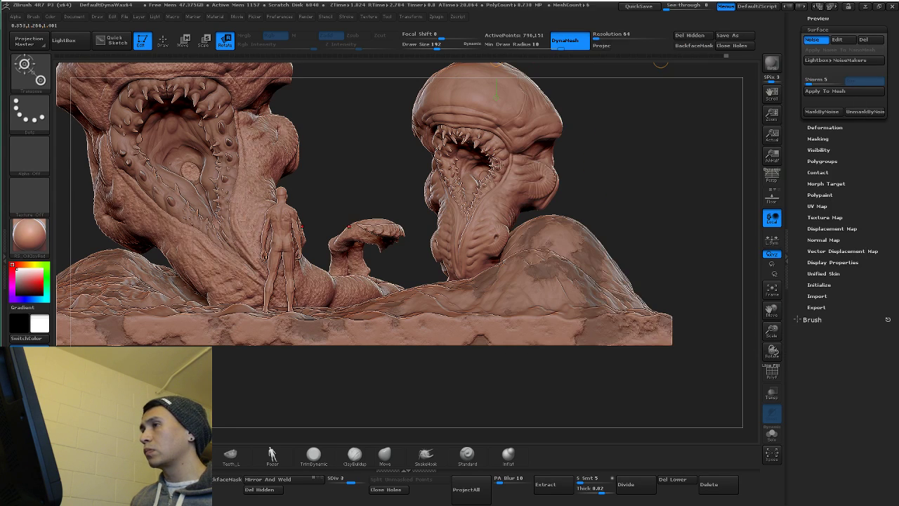
# Step: Send the scene to KeyShot with a BPR render, switch to KeyShot and inspect the worms and figure from different angles
pyautogui.keyDown('alt'); pyautogui.moveTo(358, 153); pyautogui.dragTo(383, 217); pyautogui.keyUp('alt')
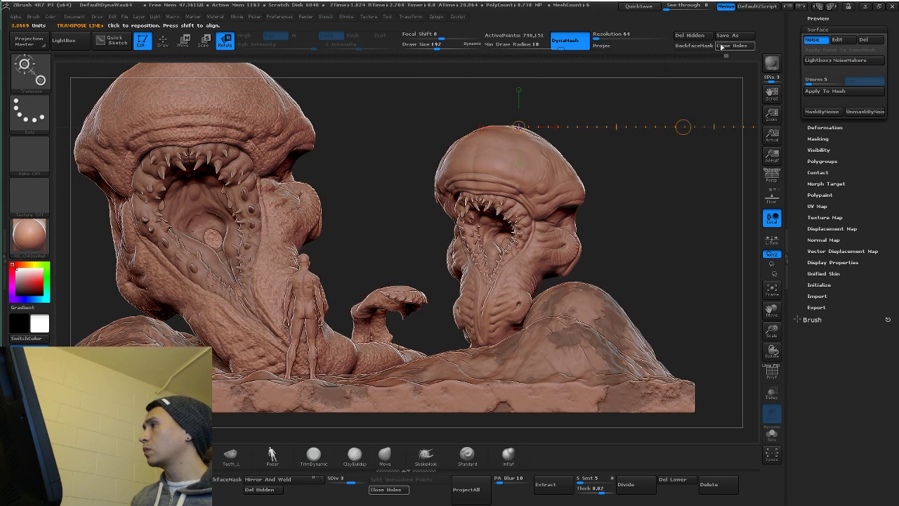
pyautogui.click(772, 64)
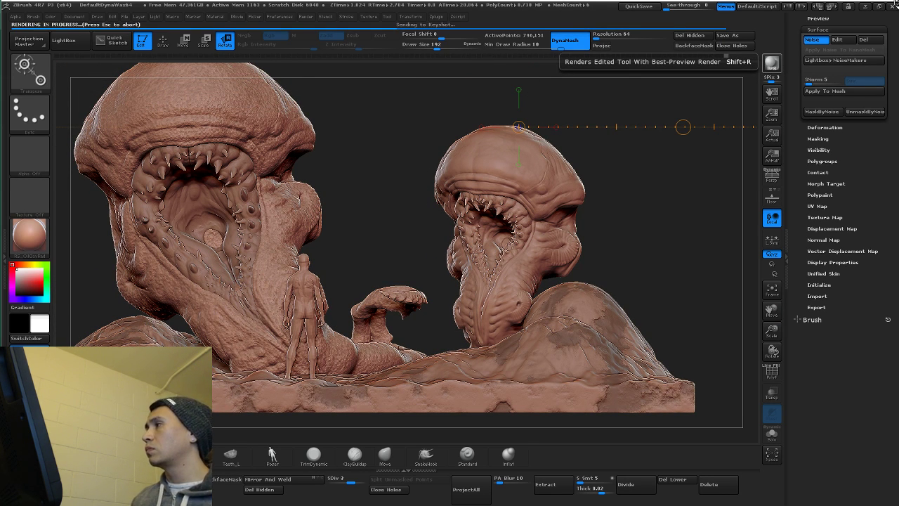
pyautogui.press('super+Tab')
pyautogui.click(551, 141)
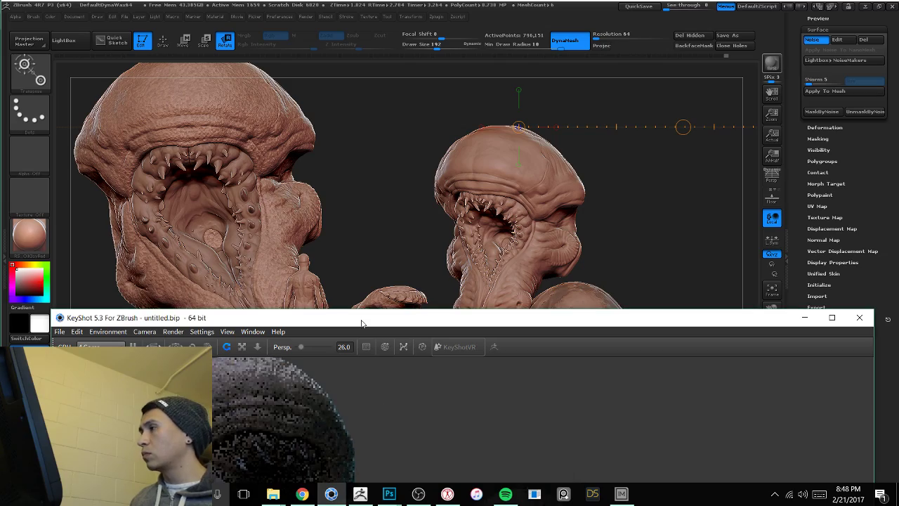
pyautogui.moveTo(362, 323); pyautogui.dragTo(392, 22)
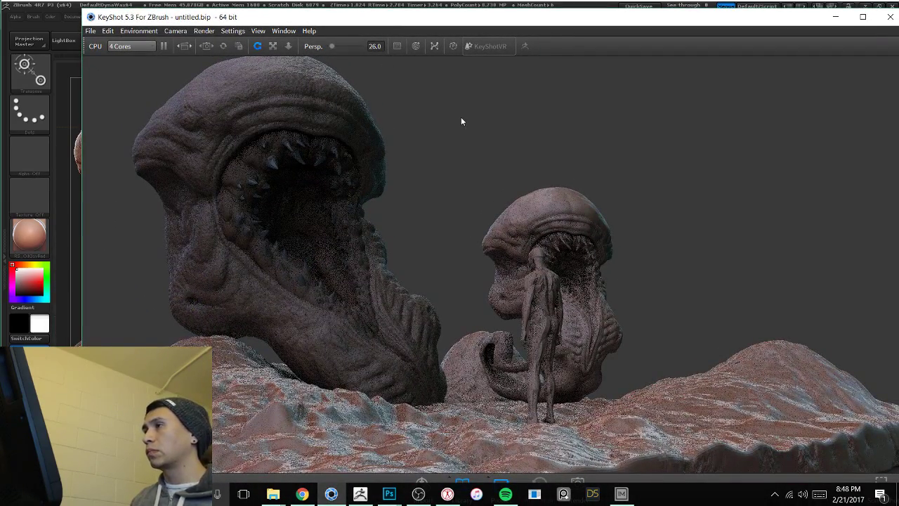
pyautogui.moveTo(460, 119); pyautogui.dragTo(590, 269)
pyautogui.moveTo(695, 277); pyautogui.dragTo(640, 246)
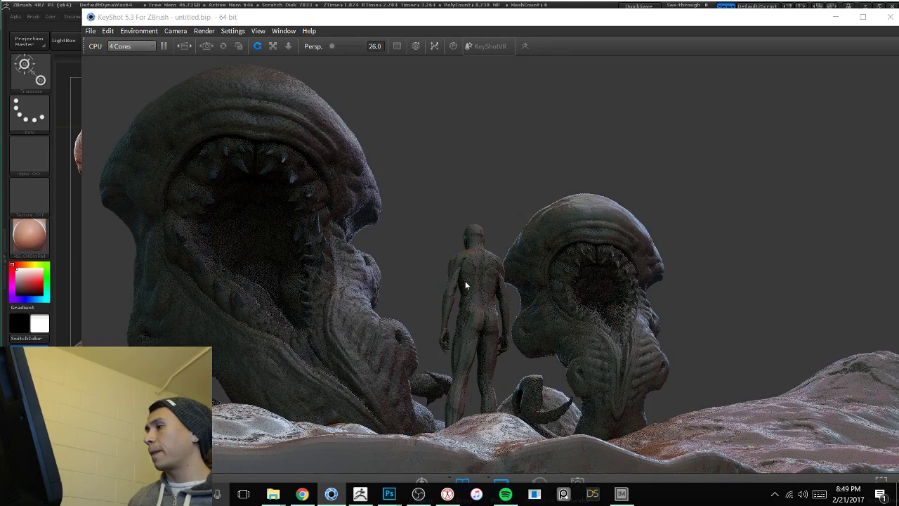
# Step: Switch back to ZBrush, isolate the standing figure and mask everything except its two shoulders
pyautogui.hotkey('alt', 'Tab')
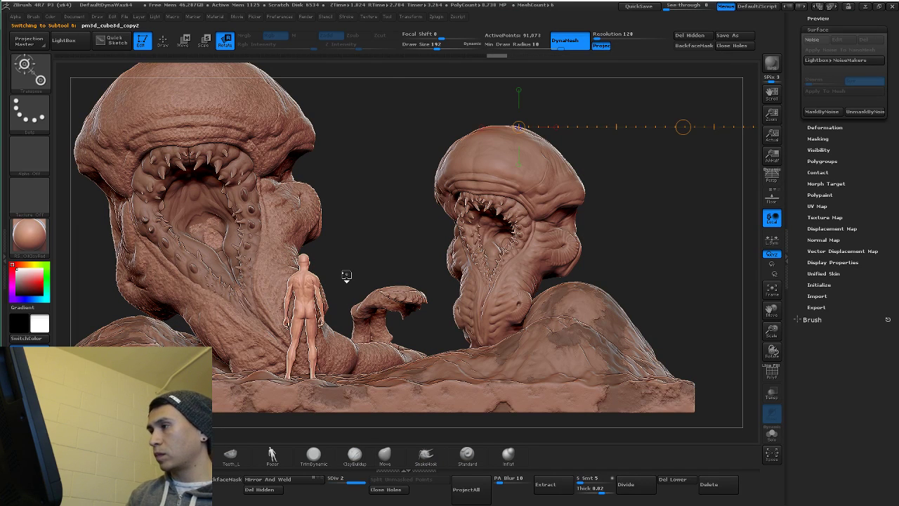
pyautogui.click(774, 438)
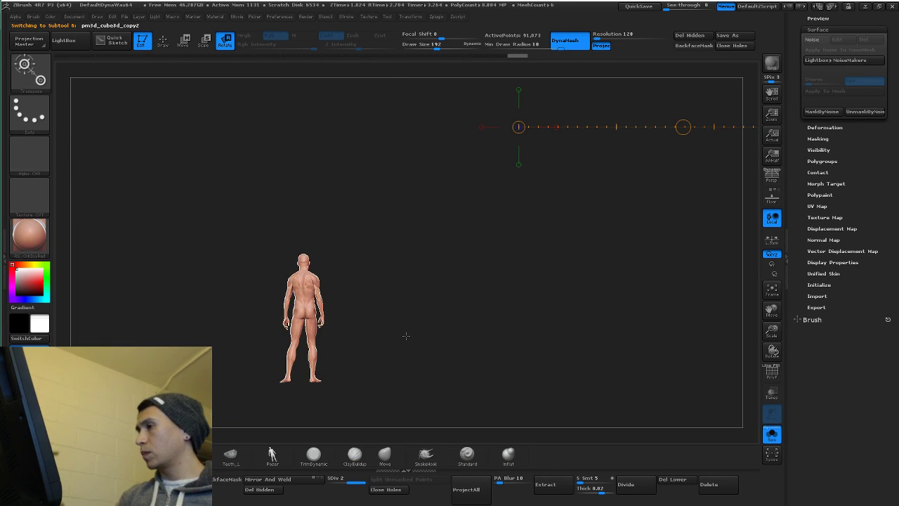
pyautogui.press('q')
pyautogui.keyDown('alt'); pyautogui.moveTo(405, 335); pyautogui.dragTo(405, 414); pyautogui.keyUp('alt')
pyautogui.press('space')
pyautogui.moveTo(308, 278)
pyautogui.mouseDown()
pyautogui.moveTo(283, 279)
pyautogui.moveTo(317, 260)
pyautogui.moveTo(293, 270)
pyautogui.mouseUp()
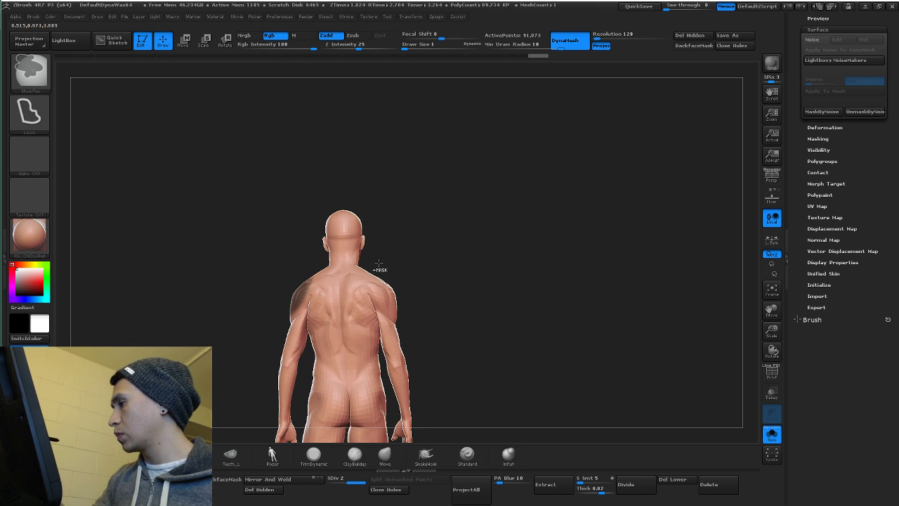
pyautogui.moveTo(383, 310)
pyautogui.keyDown('ctrl'); pyautogui.mouseDown()
pyautogui.moveTo(379, 270)
pyautogui.moveTo(420, 283)
pyautogui.mouseUp(); pyautogui.keyUp('ctrl')
pyautogui.keyDown('ctrl'); pyautogui.click(419, 278); pyautogui.keyUp('ctrl')
# Step: Inflate the figure's unmasked shoulders with the Inflate deformation and clear the mask
pyautogui.press('b')
pyautogui.press('m')
pyautogui.press('v')
pyautogui.press('space')
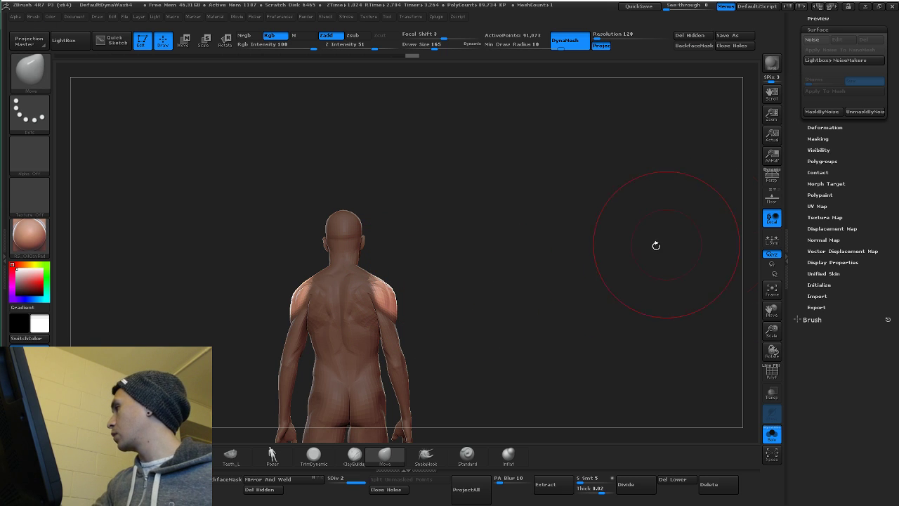
pyautogui.click(828, 128)
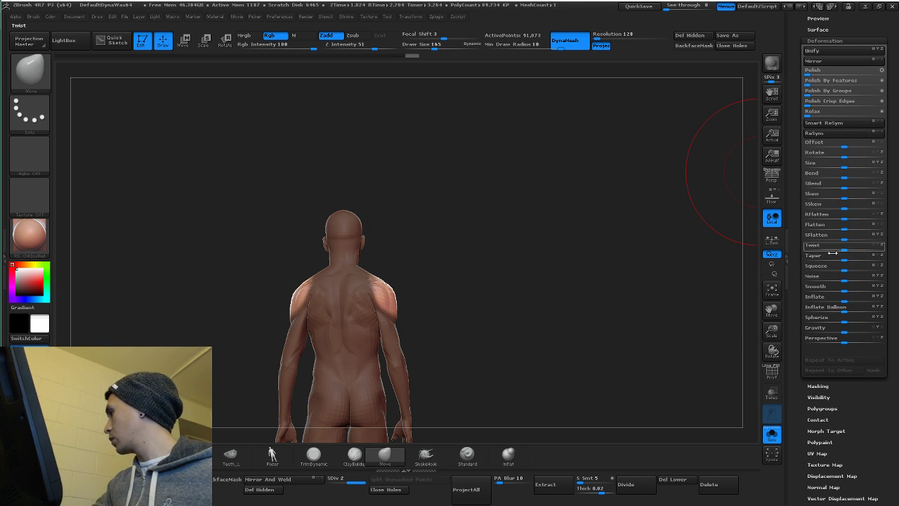
pyautogui.moveTo(843, 301); pyautogui.dragTo(855, 301)
pyautogui.keyDown('ctrl'); pyautogui.moveTo(709, 306); pyautogui.dragTo(674, 330); pyautogui.keyUp('ctrl')
# Step: Subdivide the figure twice to level 4 and choose the ClayBuildup brush
pyautogui.keyDown('ctrl'); pyautogui.moveTo(383, 281); pyautogui.dragTo(385, 330, button='right'); pyautogui.keyUp('ctrl')
pyautogui.press('space')
pyautogui.moveTo(393, 292)
pyautogui.mouseDown()
pyautogui.moveTo(411, 294)
pyautogui.moveTo(359, 295)
pyautogui.mouseUp()
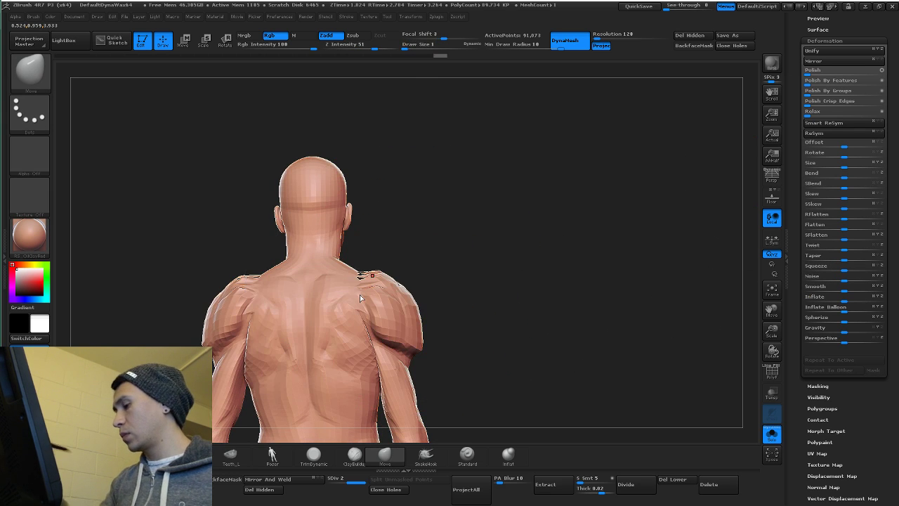
pyautogui.hotkey('ctrl', 'd')
pyautogui.hotkey('ctrl', 'd')
pyautogui.press('b')
pyautogui.press('c')
pyautogui.press('b')
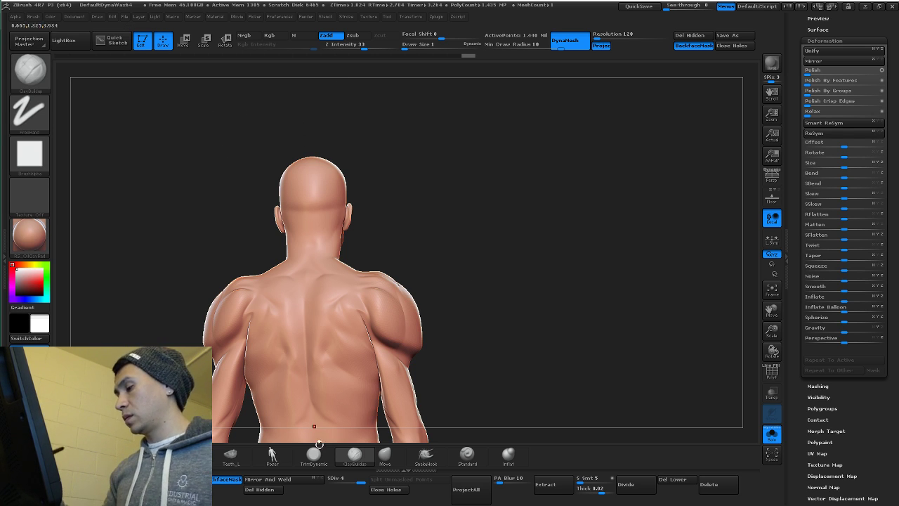
# Step: Build up broad clay volume across the figure's back with a draw size of about 109
pyautogui.press('space')
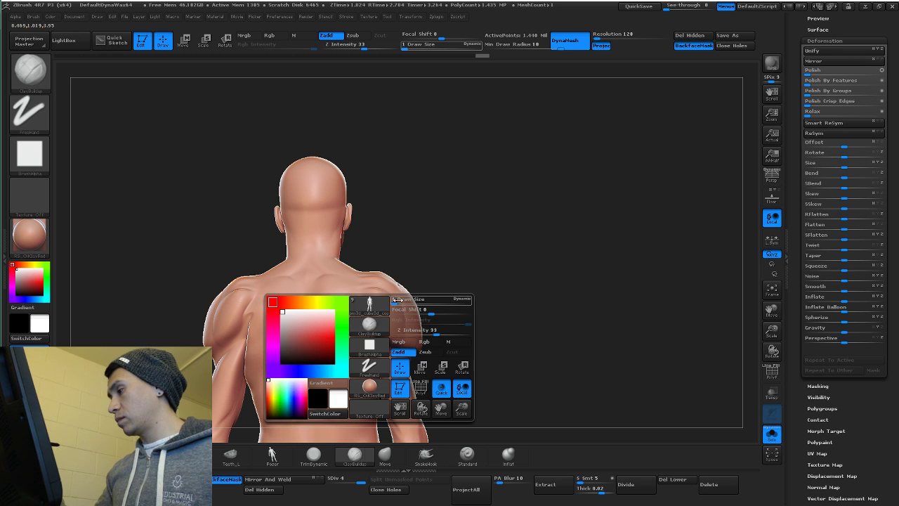
pyautogui.moveTo(393, 302); pyautogui.dragTo(411, 300)
pyautogui.press('space')
pyautogui.moveTo(333, 230); pyautogui.dragTo(369, 242)
pyautogui.moveTo(312, 267); pyautogui.dragTo(340, 274)
pyautogui.press('space')
pyautogui.moveTo(349, 305); pyautogui.dragTo(366, 304)
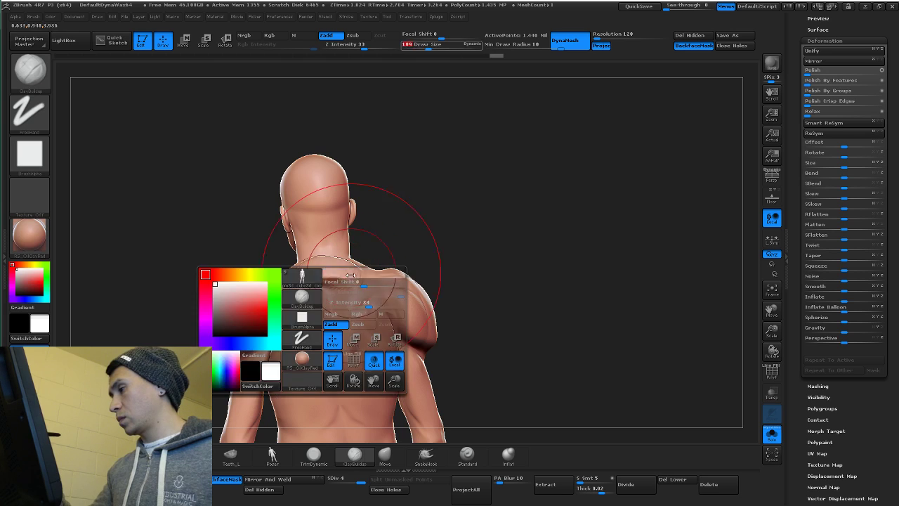
pyautogui.keyDown('alt'); pyautogui.moveTo(348, 293); pyautogui.dragTo(342, 242, button='right'); pyautogui.keyUp('alt')
# Step: Sculpt a round raised lump on the figure's upper back with a smaller brush and undo the stroke below it
pyautogui.press('space')
pyautogui.moveTo(341, 296)
pyautogui.mouseDown()
pyautogui.moveTo(363, 327)
pyautogui.moveTo(320, 355)
pyautogui.moveTo(337, 281)
pyautogui.moveTo(323, 246)
pyautogui.moveTo(355, 286)
pyautogui.moveTo(333, 235)
pyautogui.moveTo(321, 298)
pyautogui.mouseUp()
pyautogui.press('space')
pyautogui.moveTo(325, 260); pyautogui.dragTo(323, 251)
pyautogui.press('space')
pyautogui.moveTo(327, 263); pyautogui.dragTo(332, 306)
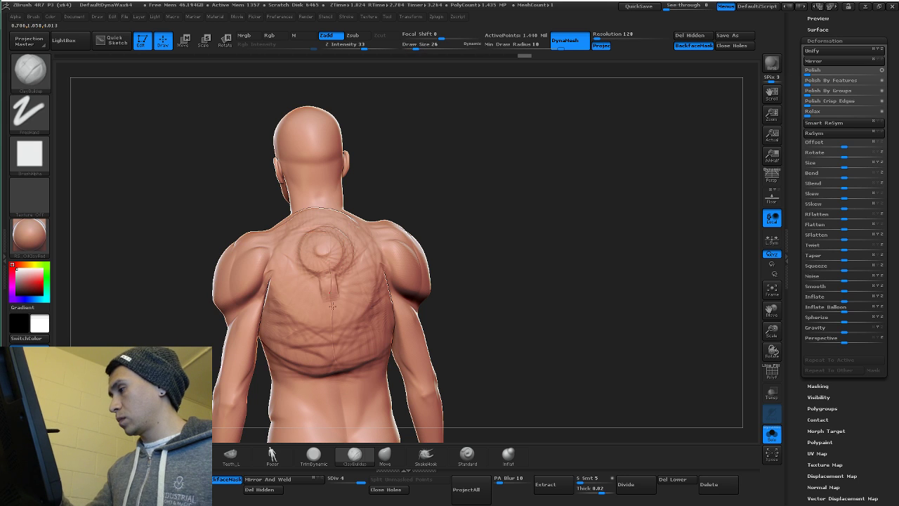
pyautogui.hotkey('ctrl', 'z')
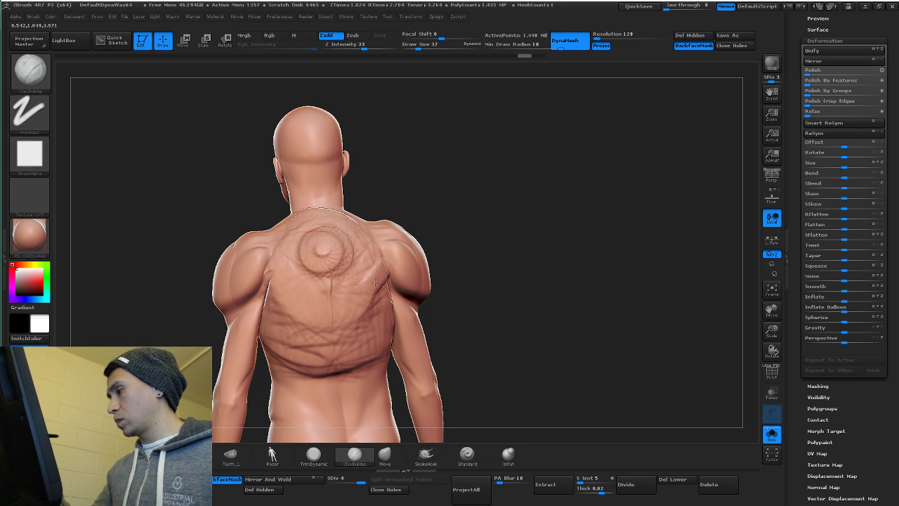
# Step: Add ClayBuildup strokes at draw size 37 across the figure's right shoulder blade and onto the shoulder
pyautogui.moveTo(374, 282); pyautogui.dragTo(387, 268)
pyautogui.moveTo(492, 281); pyautogui.dragTo(505, 302)
pyautogui.moveTo(414, 237); pyautogui.dragTo(393, 200)
pyautogui.moveTo(382, 242); pyautogui.dragTo(369, 220)
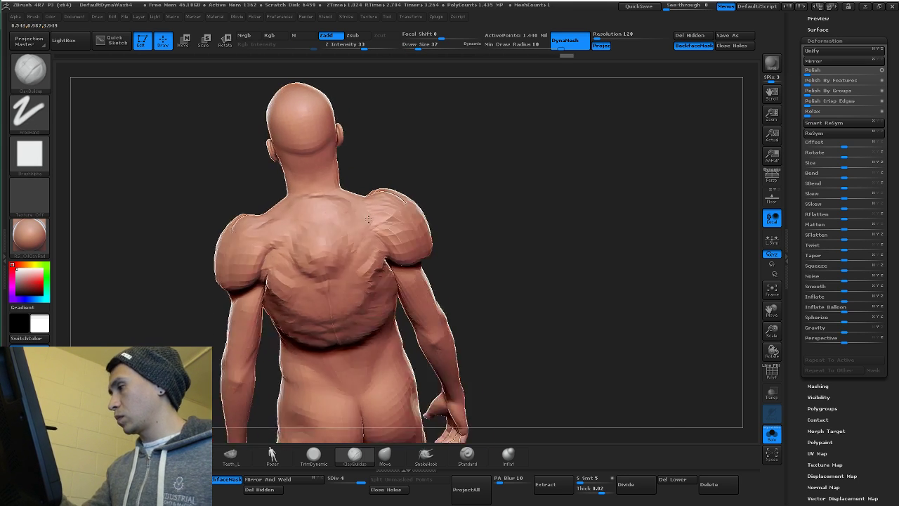
# Step: Detail the seam between the figure's back and right shoulder with a soft freehand brush at draw size 8 and Z Intensity 43
pyautogui.moveTo(369, 219); pyautogui.dragTo(357, 229, button='right')
pyautogui.press('space')
pyautogui.moveTo(392, 247); pyautogui.dragTo(382, 247)
pyautogui.moveTo(372, 229); pyautogui.dragTo(384, 225, button='right')
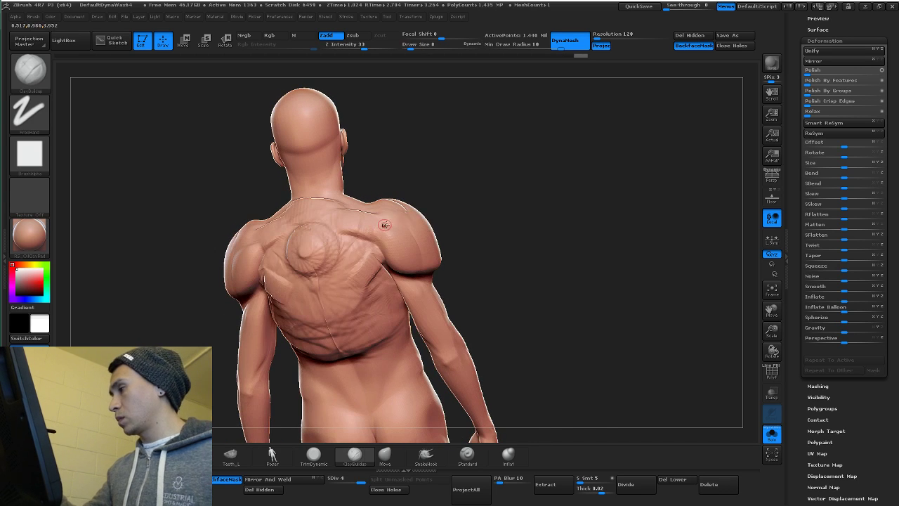
pyautogui.press('space')
pyautogui.press('1')
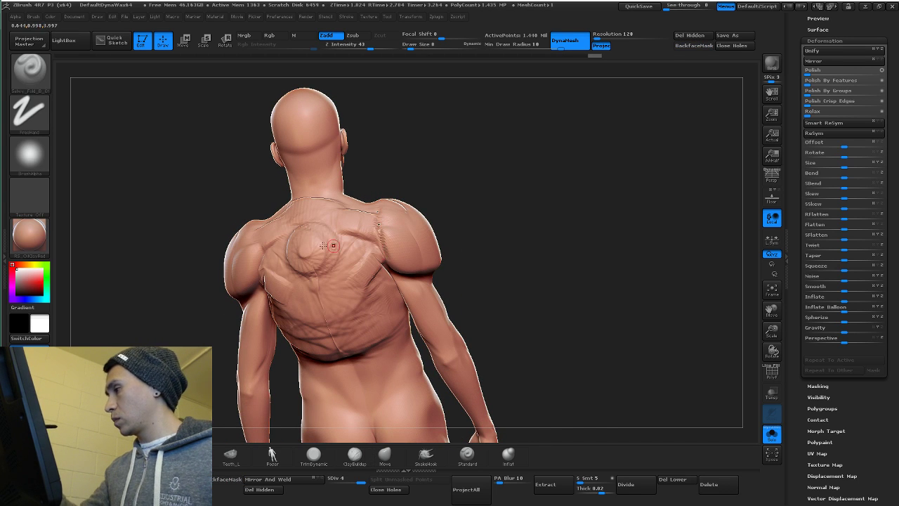
pyautogui.moveTo(327, 245)
pyautogui.mouseDown()
pyautogui.moveTo(242, 242)
pyautogui.moveTo(259, 252)
pyautogui.mouseUp()
# Step: Smooth the ears away into both sides of the figure's head with a draw size of about 39
pyautogui.press('space')
pyautogui.moveTo(251, 237)
pyautogui.mouseDown(button='right')
pyautogui.moveTo(330, 228)
pyautogui.moveTo(303, 237)
pyautogui.moveTo(234, 210)
pyautogui.moveTo(226, 235)
pyautogui.mouseUp(button='right')
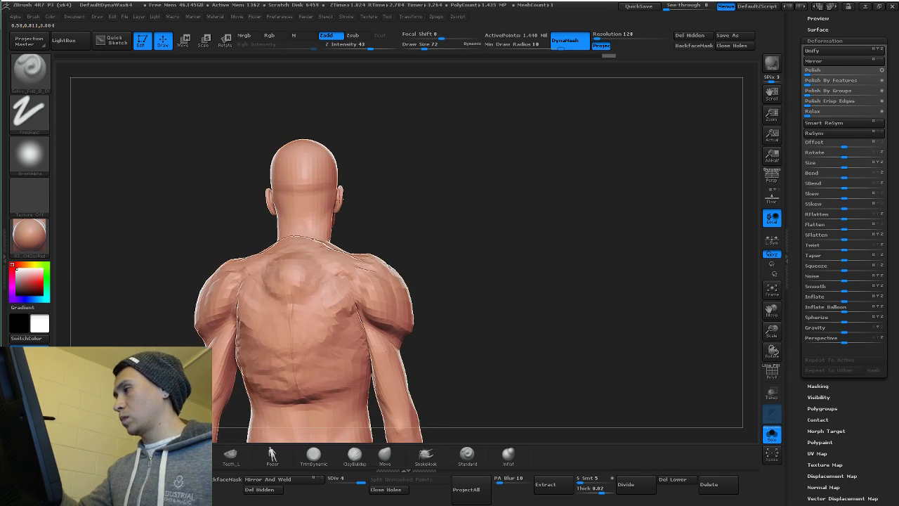
pyautogui.press('space')
pyautogui.moveTo(366, 192); pyautogui.dragTo(356, 190)
pyautogui.press('space')
pyautogui.moveTo(356, 190)
pyautogui.mouseDown(button='right')
pyautogui.moveTo(339, 185)
pyautogui.moveTo(353, 194)
pyautogui.mouseUp(button='right')
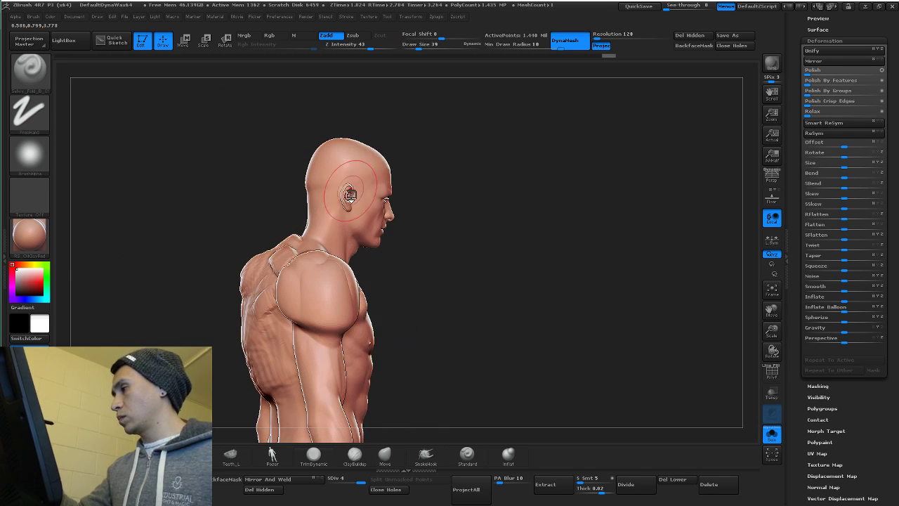
pyautogui.press('b')
pyautogui.press('t')
pyautogui.press('d')
pyautogui.moveTo(346, 190); pyautogui.dragTo(370, 195)
pyautogui.moveTo(396, 198); pyautogui.dragTo(411, 197, button='right')
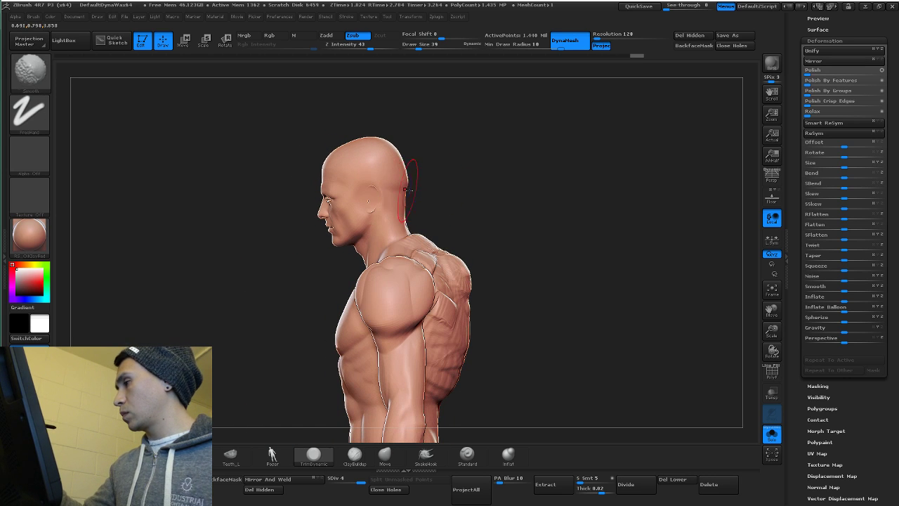
# Step: Mask the figure except for the upper head and inflate the unmasked area into a helmet shape
pyautogui.press('ctrl')
pyautogui.moveTo(352, 189)
pyautogui.keyDown('ctrl'); pyautogui.mouseDown()
pyautogui.moveTo(427, 92)
pyautogui.moveTo(516, 188)
pyautogui.mouseUp(); pyautogui.keyUp('ctrl')
pyautogui.moveTo(455, 200); pyautogui.dragTo(493, 191)
pyautogui.keyDown('ctrl'); pyautogui.click(493, 190); pyautogui.keyUp('ctrl')
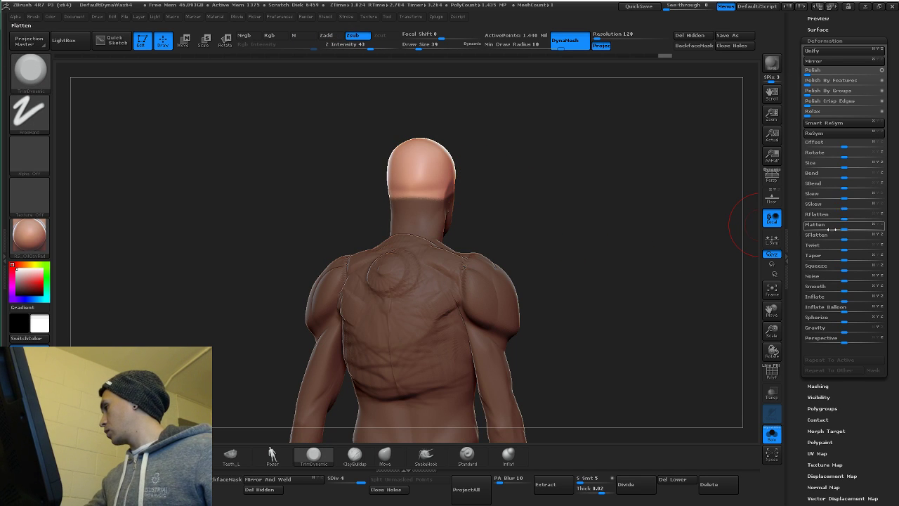
pyautogui.moveTo(842, 301); pyautogui.dragTo(849, 301)
# Step: Reshape the helmet's silhouette with the Move brush, pulling its sides and lower rim at a draw size of about 68
pyautogui.press('b')
pyautogui.press('m')
pyautogui.press('v')
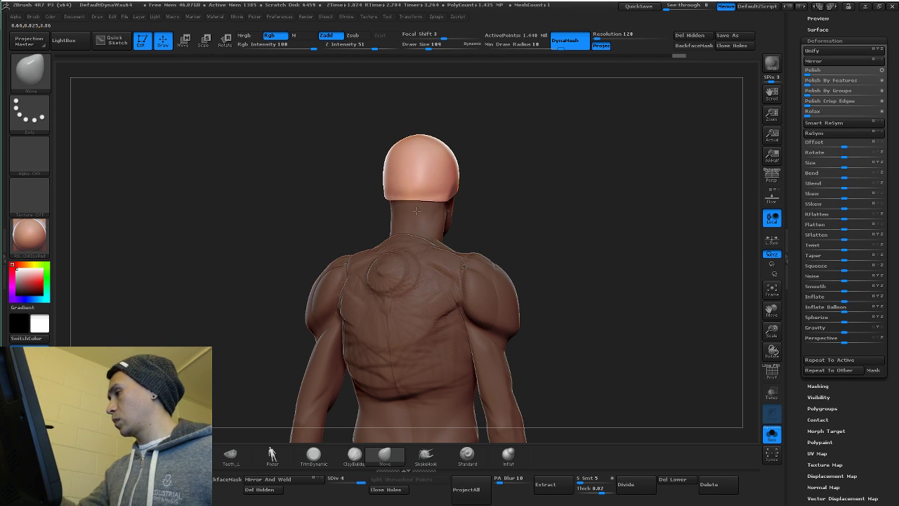
pyautogui.moveTo(308, 223)
pyautogui.mouseDown()
pyautogui.moveTo(431, 215)
pyautogui.moveTo(373, 206)
pyautogui.moveTo(370, 230)
pyautogui.moveTo(441, 201)
pyautogui.mouseUp()
pyautogui.press('space')
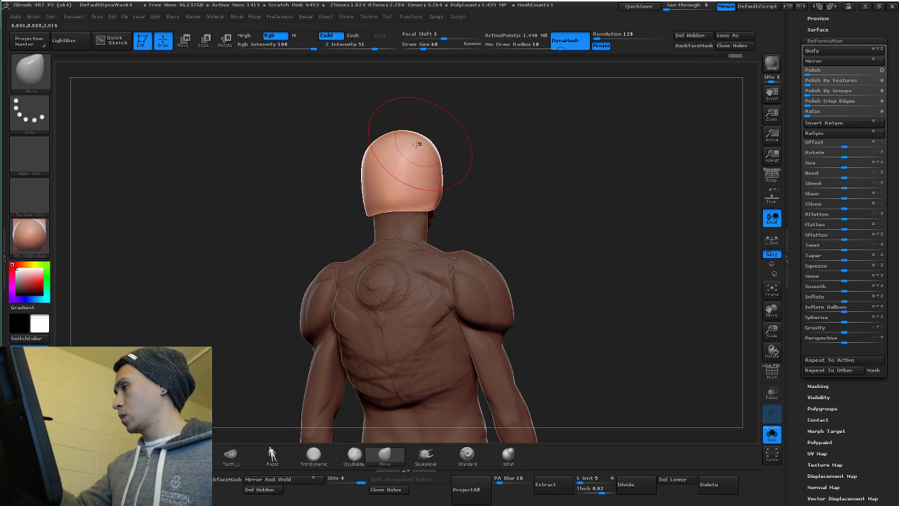
pyautogui.moveTo(456, 155); pyautogui.dragTo(480, 156)
pyautogui.moveTo(372, 146); pyautogui.dragTo(308, 170)
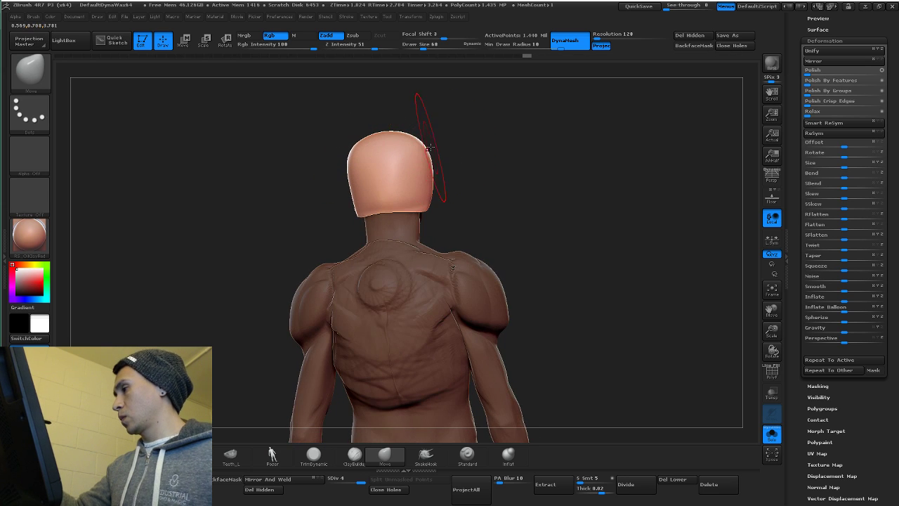
# Step: Clear the mask and sculpt raised ridges on the back of the helmet with ClayBuildup at Z Intensity 33
pyautogui.press('b')
pyautogui.press('c')
pyautogui.press('b')
pyautogui.moveTo(453, 144)
pyautogui.keyDown('ctrl'); pyautogui.mouseDown()
pyautogui.moveTo(467, 156)
pyautogui.moveTo(416, 156)
pyautogui.moveTo(413, 184)
pyautogui.moveTo(417, 176)
pyautogui.moveTo(477, 171)
pyautogui.mouseUp(); pyautogui.keyUp('ctrl')
pyautogui.press('space')
pyautogui.press('space')
pyautogui.moveTo(357, 166); pyautogui.dragTo(367, 194)
pyautogui.moveTo(328, 184); pyautogui.dragTo(313, 183)
pyautogui.moveTo(369, 149); pyautogui.dragTo(390, 167)
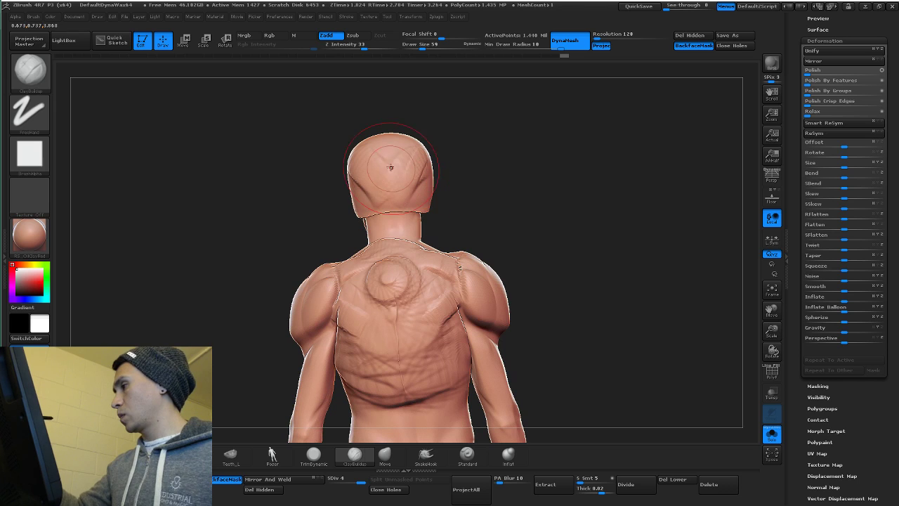
pyautogui.press('space')
pyautogui.moveTo(394, 206); pyautogui.dragTo(390, 206)
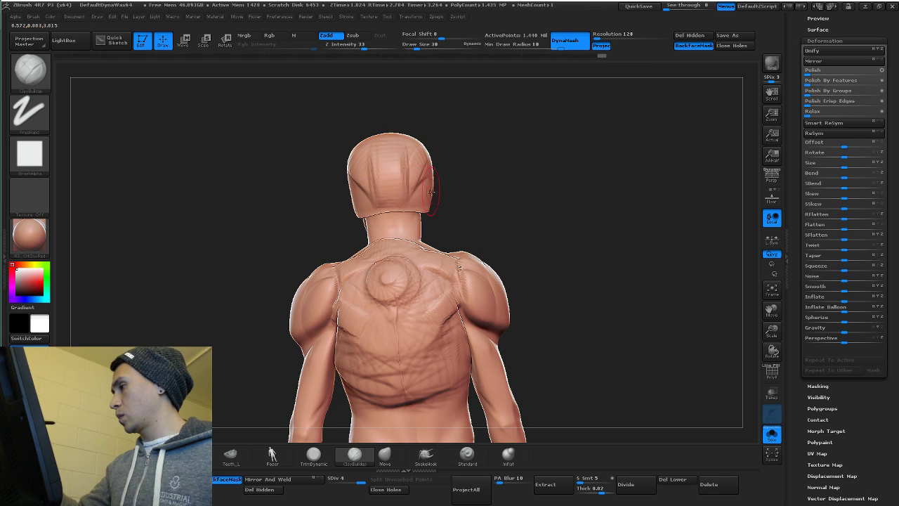
# Step: Build raised ear-cover lumps on both sides of the helmet with ClayBuildup at draw size 32
pyautogui.moveTo(463, 202); pyautogui.dragTo(439, 200)
pyautogui.press('space')
pyautogui.moveTo(410, 200); pyautogui.dragTo(408, 200)
pyautogui.moveTo(463, 193)
pyautogui.mouseDown()
pyautogui.moveTo(442, 188)
pyautogui.moveTo(522, 197)
pyautogui.moveTo(541, 185)
pyautogui.moveTo(483, 187)
pyautogui.moveTo(496, 188)
pyautogui.moveTo(492, 181)
pyautogui.mouseUp()
pyautogui.moveTo(569, 193)
pyautogui.mouseDown()
pyautogui.moveTo(546, 204)
pyautogui.moveTo(543, 194)
pyautogui.mouseUp()
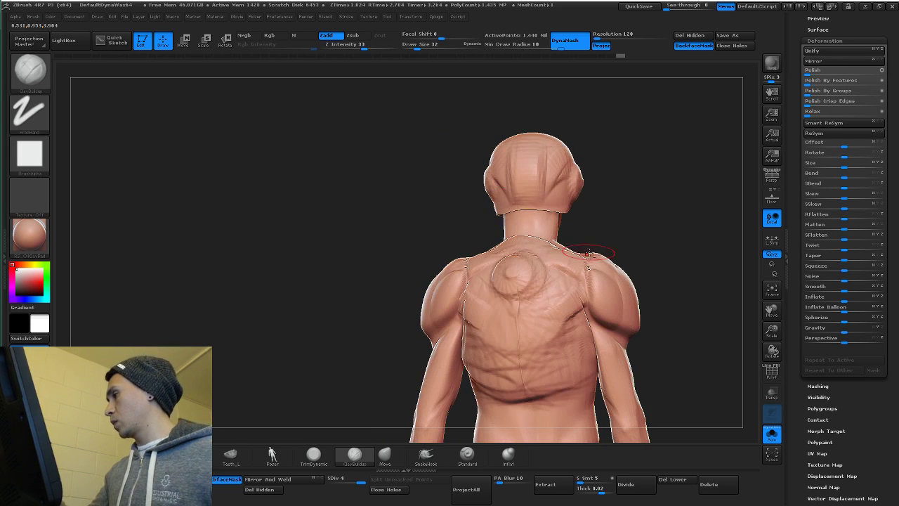
# Step: Sculpt a belt with raised pouches around the back of the figure's waist with ClayBuildup at draw size 32
pyautogui.keyDown('alt'); pyautogui.moveTo(588, 253); pyautogui.dragTo(507, 199, button='right'); pyautogui.keyUp('alt')
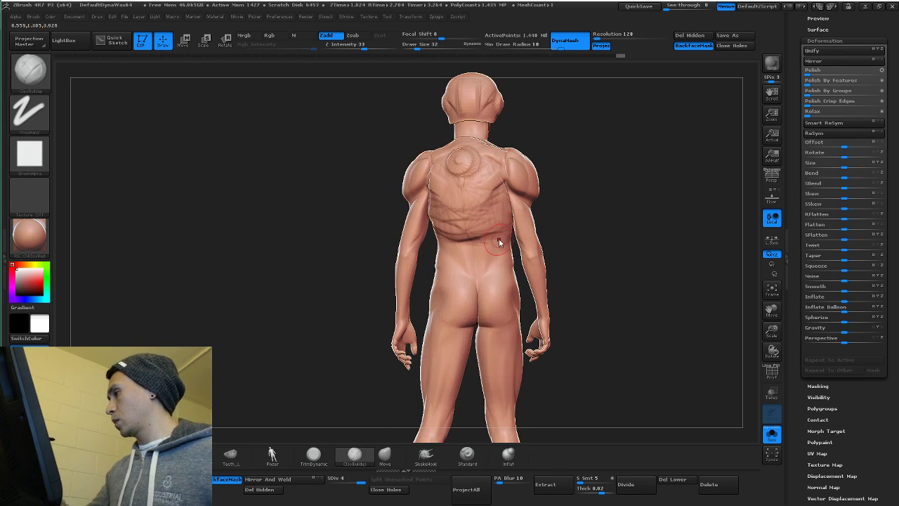
pyautogui.moveTo(500, 243)
pyautogui.keyDown('alt'); pyautogui.mouseDown(button='right')
pyautogui.moveTo(501, 169)
pyautogui.moveTo(508, 324)
pyautogui.mouseUp(button='right'); pyautogui.keyUp('alt')
pyautogui.keyDown('alt'); pyautogui.moveTo(495, 197); pyautogui.dragTo(490, 230, button='right'); pyautogui.keyUp('alt')
pyautogui.press('space')
pyautogui.moveTo(478, 239); pyautogui.dragTo(438, 223)
pyautogui.press('space')
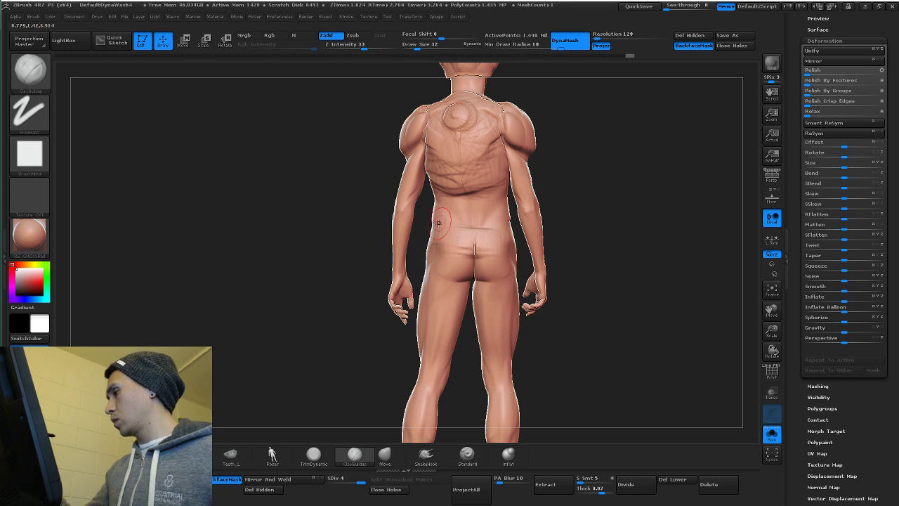
pyautogui.moveTo(515, 222); pyautogui.dragTo(513, 224, button='right')
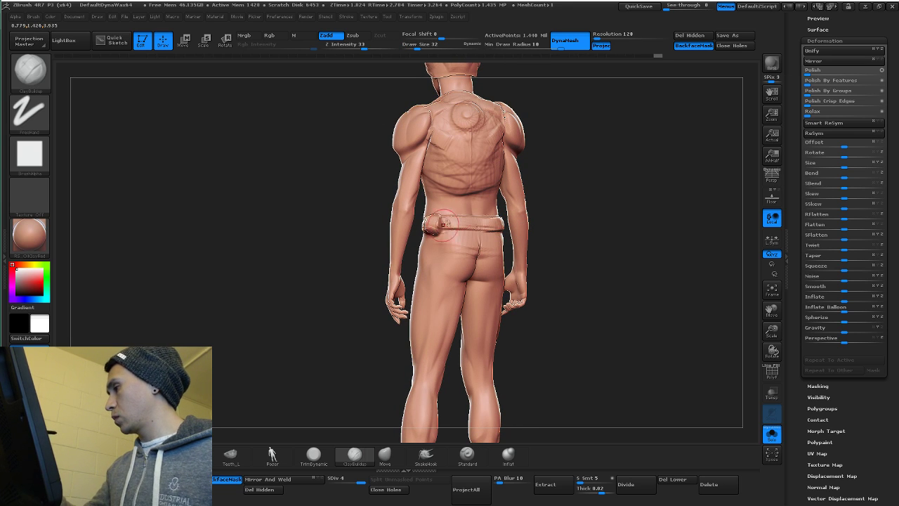
pyautogui.moveTo(453, 217); pyautogui.dragTo(434, 220, button='right')
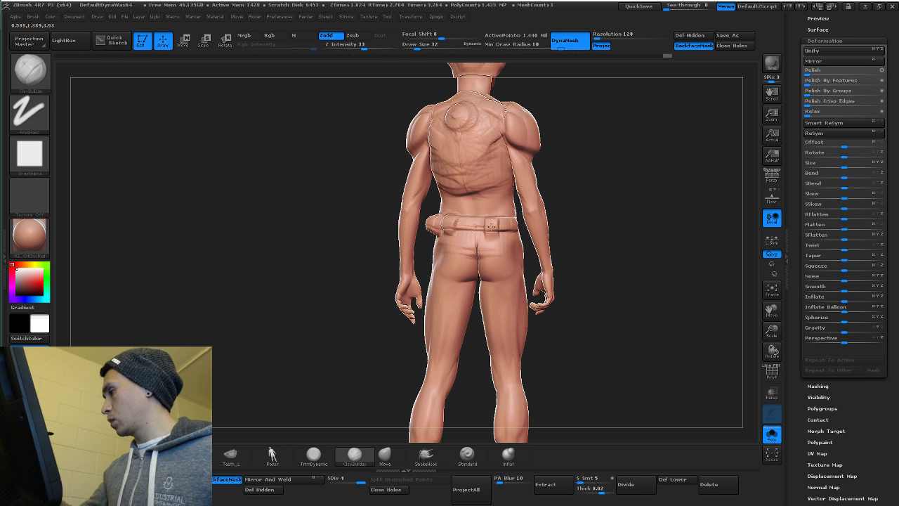
pyautogui.moveTo(512, 219); pyautogui.dragTo(491, 223)
# Step: Add clay to the belt pouches and build a holster-like volume on the figure's outer left thigh
pyautogui.keyDown('alt'); pyautogui.moveTo(485, 280); pyautogui.dragTo(469, 217, button='right'); pyautogui.keyUp('alt')
pyautogui.moveTo(469, 216); pyautogui.dragTo(512, 217, button='right')
pyautogui.press('space')
pyautogui.moveTo(463, 309); pyautogui.dragTo(483, 309)
pyautogui.moveTo(485, 223); pyautogui.dragTo(455, 221, button='right')
pyautogui.moveTo(453, 222)
pyautogui.mouseDown()
pyautogui.moveTo(426, 232)
pyautogui.moveTo(424, 264)
pyautogui.mouseUp()
pyautogui.moveTo(449, 254); pyautogui.dragTo(427, 254, button='right')
# Step: Sculpt raised straps across the backs of both upper thighs with ClayBuildup
pyautogui.press('s')
pyautogui.moveTo(521, 231); pyautogui.dragTo(517, 230)
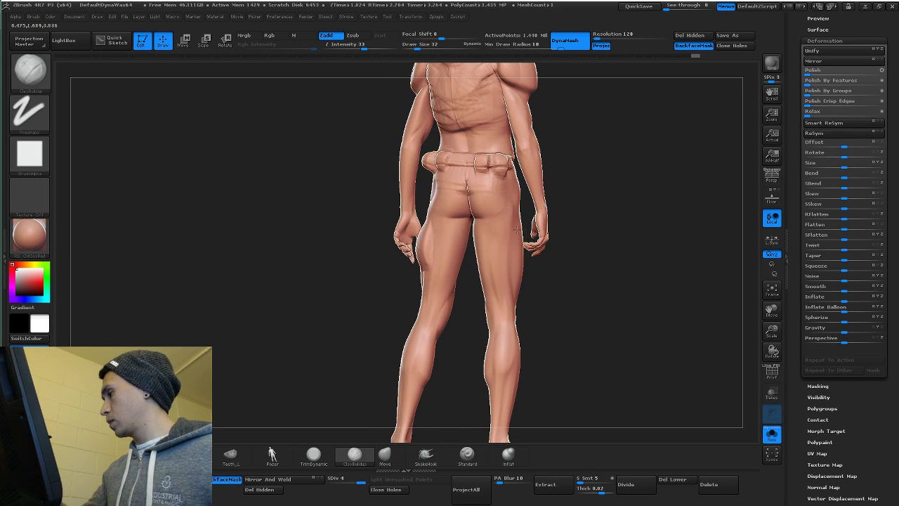
pyautogui.moveTo(517, 229); pyautogui.dragTo(535, 229, button='right')
pyautogui.moveTo(472, 241); pyautogui.dragTo(504, 236)
pyautogui.moveTo(435, 243); pyautogui.dragTo(442, 246)
# Step: Smooth the area just above the buttocks with a draw size of 50
pyautogui.keyDown('alt'); pyautogui.moveTo(503, 272); pyautogui.dragTo(457, 365, button='right'); pyautogui.keyUp('alt')
pyautogui.press('space')
pyautogui.click(438, 283)
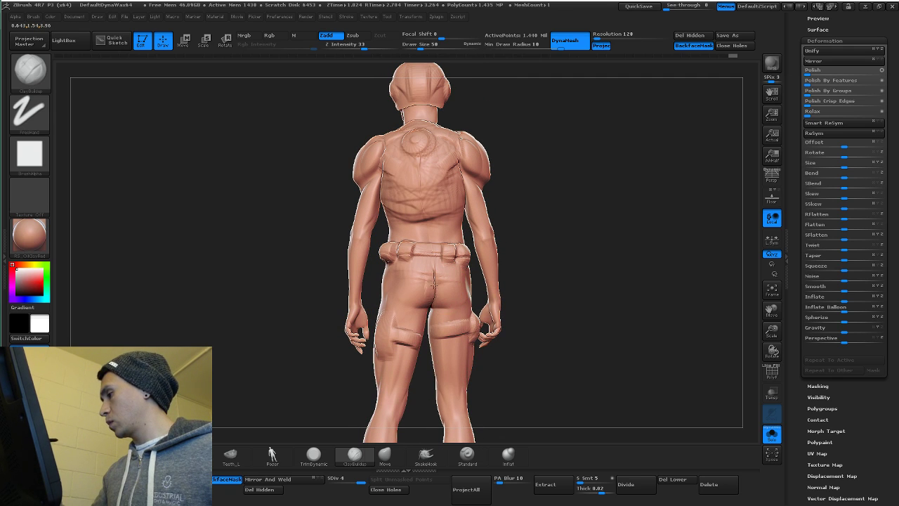
pyautogui.press('shift')
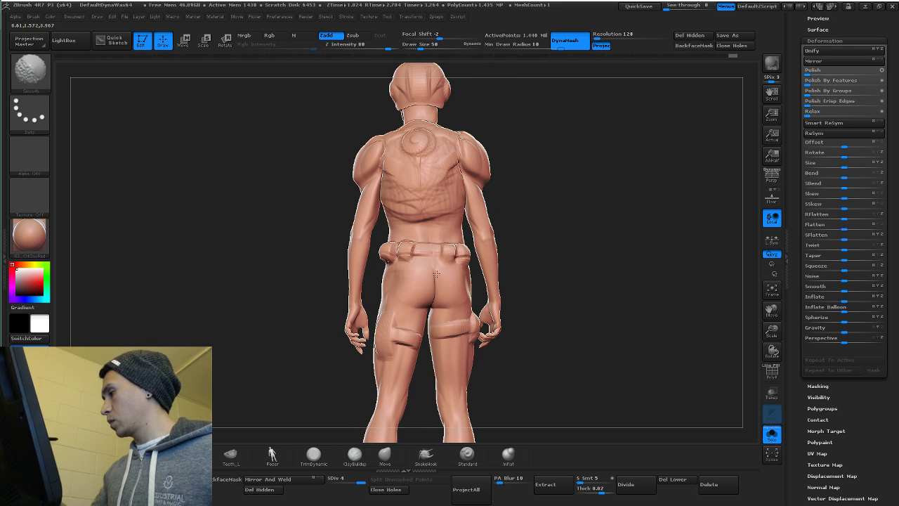
pyautogui.moveTo(436, 274)
pyautogui.keyDown('shift'); pyautogui.mouseDown()
pyautogui.moveTo(431, 296)
pyautogui.moveTo(426, 270)
pyautogui.mouseUp(); pyautogui.keyUp('shift')
# Step: Plane the figure's hips, belt and thigh gear with TrimDynamic at Z Intensity 43, reducing the draw size to 15
pyautogui.press('space')
pyautogui.click(443, 283)
pyautogui.press('2')
pyautogui.moveTo(436, 262); pyautogui.dragTo(468, 279, button='right')
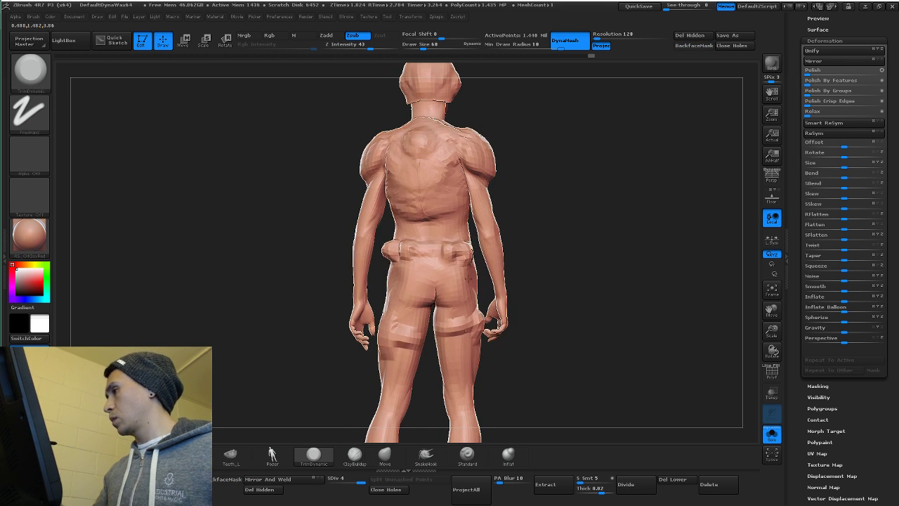
pyautogui.press('space')
pyautogui.click(512, 231)
pyautogui.moveTo(516, 237); pyautogui.dragTo(525, 234, button='right')
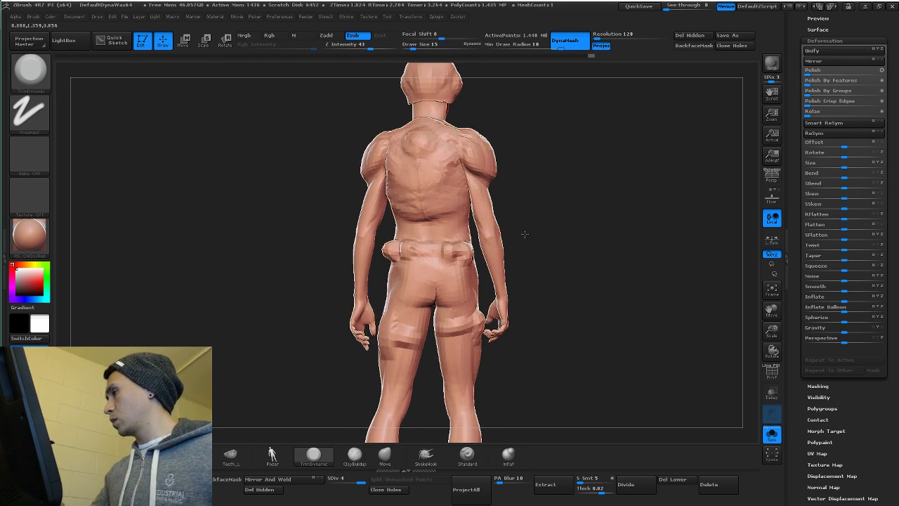
pyautogui.keyDown('alt'); pyautogui.moveTo(533, 269); pyautogui.dragTo(521, 307, button='right'); pyautogui.keyUp('alt')
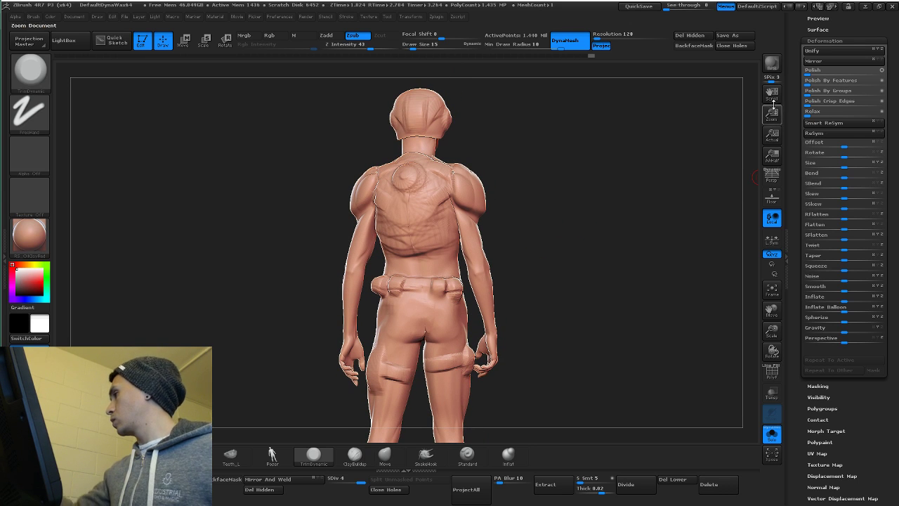
# Step: Show the whole scene again, send it to KeyShot with a Best-Preview Render, review it there and return to ZBrush
pyautogui.click(769, 65)
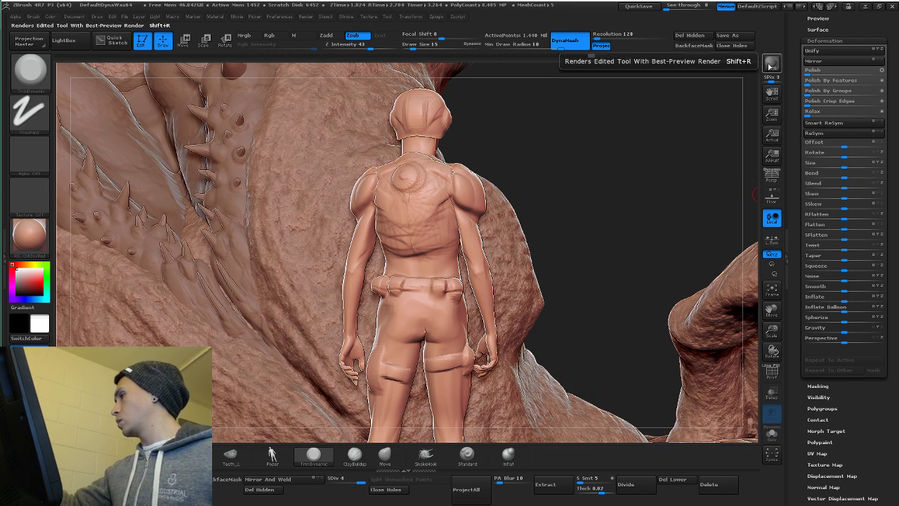
pyautogui.click(770, 65)
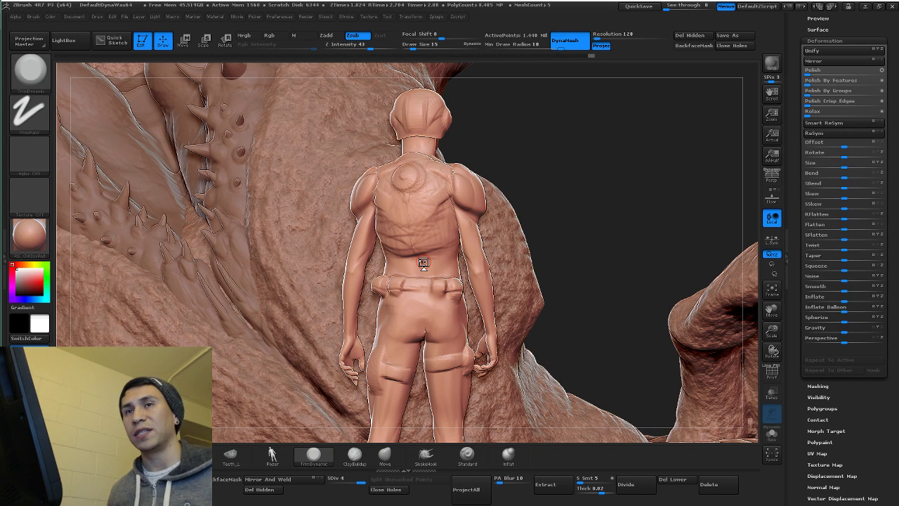
pyautogui.press('super+Tab')
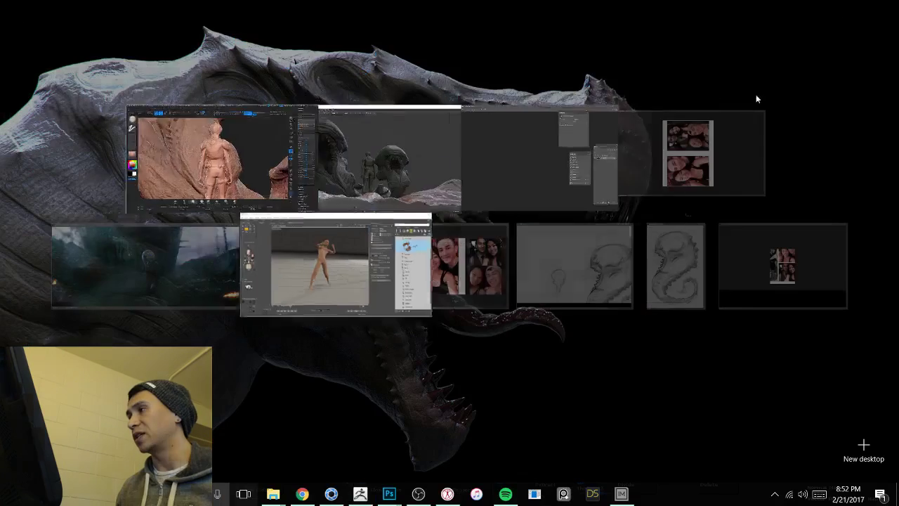
pyautogui.click(346, 159)
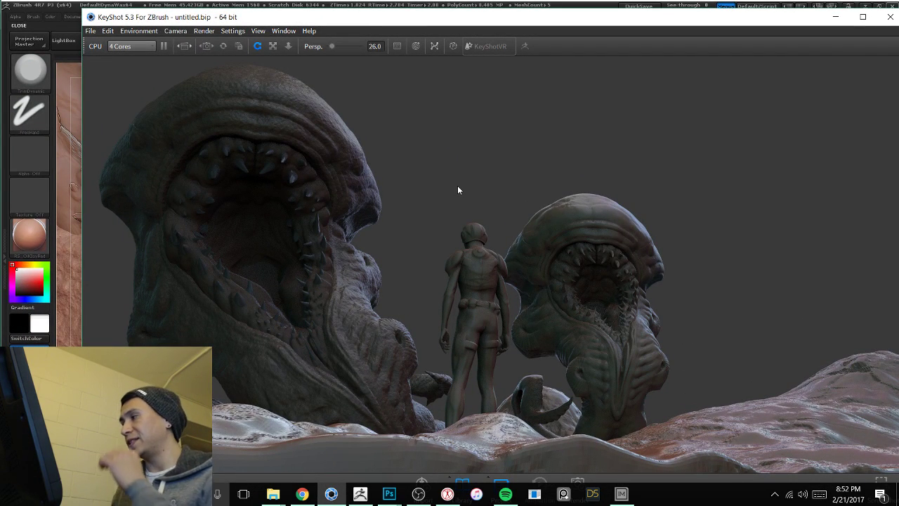
pyautogui.click(52, 27)
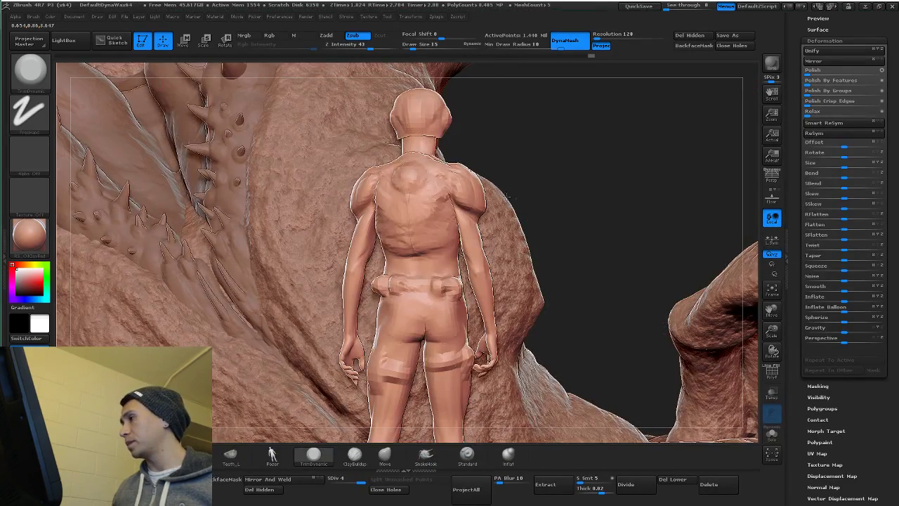
# Step: Select the small background worm and move it sideways, farther from the large worm
pyautogui.keyDown('alt'); pyautogui.moveTo(596, 223); pyautogui.dragTo(509, 194); pyautogui.keyUp('alt')
pyautogui.keyDown('alt'); pyautogui.click(645, 94); pyautogui.keyUp('alt')
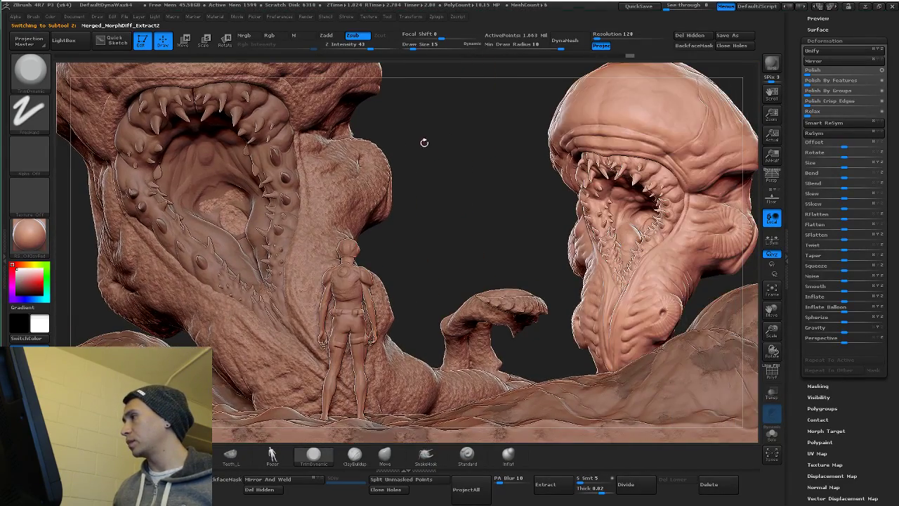
pyautogui.press('f')
pyautogui.press('w')
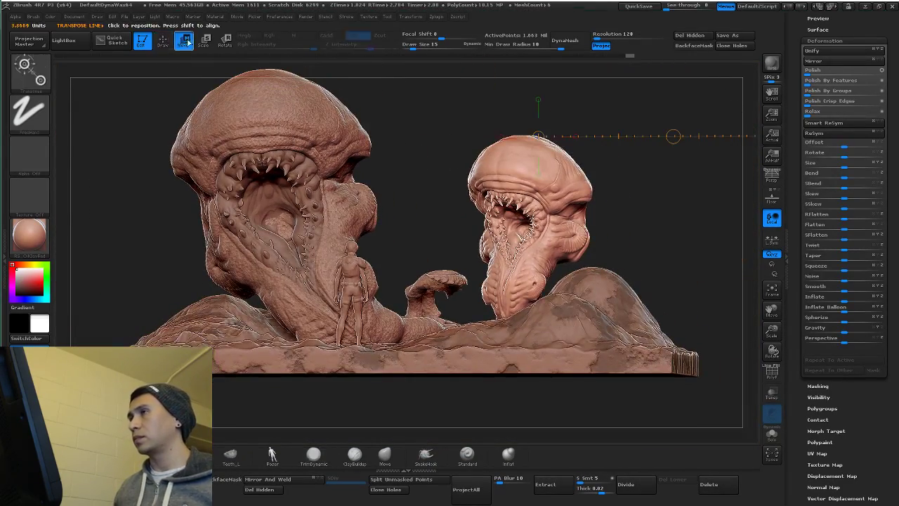
pyautogui.keyDown('shift'); pyautogui.moveTo(560, 190); pyautogui.dragTo(661, 188); pyautogui.keyUp('shift')
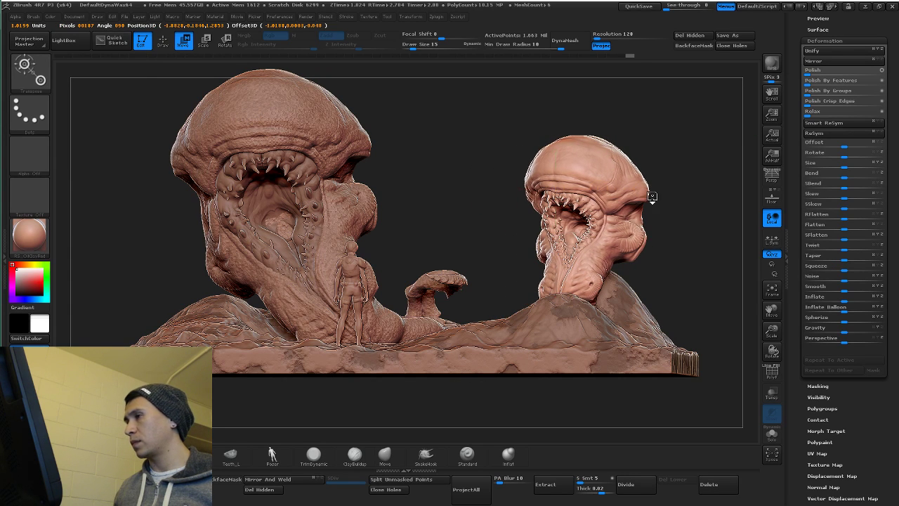
# Step: Make the large worm the active subtool
pyautogui.keyDown('alt'); pyautogui.click(248, 131); pyautogui.keyUp('alt')
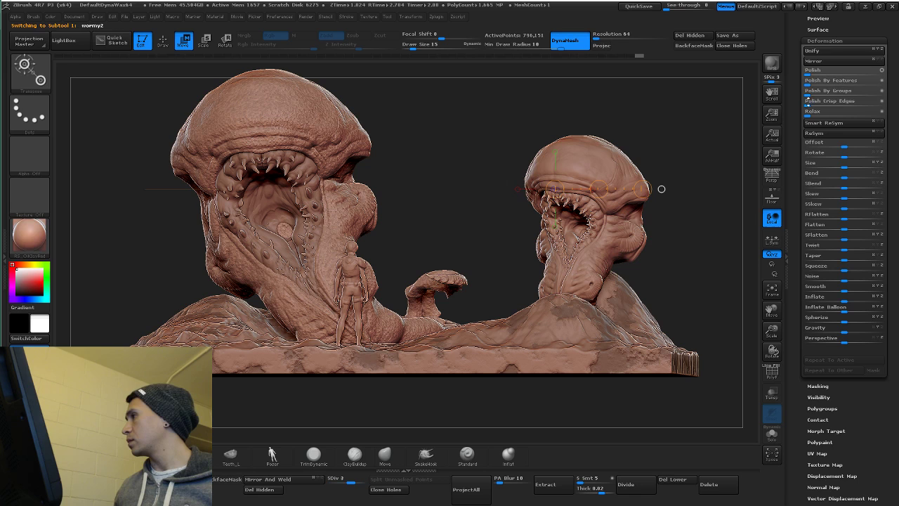
# Step: Turn off the large creature's surface noise, send the scene to KeyShot and bring up the KeyShot render
pyautogui.click(811, 30)
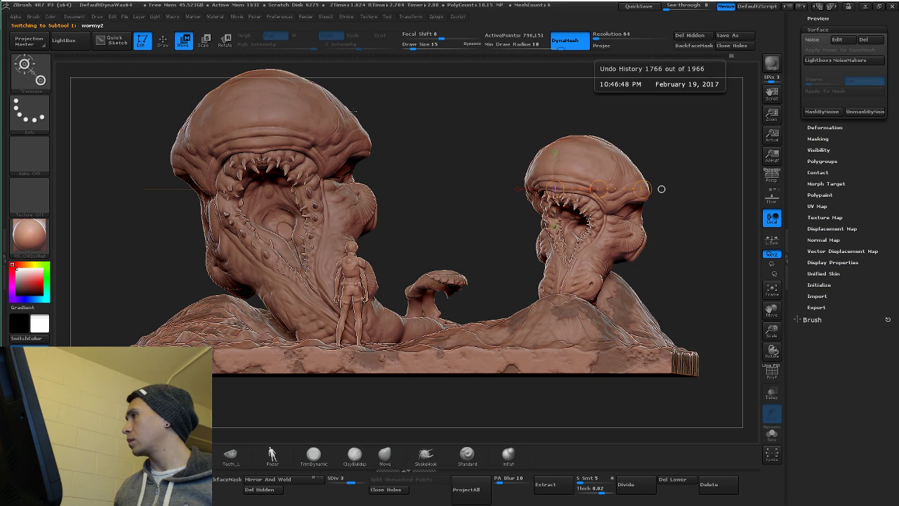
pyautogui.click(769, 67)
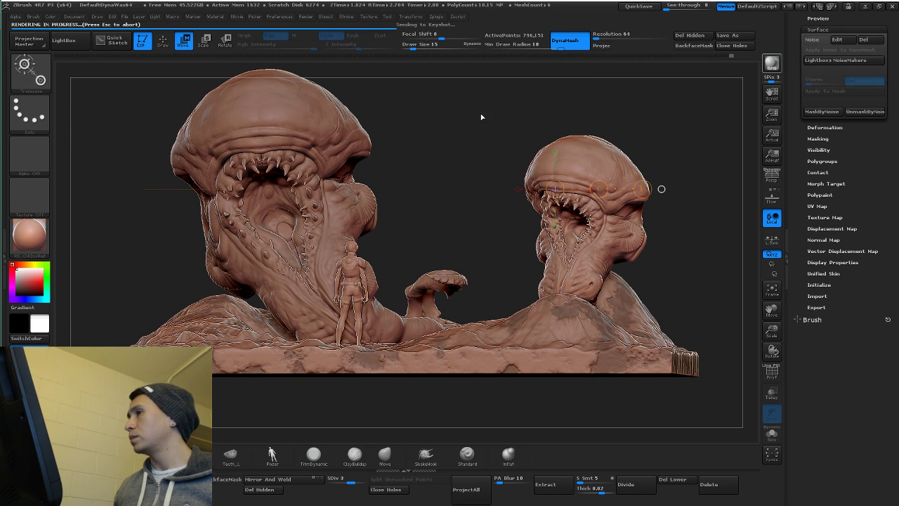
pyautogui.press('super+Tab')
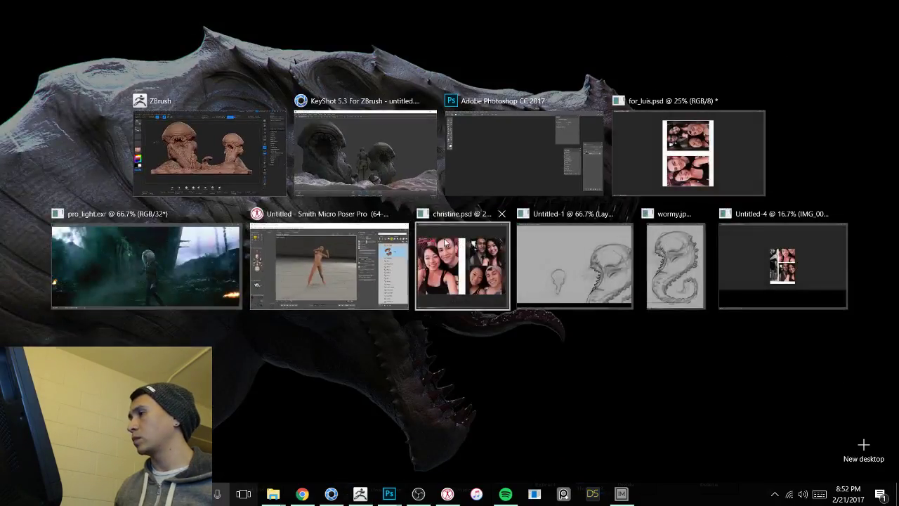
pyautogui.click(372, 153)
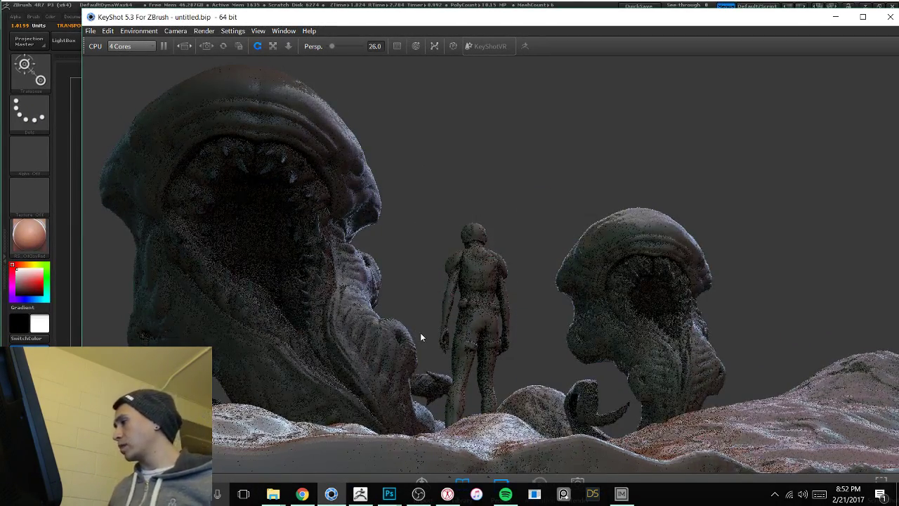
pyautogui.moveTo(515, 20); pyautogui.dragTo(527, 161)
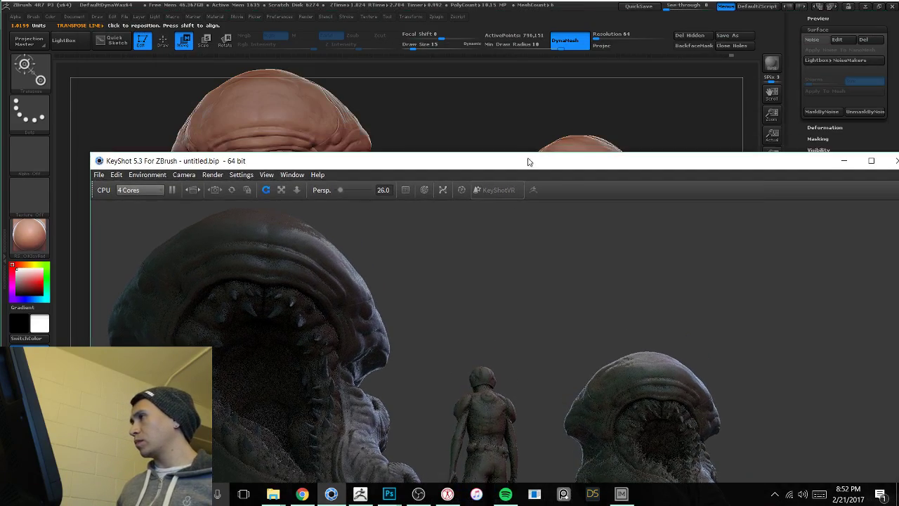
# Step: Return to ZBrush and pull the top of the smaller creature's head upward into a taller dome with a large Move brush
pyautogui.click(541, 109)
pyautogui.press('q')
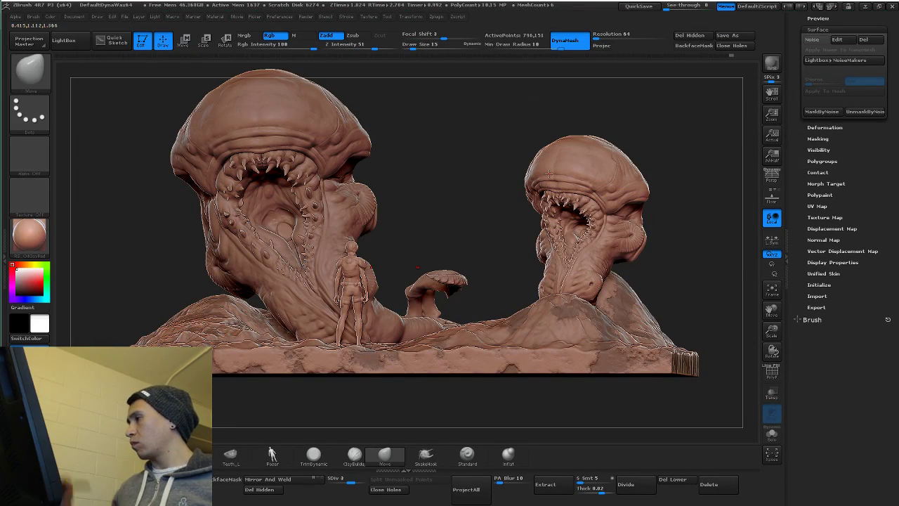
pyautogui.press('space')
pyautogui.moveTo(579, 165); pyautogui.dragTo(627, 170)
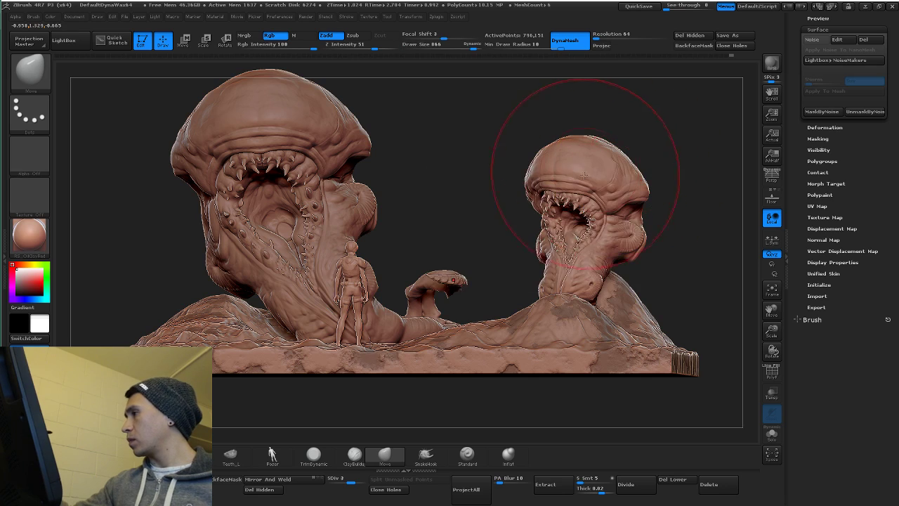
pyautogui.moveTo(586, 171); pyautogui.dragTo(591, 158, button='right')
pyautogui.press('space')
pyautogui.moveTo(610, 178); pyautogui.dragTo(605, 178)
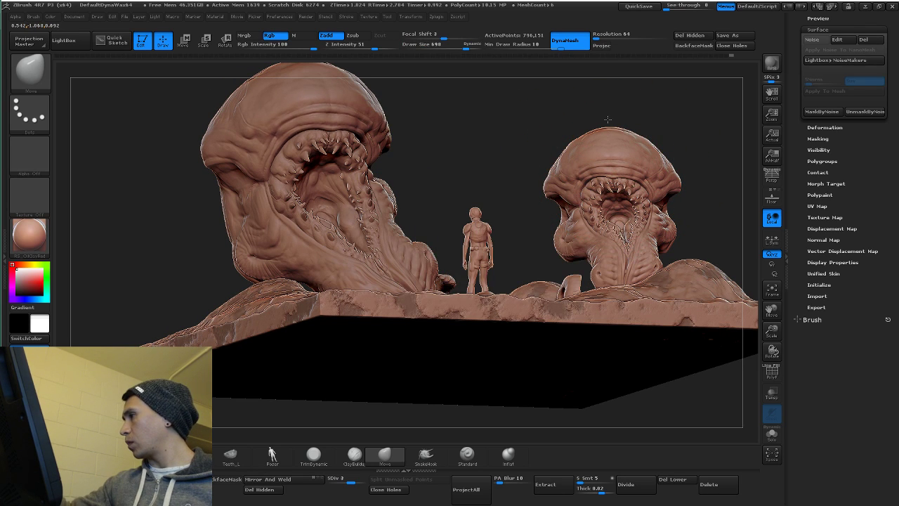
pyautogui.moveTo(612, 144); pyautogui.dragTo(613, 151, button='right')
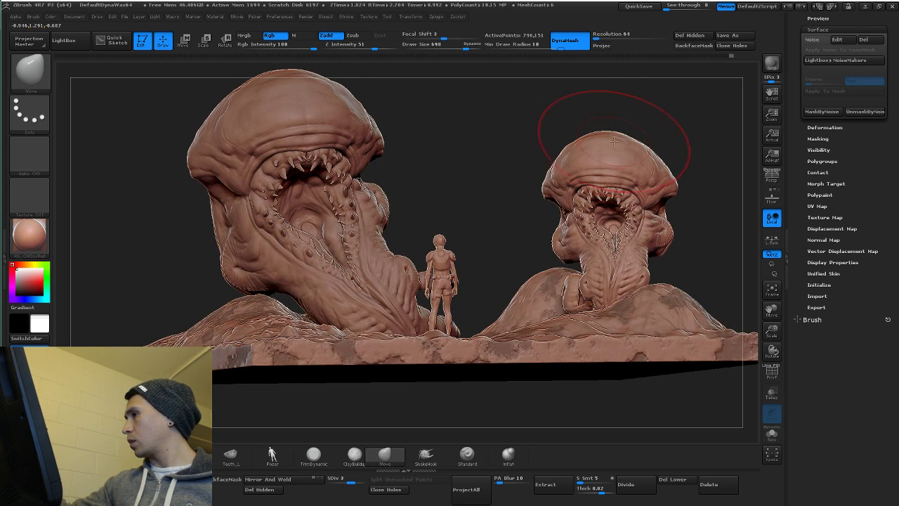
pyautogui.keyDown('alt'); pyautogui.click(611, 137); pyautogui.keyUp('alt')
pyautogui.moveTo(611, 137); pyautogui.dragTo(615, 99)
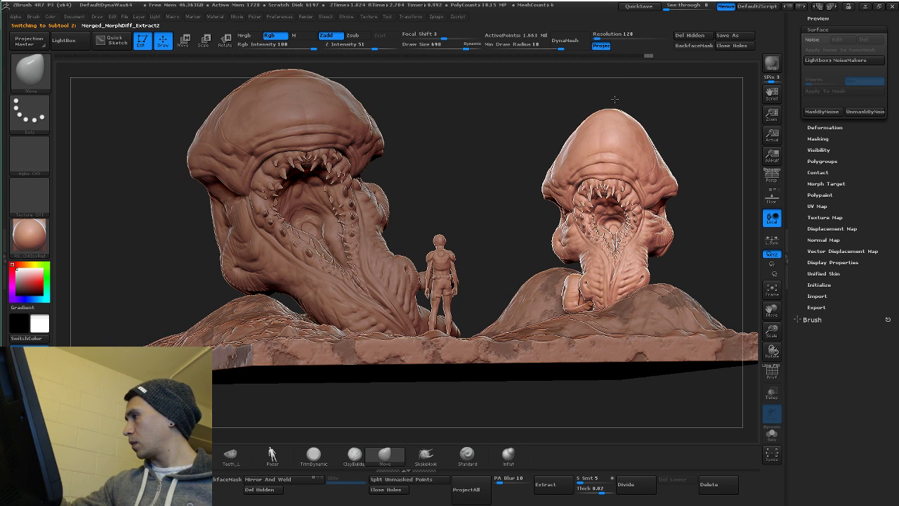
pyautogui.moveTo(590, 127); pyautogui.dragTo(586, 121)
# Step: Rotate the smaller creature slightly with a transpose line so that its mouth turns toward the standing figure
pyautogui.moveTo(600, 145)
pyautogui.mouseDown(button='right')
pyautogui.moveTo(589, 150)
pyautogui.moveTo(615, 268)
pyautogui.moveTo(488, 281)
pyautogui.mouseUp(button='right')
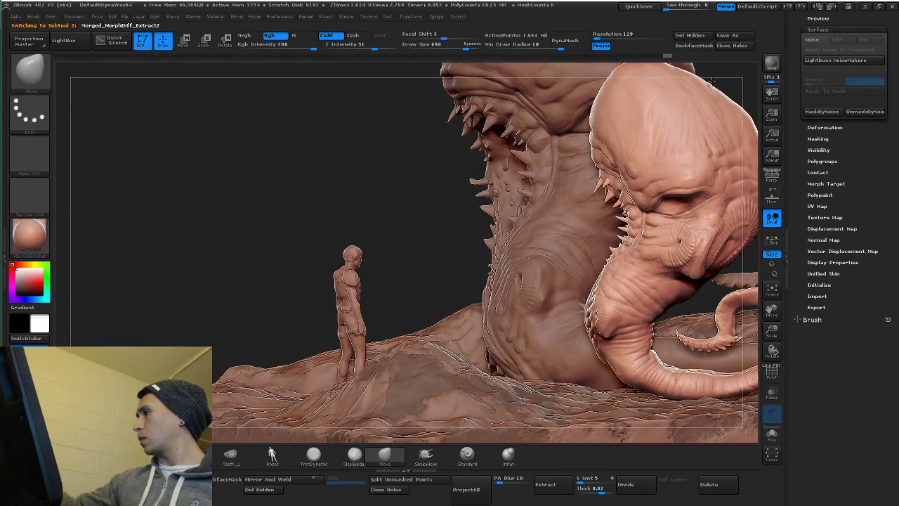
pyautogui.moveTo(534, 140); pyautogui.dragTo(525, 304, button='right')
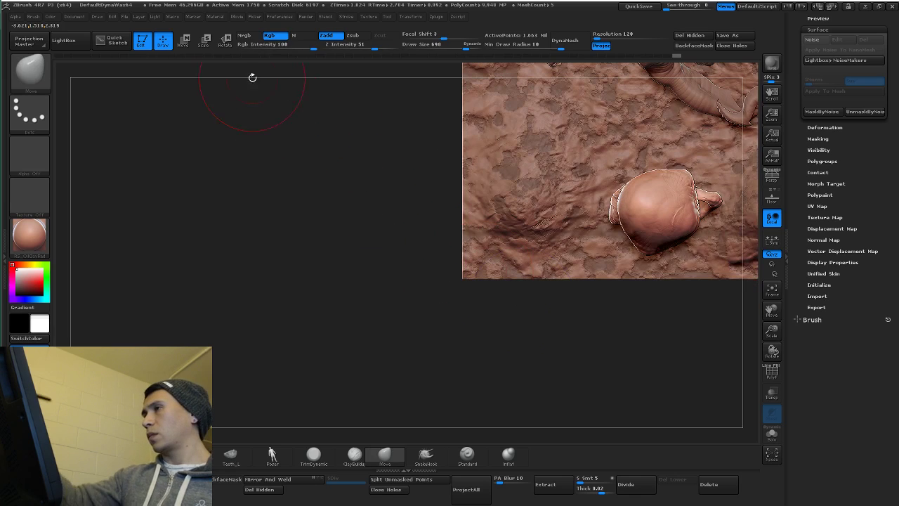
pyautogui.click(224, 41)
pyautogui.moveTo(666, 210)
pyautogui.mouseDown()
pyautogui.moveTo(646, 344)
pyautogui.moveTo(588, 341)
pyautogui.moveTo(554, 360)
pyautogui.mouseUp()
pyautogui.moveTo(534, 381); pyautogui.dragTo(678, 180, button='right')
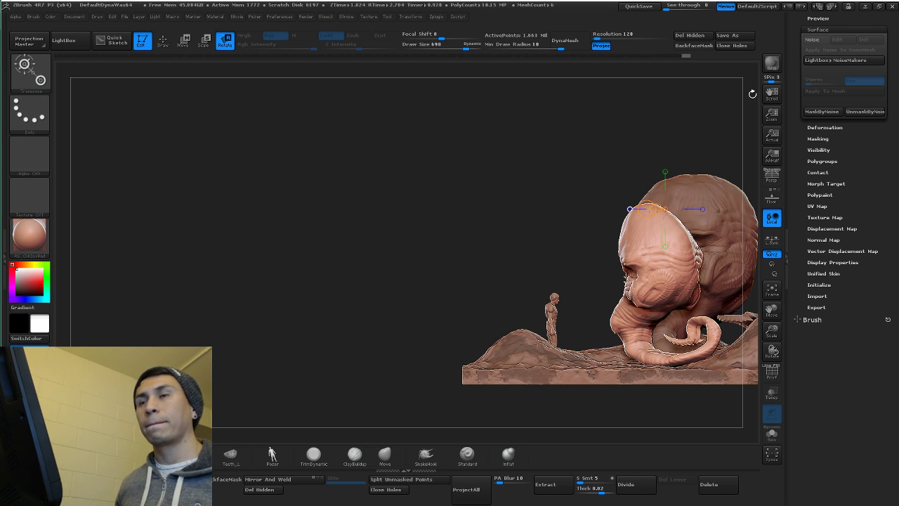
# Step: Switch to KeyShot and examine the reshaped smaller creature in the render from a slightly higher camera
pyautogui.press('super+Tab')
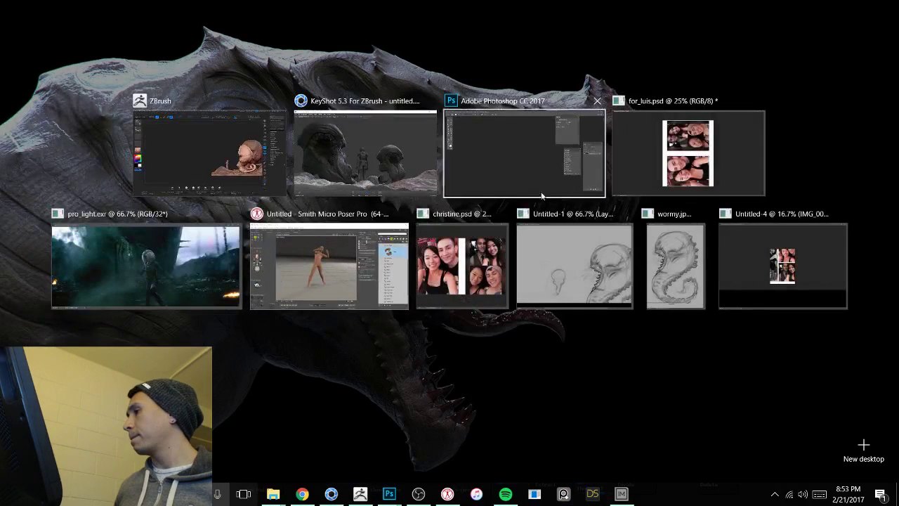
pyautogui.click(366, 162)
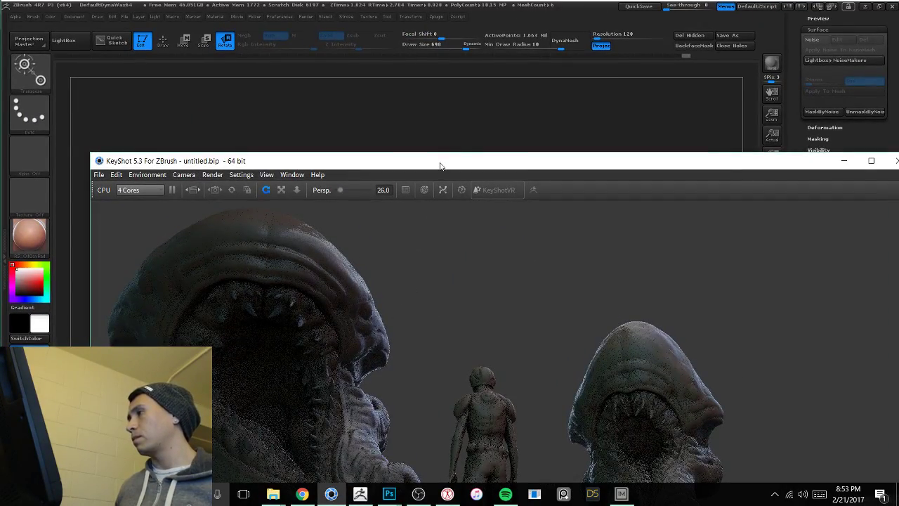
pyautogui.moveTo(440, 166); pyautogui.dragTo(402, 19)
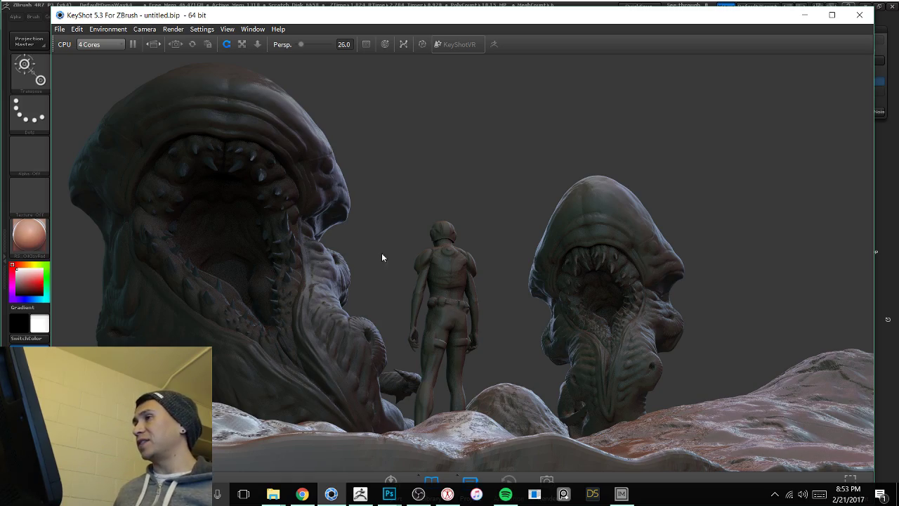
pyautogui.moveTo(445, 168); pyautogui.dragTo(441, 174)
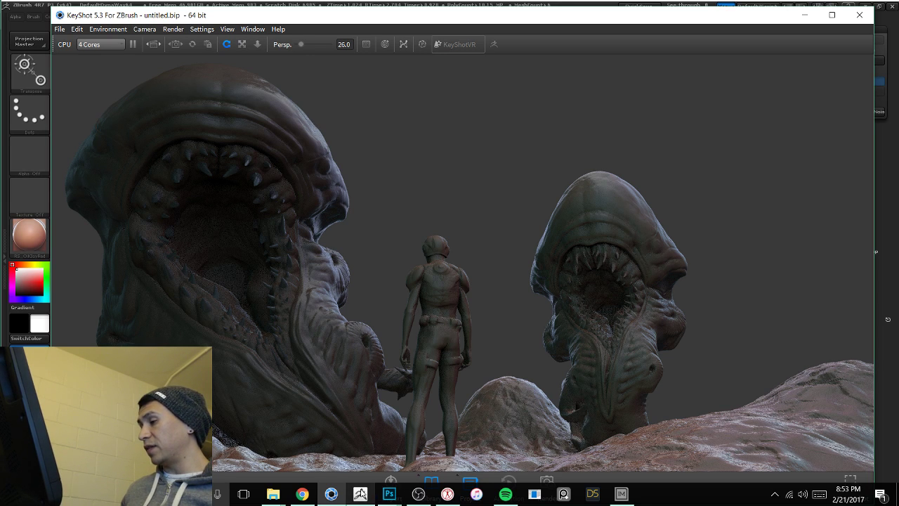
# Step: Return to ZBrush, make the ground base the active subtool and save the tool over wormy2 on the Desktop
pyautogui.click(360, 493)
pyautogui.moveTo(438, 201); pyautogui.dragTo(297, 204)
pyautogui.keyDown('alt'); pyautogui.click(601, 361); pyautogui.keyUp('alt')
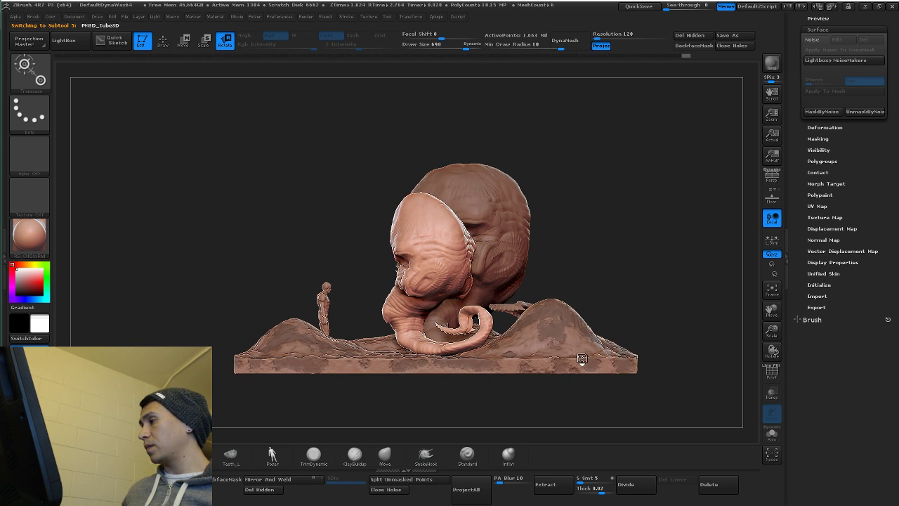
pyautogui.hotkey('ctrl', 's')
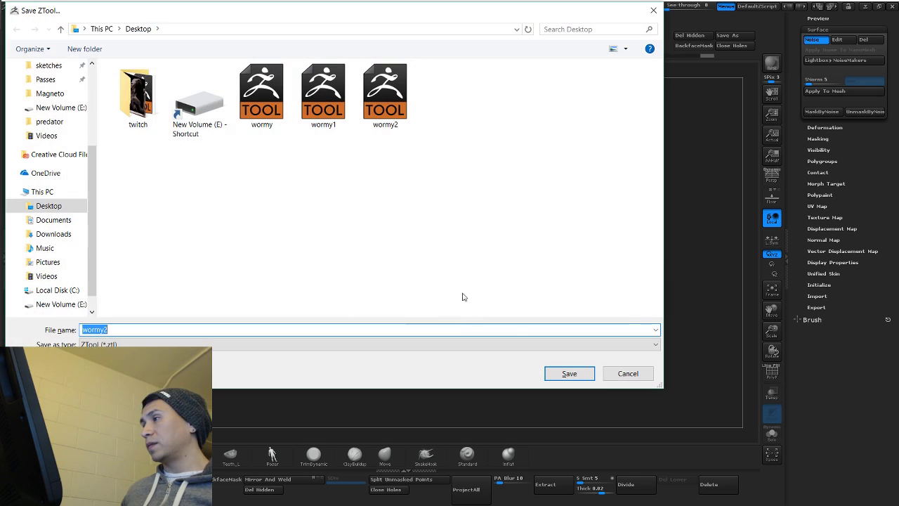
pyautogui.click(568, 373)
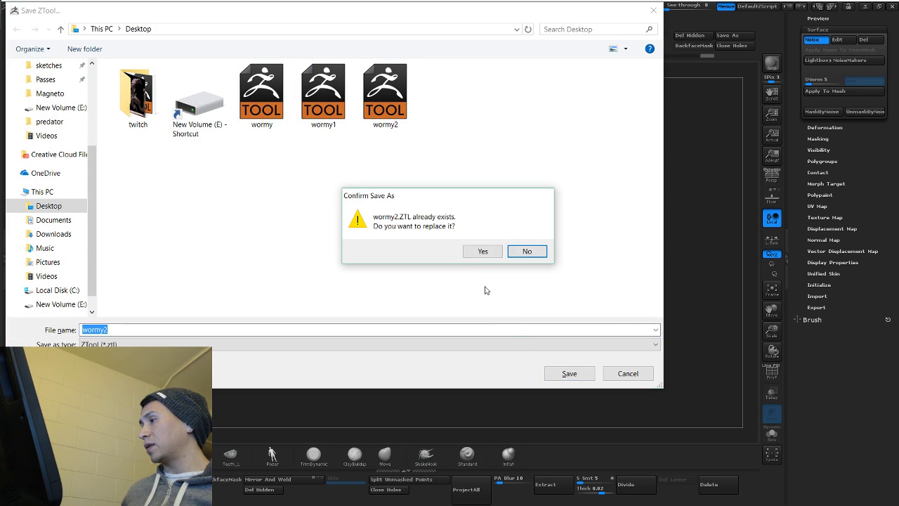
pyautogui.click(482, 251)
# Step: Try to slide the original ground base toward the rear of the scene
pyautogui.click(183, 42)
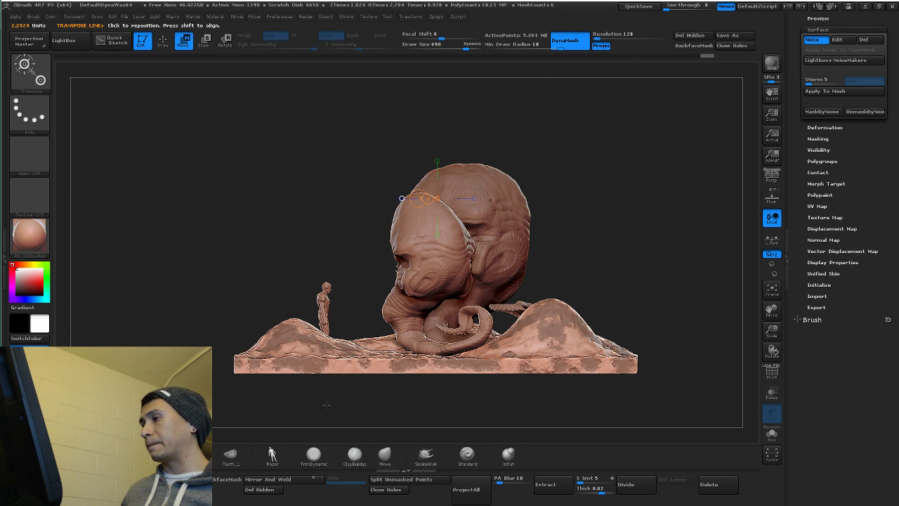
pyautogui.moveTo(313, 357); pyautogui.dragTo(545, 369)
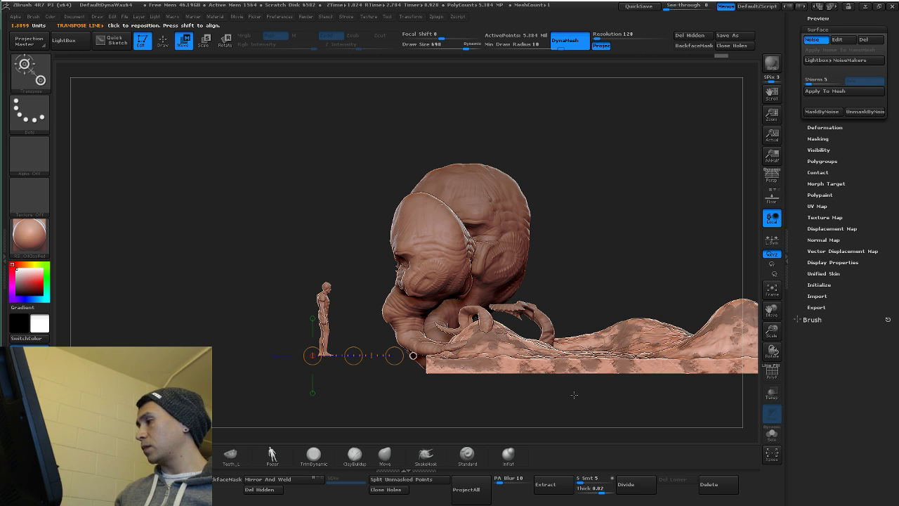
pyautogui.hotkey('ctrl', 'z')
# Step: Duplicate the PM3D_Cube3D ground subtool and slide one copy back behind the creatures to extend the terrain
pyautogui.moveTo(807, 23); pyautogui.dragTo(794, 110)
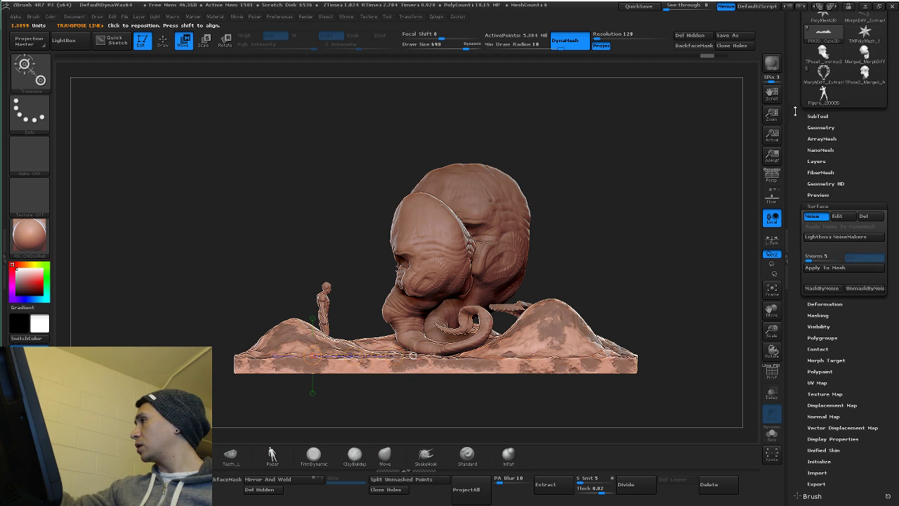
pyautogui.click(818, 115)
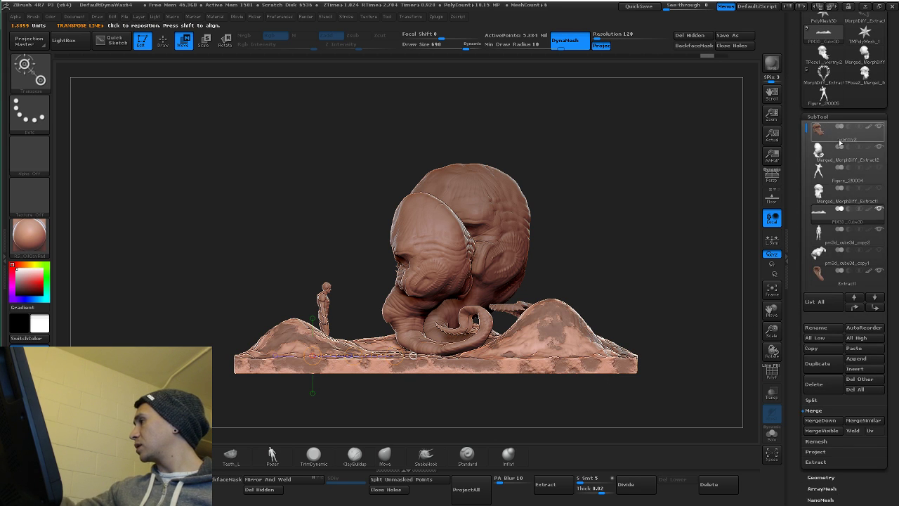
pyautogui.hotkey('ctrl', 'shift', 'd')
pyautogui.click(855, 243)
pyautogui.click(821, 246)
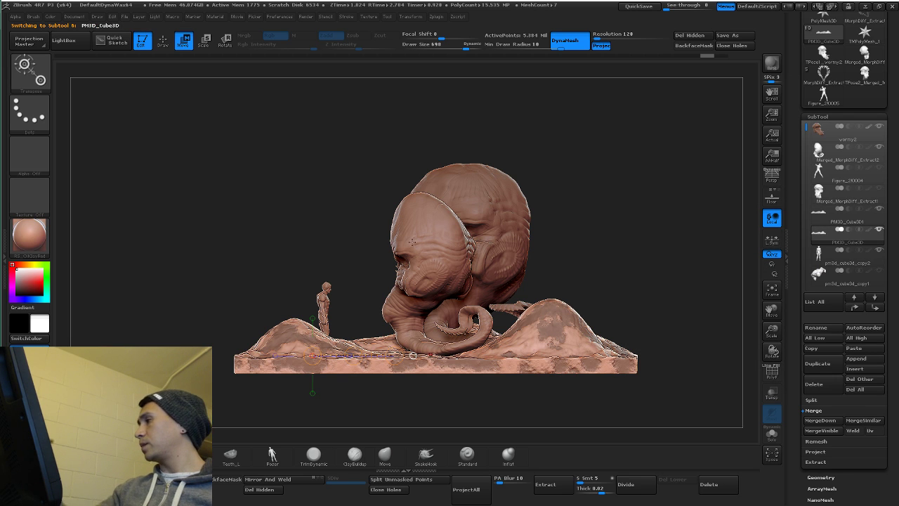
pyautogui.moveTo(448, 358); pyautogui.dragTo(625, 360)
pyautogui.press('q')
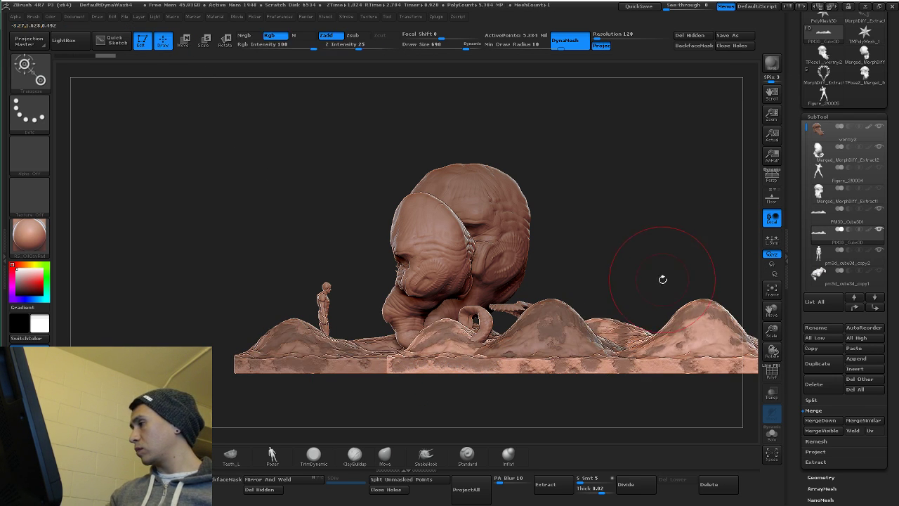
pyautogui.press('b')
pyautogui.press('m')
pyautogui.press('v')
pyautogui.press('space')
pyautogui.click(668, 279)
# Step: Build up the hills on the rear ground copy with large ClayBuildup strokes
pyautogui.moveTo(665, 280); pyautogui.dragTo(661, 354)
pyautogui.moveTo(660, 354); pyautogui.dragTo(660, 376, button='right')
pyautogui.press('b')
pyautogui.press('c')
pyautogui.press('b')
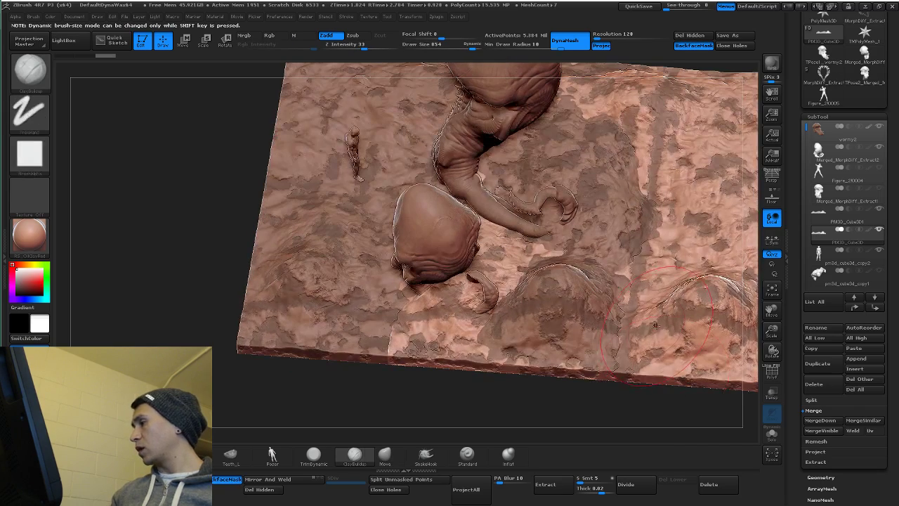
pyautogui.press('space')
pyautogui.moveTo(649, 323); pyautogui.dragTo(667, 324)
pyautogui.moveTo(724, 313)
pyautogui.mouseDown()
pyautogui.moveTo(669, 243)
pyautogui.moveTo(702, 253)
pyautogui.moveTo(709, 193)
pyautogui.moveTo(674, 116)
pyautogui.moveTo(650, 107)
pyautogui.mouseUp()
pyautogui.keyDown('alt'); pyautogui.moveTo(653, 141); pyautogui.dragTo(505, 169, button='right'); pyautogui.keyUp('alt')
pyautogui.moveTo(635, 158)
pyautogui.mouseDown()
pyautogui.moveTo(664, 130)
pyautogui.moveTo(618, 137)
pyautogui.moveTo(586, 116)
pyautogui.moveTo(519, 102)
pyautogui.mouseUp()
pyautogui.moveTo(623, 319)
pyautogui.mouseDown()
pyautogui.moveTo(600, 376)
pyautogui.moveTo(608, 344)
pyautogui.mouseUp()
pyautogui.moveTo(618, 316); pyautogui.dragTo(648, 184, button='right')
# Step: Pull the rear ground copy up into tall ridges behind both creatures using the Move brush at draw size 1000
pyautogui.press('b')
pyautogui.press('m')
pyautogui.press('v')
pyautogui.press('space')
pyautogui.moveTo(666, 242); pyautogui.dragTo(697, 225)
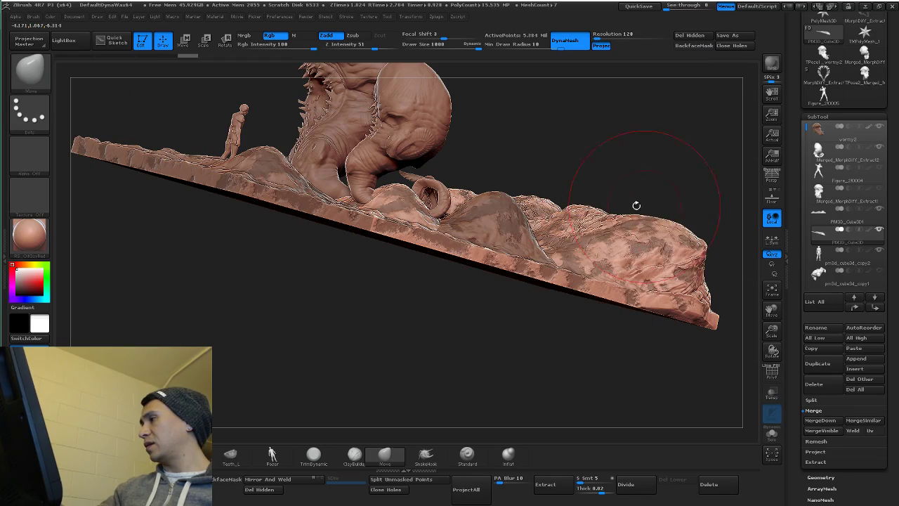
pyautogui.moveTo(627, 202); pyautogui.dragTo(705, 228, button='right')
pyautogui.moveTo(632, 197)
pyautogui.mouseDown()
pyautogui.moveTo(630, 169)
pyautogui.moveTo(544, 148)
pyautogui.moveTo(569, 137)
pyautogui.moveTo(586, 154)
pyautogui.moveTo(549, 175)
pyautogui.mouseUp()
pyautogui.moveTo(471, 170); pyautogui.dragTo(460, 174)
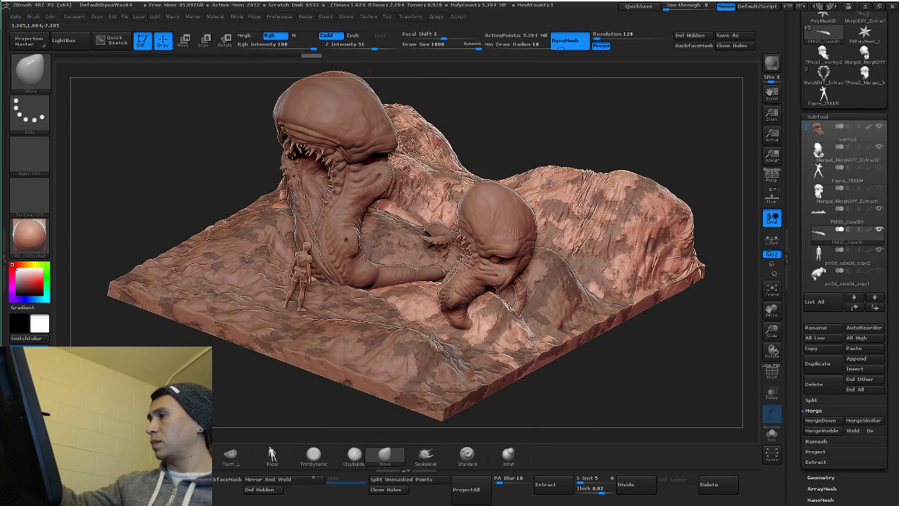
pyautogui.moveTo(424, 131); pyautogui.dragTo(420, 140)
# Step: Push the rear ground copy down beneath the smaller creature's coiled tail with the Move brush
pyautogui.moveTo(522, 112); pyautogui.dragTo(595, 188)
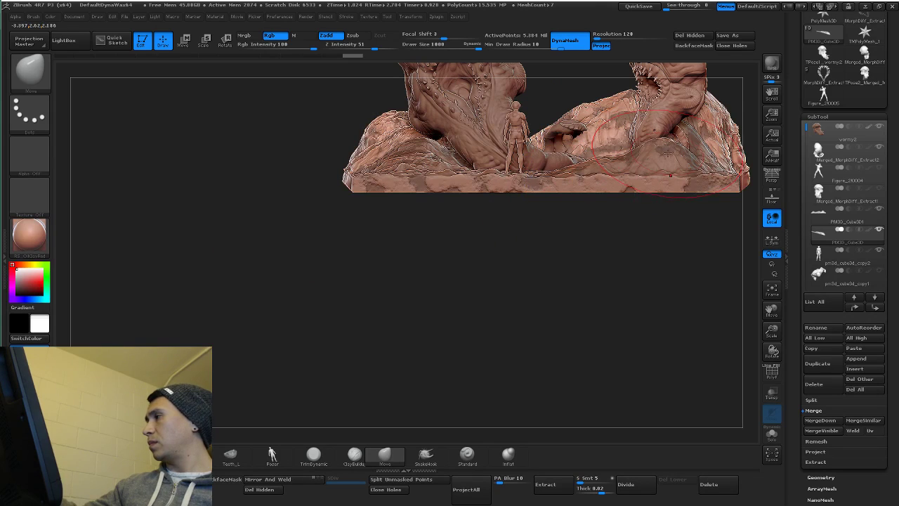
pyautogui.moveTo(742, 204)
pyautogui.keyDown('alt'); pyautogui.mouseDown()
pyautogui.moveTo(641, 247)
pyautogui.moveTo(562, 266)
pyautogui.mouseUp(); pyautogui.keyUp('alt')
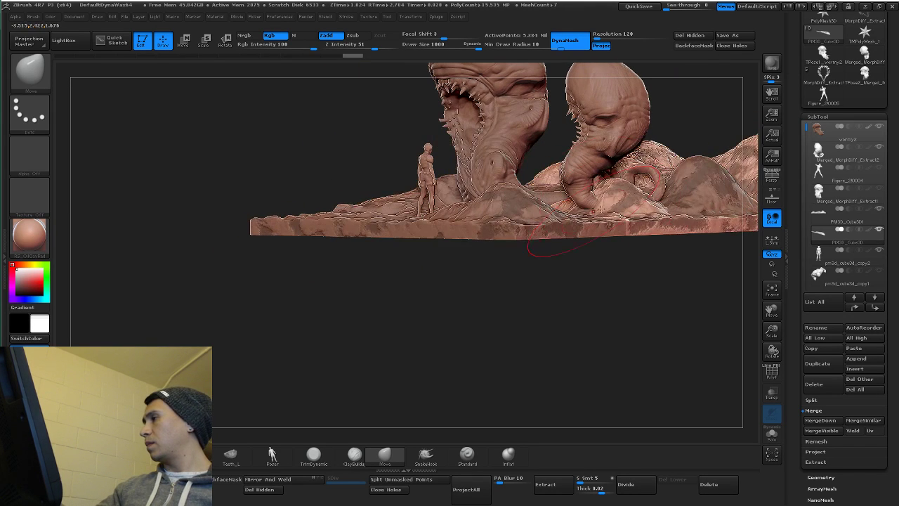
pyautogui.moveTo(604, 198)
pyautogui.mouseDown()
pyautogui.moveTo(608, 226)
pyautogui.moveTo(573, 222)
pyautogui.mouseUp()
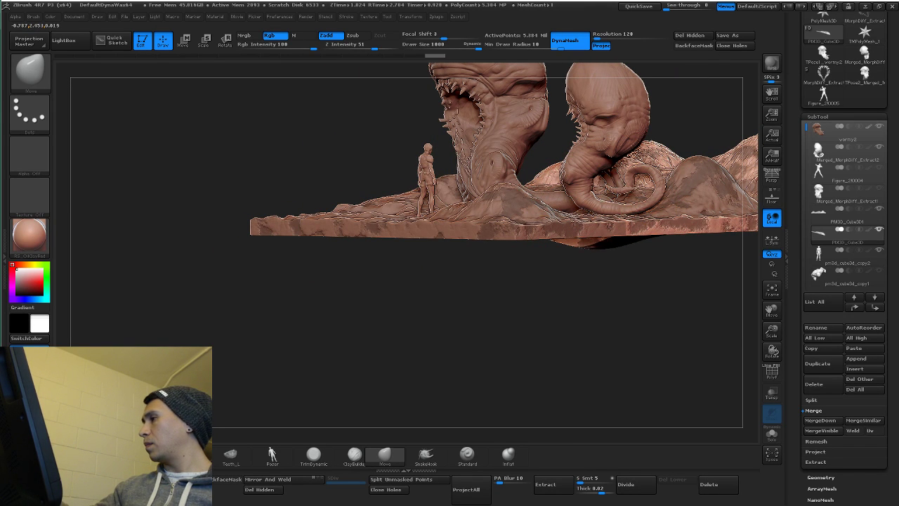
pyautogui.moveTo(653, 228)
pyautogui.mouseDown()
pyautogui.moveTo(732, 247)
pyautogui.moveTo(738, 220)
pyautogui.mouseUp()
# Step: Send the extended terrain to KeyShot and raise the camera above the foreground ridge to reframe the shot
pyautogui.click(770, 69)
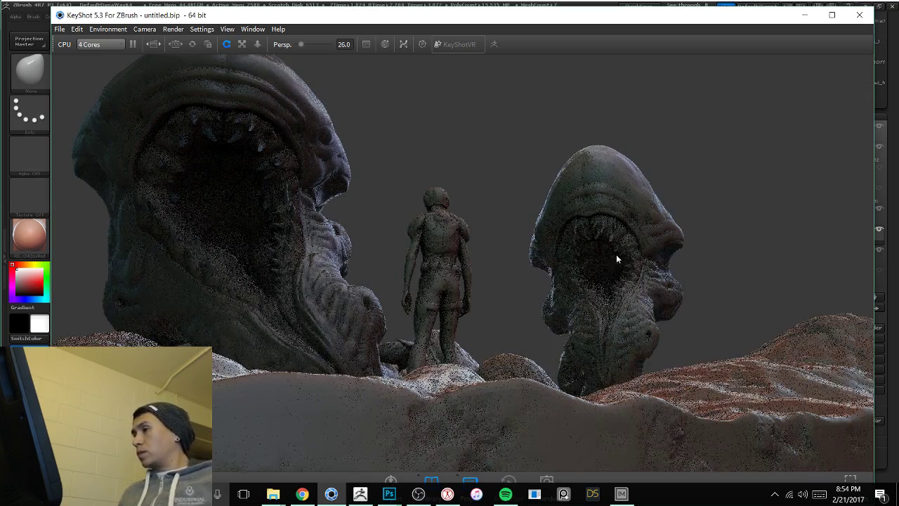
pyautogui.moveTo(670, 321)
pyautogui.mouseDown()
pyautogui.moveTo(686, 345)
pyautogui.moveTo(699, 342)
pyautogui.moveTo(666, 342)
pyautogui.moveTo(696, 337)
pyautogui.moveTo(703, 346)
pyautogui.moveTo(686, 319)
pyautogui.moveTo(676, 319)
pyautogui.mouseUp()
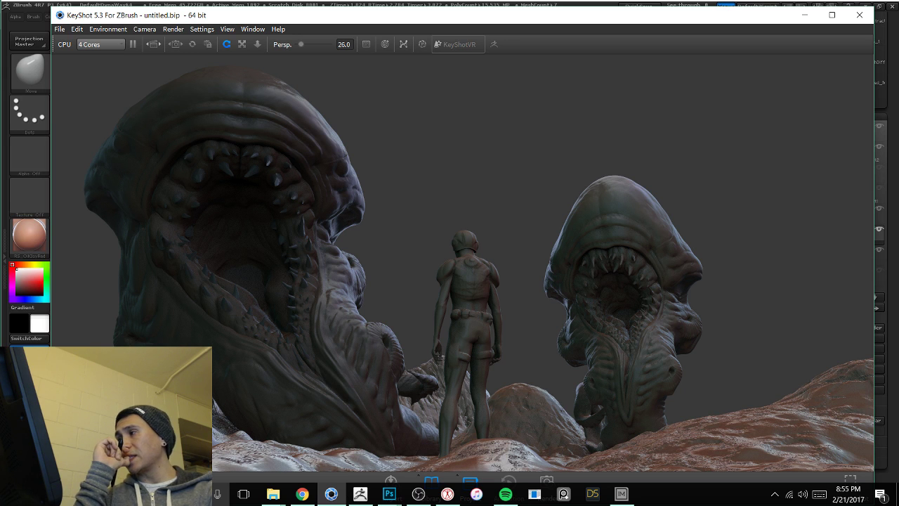
# Step: Save the KeyShot scene as wormy in the sketches folder
pyautogui.hotkey('ctrl', 's')
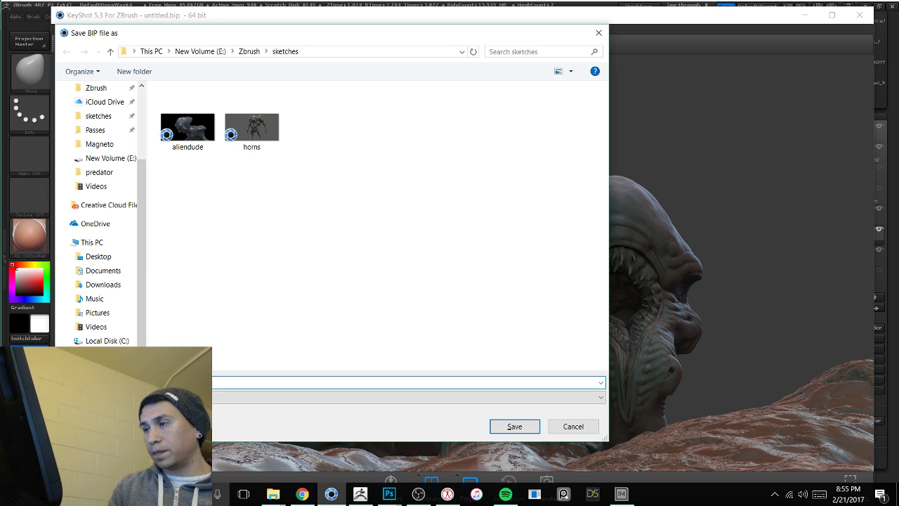
pyautogui.press('Return')
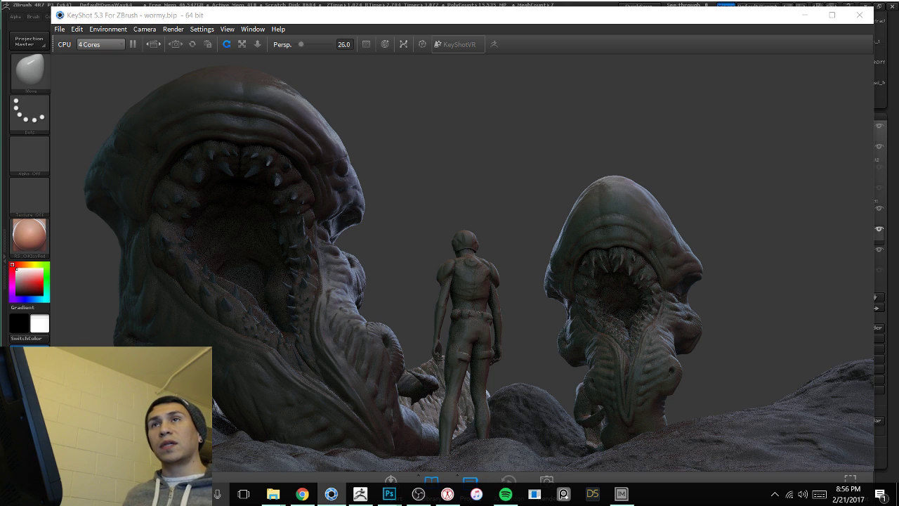
# Step: Name the foreground terrain's material "ground" and try to copy it onto the rear hill
pyautogui.moveTo(0, 243); pyautogui.dragTo(249, 74)
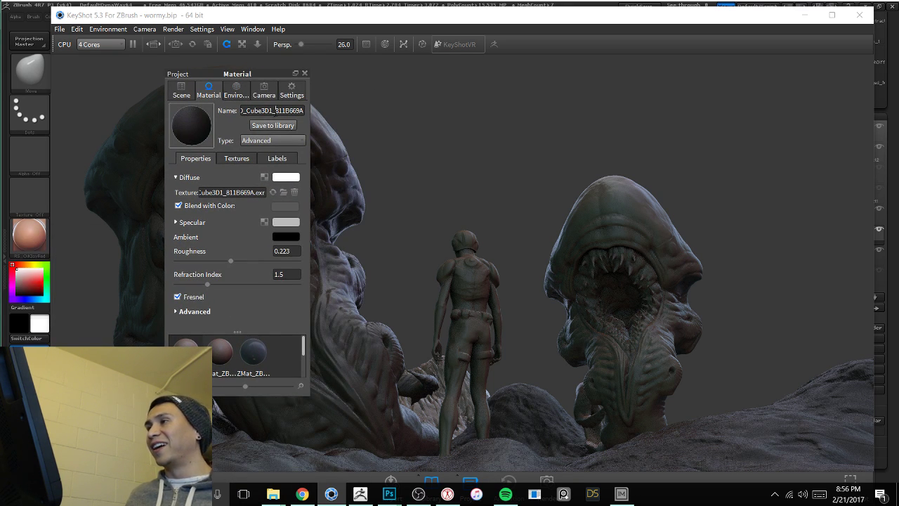
pyautogui.doubleClick(275, 111)
pyautogui.write('gr')
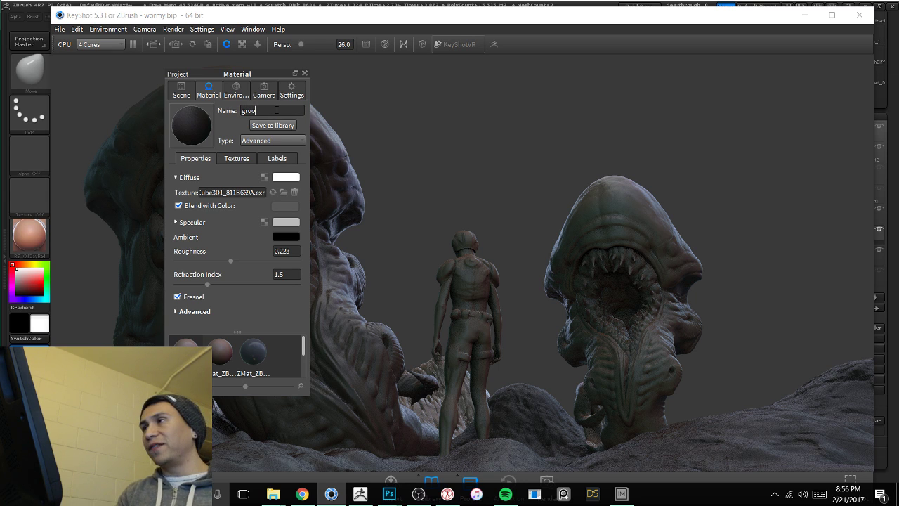
pyautogui.write('ound')
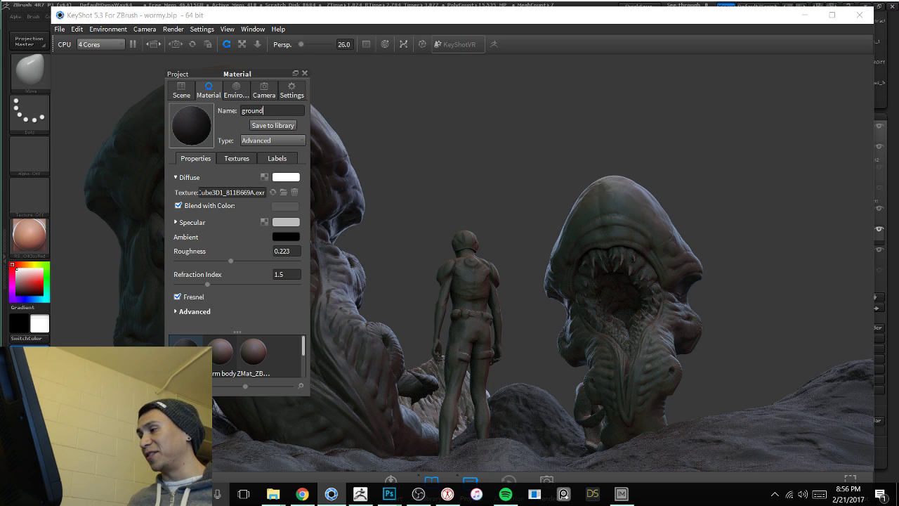
pyautogui.moveTo(186, 352); pyautogui.dragTo(223, 430)
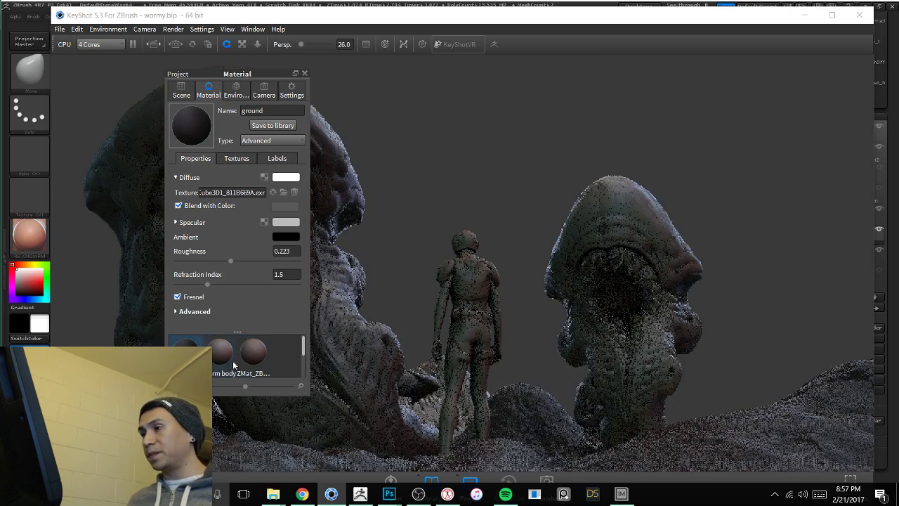
pyautogui.moveTo(186, 349); pyautogui.dragTo(431, 403)
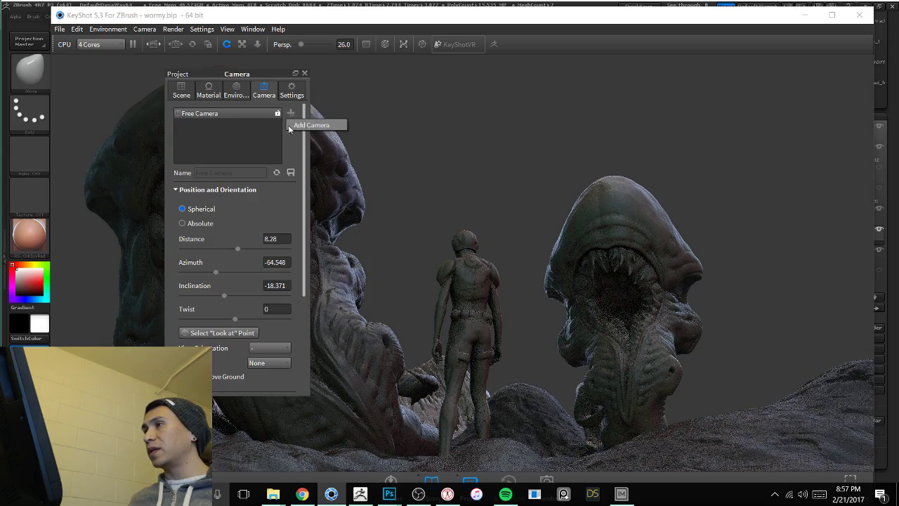
# Step: Add a camera that stores the current framing, and return to the free camera to view the scene from another angle
pyautogui.click(290, 112)
pyautogui.click(251, 114)
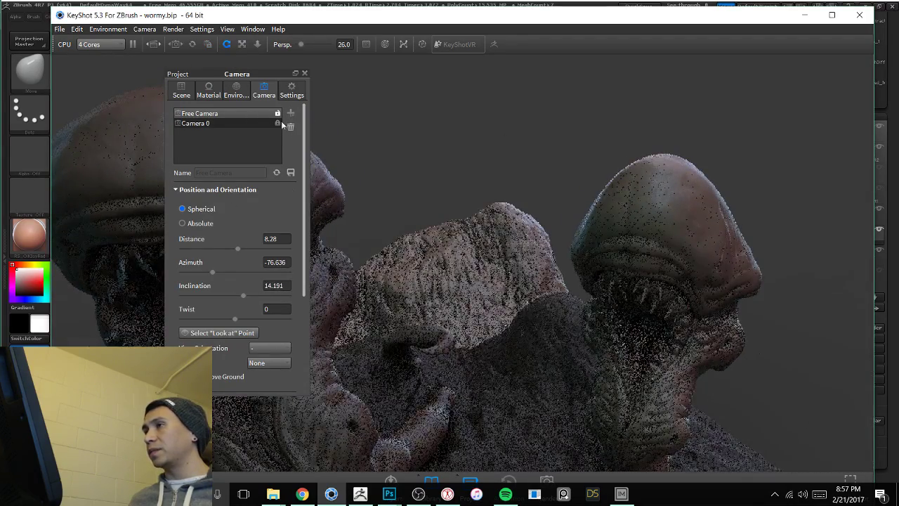
# Step: Try to assign the ground material to the rear hill in the new view
pyautogui.click(209, 90)
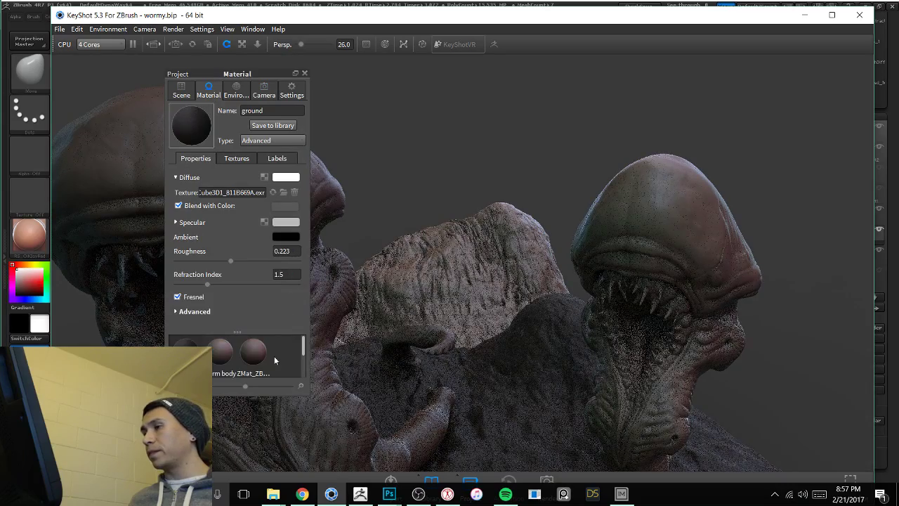
pyautogui.moveTo(187, 351); pyautogui.dragTo(501, 222)
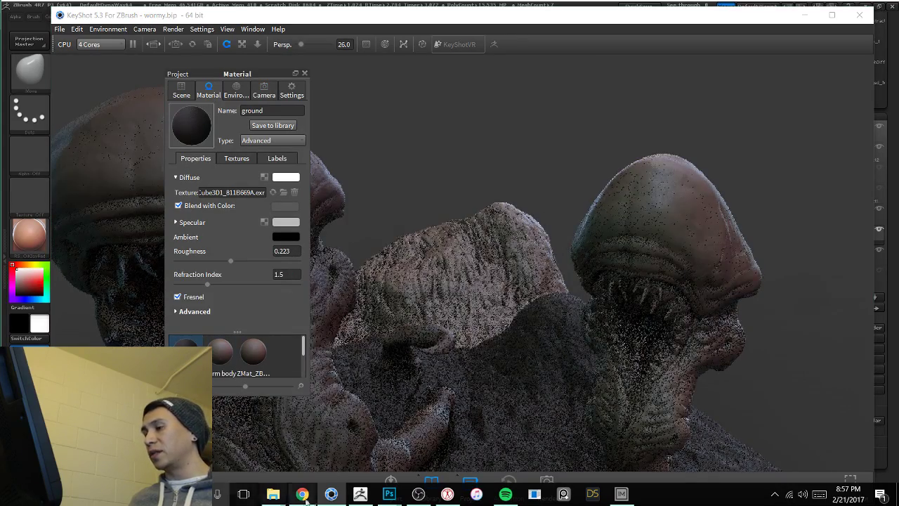
# Step: Switch to ZBrush, rename the rear ground subtool as Floor2 and send the scene to KeyShot again
pyautogui.click(360, 494)
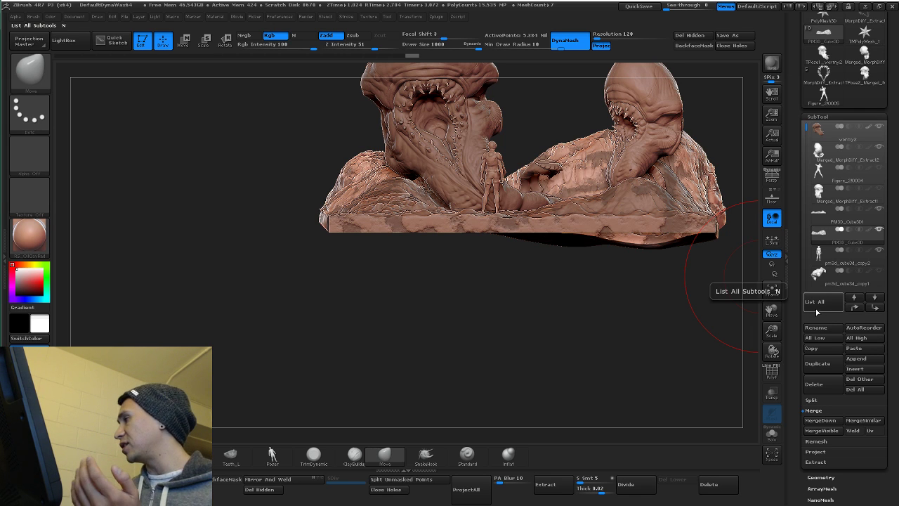
pyautogui.click(817, 328)
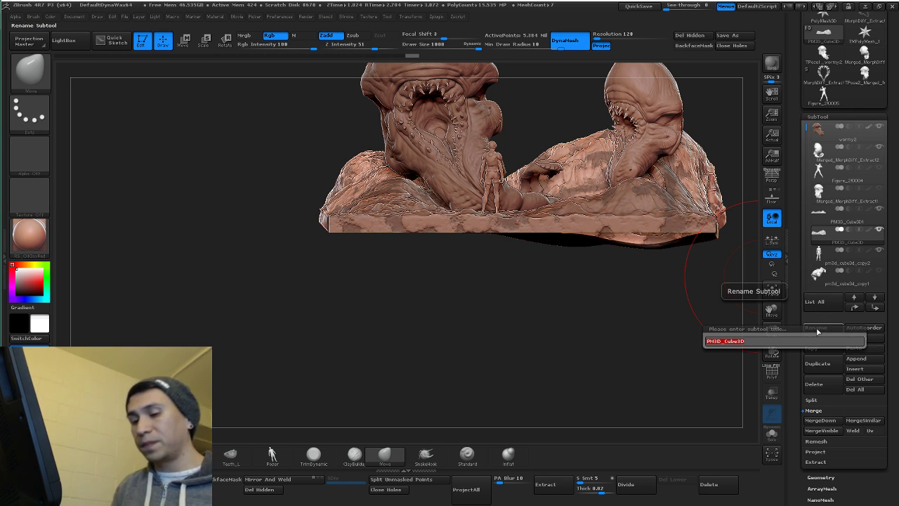
pyautogui.press('BackSpace')
pyautogui.write('Floor2')
pyautogui.press('Return')
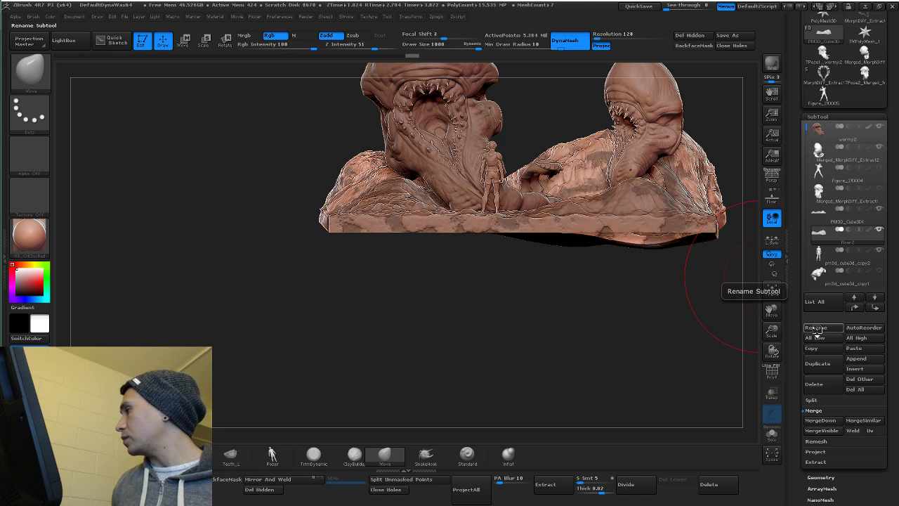
pyautogui.click(777, 60)
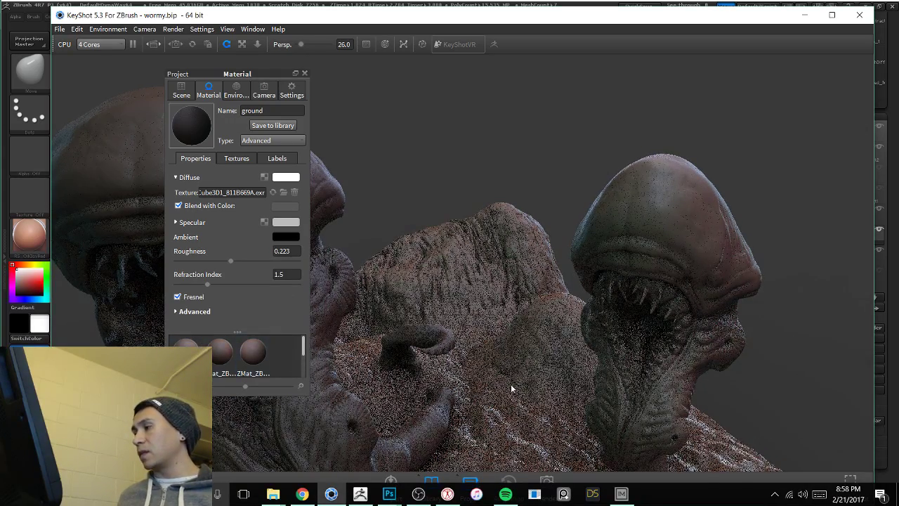
# Step: Set the foreground terrain material's specular color to neutral grey, RGB 147, 147, 147
pyautogui.click(215, 369)
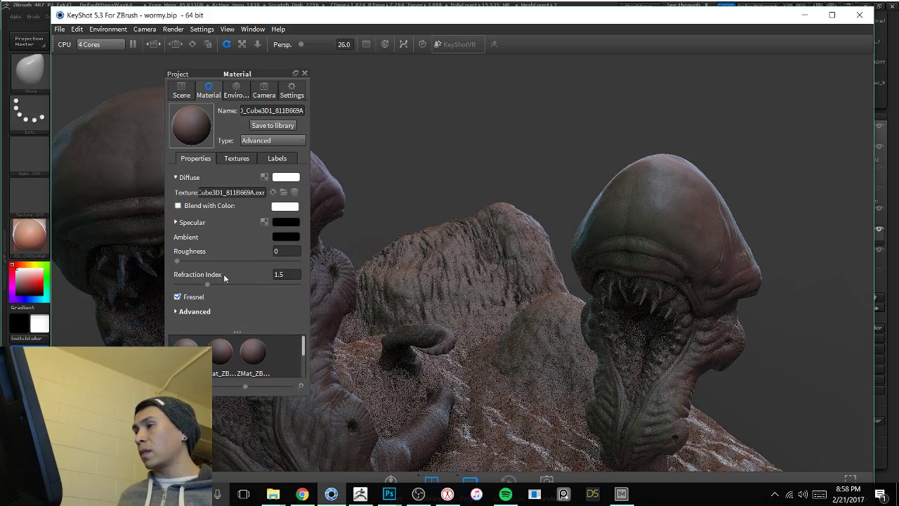
pyautogui.click(286, 222)
pyautogui.click(211, 167)
pyautogui.click(184, 165)
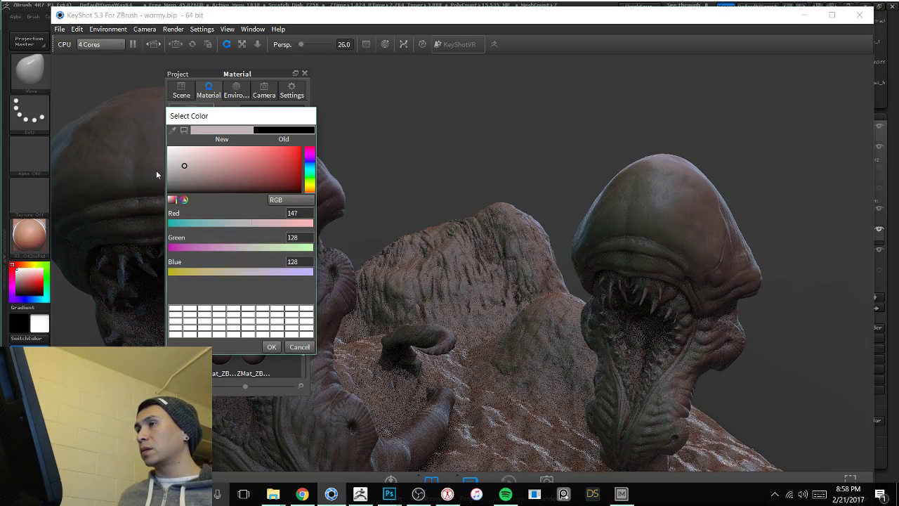
pyautogui.moveTo(156, 171); pyautogui.dragTo(153, 165)
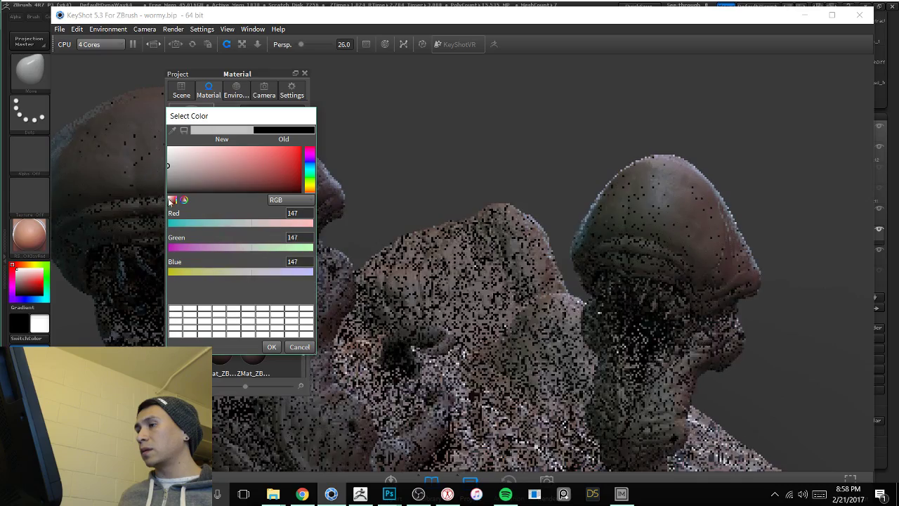
pyautogui.click(271, 346)
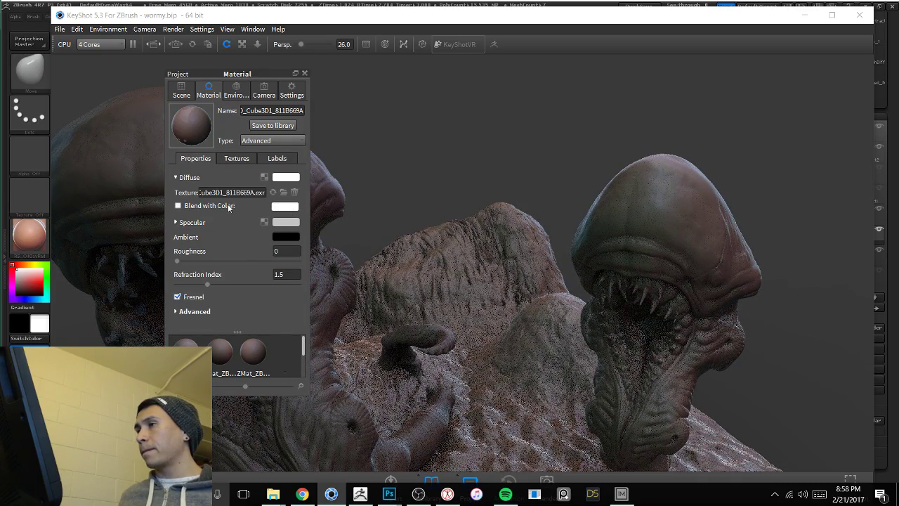
# Step: Blend the foreground terrain's texture with a dark grey color, RGB 49, 49, 49
pyautogui.click(284, 207)
pyautogui.moveTo(175, 166); pyautogui.dragTo(154, 165)
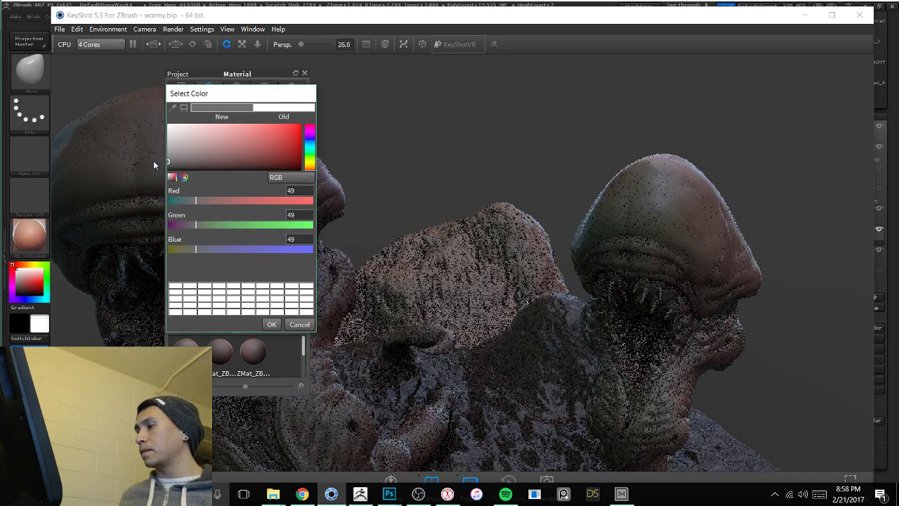
pyautogui.click(273, 323)
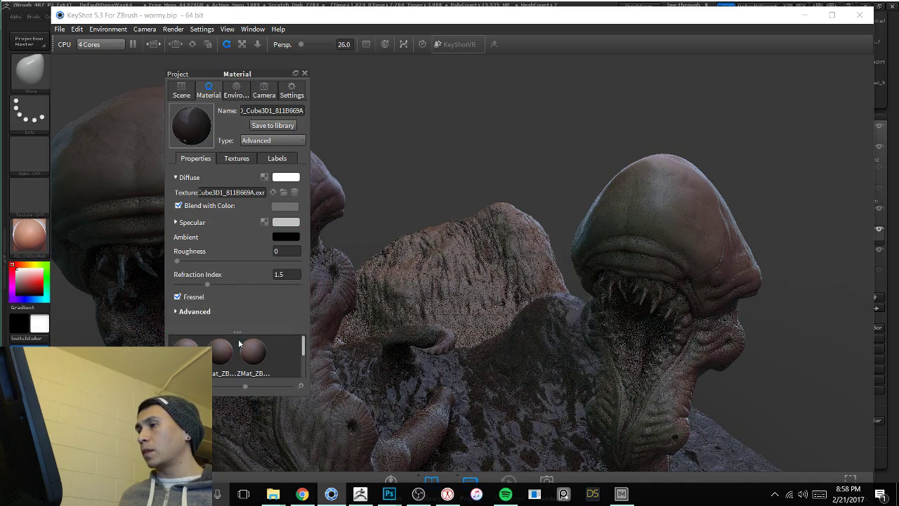
# Step: Rename the foreground terrain's material as "ground"
pyautogui.doubleClick(250, 110)
pyautogui.write('grou')
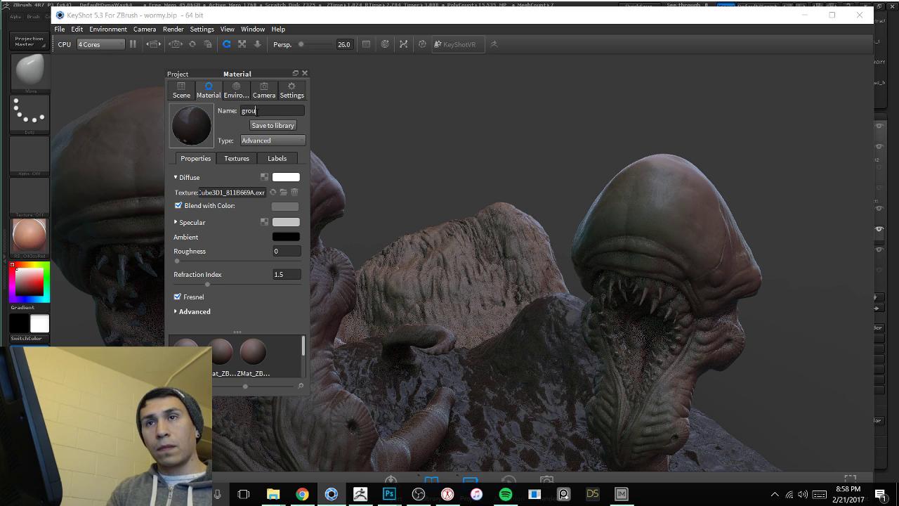
pyautogui.write('nd')
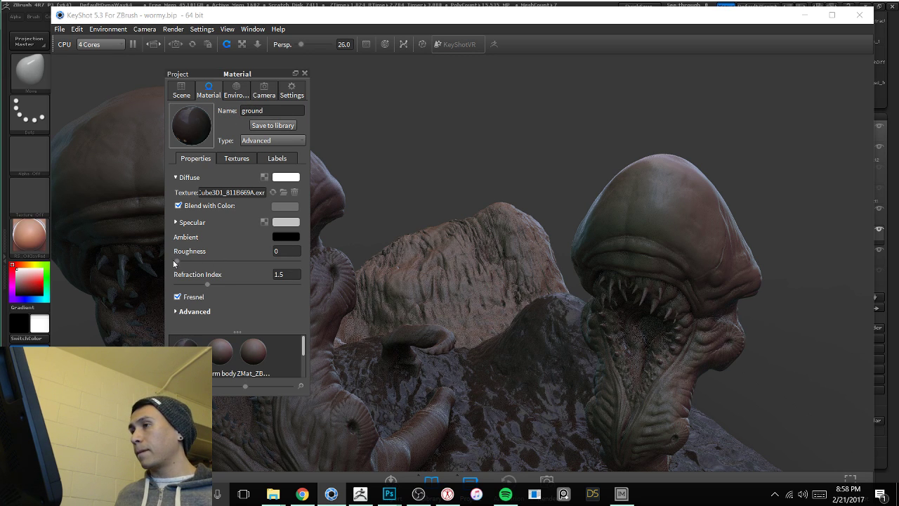
# Step: Set the ground material's roughness to 0.31 and apply the material to the rear hill
pyautogui.moveTo(179, 261); pyautogui.dragTo(251, 266)
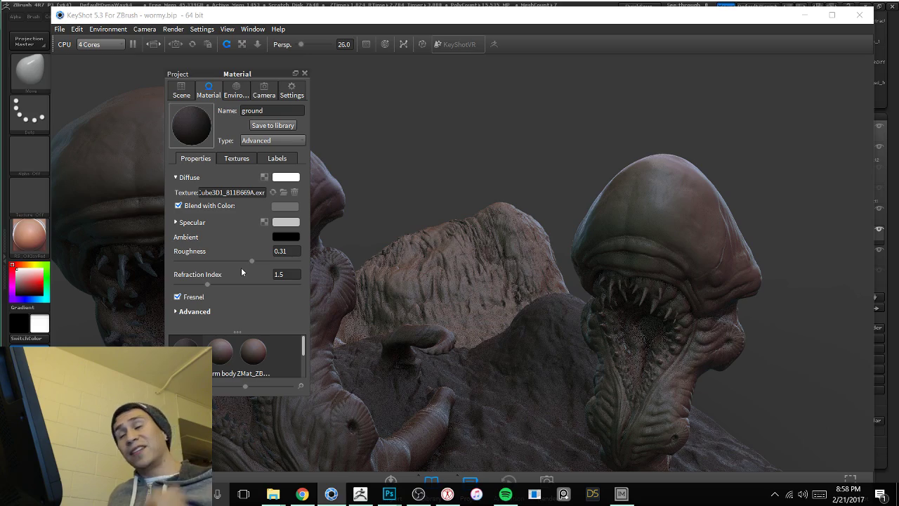
pyautogui.moveTo(249, 348); pyautogui.dragTo(477, 244)
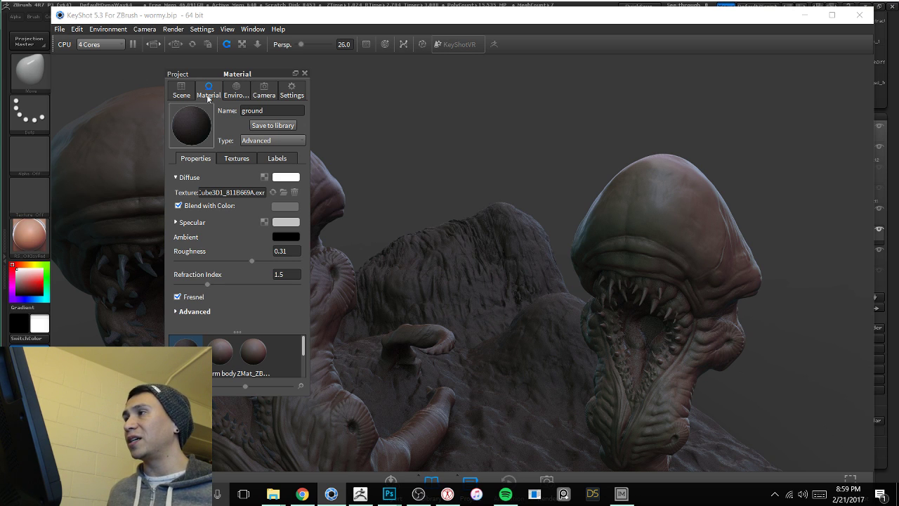
# Step: Apply the grey hard shiny plastic from the Plastic library to the smaller creature and set its roughness to 0.068
pyautogui.moveTo(151, 360); pyautogui.dragTo(444, 67)
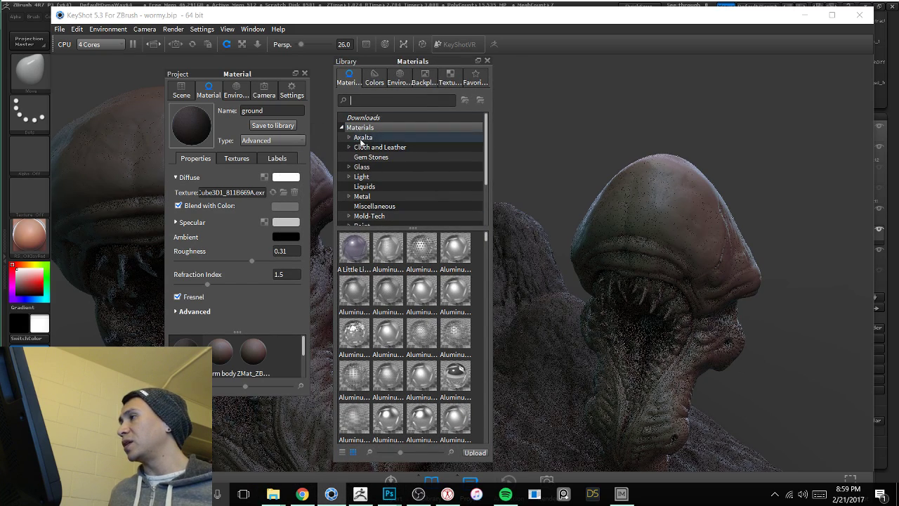
pyautogui.scroll(-2, 377, 164)
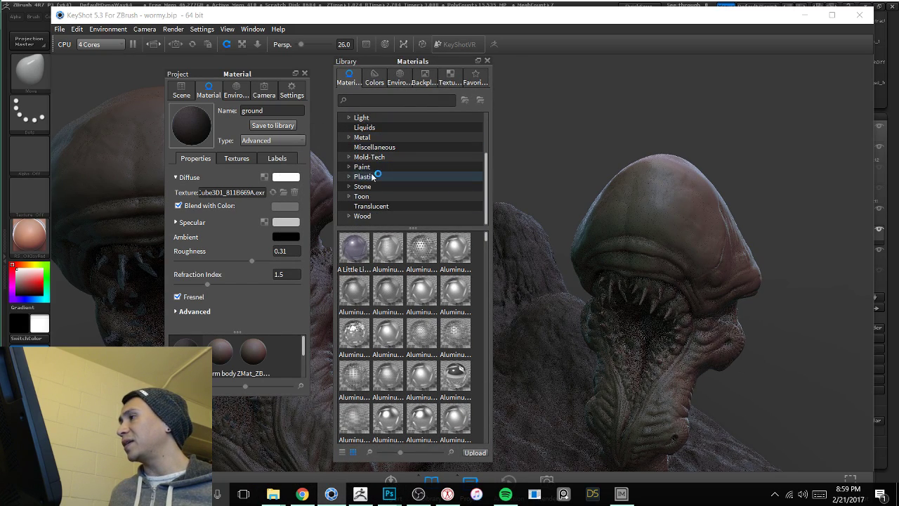
pyautogui.click(373, 176)
pyautogui.scroll(-3, 405, 330)
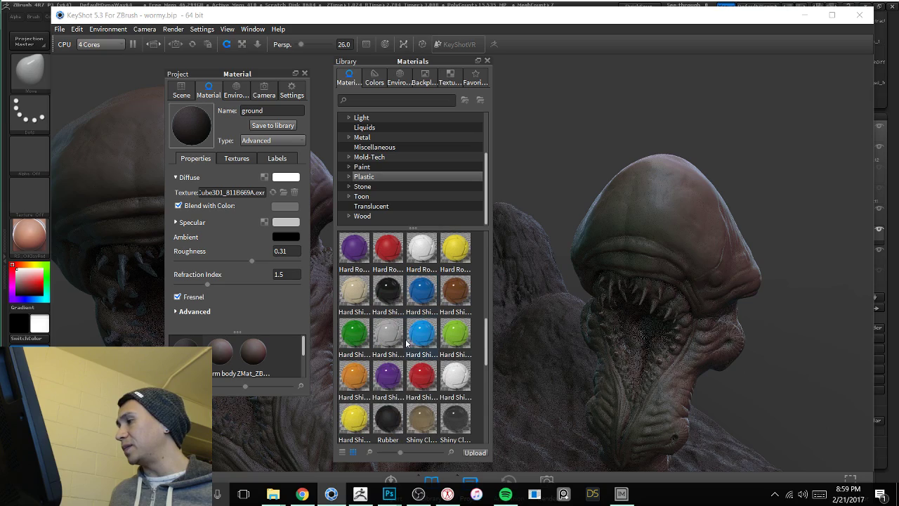
pyautogui.moveTo(392, 341); pyautogui.dragTo(688, 221)
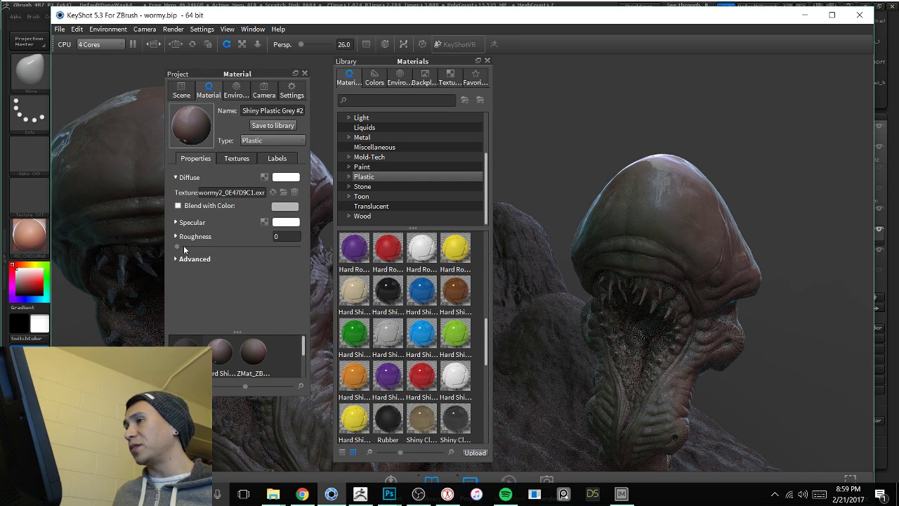
pyautogui.moveTo(182, 247); pyautogui.dragTo(193, 247)
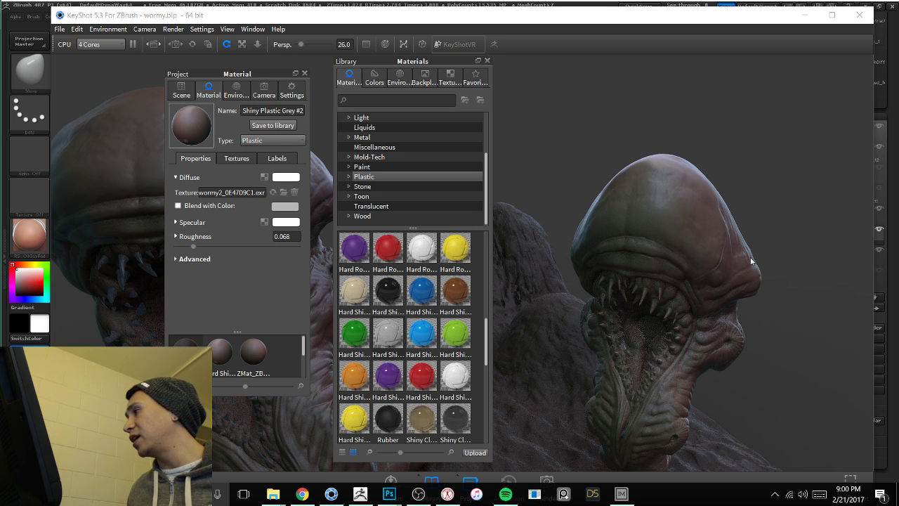
# Step: Apply the texture image to the smaller creature as a bump map after trying the specular, opacity and color map types
pyautogui.moveTo(750, 257); pyautogui.dragTo(654, 212)
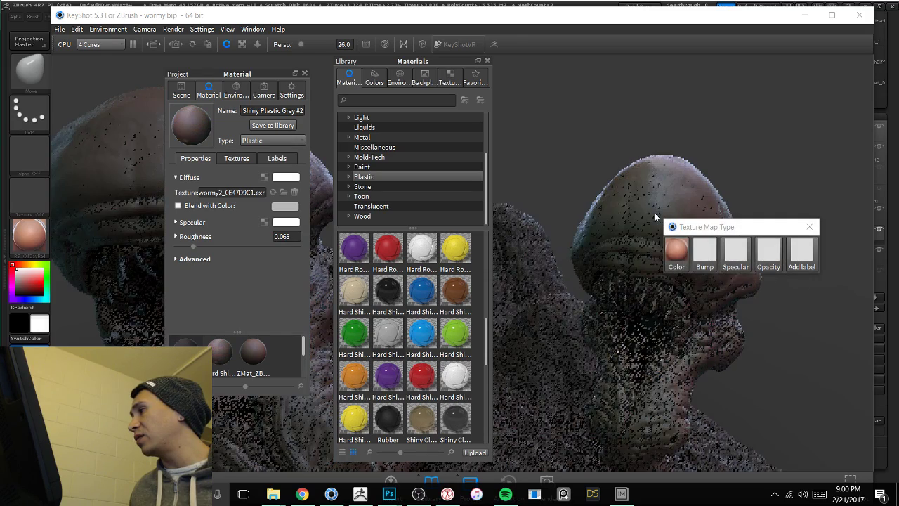
pyautogui.moveTo(741, 230); pyautogui.dragTo(582, 134)
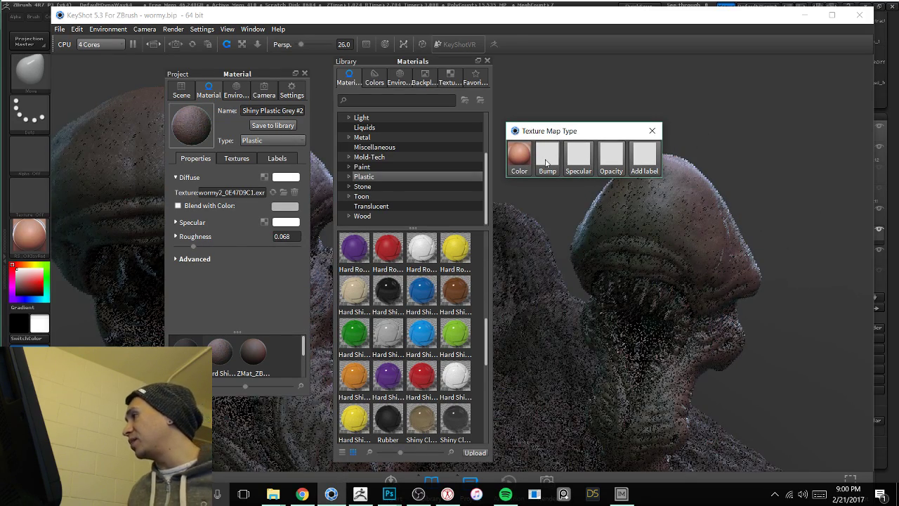
pyautogui.click(581, 158)
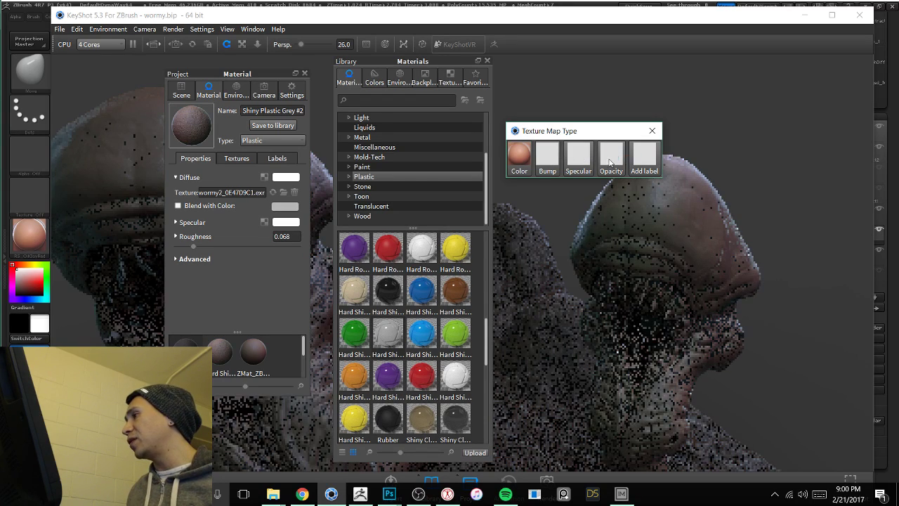
pyautogui.click(610, 161)
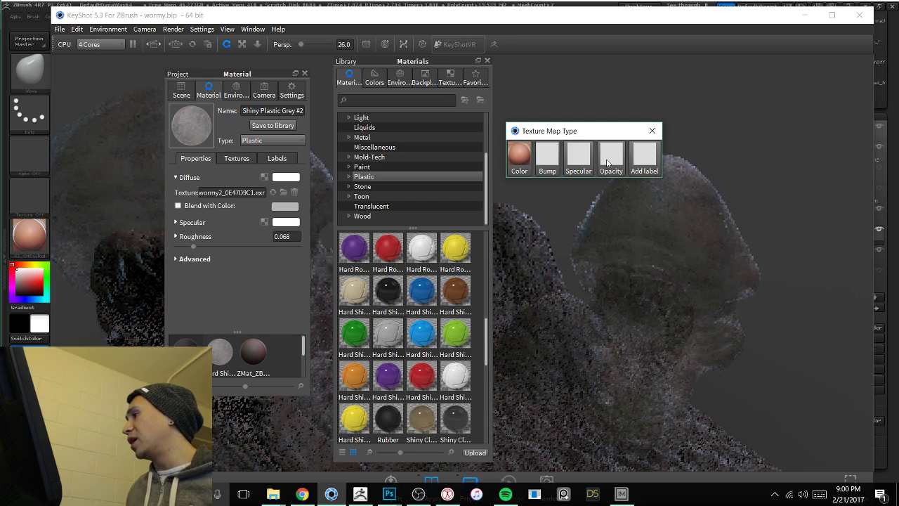
pyautogui.click(525, 160)
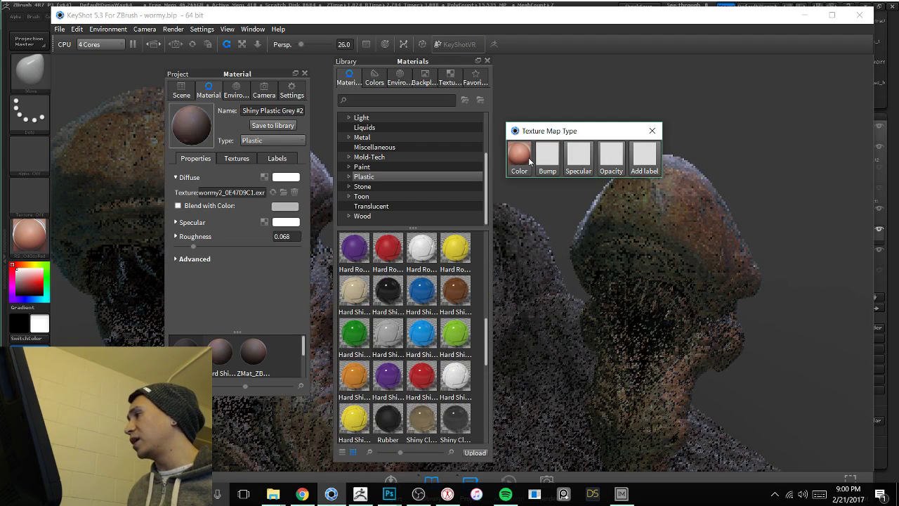
pyautogui.click(553, 162)
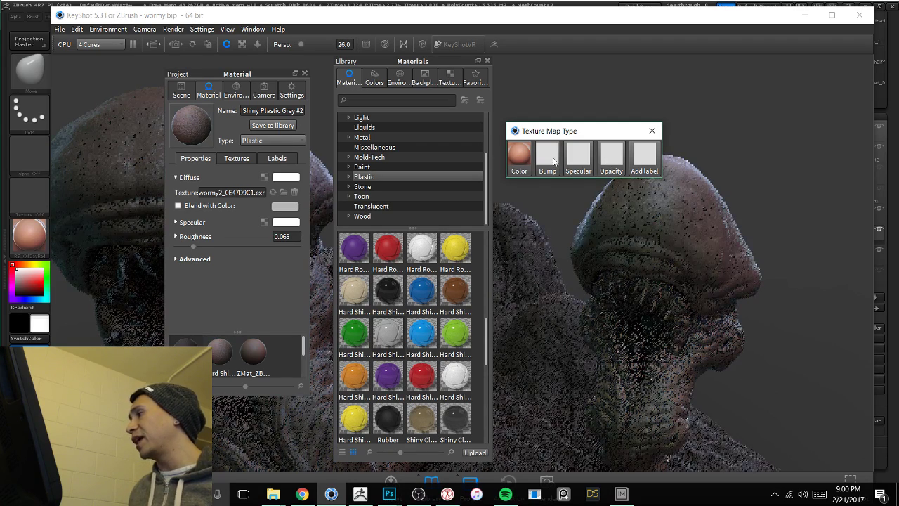
pyautogui.click(553, 159)
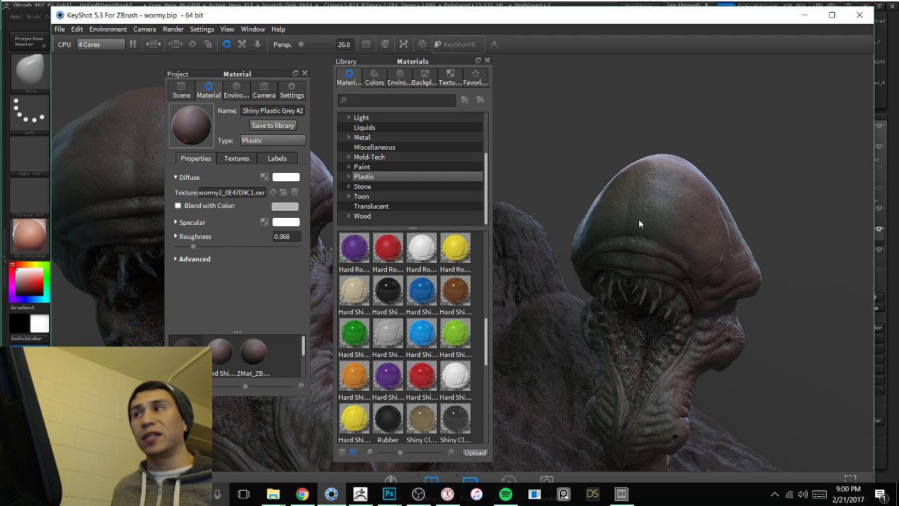
# Step: Switch the scene view to the saved Camera 0
pyautogui.click(399, 77)
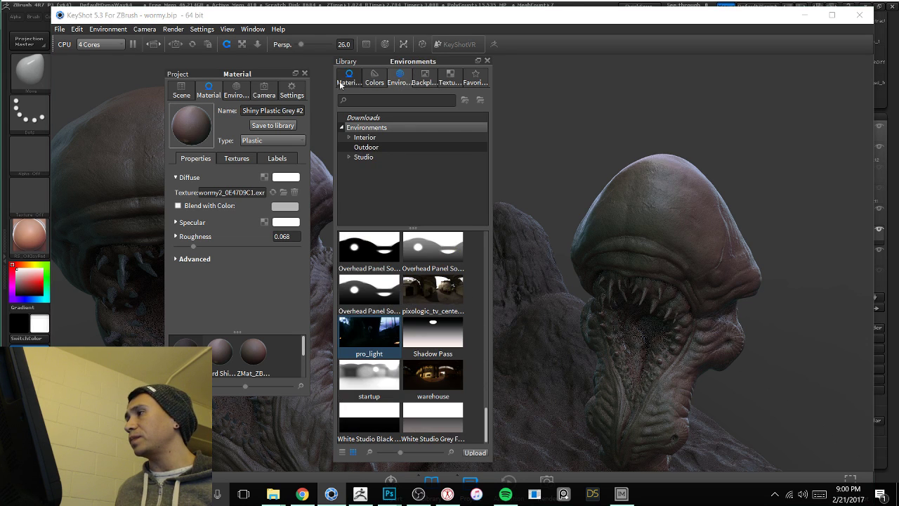
pyautogui.click(236, 97)
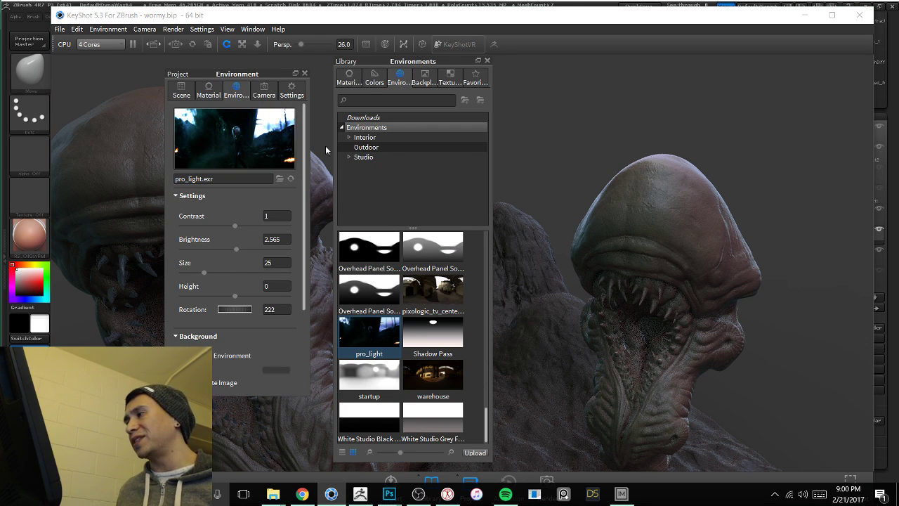
pyautogui.click(187, 95)
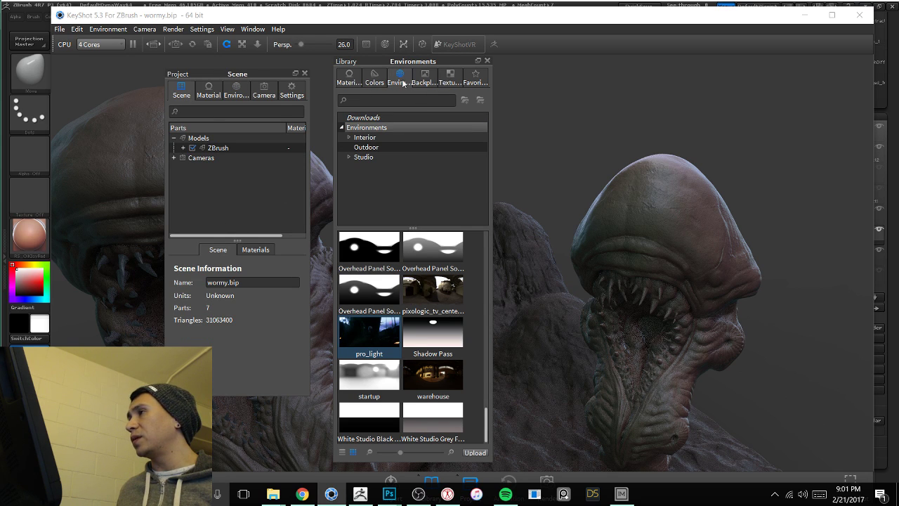
pyautogui.click(263, 95)
pyautogui.click(225, 123)
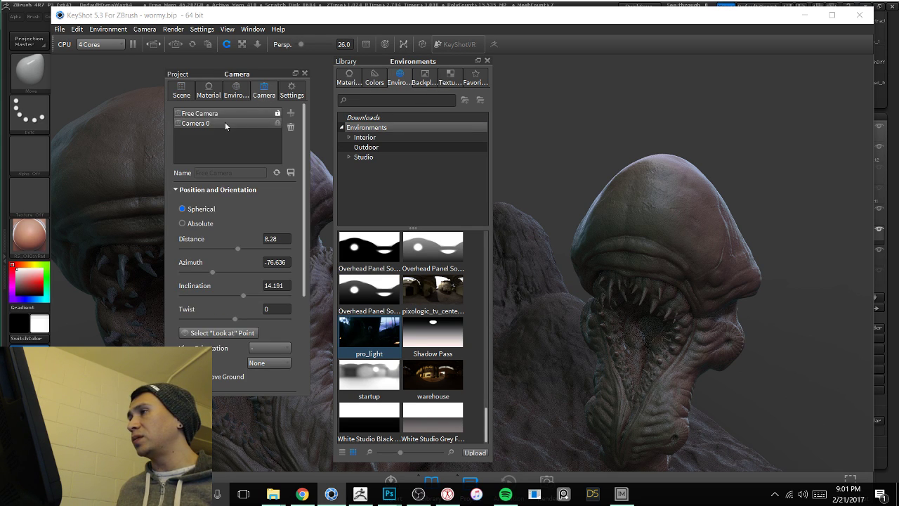
# Step: Close the project panel and move the library panel clear of the creatures
pyautogui.moveTo(272, 73); pyautogui.dragTo(216, 116)
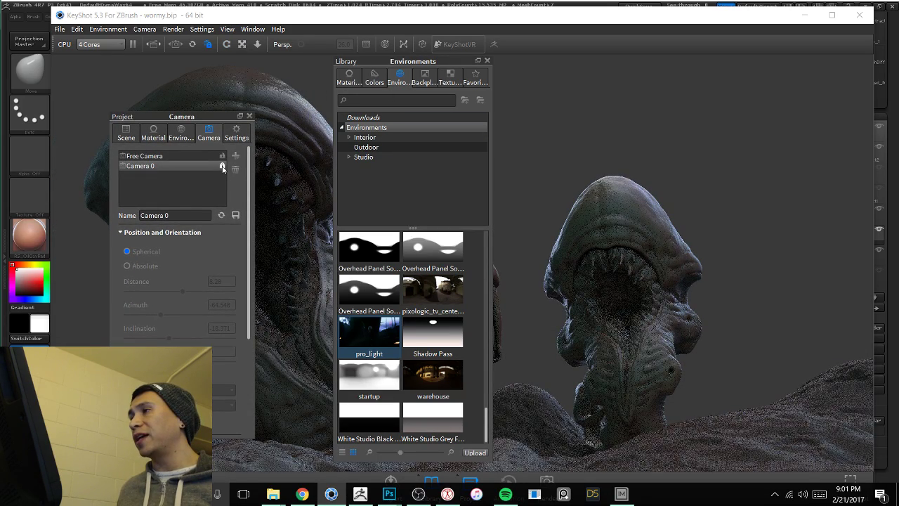
pyautogui.moveTo(448, 59); pyautogui.dragTo(418, 363)
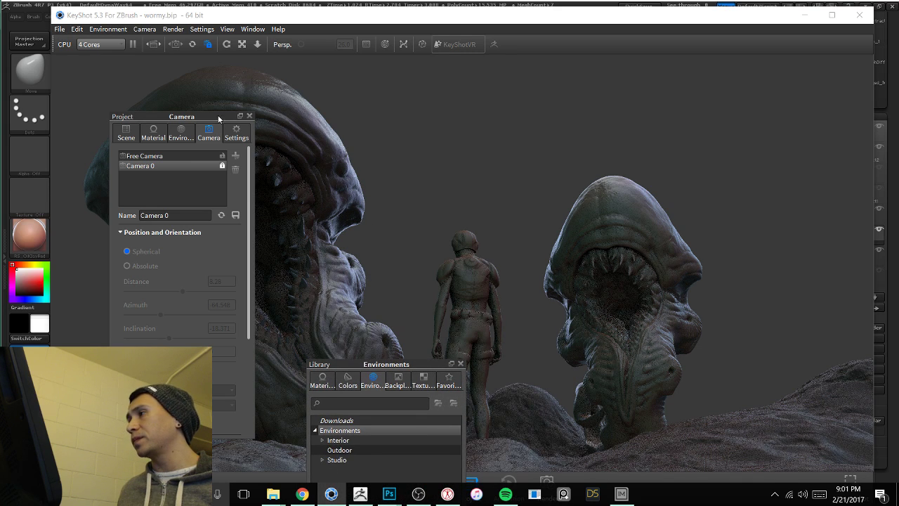
pyautogui.click(249, 116)
pyautogui.moveTo(336, 366); pyautogui.dragTo(411, 368)
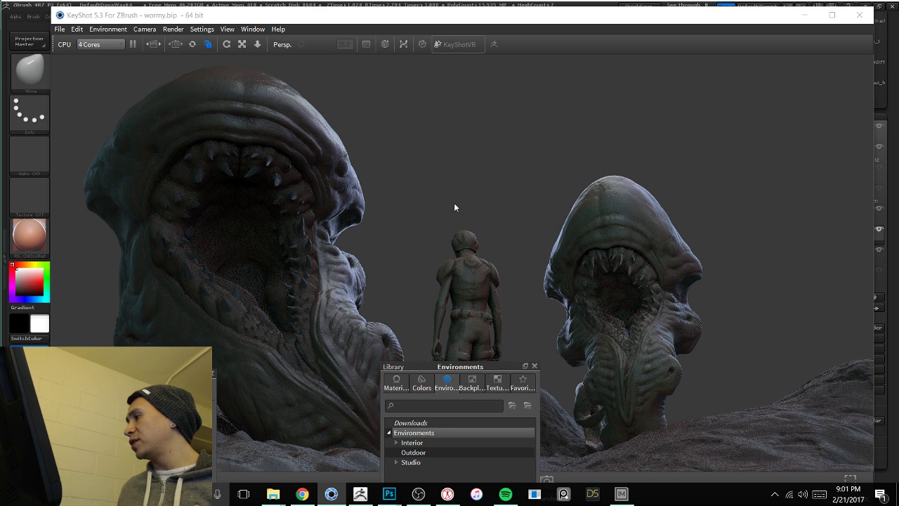
# Step: Give the standing figure's material a grey specular color, RGB 129, 129, 129, and set its roughness to 0.281
pyautogui.click(462, 279)
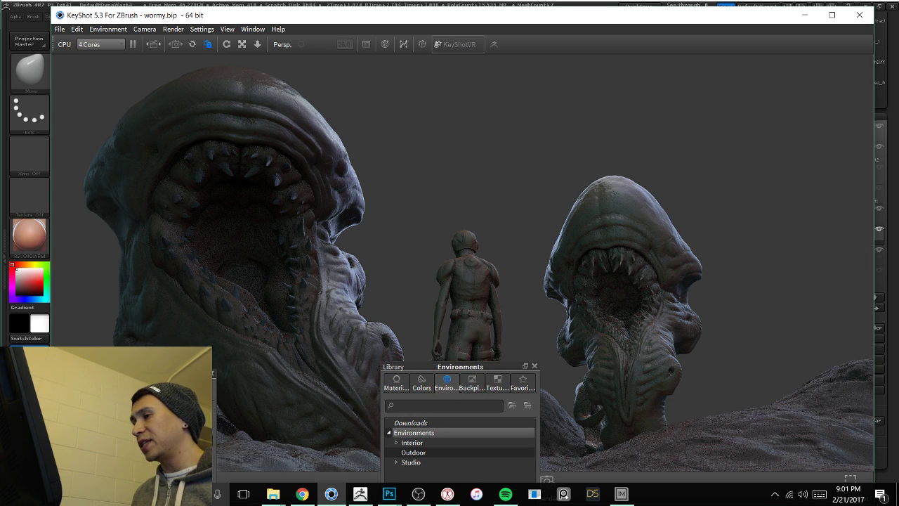
pyautogui.moveTo(180, 371); pyautogui.dragTo(248, 88)
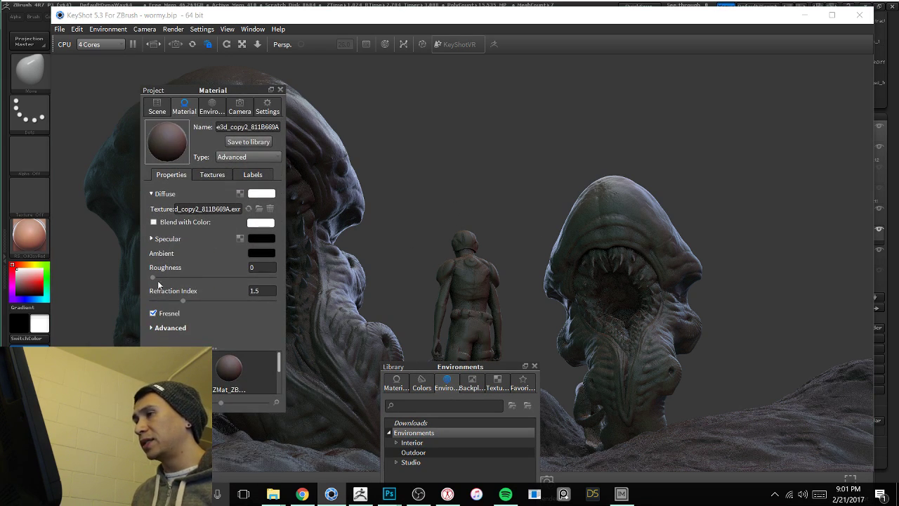
pyautogui.click(262, 237)
pyautogui.click(141, 185)
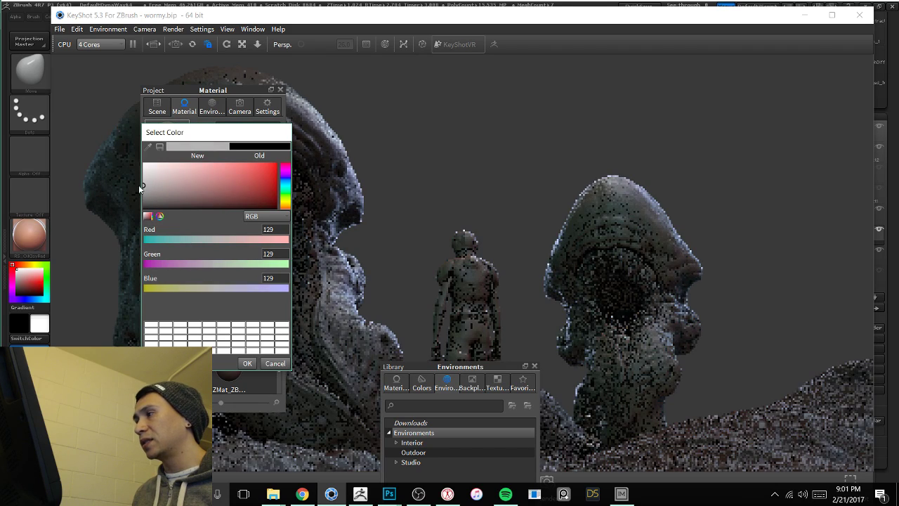
pyautogui.click(247, 363)
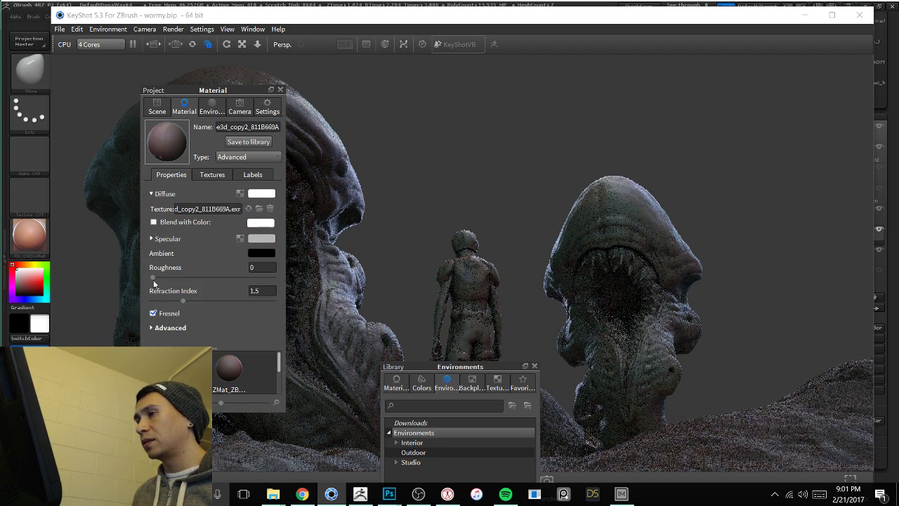
pyautogui.click(207, 277)
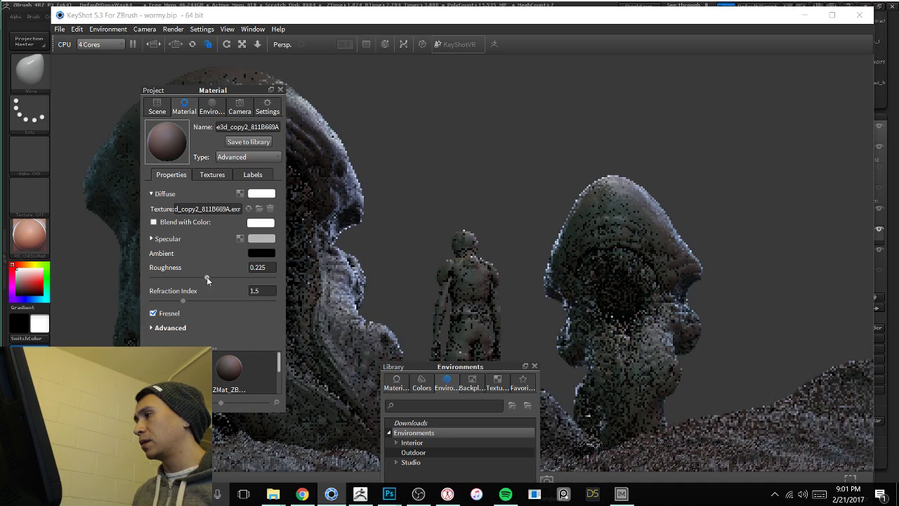
pyautogui.click(220, 277)
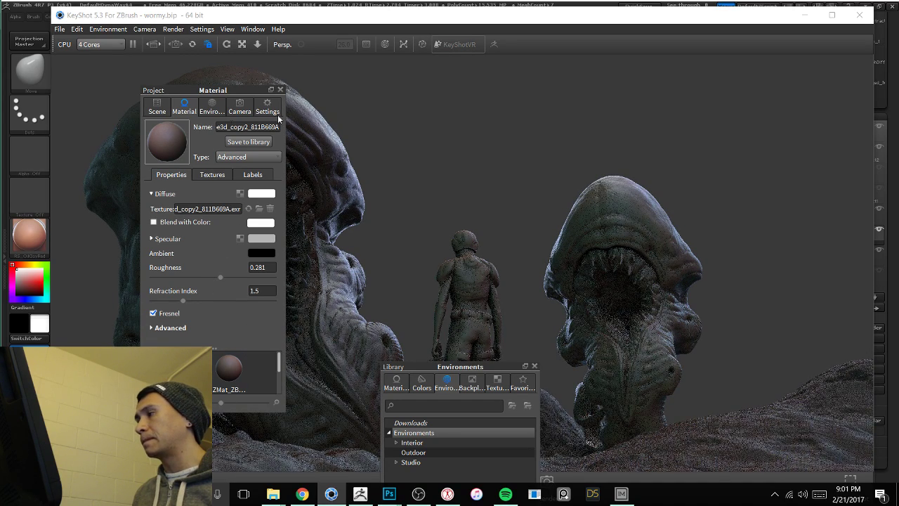
# Step: Close the library and clear the project panel from the viewport so the whole Camera 0 composition is unobstructed
pyautogui.moveTo(463, 369); pyautogui.dragTo(565, 98)
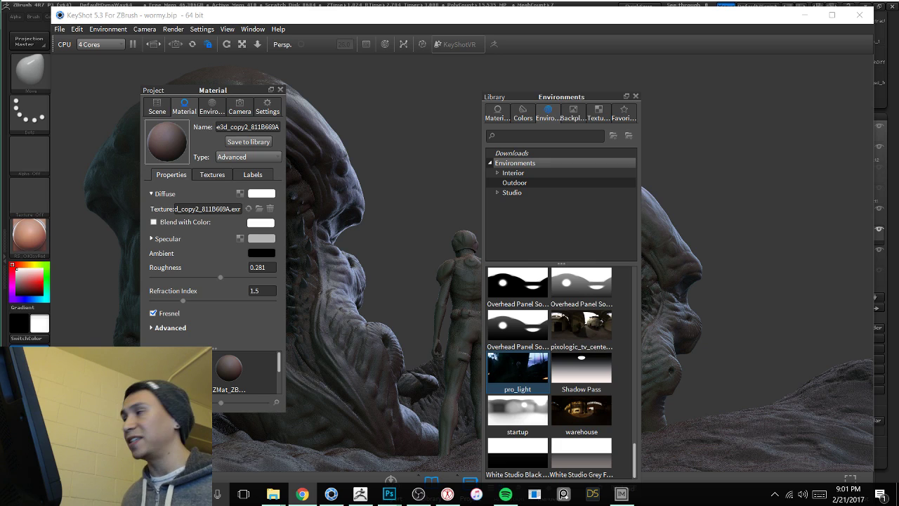
pyautogui.click(635, 97)
pyautogui.click(285, 88)
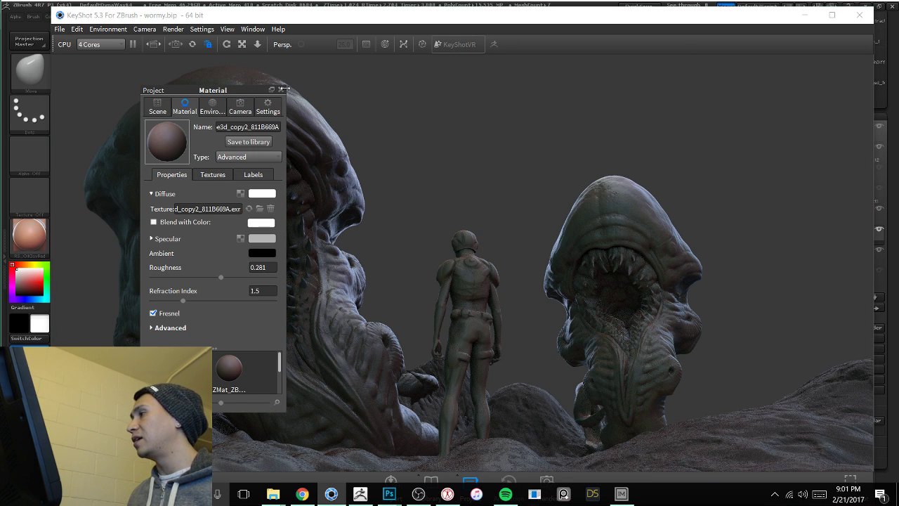
pyautogui.click(274, 89)
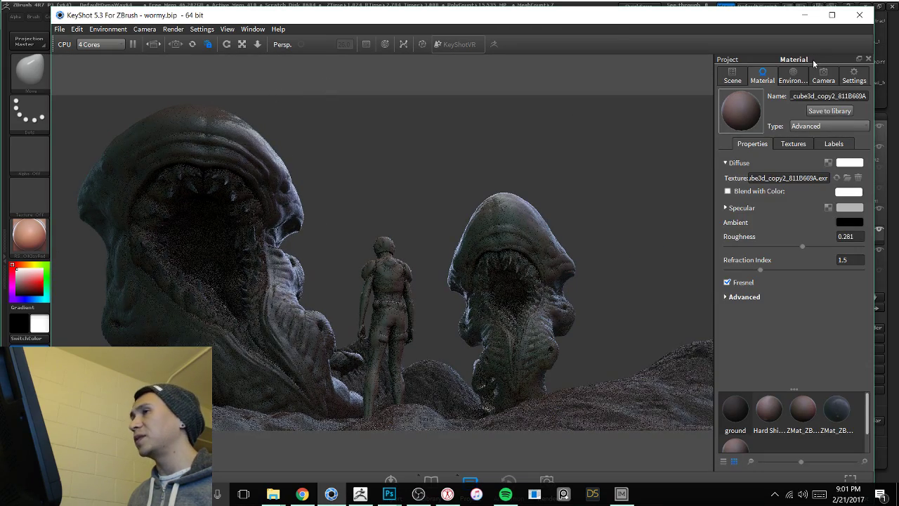
pyautogui.moveTo(813, 63); pyautogui.dragTo(1, 79)
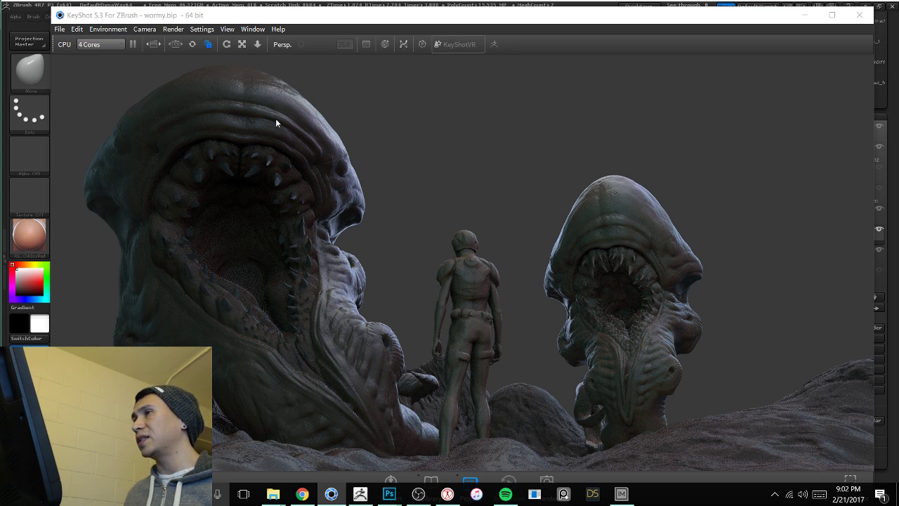
pyautogui.moveTo(479, 23); pyautogui.dragTo(474, 23)
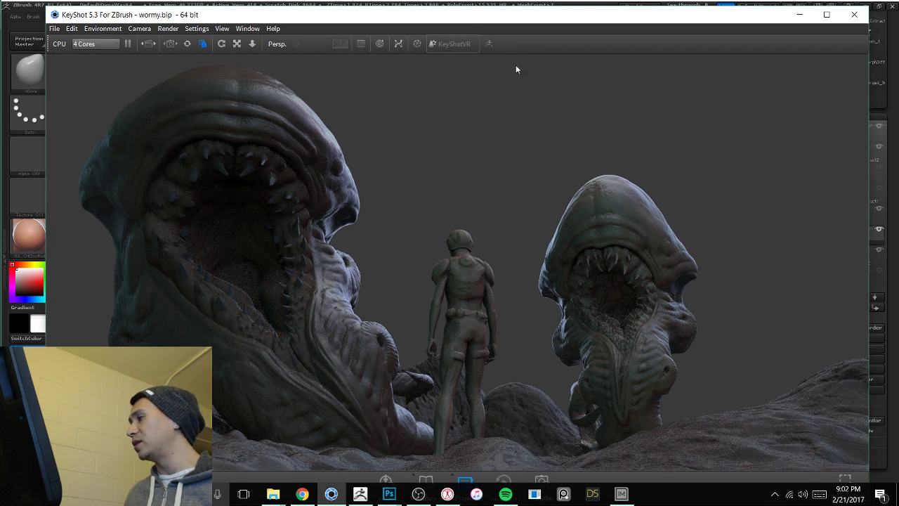
# Step: Save a screenshot of the Camera 0 view to the Desktop as wormy_rough
pyautogui.click(851, 479)
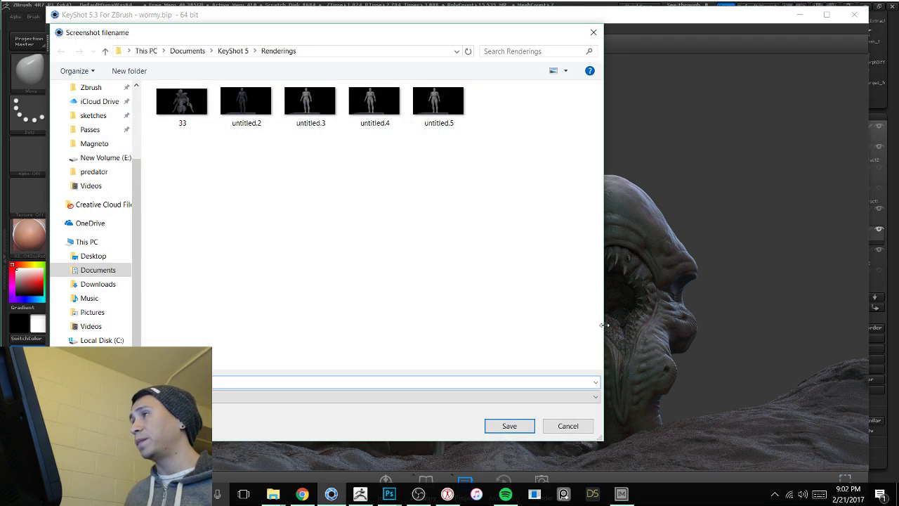
pyautogui.click(106, 258)
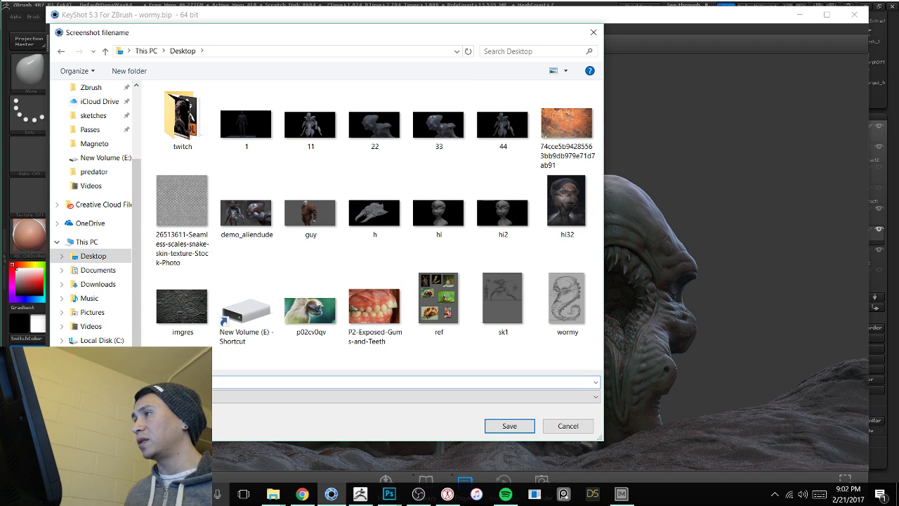
pyautogui.write('h')
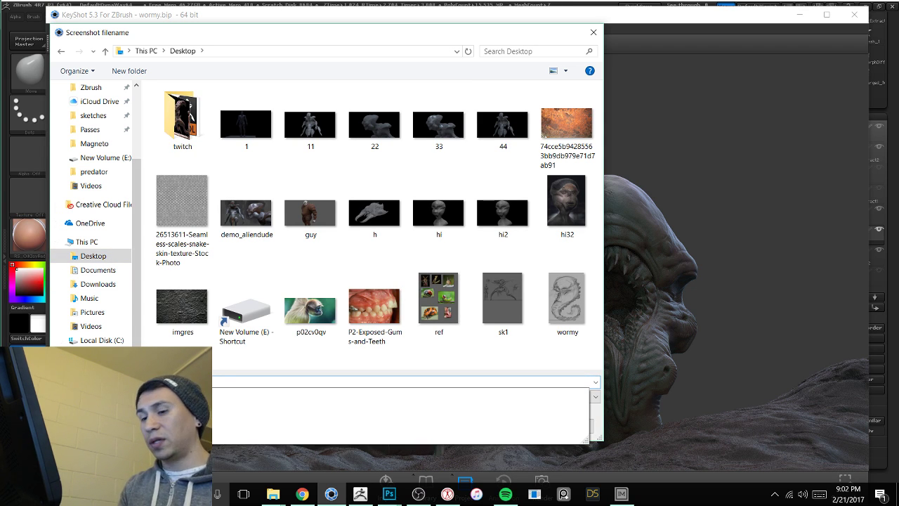
pyautogui.write('1')
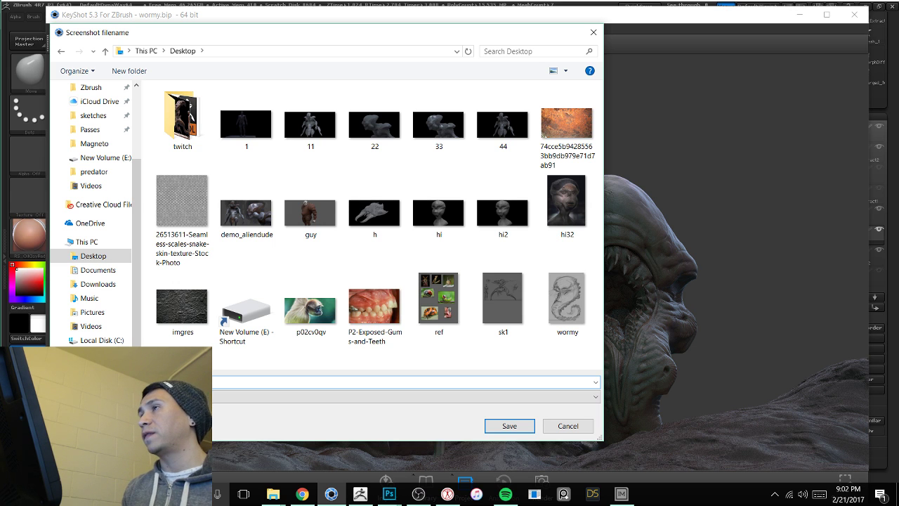
pyautogui.press('Return')
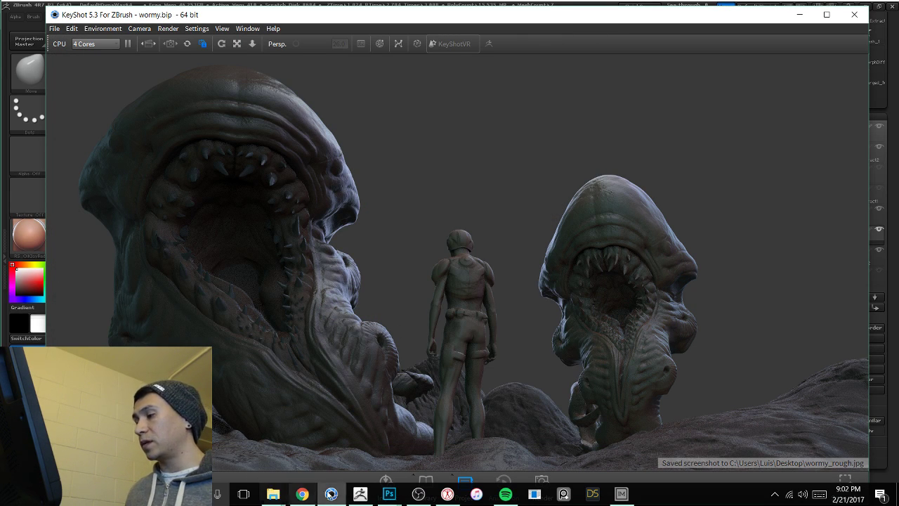
# Step: Switch to Photoshop and open the wormy_rough image from the Desktop
pyautogui.moveTo(389, 494)
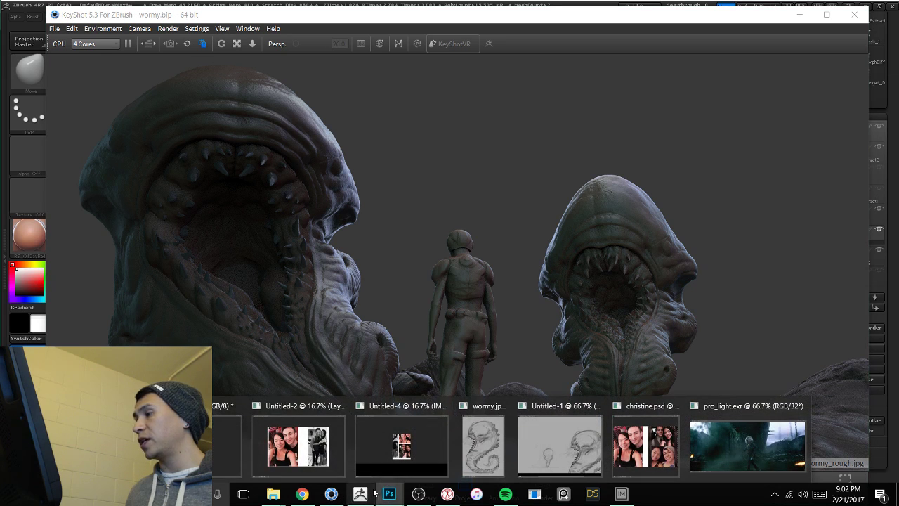
pyautogui.click(518, 434)
pyautogui.click(26, 6)
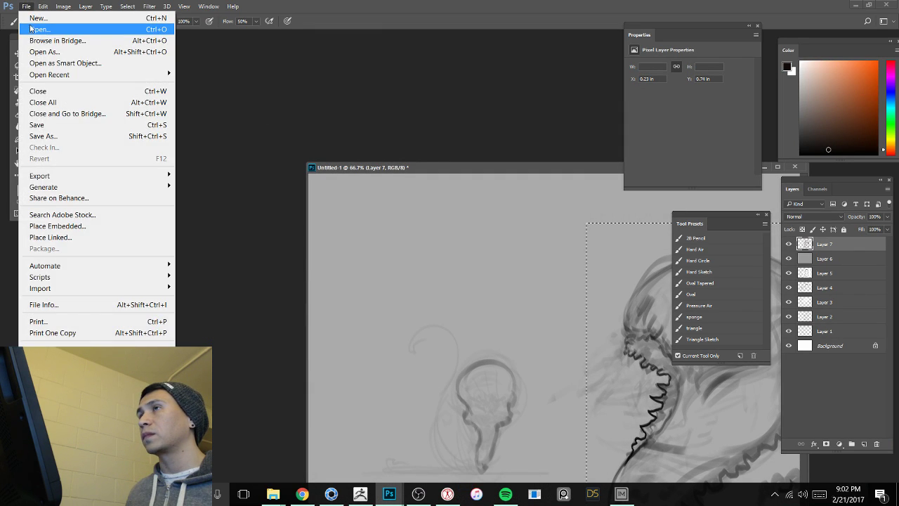
pyautogui.click(31, 28)
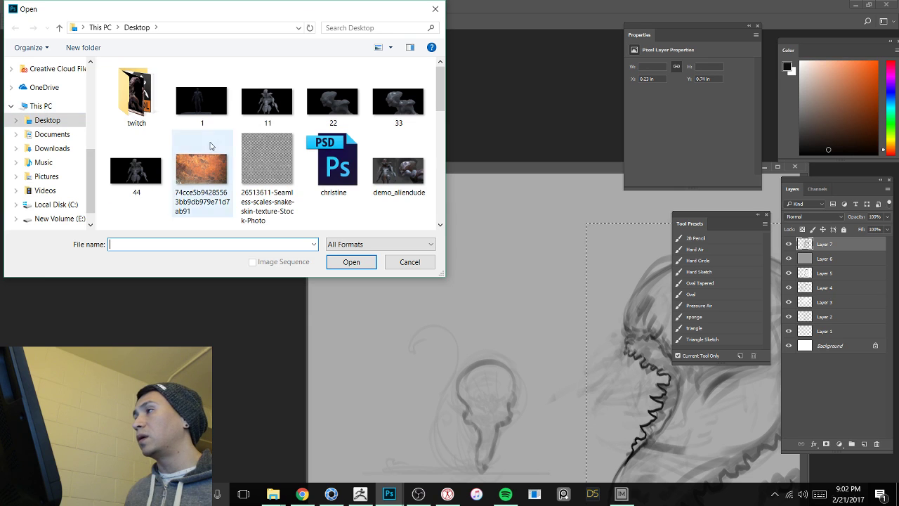
pyautogui.scroll(-5, 319, 158)
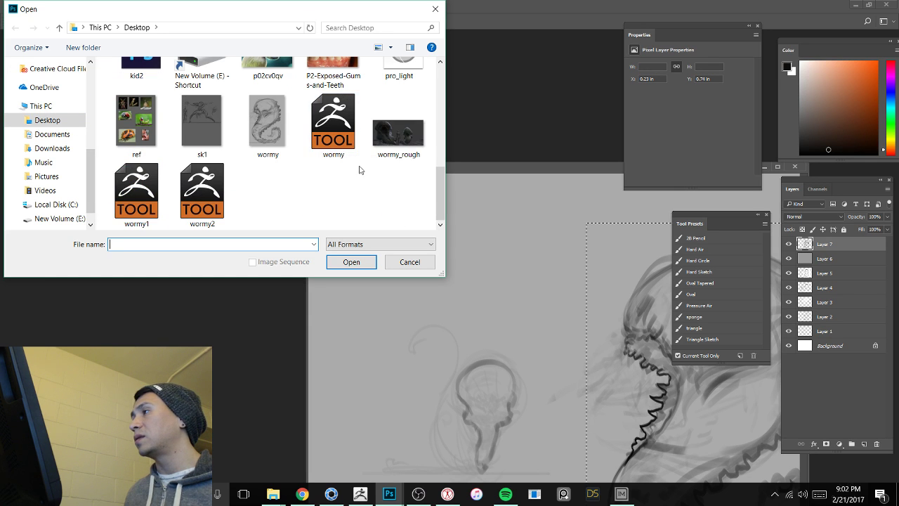
pyautogui.doubleClick(397, 132)
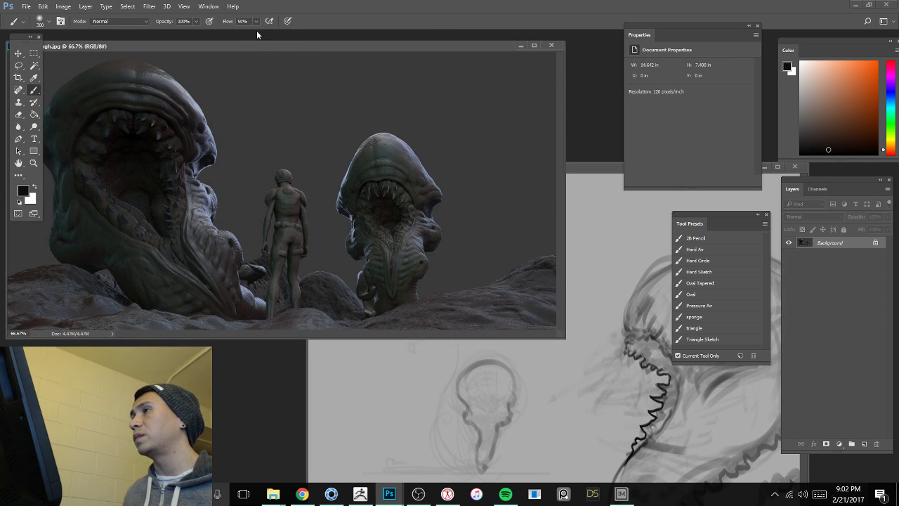
# Step: Add two empty layers above the background and ready the triangle brush with a dark color sampled from the large creature's mouth
pyautogui.moveTo(257, 49); pyautogui.dragTo(289, 74)
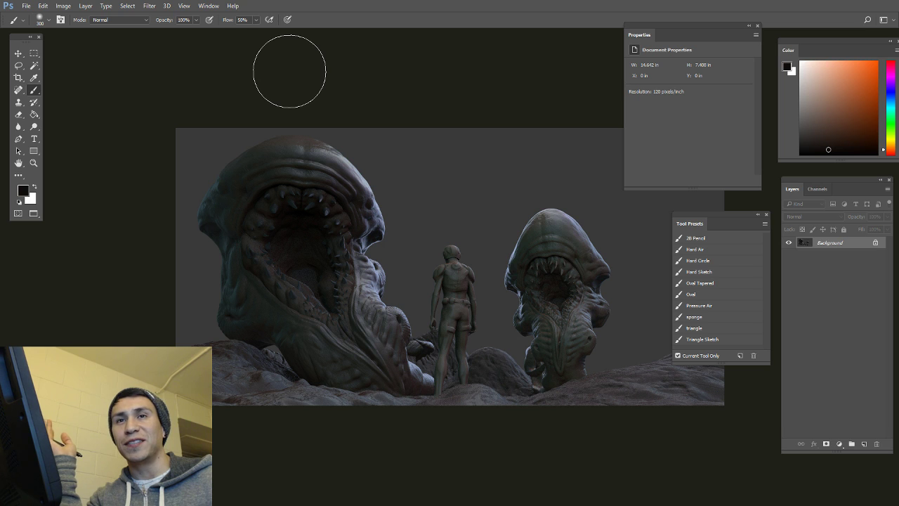
pyautogui.click(865, 444)
pyautogui.click(864, 444)
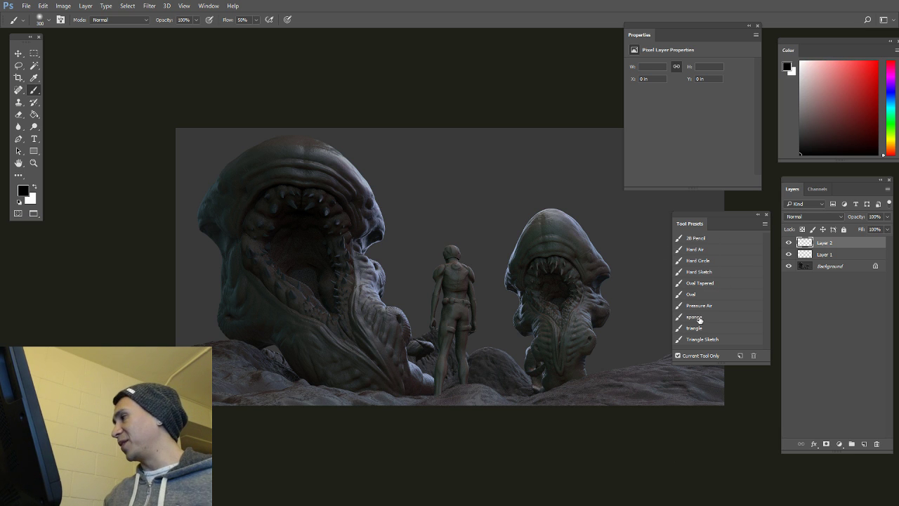
pyautogui.click(697, 329)
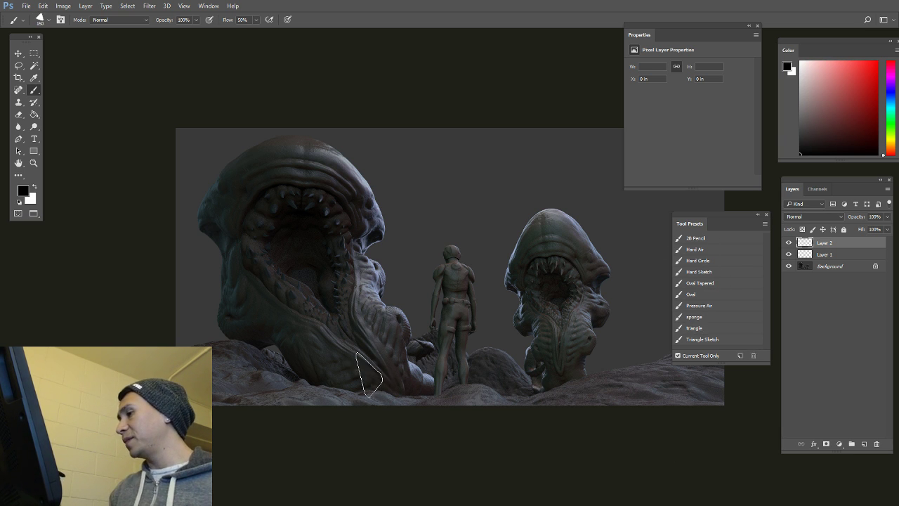
pyautogui.keyDown('alt'); pyautogui.click(306, 263); pyautogui.keyUp('alt')
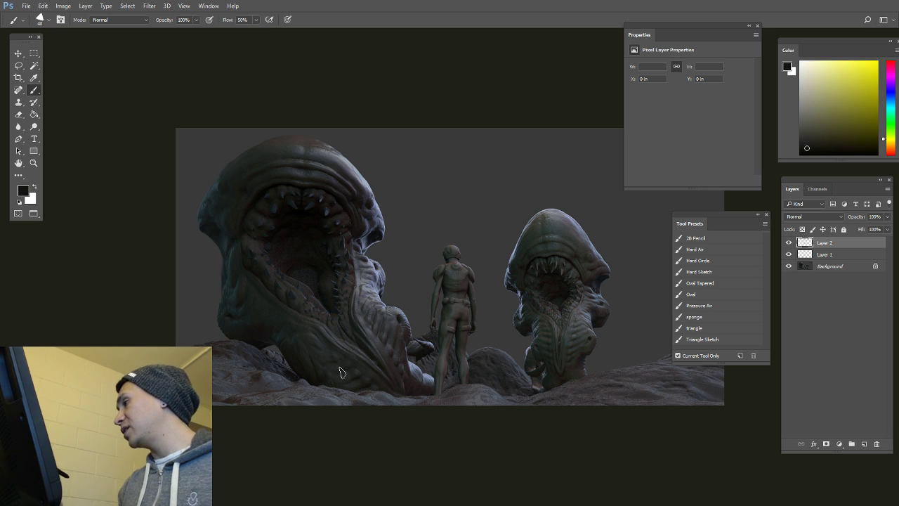
# Step: Magic Wand the gray backdrop on the Background layer, invert the selection and copy the creatures, figure and ground to their own layer
pyautogui.click(829, 267)
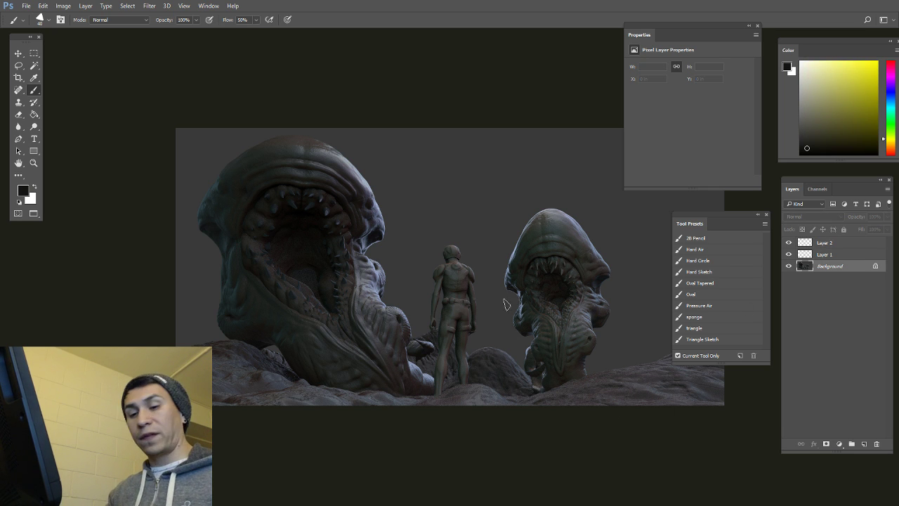
pyautogui.press('w')
pyautogui.click(493, 208)
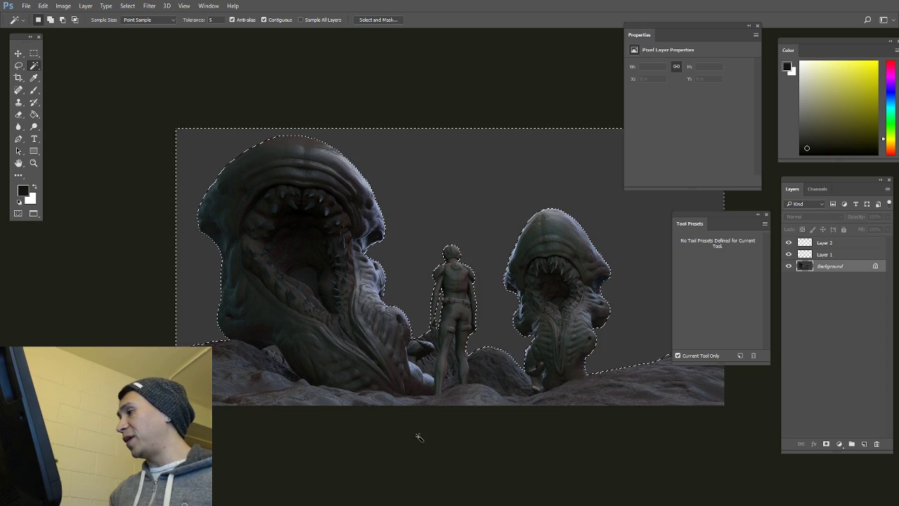
pyautogui.keyDown('ctrl'); pyautogui.moveTo(475, 323); pyautogui.dragTo(537, 324); pyautogui.keyUp('ctrl')
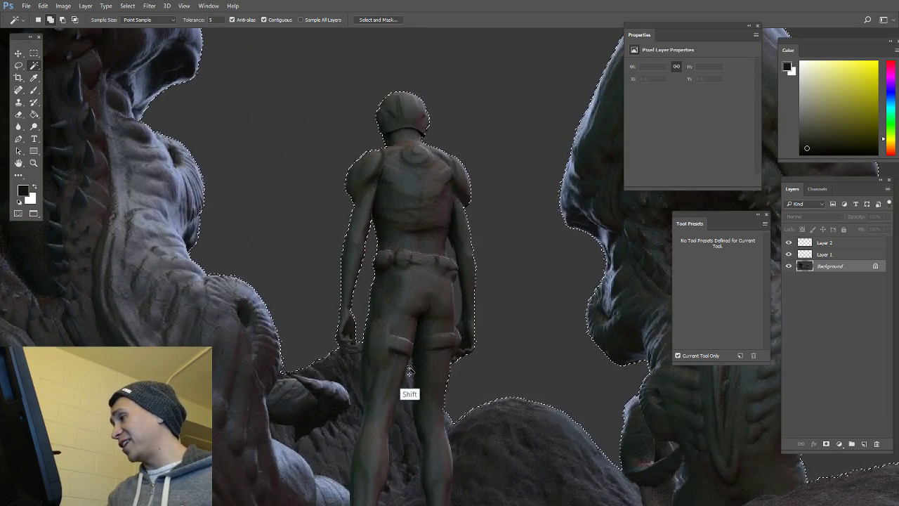
pyautogui.keyDown('ctrl'); pyautogui.keyDown('alt'); pyautogui.scroll(-2, 446, 344); pyautogui.keyUp('alt'); pyautogui.keyUp('ctrl')
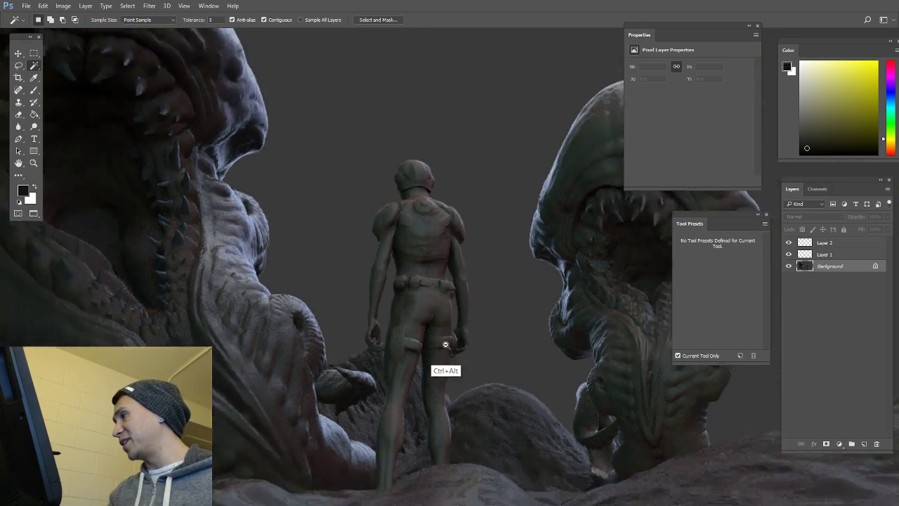
pyautogui.keyDown('ctrl'); pyautogui.keyDown('alt'); pyautogui.scroll(-3, 445, 344); pyautogui.keyUp('alt'); pyautogui.keyUp('ctrl')
pyautogui.keyDown('ctrl'); pyautogui.keyDown('alt'); pyautogui.scroll(1, 453, 393); pyautogui.keyUp('alt'); pyautogui.keyUp('ctrl')
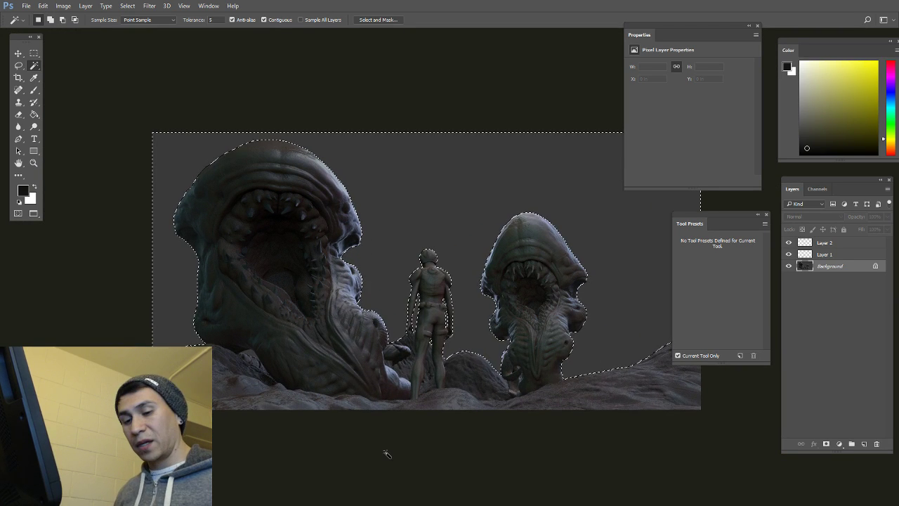
pyautogui.hotkey('ctrl', 'j')
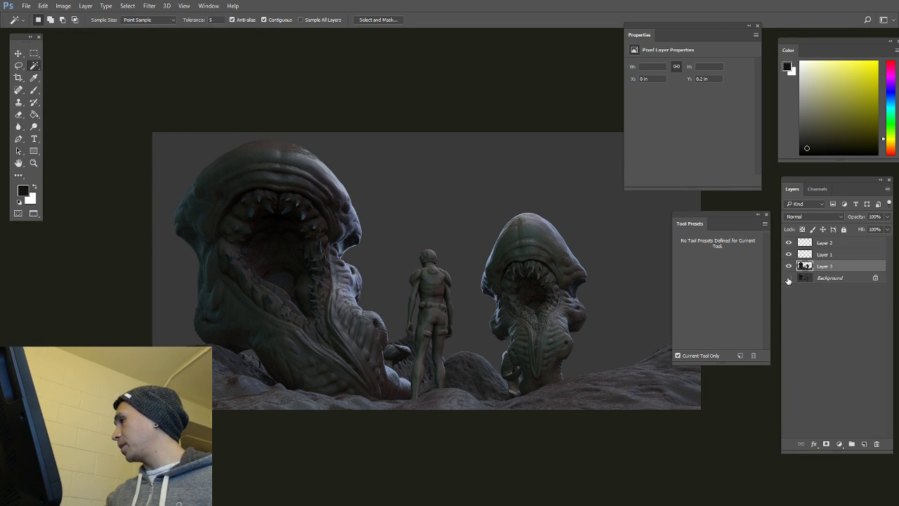
# Step: Hide the Background layer and fill a new layer beneath the cut-out with the gray sampled from the backdrop
pyautogui.click(788, 278)
pyautogui.click(829, 277)
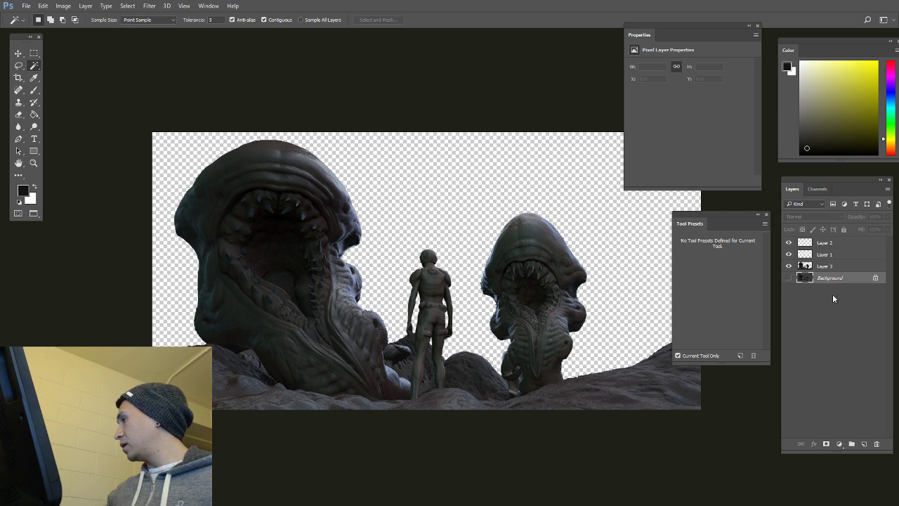
pyautogui.click(788, 278)
pyautogui.press('g')
pyautogui.keyDown('alt'); pyautogui.click(619, 299); pyautogui.keyUp('alt')
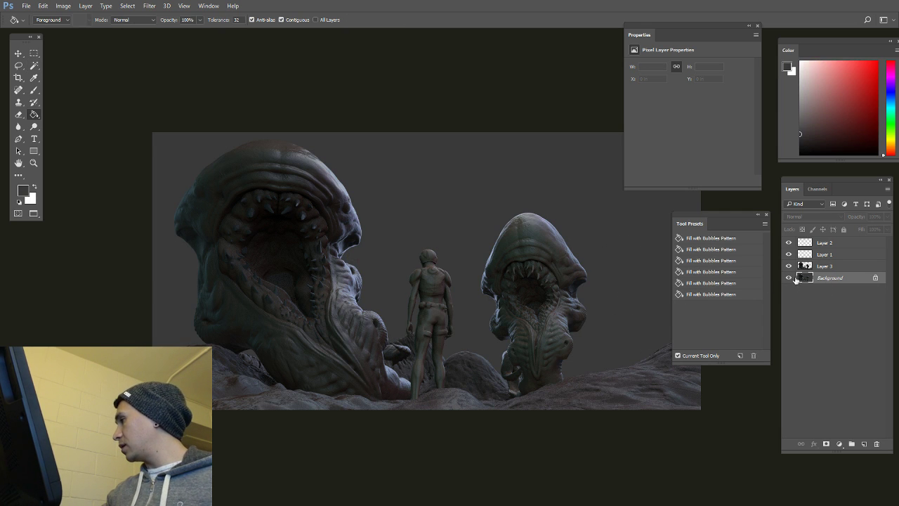
pyautogui.click(788, 278)
pyautogui.click(863, 445)
pyautogui.click(593, 339)
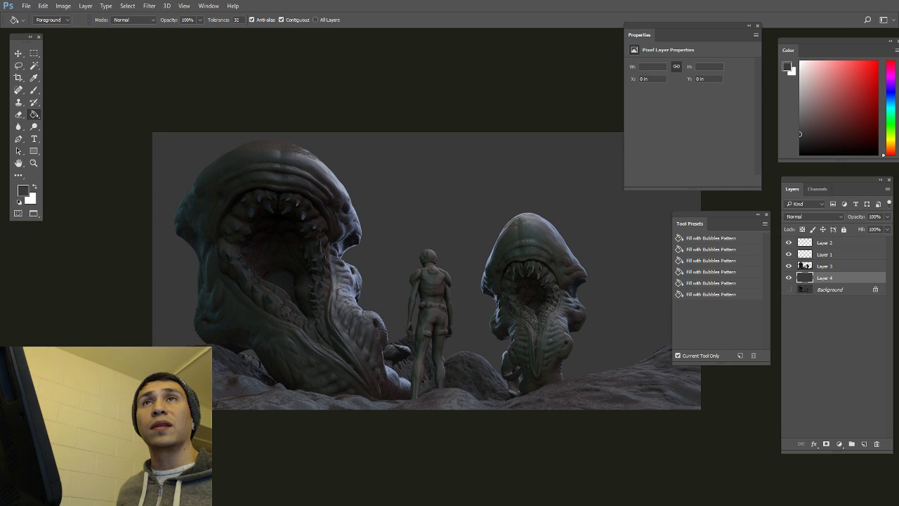
# Step: Switch to Chrome and copy the Prometheus screencap of the helmeted figure running under a bright cloudy sky
pyautogui.moveTo(0, 151); pyautogui.dragTo(494, 58)
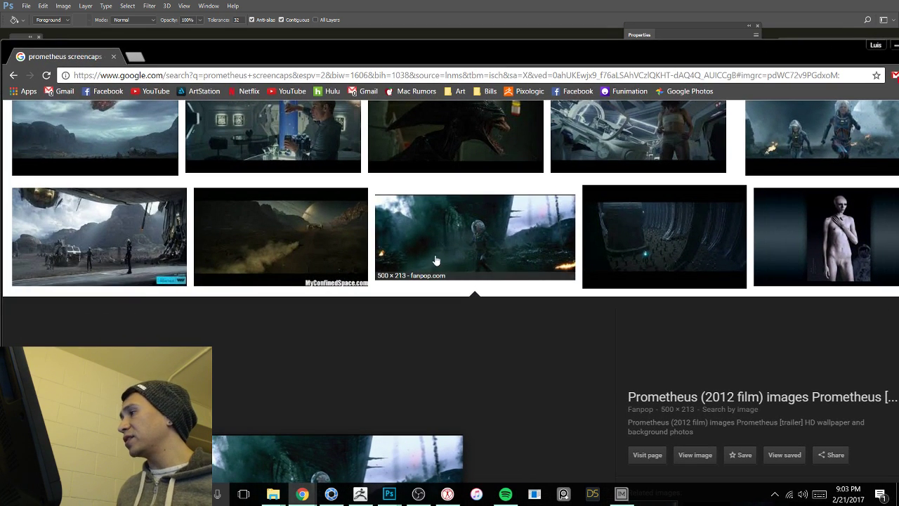
pyautogui.scroll(2, 441, 254)
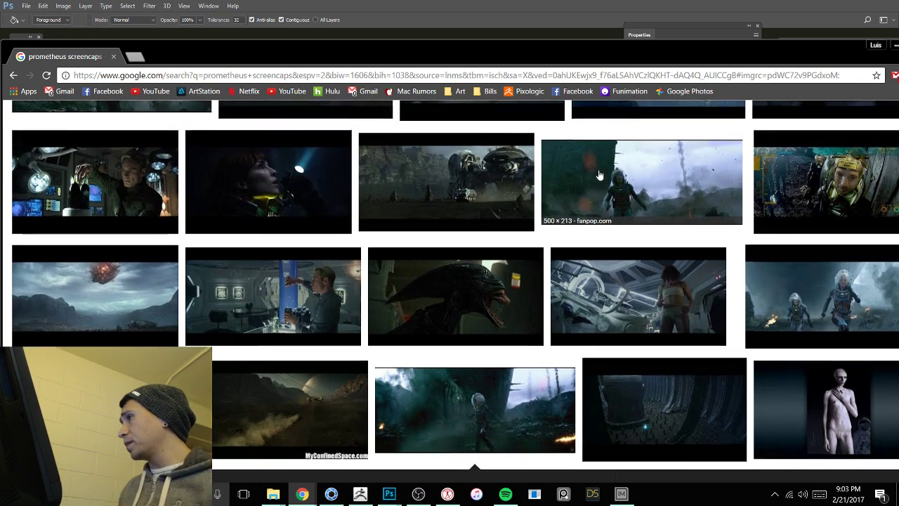
pyautogui.click(593, 163)
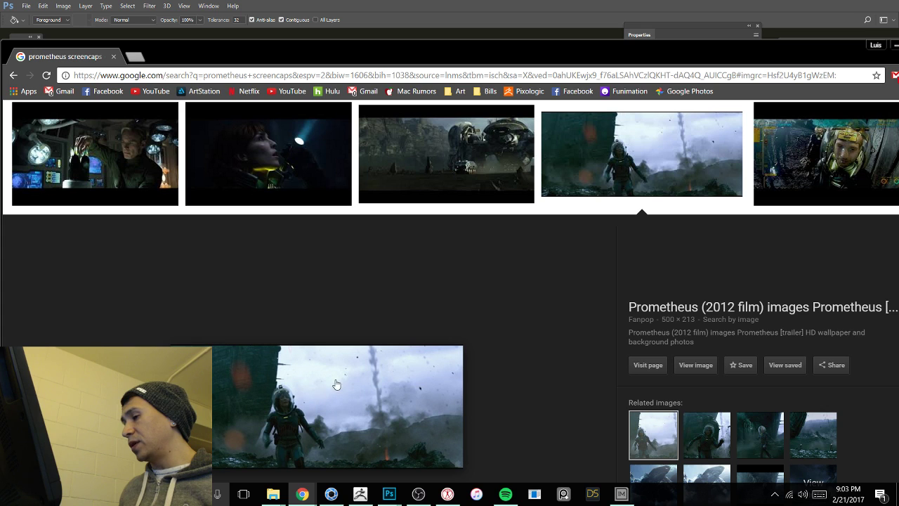
pyautogui.moveTo(434, 52); pyautogui.dragTo(453, 27)
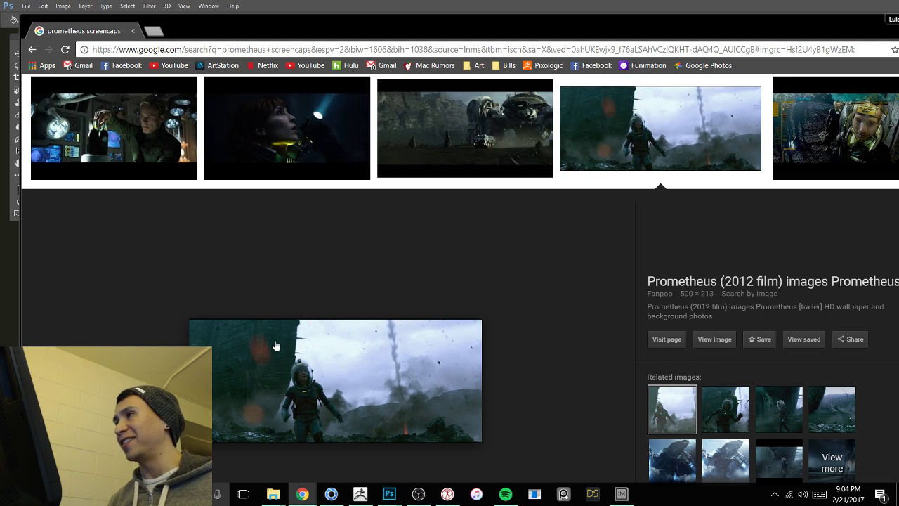
pyautogui.rightClick(311, 366)
pyautogui.click(340, 304)
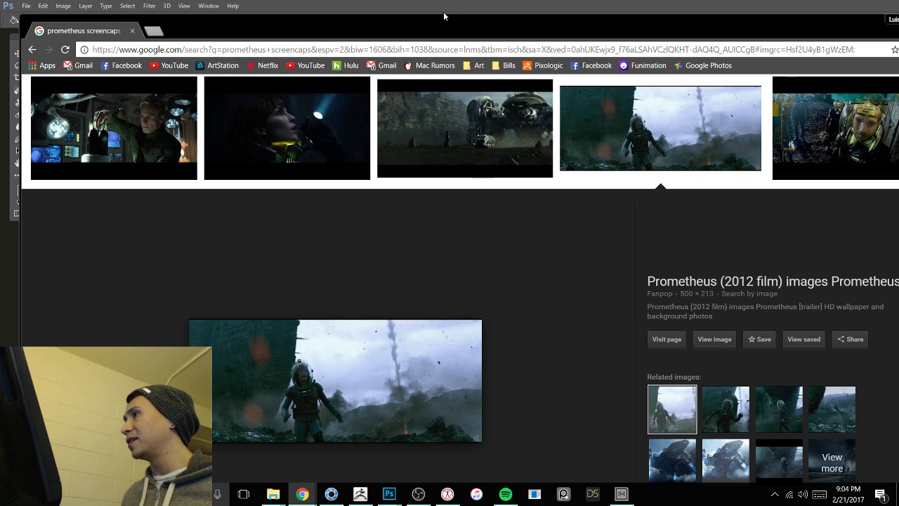
# Step: Return to Photoshop, paste the Prometheus screencap and move its layer to the top of the stack
pyautogui.moveTo(428, 33); pyautogui.dragTo(512, 455)
pyautogui.click(370, 258)
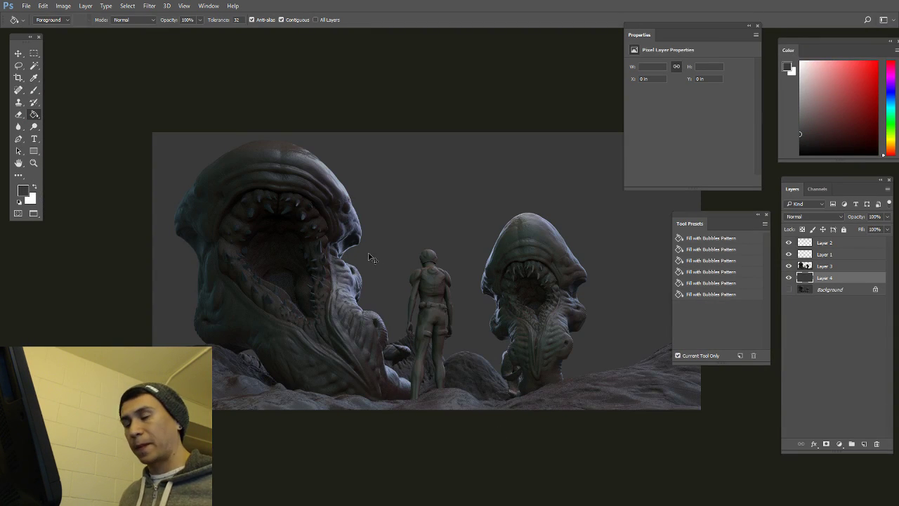
pyautogui.hotkey('ctrl', 'v')
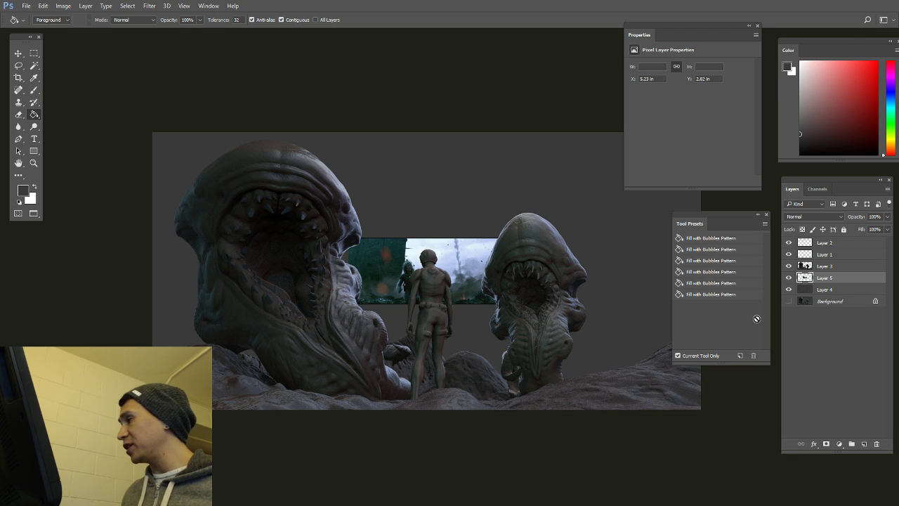
pyautogui.moveTo(835, 282); pyautogui.dragTo(830, 241)
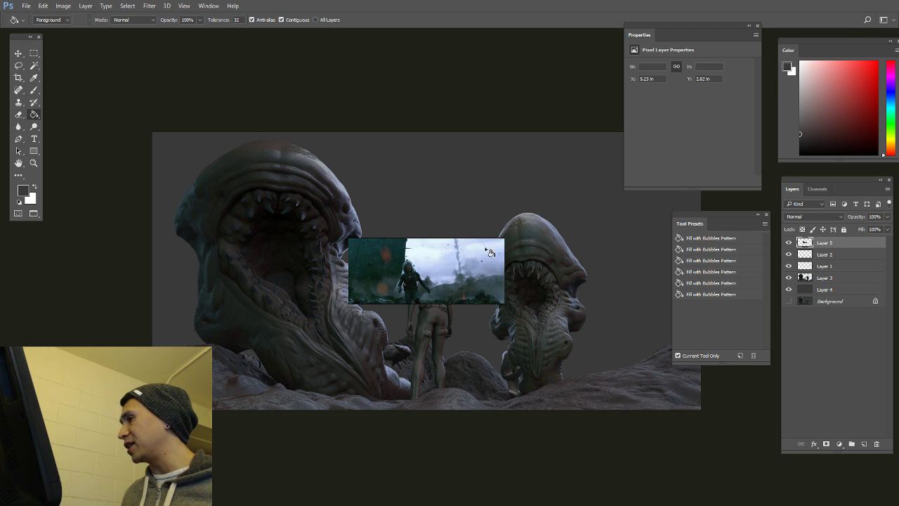
# Step: Scale the pasted screencap to about 125%, place it in the canvas's lower-left corner and select the cut-out creature layer
pyautogui.press('v')
pyautogui.hotkey('ctrl', 't')
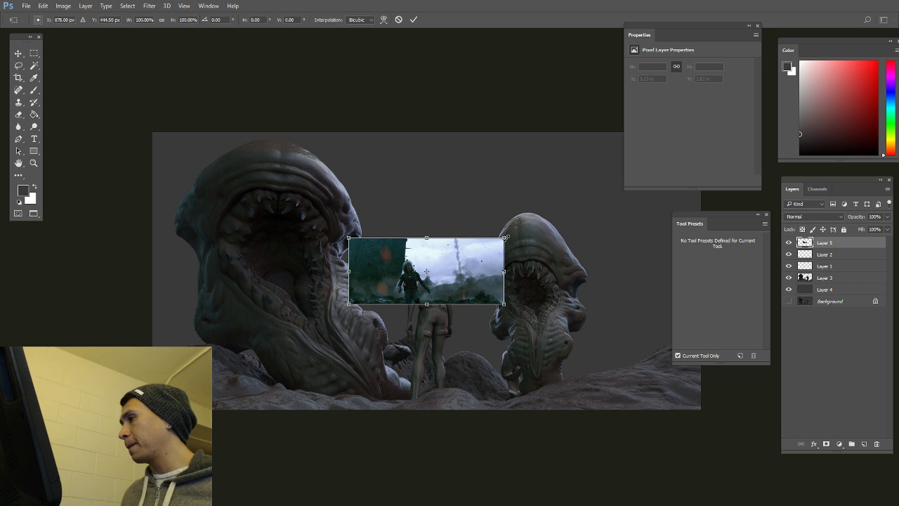
pyautogui.moveTo(505, 238); pyautogui.dragTo(541, 220)
pyautogui.moveTo(496, 270); pyautogui.dragTo(300, 376)
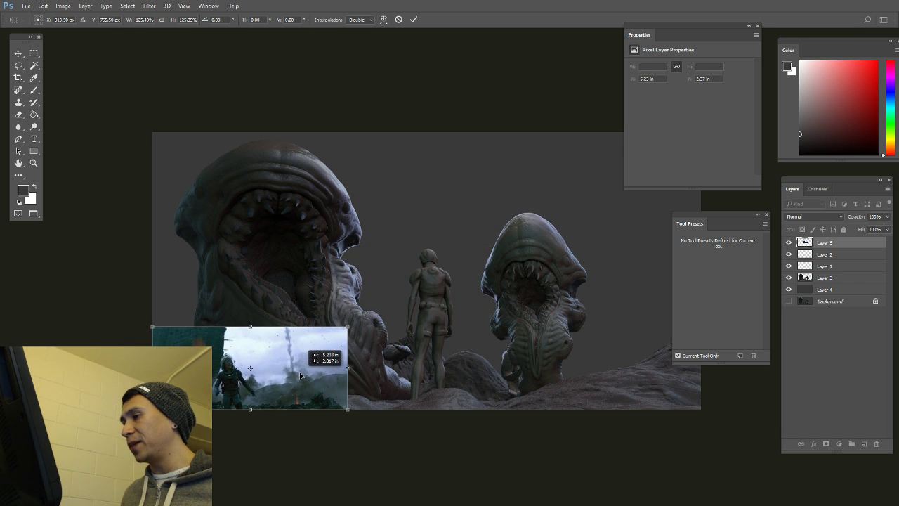
pyautogui.press('Return')
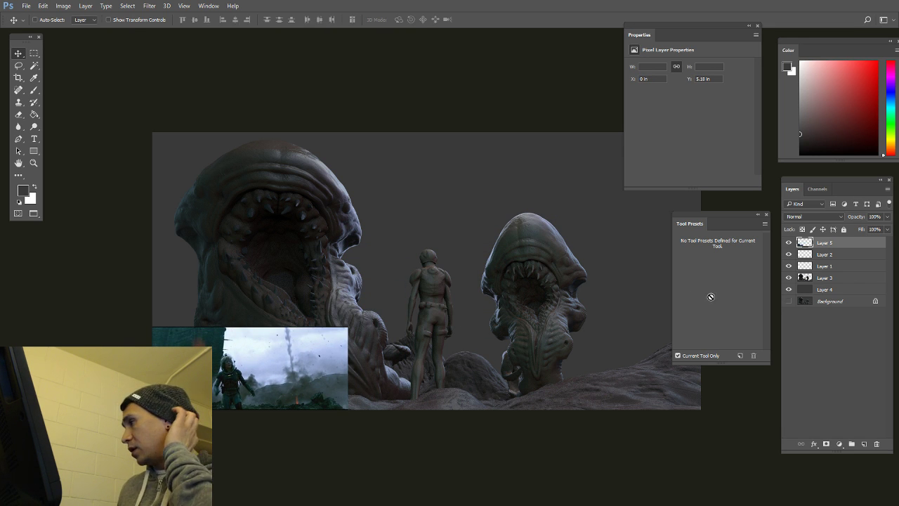
pyautogui.click(818, 278)
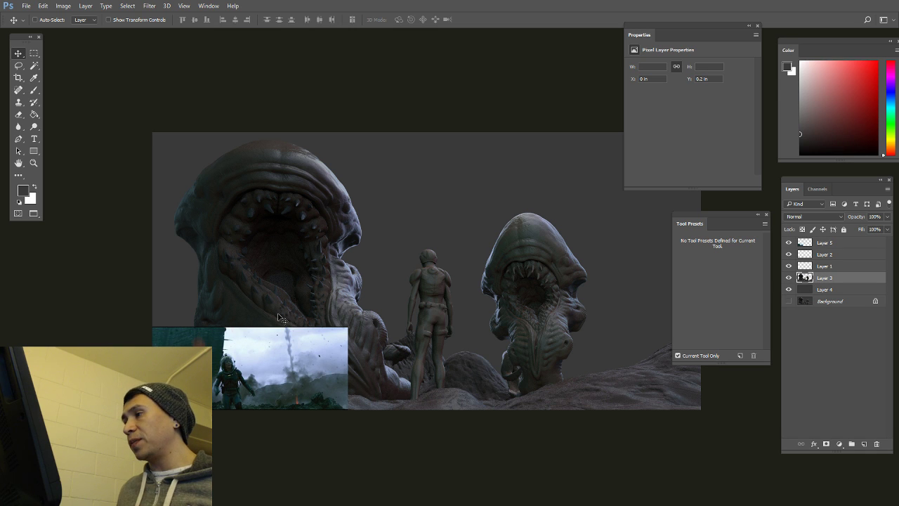
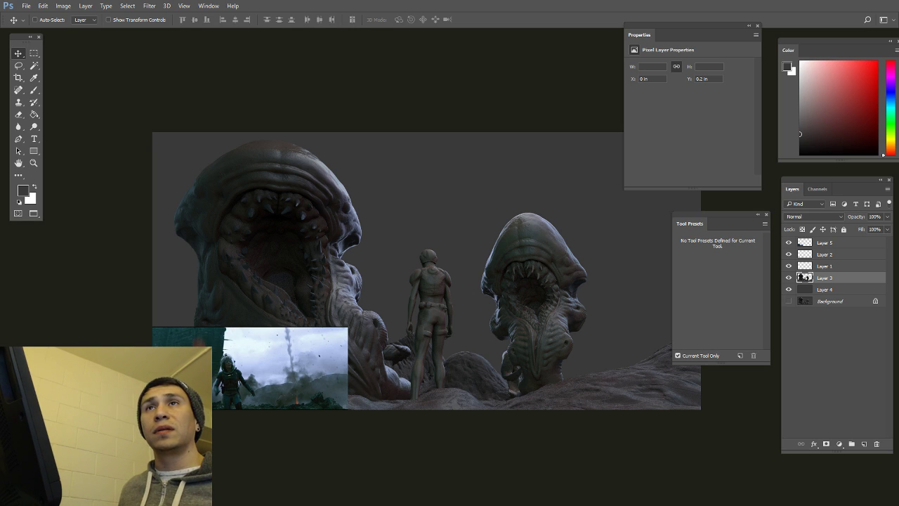
# Step: Switch to the Chrome window with the rust image search and widen it to show the whole results page
pyautogui.moveTo(0, 252); pyautogui.dragTo(663, 38)
pyautogui.moveTo(19, 31); pyautogui.dragTo(495, 256)
pyautogui.moveTo(675, 267); pyautogui.dragTo(297, 40)
pyautogui.click(288, 67)
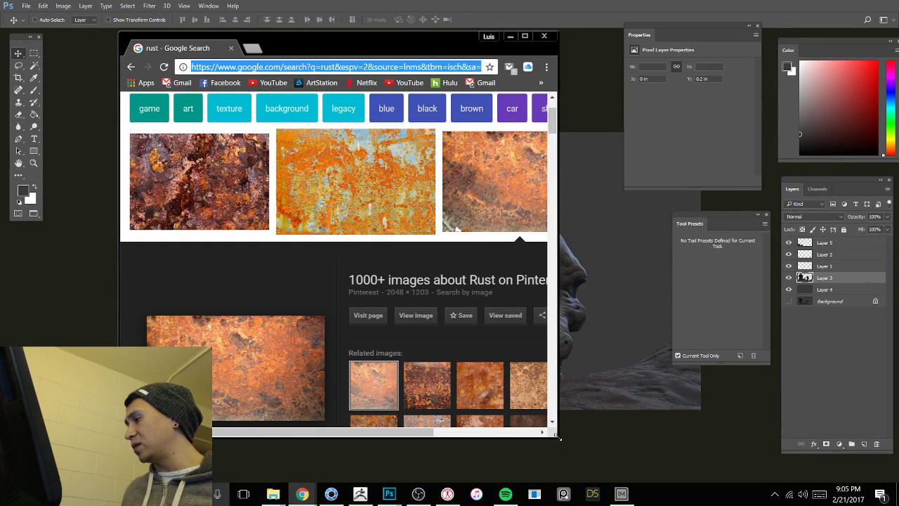
pyautogui.moveTo(557, 437); pyautogui.dragTo(771, 437)
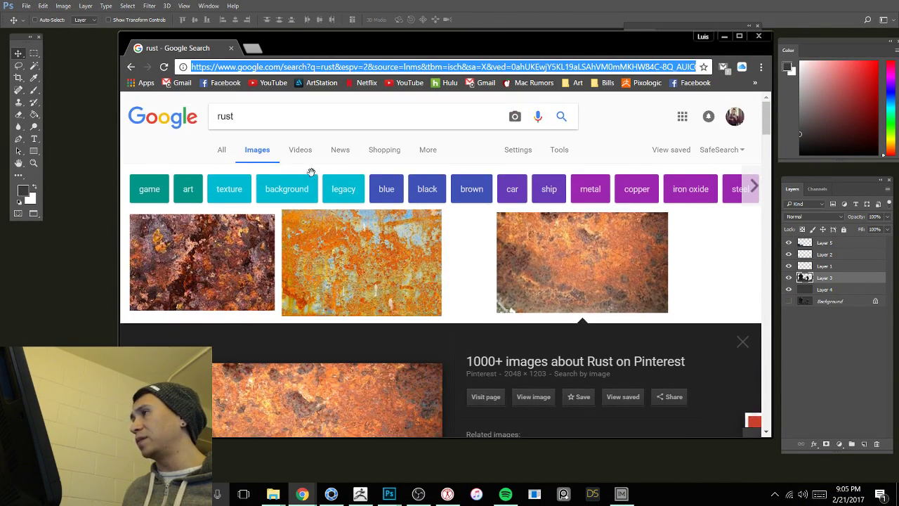
# Step: Search Google Images for "new zealand mountains" and browse the results for background reference
pyautogui.doubleClick(311, 123)
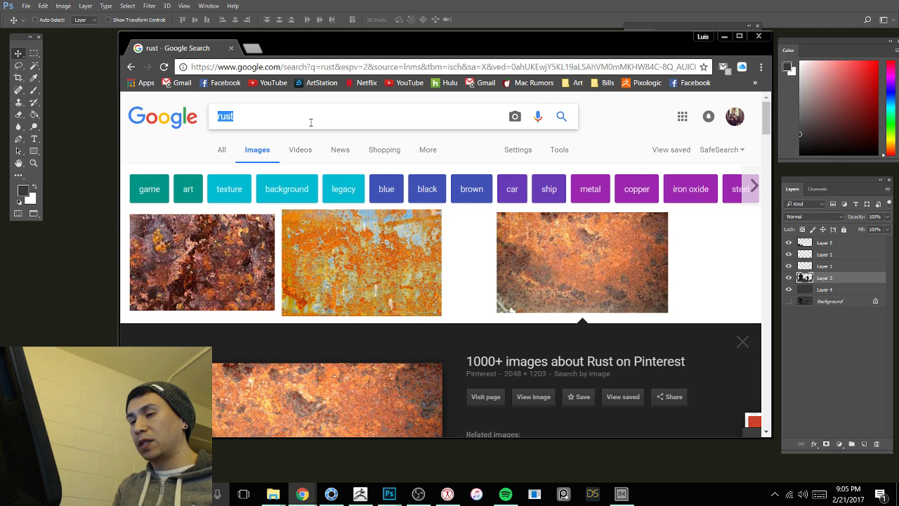
pyautogui.write('new')
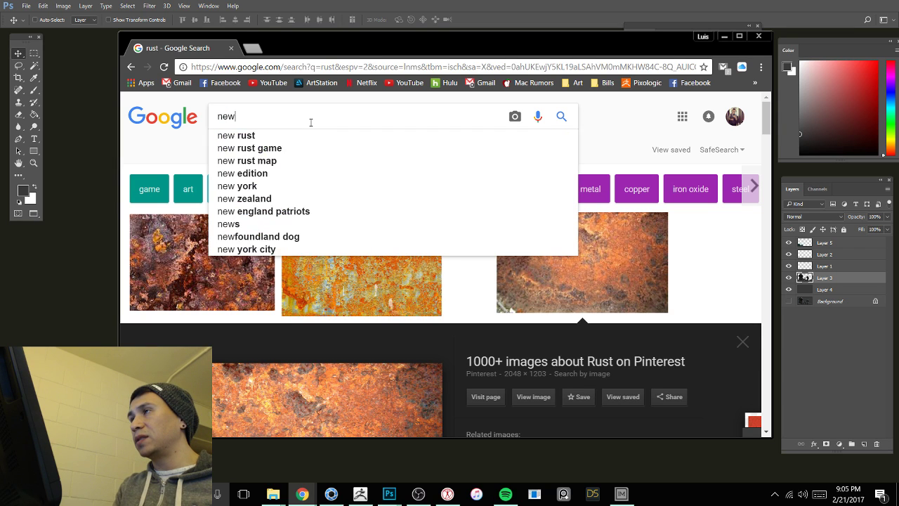
pyautogui.write(' zealand ')
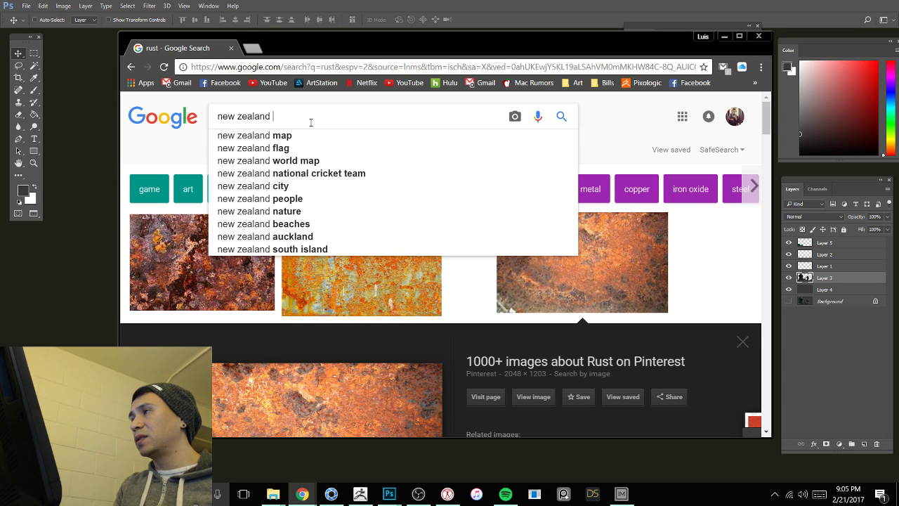
pyautogui.write('mountains')
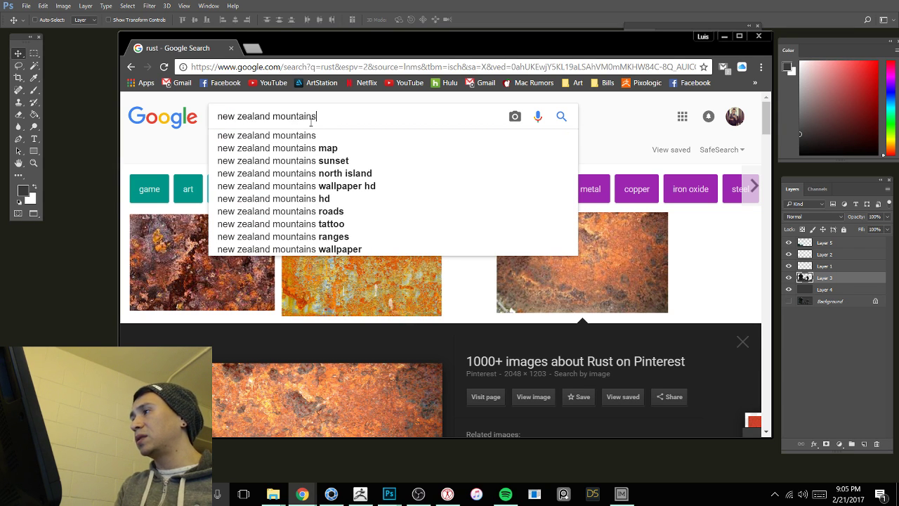
pyautogui.press('Return')
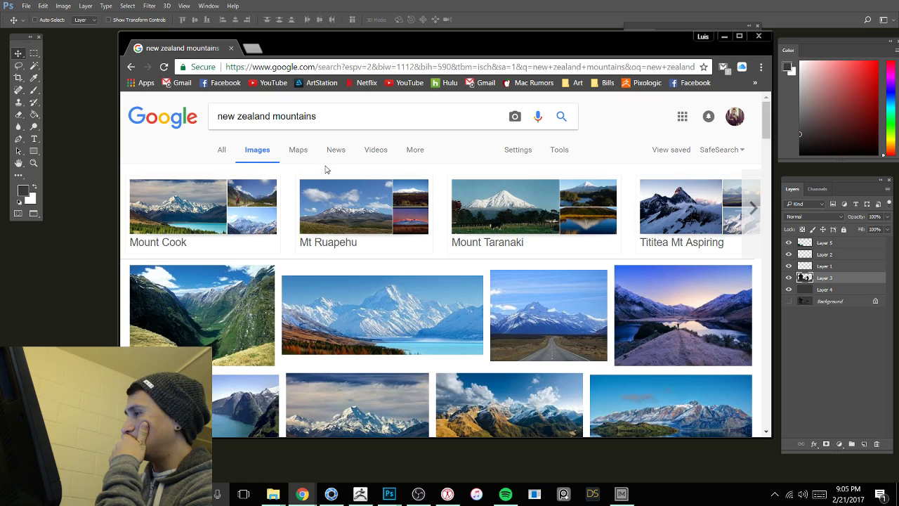
pyautogui.scroll(-3, 302, 197)
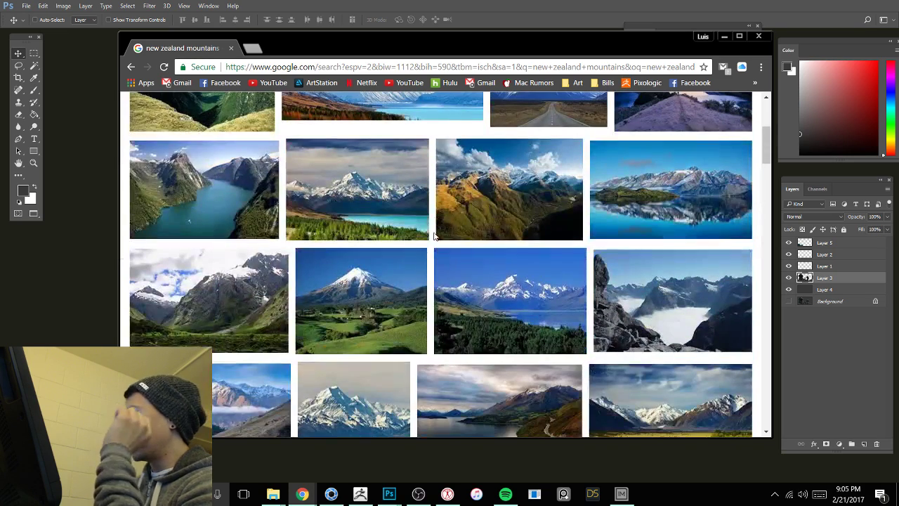
pyautogui.scroll(3, 304, 190)
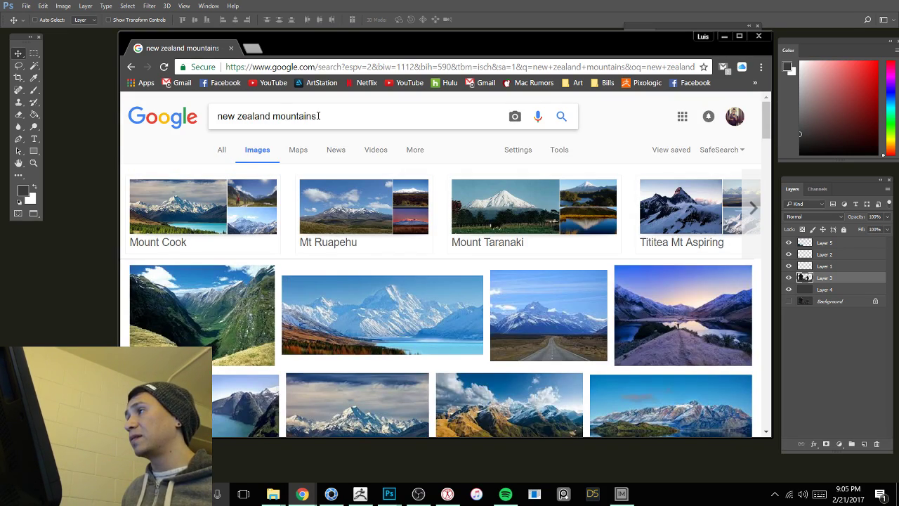
# Step: Replace the Google Images query with "iceland", and refine the search to "iceland mountains"
pyautogui.moveTo(319, 116); pyautogui.dragTo(151, 120)
pyautogui.write('ice')
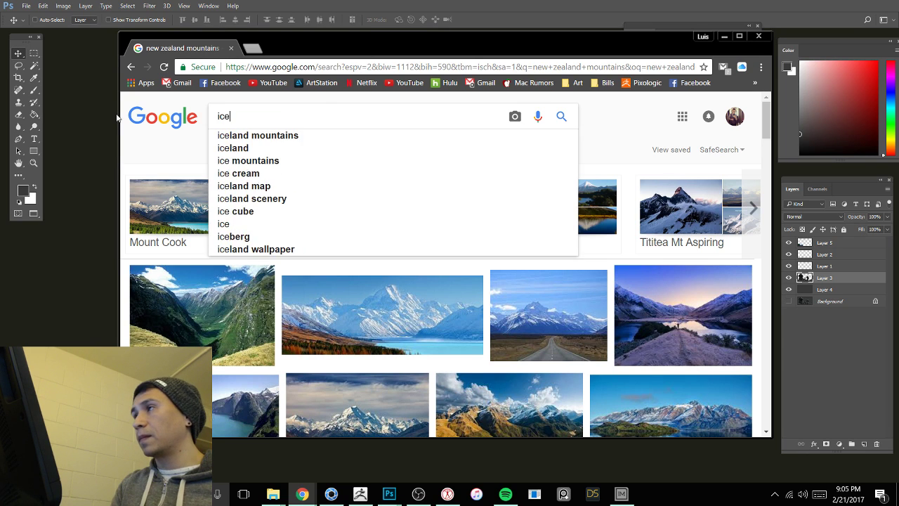
pyautogui.write('land')
pyautogui.press('Return')
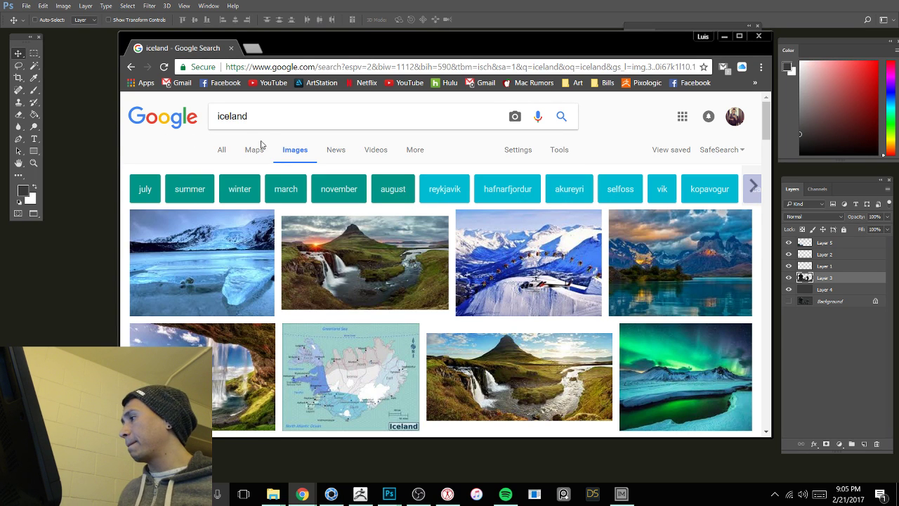
pyautogui.click(264, 115)
pyautogui.write('mountains')
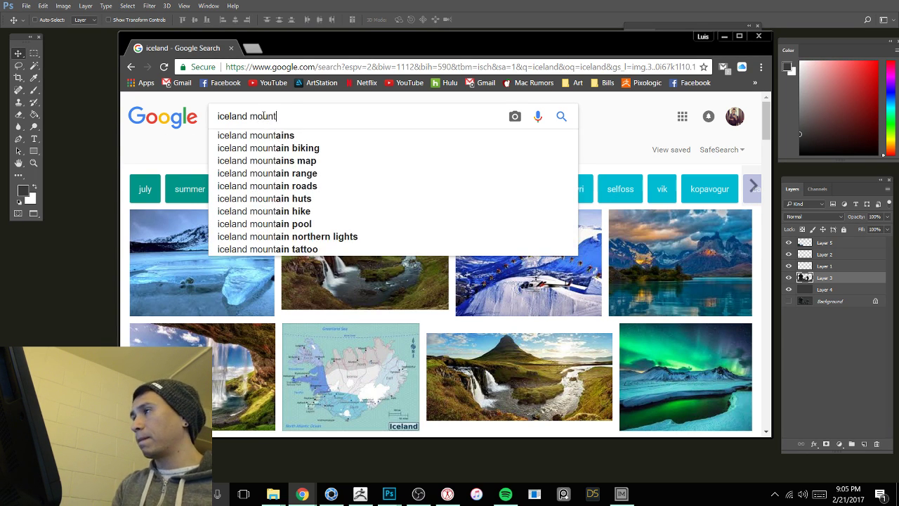
pyautogui.press('Return')
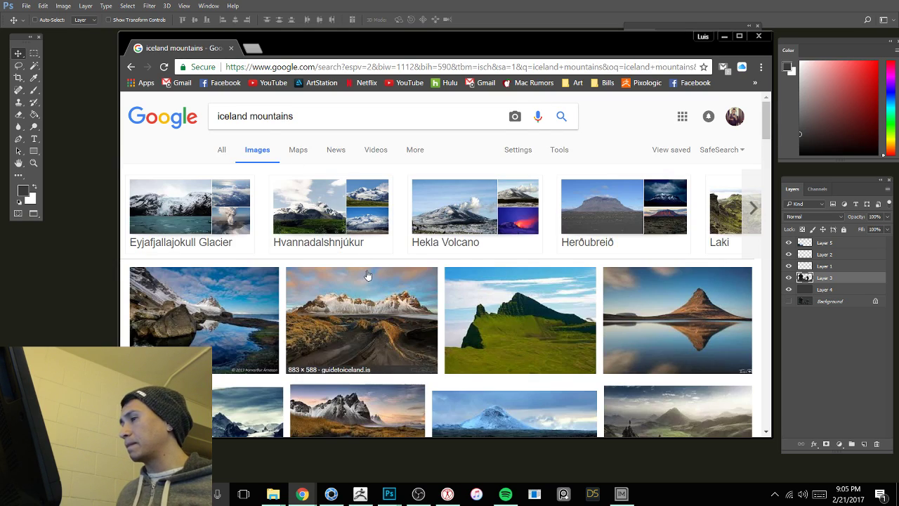
# Step: Browse the Iceland mountain image results for terrain shapes, lighting and mood usable as background reference
pyautogui.scroll(-3, 379, 288)
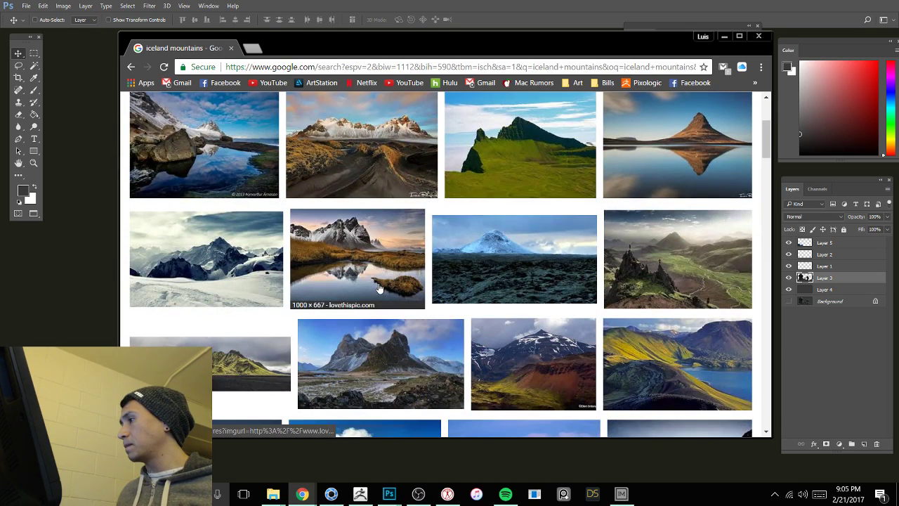
pyautogui.scroll(-5, 378, 288)
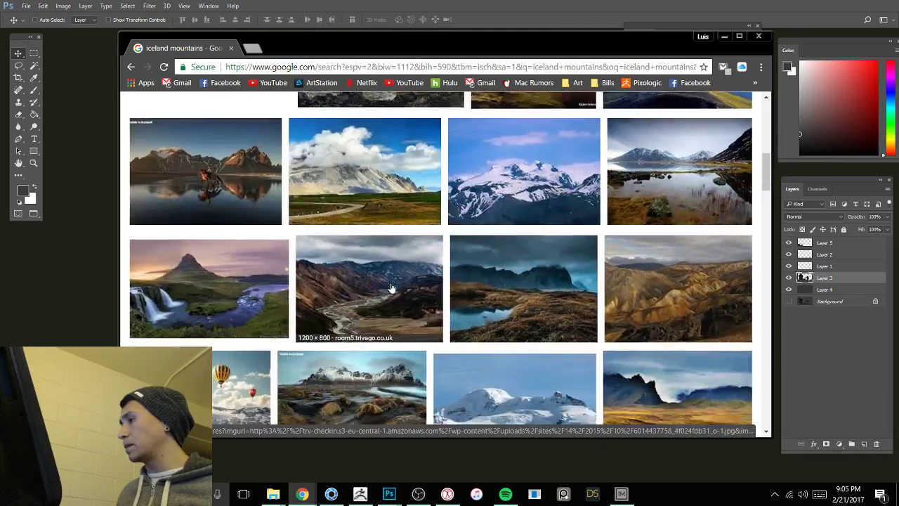
pyautogui.scroll(-10, 393, 289)
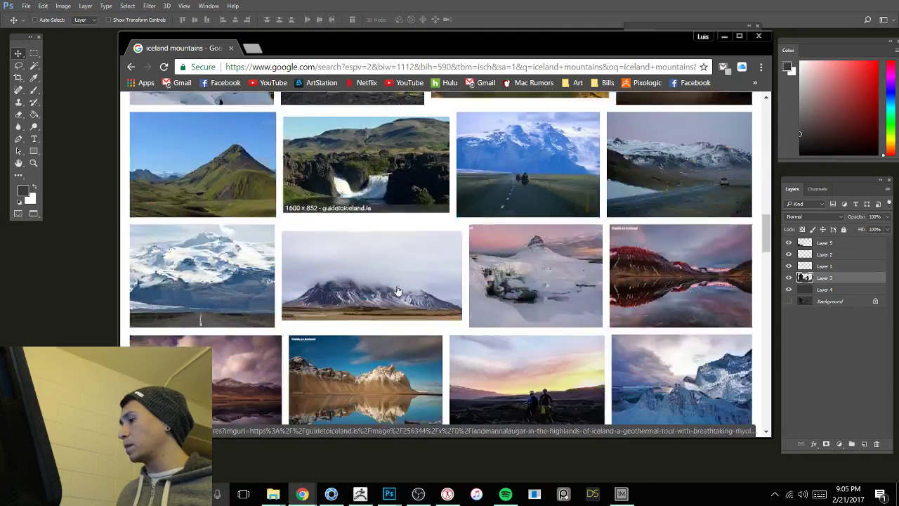
pyautogui.scroll(-3, 398, 293)
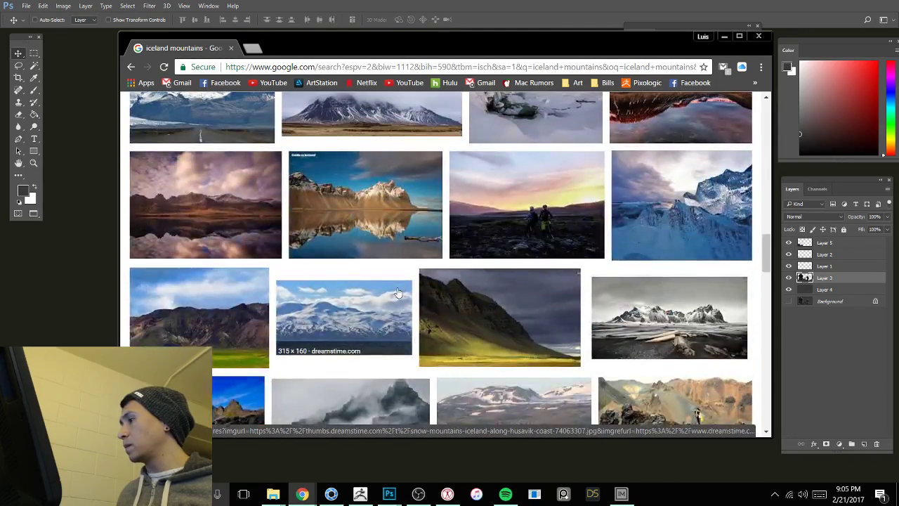
pyautogui.scroll(-3, 397, 293)
pyautogui.scroll(-3, 397, 292)
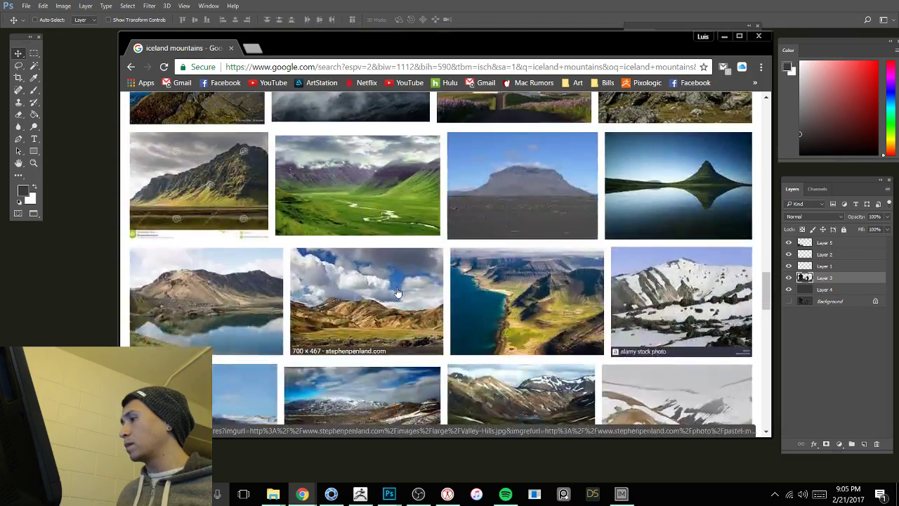
pyautogui.scroll(-3, 398, 293)
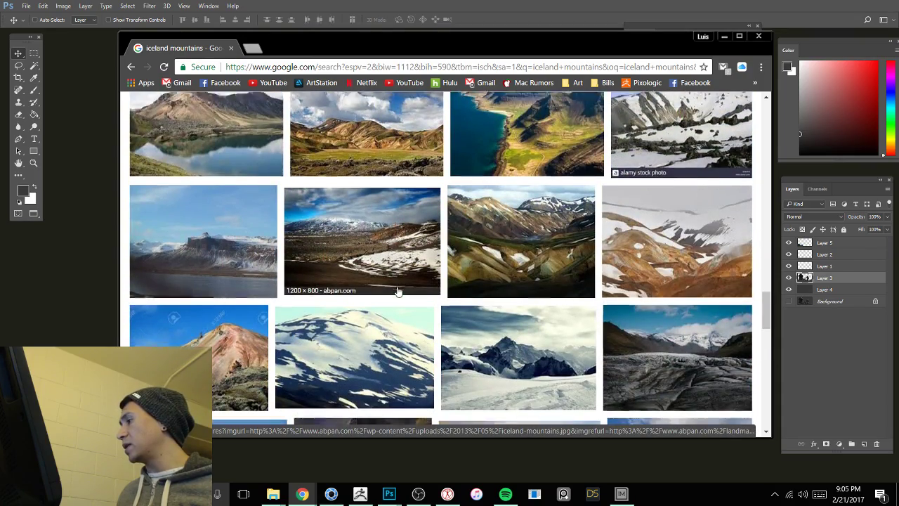
pyautogui.scroll(-3, 397, 293)
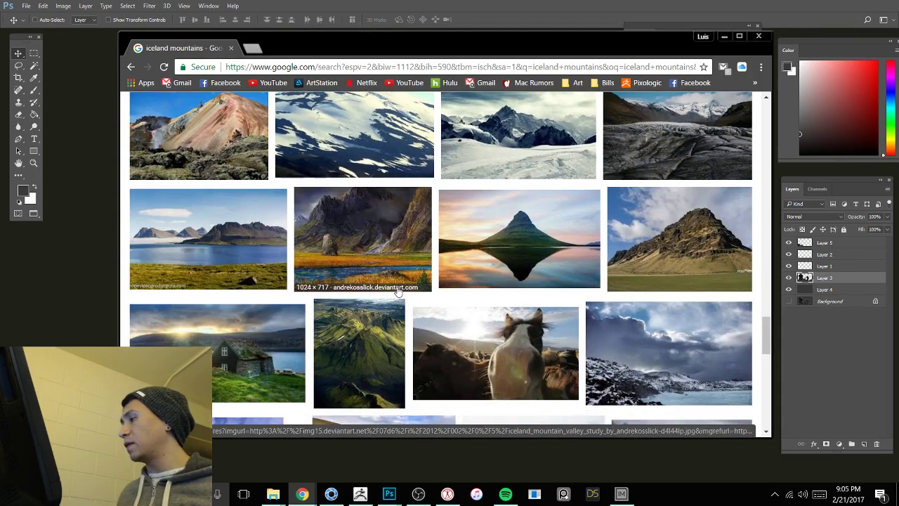
pyautogui.scroll(-3, 397, 293)
pyautogui.scroll(-6, 397, 290)
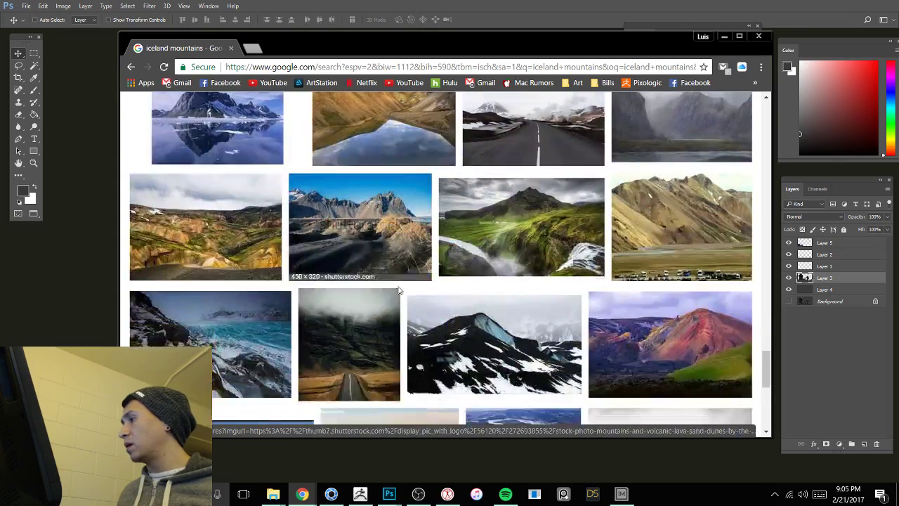
pyautogui.scroll(-1, 398, 290)
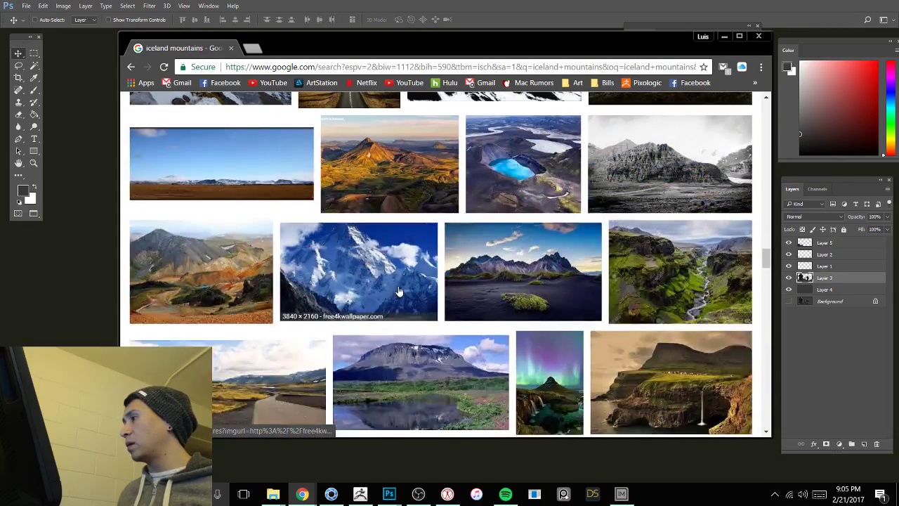
pyautogui.scroll(-4, 398, 290)
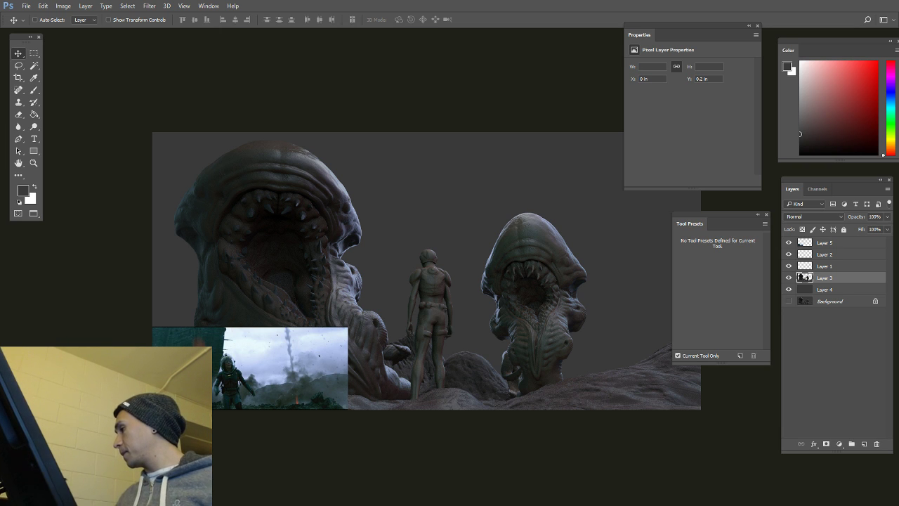
# Step: Return to Photoshop, select the Prometheus screencap layer and sample its pale blue sky colour for the Brush tool
pyautogui.click(839, 243)
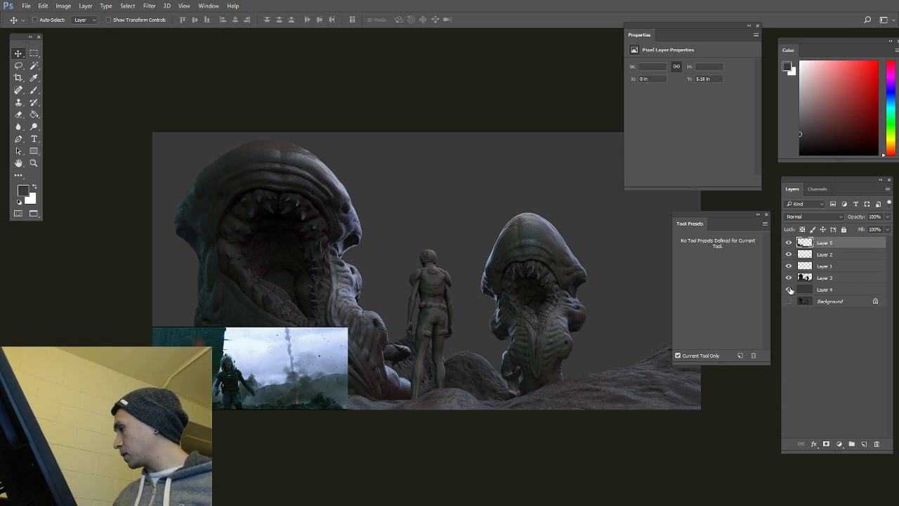
pyautogui.press('b')
pyautogui.keyDown('alt'); pyautogui.click(340, 359); pyautogui.keyUp('alt')
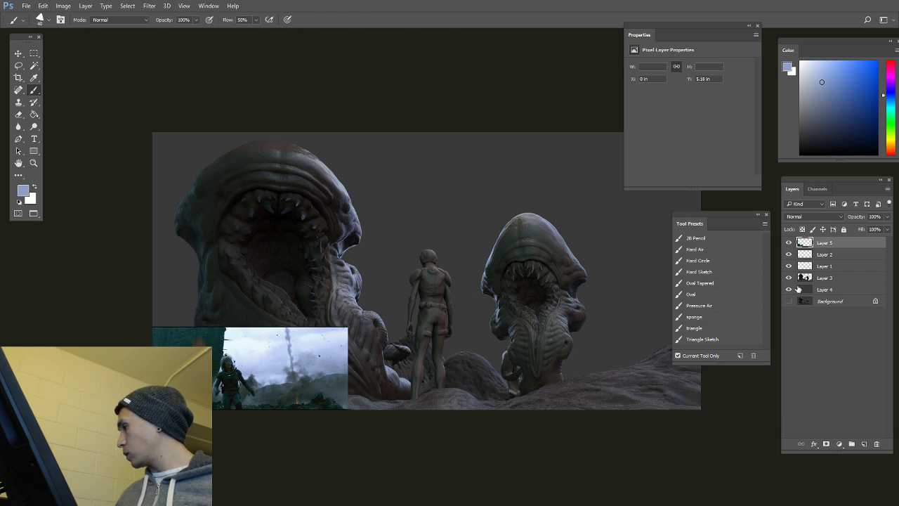
# Step: Hide the screencap layer, add a new layer directly above Layer 4 and choose the sponge brush preset
pyautogui.click(788, 242)
pyautogui.click(828, 255)
pyautogui.click(828, 290)
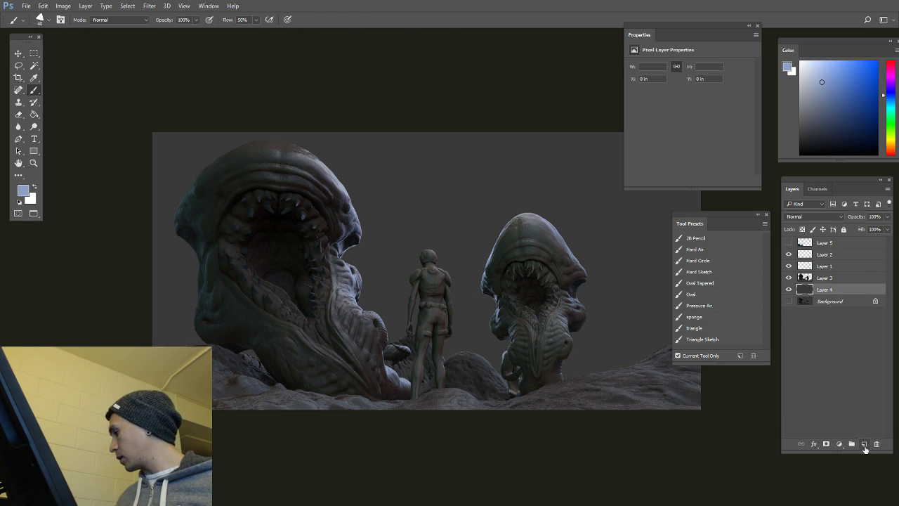
pyautogui.click(865, 447)
pyautogui.click(724, 317)
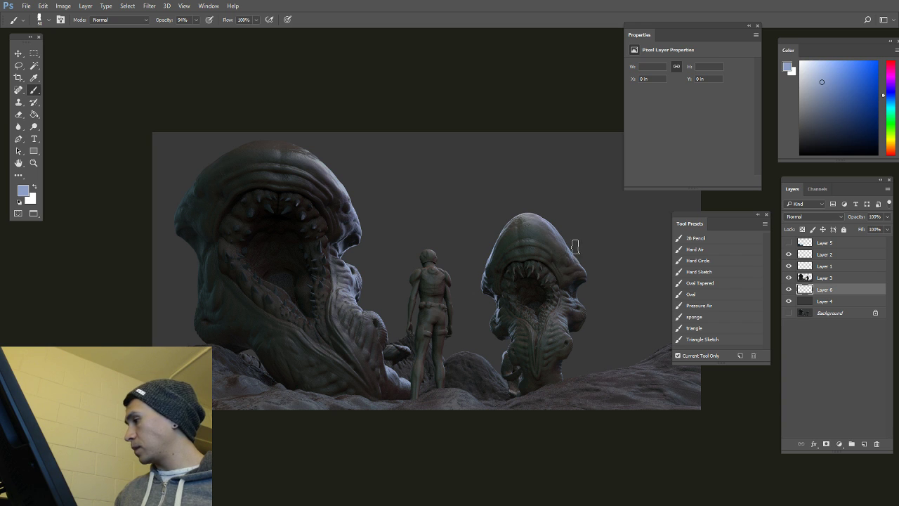
# Step: Enlarge the brush to 400 px and paint a rough blue-grey cloudy sky behind the creatures
pyautogui.press(']')
pyautogui.press(']')
pyautogui.press(']')
pyautogui.press(']')
pyautogui.press(']')
pyautogui.press(']')
pyautogui.press(']')
pyautogui.press(']')
pyautogui.press(']')
pyautogui.press(']')
pyautogui.press(']')
pyautogui.press(']')
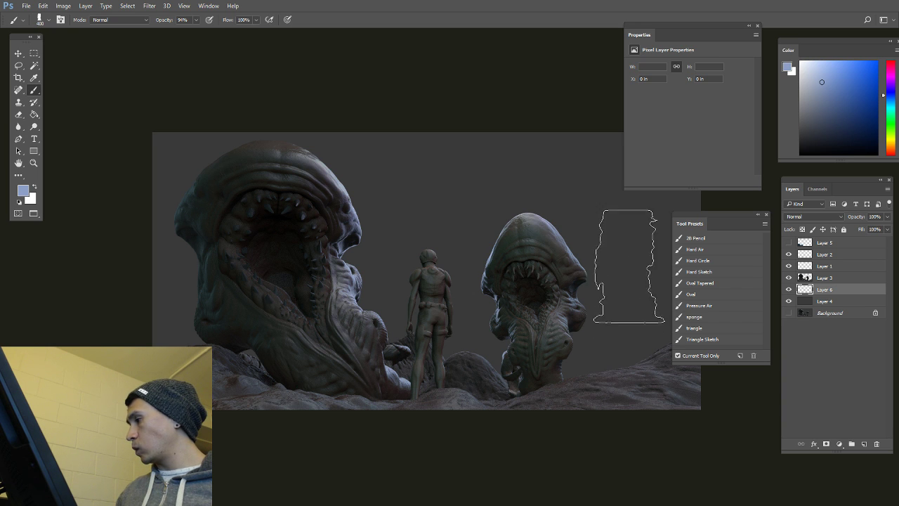
pyautogui.moveTo(628, 266)
pyautogui.mouseDown()
pyautogui.moveTo(551, 273)
pyautogui.moveTo(477, 236)
pyautogui.mouseUp()
pyautogui.moveTo(568, 267); pyautogui.dragTo(534, 263)
pyautogui.moveTo(625, 229)
pyautogui.mouseDown()
pyautogui.moveTo(476, 209)
pyautogui.moveTo(469, 145)
pyautogui.moveTo(351, 145)
pyautogui.moveTo(471, 215)
pyautogui.moveTo(235, 149)
pyautogui.mouseUp()
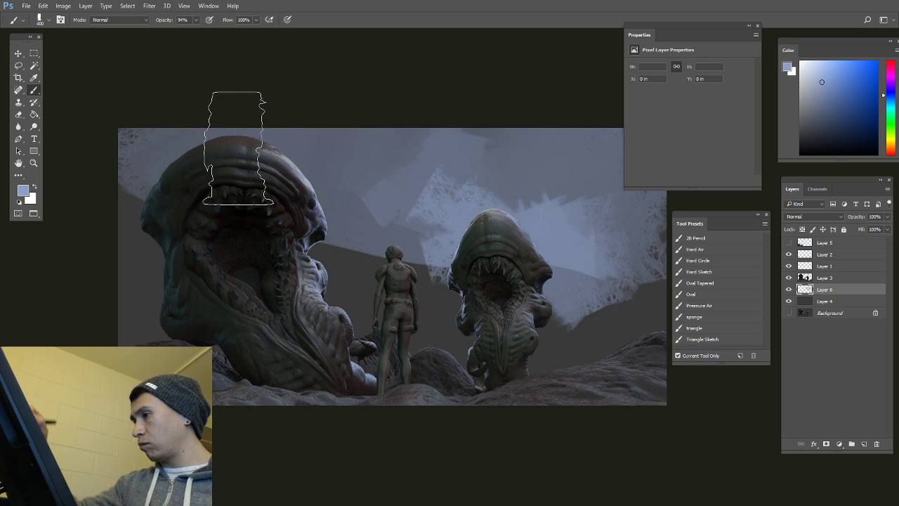
# Step: Reduce the brush to 125 px, sample near-black from the smaller worm's mouth and paint dark mountain shapes around it
pyautogui.press('[')
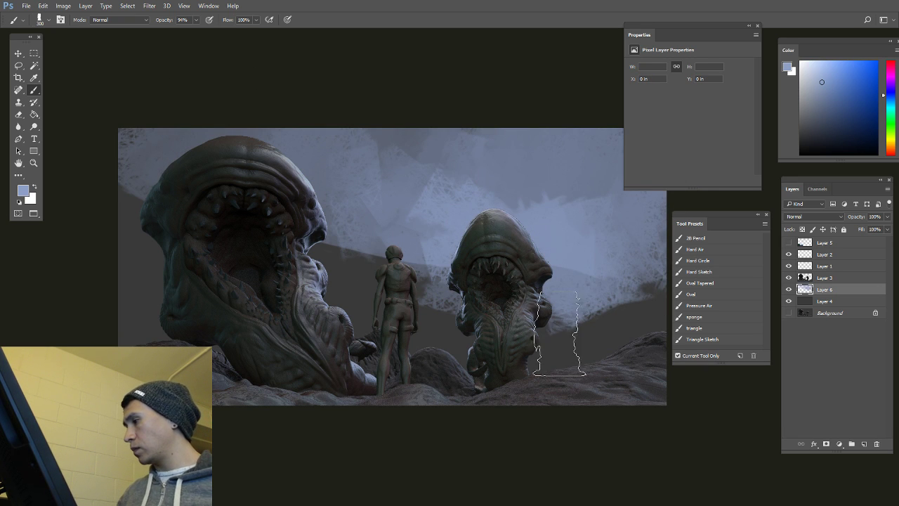
pyautogui.press('[')
pyautogui.press('[')
pyautogui.press('[')
pyautogui.press('[')
pyautogui.press('[')
pyautogui.press('[')
pyautogui.press('[')
pyautogui.press('[')
pyautogui.keyDown('alt'); pyautogui.click(502, 282); pyautogui.keyUp('alt')
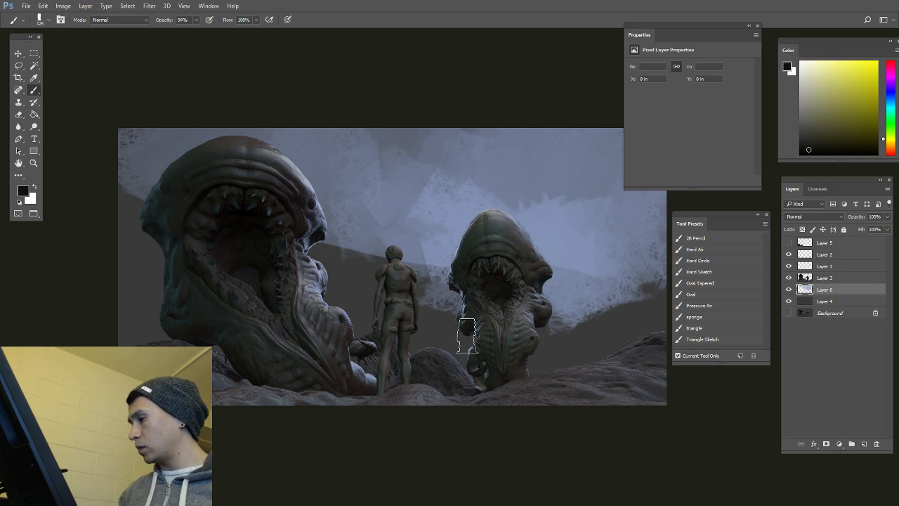
pyautogui.moveTo(467, 336)
pyautogui.mouseDown()
pyautogui.moveTo(567, 365)
pyautogui.moveTo(632, 335)
pyautogui.moveTo(460, 286)
pyautogui.mouseUp()
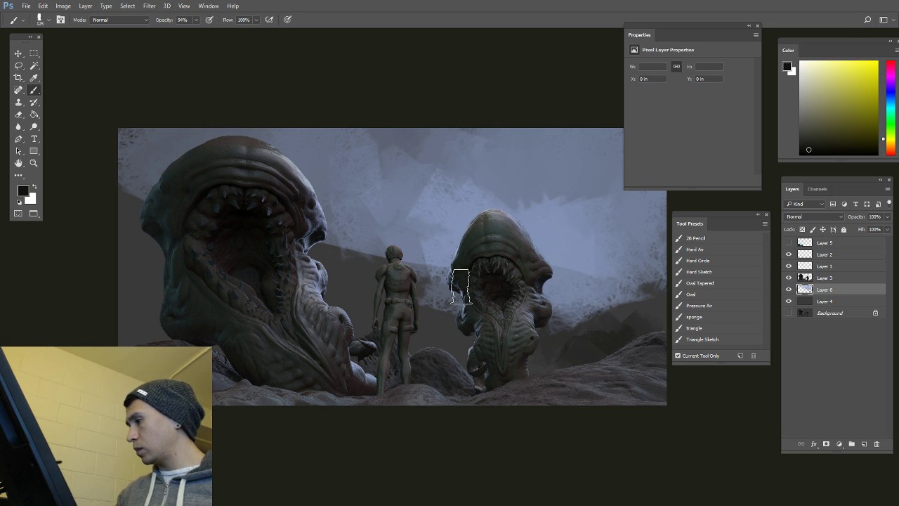
# Step: Extend the dark mountain ridges across the background behind the figure and both worms, using brush sizes between 150 and 175 px
pyautogui.press(']')
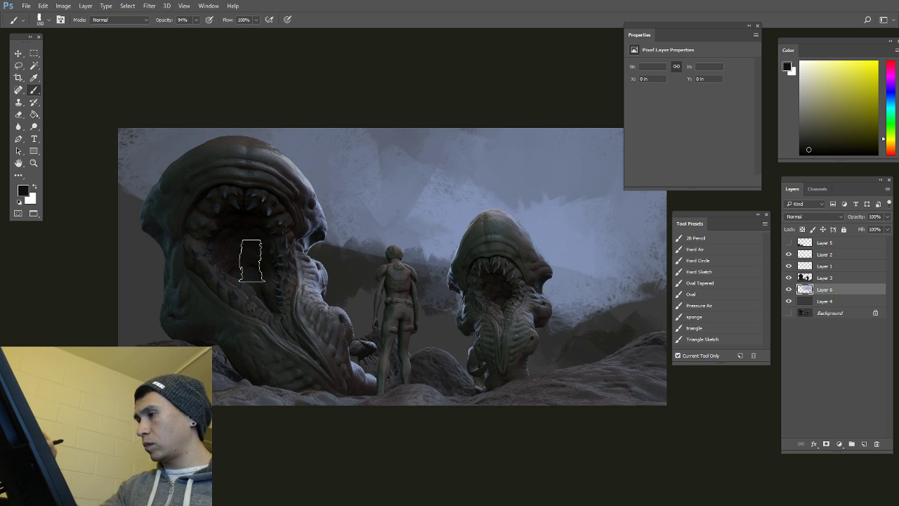
pyautogui.press(']')
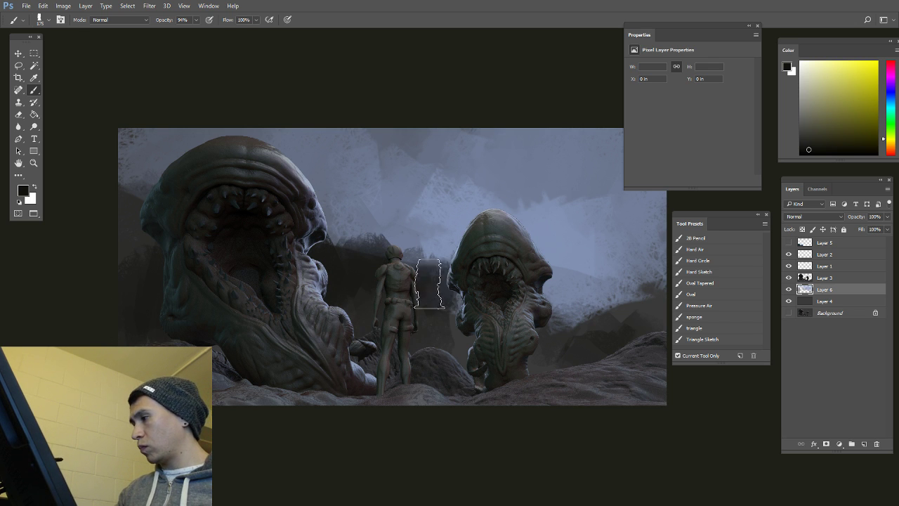
pyautogui.press('[')
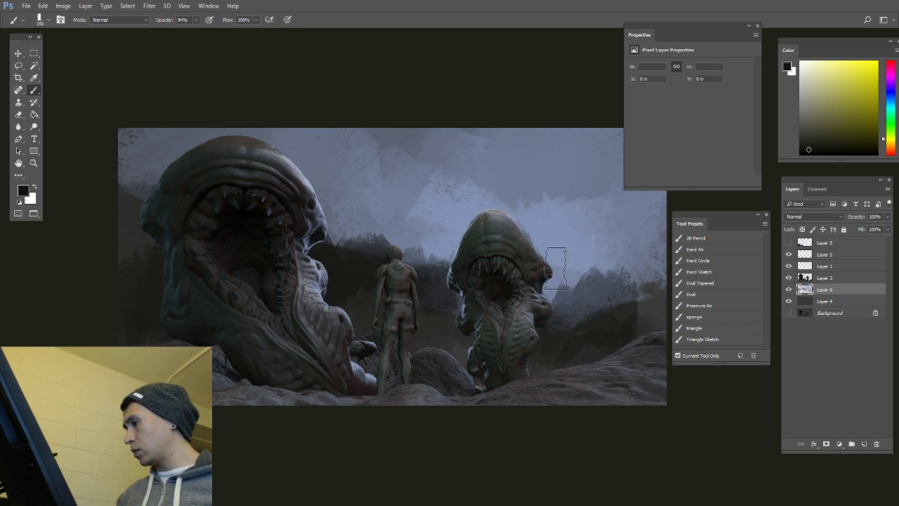
# Step: Sample the blue sky colour, choose the Pressure Air brush preset and add a new layer above the painted background
pyautogui.keyDown('alt'); pyautogui.click(558, 268); pyautogui.keyUp('alt')
pyautogui.click(711, 306)
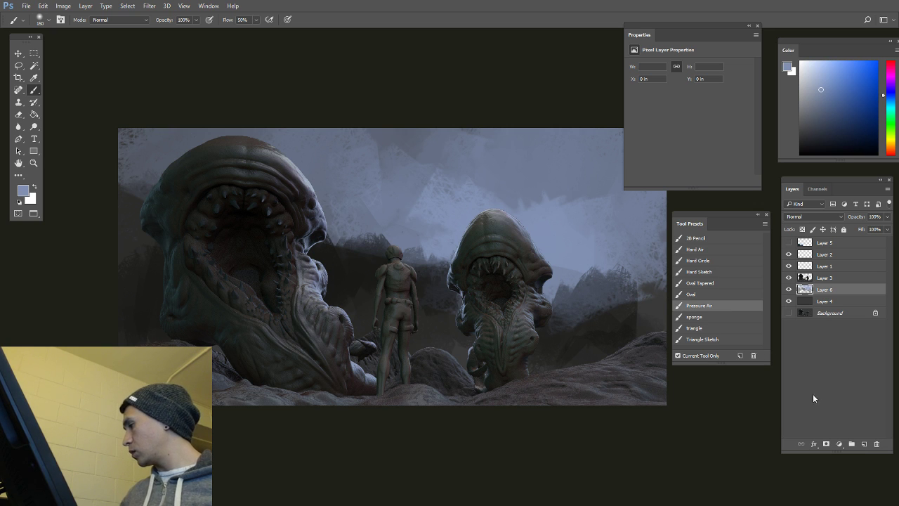
pyautogui.click(864, 444)
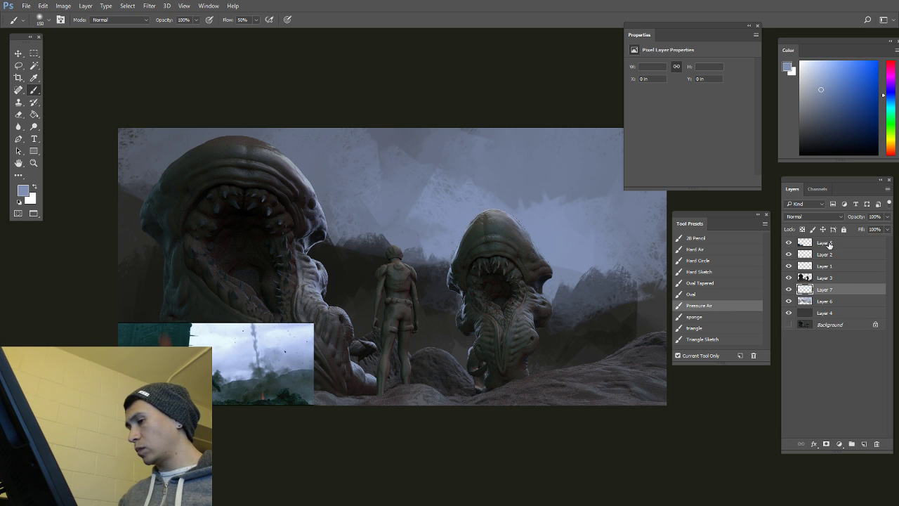
# Step: Enlarge the soft brush to 500 and up to 1000 px, and paint light mist over the lower mountains behind the creatures
pyautogui.press(']')
pyautogui.press(']')
pyautogui.press(']')
pyautogui.press(']')
pyautogui.press(']')
pyautogui.press(']')
pyautogui.moveTo(625, 326); pyautogui.dragTo(572, 331)
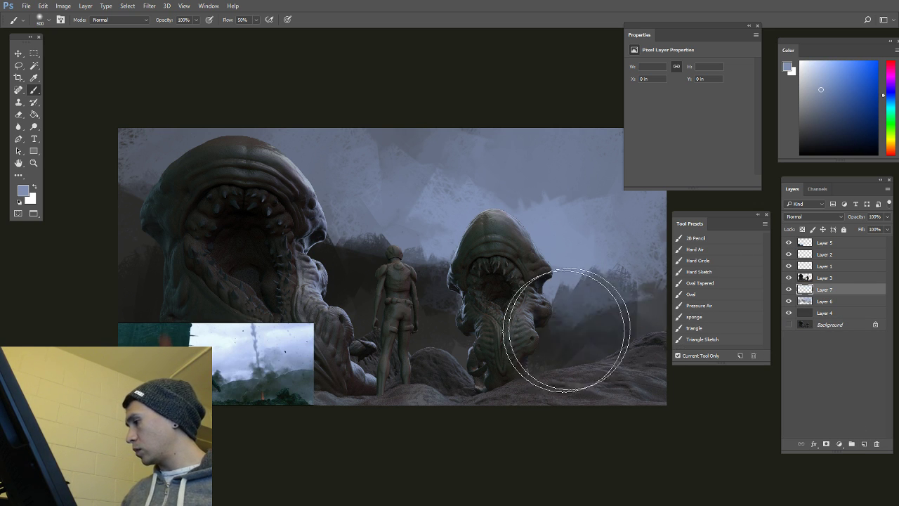
pyautogui.press(']')
pyautogui.press(']')
pyautogui.press(']')
pyautogui.press(']')
pyautogui.press(']')
pyautogui.moveTo(519, 349); pyautogui.dragTo(450, 353)
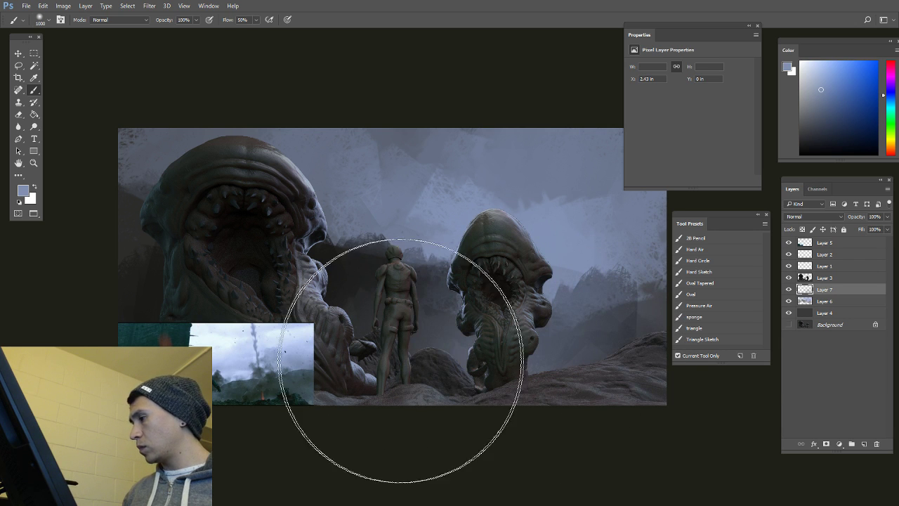
# Step: Undo the last mist strokes, sample a darker blue-grey from the mountains and repaint the haze across the ground with a 1200 px brush
pyautogui.press(']')
pyautogui.hotkey('ctrl', 'alt', 'z')
pyautogui.hotkey('ctrl', 'alt', 'z')
pyautogui.hotkey('ctrl', 'alt', 'z')
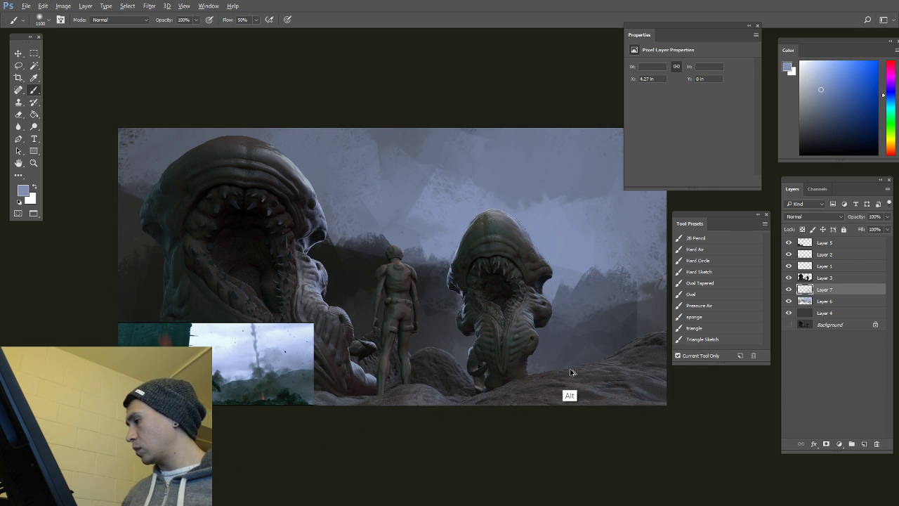
pyautogui.keyDown('alt'); pyautogui.click(596, 305); pyautogui.keyUp('alt')
pyautogui.press(']')
pyautogui.moveTo(586, 341)
pyautogui.mouseDown()
pyautogui.moveTo(566, 372)
pyautogui.moveTo(396, 381)
pyautogui.moveTo(267, 375)
pyautogui.moveTo(186, 389)
pyautogui.mouseUp()
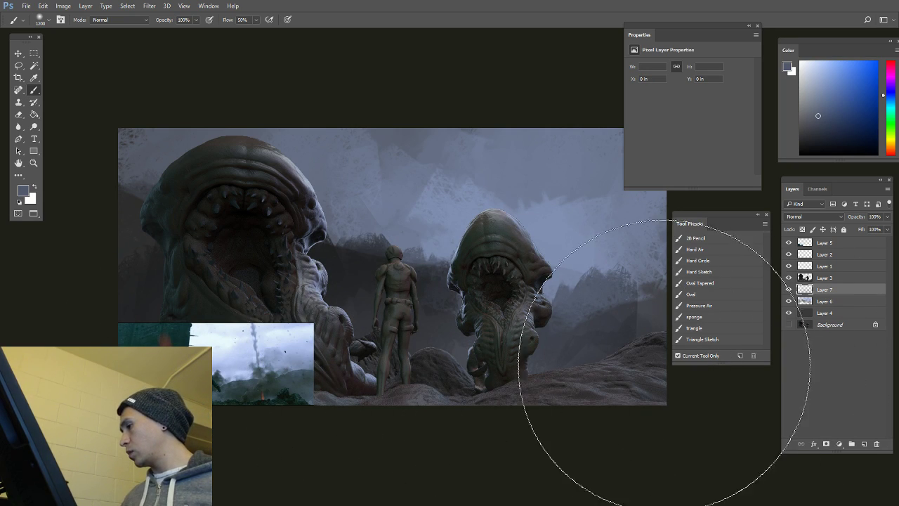
# Step: Duplicate the cut-out creature layer, Layer 3, and hide the original
pyautogui.click(829, 280)
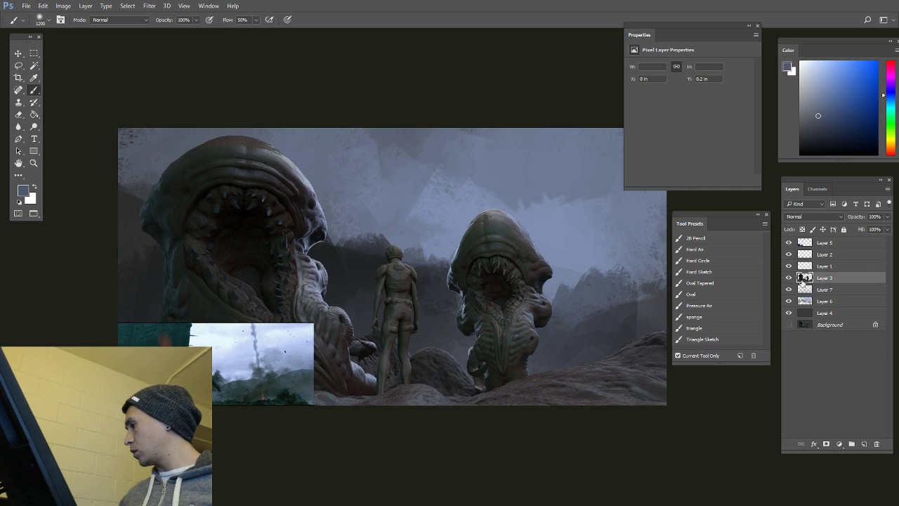
pyautogui.moveTo(829, 279); pyautogui.dragTo(864, 444)
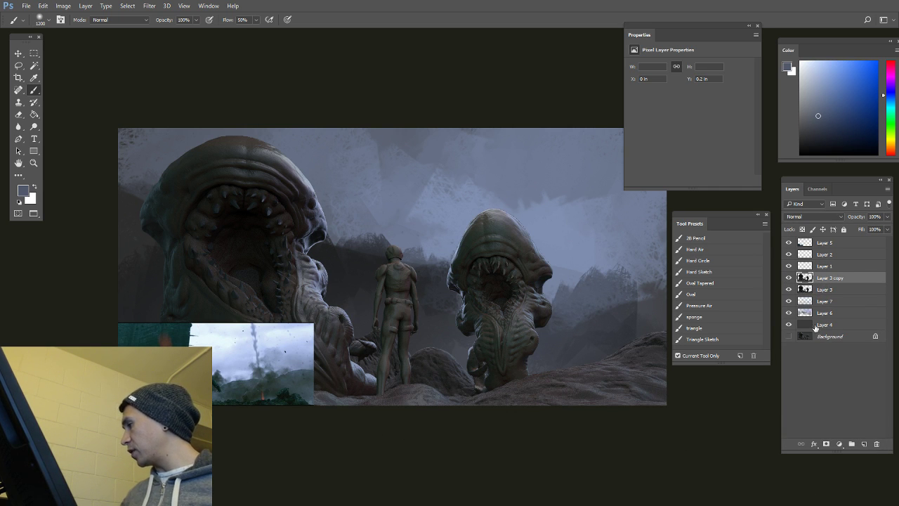
pyautogui.click(788, 291)
# Step: Apply the Dry Brush filter to Layer 3 copy with brush size 0, brush detail 7 and texture 1, comparing it with Cutout
pyautogui.click(208, 5)
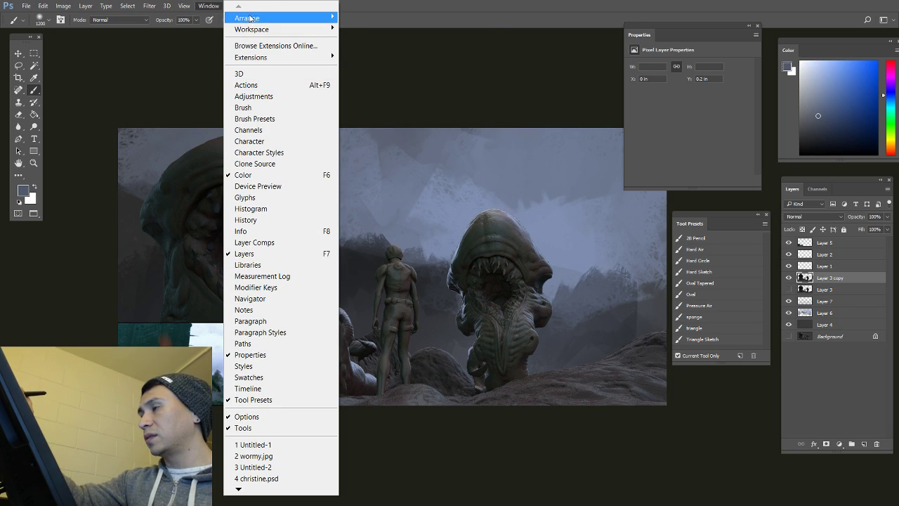
pyautogui.moveTo(250, 17)
pyautogui.moveTo(151, 6)
pyautogui.click(173, 51)
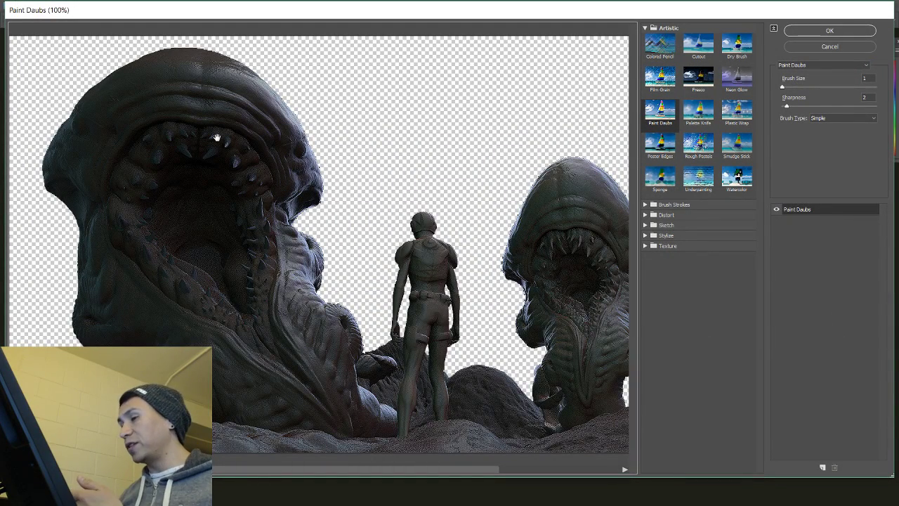
pyautogui.click(736, 45)
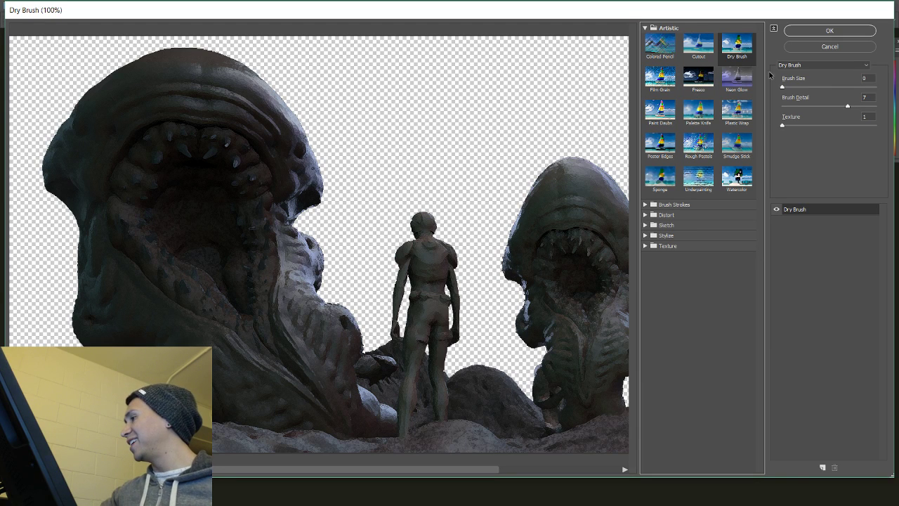
pyautogui.click(698, 45)
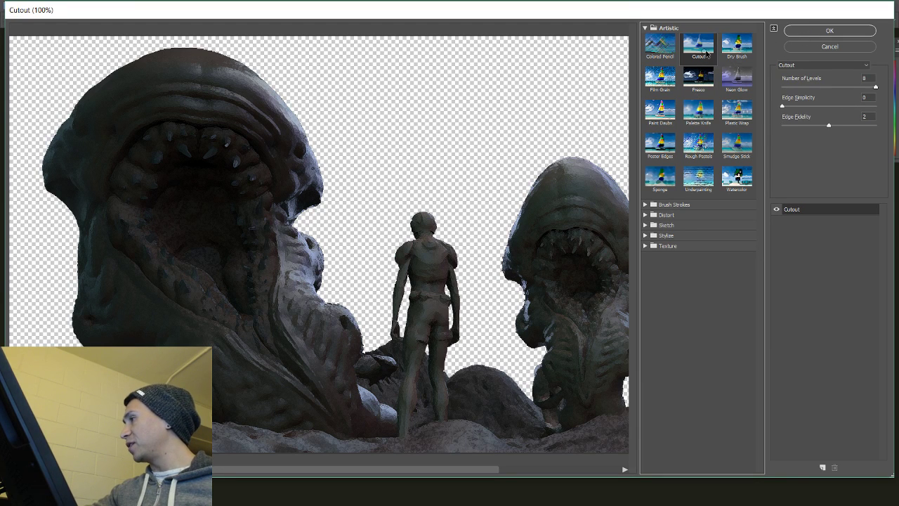
pyautogui.click(735, 49)
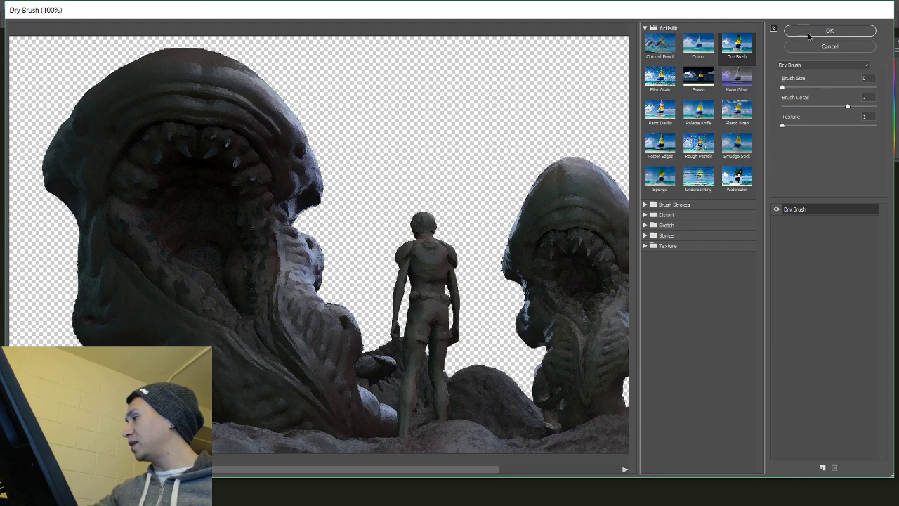
pyautogui.click(829, 31)
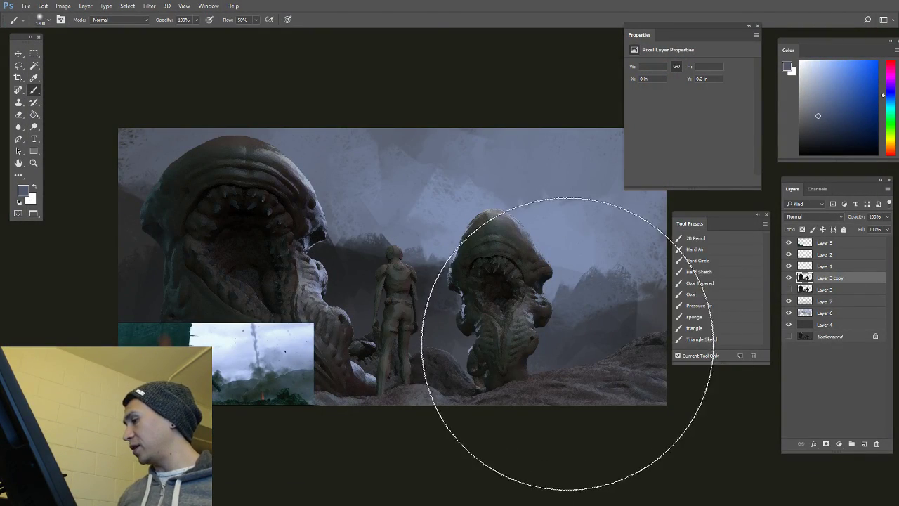
# Step: Choose the triangle brush preset, sample a near-black colour from the smaller creature and add a new layer above Layer 6
pyautogui.press('v')
pyautogui.keyDown('alt'); pyautogui.scroll(2, 542, 359); pyautogui.keyUp('alt')
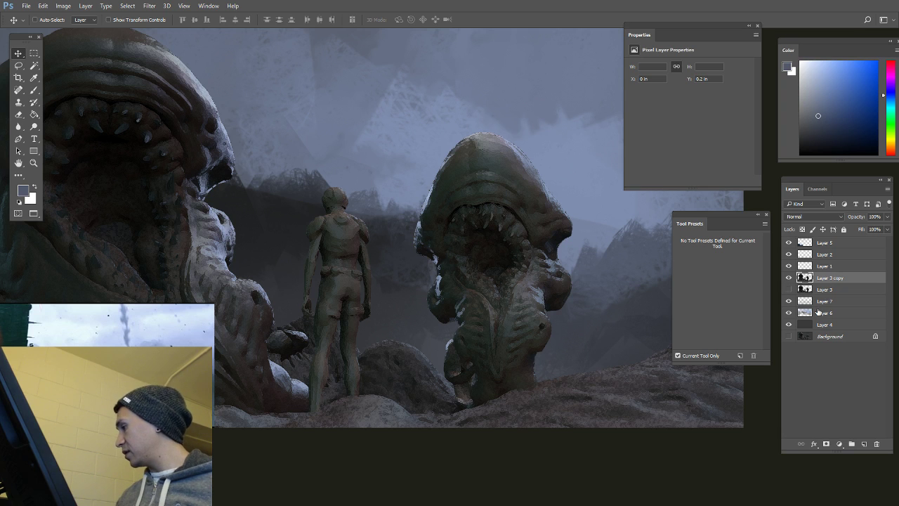
pyautogui.click(818, 312)
pyautogui.press('b')
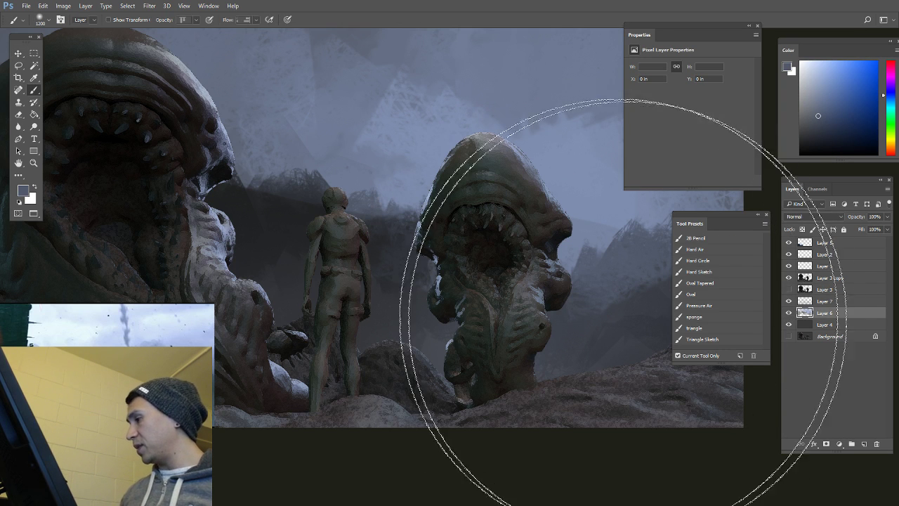
pyautogui.click(695, 329)
pyautogui.moveTo(552, 342); pyautogui.dragTo(515, 332)
pyautogui.keyDown('alt'); pyautogui.click(460, 234); pyautogui.keyUp('alt')
pyautogui.keyDown('ctrl'); pyautogui.keyDown('alt'); pyautogui.moveTo(572, 308); pyautogui.dragTo(579, 336); pyautogui.keyUp('alt'); pyautogui.keyUp('ctrl')
pyautogui.click(864, 443)
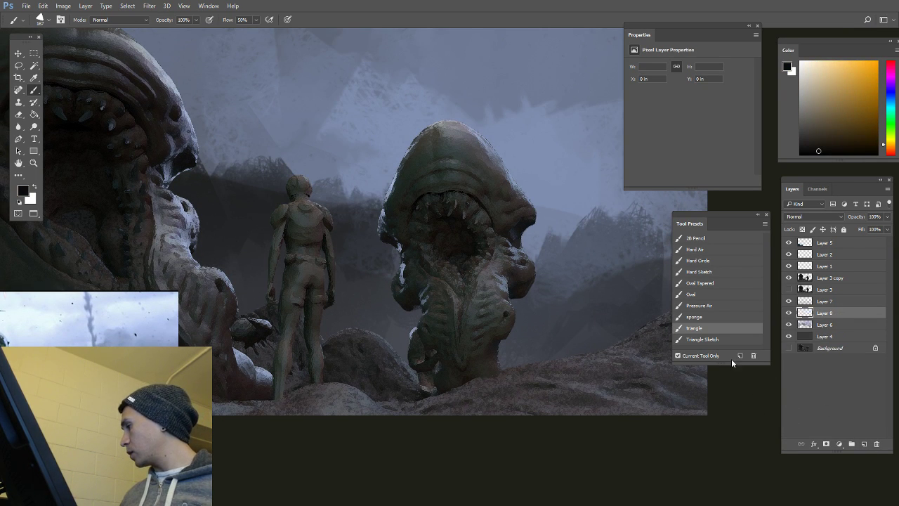
# Step: Reduce the triangle brush to 15 px and sketch thin curved arches behind the smaller creature, undoing the stray stroke
pyautogui.press('[')
pyautogui.press('[')
pyautogui.press('[')
pyautogui.press('[')
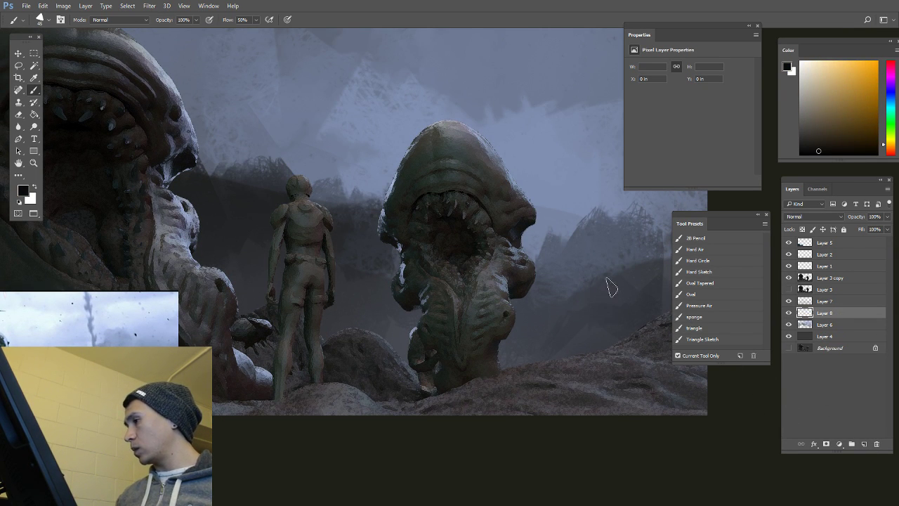
pyautogui.moveTo(608, 272); pyautogui.dragTo(539, 287)
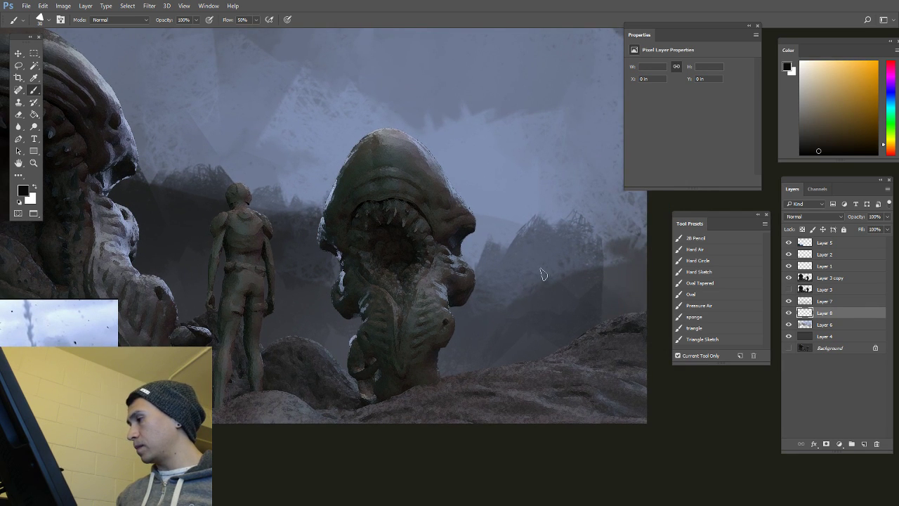
pyautogui.moveTo(541, 244)
pyautogui.mouseDown()
pyautogui.moveTo(516, 275)
pyautogui.moveTo(644, 216)
pyautogui.moveTo(517, 300)
pyautogui.mouseUp()
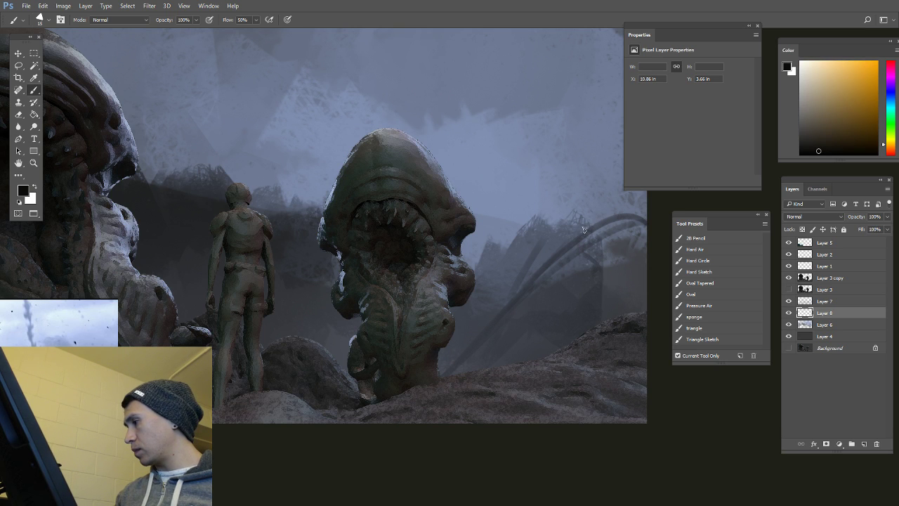
pyautogui.hotkey('ctrl', 'z')
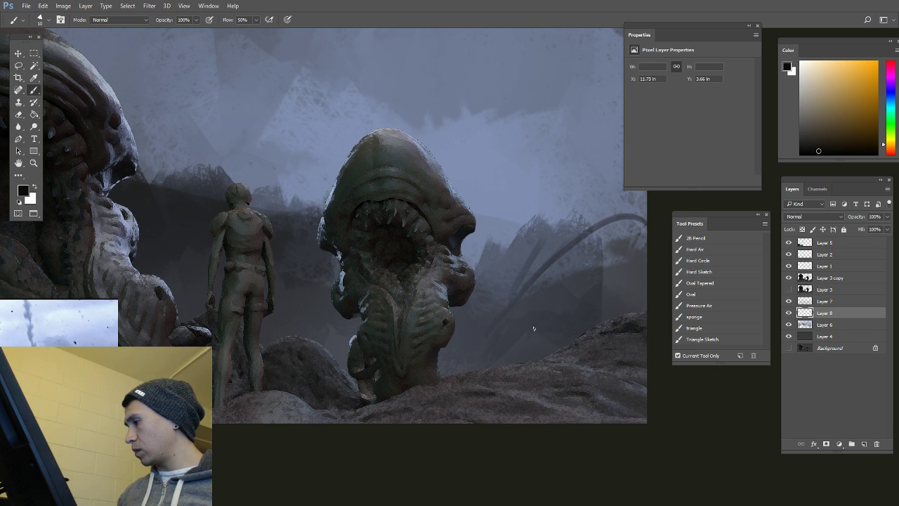
# Step: Add more parallel arches and cross strokes to the distant structure, then resample the creature's dark tone and thicken it at 25 px
pyautogui.moveTo(581, 279); pyautogui.dragTo(646, 251)
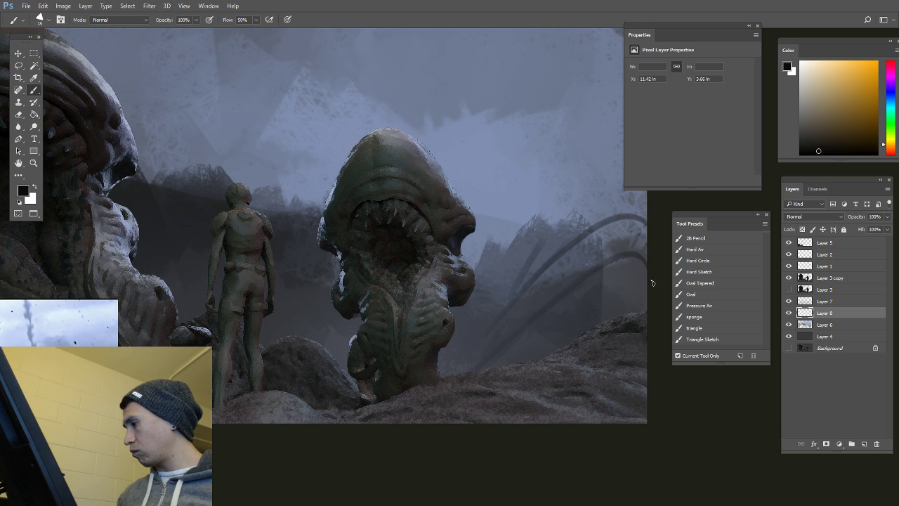
pyautogui.moveTo(456, 374); pyautogui.dragTo(574, 284)
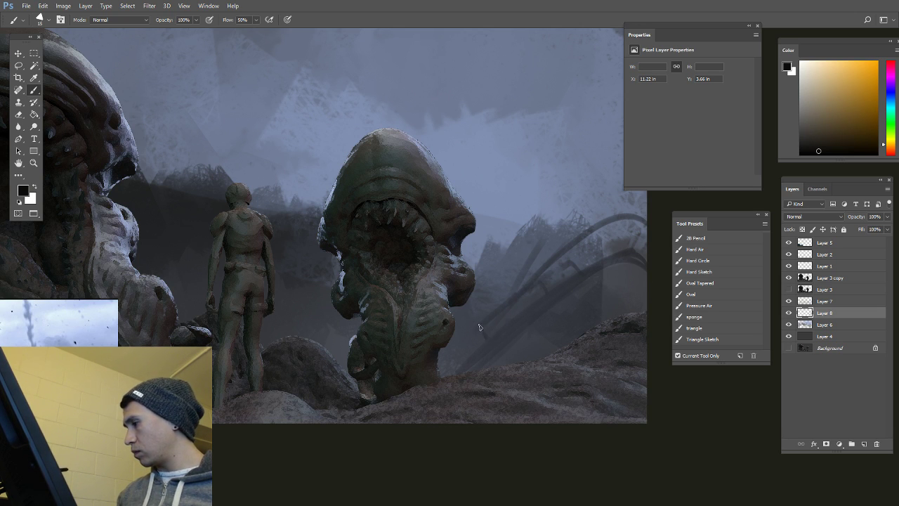
pyautogui.moveTo(541, 272); pyautogui.dragTo(577, 268)
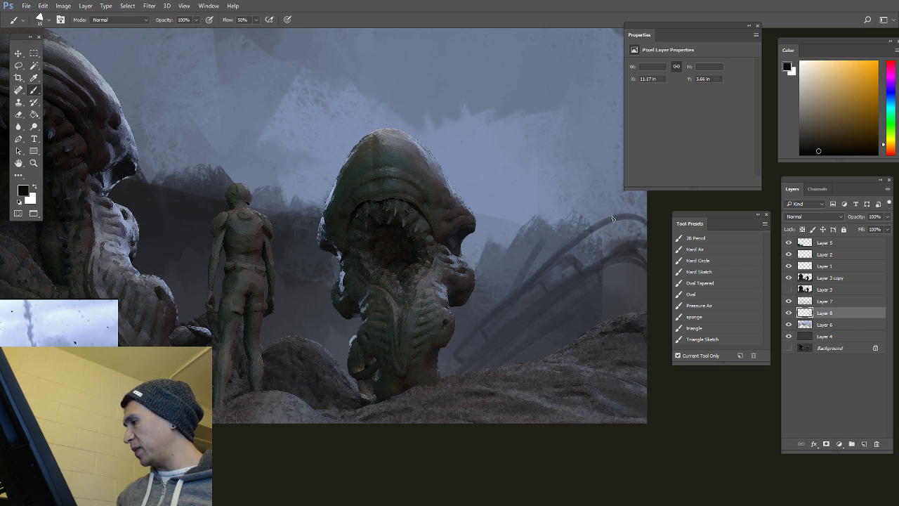
pyautogui.keyDown('alt'); pyautogui.click(613, 295); pyautogui.keyUp('alt')
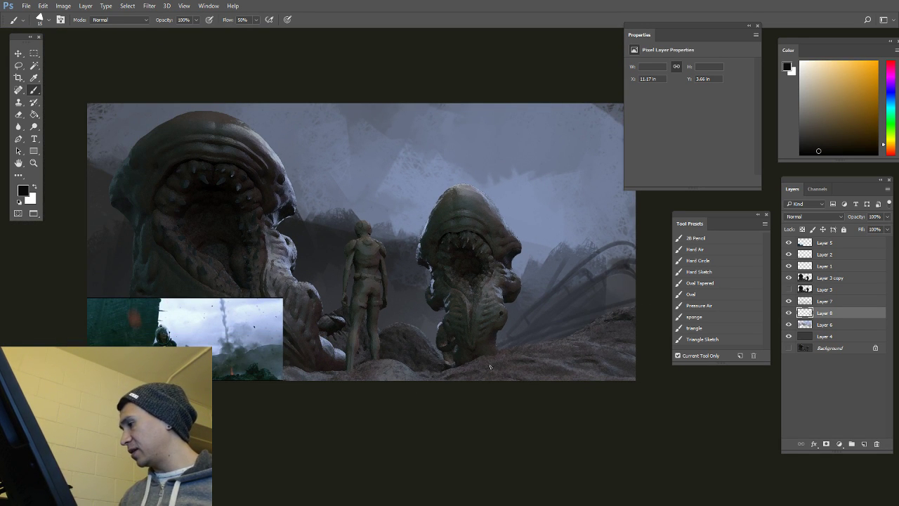
pyautogui.keyDown('alt'); pyautogui.click(464, 292); pyautogui.keyUp('alt')
pyautogui.press(']')
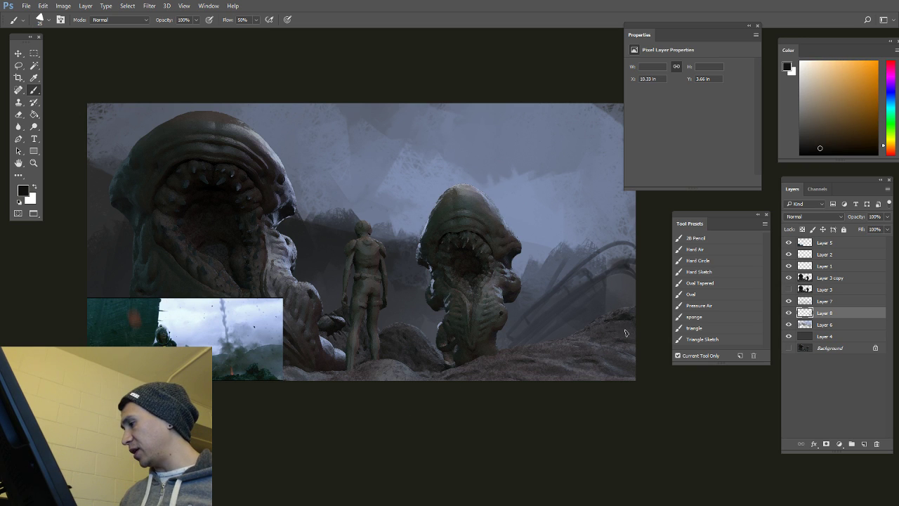
# Step: Hide the arch sketch on Layer 8 and add a new layer above Layer 5
pyautogui.click(829, 244)
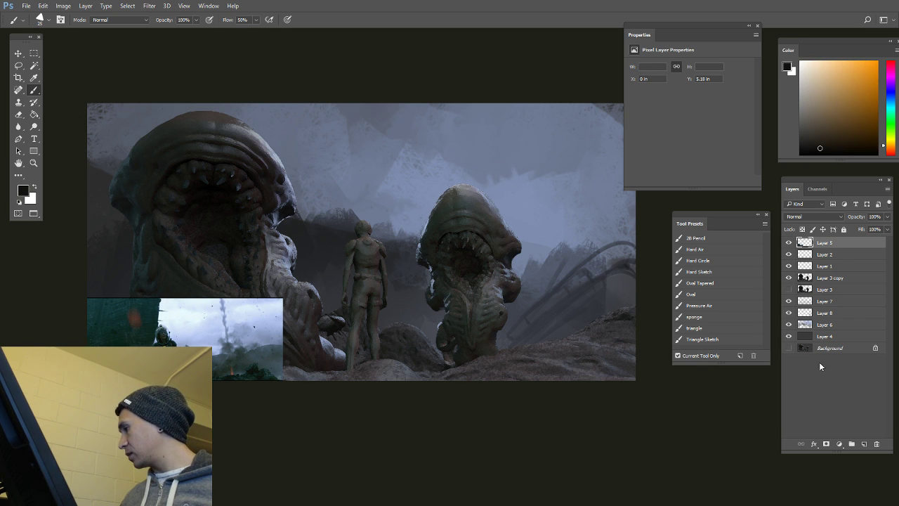
pyautogui.click(787, 313)
pyautogui.click(864, 445)
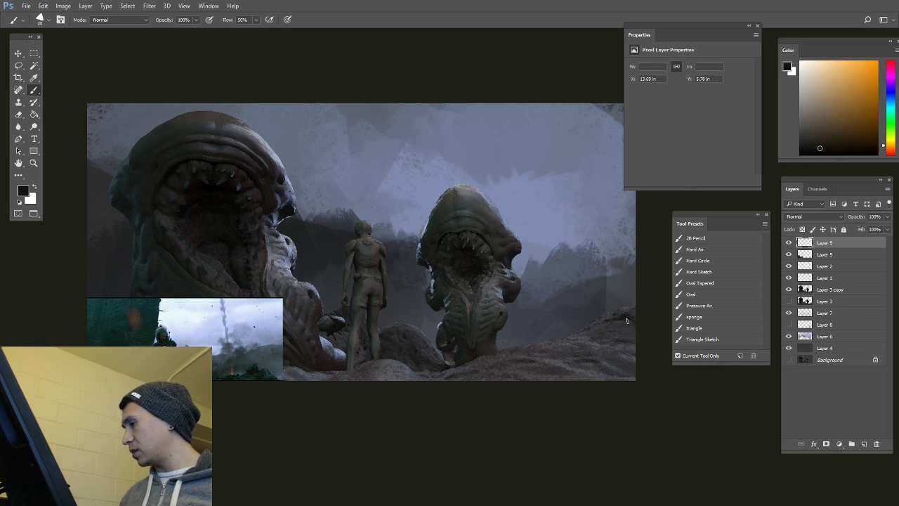
pyautogui.moveTo(627, 321)
pyautogui.mouseDown()
pyautogui.moveTo(430, 393)
pyautogui.moveTo(634, 316)
pyautogui.moveTo(448, 381)
pyautogui.mouseUp()
pyautogui.hotkey('ctrl', 'alt', 'z')
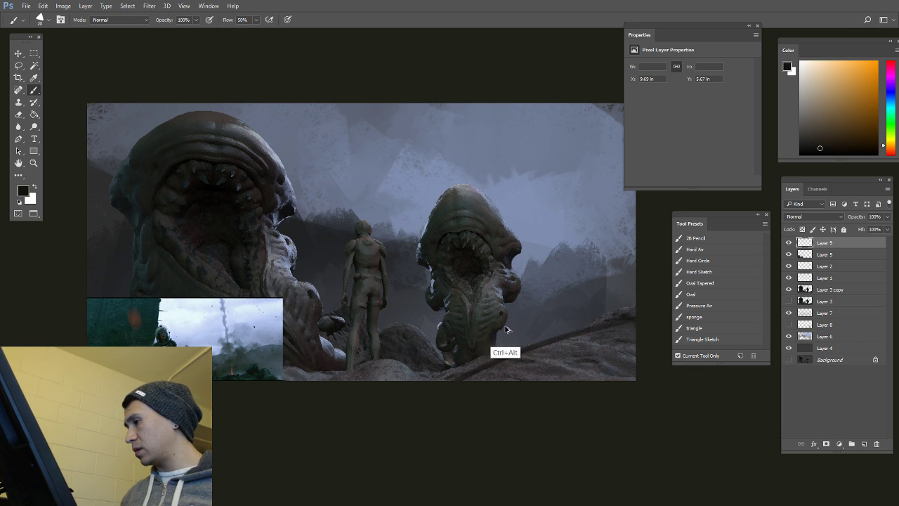
pyautogui.hotkey('ctrl', 'alt', 'z')
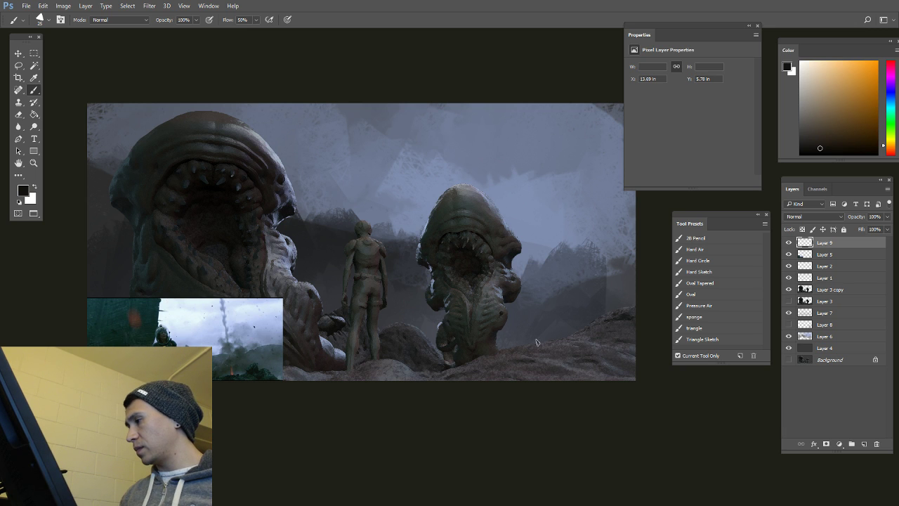
# Step: Sketch a large dark spiral of concentric rings over the ground beside the smaller creature with the 25 px triangle brush
pyautogui.moveTo(530, 331)
pyautogui.mouseDown()
pyautogui.moveTo(604, 324)
pyautogui.moveTo(513, 351)
pyautogui.moveTo(533, 382)
pyautogui.moveTo(578, 388)
pyautogui.moveTo(627, 363)
pyautogui.moveTo(589, 356)
pyautogui.mouseUp()
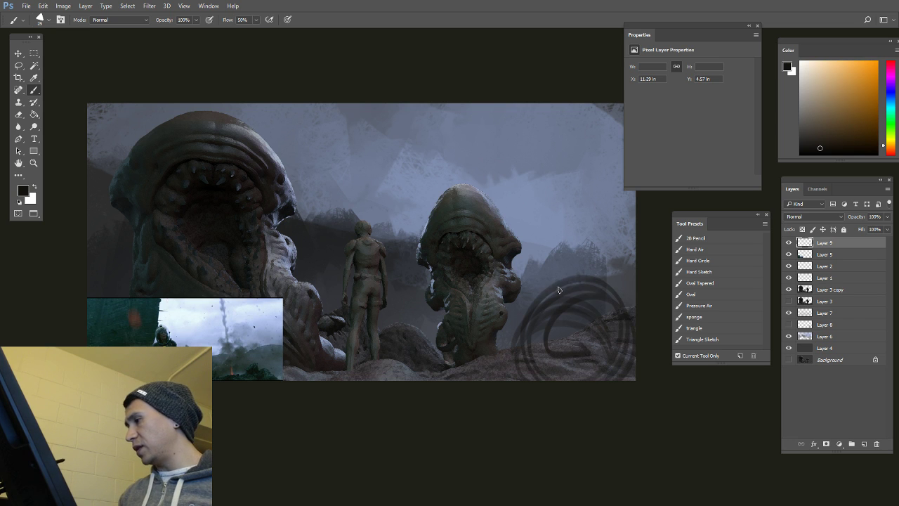
pyautogui.moveTo(551, 282); pyautogui.dragTo(611, 288)
pyautogui.press(']')
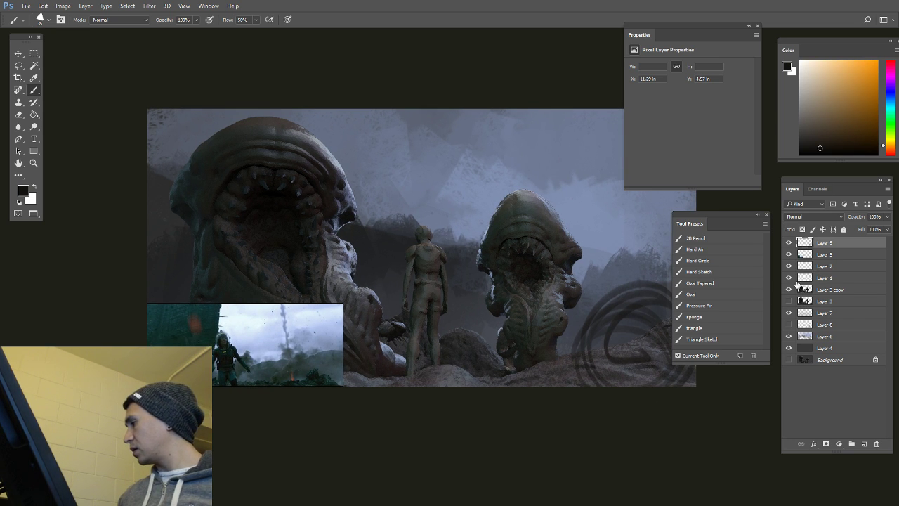
# Step: Toggle the visibility of the spiral layer, Layer 9, and hide the reference picture on Layer 5
pyautogui.click(787, 242)
pyautogui.click(788, 242)
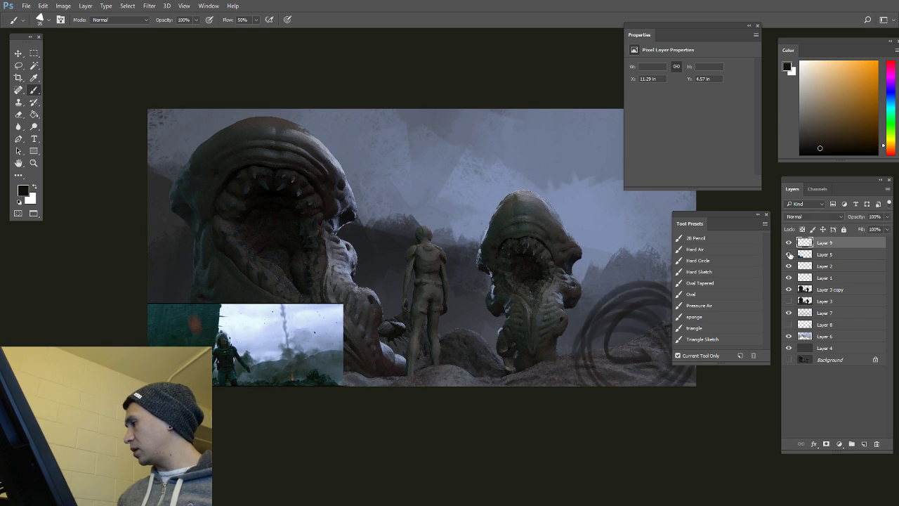
pyautogui.click(788, 253)
pyautogui.moveTo(260, 306); pyautogui.dragTo(247, 310)
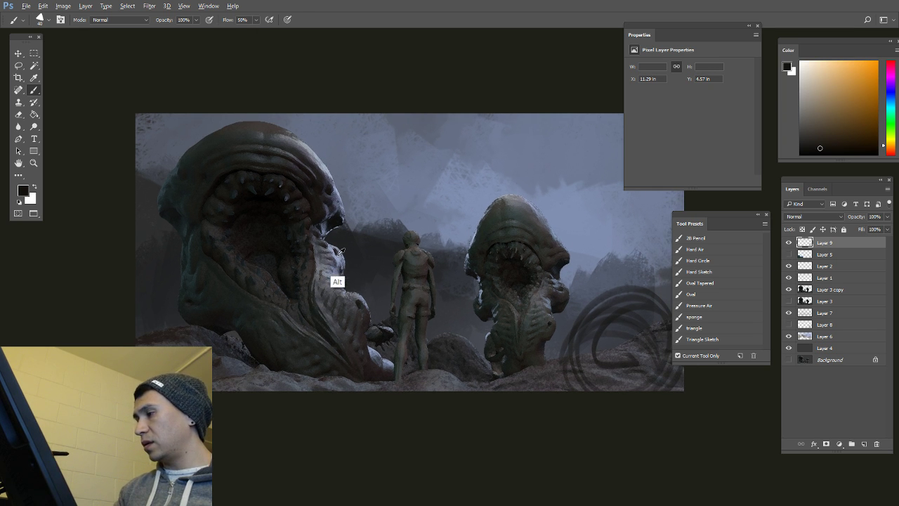
# Step: Sample a blue-grey from the sky and add a new layer above Layer 6
pyautogui.keyDown('alt'); pyautogui.click(337, 278); pyautogui.keyUp('alt')
pyautogui.keyDown('alt'); pyautogui.click(428, 202); pyautogui.keyUp('alt')
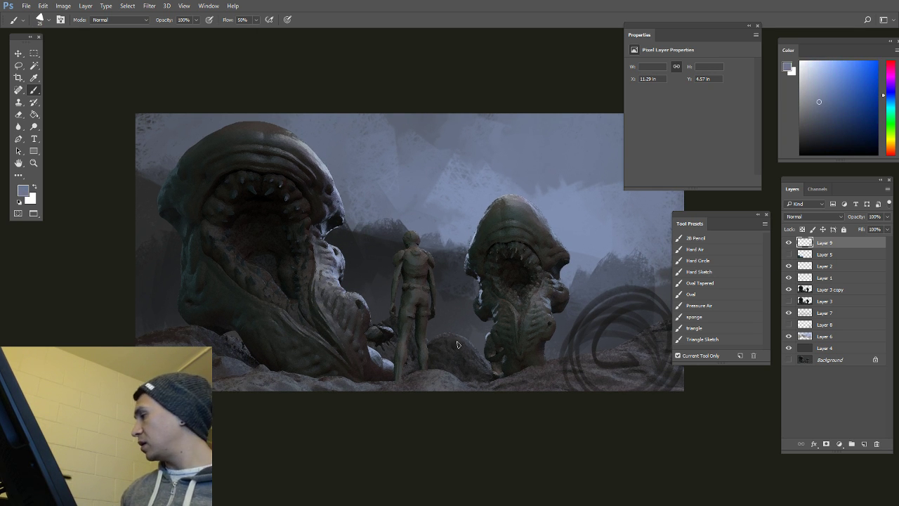
pyautogui.click(829, 337)
pyautogui.click(864, 445)
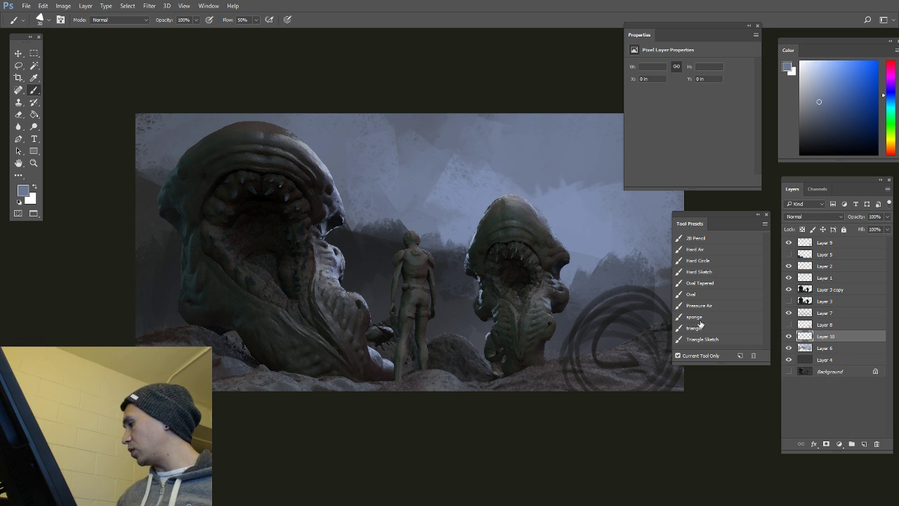
# Step: Paint blue-grey mist behind the large creature's outer edge with the Pressure Air brush at 400 px, using a freshly sampled sky tone
pyautogui.click(705, 309)
pyautogui.press(']')
pyautogui.press(']')
pyautogui.press(']')
pyautogui.keyDown('alt'); pyautogui.click(372, 157); pyautogui.keyUp('alt')
pyautogui.press(']')
pyautogui.press(']')
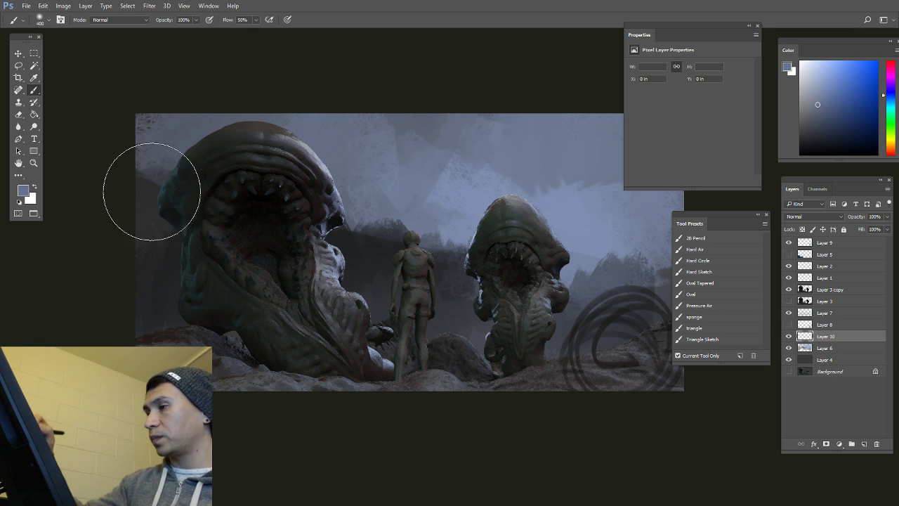
pyautogui.moveTo(152, 191); pyautogui.dragTo(151, 252)
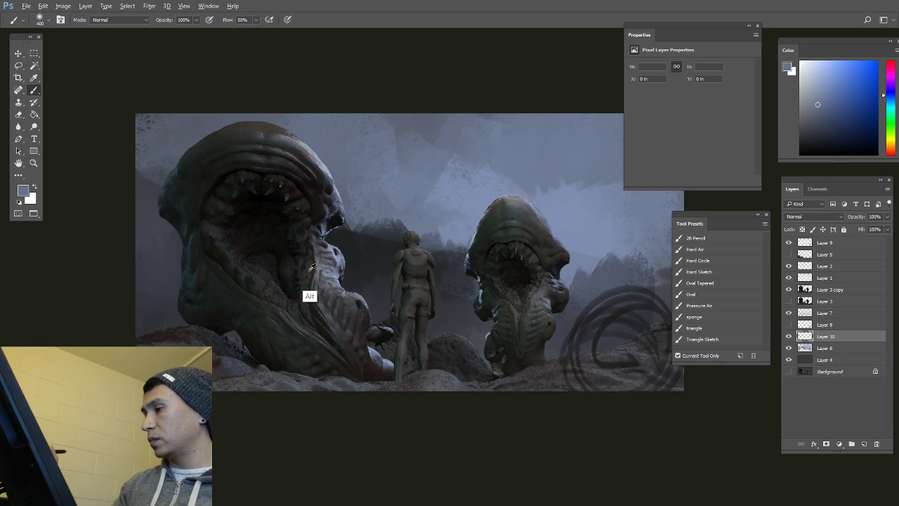
# Step: Sample a near-black from the large creature, undo the oversized stroke and darken the background beside it with a 400 px brush
pyautogui.keyDown('alt'); pyautogui.click(271, 279); pyautogui.keyUp('alt')
pyautogui.press(']')
pyautogui.press(']')
pyautogui.press(']')
pyautogui.press(']')
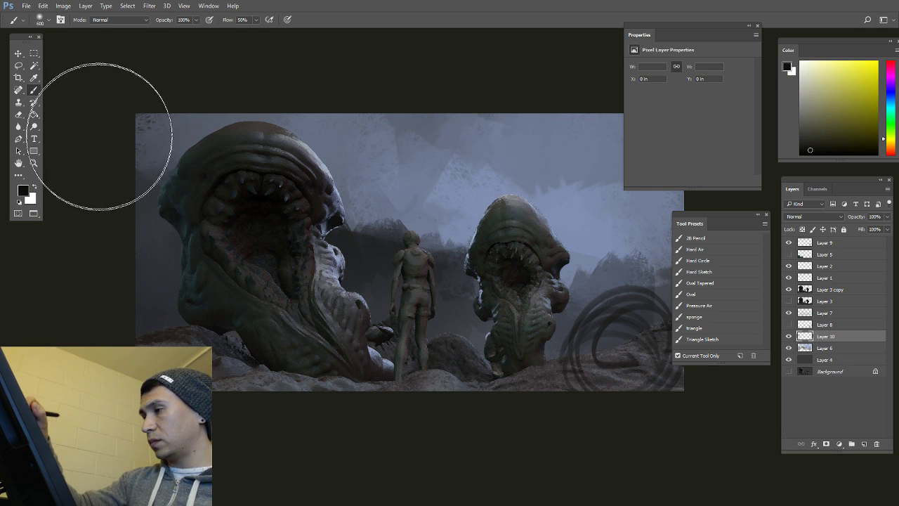
pyautogui.keyDown('ctrl'); pyautogui.keyDown('alt'); pyautogui.moveTo(161, 261); pyautogui.dragTo(189, 276); pyautogui.keyUp('alt'); pyautogui.keyUp('ctrl')
pyautogui.hotkey('ctrl', 'z')
pyautogui.press('[')
pyautogui.press('[')
pyautogui.press('[')
pyautogui.press('[')
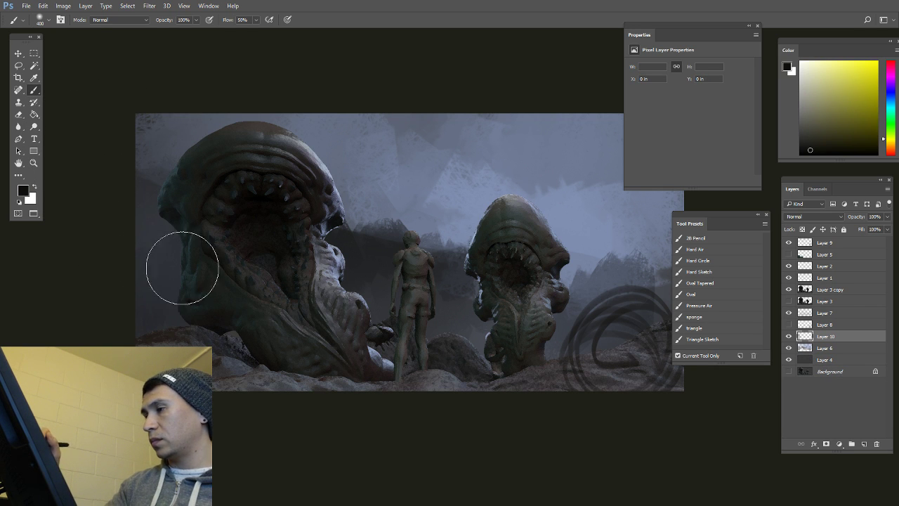
pyautogui.moveTo(152, 238); pyautogui.dragTo(138, 292)
# Step: Reduce the soft brush to 175 px and darken the low background around the smaller creature's base
pyautogui.press('[')
pyautogui.press('[')
pyautogui.press('[')
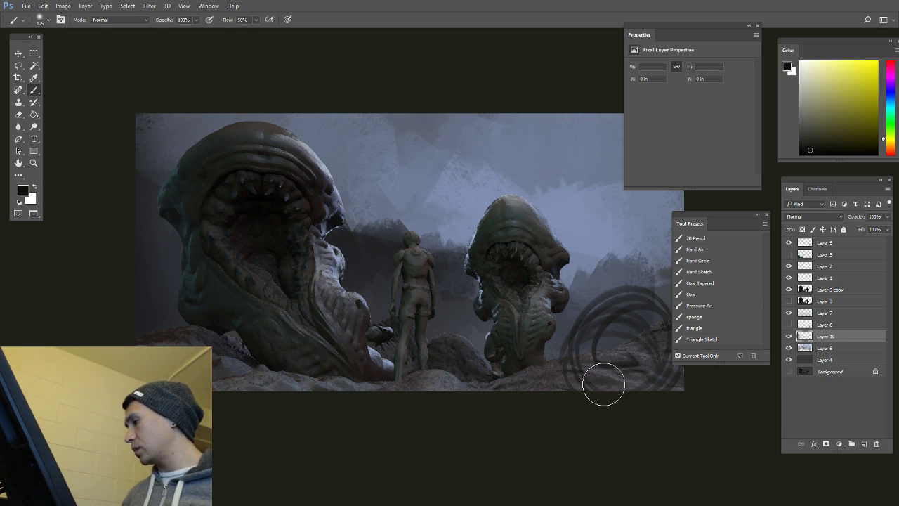
pyautogui.moveTo(548, 339); pyautogui.dragTo(500, 346)
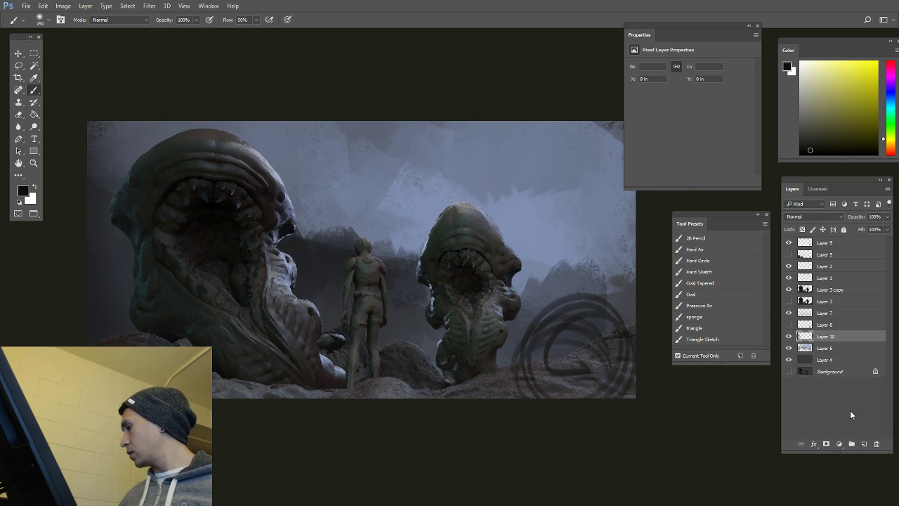
# Step: Add a new layer above Layer 10 and paint a sampled blue-grey into the sky's upper right with a large sponge brush
pyautogui.click(864, 443)
pyautogui.click(699, 316)
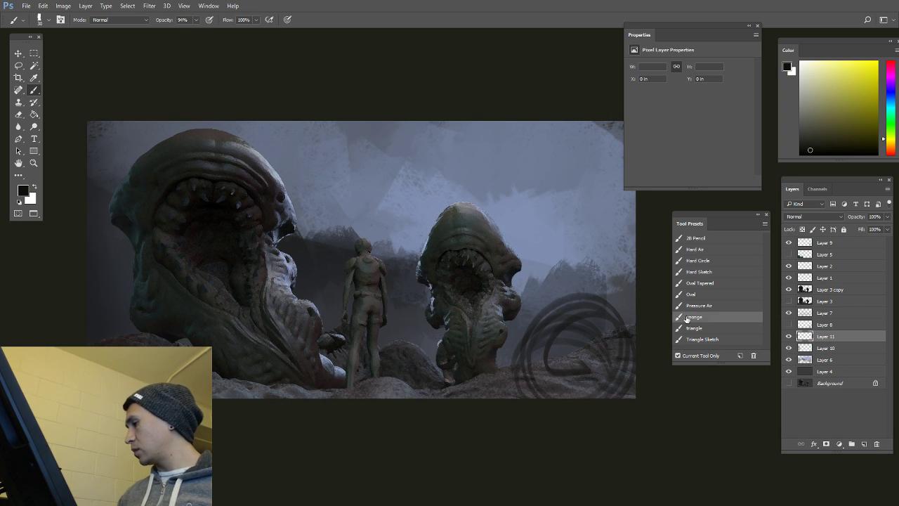
pyautogui.keyDown('alt'); pyautogui.click(528, 270); pyautogui.keyUp('alt')
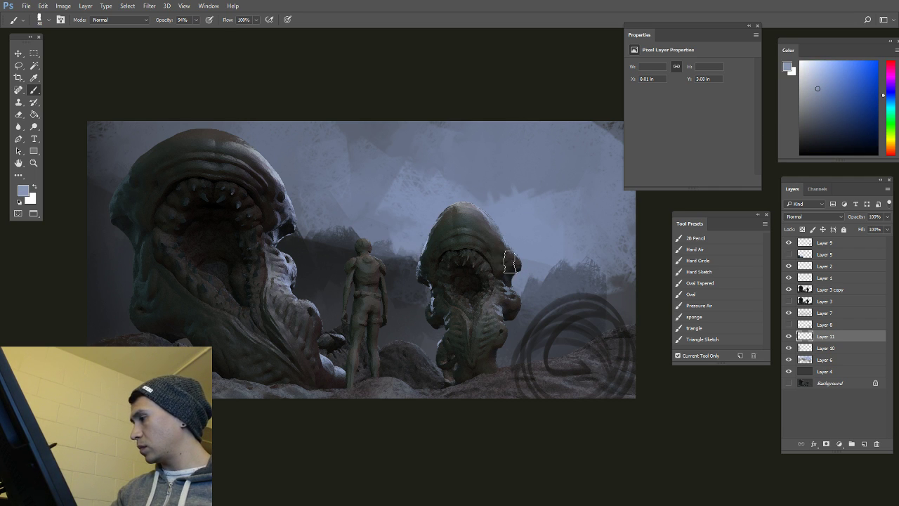
pyautogui.press(']')
pyautogui.press(']')
pyautogui.press(']')
pyautogui.press(']')
pyautogui.press(']')
pyautogui.press(']')
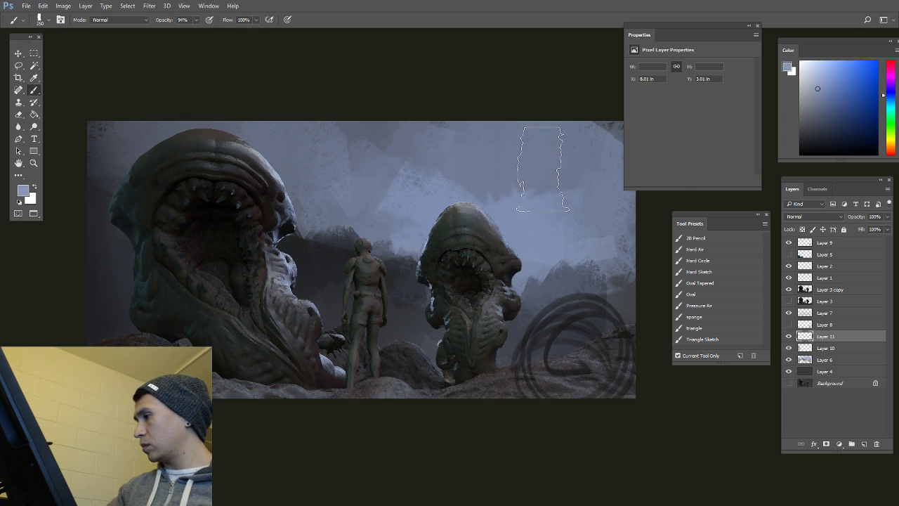
pyautogui.moveTo(554, 144); pyautogui.dragTo(586, 143)
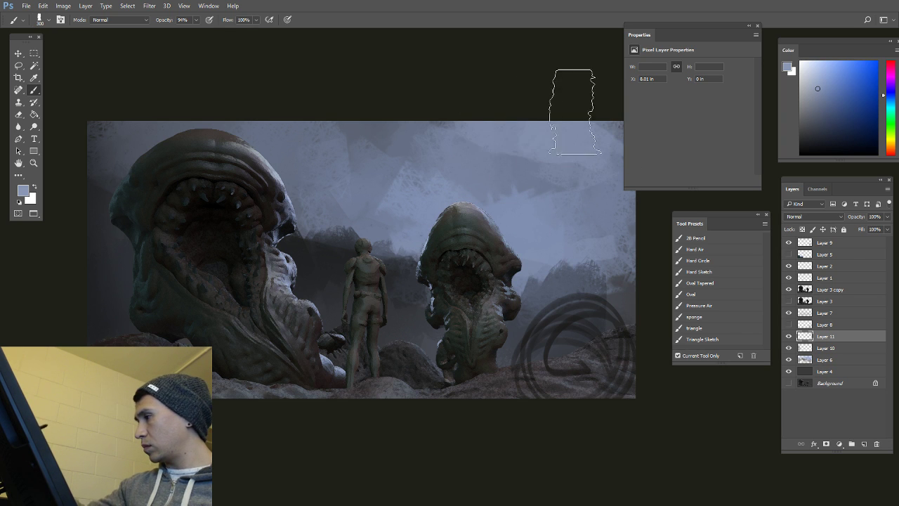
# Step: Reduce the sponge brush to 150 px and paint blue-grey sky between the large creature and the standing figure
pyautogui.press('[')
pyautogui.press('[')
pyautogui.press('[')
pyautogui.press('[')
pyautogui.press('[')
pyautogui.press('[')
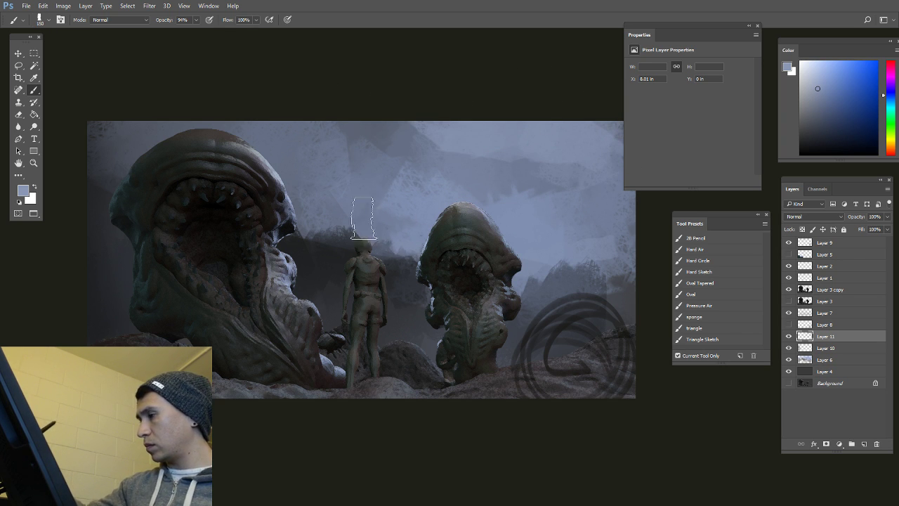
pyautogui.moveTo(346, 228); pyautogui.dragTo(282, 227)
# Step: Enlarge the sponge brush to 250 px and paint a darker sampled blue-grey into the background around the large creature
pyautogui.press(']')
pyautogui.press(']')
pyautogui.press(']')
pyautogui.press(']')
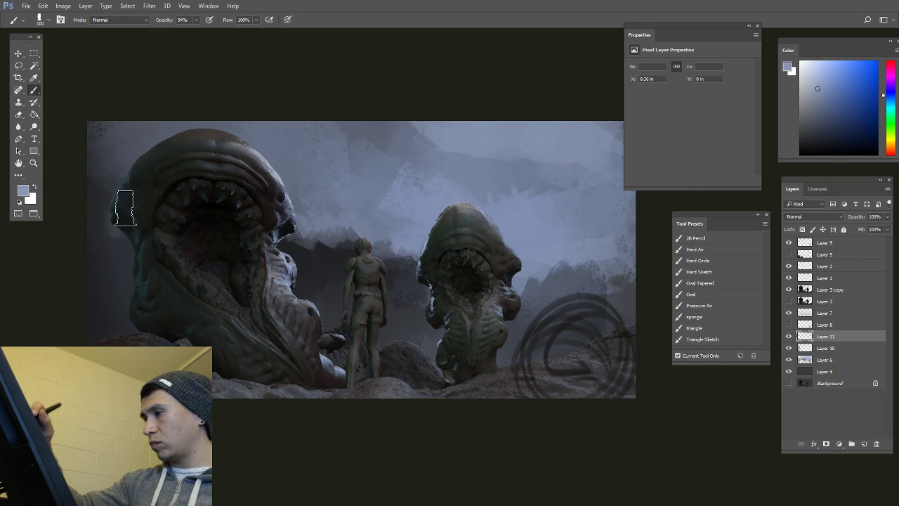
pyautogui.press(']')
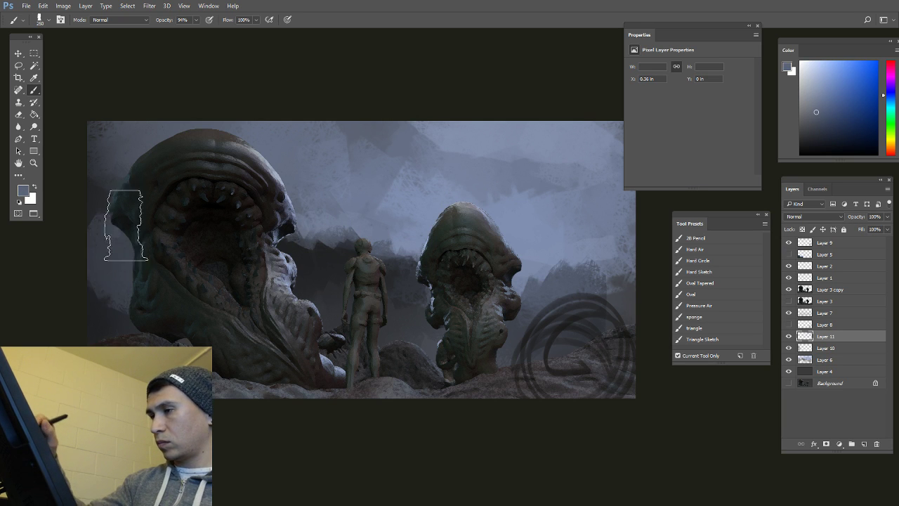
pyautogui.keyDown('alt'); pyautogui.click(98, 276); pyautogui.keyUp('alt')
pyautogui.moveTo(99, 235)
pyautogui.mouseDown()
pyautogui.moveTo(183, 302)
pyautogui.moveTo(238, 262)
pyautogui.mouseUp()
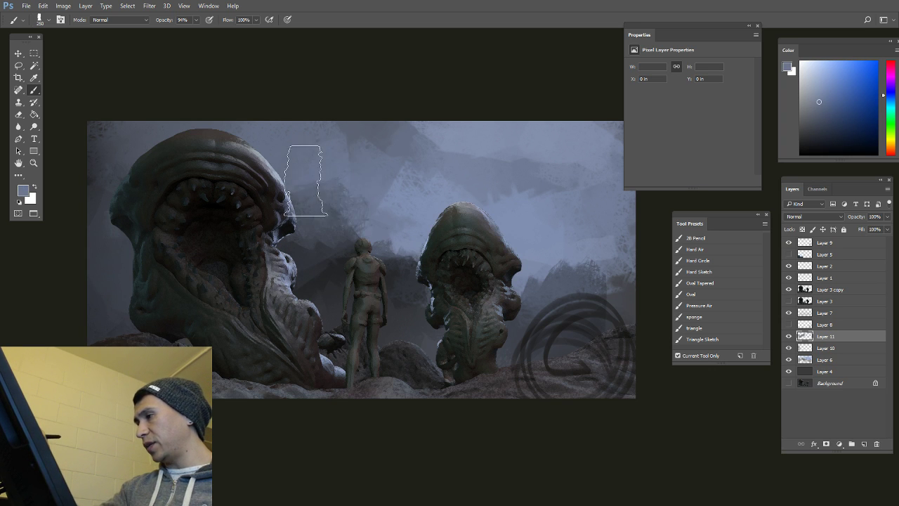
# Step: Sample a blue-grey from the sky, flip the canvas horizontally and reduce the sponge brush to 50 px
pyautogui.keyDown('alt'); pyautogui.click(426, 151); pyautogui.keyUp('alt')
pyautogui.press('F6')
pyautogui.press('F6')
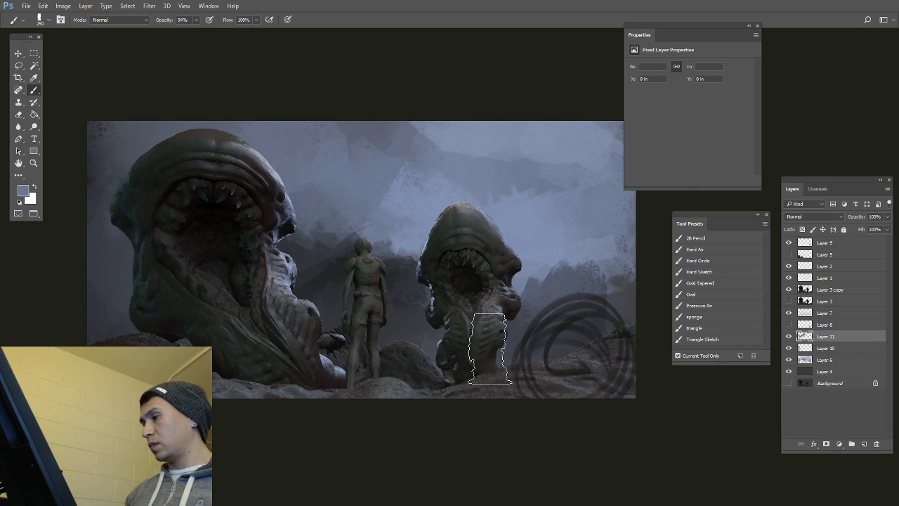
pyautogui.press('F5')
pyautogui.press('[')
pyautogui.press('[')
pyautogui.press('[')
pyautogui.press('[')
pyautogui.press('[')
pyautogui.press('[')
pyautogui.press('[')
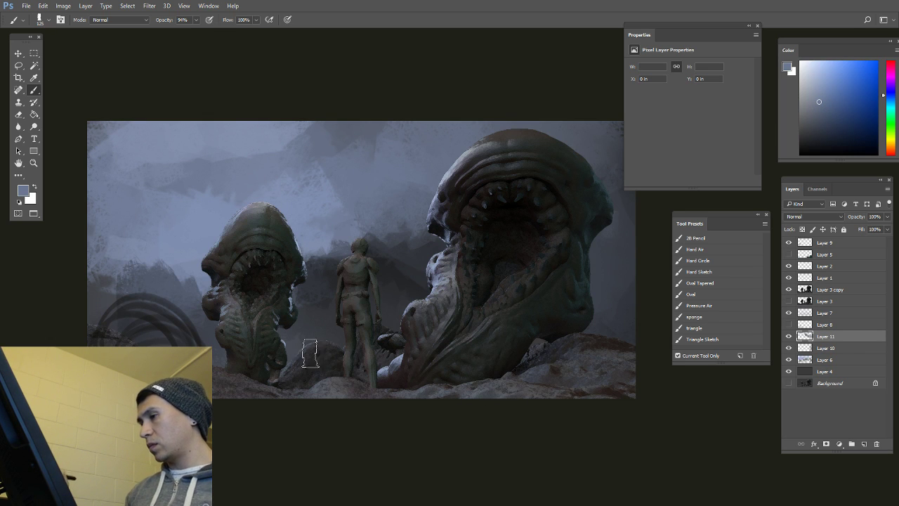
pyautogui.moveTo(257, 318); pyautogui.dragTo(294, 324)
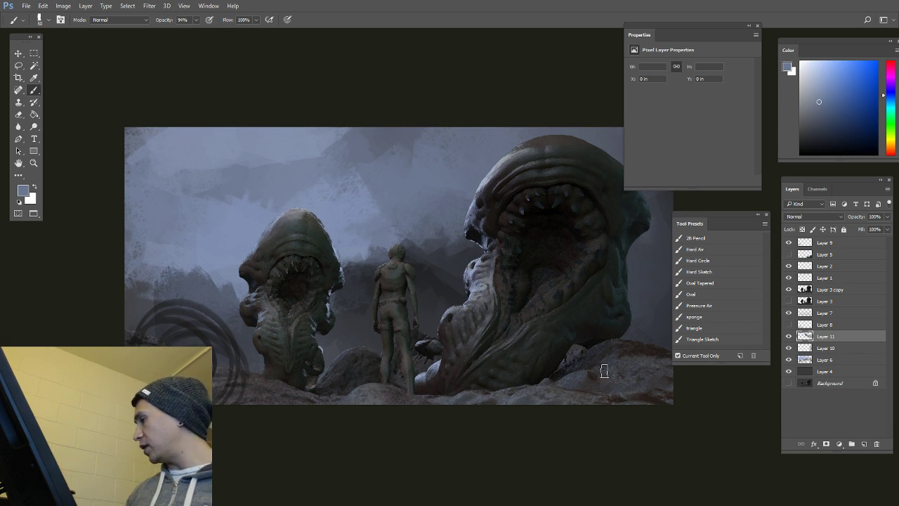
# Step: Compare the image with and without Layer 11, hide the circular scribbles on Layer 9 and add a new layer on top
pyautogui.click(789, 338)
pyautogui.click(789, 338)
pyautogui.click(788, 242)
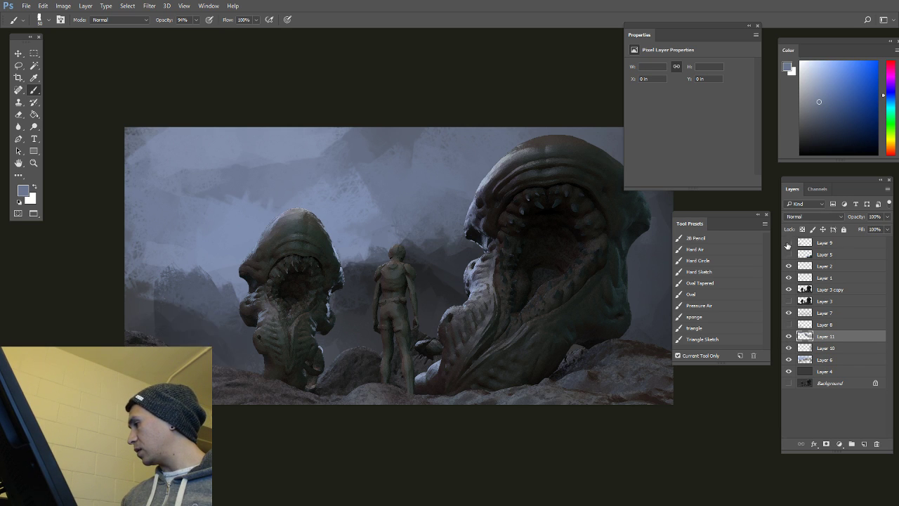
pyautogui.click(788, 242)
pyautogui.click(787, 242)
pyautogui.click(823, 242)
pyautogui.click(863, 444)
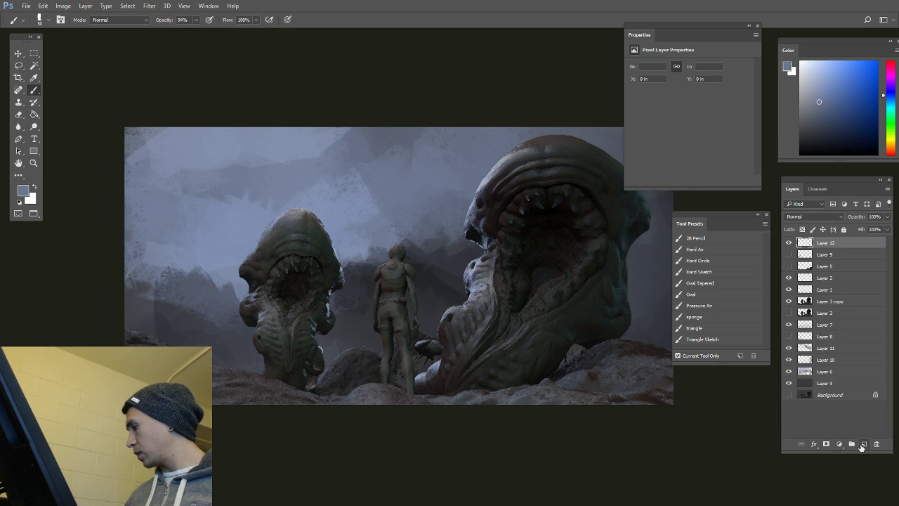
# Step: Sample a near-black from the smaller creature's mouth and darken the foreground ground along the canvas's lower edge
pyautogui.keyDown('alt'); pyautogui.click(281, 301); pyautogui.keyUp('alt')
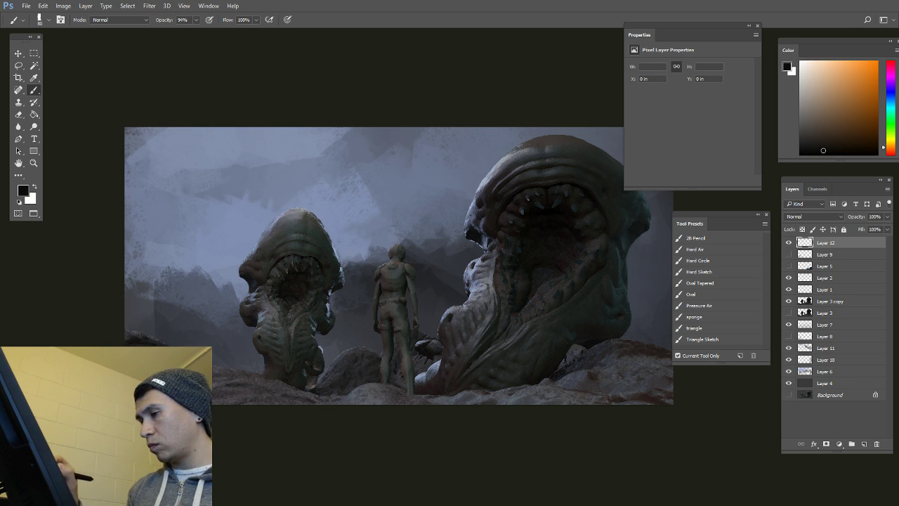
pyautogui.moveTo(297, 394)
pyautogui.mouseDown()
pyautogui.moveTo(216, 381)
pyautogui.moveTo(214, 402)
pyautogui.mouseUp()
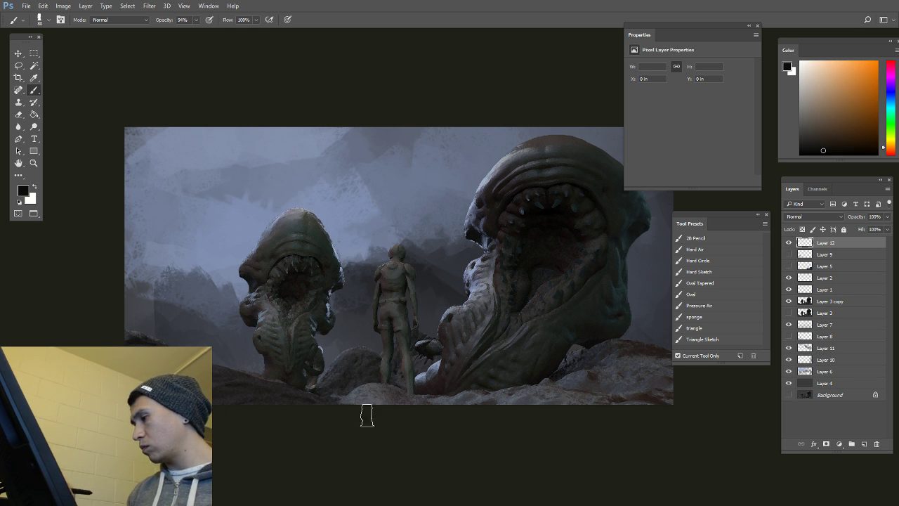
pyautogui.moveTo(367, 415)
pyautogui.mouseDown()
pyautogui.moveTo(384, 407)
pyautogui.moveTo(572, 411)
pyautogui.moveTo(375, 409)
pyautogui.mouseUp()
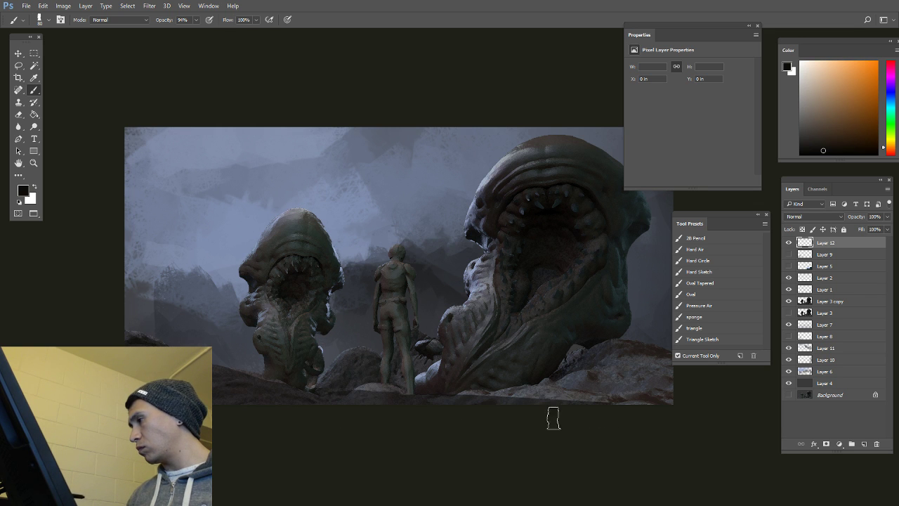
pyautogui.keyDown('ctrl'); pyautogui.click(229, 314); pyautogui.keyUp('ctrl')
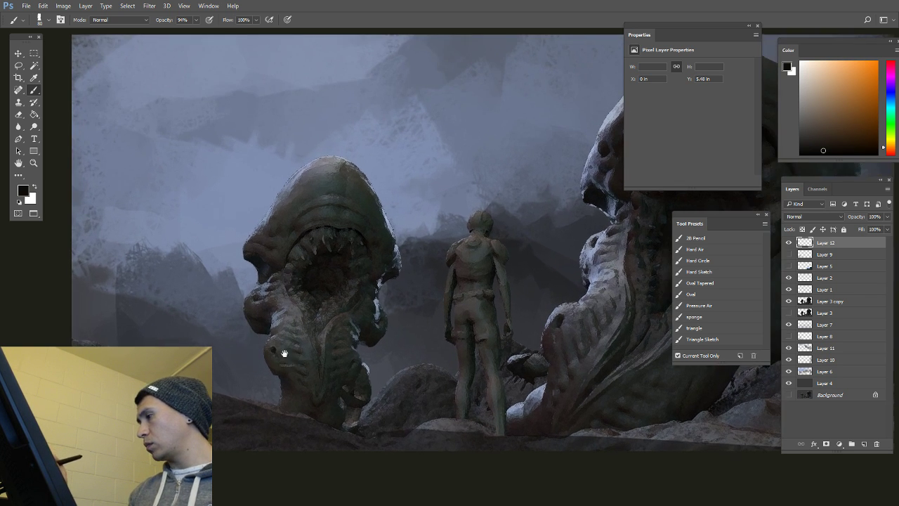
pyautogui.moveTo(332, 371); pyautogui.dragTo(299, 365)
pyautogui.keyDown('alt'); pyautogui.scroll(-1, 299, 365); pyautogui.keyUp('alt')
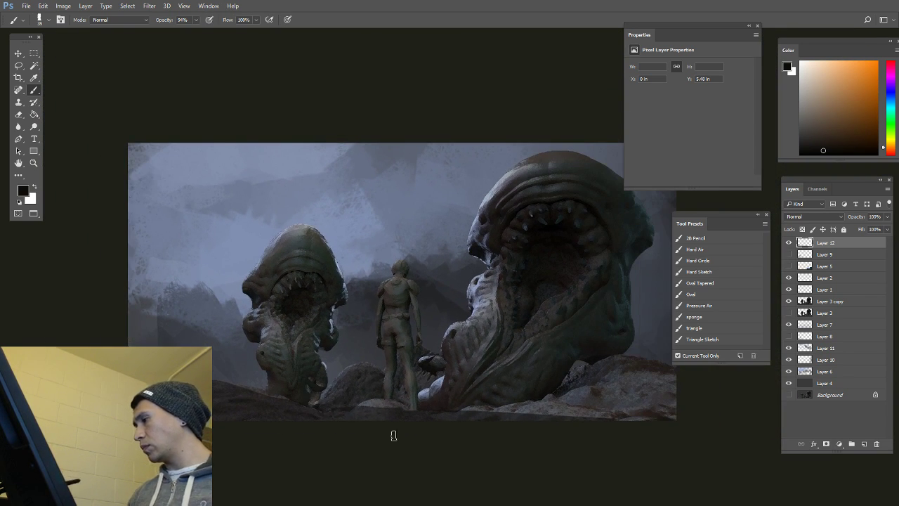
# Step: Add a new layer above Layer 12 and sample a near-black from the large creature's mouth
pyautogui.click(864, 444)
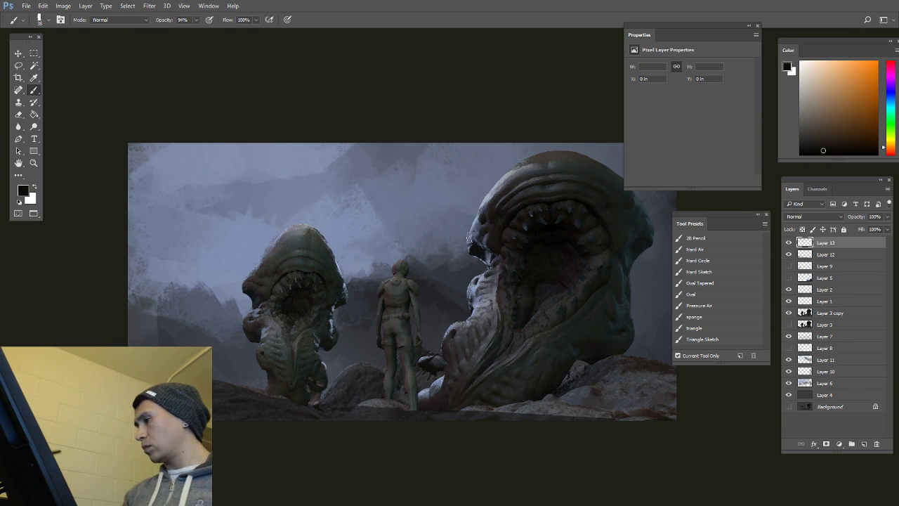
pyautogui.keyDown('alt'); pyautogui.click(540, 234); pyautogui.keyUp('alt')
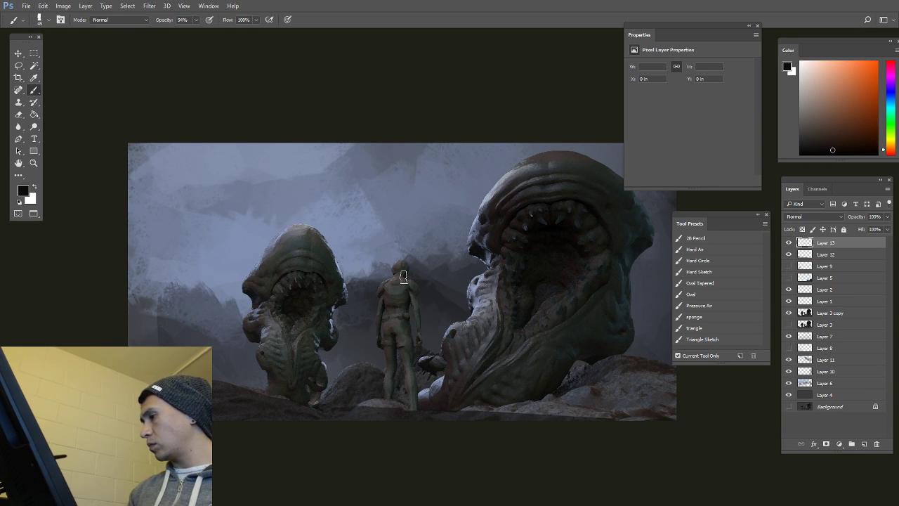
pyautogui.click(221, 160)
pyautogui.keyDown('shift'); pyautogui.click(309, 229); pyautogui.keyUp('shift')
pyautogui.keyDown('shift'); pyautogui.click(311, 171); pyautogui.keyUp('shift')
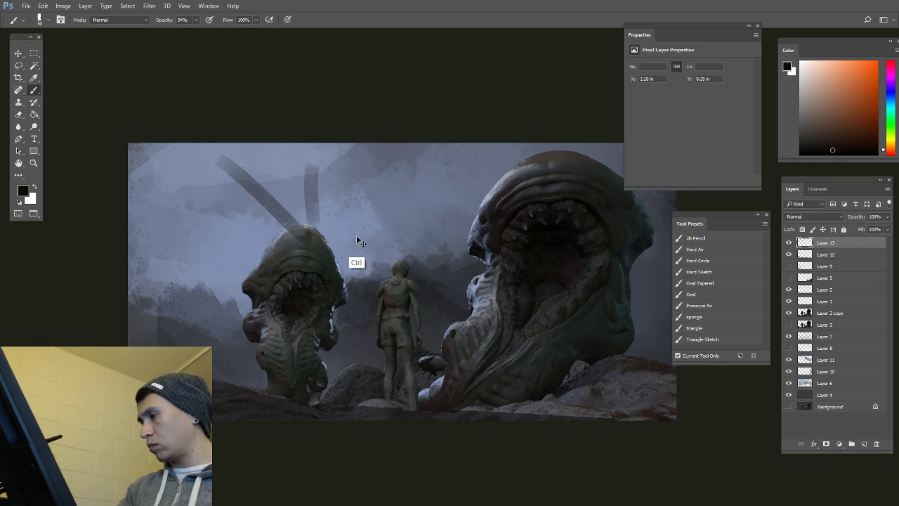
pyautogui.hotkey('ctrl', 'alt', 'z')
pyautogui.hotkey('ctrl', 'alt', 'z')
pyautogui.hotkey('ctrl', 'alt', 'z')
pyautogui.hotkey('ctrl', 'alt', 'z')
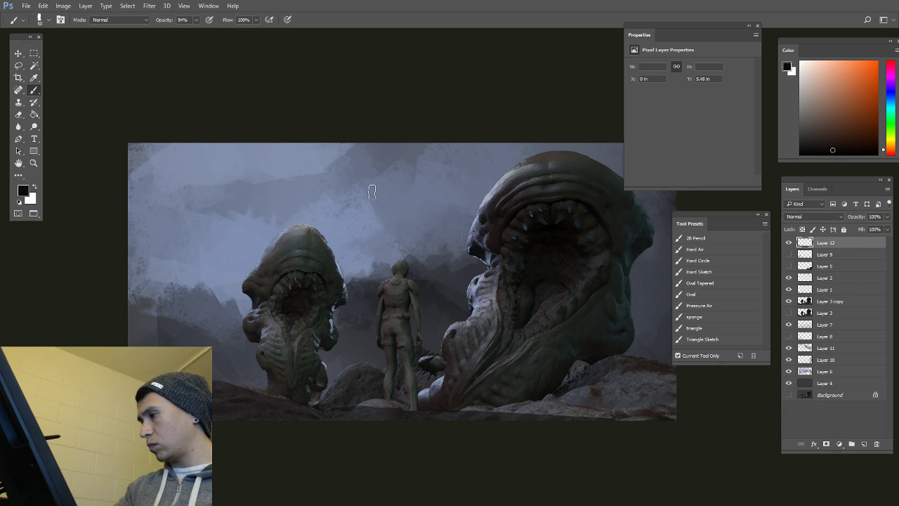
pyautogui.hotkey('ctrl', 'shift', 'z')
# Step: Scribble loose dark strokes across the sky and both creatures on Layer 13 with the 50 px sponge brush
pyautogui.moveTo(377, 196)
pyautogui.mouseDown()
pyautogui.moveTo(375, 210)
pyautogui.moveTo(345, 227)
pyautogui.moveTo(262, 182)
pyautogui.moveTo(254, 367)
pyautogui.mouseUp()
pyautogui.moveTo(406, 226)
pyautogui.mouseDown()
pyautogui.moveTo(439, 206)
pyautogui.moveTo(547, 322)
pyautogui.moveTo(530, 359)
pyautogui.mouseUp()
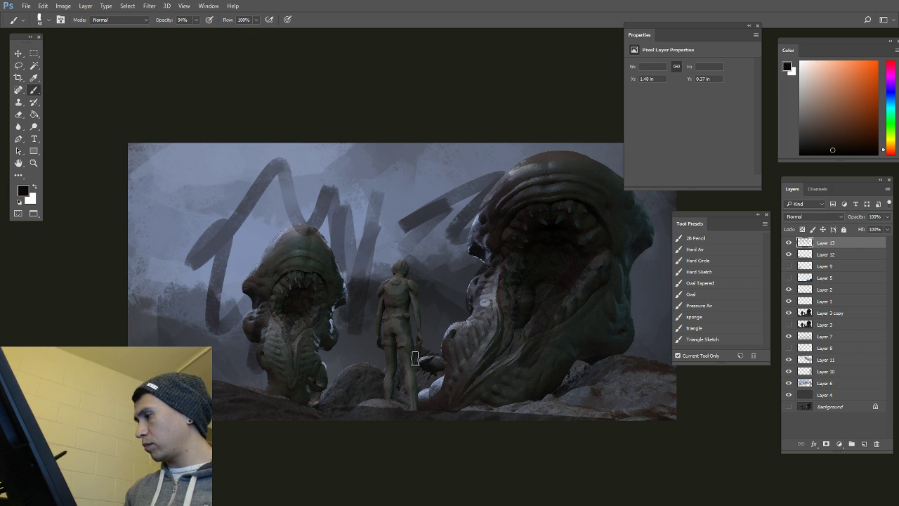
pyautogui.moveTo(415, 359)
pyautogui.mouseDown()
pyautogui.moveTo(379, 225)
pyautogui.moveTo(219, 344)
pyautogui.moveTo(156, 274)
pyautogui.moveTo(281, 253)
pyautogui.mouseUp()
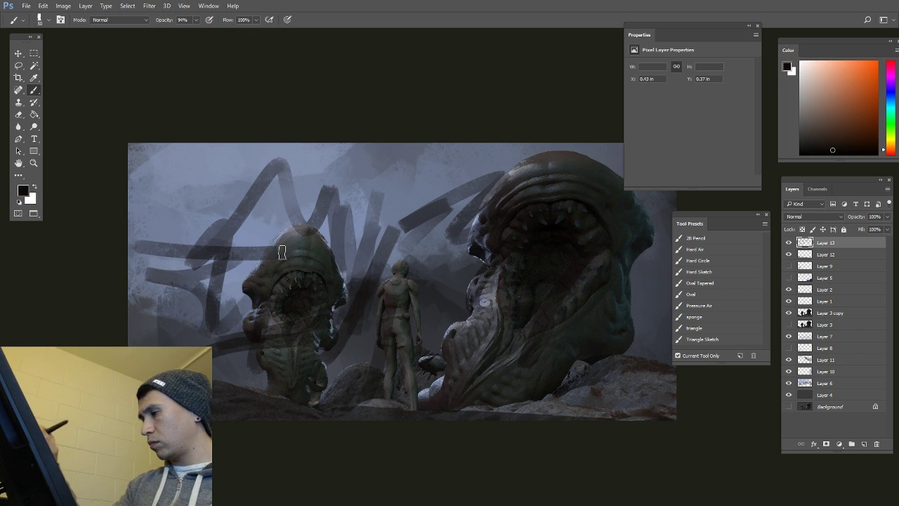
# Step: Distort the scribbled strokes on Layer 13 by pulling both upper corners down and inward into a trapezoid
pyautogui.hotkey('ctrl', 't')
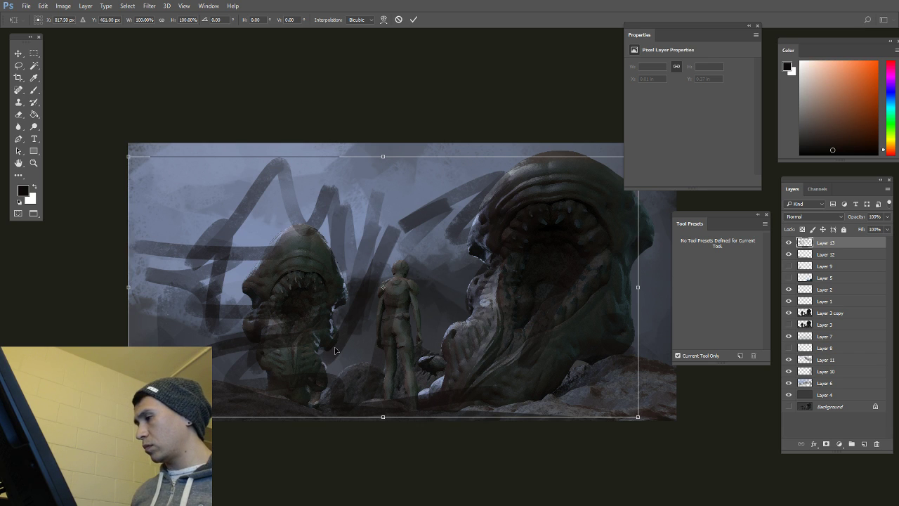
pyautogui.rightClick(380, 327)
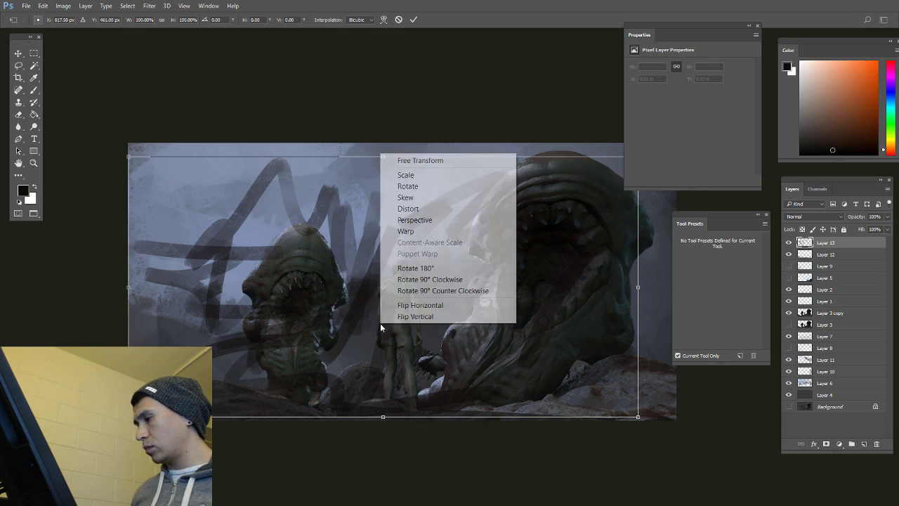
pyautogui.click(422, 211)
pyautogui.moveTo(132, 158); pyautogui.dragTo(204, 238)
pyautogui.moveTo(470, 138); pyautogui.dragTo(404, 109)
pyautogui.moveTo(575, 144); pyautogui.dragTo(522, 228)
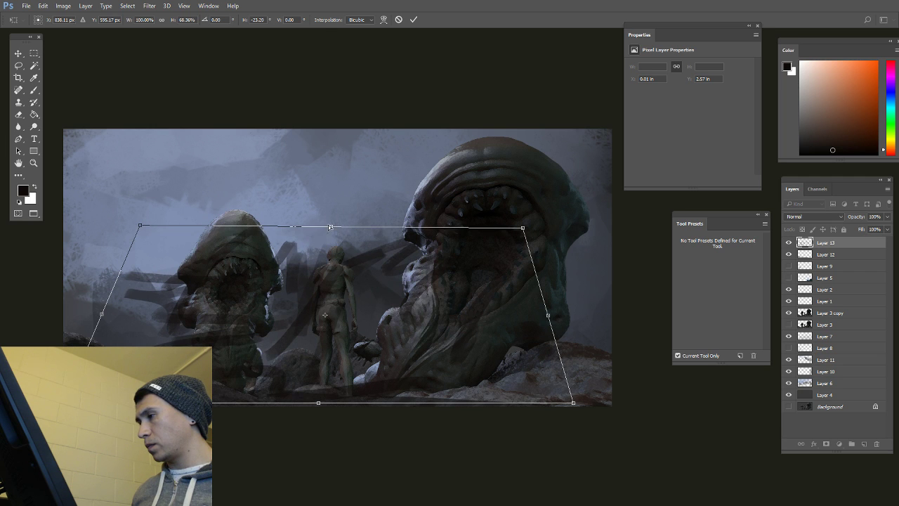
# Step: Flatten the distorted strokes onto the ground, stretching the lower corners past the canvas sides and narrowing the upper edge
pyautogui.moveTo(329, 225); pyautogui.dragTo(332, 351)
pyautogui.moveTo(63, 402); pyautogui.dragTo(7, 408)
pyautogui.moveTo(577, 453); pyautogui.dragTo(466, 440)
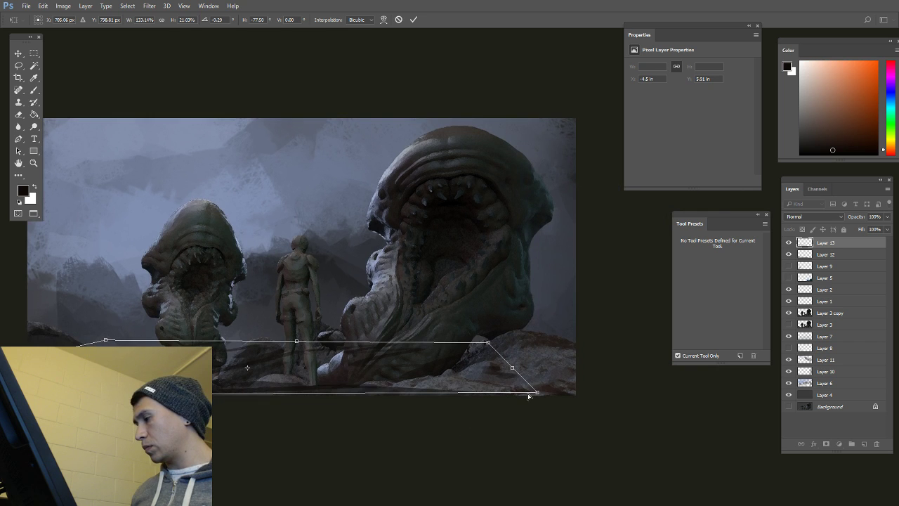
pyautogui.moveTo(544, 397); pyautogui.dragTo(714, 399)
pyautogui.moveTo(658, 346); pyautogui.dragTo(330, 349)
pyautogui.moveTo(120, 341); pyautogui.dragTo(231, 349)
pyautogui.moveTo(244, 373); pyautogui.dragTo(362, 359)
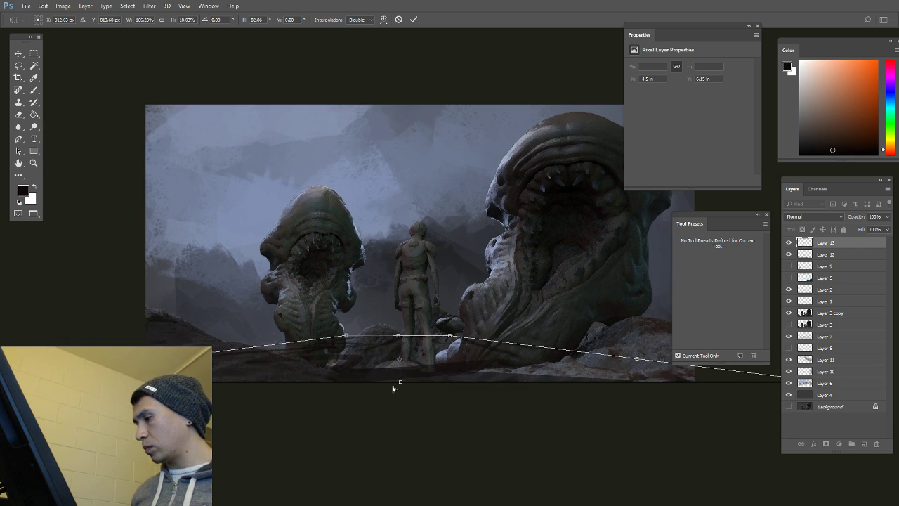
# Step: Shift the lower edge of the distorted strokes toward the smaller creature's side and commit the transformation
pyautogui.moveTo(398, 383); pyautogui.dragTo(336, 382)
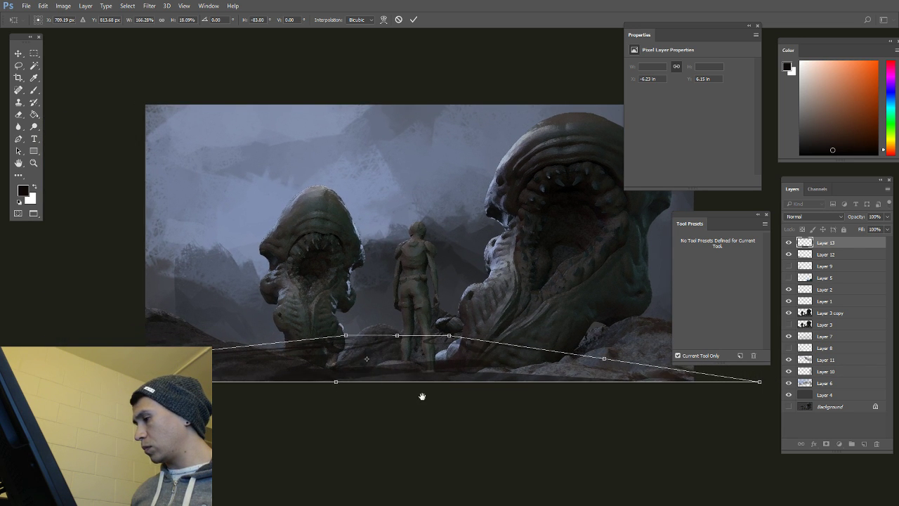
pyautogui.moveTo(461, 393); pyautogui.dragTo(350, 390)
pyautogui.keyDown('alt'); pyautogui.scroll(-2, 344, 391); pyautogui.keyUp('alt')
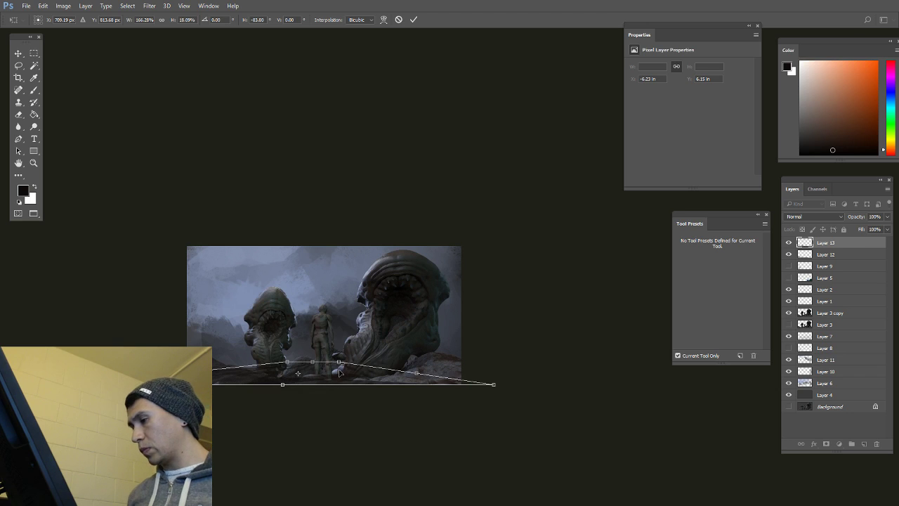
pyautogui.press('Return')
# Step: Lock Layer 13's transparent pixels and tint its ground strokes a sampled blue-grey with the Pressure Air brush
pyautogui.press('b')
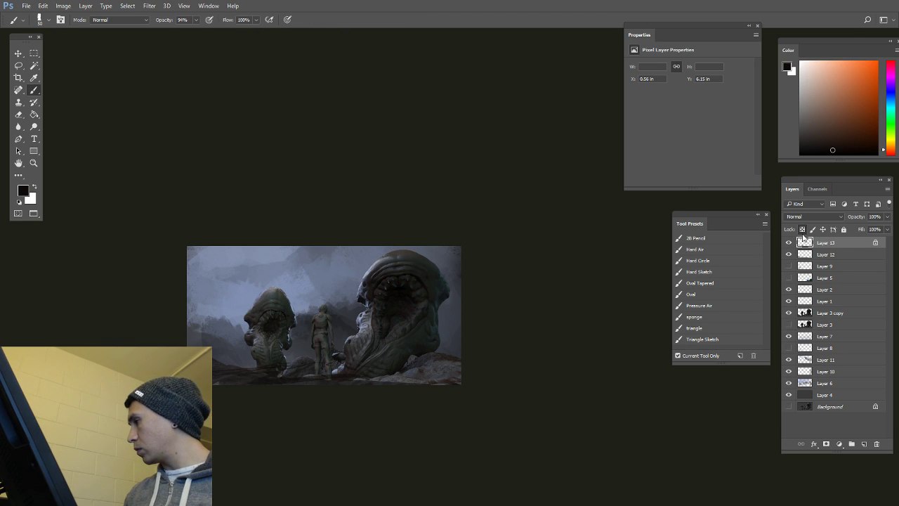
pyautogui.click(705, 307)
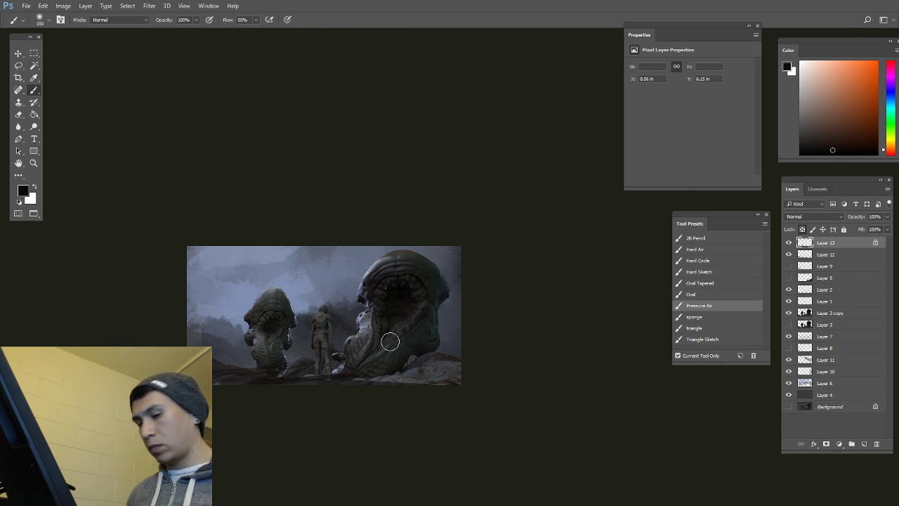
pyautogui.keyDown('alt'); pyautogui.click(321, 324); pyautogui.keyUp('alt')
pyautogui.press(']')
pyautogui.moveTo(432, 377)
pyautogui.mouseDown()
pyautogui.moveTo(267, 380)
pyautogui.moveTo(226, 367)
pyautogui.moveTo(377, 377)
pyautogui.mouseUp()
pyautogui.keyDown('ctrl'); pyautogui.click(324, 362); pyautogui.keyUp('ctrl')
# Step: Warp Layer 13's ground strokes, bending their upper edge down and pulling both lower corners outward past the canvas, and commit the transformation
pyautogui.hotkey('ctrl', 't')
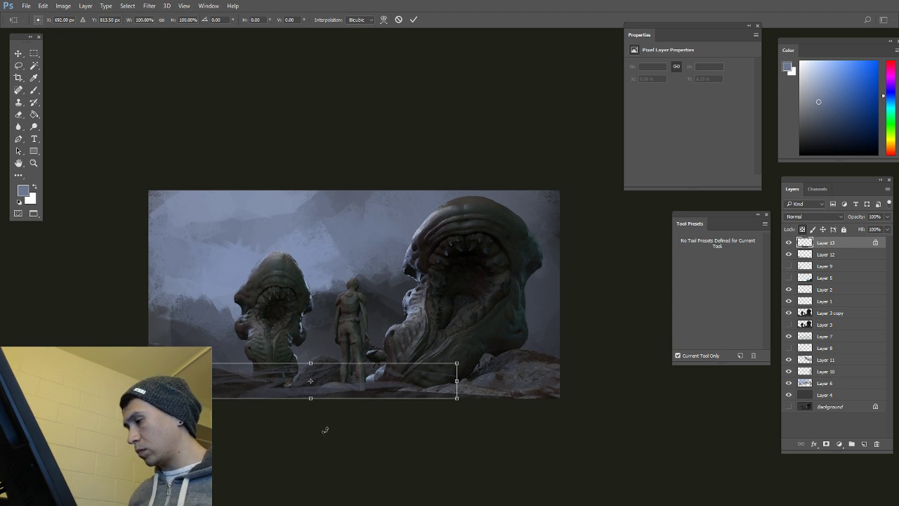
pyautogui.rightClick(370, 383)
pyautogui.click(395, 287)
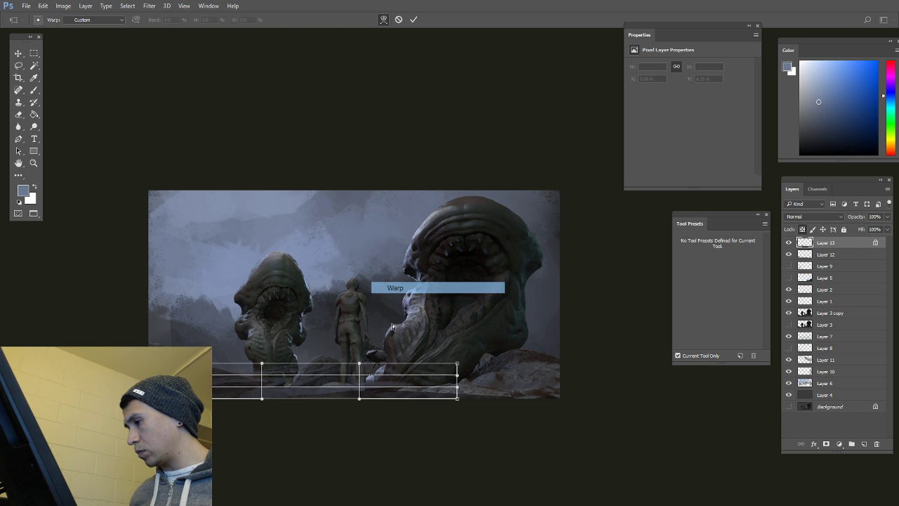
pyautogui.moveTo(356, 370); pyautogui.dragTo(370, 377)
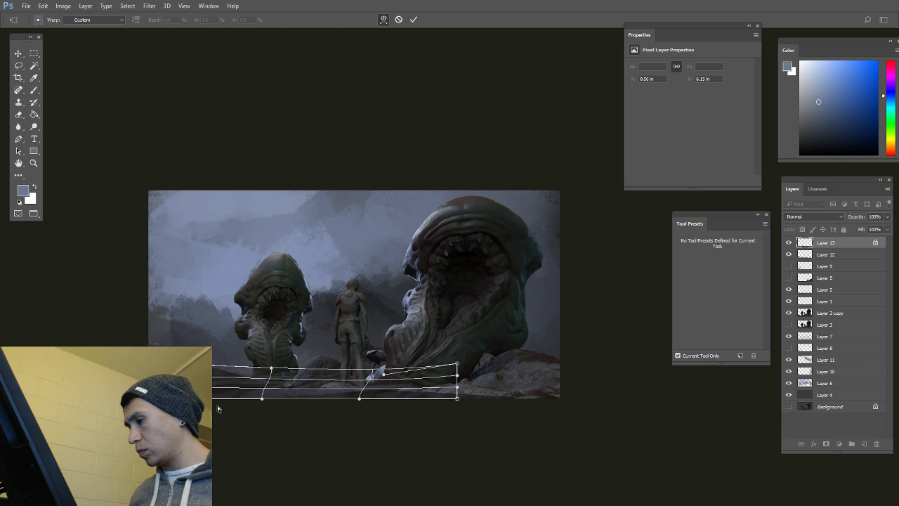
pyautogui.moveTo(117, 401); pyautogui.dragTo(58, 410)
pyautogui.moveTo(444, 395); pyautogui.dragTo(500, 413)
pyautogui.moveTo(367, 395); pyautogui.dragTo(351, 394)
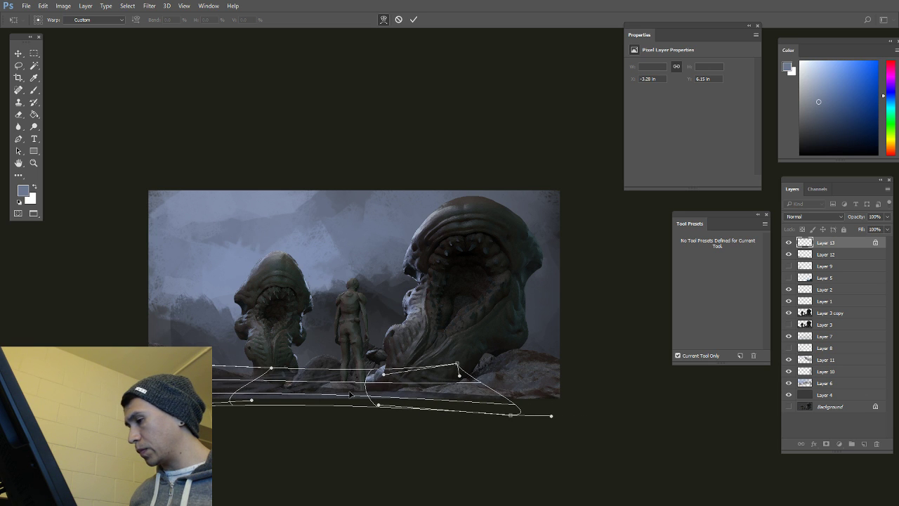
pyautogui.press('Return')
# Step: Sample a lighter blue from the sky and brighten Layer 13's ground strokes near the smaller creature with a reduced brush
pyautogui.keyDown('ctrl'); pyautogui.moveTo(315, 361); pyautogui.dragTo(342, 361); pyautogui.keyUp('ctrl')
pyautogui.moveTo(359, 382); pyautogui.dragTo(383, 375)
pyautogui.press('[')
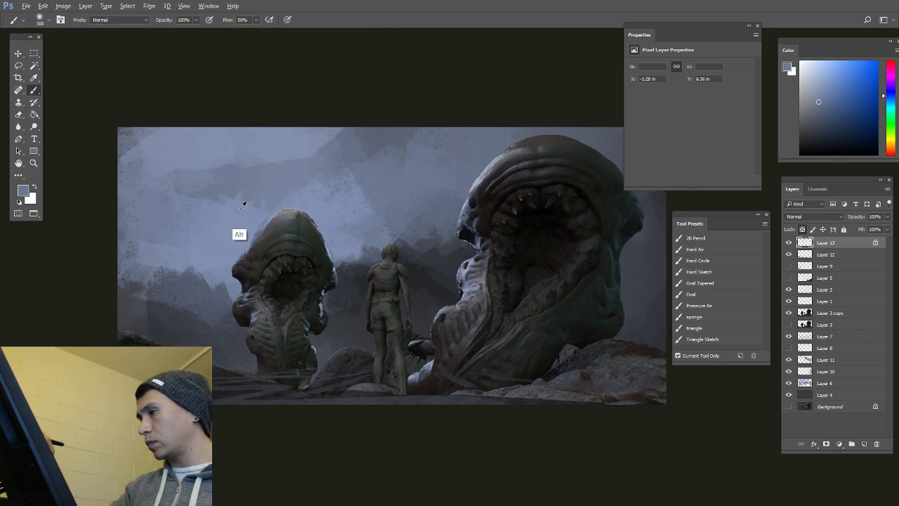
pyautogui.keyDown('alt'); pyautogui.click(243, 203); pyautogui.keyUp('alt')
pyautogui.press('[')
pyautogui.press('[')
pyautogui.press('[')
pyautogui.press('[')
pyautogui.press('[')
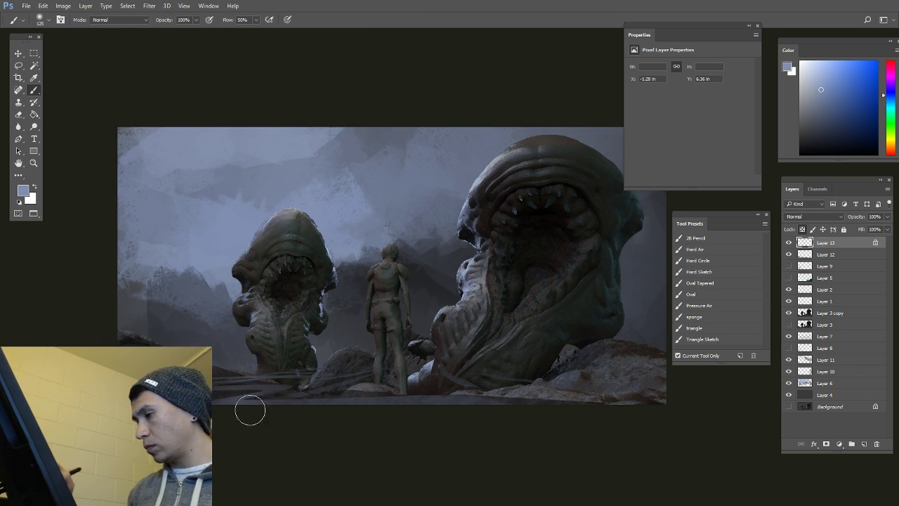
pyautogui.press('[')
pyautogui.press('[')
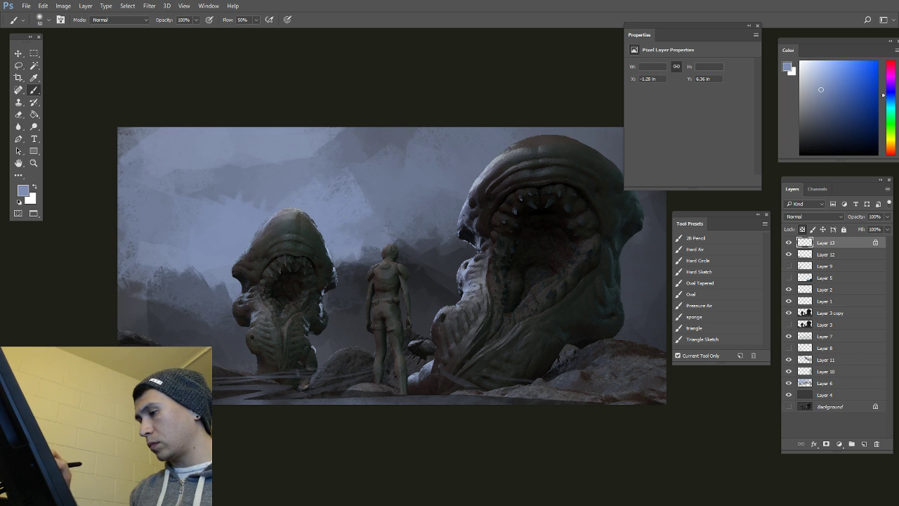
pyautogui.press(']')
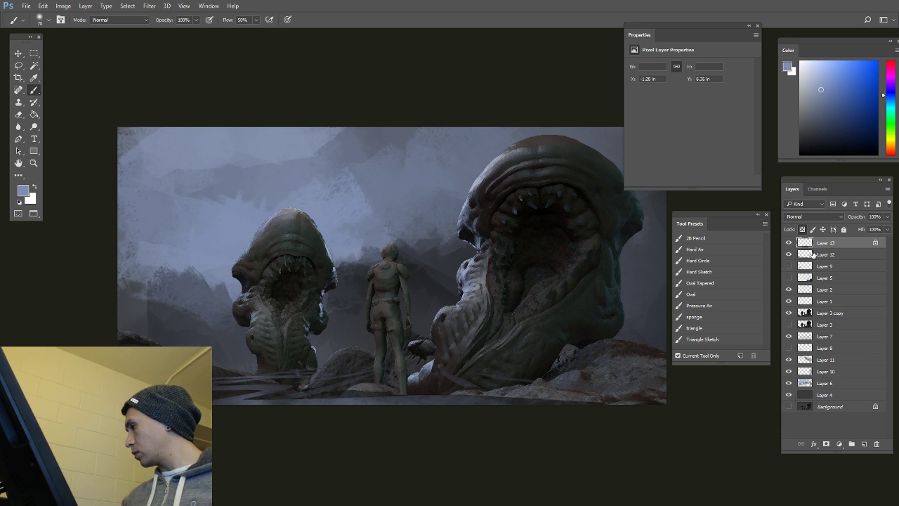
# Step: Add a layer mask to Layer 13 and hide its strokes around the smaller creature's base with a black Hard Circle brush
pyautogui.click(827, 444)
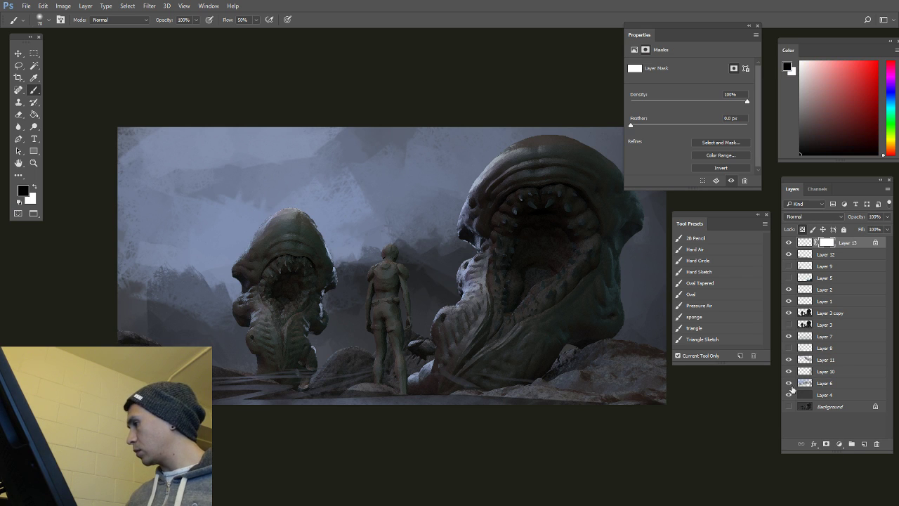
pyautogui.click(707, 262)
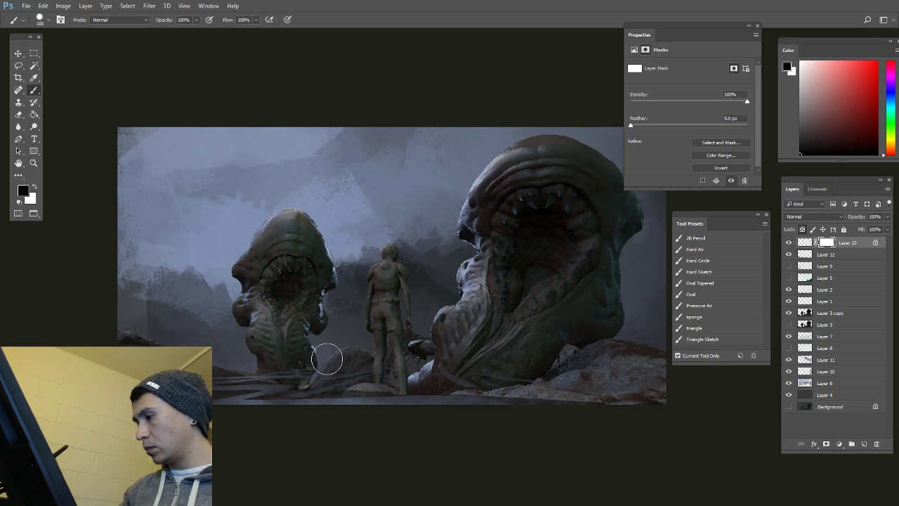
pyautogui.moveTo(242, 350)
pyautogui.mouseDown()
pyautogui.moveTo(321, 371)
pyautogui.moveTo(373, 363)
pyautogui.moveTo(307, 375)
pyautogui.moveTo(318, 381)
pyautogui.mouseUp()
pyautogui.press('[')
pyautogui.keyDown('ctrl'); pyautogui.keyDown('alt'); pyautogui.click(429, 382); pyautogui.keyUp('alt'); pyautogui.keyUp('ctrl')
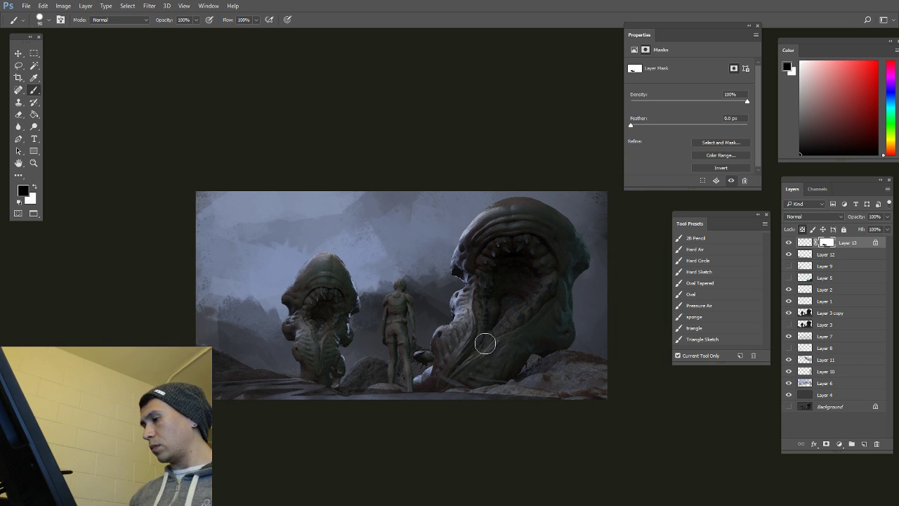
# Step: Flip the canvas horizontally and reduce the brush size to 40
pyautogui.press('[')
pyautogui.press('[')
pyautogui.press('[')
pyautogui.hotkey('ctrl', 'shift', 'h')
pyautogui.press('[')
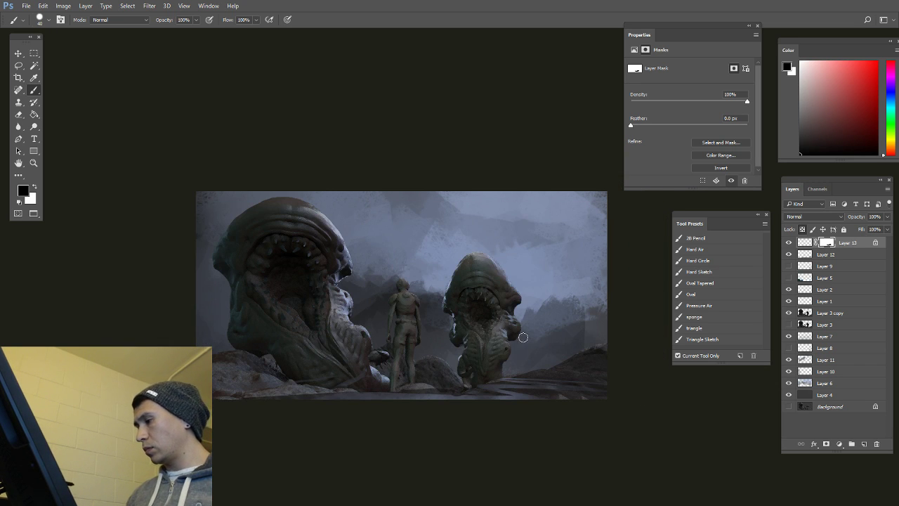
pyautogui.keyDown('alt'); pyautogui.scroll(2, 523, 337); pyautogui.keyUp('alt')
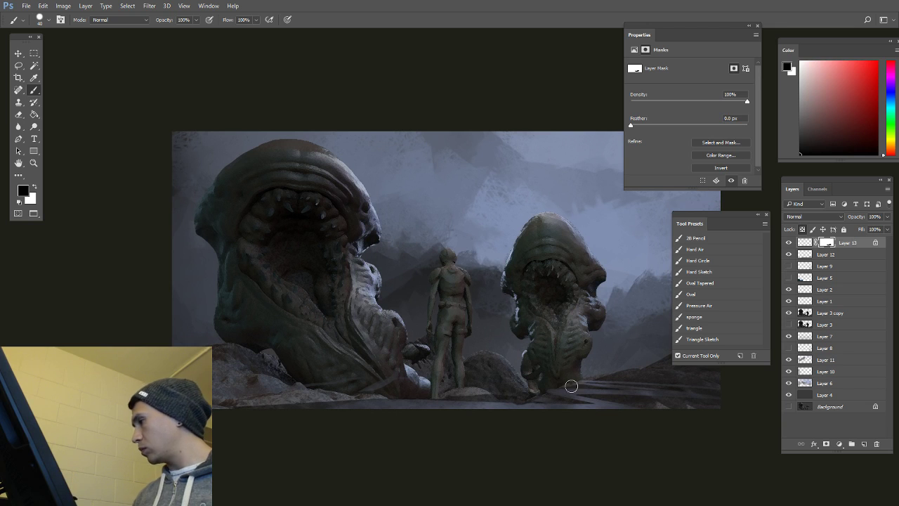
# Step: On a new layer, paint sampled dark strokes along the ground beneath the large creature and figure with the Hard Sketch brush
pyautogui.click(864, 444)
pyautogui.keyDown('alt'); pyautogui.click(572, 404); pyautogui.keyUp('alt')
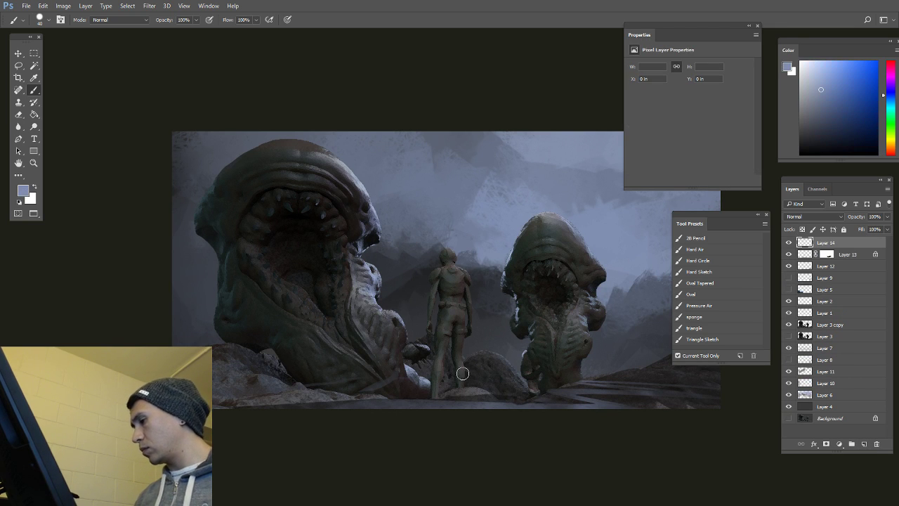
pyautogui.keyDown('alt'); pyautogui.click(402, 387); pyautogui.keyUp('alt')
pyautogui.click(706, 273)
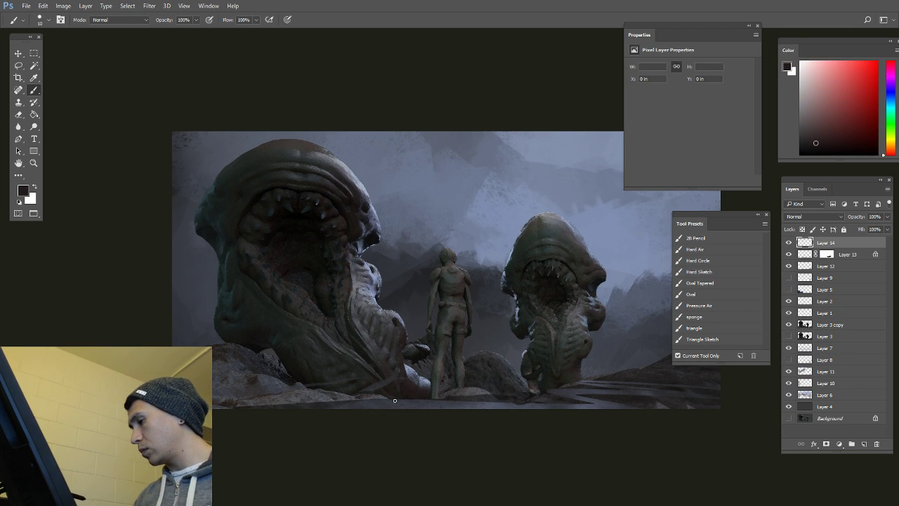
pyautogui.moveTo(415, 402); pyautogui.dragTo(228, 408)
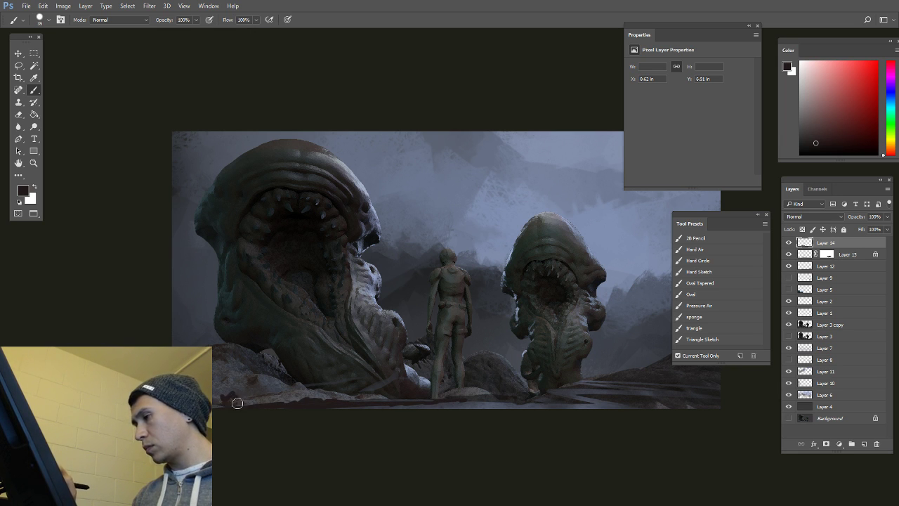
# Step: Add another new layer and lasso the foreground rocks below the large creature down to the canvas edge
pyautogui.press('l')
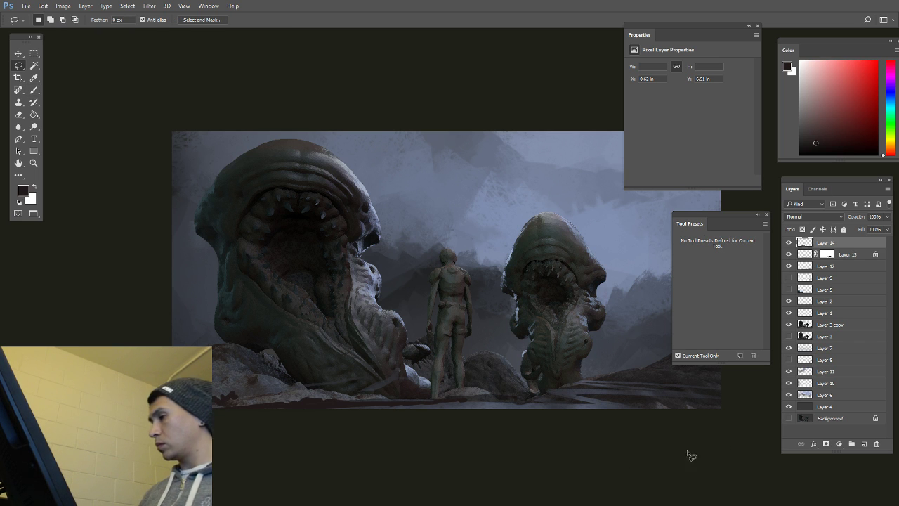
pyautogui.click(864, 444)
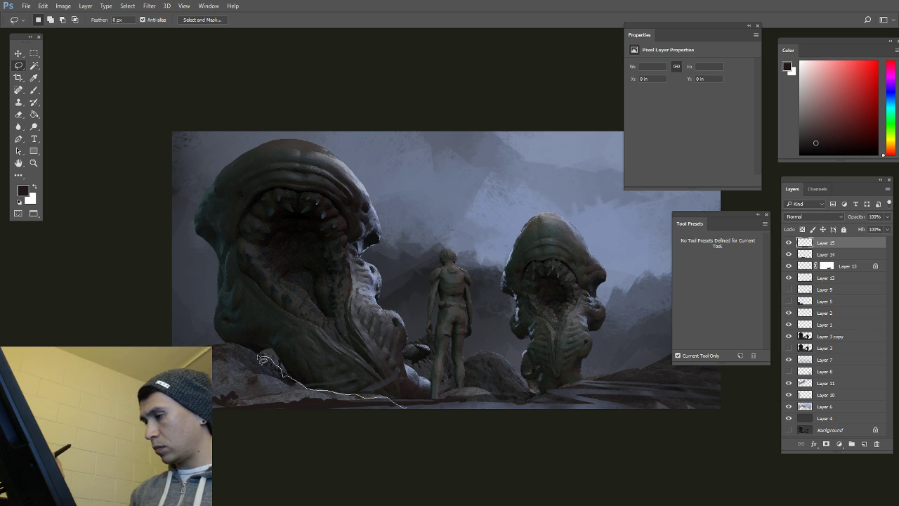
pyautogui.moveTo(225, 344)
pyautogui.mouseDown()
pyautogui.moveTo(165, 393)
pyautogui.moveTo(407, 416)
pyautogui.mouseUp()
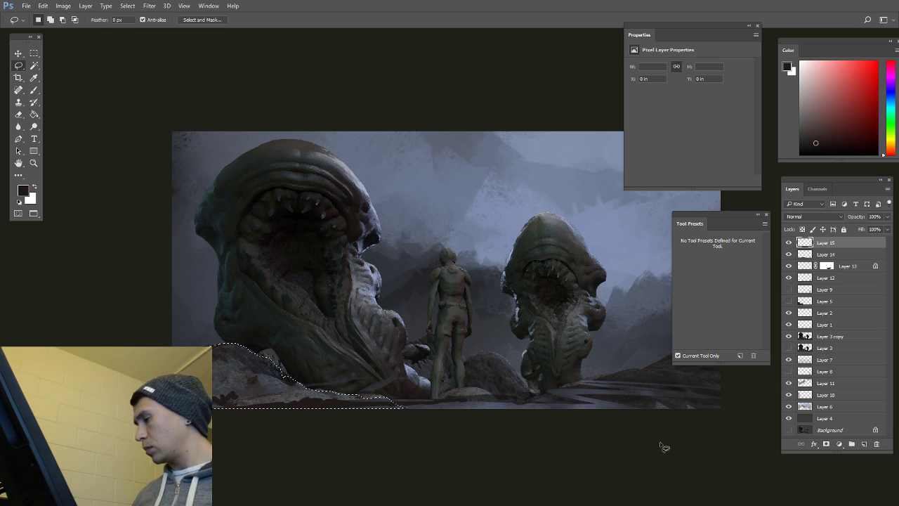
# Step: Darken the selected rocks on a separate new layer with the Pressure Air brush in a sampled dark tone, and deselect
pyautogui.click(864, 443)
pyautogui.press('b')
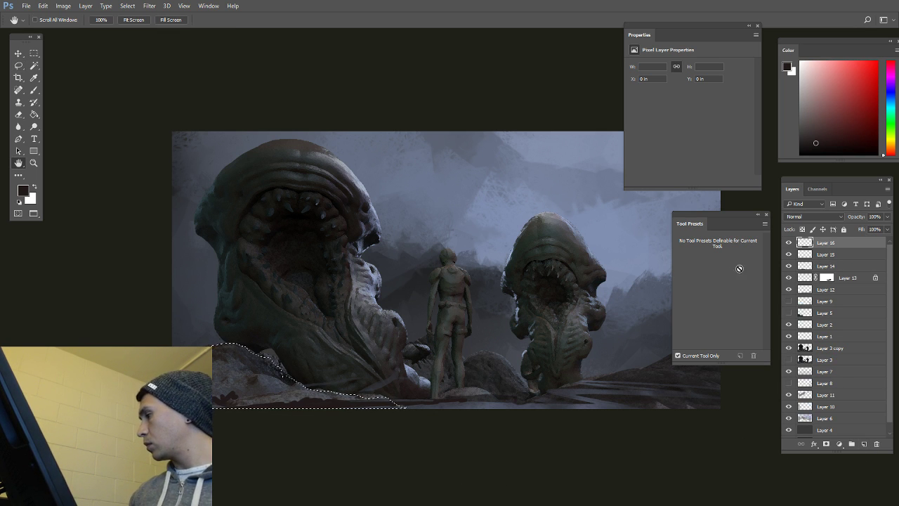
pyautogui.click(699, 306)
pyautogui.keyDown('alt'); pyautogui.click(491, 345); pyautogui.keyUp('alt')
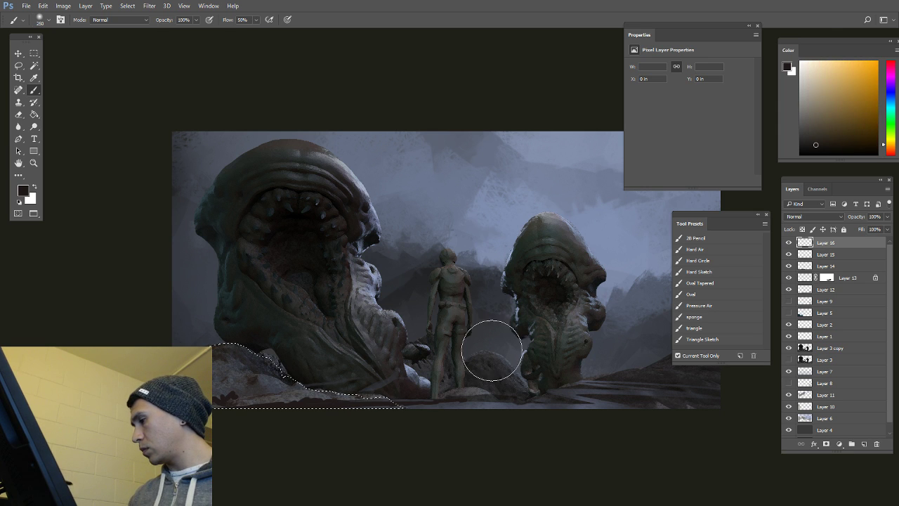
pyautogui.moveTo(200, 411)
pyautogui.mouseDown()
pyautogui.moveTo(331, 420)
pyautogui.moveTo(201, 421)
pyautogui.mouseUp()
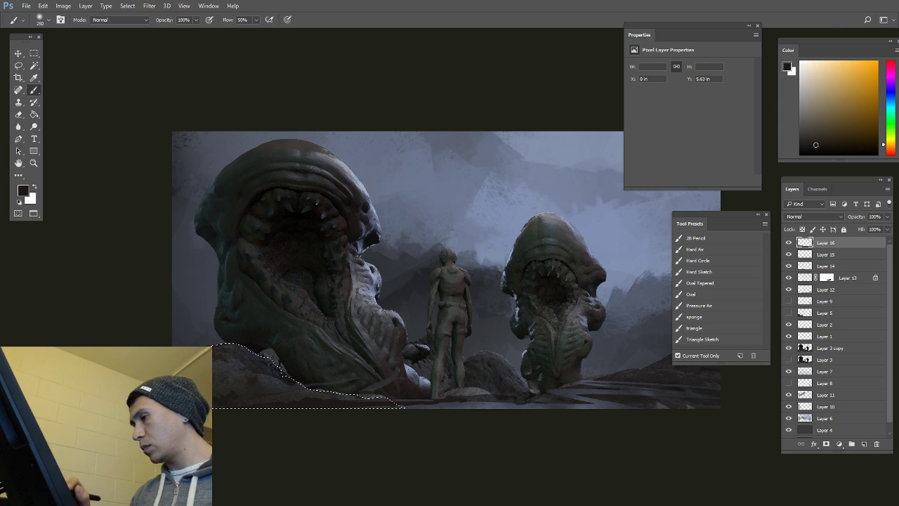
pyautogui.press(']')
pyautogui.press(']')
pyautogui.hotkey('ctrl', 'd')
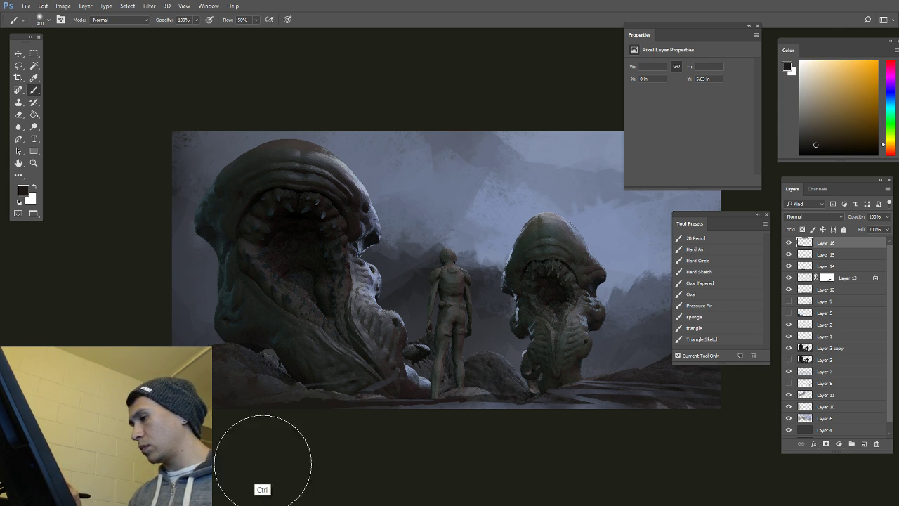
# Step: Lasso the rock slope below the large creature and deepen its shading with a large, near-black Pressure Air brush
pyautogui.press('e')
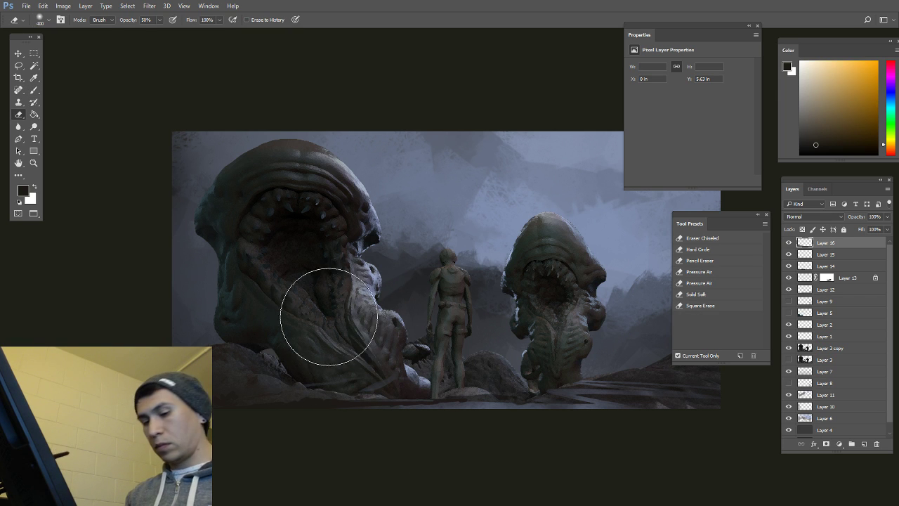
pyautogui.press('l')
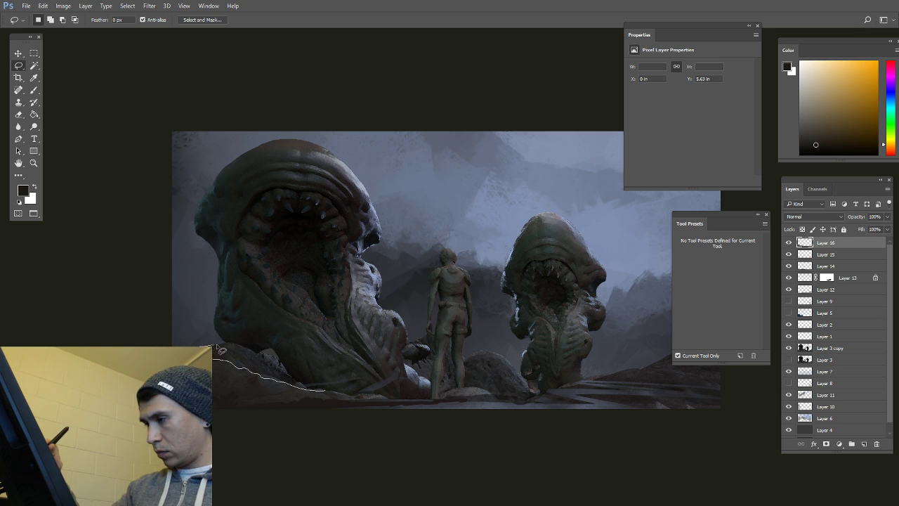
pyautogui.moveTo(325, 390); pyautogui.dragTo(344, 393)
pyautogui.press('b')
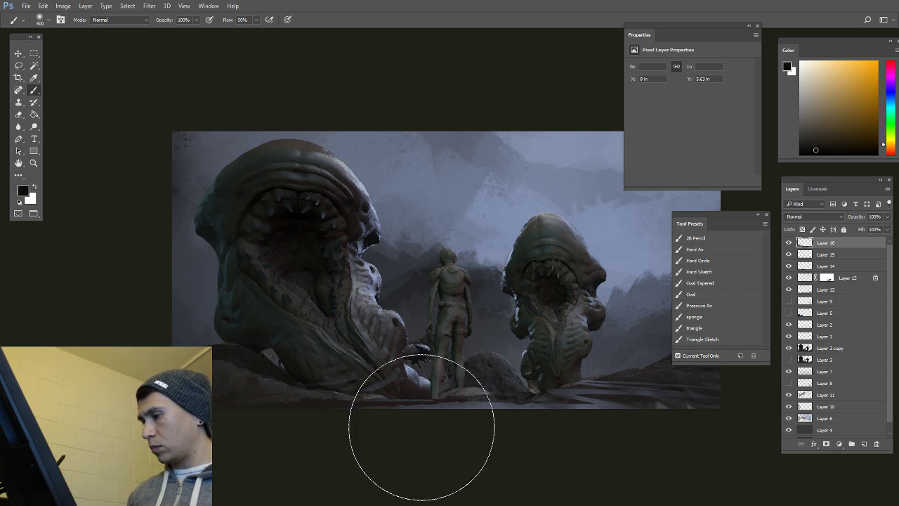
pyautogui.moveTo(542, 409); pyautogui.dragTo(489, 413)
pyautogui.press('[')
pyautogui.press('[')
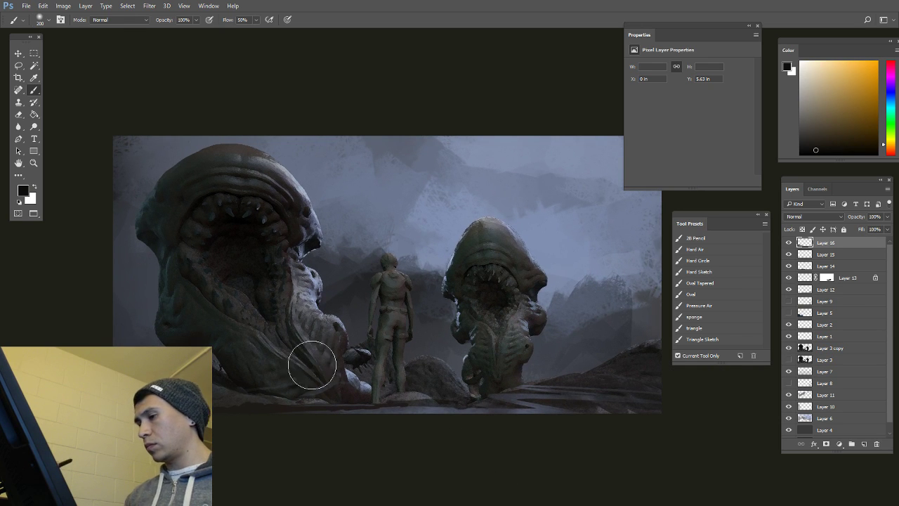
# Step: Soften Layer 16's rock shading with a small eraser and touch it up using a small brush in dark brown
pyautogui.press('e')
pyautogui.press('[')
pyautogui.press('[')
pyautogui.press('[')
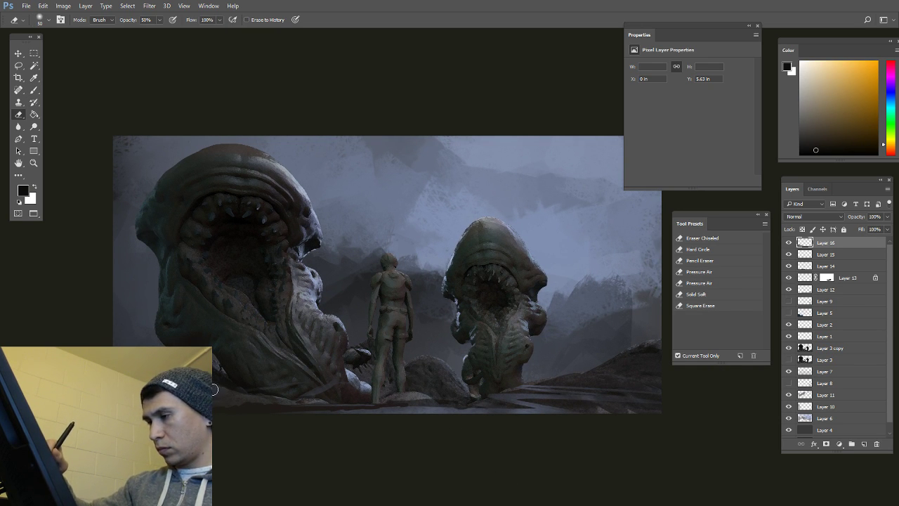
pyautogui.press('b')
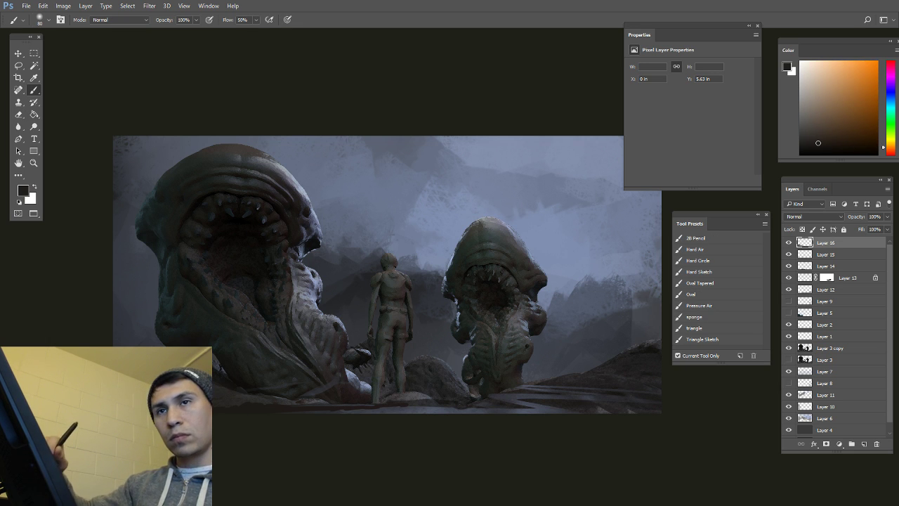
pyautogui.moveTo(460, 342); pyautogui.dragTo(429, 353)
pyautogui.moveTo(510, 342)
pyautogui.mouseDown()
pyautogui.moveTo(504, 353)
pyautogui.moveTo(510, 345)
pyautogui.mouseUp()
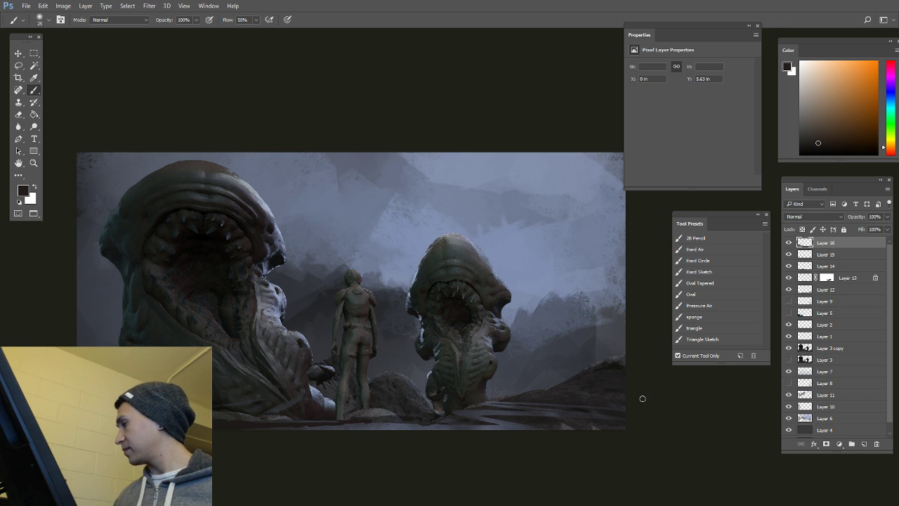
# Step: Add a new top layer, sample a dark blue-grey for the Pressure Air brush, and undo a trial stroke over the smaller creature
pyautogui.click(864, 444)
pyautogui.click(702, 307)
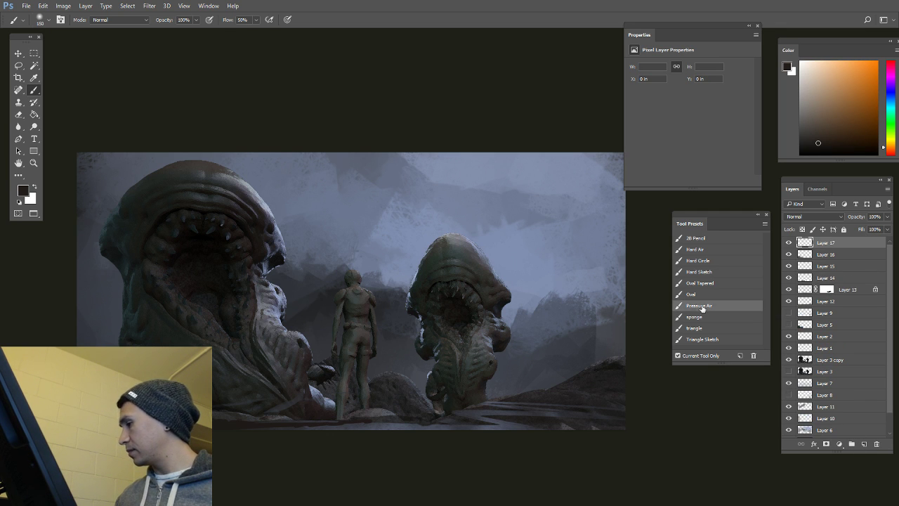
pyautogui.keyDown('alt'); pyautogui.click(393, 338); pyautogui.keyUp('alt')
pyautogui.moveTo(436, 273)
pyautogui.mouseDown()
pyautogui.moveTo(499, 274)
pyautogui.moveTo(490, 276)
pyautogui.mouseUp()
pyautogui.hotkey('ctrl', 'alt', 'z')
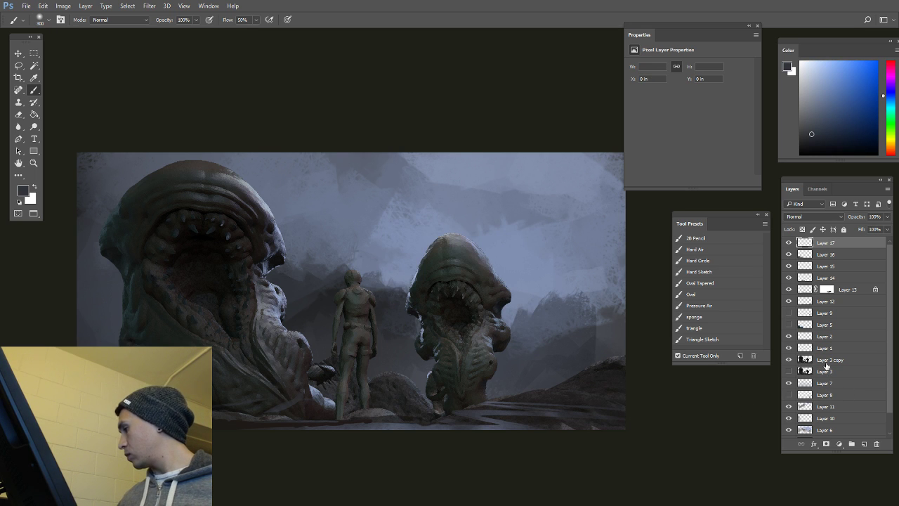
# Step: Add a new layer directly above Layer 3 and spray soft dark blue-grey mist in the sky behind the smaller creature
pyautogui.click(828, 372)
pyautogui.click(863, 444)
pyautogui.moveTo(482, 311)
pyautogui.mouseDown()
pyautogui.moveTo(431, 277)
pyautogui.moveTo(452, 254)
pyautogui.moveTo(485, 277)
pyautogui.moveTo(496, 265)
pyautogui.moveTo(517, 276)
pyautogui.mouseUp()
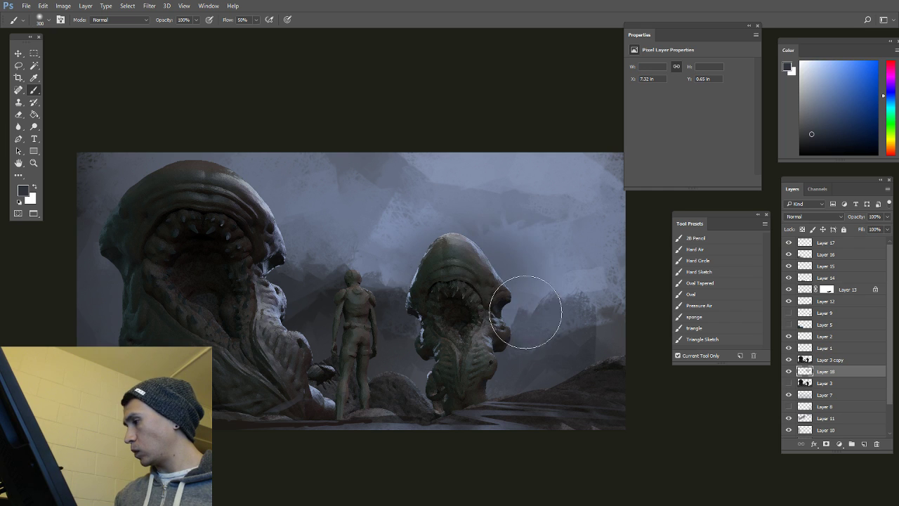
pyautogui.press(']')
pyautogui.press(']')
pyautogui.moveTo(431, 272)
pyautogui.mouseDown()
pyautogui.moveTo(401, 257)
pyautogui.moveTo(449, 221)
pyautogui.moveTo(445, 184)
pyautogui.mouseUp()
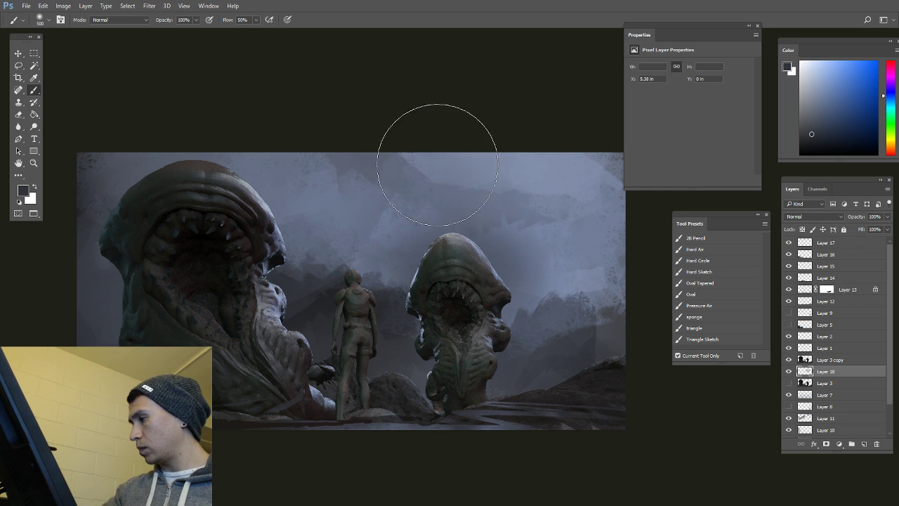
pyautogui.press('[')
pyautogui.press('[')
pyautogui.press('[')
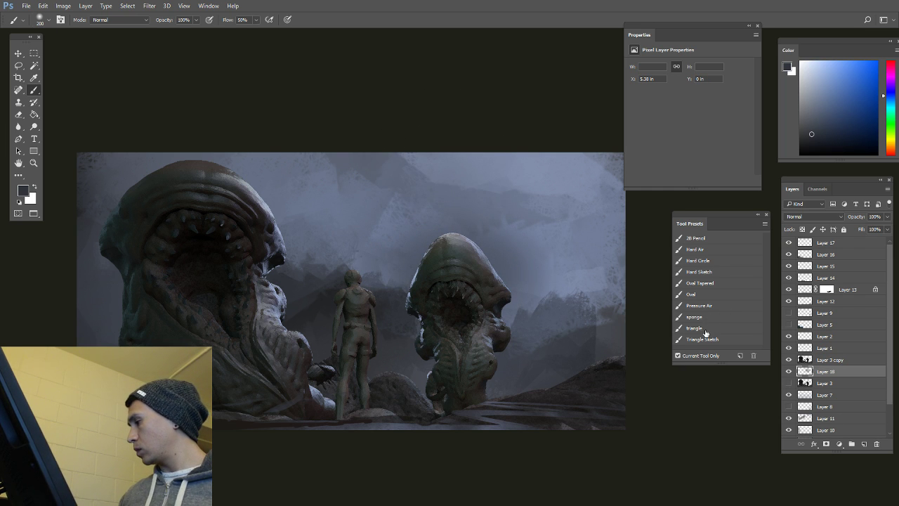
# Step: Switch to a triangular brush preset and sample a light blue-grey from the sky above the smaller creature
pyautogui.click(702, 338)
pyautogui.keyDown('alt'); pyautogui.click(546, 257); pyautogui.keyUp('alt')
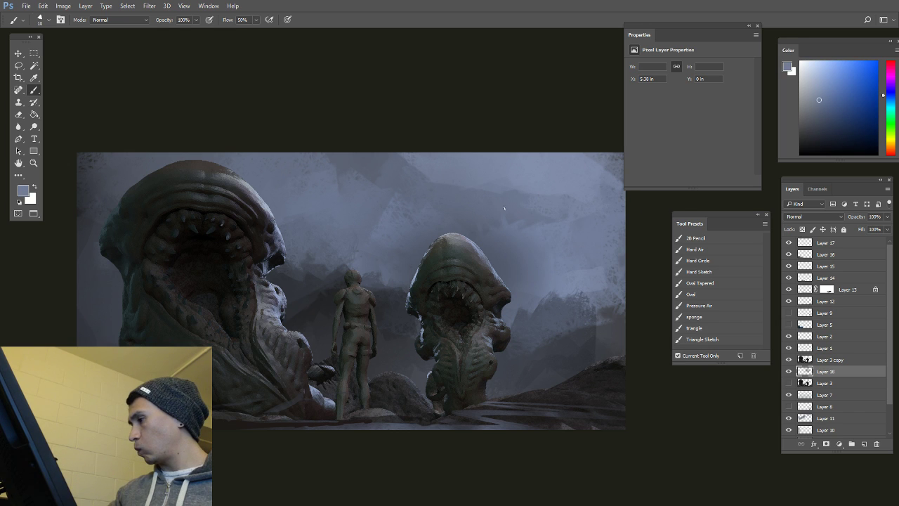
pyautogui.keyDown('alt'); pyautogui.click(389, 325); pyautogui.keyUp('alt')
pyautogui.moveTo(390, 289)
pyautogui.mouseDown()
pyautogui.moveTo(400, 195)
pyautogui.moveTo(438, 165)
pyautogui.moveTo(430, 186)
pyautogui.mouseUp()
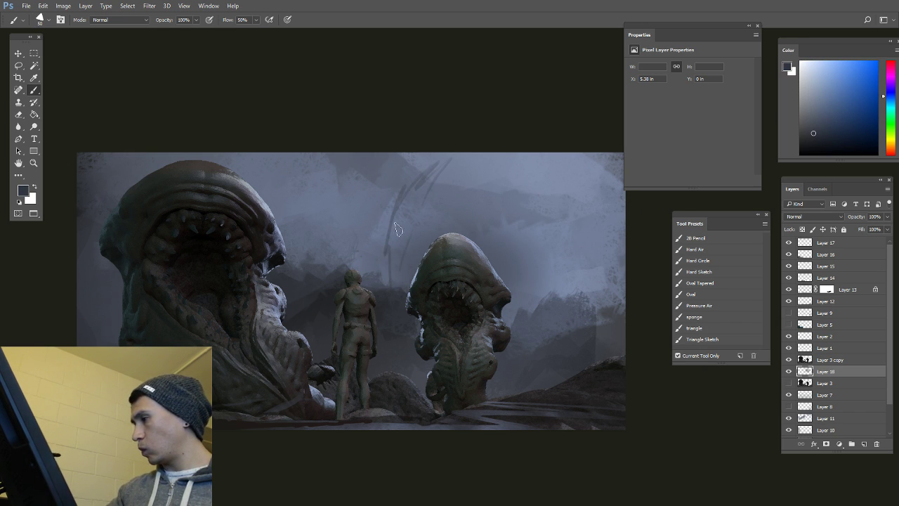
pyautogui.moveTo(398, 222)
pyautogui.mouseDown()
pyautogui.moveTo(432, 185)
pyautogui.moveTo(437, 163)
pyautogui.moveTo(393, 270)
pyautogui.moveTo(306, 243)
pyautogui.mouseUp()
pyautogui.moveTo(294, 178)
pyautogui.mouseDown()
pyautogui.moveTo(298, 253)
pyautogui.moveTo(307, 163)
pyautogui.moveTo(367, 180)
pyautogui.moveTo(313, 246)
pyautogui.moveTo(323, 275)
pyautogui.mouseUp()
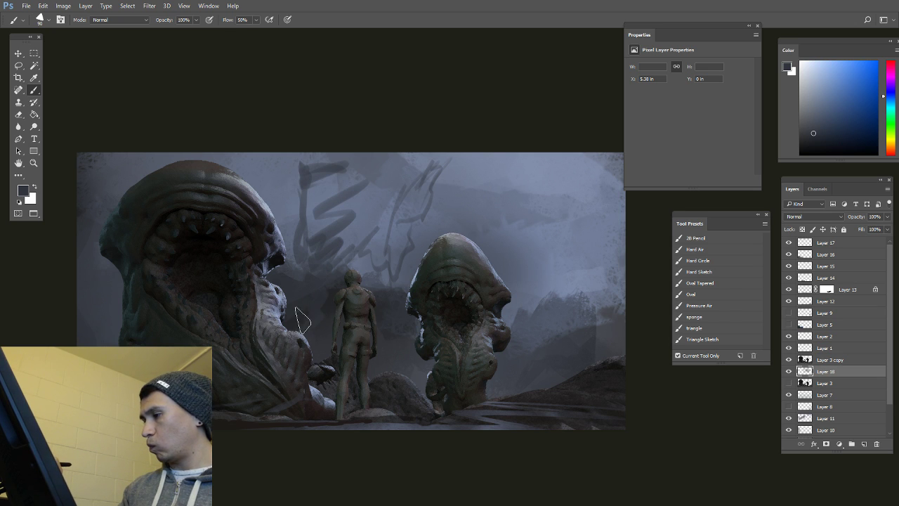
pyautogui.keyDown('alt'); pyautogui.click(294, 320); pyautogui.keyUp('alt')
pyautogui.press(']')
pyautogui.press(']')
pyautogui.moveTo(330, 277)
pyautogui.mouseDown()
pyautogui.moveTo(387, 253)
pyautogui.moveTo(323, 239)
pyautogui.moveTo(404, 200)
pyautogui.moveTo(330, 186)
pyautogui.moveTo(339, 160)
pyautogui.moveTo(315, 156)
pyautogui.mouseUp()
pyautogui.press('[')
pyautogui.press('[')
pyautogui.hotkey('ctrl', 'alt', 'z')
pyautogui.hotkey('ctrl', 'alt', 'z')
pyautogui.hotkey('ctrl', 'alt', 'z')
pyautogui.hotkey('ctrl', 'alt', 'z')
pyautogui.hotkey('ctrl', 'alt', 'z')
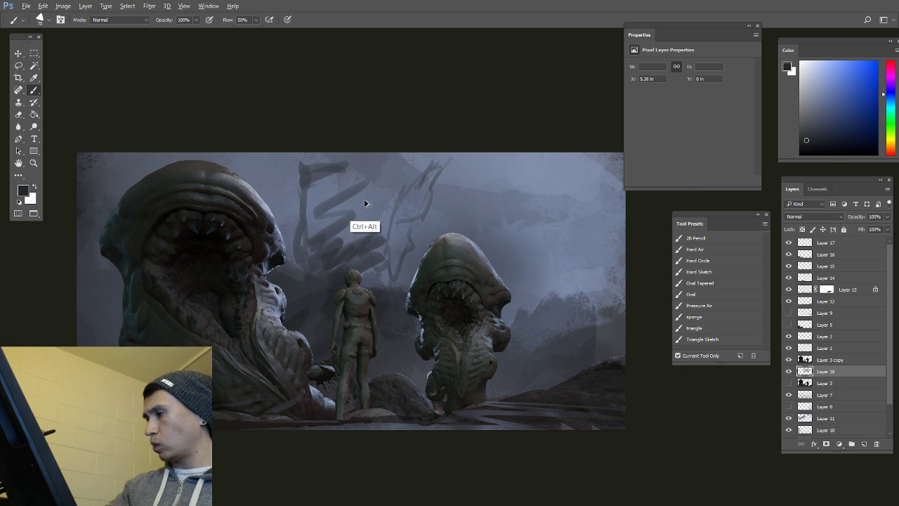
pyautogui.hotkey('ctrl', 'alt', 'z')
pyautogui.hotkey('ctrl', 'alt', 'z')
pyautogui.hotkey('ctrl', 'alt', 'z')
pyautogui.hotkey('ctrl', 'alt', 'z')
pyautogui.hotkey('ctrl', 'alt', 'z')
pyautogui.hotkey('ctrl', 'alt', 'z')
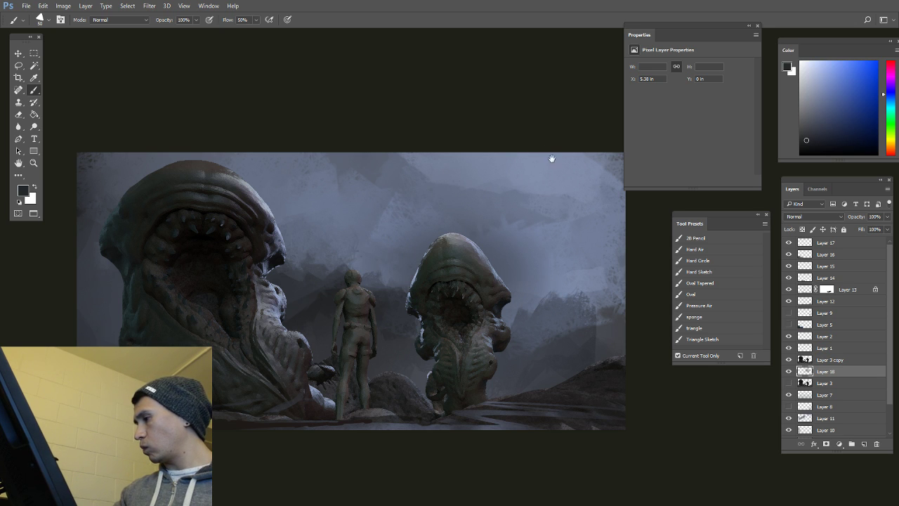
# Step: Repaint the sky's upper corners in sampled blue-grey and add thin dark branch-like strokes around the sky and behind the smaller creature
pyautogui.keyDown('alt'); pyautogui.click(612, 171); pyautogui.keyUp('alt')
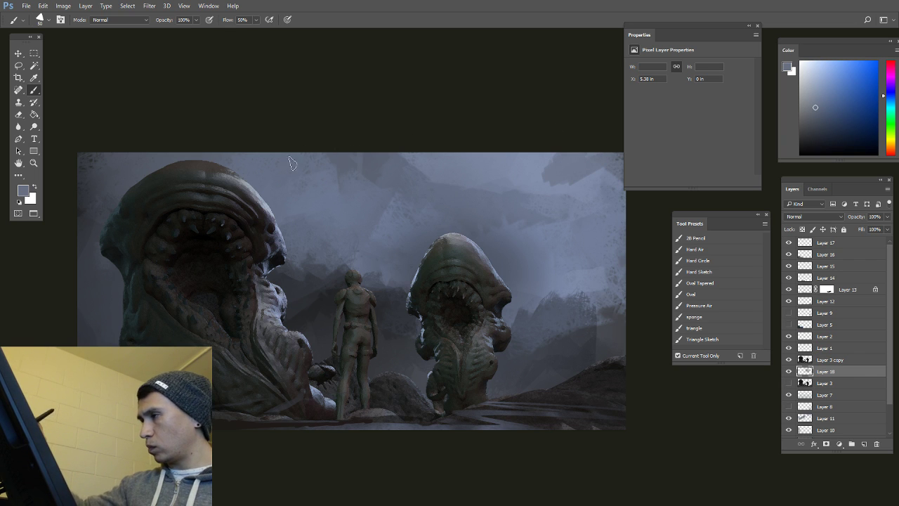
pyautogui.keyDown('alt'); pyautogui.click(144, 186); pyautogui.keyUp('alt')
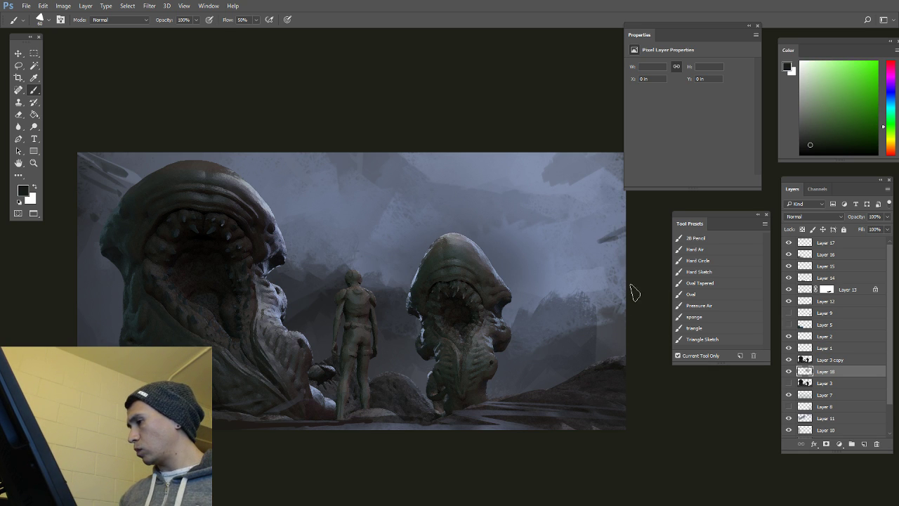
pyautogui.moveTo(549, 311); pyautogui.dragTo(618, 304)
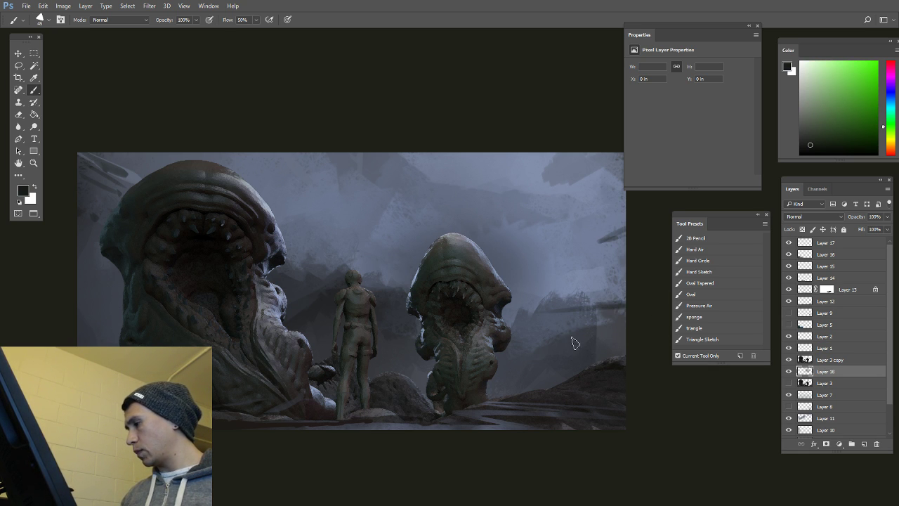
pyautogui.keyDown('alt'); pyautogui.click(606, 368); pyautogui.keyUp('alt')
pyautogui.press('[')
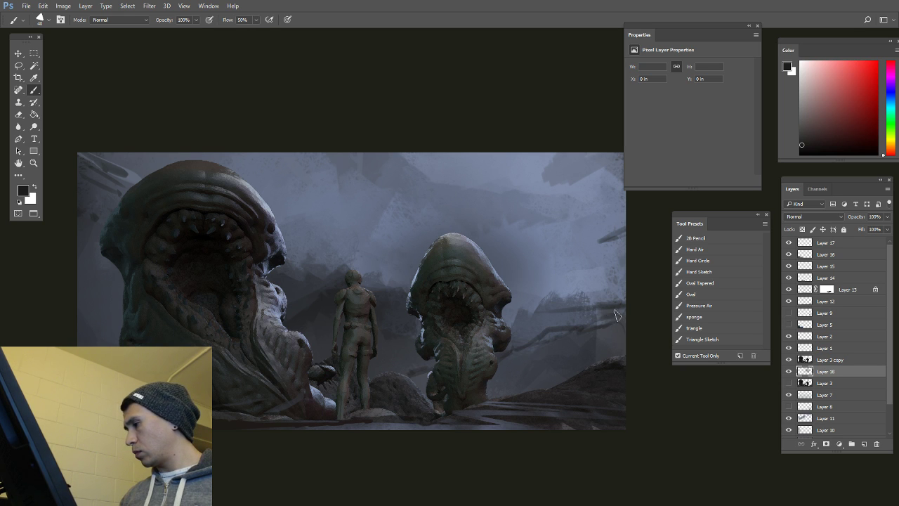
pyautogui.moveTo(291, 151); pyautogui.dragTo(306, 190)
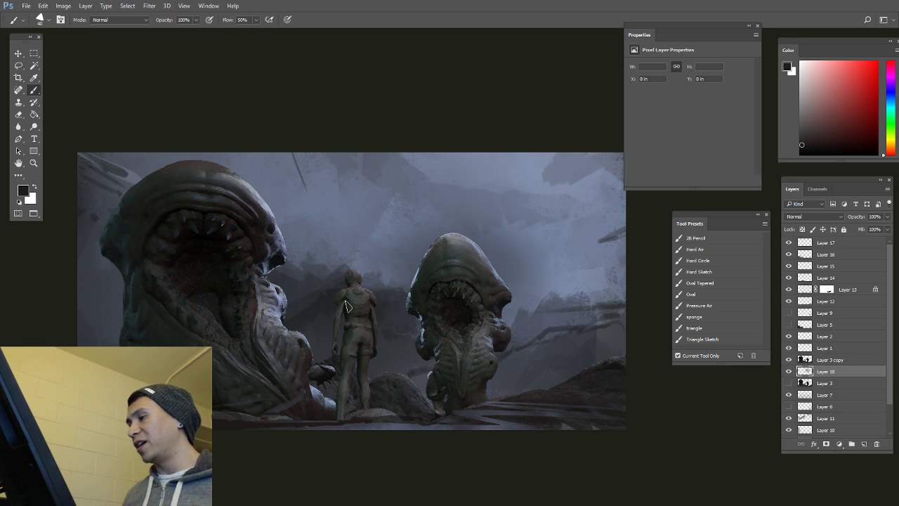
# Step: Add a new layer above Layer 18 and check the whole composition at thumbnail size
pyautogui.click(865, 444)
pyautogui.keyDown('ctrl'); pyautogui.keyDown('alt'); pyautogui.click(477, 359); pyautogui.keyUp('alt'); pyautogui.keyUp('ctrl')
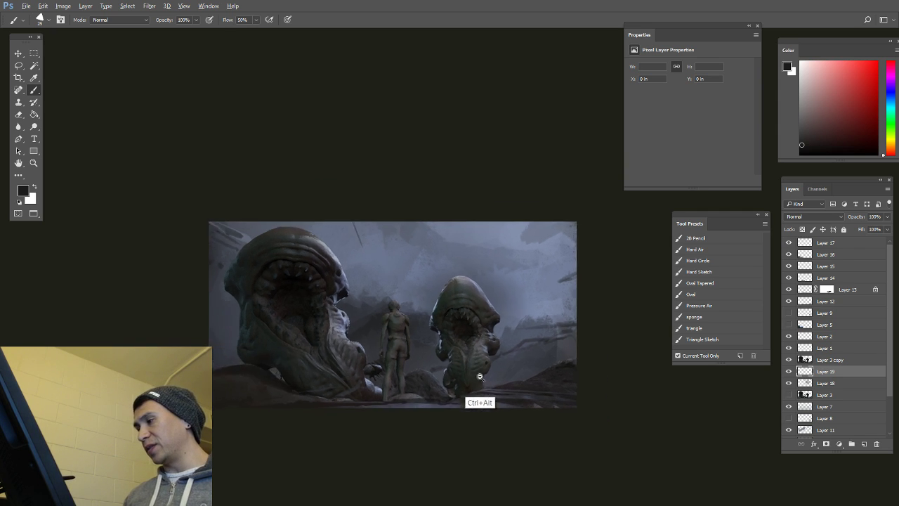
pyautogui.keyDown('ctrl'); pyautogui.keyDown('alt'); pyautogui.click(480, 373); pyautogui.keyUp('alt'); pyautogui.keyUp('ctrl')
pyautogui.keyDown('ctrl'); pyautogui.keyDown('alt'); pyautogui.click(486, 382); pyautogui.keyUp('alt'); pyautogui.keyUp('ctrl')
pyautogui.keyDown('ctrl'); pyautogui.keyDown('alt'); pyautogui.click(492, 378); pyautogui.keyUp('alt'); pyautogui.keyUp('ctrl')
pyautogui.keyDown('ctrl'); pyautogui.keyDown('alt'); pyautogui.click(494, 378); pyautogui.keyUp('alt'); pyautogui.keyUp('ctrl')
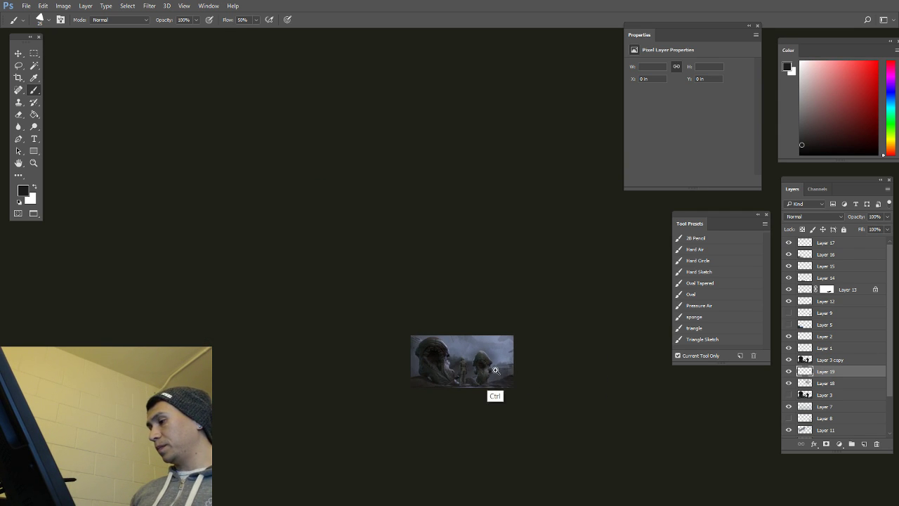
pyautogui.keyDown('alt'); pyautogui.scroll(4, 495, 397); pyautogui.keyUp('alt')
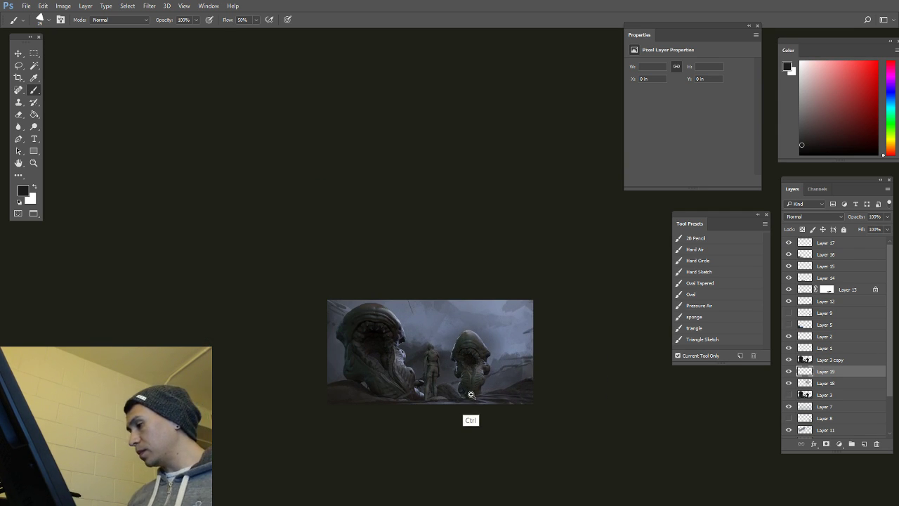
pyautogui.keyDown('alt'); pyautogui.scroll(2, 469, 414); pyautogui.keyUp('alt')
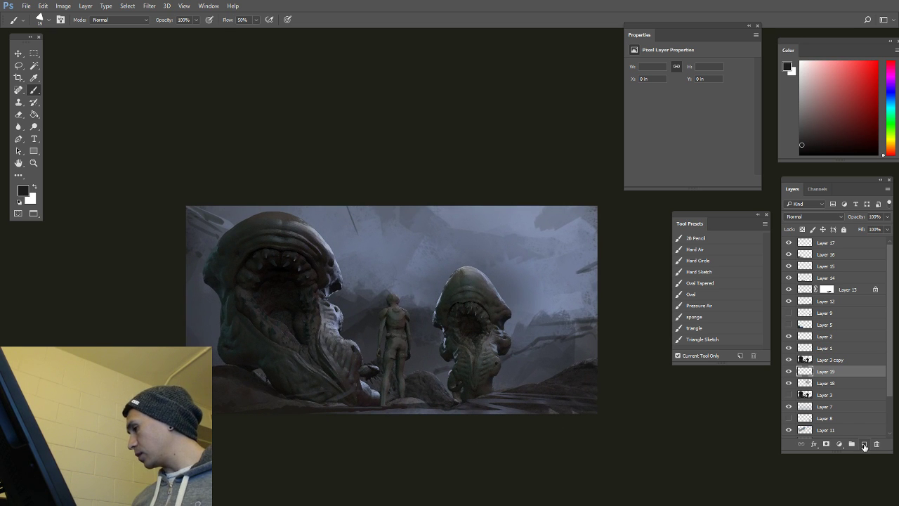
# Step: Add two more empty layers between Layer 19 and Layer 3 copy
pyautogui.click(864, 444)
pyautogui.keyDown('ctrl'); pyautogui.click(413, 344); pyautogui.keyUp('ctrl')
pyautogui.press(']')
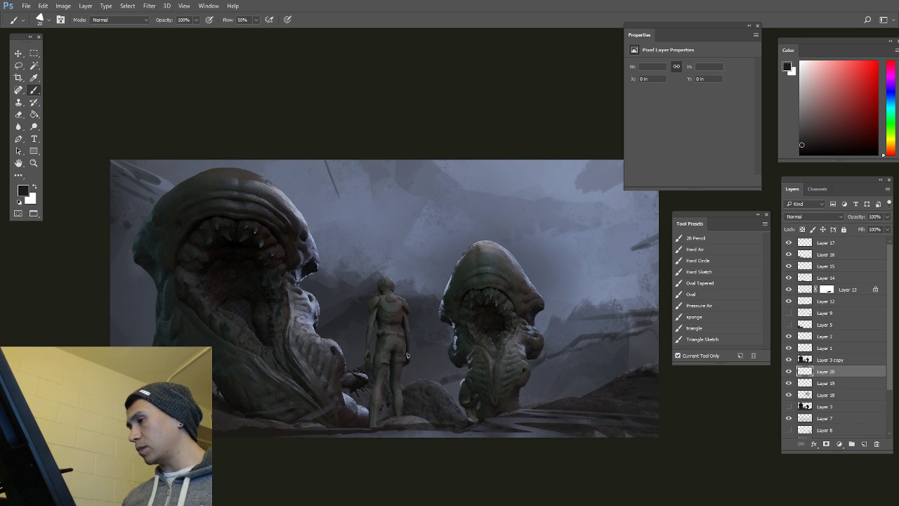
pyautogui.moveTo(549, 351); pyautogui.dragTo(504, 348)
pyautogui.press(']')
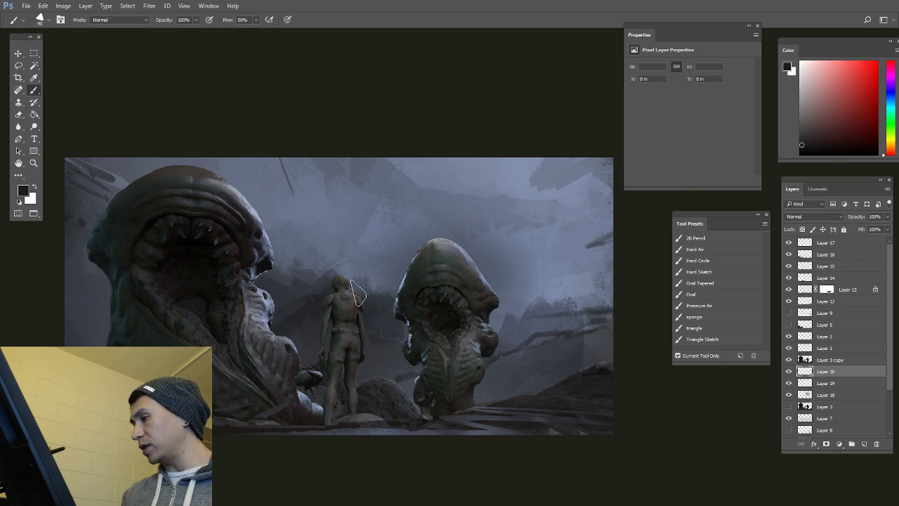
pyautogui.click(863, 444)
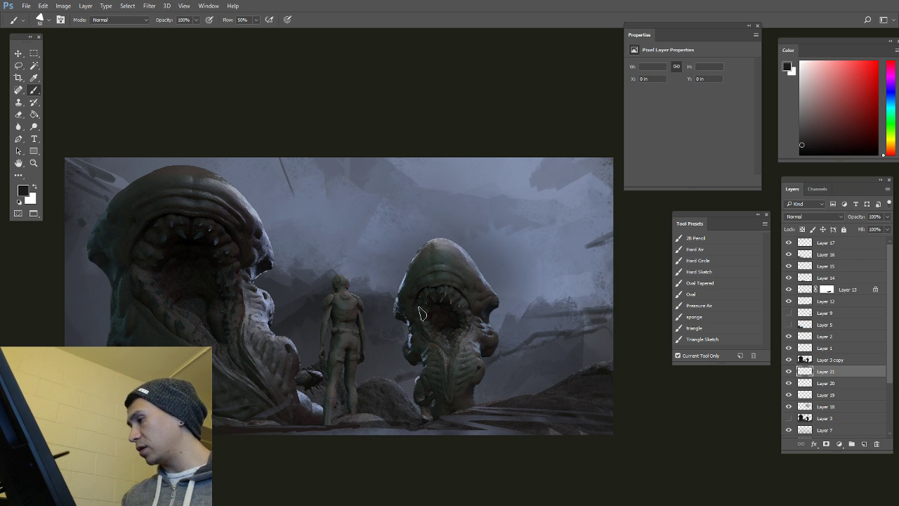
# Step: Sample a light blue from the smaller creature's rim, add a new layer above Layer 17, and paint fine highlights on the figure's head
pyautogui.keyDown('ctrl'); pyautogui.click(395, 287); pyautogui.keyUp('ctrl')
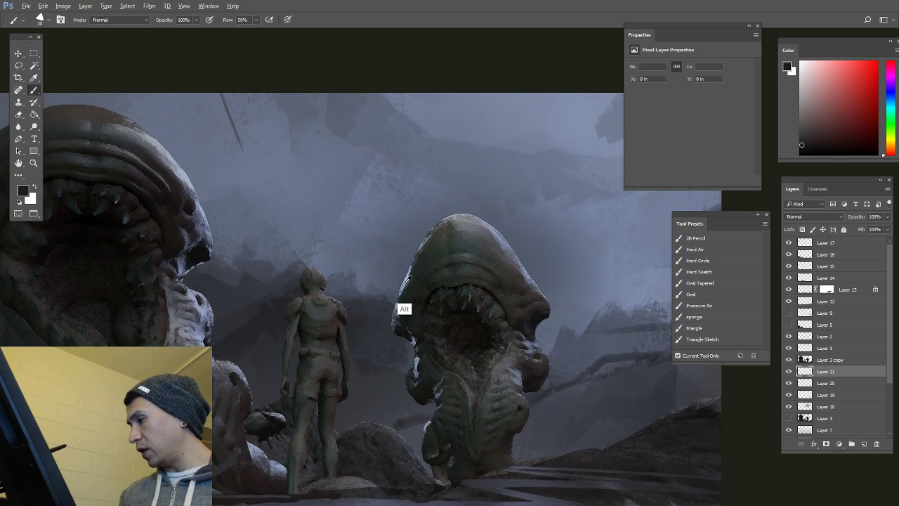
pyautogui.keyDown('alt'); pyautogui.click(405, 283); pyautogui.keyUp('alt')
pyautogui.press('[')
pyautogui.press('[')
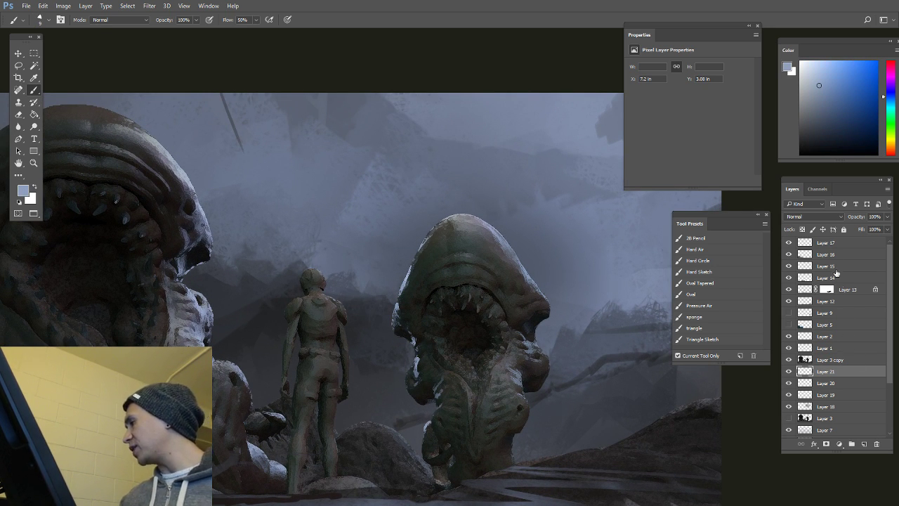
pyautogui.click(829, 243)
pyautogui.click(862, 444)
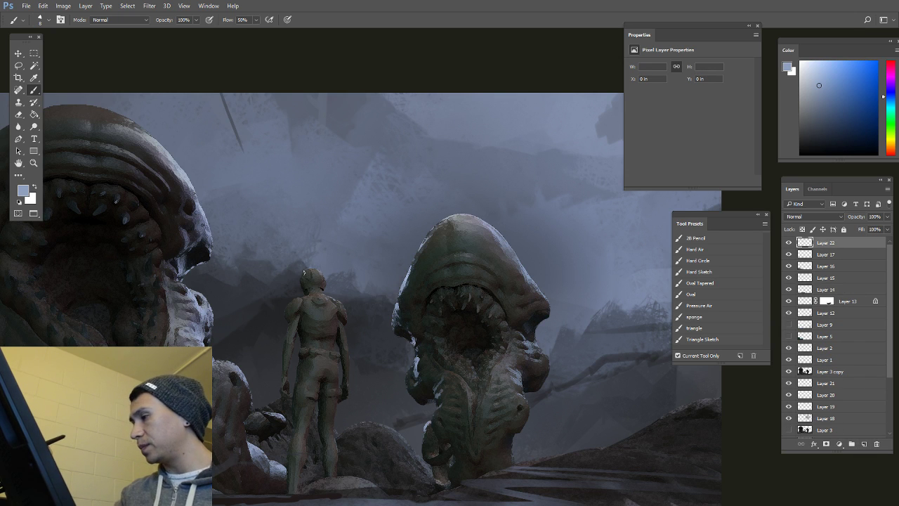
pyautogui.moveTo(306, 271); pyautogui.dragTo(309, 272)
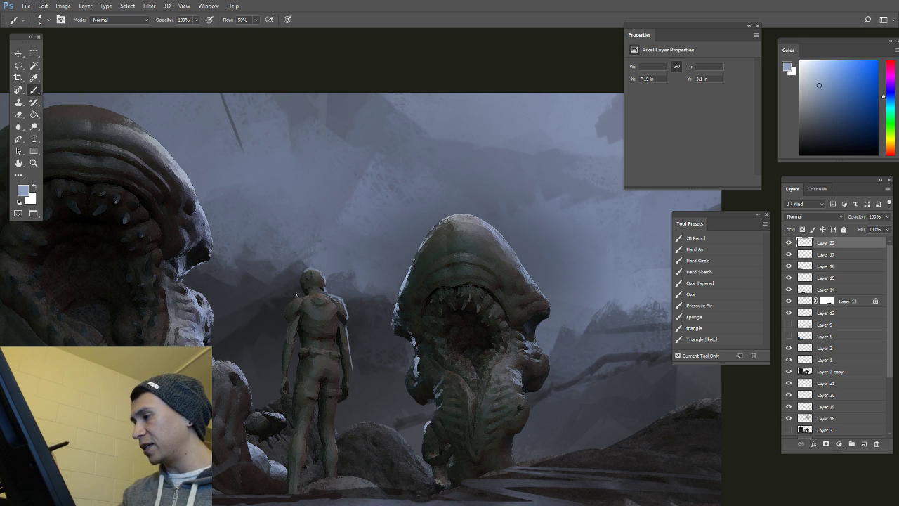
# Step: Try blue-grey mist over the figure with the sponge brush, and hide Layer 22
pyautogui.keyDown('ctrl'); pyautogui.keyDown('alt'); pyautogui.click(363, 393); pyautogui.keyUp('alt'); pyautogui.keyUp('ctrl')
pyautogui.moveTo(409, 406); pyautogui.dragTo(411, 401)
pyautogui.press('e')
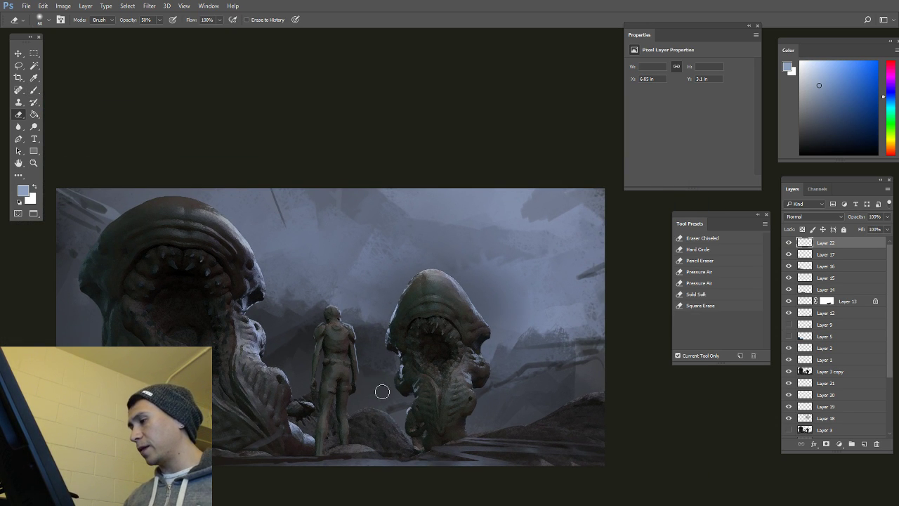
pyautogui.press('b')
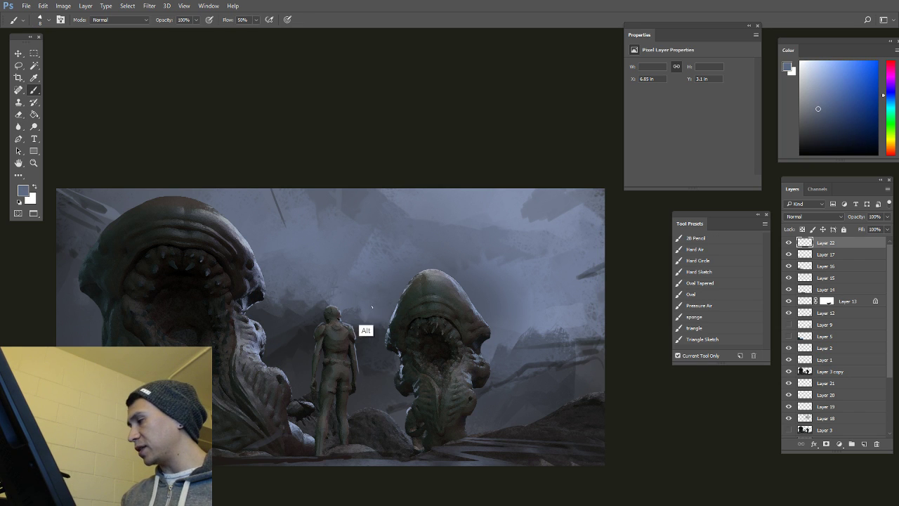
pyautogui.click(697, 307)
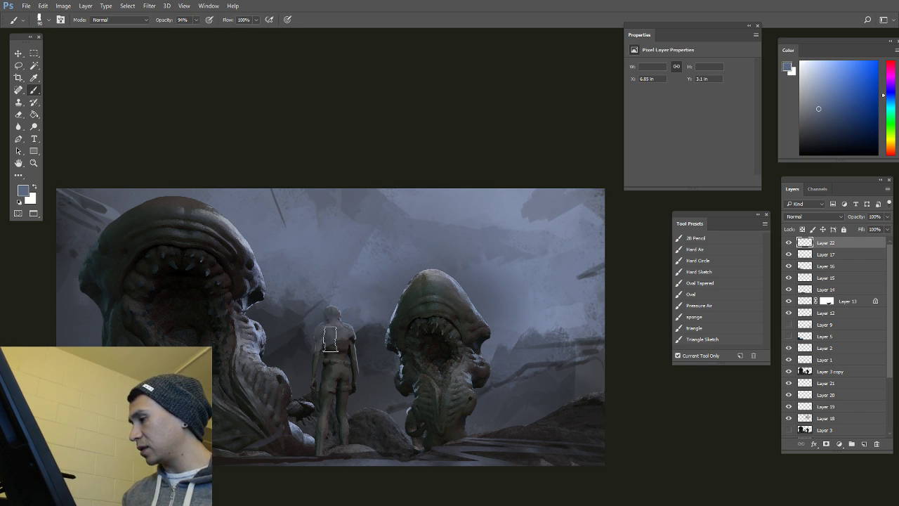
pyautogui.click(787, 242)
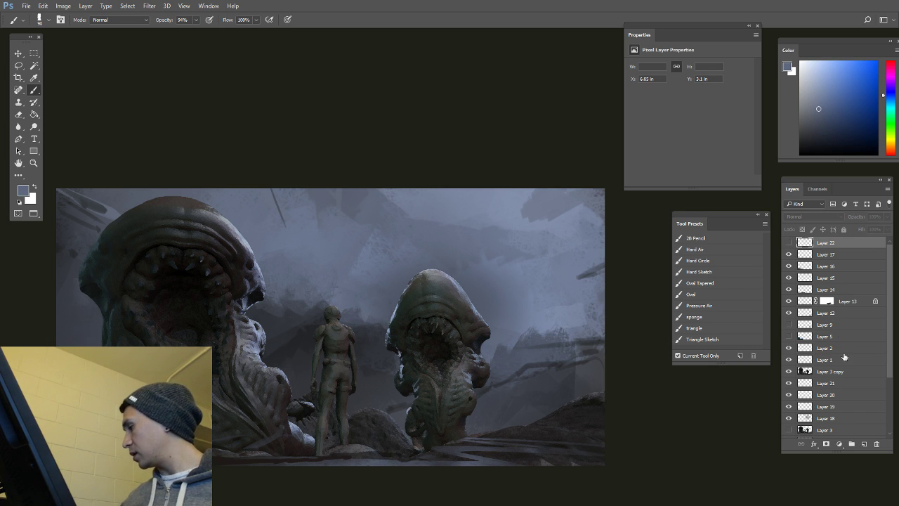
# Step: Add a new layer directly above Layer 3 and paint blue-grey mist behind the figure with the sponge brush at size 175
pyautogui.click(837, 430)
pyautogui.click(863, 444)
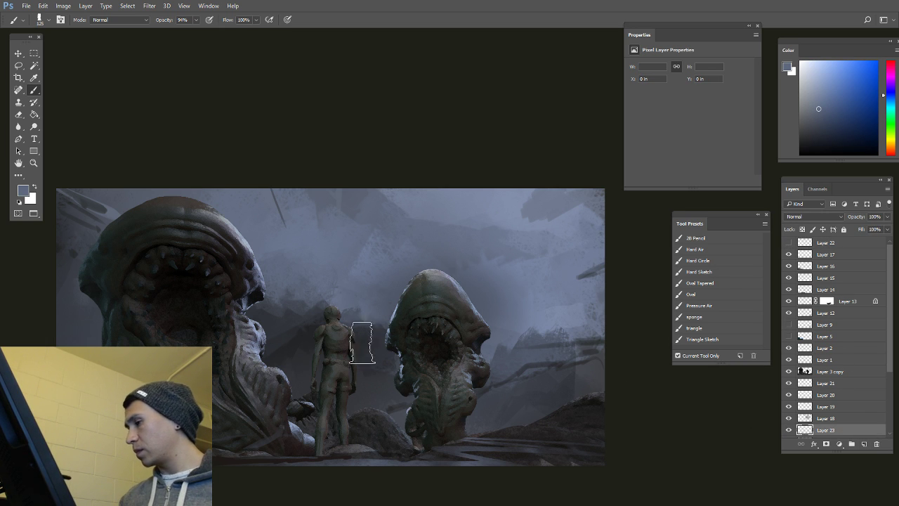
pyautogui.press(']')
pyautogui.press(']')
pyautogui.press(']')
pyautogui.press(']')
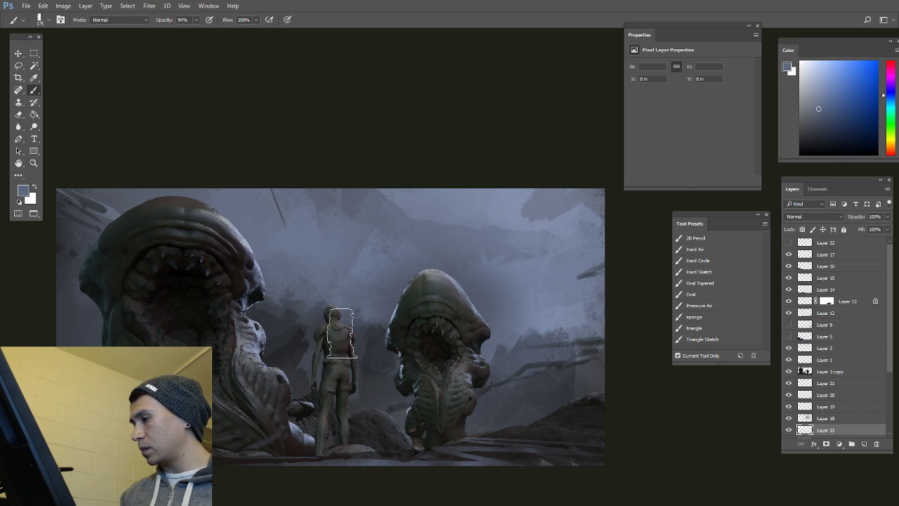
pyautogui.moveTo(341, 334); pyautogui.dragTo(357, 344)
pyautogui.moveTo(295, 302); pyautogui.dragTo(314, 304)
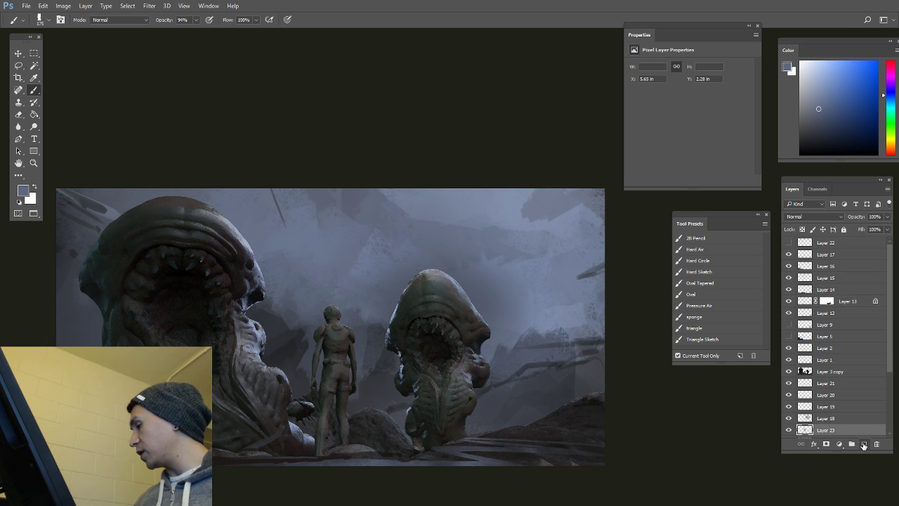
# Step: Add a new layer above Layer 23 and try small blue-grey strokes on the ground with the triangle brush
pyautogui.click(864, 444)
pyautogui.click(695, 328)
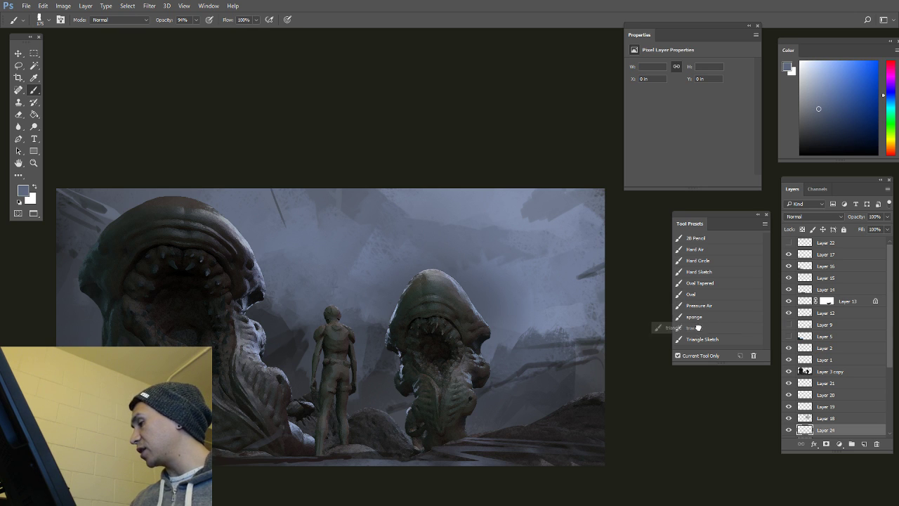
pyautogui.press('[')
pyautogui.press('[')
pyautogui.press('[')
pyautogui.press('[')
pyautogui.press('[')
pyautogui.press('[')
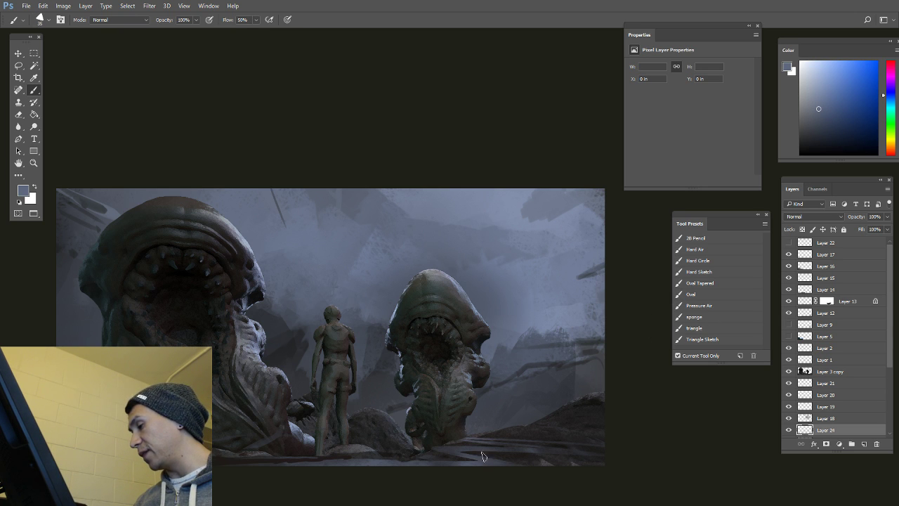
pyautogui.keyDown('alt'); pyautogui.click(470, 462); pyautogui.keyUp('alt')
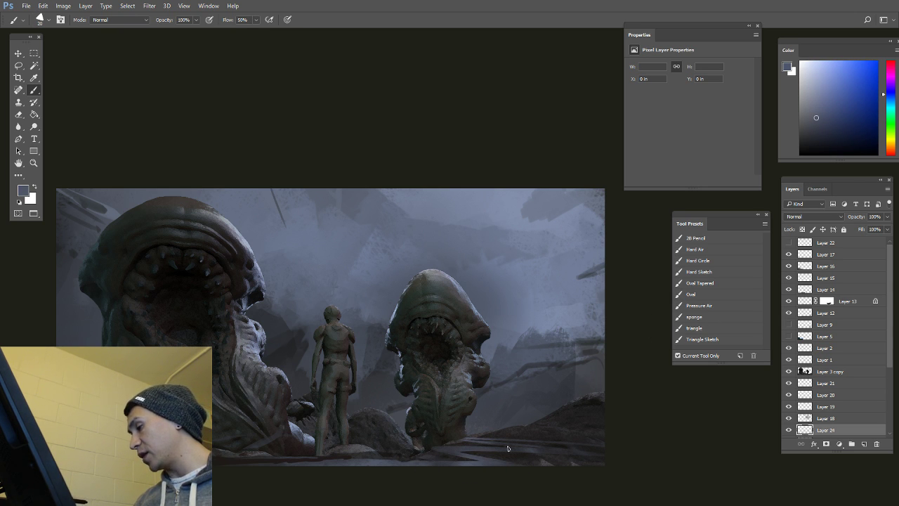
pyautogui.press('[')
pyautogui.press('[')
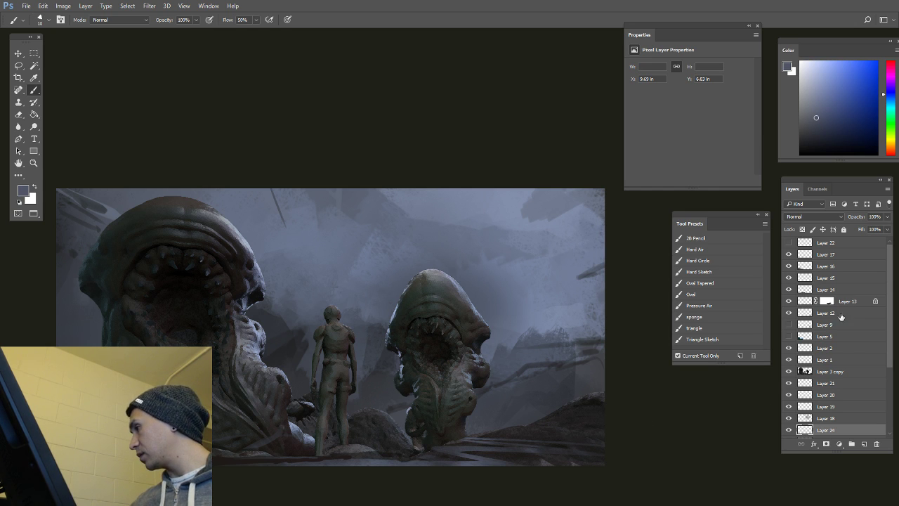
# Step: Add a new layer above Layer 17 and paint thin blue-grey and dull red streaks across the ground below the smaller creature
pyautogui.click(836, 254)
pyautogui.click(864, 444)
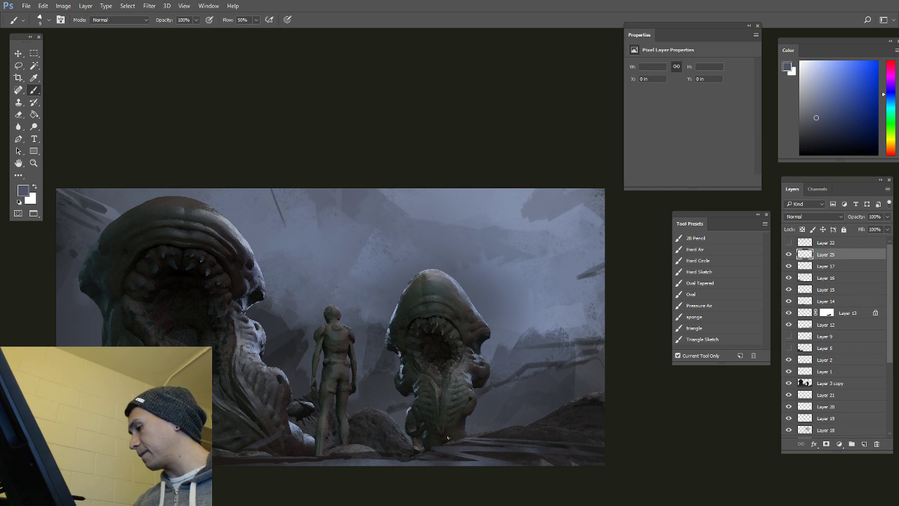
pyautogui.moveTo(482, 449); pyautogui.dragTo(425, 447)
pyautogui.moveTo(604, 453)
pyautogui.mouseDown()
pyautogui.moveTo(424, 445)
pyautogui.moveTo(456, 444)
pyautogui.moveTo(443, 443)
pyautogui.mouseUp()
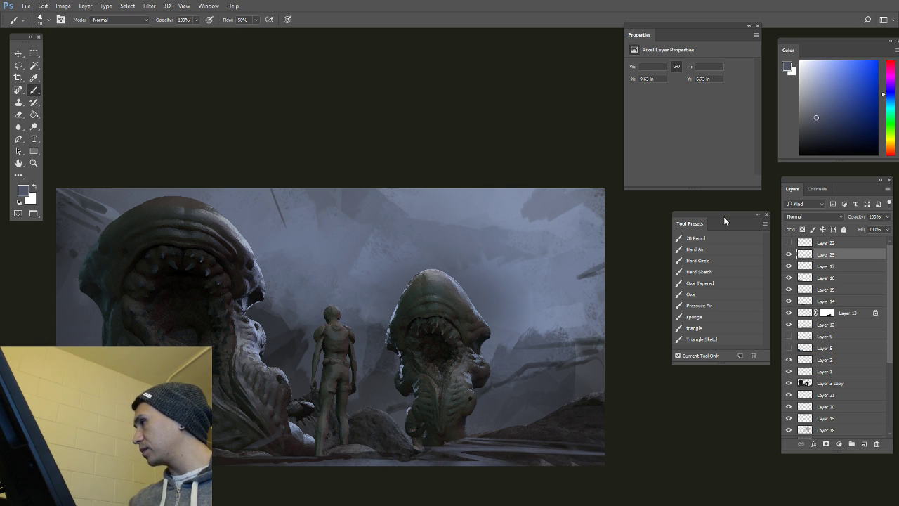
pyautogui.click(890, 63)
pyautogui.moveTo(557, 452); pyautogui.dragTo(441, 439)
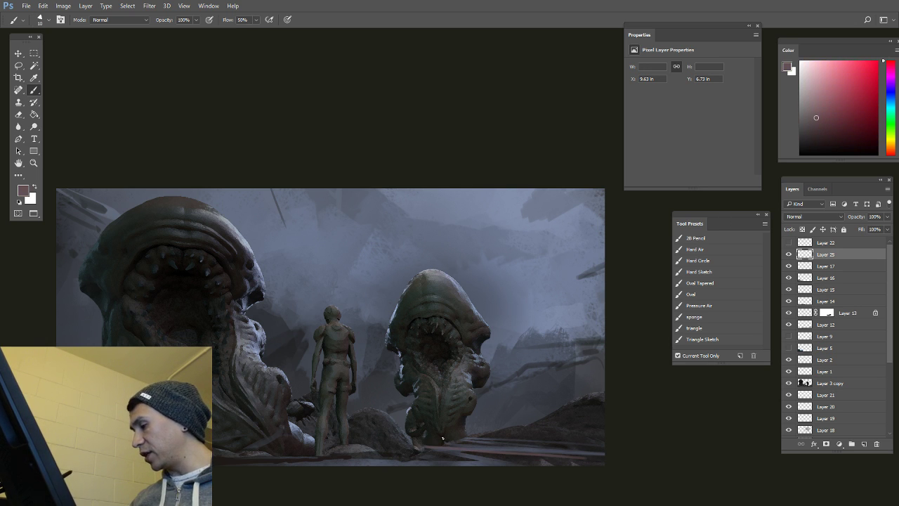
# Step: Pick a bright red and draw composition arrows leading from the canvas edges toward the central figure, including one curving along the left creature's head
pyautogui.moveTo(852, 120); pyautogui.dragTo(881, 61)
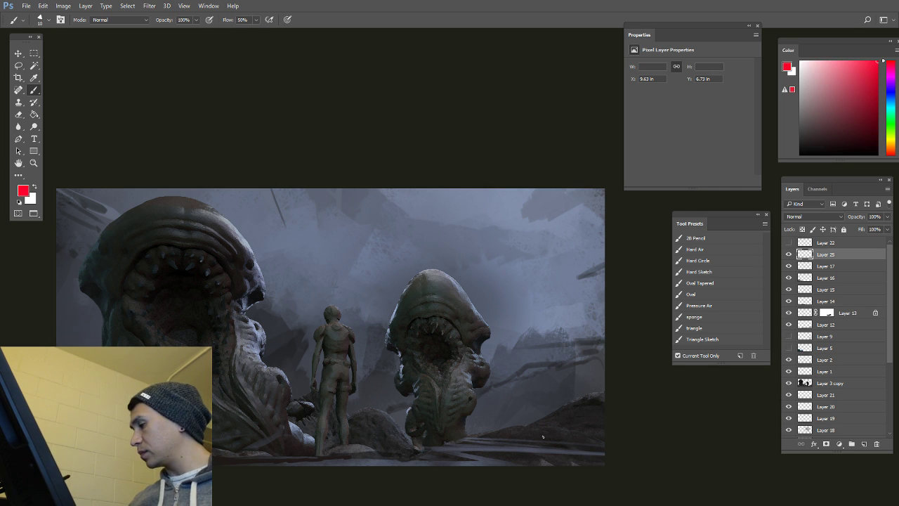
pyautogui.moveTo(591, 459)
pyautogui.mouseDown()
pyautogui.moveTo(449, 443)
pyautogui.moveTo(416, 454)
pyautogui.moveTo(434, 431)
pyautogui.mouseUp()
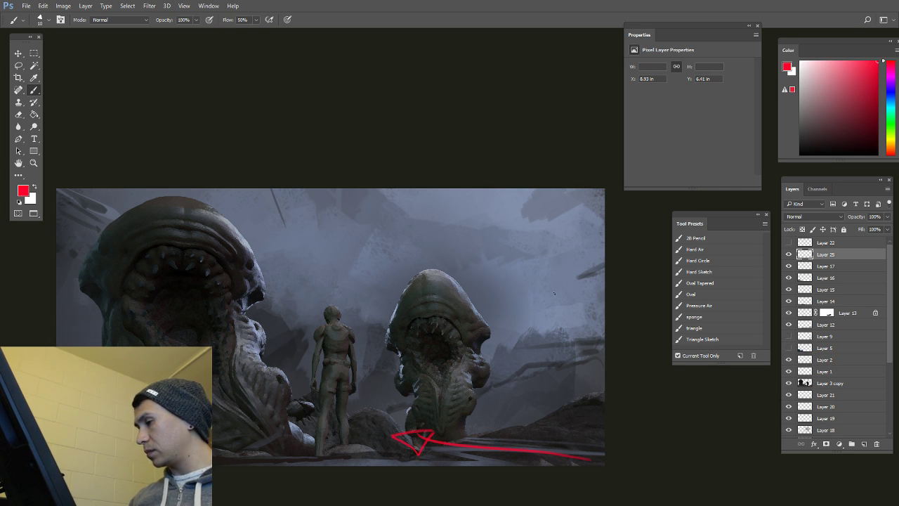
pyautogui.moveTo(595, 264)
pyautogui.mouseDown()
pyautogui.moveTo(527, 284)
pyautogui.moveTo(535, 288)
pyautogui.mouseUp()
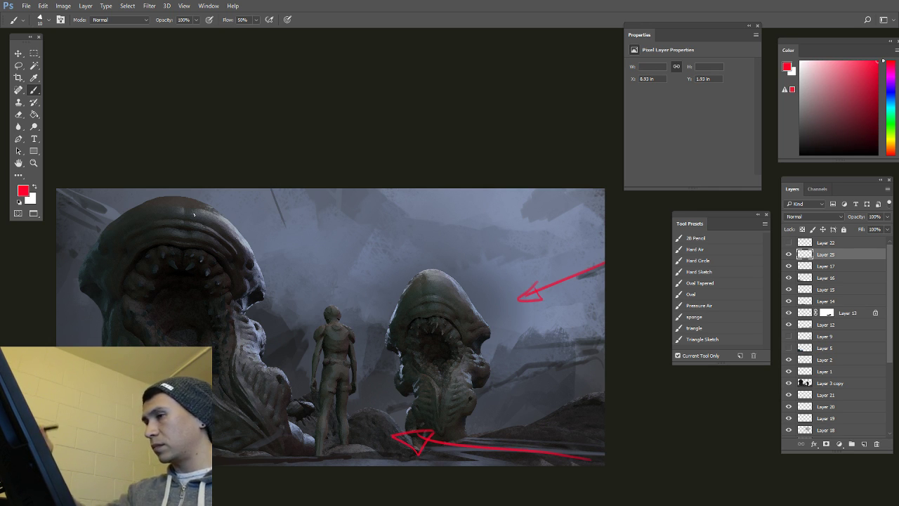
pyautogui.moveTo(271, 192); pyautogui.dragTo(293, 250)
pyautogui.moveTo(301, 233); pyautogui.dragTo(293, 250)
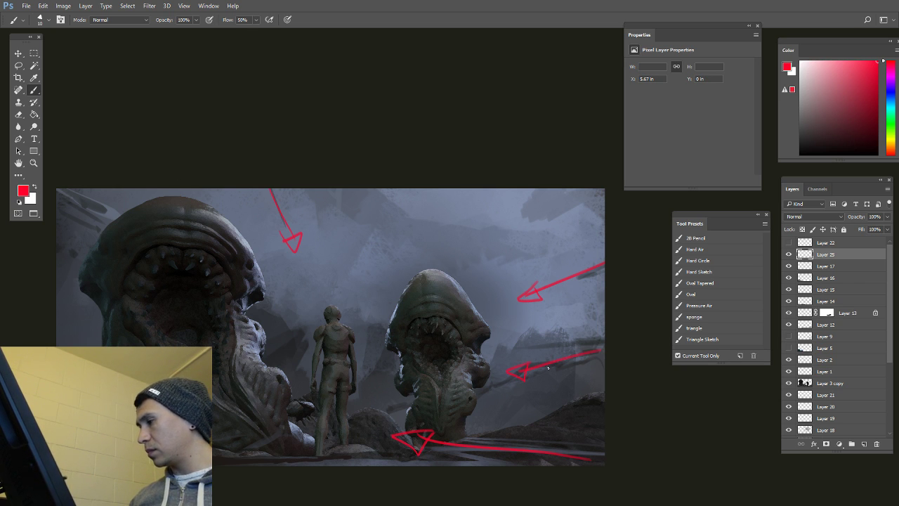
pyautogui.moveTo(65, 191); pyautogui.dragTo(140, 229)
pyautogui.moveTo(102, 225)
pyautogui.mouseDown()
pyautogui.moveTo(223, 258)
pyautogui.moveTo(268, 297)
pyautogui.mouseUp()
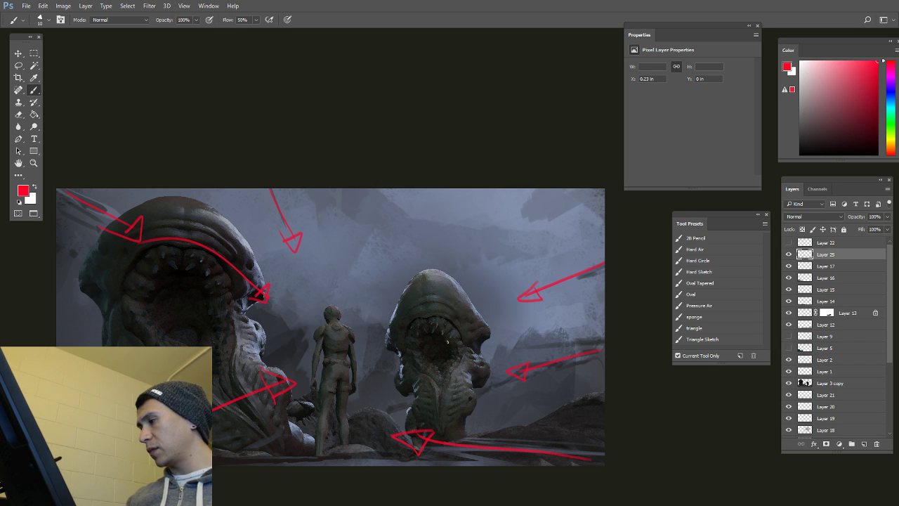
pyautogui.moveTo(438, 421)
pyautogui.mouseDown()
pyautogui.moveTo(430, 302)
pyautogui.moveTo(409, 304)
pyautogui.moveTo(428, 269)
pyautogui.mouseUp()
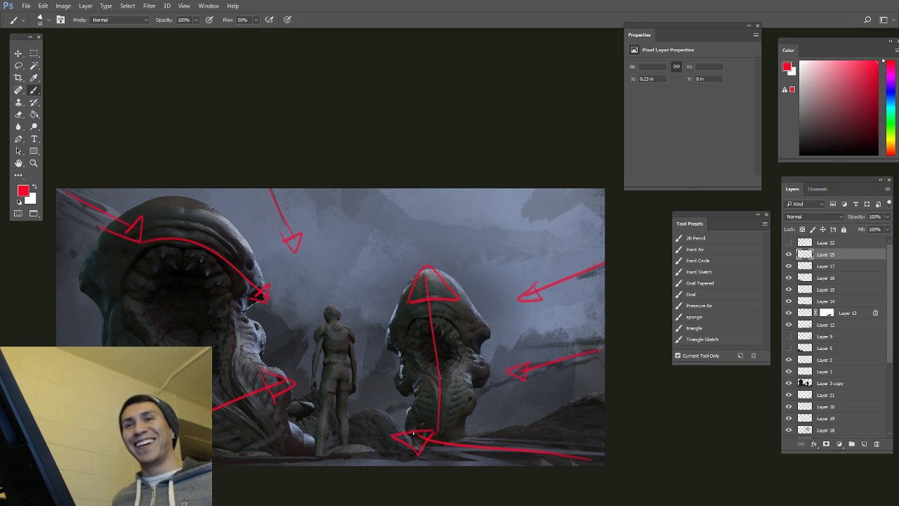
pyautogui.hotkey('ctrl', 'alt', 'z')
pyautogui.hotkey('ctrl', 'alt', 'z')
pyautogui.hotkey('ctrl', 'alt', 'z')
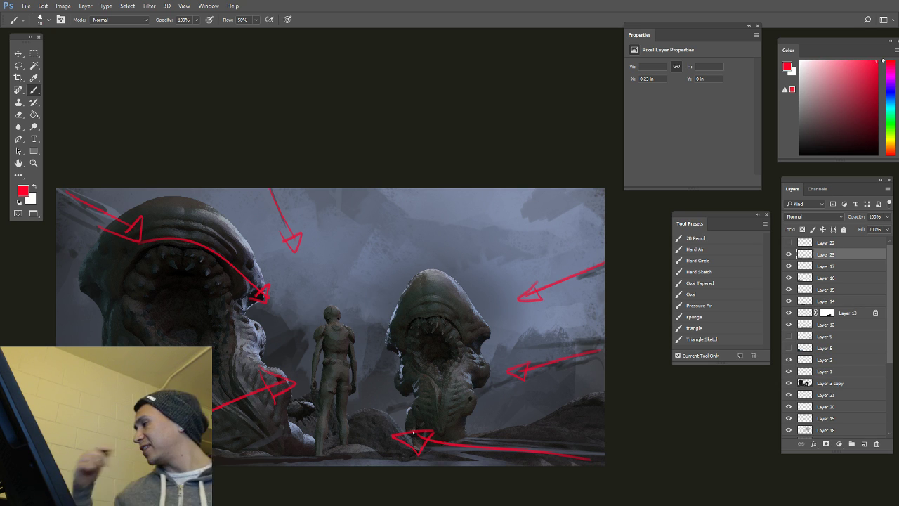
# Step: Add two new layers above Layer 25, sample a dark ground colour and load the sponge brush preset
pyautogui.click(864, 444)
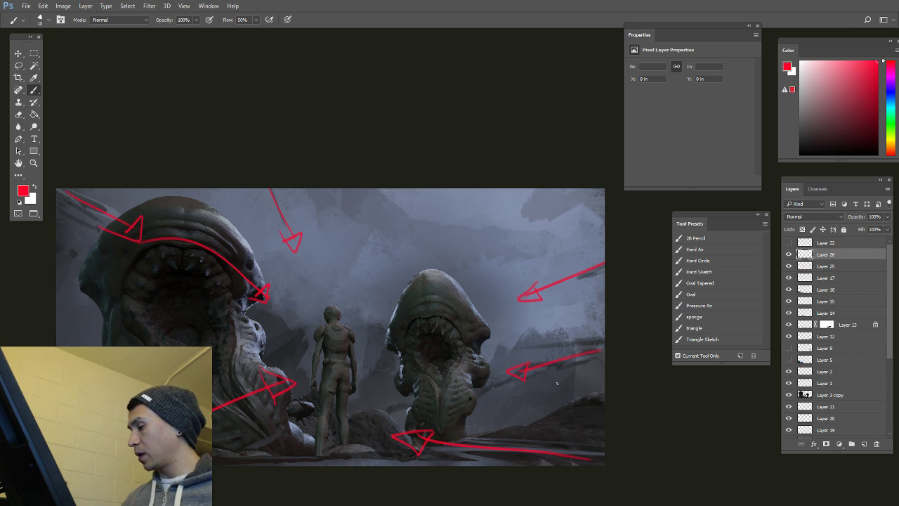
pyautogui.keyDown('alt'); pyautogui.click(562, 439); pyautogui.keyUp('alt')
pyautogui.click(864, 444)
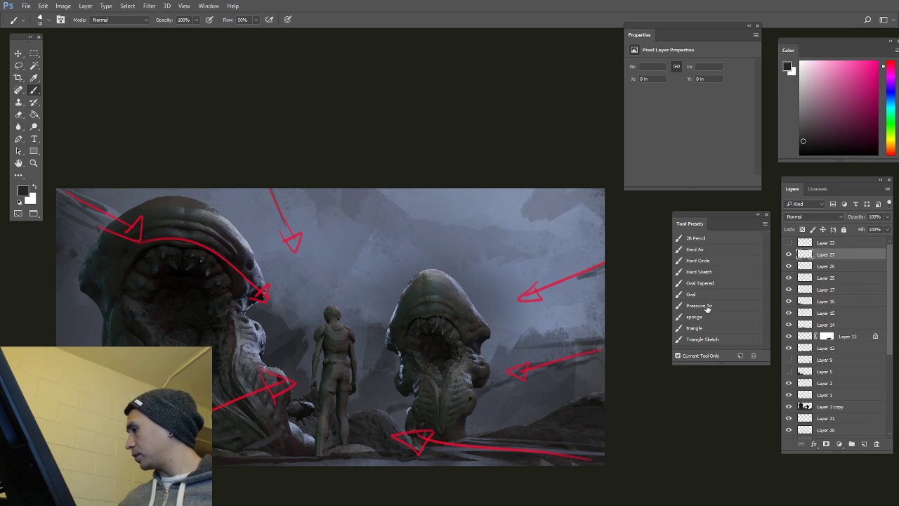
pyautogui.click(695, 317)
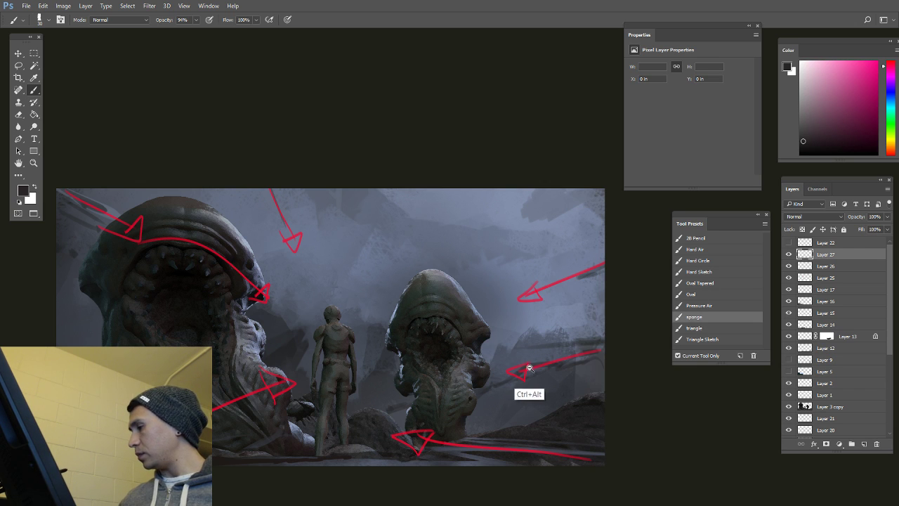
# Step: Paint small dark background shapes beside the right creature on Layer 27, sampling nearby dark tones and adjusting the brush size
pyautogui.keyDown('alt'); pyautogui.scroll(-4, 532, 387); pyautogui.keyUp('alt')
pyautogui.keyDown('alt'); pyautogui.click(532, 388); pyautogui.keyUp('alt')
pyautogui.press(']')
pyautogui.moveTo(532, 387)
pyautogui.mouseDown()
pyautogui.moveTo(553, 375)
pyautogui.moveTo(518, 395)
pyautogui.mouseUp()
pyautogui.press(']')
pyautogui.press(']')
pyautogui.press('[')
pyautogui.keyDown('alt'); pyautogui.click(553, 392); pyautogui.keyUp('alt')
pyautogui.press('[')
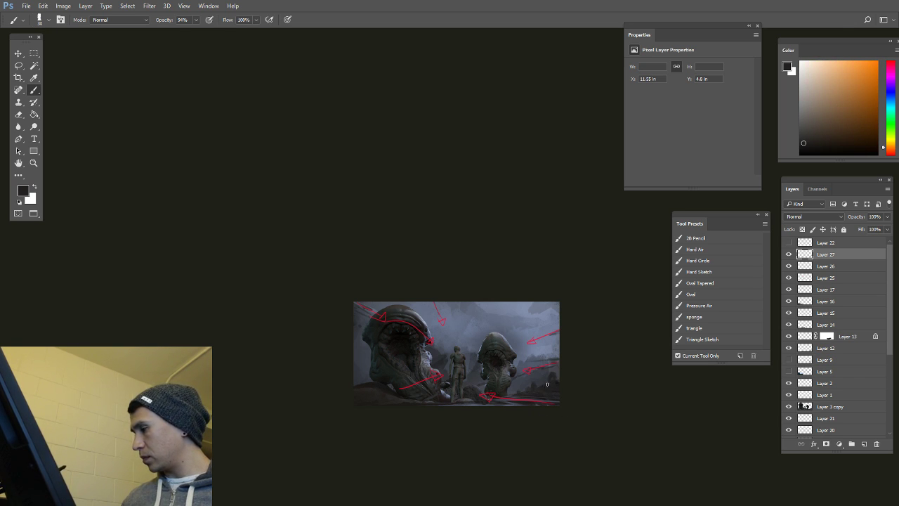
# Step: Paint dark shapes along the painting's left edge and sample blue-gray tones for touches around the ground on Layer 27
pyautogui.keyDown('alt'); pyautogui.click(359, 369); pyautogui.keyUp('alt')
pyautogui.moveTo(363, 380); pyautogui.dragTo(363, 362)
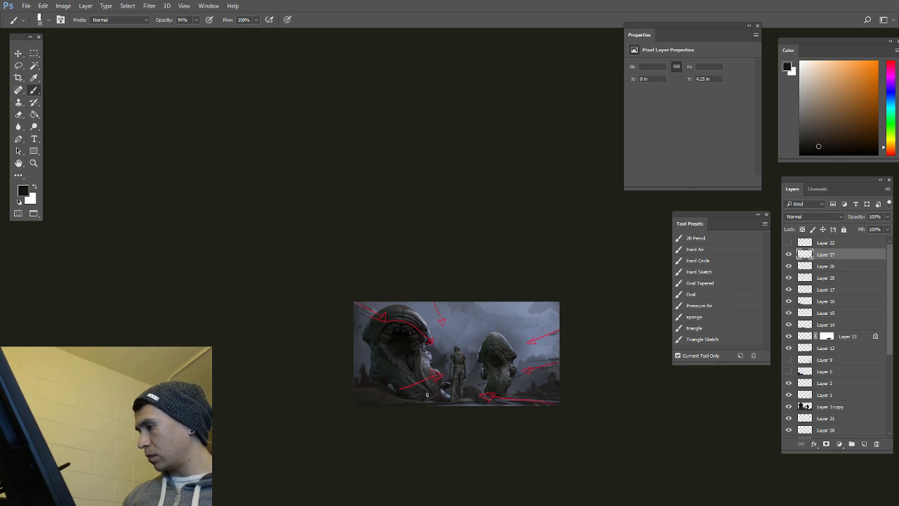
pyautogui.keyDown('alt'); pyautogui.click(428, 358); pyautogui.keyUp('alt')
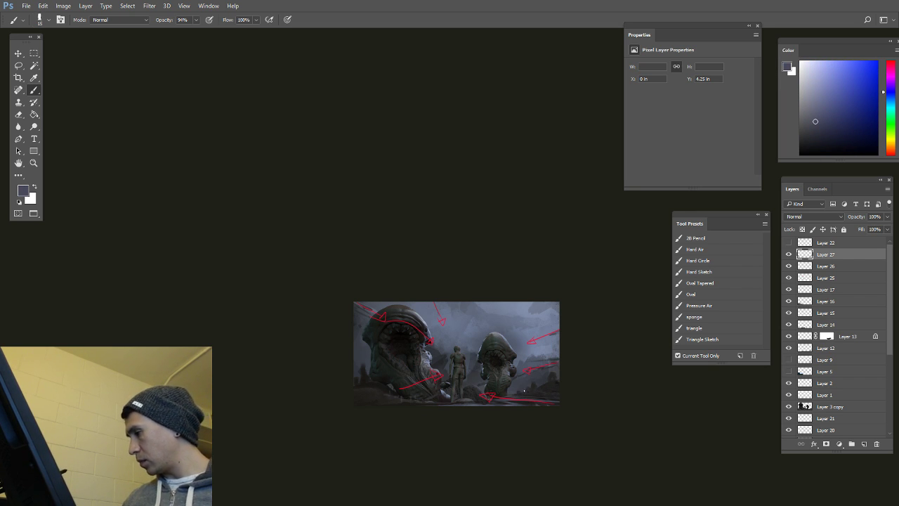
pyautogui.keyDown('alt'); pyautogui.click(543, 372); pyautogui.keyUp('alt')
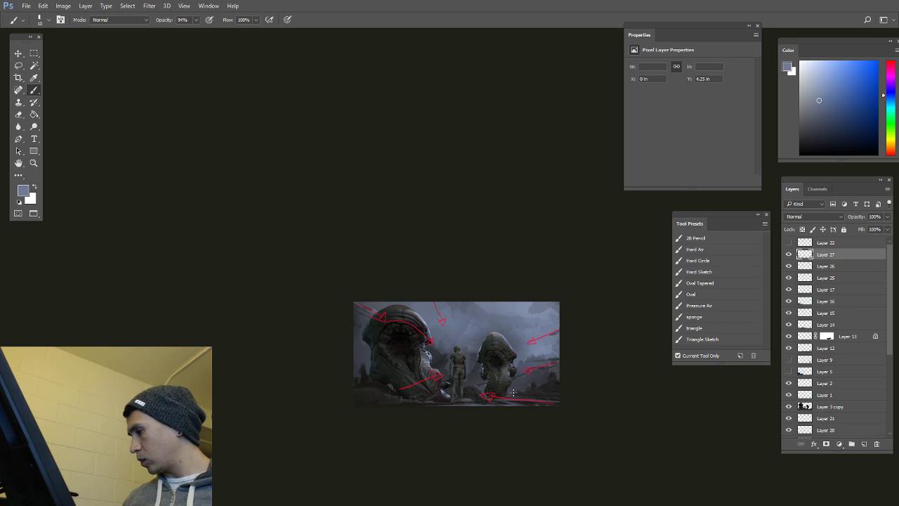
pyautogui.keyDown('alt'); pyautogui.moveTo(484, 368); pyautogui.dragTo(510, 338); pyautogui.keyUp('alt')
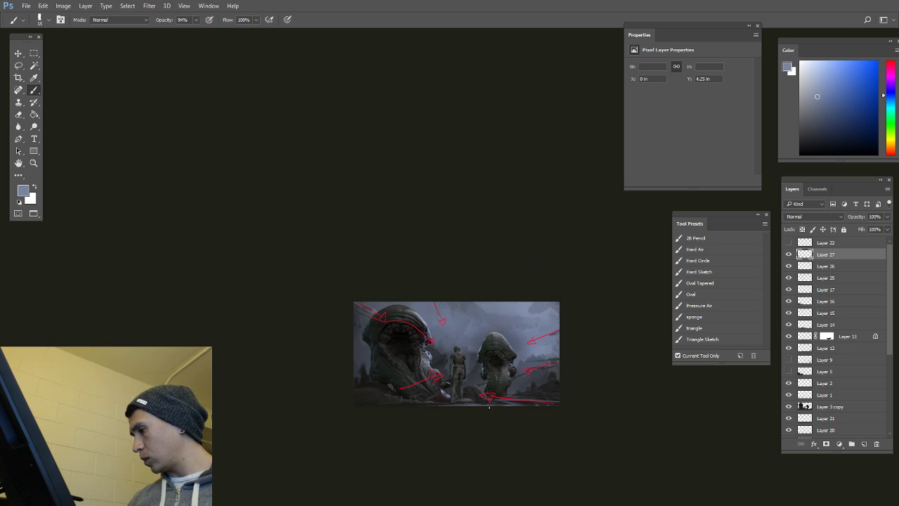
# Step: Hide Layer 25 with the red arrows and sample a light blue-gray from the sky beside the right creature
pyautogui.click(789, 278)
pyautogui.click(789, 278)
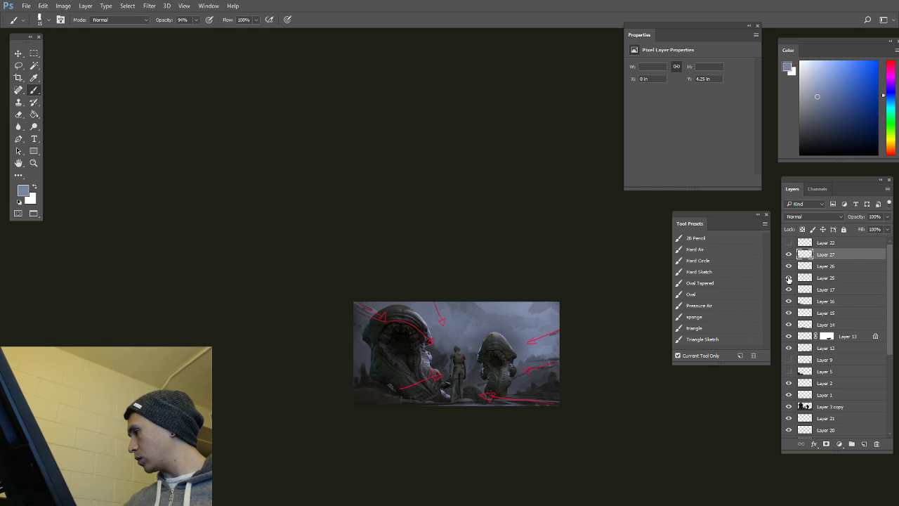
pyautogui.click(788, 278)
pyautogui.keyDown('ctrl'); pyautogui.click(494, 385); pyautogui.keyUp('ctrl')
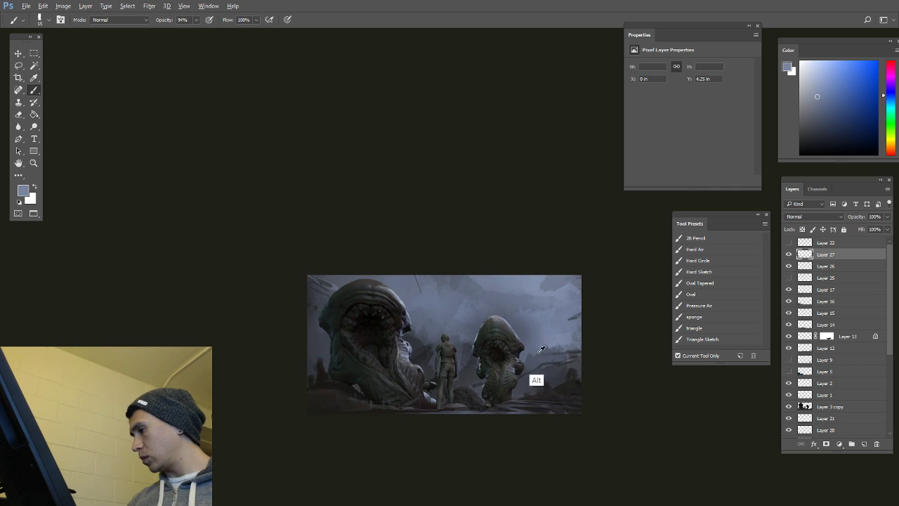
pyautogui.keyDown('ctrl'); pyautogui.keyDown('alt'); pyautogui.click(553, 344); pyautogui.keyUp('alt'); pyautogui.keyUp('ctrl')
pyautogui.keyDown('alt'); pyautogui.click(554, 344); pyautogui.keyUp('alt')
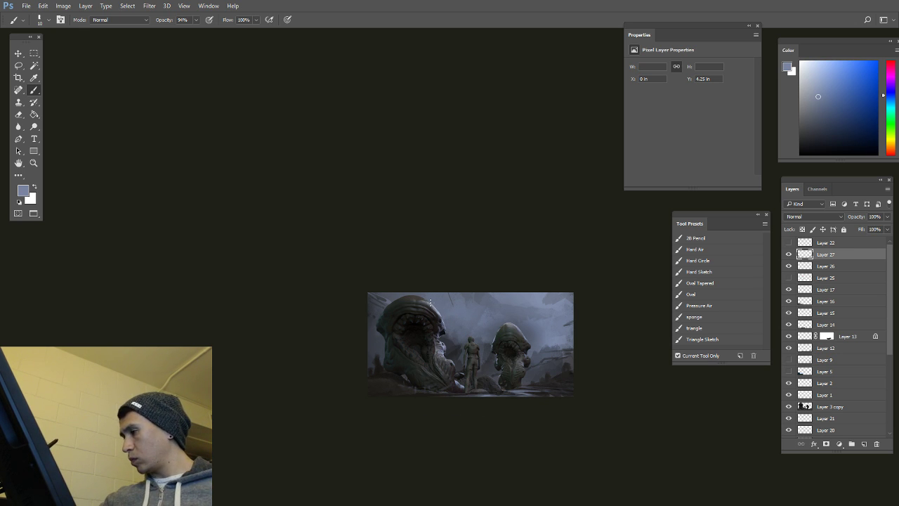
# Step: Enlarge the sponge brush to 125 and resample the light blue-gray sky around the right creature
pyautogui.keyDown('ctrl'); pyautogui.click(505, 308); pyautogui.keyUp('ctrl')
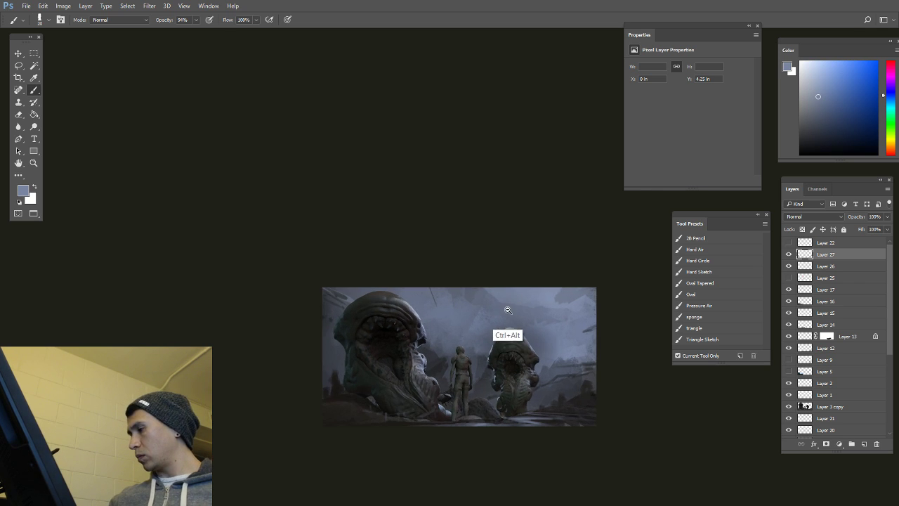
pyautogui.keyDown('ctrl'); pyautogui.keyDown('alt'); pyautogui.click(507, 310); pyautogui.keyUp('alt'); pyautogui.keyUp('ctrl')
pyautogui.keyDown('ctrl'); pyautogui.keyDown('alt'); pyautogui.click(508, 310); pyautogui.keyUp('alt'); pyautogui.keyUp('ctrl')
pyautogui.press(']')
pyautogui.press(']')
pyautogui.press(']')
pyautogui.press(']')
pyautogui.press(']')
pyautogui.keyDown('alt'); pyautogui.click(539, 327); pyautogui.keyUp('alt')
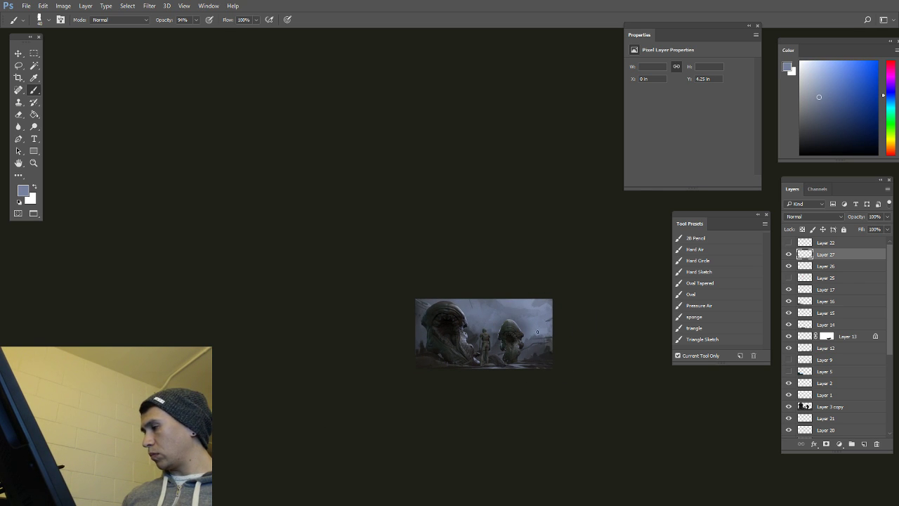
pyautogui.keyDown('alt'); pyautogui.click(538, 333); pyautogui.keyUp('alt')
pyautogui.press(']')
pyautogui.press(']')
pyautogui.press(']')
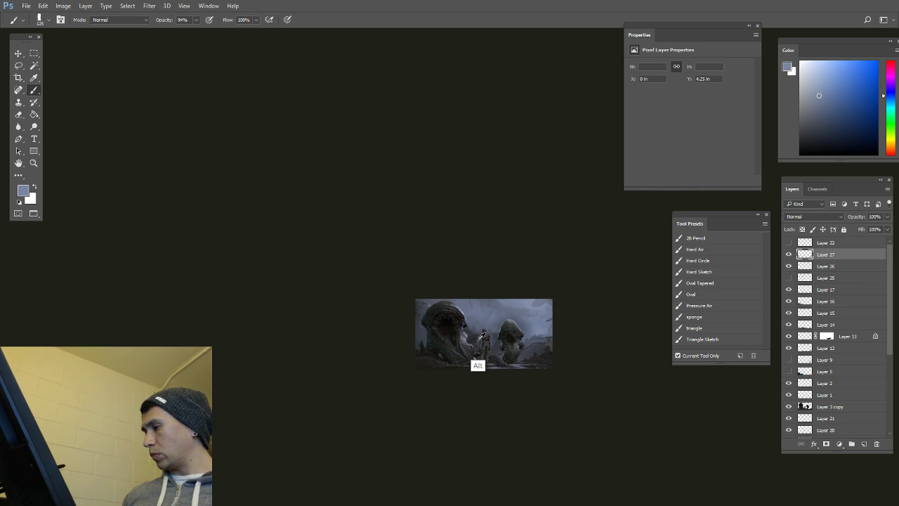
pyautogui.keyDown('alt'); pyautogui.click(478, 337); pyautogui.keyUp('alt')
pyautogui.moveTo(482, 340); pyautogui.dragTo(487, 341)
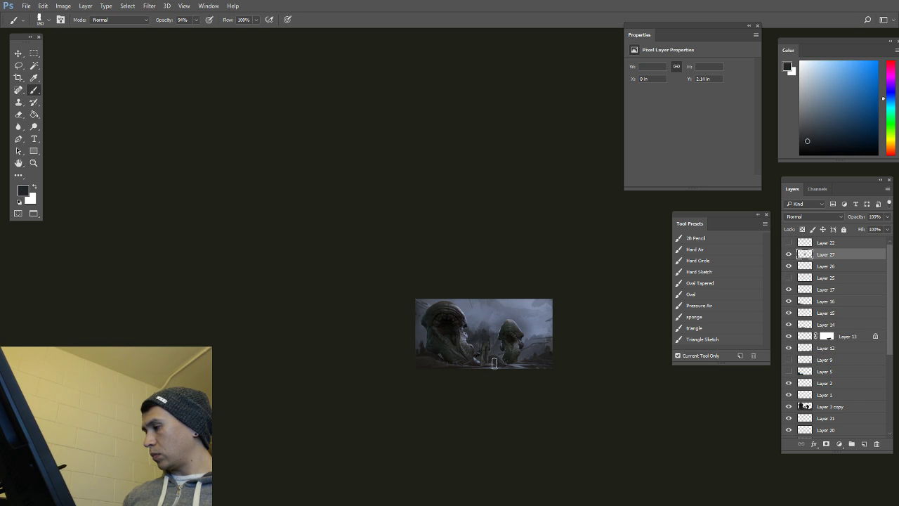
pyautogui.hotkey('ctrl', 'alt', 'z')
pyautogui.hotkey('ctrl', 'alt', 'z')
pyautogui.hotkey('ctrl', 'alt', 'z')
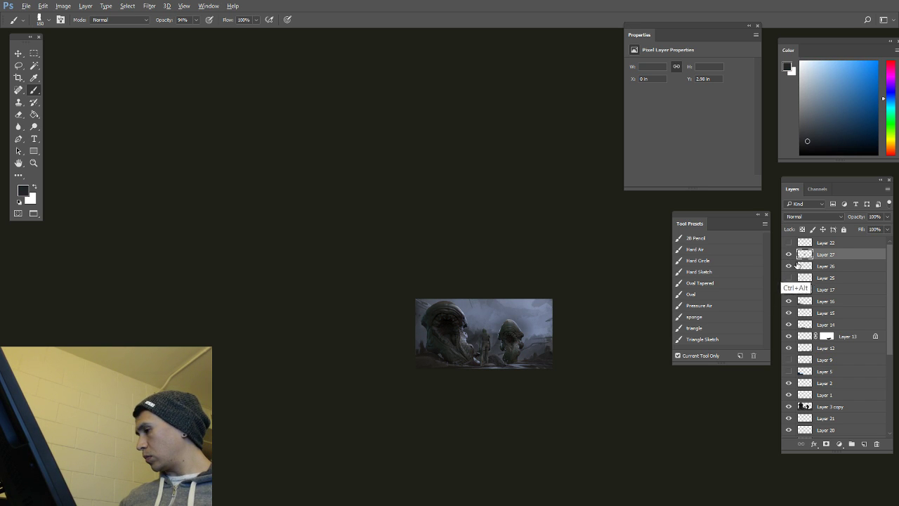
# Step: Create a new layer below Layer 3 copy and paint a dark mass behind the standing figure with an enlarged brush
pyautogui.click(832, 410)
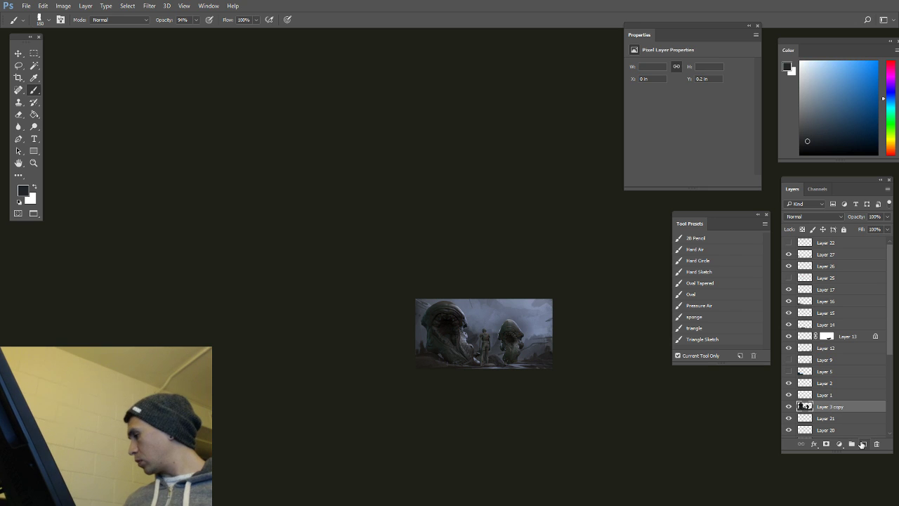
pyautogui.click(864, 444)
pyautogui.press(']')
pyautogui.press(']')
pyautogui.press(']')
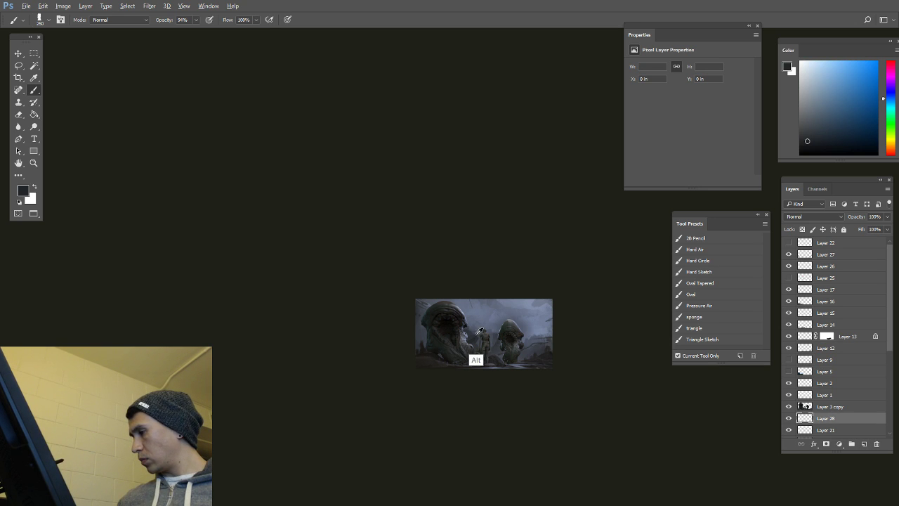
pyautogui.keyDown('alt'); pyautogui.click(476, 361); pyautogui.keyUp('alt')
pyautogui.moveTo(484, 341)
pyautogui.mouseDown()
pyautogui.moveTo(418, 330)
pyautogui.moveTo(432, 327)
pyautogui.moveTo(428, 320)
pyautogui.moveTo(458, 333)
pyautogui.moveTo(490, 329)
pyautogui.mouseUp()
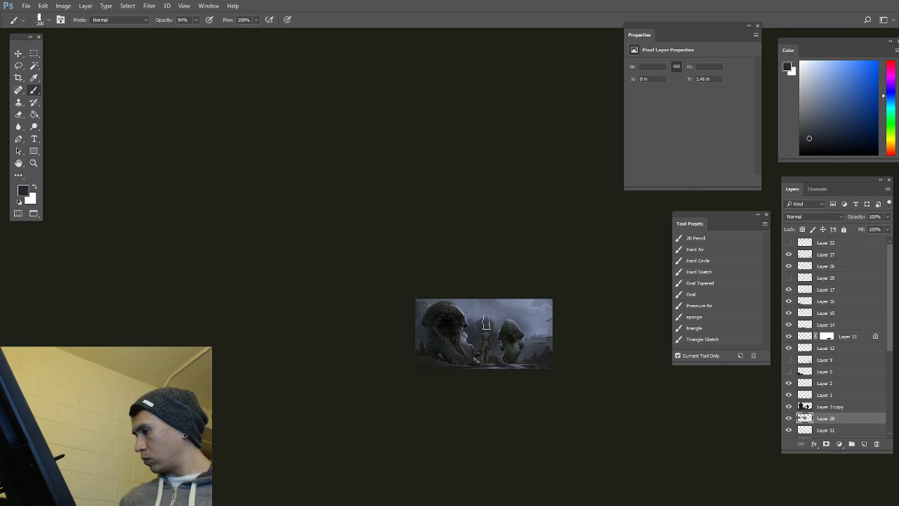
# Step: Sample a near-black tone, set the brush to 200 and paint a dark tower behind the figure up to the top of the sky
pyautogui.press('[')
pyautogui.press('[')
pyautogui.press('[')
pyautogui.keyDown('alt'); pyautogui.click(505, 364); pyautogui.keyUp('alt')
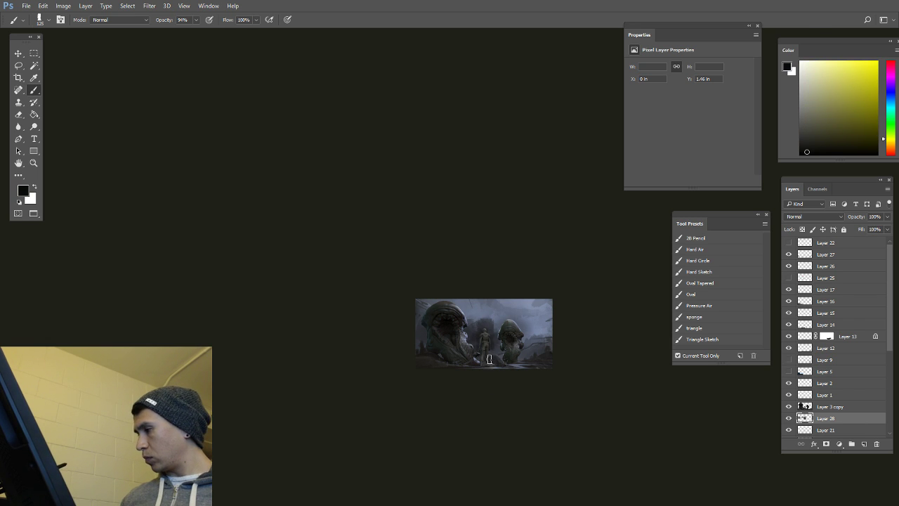
pyautogui.press(']')
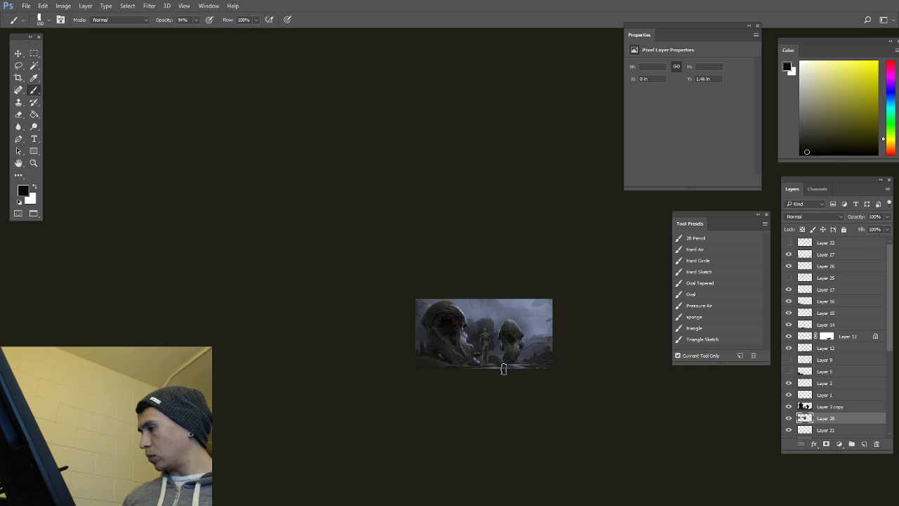
pyautogui.press(']')
pyautogui.press(']')
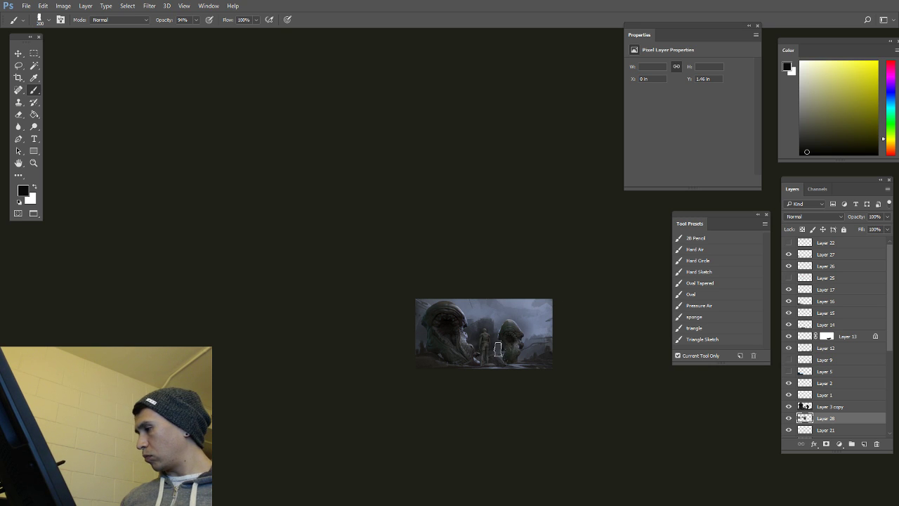
pyautogui.moveTo(496, 350); pyautogui.dragTo(489, 299)
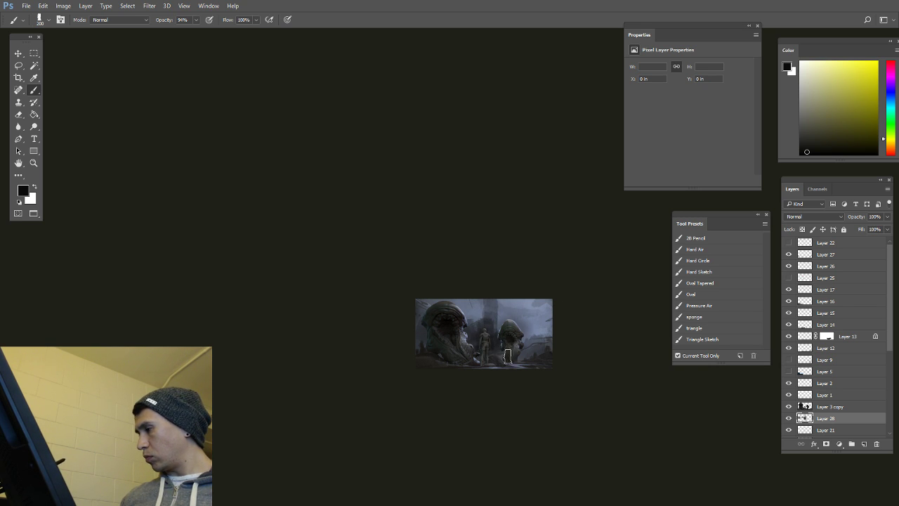
# Step: Shrink the brush to 80 and paint faint vertical background structures across the sky on Layer 28 using sampled blue-gray and dark tones
pyautogui.press('[')
pyautogui.press('[')
pyautogui.press('[')
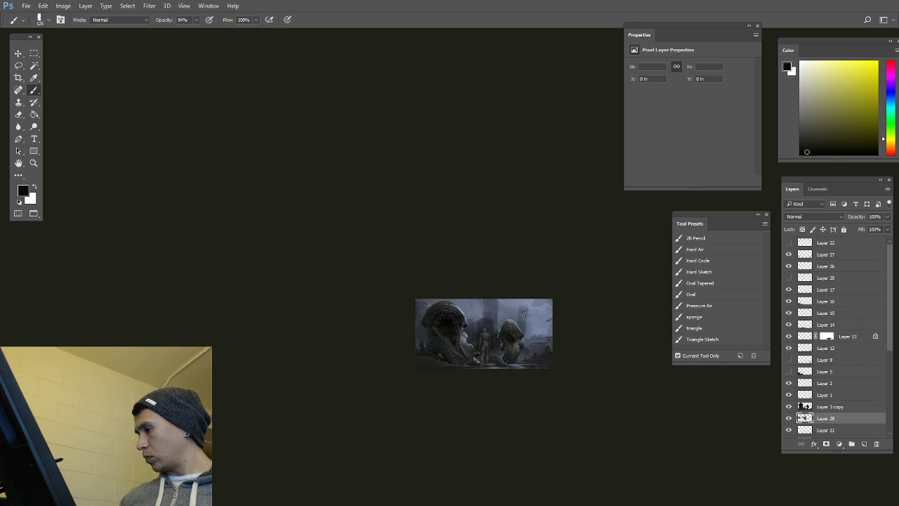
pyautogui.keyDown('alt'); pyautogui.click(525, 332); pyautogui.keyUp('alt')
pyautogui.press('[')
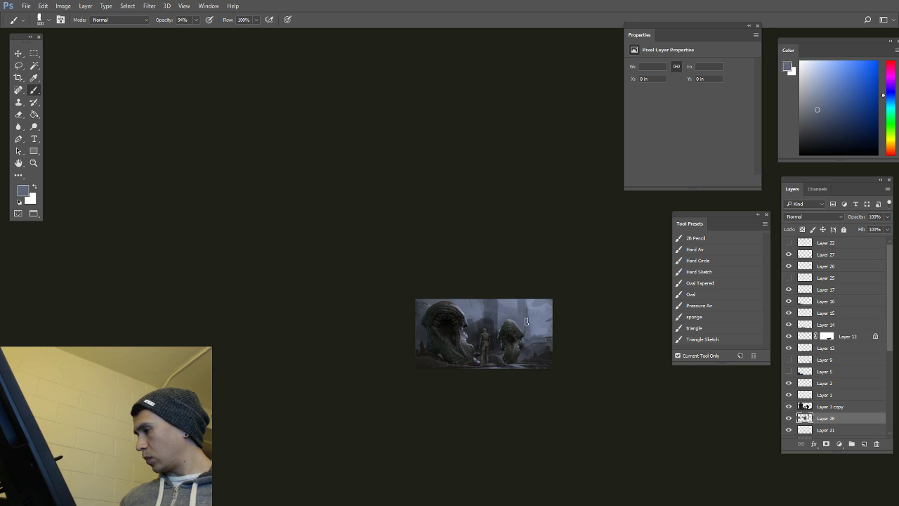
pyautogui.keyDown('alt'); pyautogui.click(528, 329); pyautogui.keyUp('alt')
pyautogui.press('[')
pyautogui.press('[')
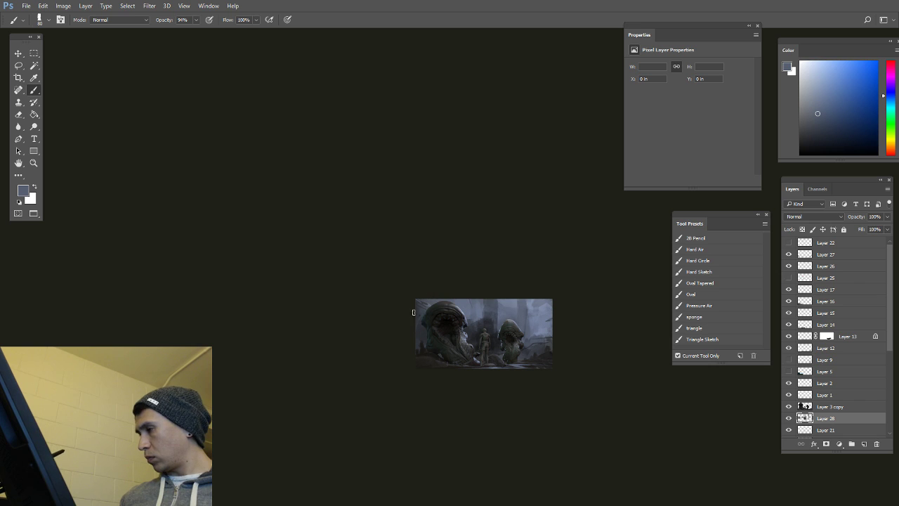
pyautogui.keyDown('alt'); pyautogui.click(468, 328); pyautogui.keyUp('alt')
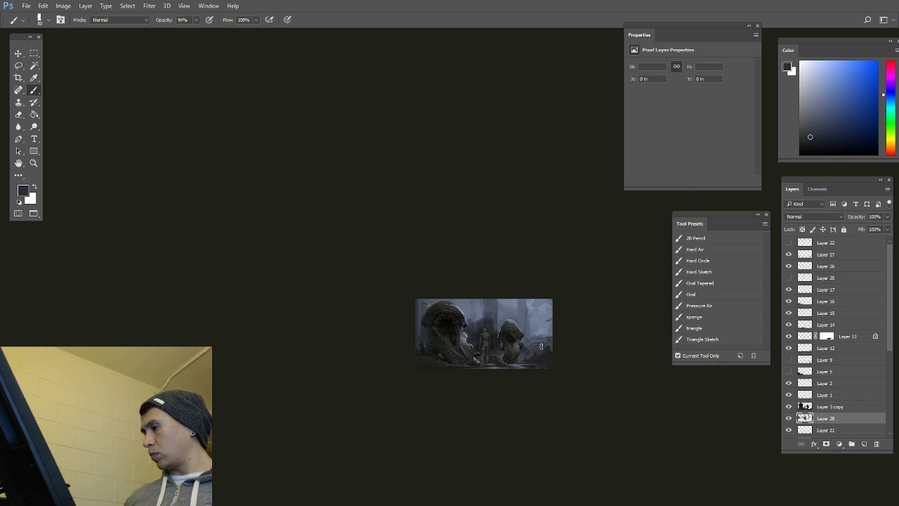
# Step: Paste the copied reference photo as a new layer above Layer 28, behind the creatures and the figure
pyautogui.hotkey('ctrl', 'v')
pyautogui.hotkey('ctrl', 'v')
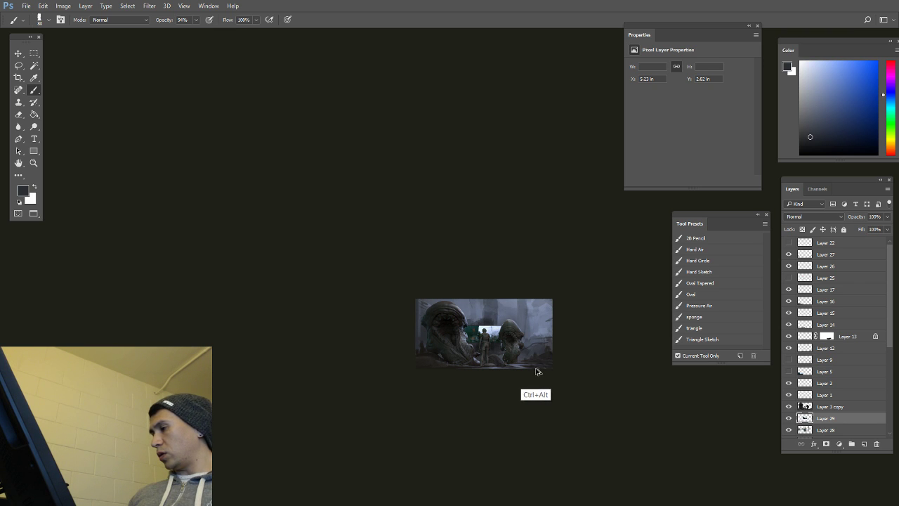
# Step: Undo the pasted reference photo and flip the painting horizontally so the large creature stands on its right side
pyautogui.hotkey('ctrl', 'z')
pyautogui.hotkey('ctrl', 'shift', 'h')
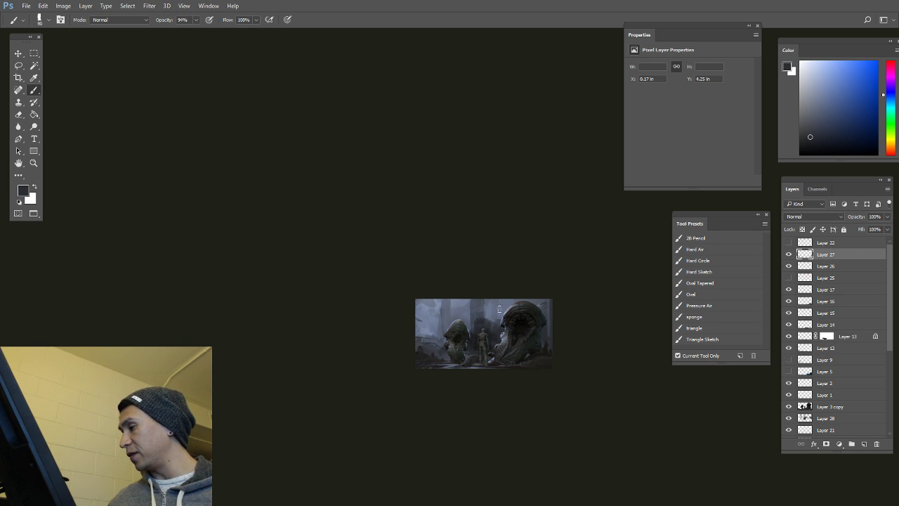
# Step: Paint touches over the sky and foreground on Layer 27 using dark and blue-gray tones sampled from the painting
pyautogui.keyDown('alt'); pyautogui.click(490, 357); pyautogui.keyUp('alt')
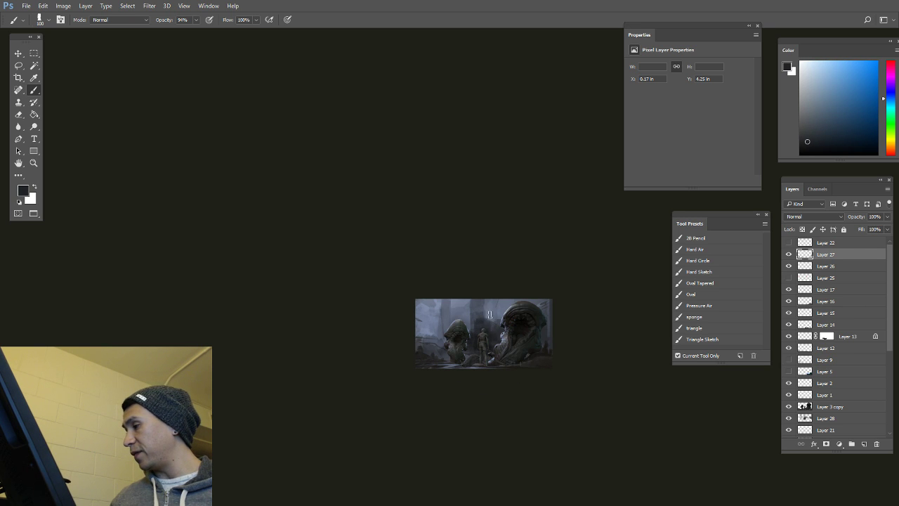
pyautogui.keyDown('alt'); pyautogui.click(488, 314); pyautogui.keyUp('alt')
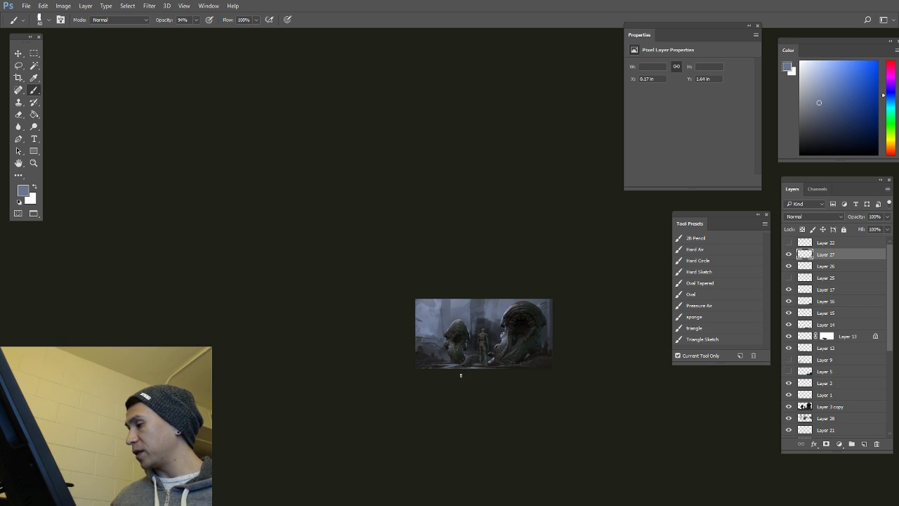
pyautogui.keyDown('alt'); pyautogui.click(490, 335); pyautogui.keyUp('alt')
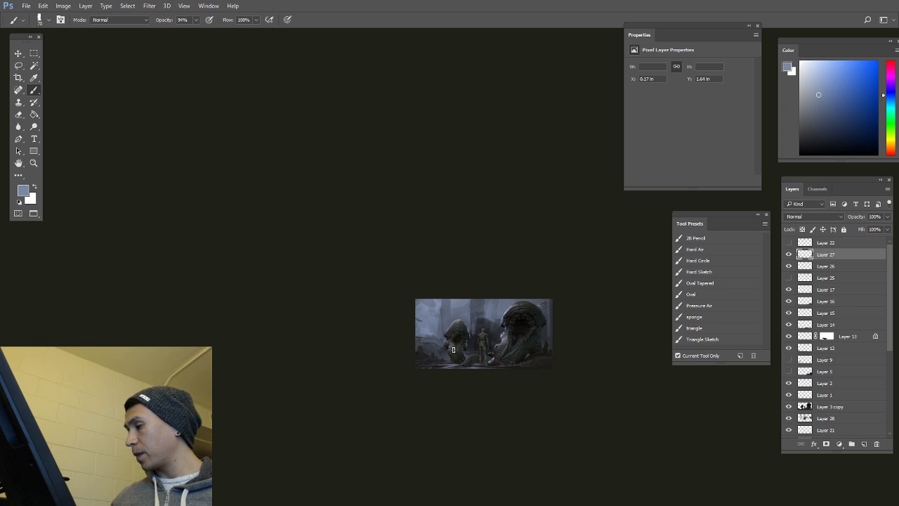
pyautogui.keyDown('alt'); pyautogui.click(448, 310); pyautogui.keyUp('alt')
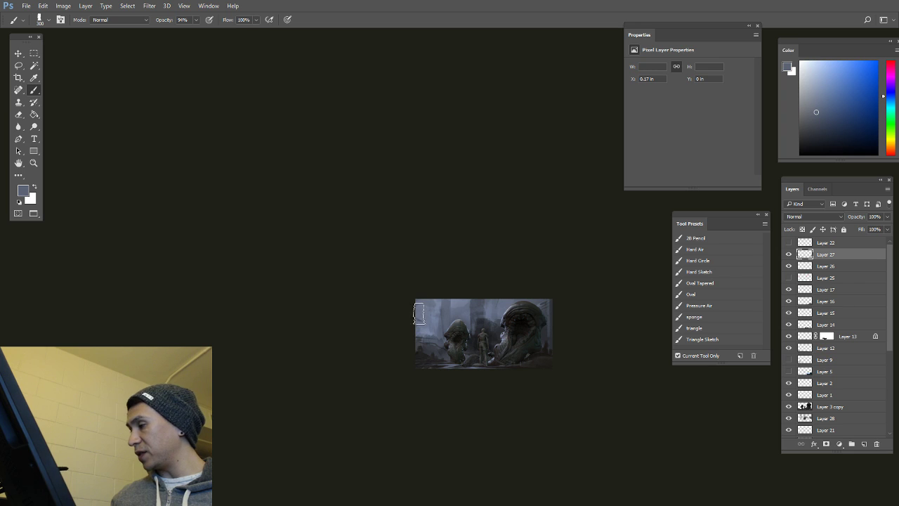
pyautogui.keyDown('alt'); pyautogui.click(424, 369); pyautogui.keyUp('alt')
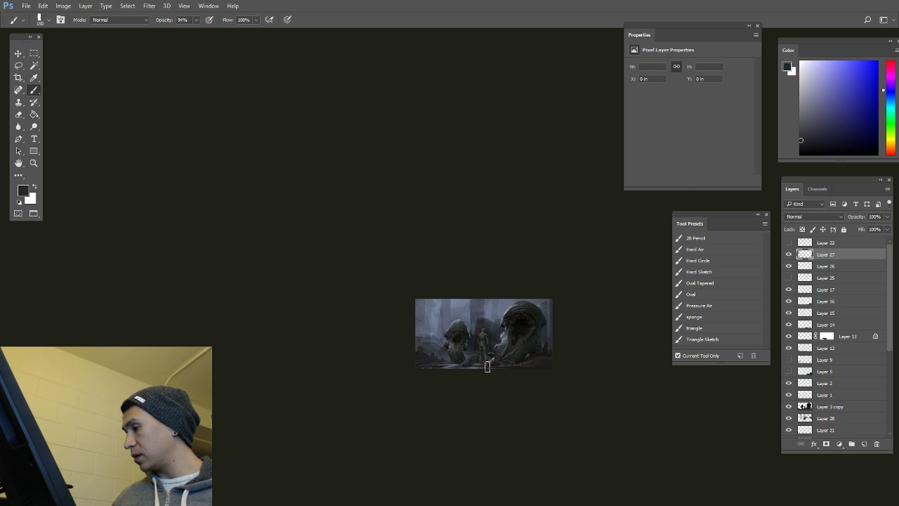
# Step: Create a new layer above Layer 28 and prepare the Pressure Air brush with a blue-gray sampled from the sky
pyautogui.keyDown('alt'); pyautogui.scroll(2, 494, 360); pyautogui.keyUp('alt')
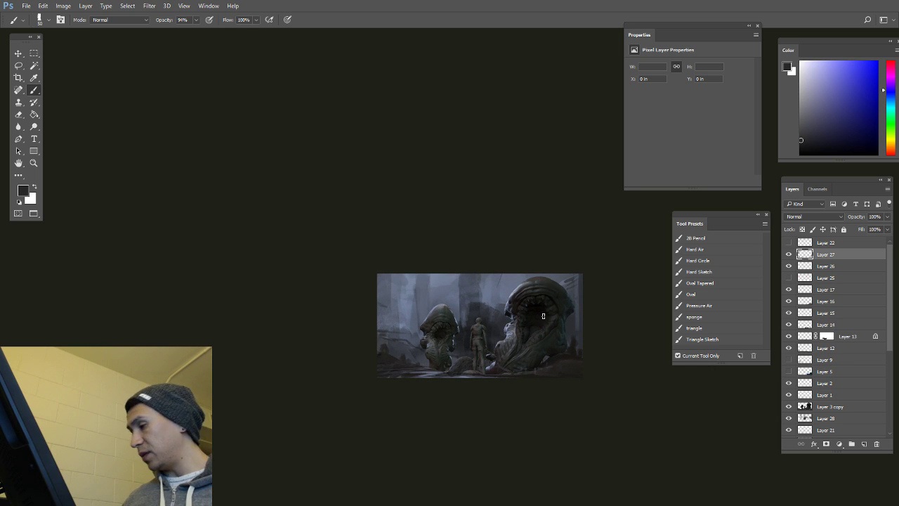
pyautogui.press('l')
pyautogui.keyDown('alt'); pyautogui.scroll(3, 472, 365); pyautogui.keyUp('alt')
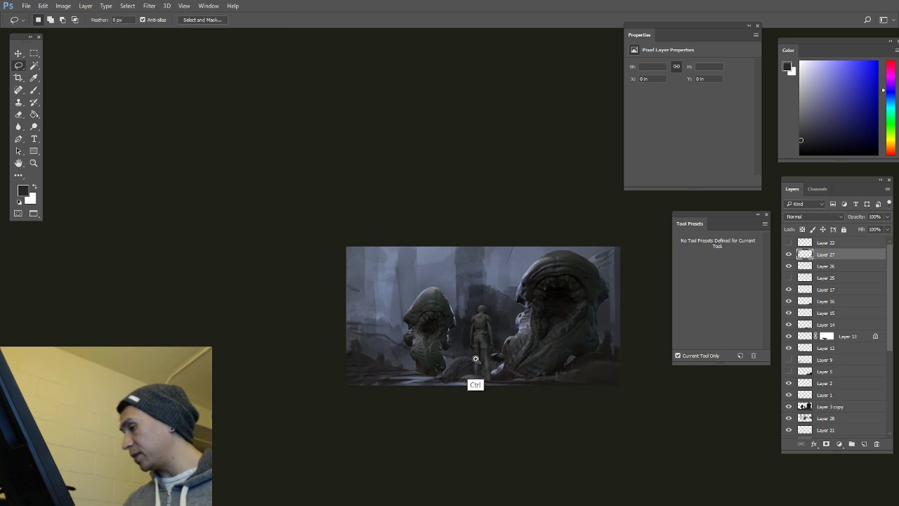
pyautogui.click(827, 419)
pyautogui.click(863, 443)
pyautogui.press('b')
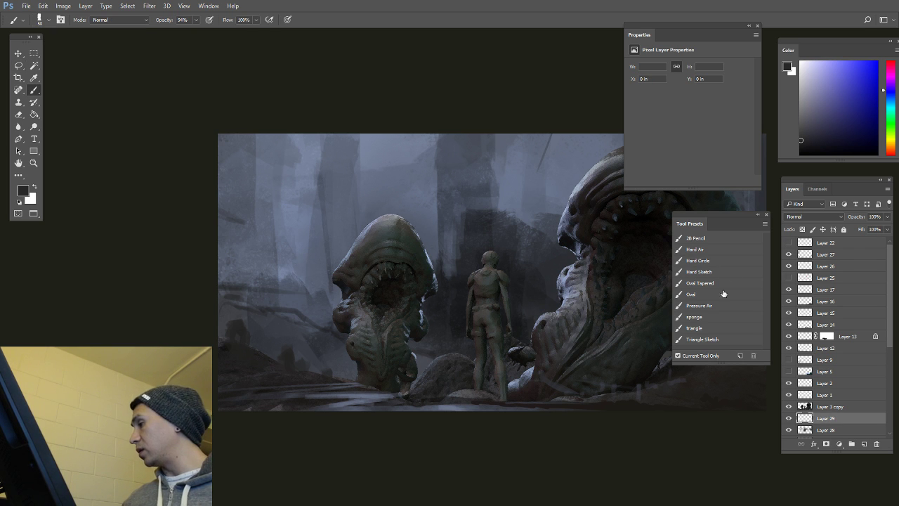
pyautogui.click(701, 306)
pyautogui.keyDown('ctrl'); pyautogui.keyDown('alt'); pyautogui.scroll(-3, 535, 321); pyautogui.keyUp('alt'); pyautogui.keyUp('ctrl')
pyautogui.keyDown('alt'); pyautogui.scroll(-4, 535, 321); pyautogui.keyUp('alt')
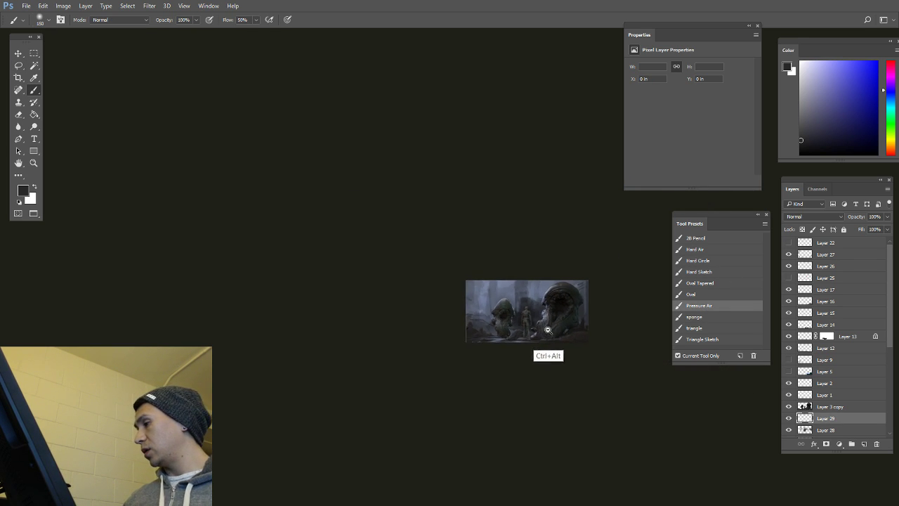
pyautogui.keyDown('alt'); pyautogui.click(422, 278); pyautogui.keyUp('alt')
pyautogui.press(']')
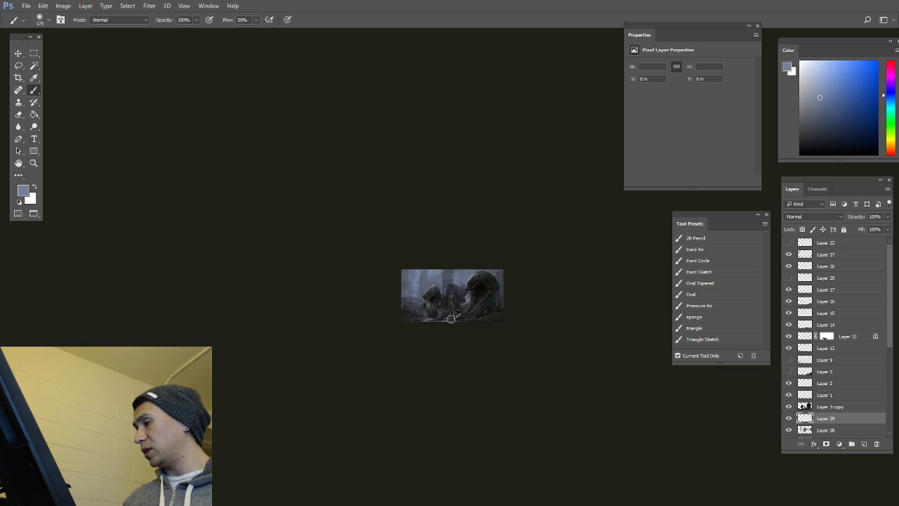
# Step: Brush soft blue-gray mist behind the figure and creatures, replacing the first stroke with broader ones at brush size 700
pyautogui.moveTo(470, 313); pyautogui.dragTo(406, 319)
pyautogui.press('[')
pyautogui.press('[')
pyautogui.hotkey('ctrl', 'z')
pyautogui.press(']')
pyautogui.press(']')
pyautogui.press(']')
pyautogui.press(']')
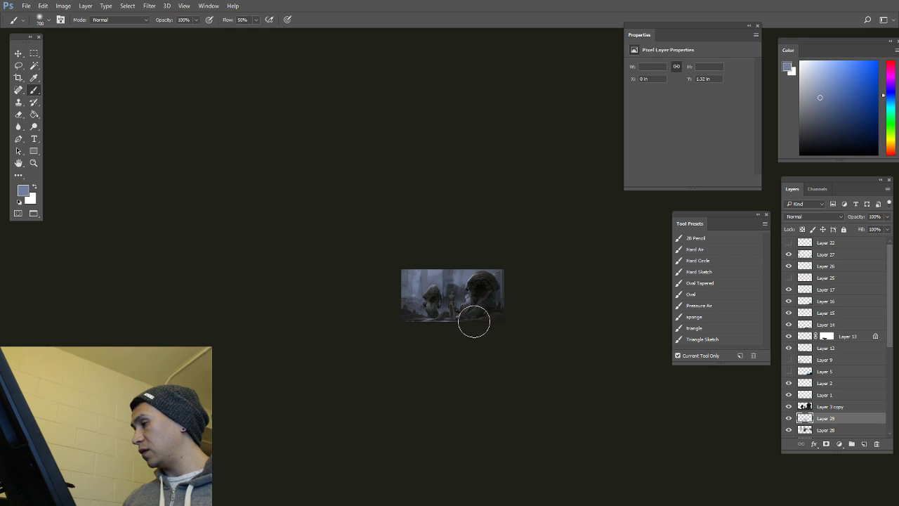
pyautogui.moveTo(473, 321)
pyautogui.mouseDown()
pyautogui.moveTo(477, 305)
pyautogui.moveTo(498, 310)
pyautogui.mouseUp()
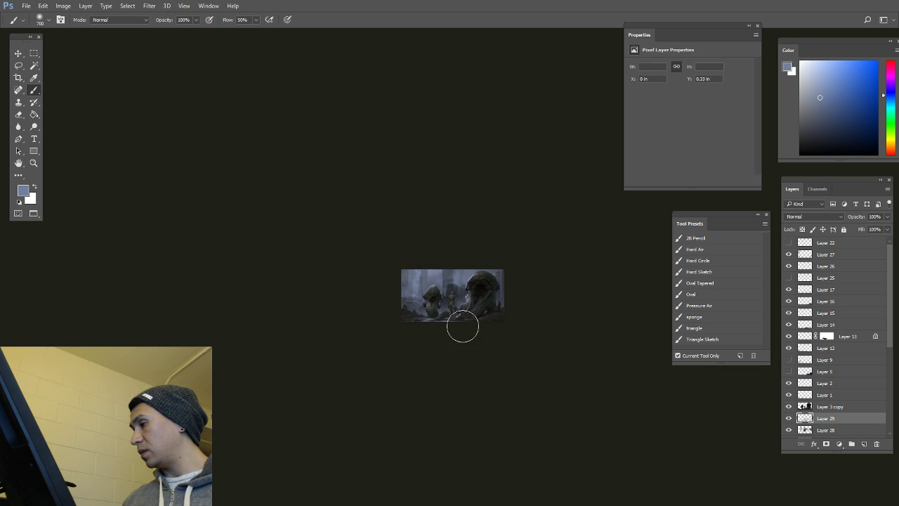
# Step: Erase parts of the mist around the figure with the Pressure Air eraser enlarged to 600
pyautogui.press('e')
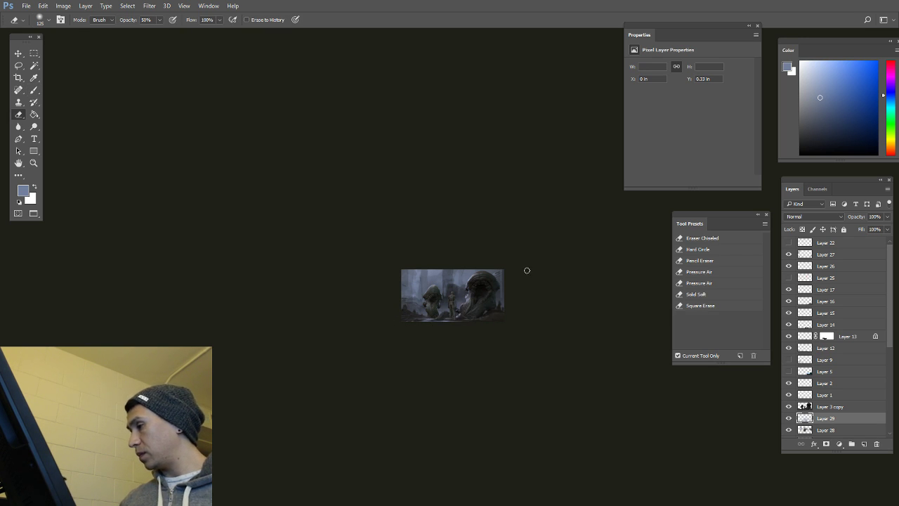
pyautogui.click(706, 272)
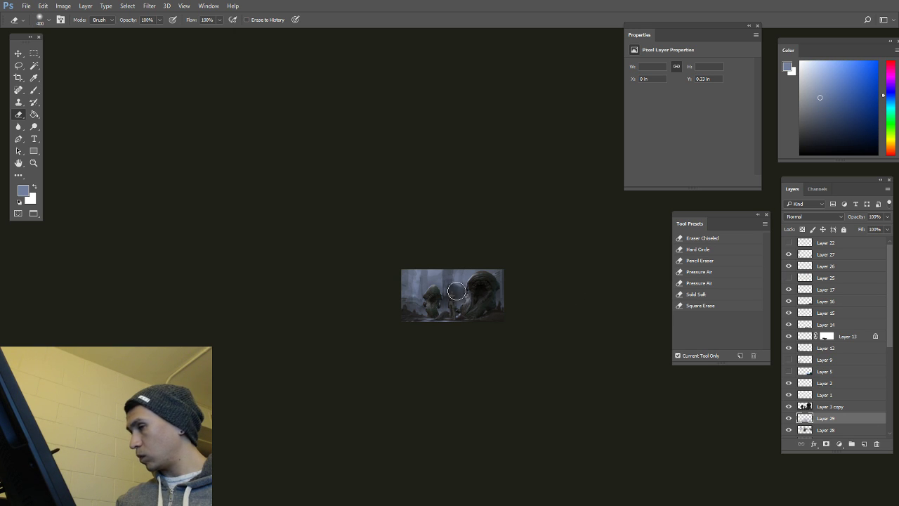
pyautogui.press(']')
pyautogui.press(']')
pyautogui.moveTo(461, 298); pyautogui.dragTo(450, 291)
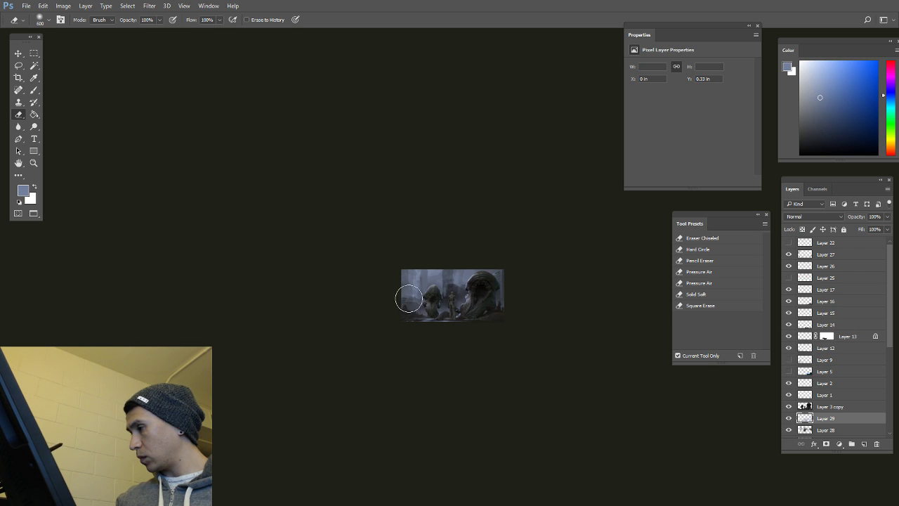
# Step: Create a new layer above Layer 29 and softly darken the edges of the scene with black, using brush sizes from 300 to 700
pyautogui.press('b')
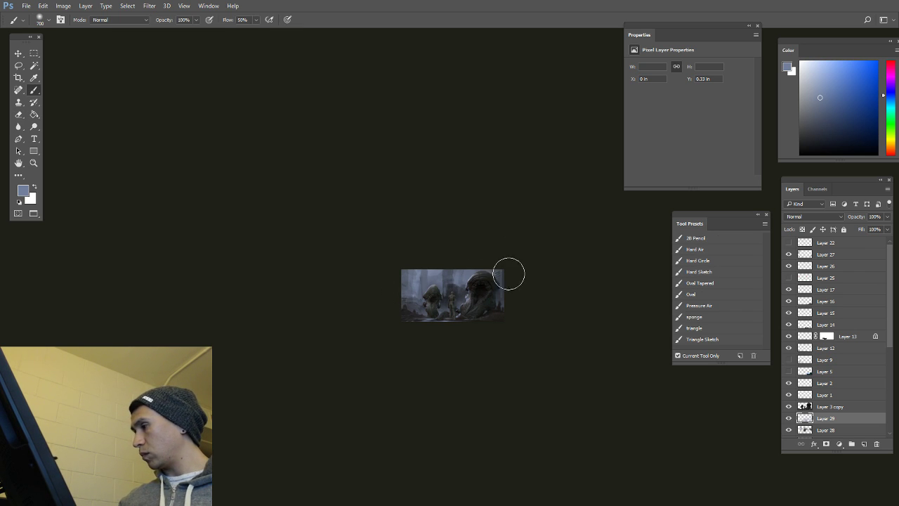
pyautogui.press('[')
pyautogui.press('[')
pyautogui.press('[')
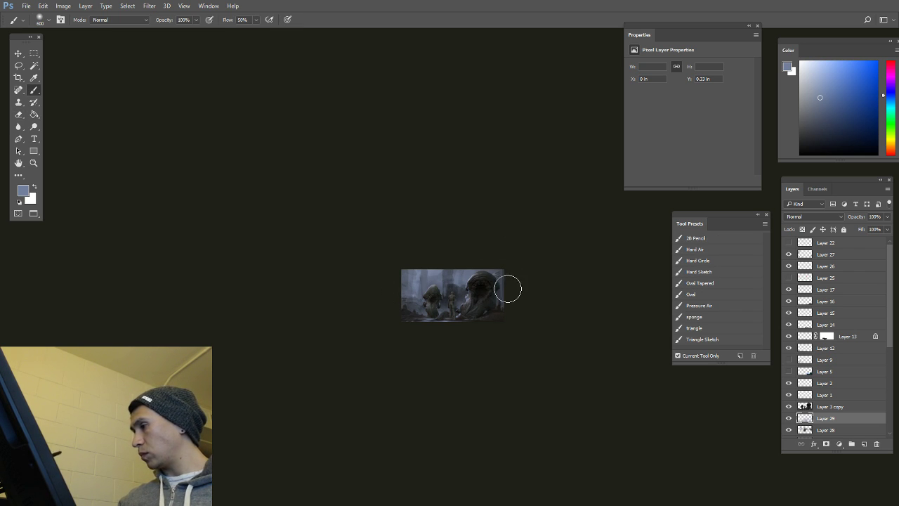
pyautogui.click(864, 444)
pyautogui.press('[')
pyautogui.press('d')
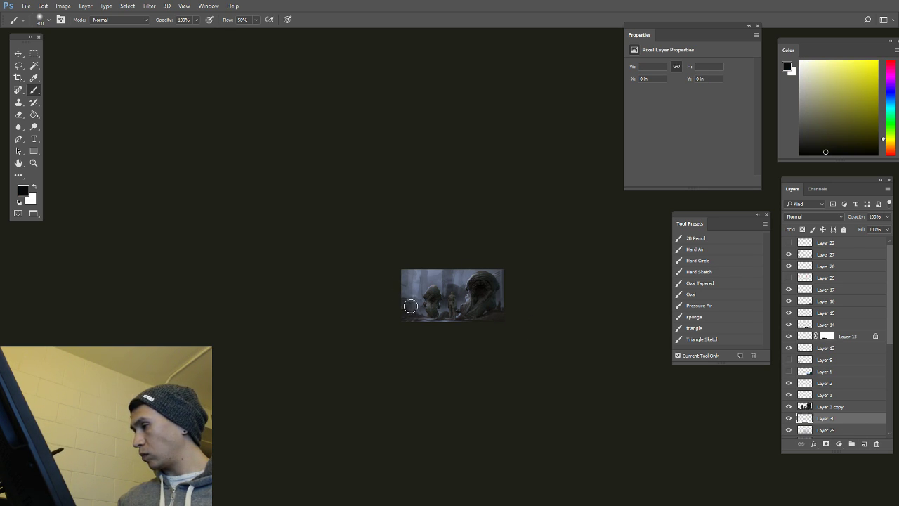
pyautogui.press(']')
pyautogui.press(']')
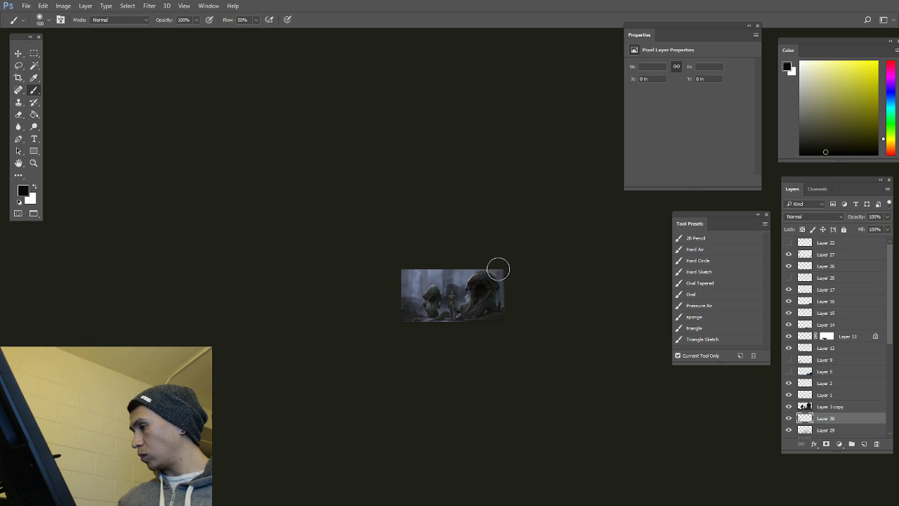
pyautogui.press(']')
pyautogui.press(']')
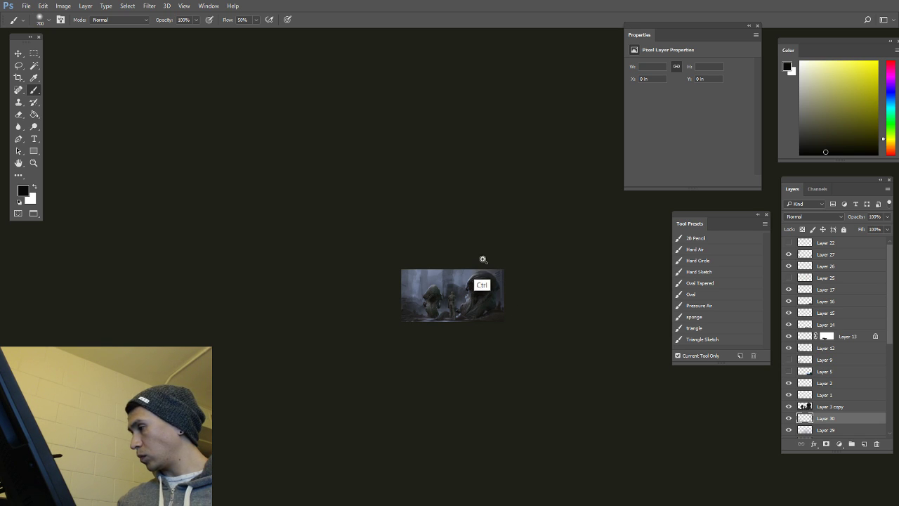
pyautogui.press('[')
pyautogui.press('[')
pyautogui.press('[')
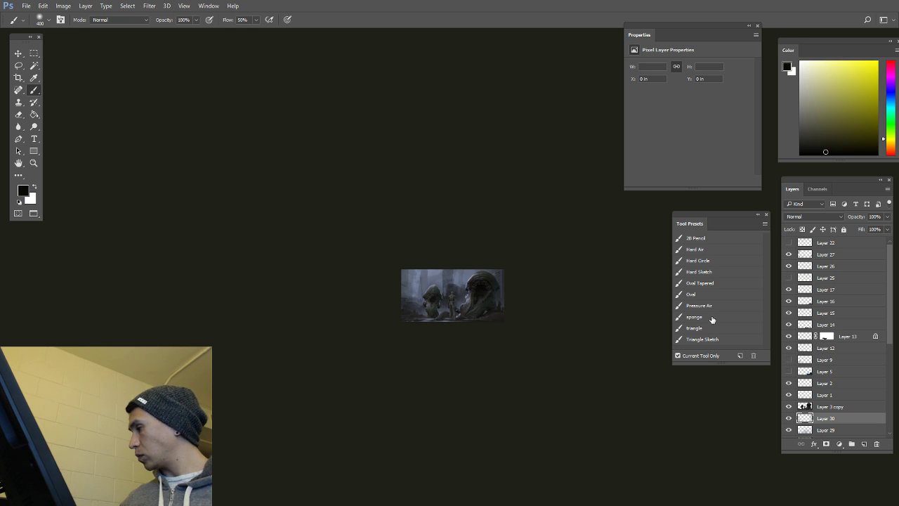
# Step: Load the Layer 3 copy silhouettes as a selection and add a Levels adjustment with the white input level at 213
pyautogui.keyDown('ctrl'); pyautogui.click(806, 407); pyautogui.keyUp('ctrl')
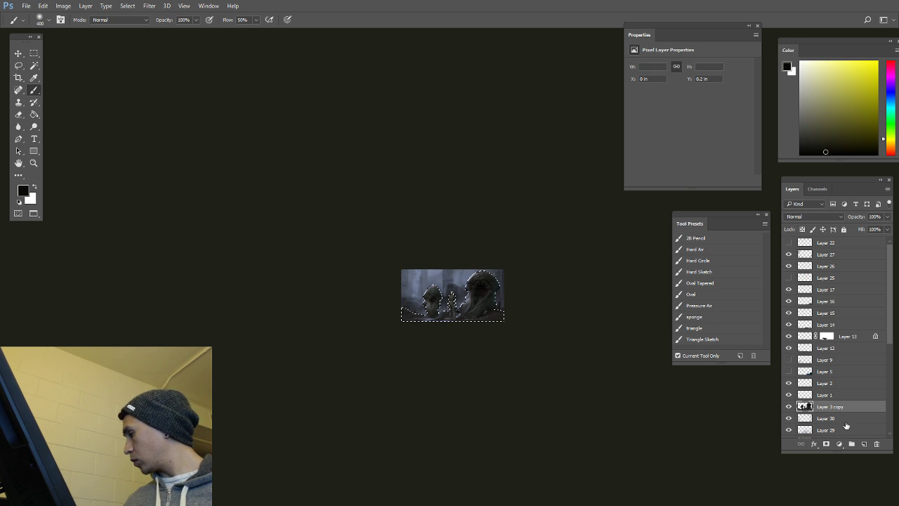
pyautogui.click(839, 444)
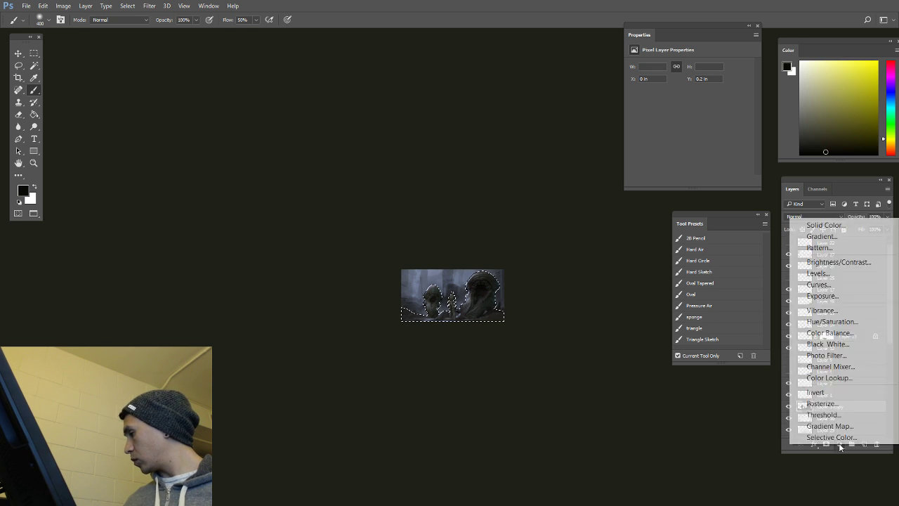
pyautogui.click(818, 273)
pyautogui.moveTo(748, 132); pyautogui.dragTo(730, 131)
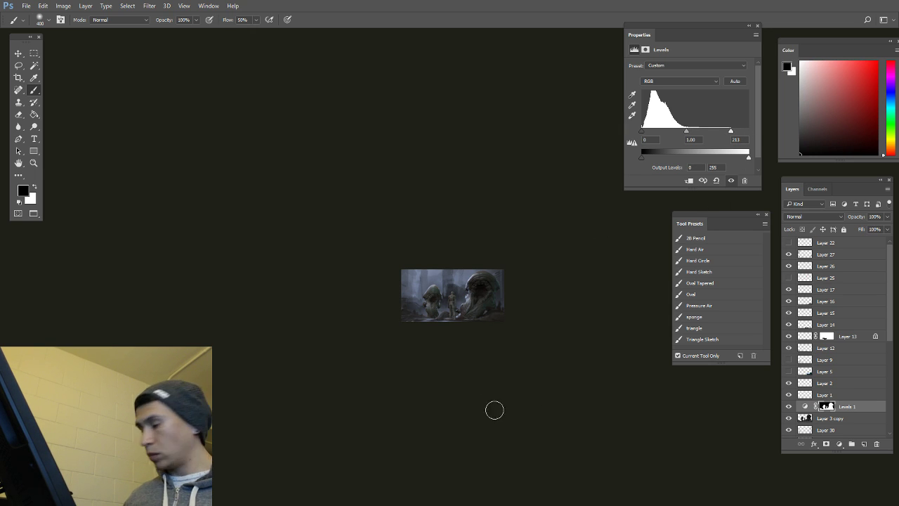
# Step: Replace the Levels mask with a black one and reveal the brightening over the large creature with white, trimming it with black at size 200
pyautogui.click(873, 446)
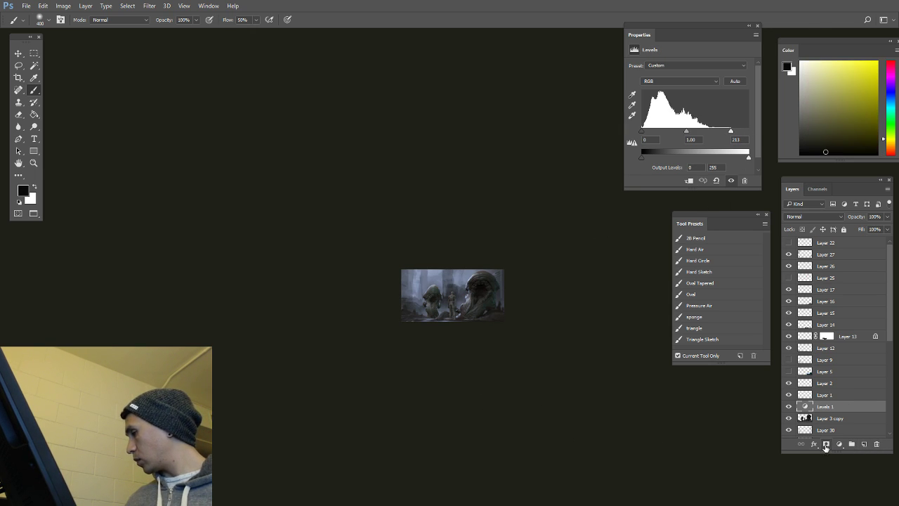
pyautogui.keyDown('alt'); pyautogui.click(826, 443); pyautogui.keyUp('alt')
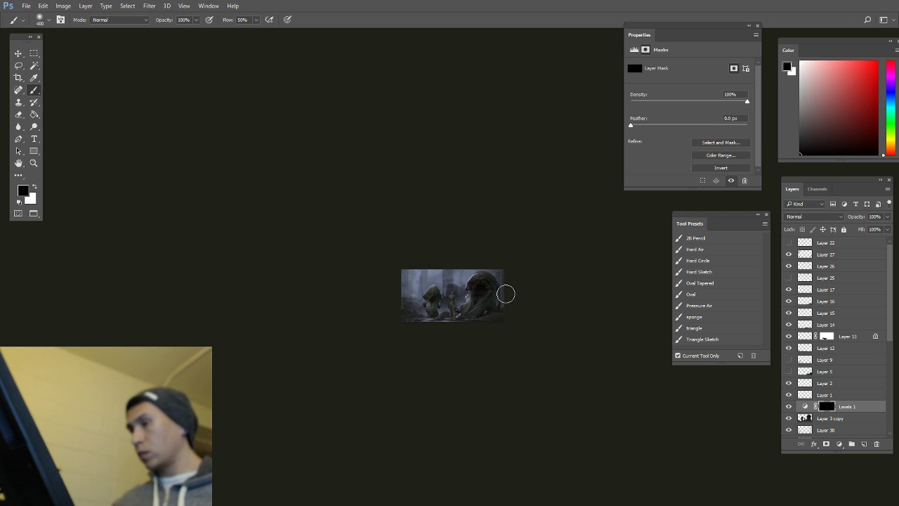
pyautogui.press('x')
pyautogui.moveTo(483, 335)
pyautogui.mouseDown()
pyautogui.moveTo(501, 274)
pyautogui.moveTo(512, 278)
pyautogui.mouseUp()
pyautogui.press('x')
pyautogui.press('x')
pyautogui.press('[')
pyautogui.press('[')
pyautogui.press('[')
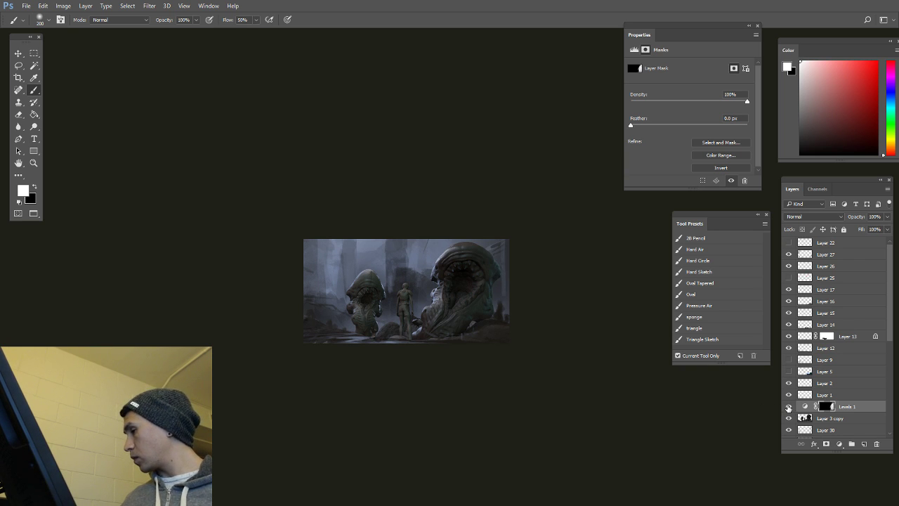
pyautogui.press('x')
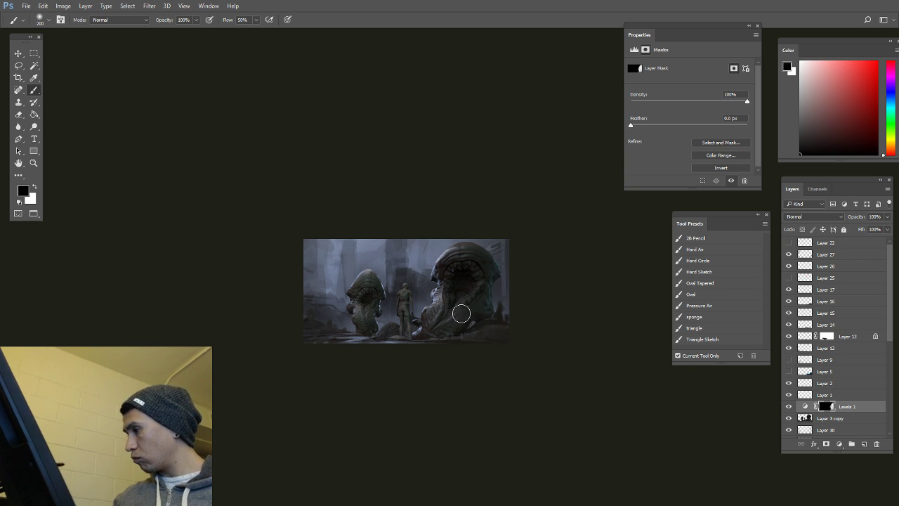
# Step: Examine the lighting on the creatures and figure up close and the whole composition at thumbnail size
pyautogui.keyDown('ctrl'); pyautogui.keyDown('alt'); pyautogui.click(509, 353); pyautogui.keyUp('alt'); pyautogui.keyUp('ctrl')
pyautogui.keyDown('ctrl'); pyautogui.keyDown('alt'); pyautogui.click(509, 351); pyautogui.keyUp('alt'); pyautogui.keyUp('ctrl')
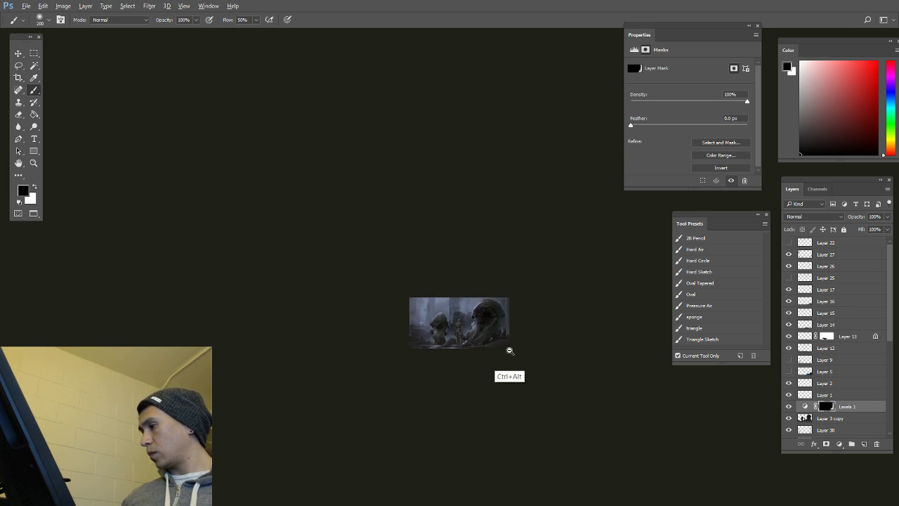
pyautogui.keyDown('ctrl'); pyautogui.keyDown('alt'); pyautogui.click(511, 350); pyautogui.keyUp('alt'); pyautogui.keyUp('ctrl')
pyautogui.keyDown('ctrl'); pyautogui.keyDown('alt'); pyautogui.click(512, 349); pyautogui.keyUp('alt'); pyautogui.keyUp('ctrl')
pyautogui.keyDown('ctrl'); pyautogui.click(500, 348); pyautogui.keyUp('ctrl')
pyautogui.keyDown('ctrl'); pyautogui.click(500, 350); pyautogui.keyUp('ctrl')
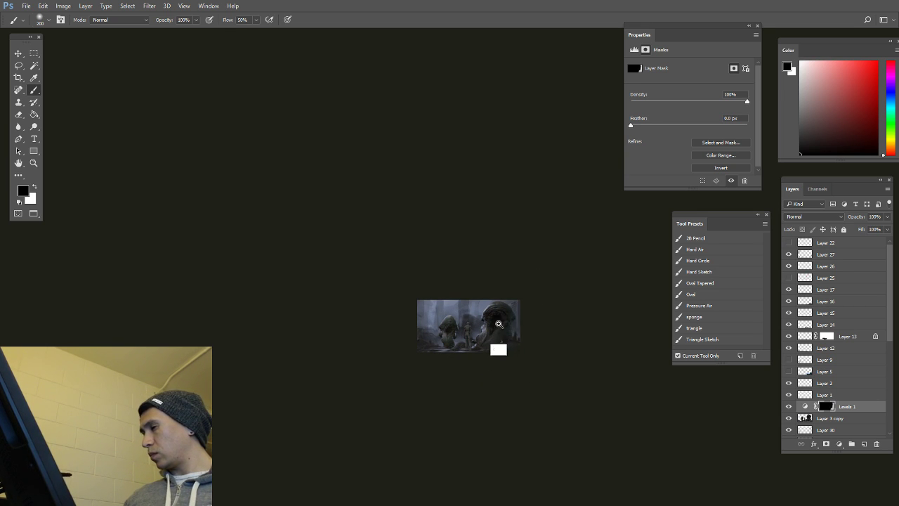
pyautogui.keyDown('ctrl'); pyautogui.moveTo(498, 328); pyautogui.dragTo(508, 342); pyautogui.keyUp('ctrl')
pyautogui.moveTo(459, 434); pyautogui.dragTo(485, 441)
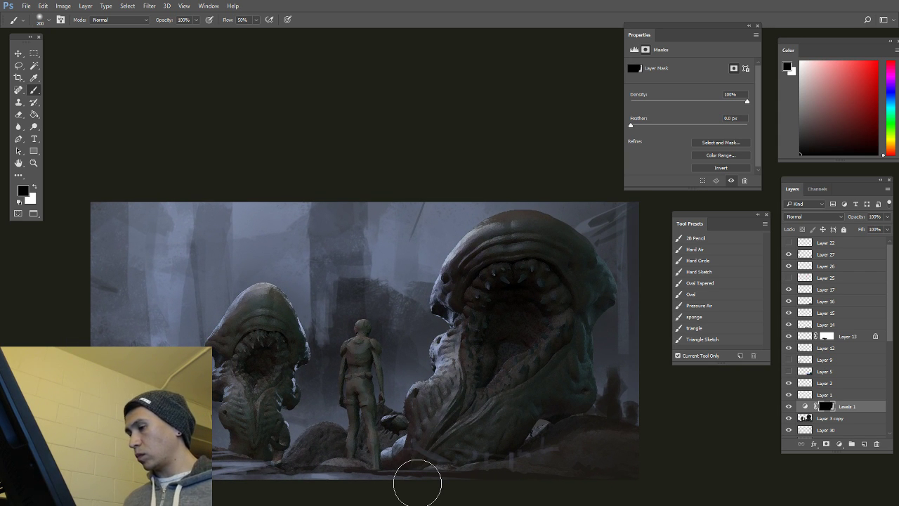
pyautogui.keyDown('alt'); pyautogui.click(373, 352); pyautogui.keyUp('alt')
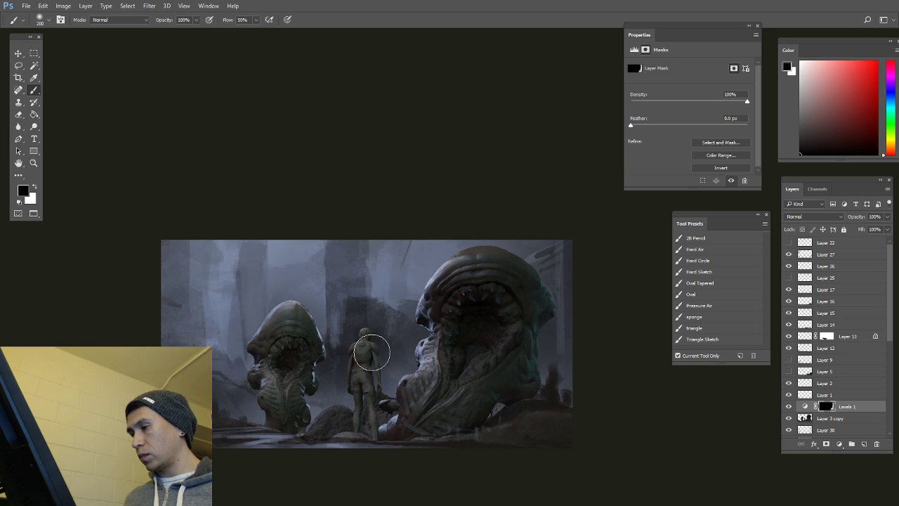
pyautogui.keyDown('alt'); pyautogui.click(413, 345); pyautogui.keyUp('alt')
pyautogui.keyDown('alt'); pyautogui.click(413, 344); pyautogui.keyUp('alt')
pyautogui.keyDown('alt'); pyautogui.click(412, 345); pyautogui.keyUp('alt')
pyautogui.keyDown('alt'); pyautogui.click(412, 345); pyautogui.keyUp('alt')
pyautogui.moveTo(446, 330); pyautogui.dragTo(455, 241)
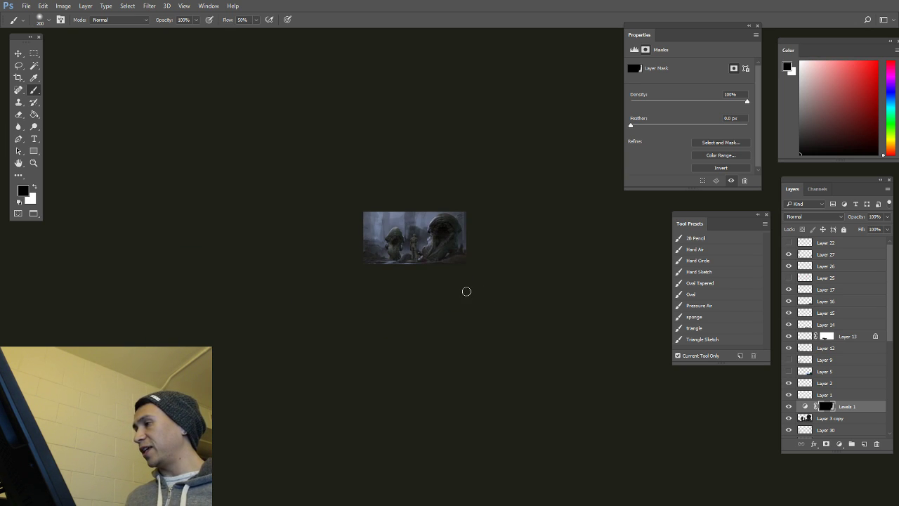
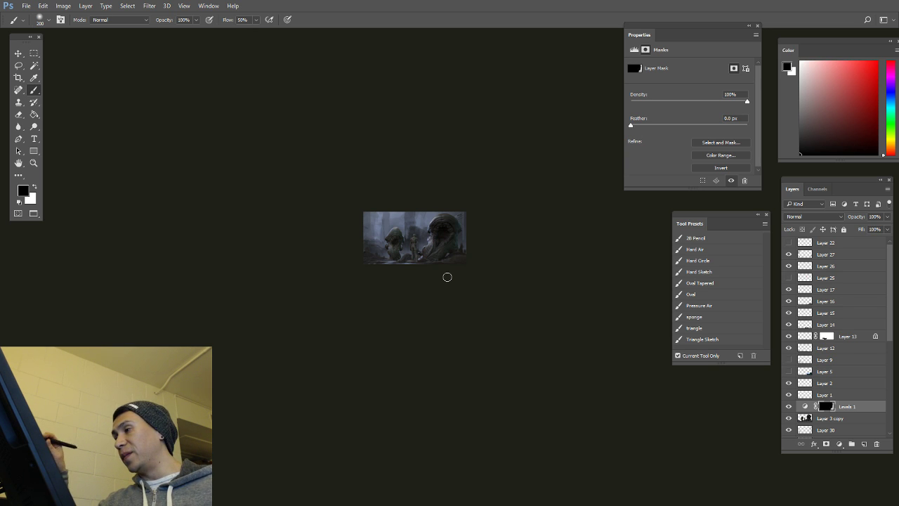
# Step: Create a new empty layer directly above Layer 27
pyautogui.press('[')
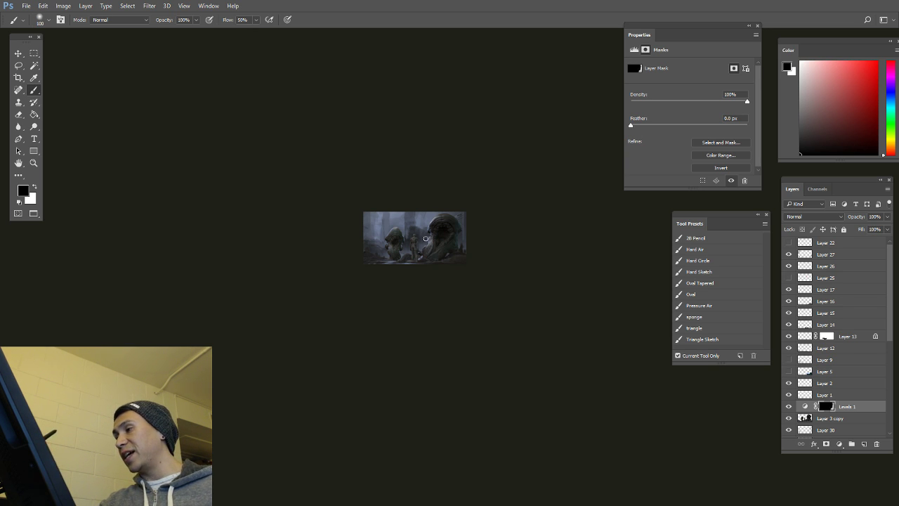
pyautogui.keyDown('alt'); pyautogui.scroll(4, 430, 227); pyautogui.keyUp('alt')
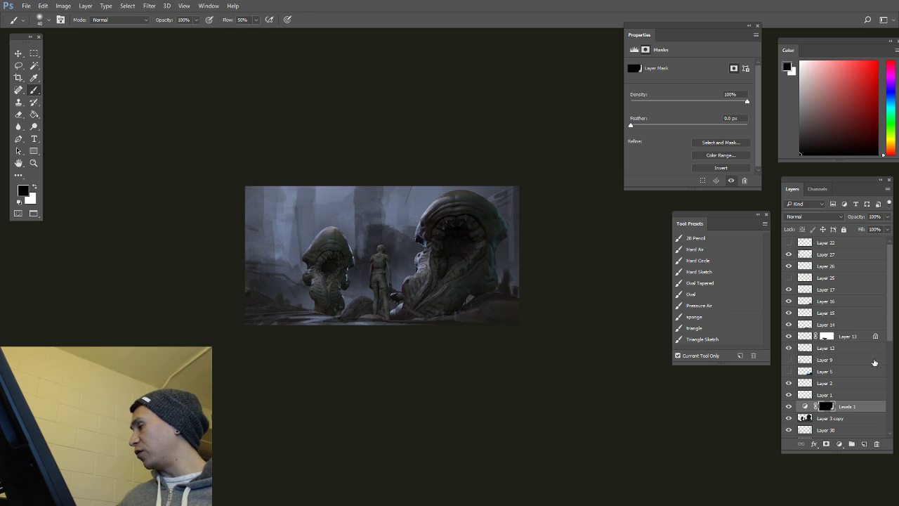
pyautogui.click(840, 258)
pyautogui.click(864, 444)
pyautogui.press('[')
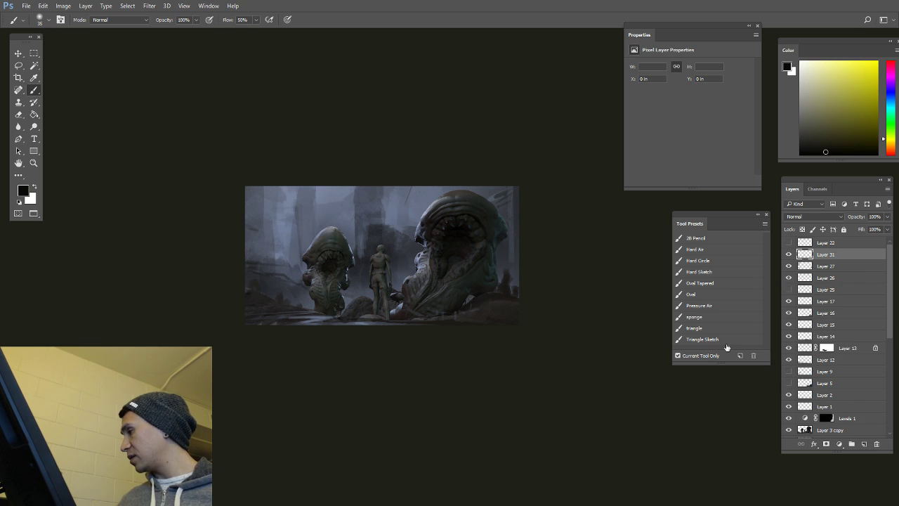
# Step: Delete the Hard Sketch tool preset and configure the Hard Circle brush with Shape Dynamics on and a size of 45 px
pyautogui.keyDown('alt'); pyautogui.click(703, 273); pyautogui.keyUp('alt')
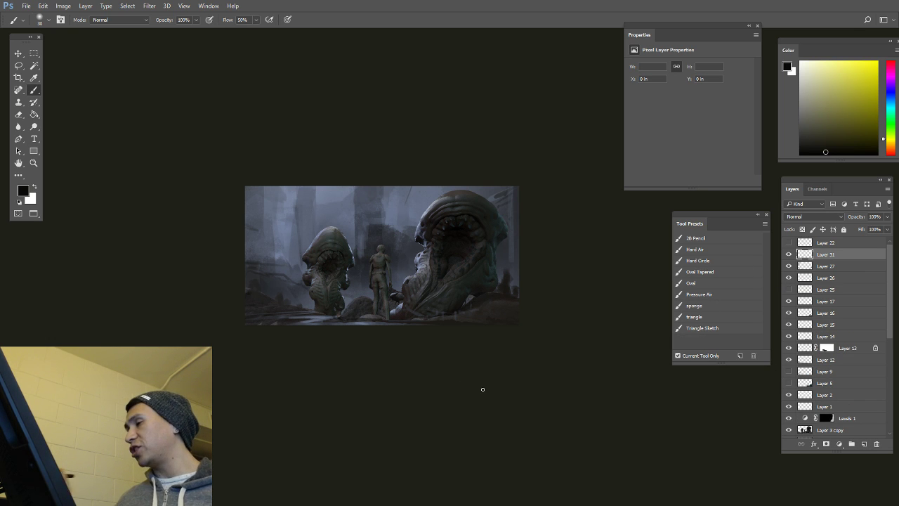
pyautogui.click(698, 261)
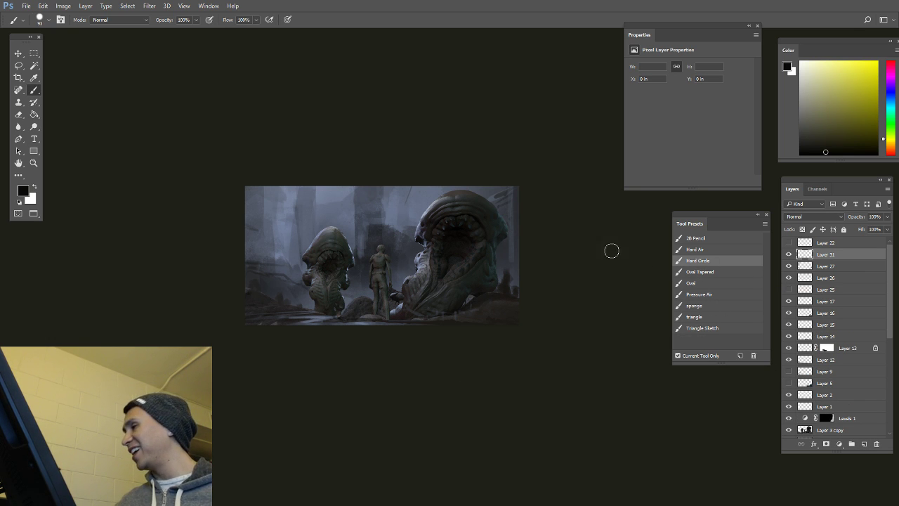
pyautogui.click(209, 5)
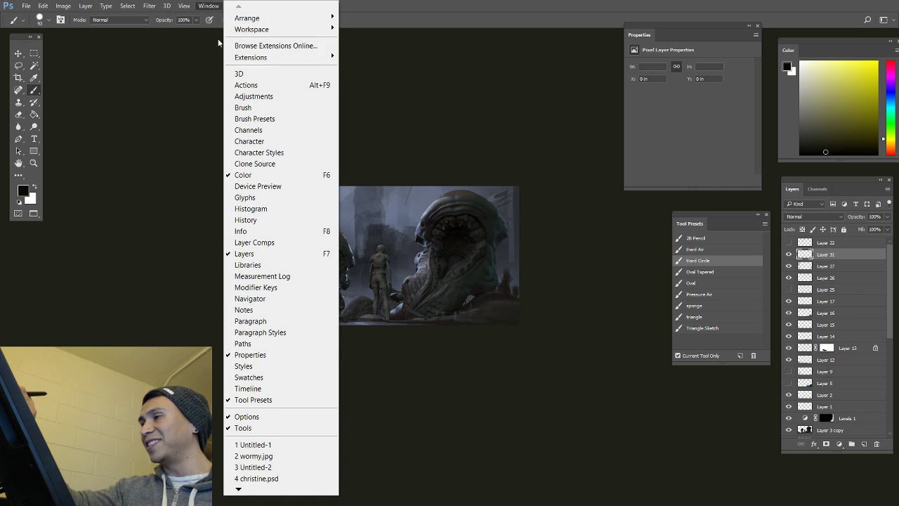
pyautogui.click(273, 107)
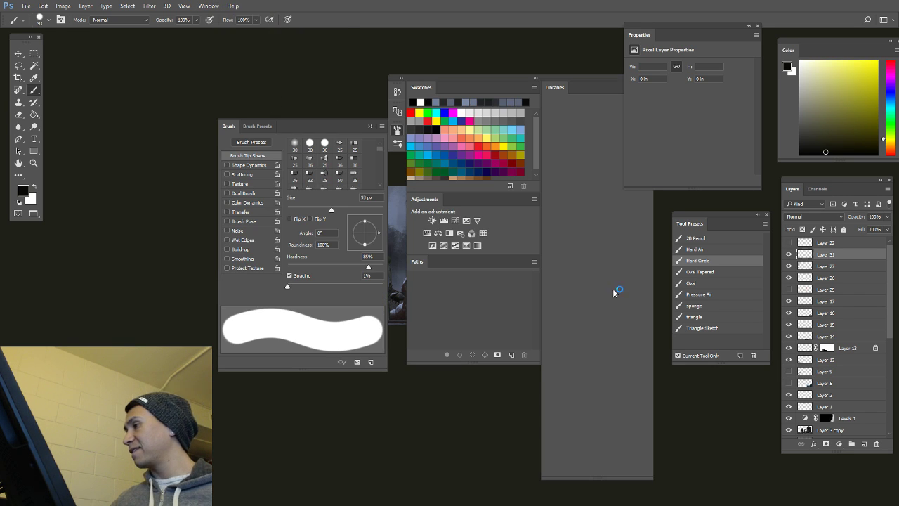
pyautogui.click(228, 166)
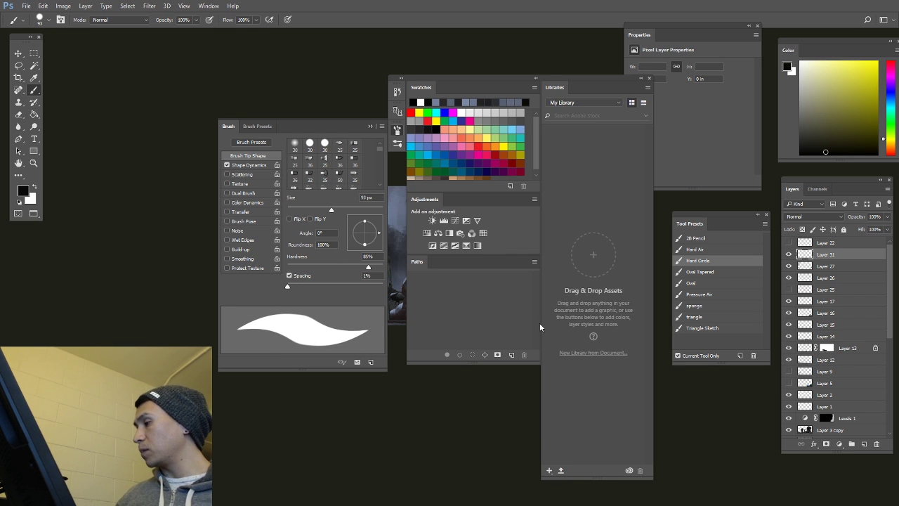
pyautogui.press('[')
pyautogui.press('[')
pyautogui.press('[')
pyautogui.press('[')
pyautogui.press('[')
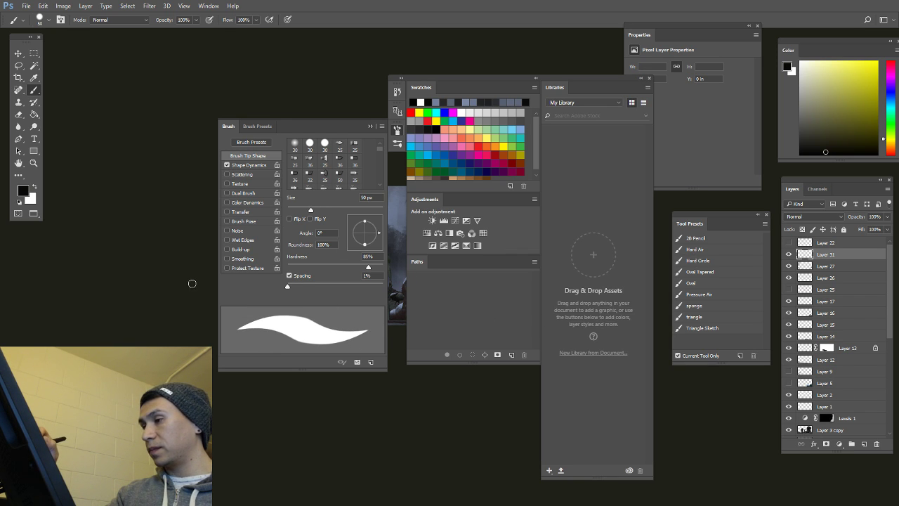
# Step: Save the configured brush as a tool preset named Hard Sketch without its color, and close the extra brush and library panels
pyautogui.click(740, 355)
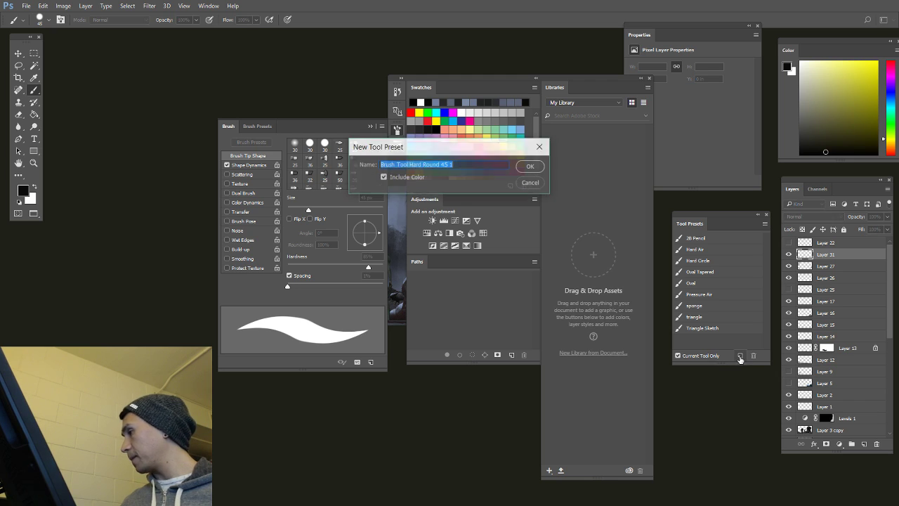
pyautogui.write('Hard')
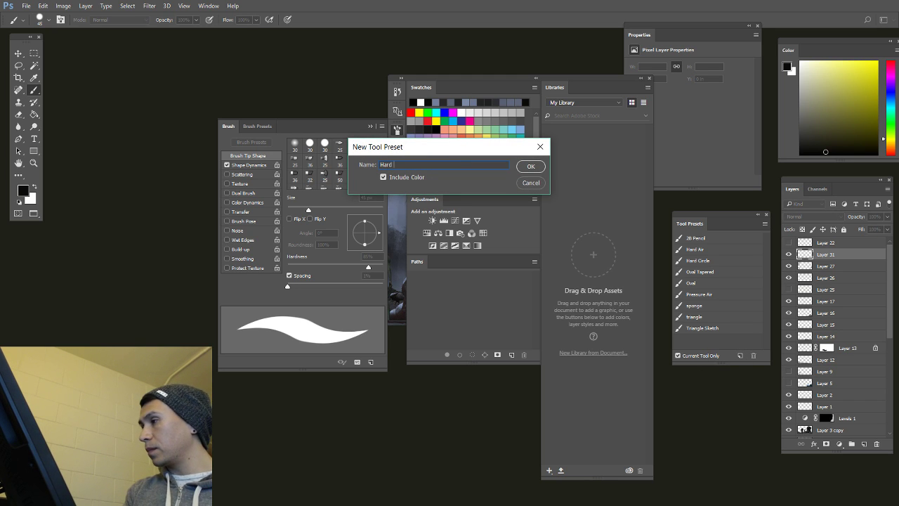
pyautogui.write(' Circle')
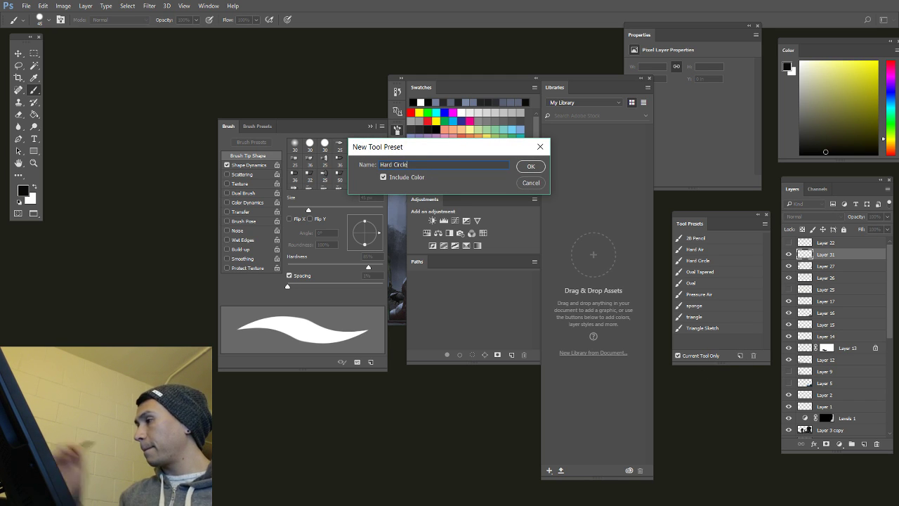
pyautogui.click(383, 177)
pyautogui.click(531, 167)
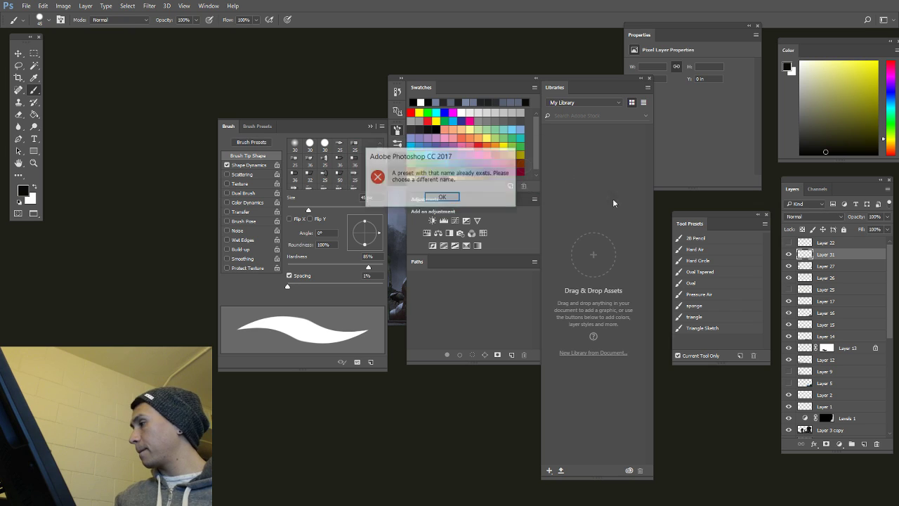
pyautogui.click(442, 197)
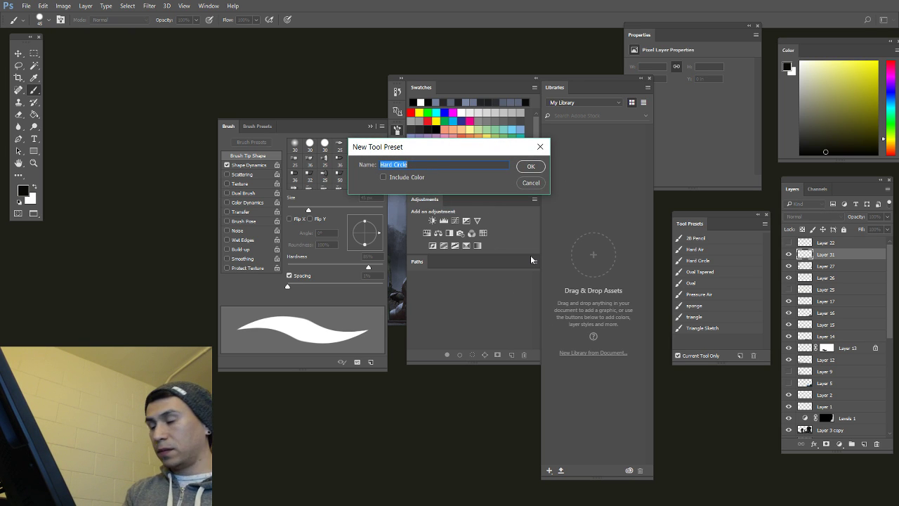
pyautogui.write('Hard')
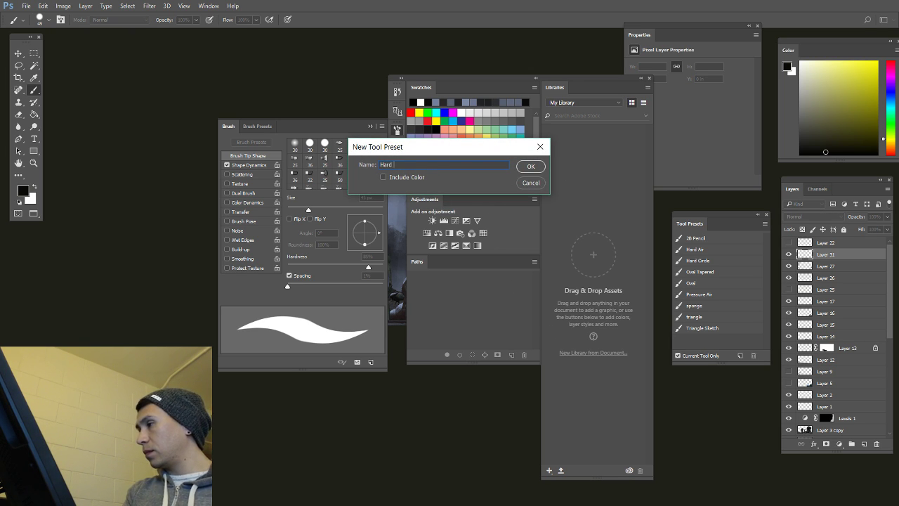
pyautogui.write(' Sketch')
pyautogui.press('Return')
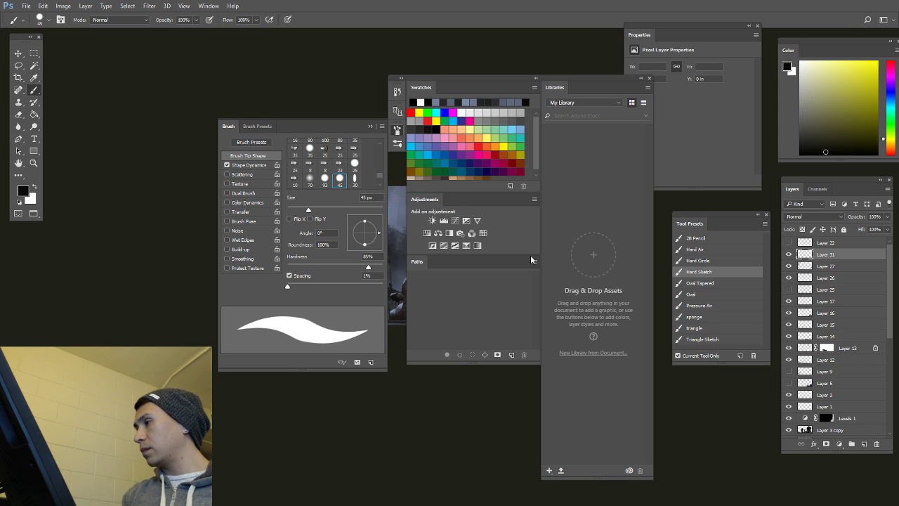
pyautogui.click(648, 77)
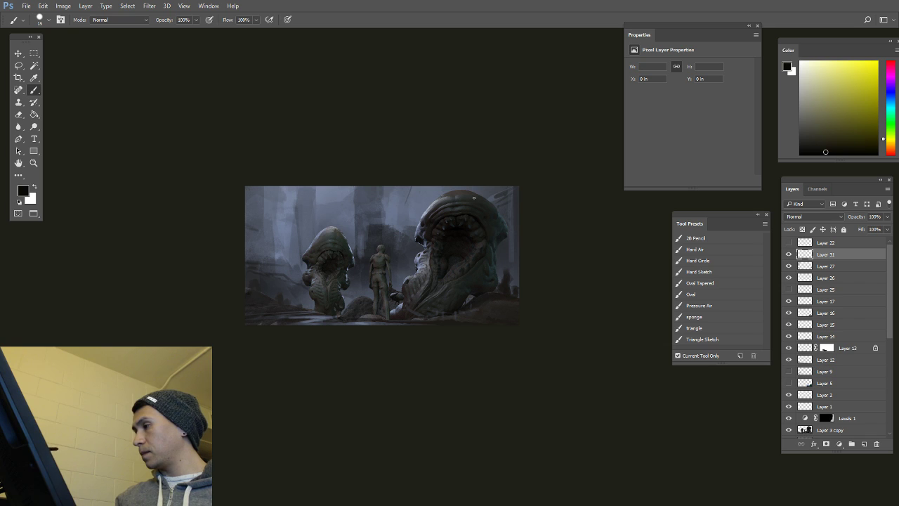
# Step: Paint a row of curved rib-like bones between the standing figure and the large creature using sampled dark and light blue-gray tones
pyautogui.keyDown('alt'); pyautogui.click(399, 262); pyautogui.keyUp('alt')
pyautogui.press(']')
pyautogui.press(']')
pyautogui.press(']')
pyautogui.moveTo(418, 211)
pyautogui.mouseDown()
pyautogui.moveTo(398, 242)
pyautogui.moveTo(407, 236)
pyautogui.moveTo(374, 239)
pyautogui.mouseUp()
pyautogui.keyDown('alt'); pyautogui.click(394, 222); pyautogui.keyUp('alt')
pyautogui.press('[')
pyautogui.keyDown('alt'); pyautogui.click(406, 228); pyautogui.keyUp('alt')
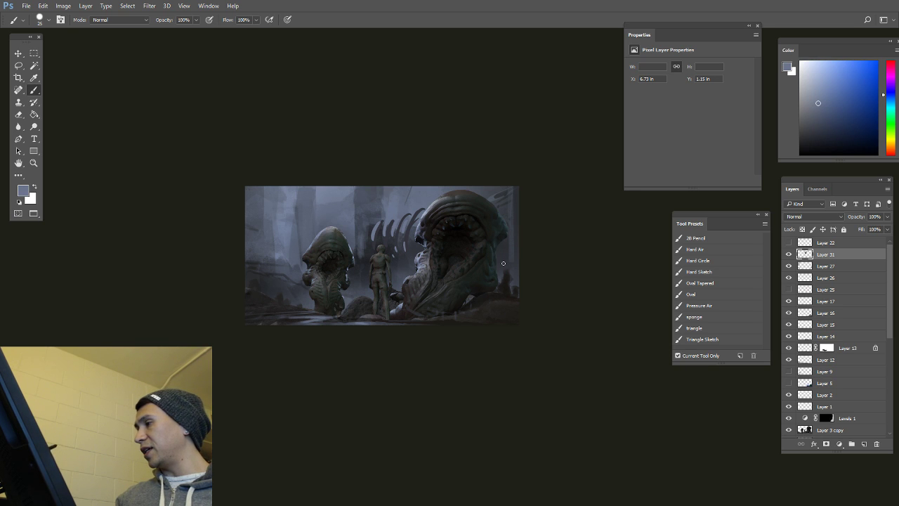
# Step: Paint a dark leaning structure at the left edge of the scene, behind the small creature, using a sampled dark tone
pyautogui.press(']')
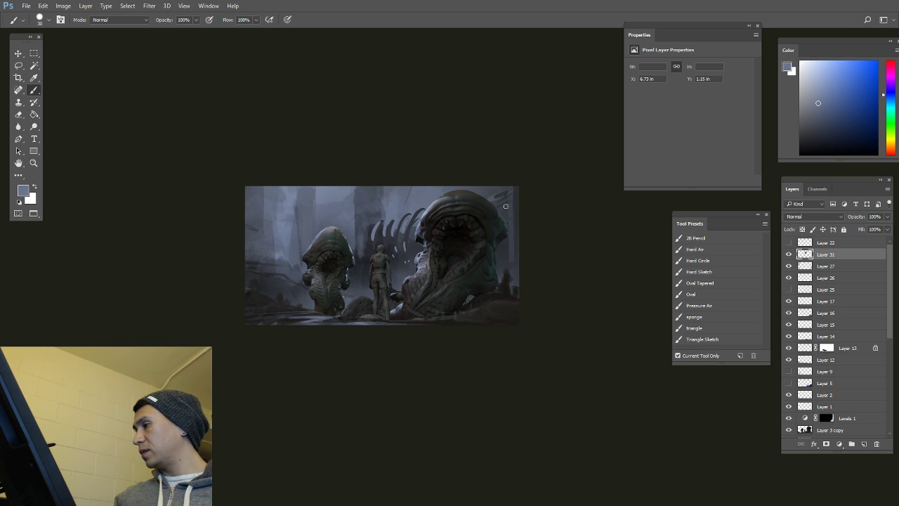
pyautogui.keyDown('alt'); pyautogui.click(264, 270); pyautogui.keyUp('alt')
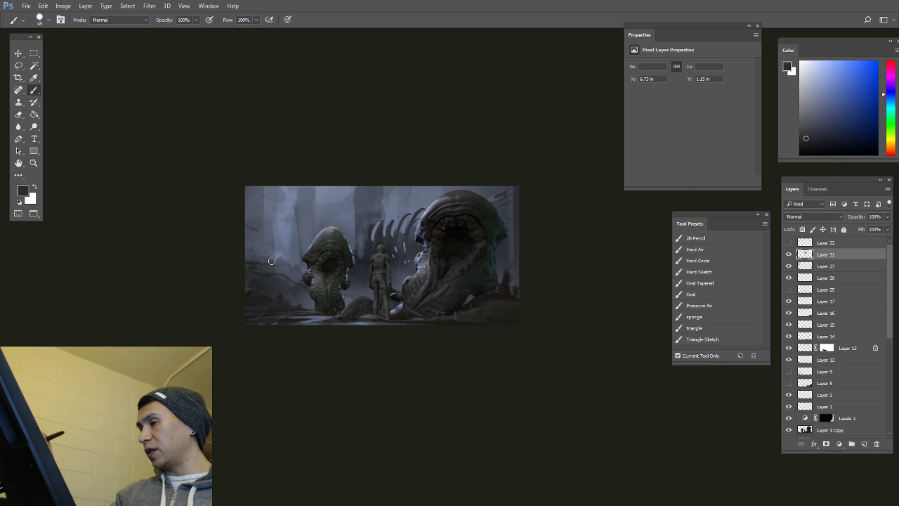
pyautogui.press('[')
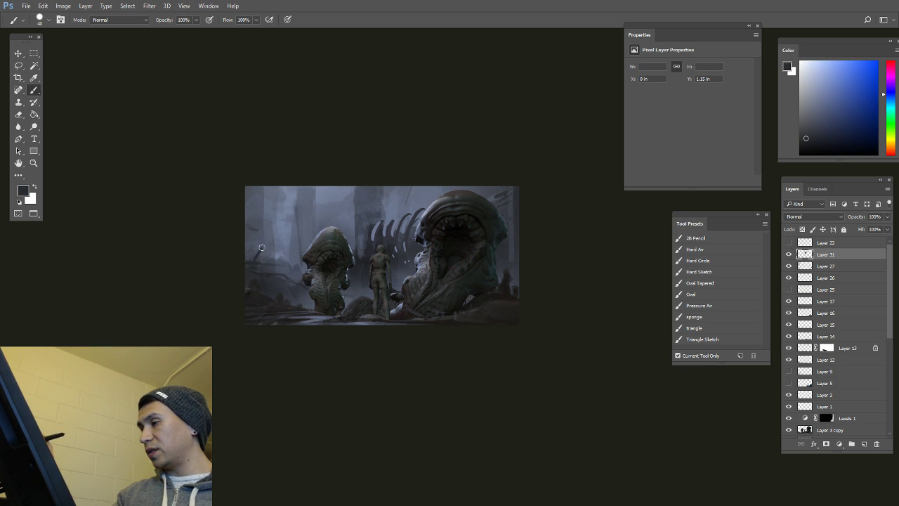
pyautogui.moveTo(272, 256)
pyautogui.mouseDown()
pyautogui.moveTo(256, 246)
pyautogui.moveTo(268, 254)
pyautogui.moveTo(252, 284)
pyautogui.moveTo(260, 284)
pyautogui.mouseUp()
pyautogui.press('[')
# Step: Cut thin gaps and light edges into the leaning structure with a sampled blue-gray mist tone at brush size 15
pyautogui.keyDown('alt'); pyautogui.click(285, 275); pyautogui.keyUp('alt')
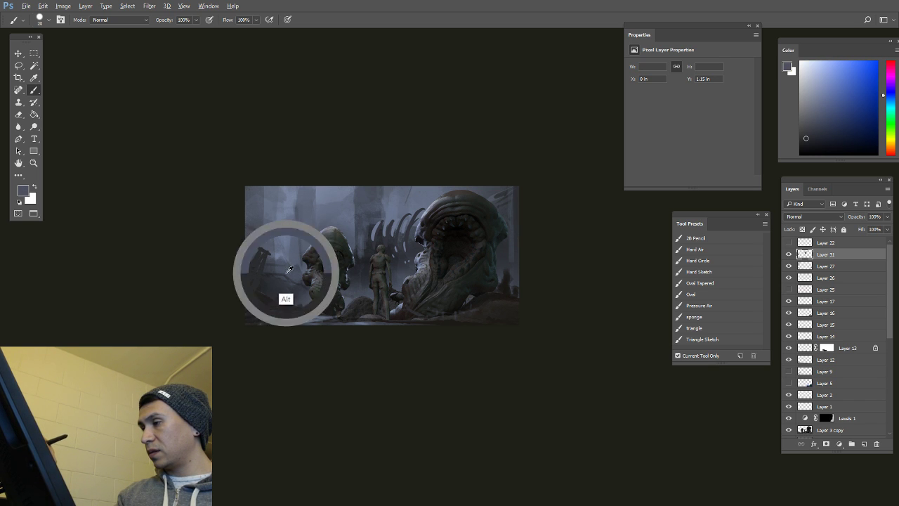
pyautogui.press('[')
pyautogui.press('[')
pyautogui.keyDown('alt'); pyautogui.scroll(3, 261, 257); pyautogui.keyUp('alt')
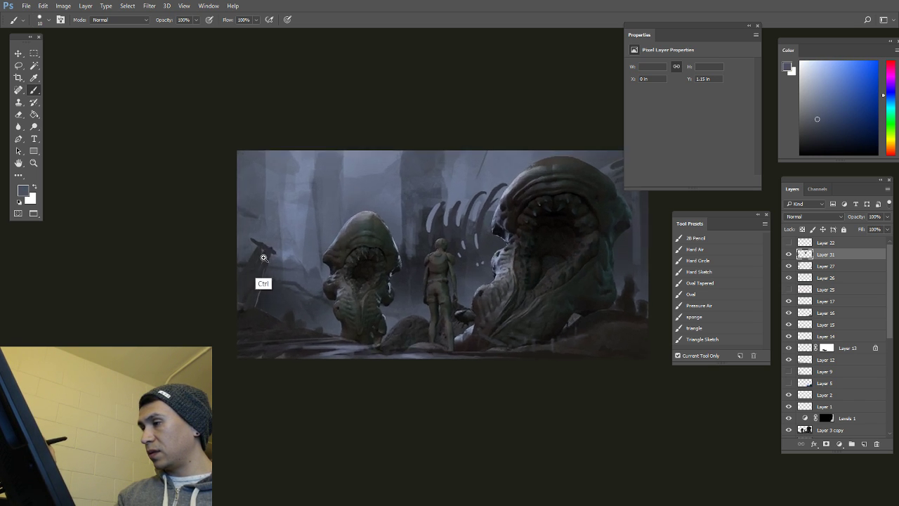
pyautogui.moveTo(257, 272); pyautogui.dragTo(262, 259)
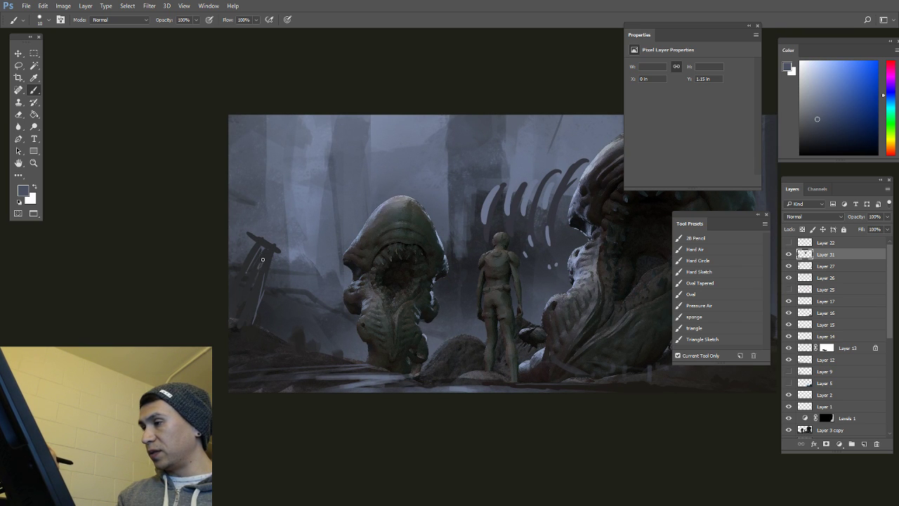
# Step: Block in dark debris across the ground at the foot of the leaning structure using a sampled dark tone
pyautogui.press(']')
pyautogui.press(']')
pyautogui.press(']')
pyautogui.press(']')
pyautogui.press(']')
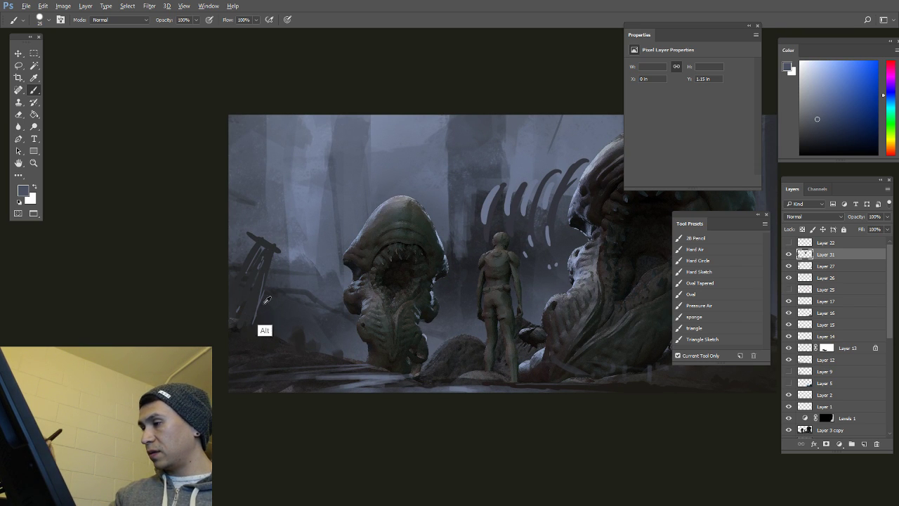
pyautogui.keyDown('alt'); pyautogui.click(246, 297); pyautogui.keyUp('alt')
pyautogui.moveTo(262, 323); pyautogui.dragTo(302, 344)
# Step: Carve fine light lines into the debris at the structure's foot with a sampled mist tone at brush size 9
pyautogui.press('[')
pyautogui.press('[')
pyautogui.press('[')
pyautogui.press('[')
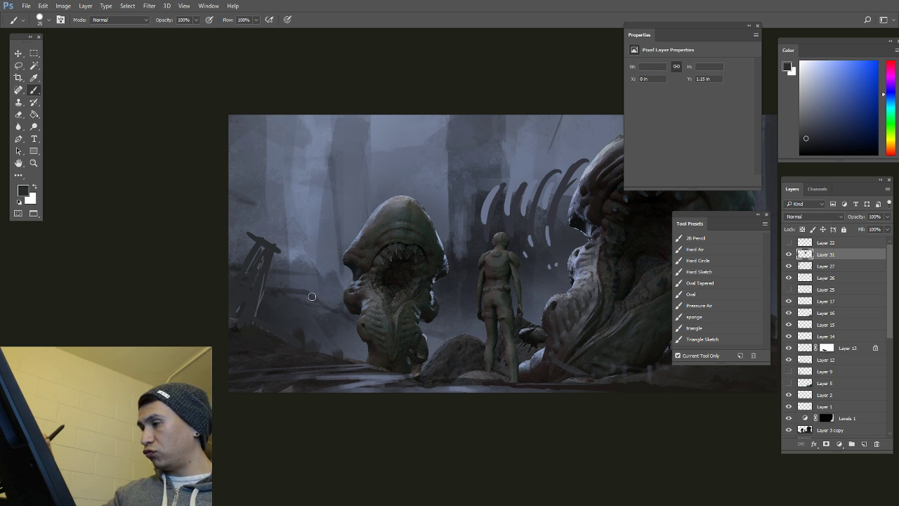
pyautogui.keyDown('alt'); pyautogui.click(308, 279); pyautogui.keyUp('alt')
pyautogui.press('[')
pyautogui.press('[')
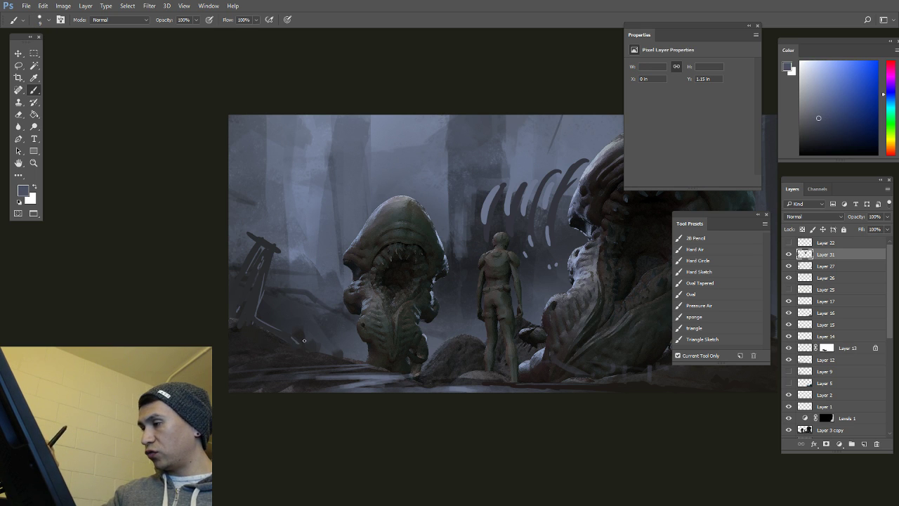
# Step: Refine the tip of the debris beside the small creature with small strokes, alternating sampled dark and pale blue-gray tones
pyautogui.press(']')
pyautogui.keyDown('alt'); pyautogui.click(301, 343); pyautogui.keyUp('alt')
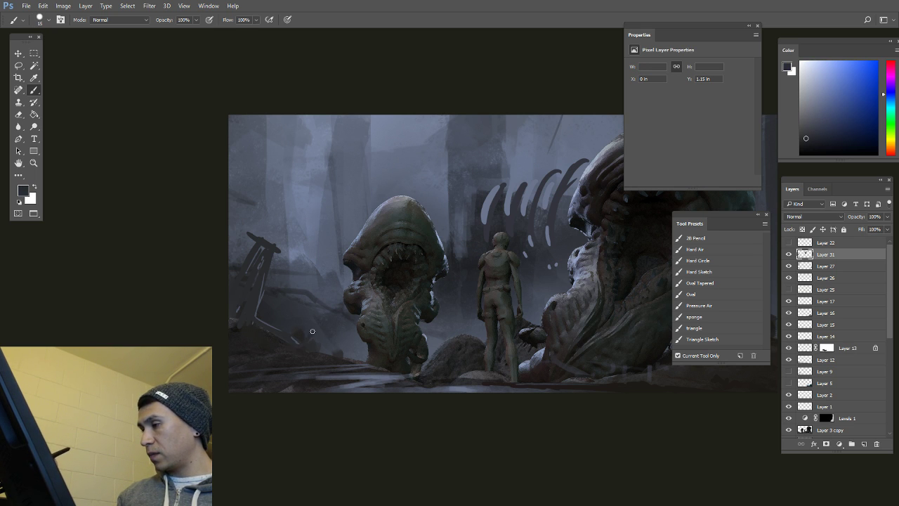
pyautogui.keyDown('alt'); pyautogui.click(311, 331); pyautogui.keyUp('alt')
pyautogui.press('[')
pyautogui.keyDown('alt'); pyautogui.click(319, 336); pyautogui.keyUp('alt')
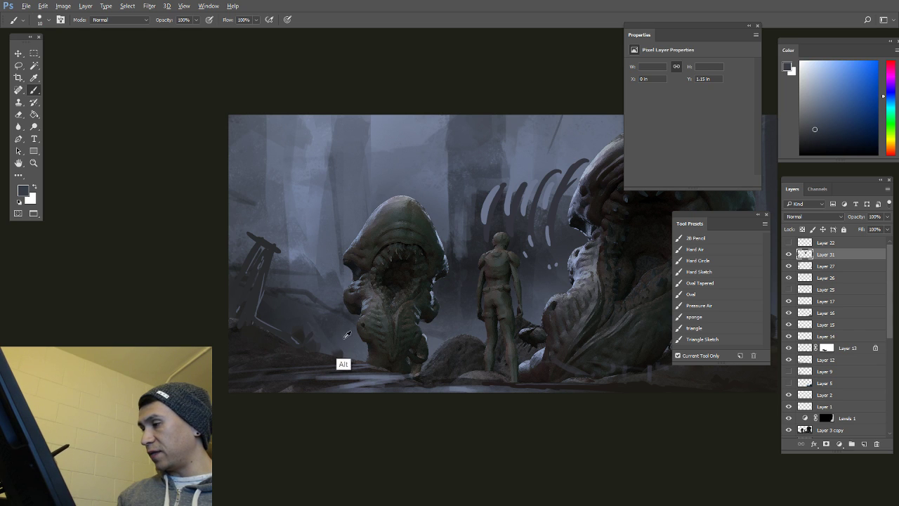
pyautogui.keyDown('alt'); pyautogui.click(317, 300); pyautogui.keyUp('alt')
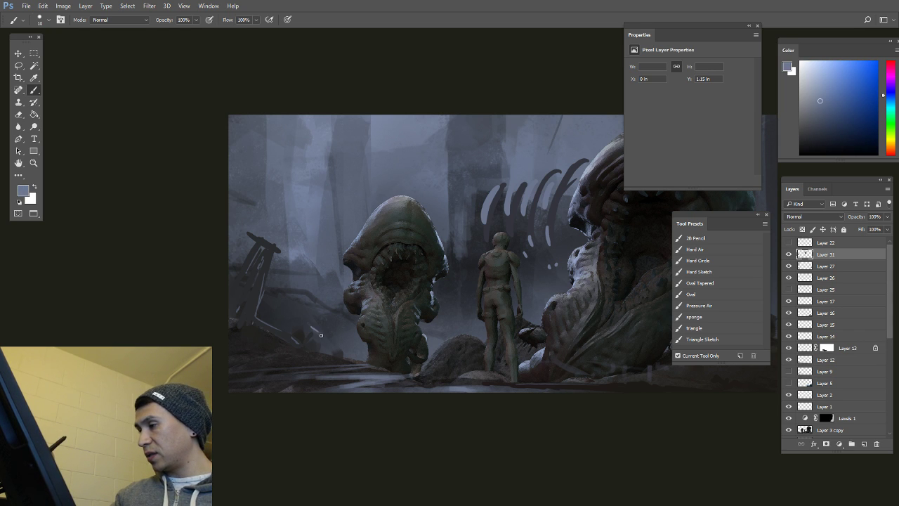
pyautogui.keyDown('alt'); pyautogui.click(312, 329); pyautogui.keyUp('alt')
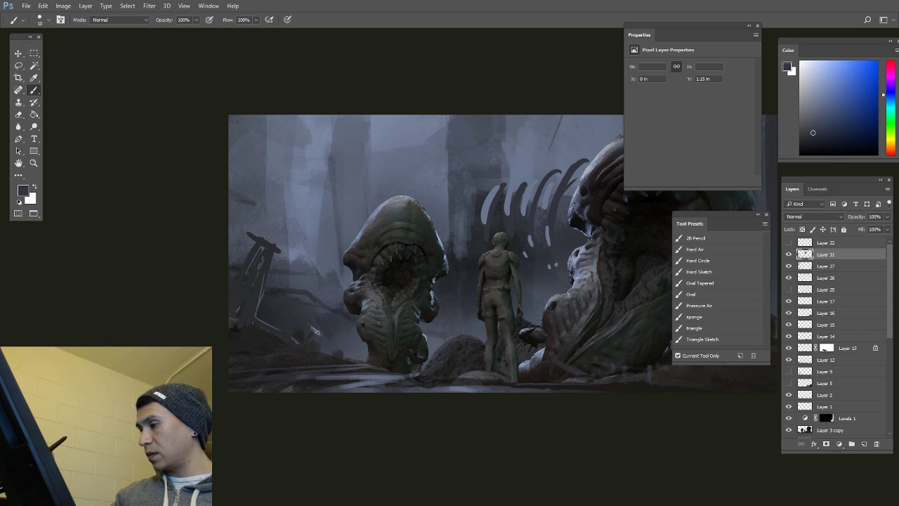
# Step: Thicken the leaning structure and the left edge around it with sampled dark tones at a larger brush size
pyautogui.keyDown('ctrl'); pyautogui.keyDown('alt'); pyautogui.moveTo(459, 359); pyautogui.dragTo(386, 354); pyautogui.keyUp('alt'); pyautogui.keyUp('ctrl')
pyautogui.press(']')
pyautogui.press(']')
pyautogui.press(']')
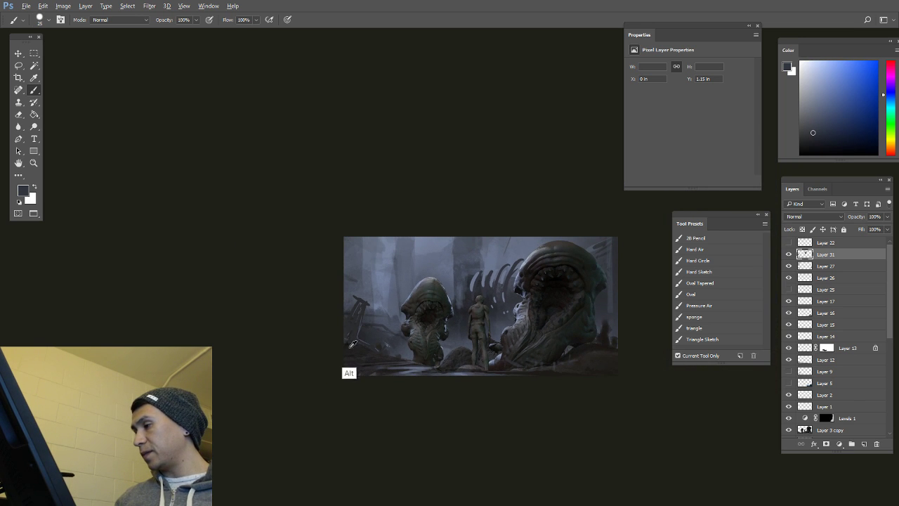
pyautogui.keyDown('alt'); pyautogui.click(352, 343); pyautogui.keyUp('alt')
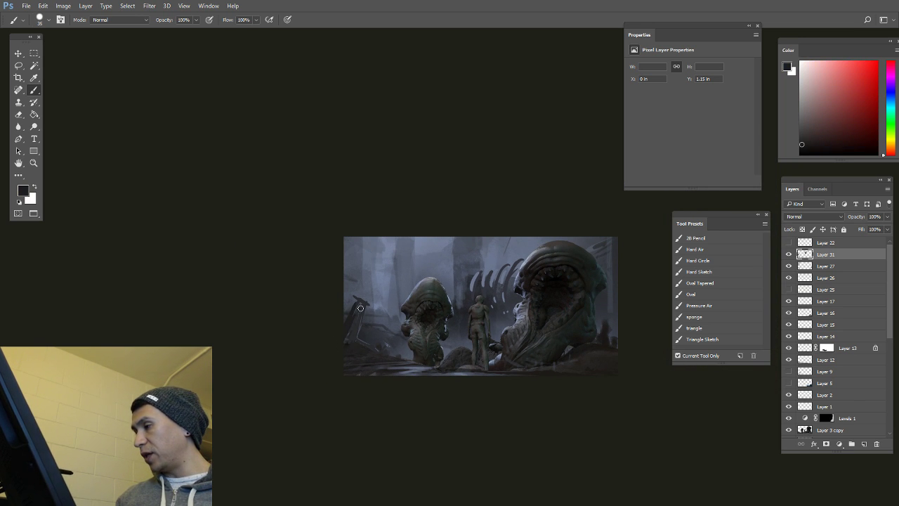
pyautogui.keyDown('alt'); pyautogui.click(347, 309); pyautogui.keyUp('alt')
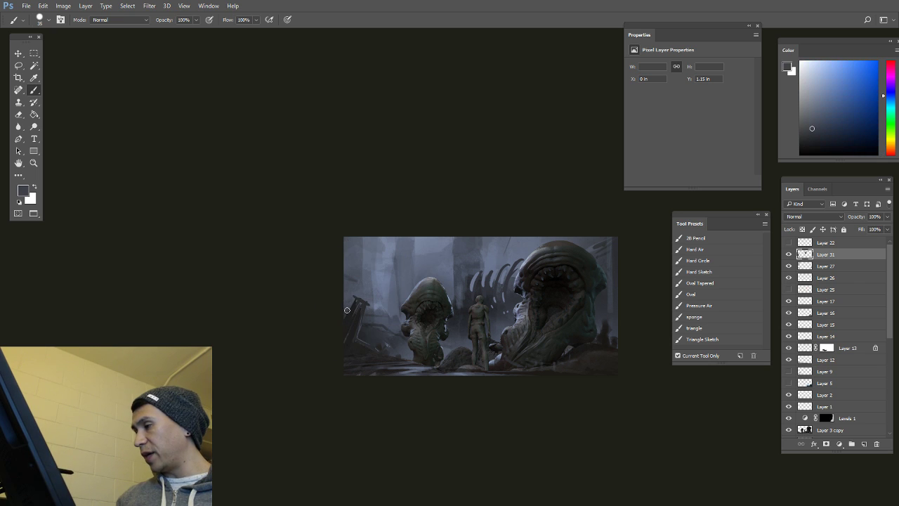
pyautogui.keyDown('alt'); pyautogui.scroll(-1, 505, 369); pyautogui.keyUp('alt')
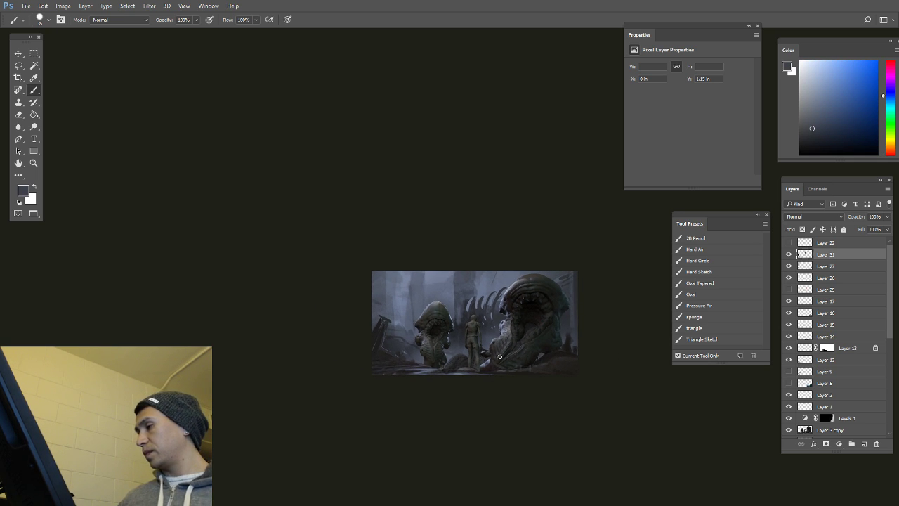
# Step: Flip the canvas horizontally and paint small sampled mist-toned gaps into the arched debris between the small creature and the leaning structure
pyautogui.press('F2')
pyautogui.press('[')
pyautogui.press('[')
pyautogui.press('[')
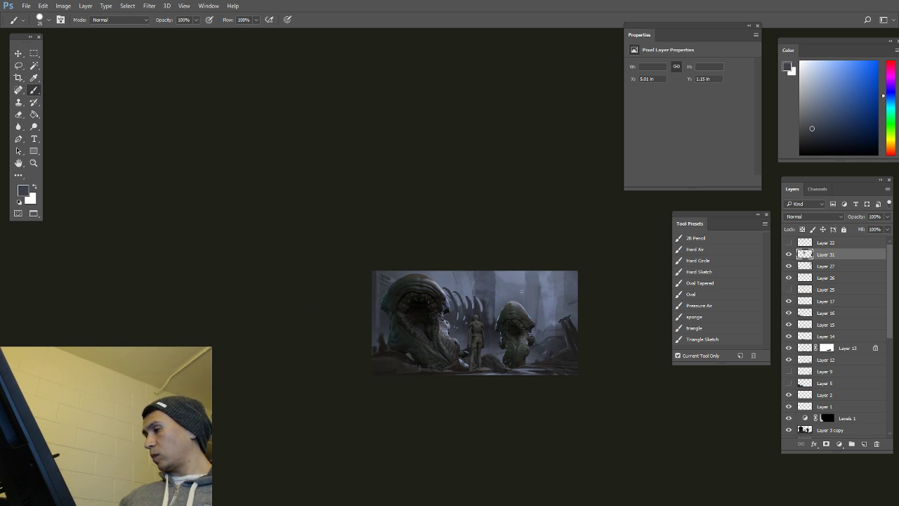
pyautogui.keyDown('ctrl'); pyautogui.click(556, 347); pyautogui.keyUp('ctrl')
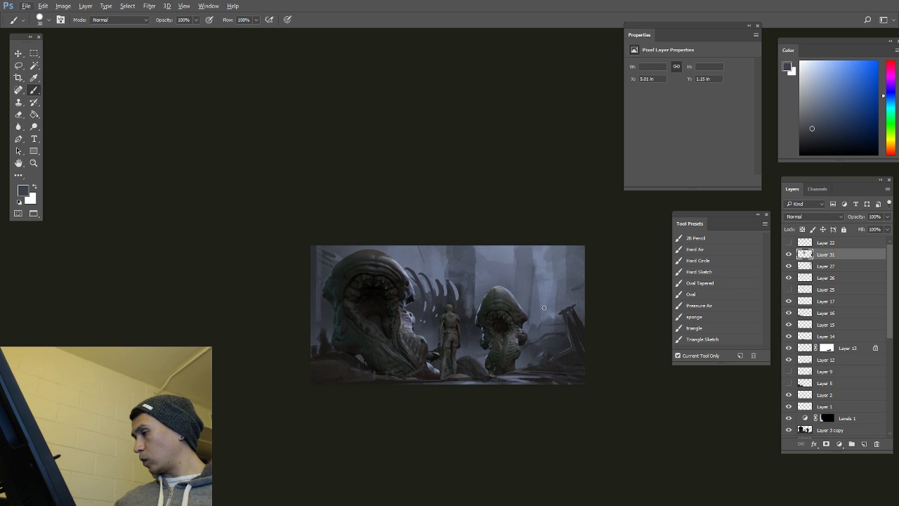
pyautogui.keyDown('alt'); pyautogui.scroll(1, 551, 338); pyautogui.keyUp('alt')
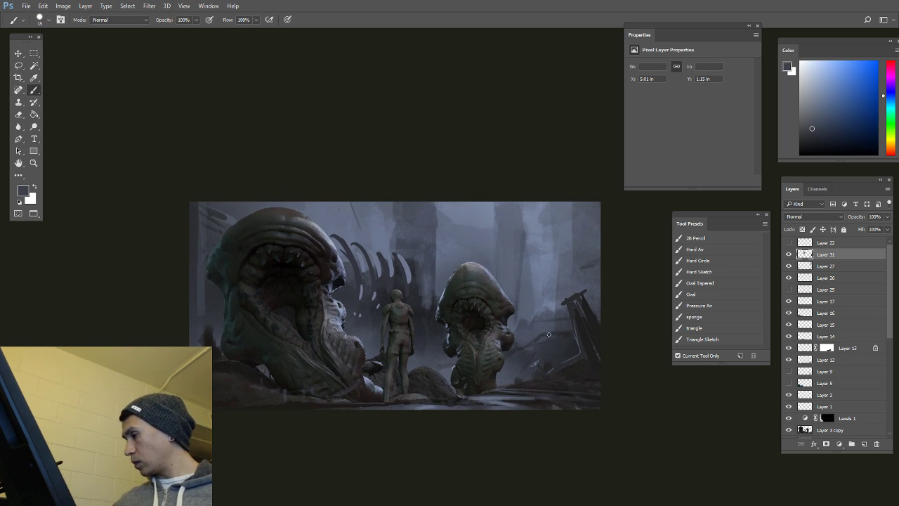
pyautogui.keyDown('alt'); pyautogui.click(545, 337); pyautogui.keyUp('alt')
pyautogui.press(']')
pyautogui.press(']')
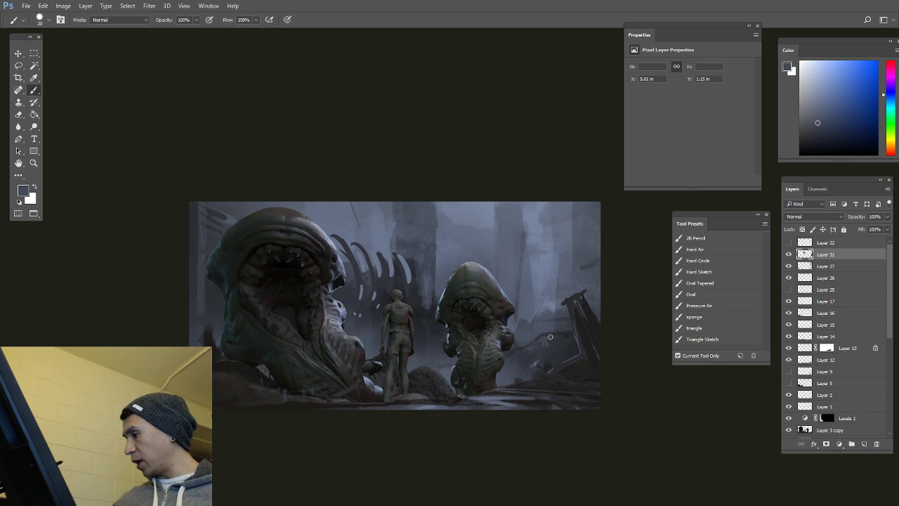
pyautogui.press('[')
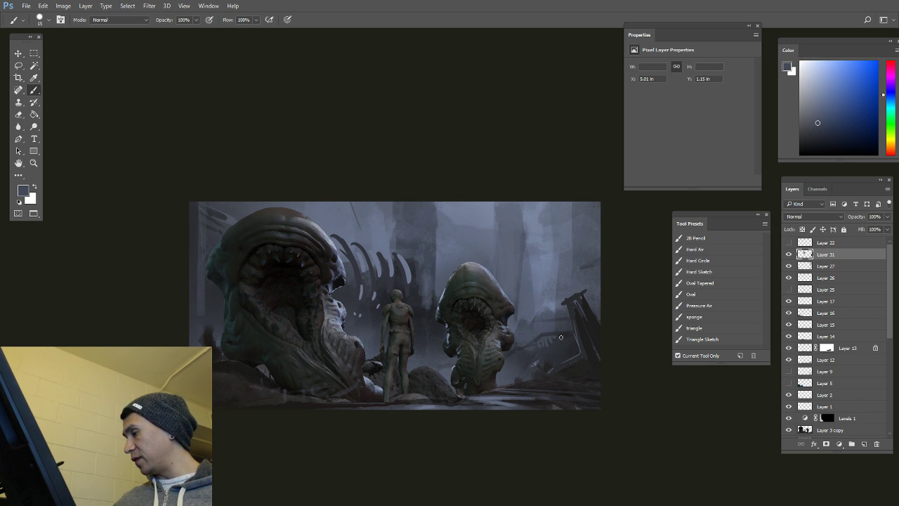
pyautogui.press('[')
pyautogui.keyDown('alt'); pyautogui.click(563, 337); pyautogui.keyUp('alt')
# Step: Refine the arched debris beside the leaning structure with small strokes, alternating sampled dark and misty blue-gray tones
pyautogui.keyDown('ctrl'); pyautogui.click(553, 344); pyautogui.keyUp('ctrl')
pyautogui.keyDown('alt'); pyautogui.click(542, 342); pyautogui.keyUp('alt')
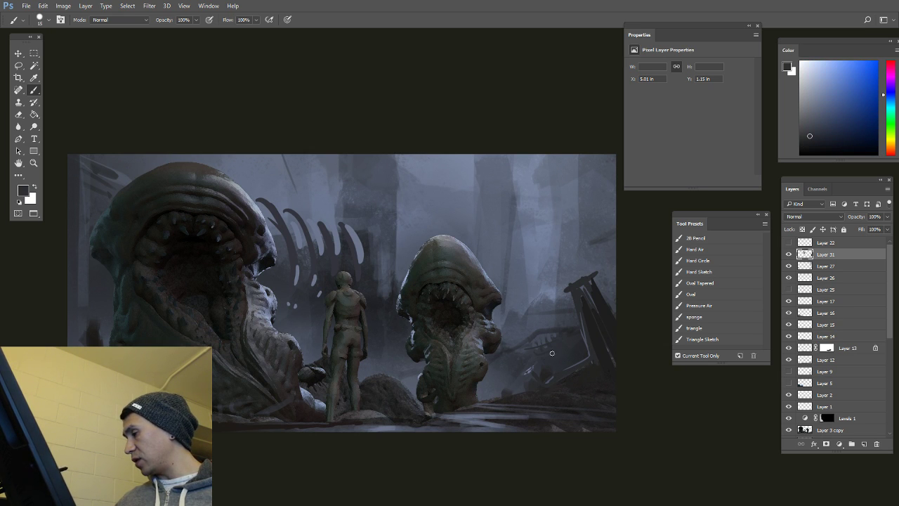
pyautogui.press(']')
pyautogui.press(']')
pyautogui.keyDown('alt'); pyautogui.click(537, 359); pyautogui.keyUp('alt')
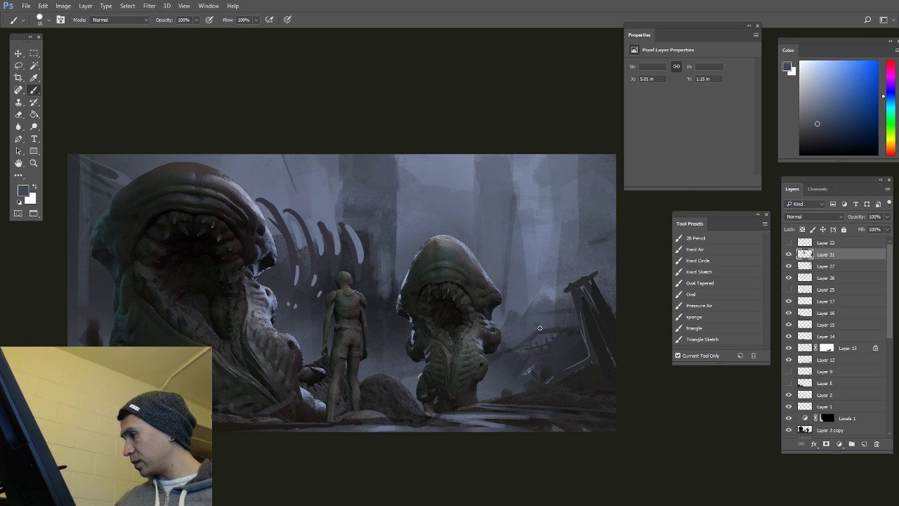
pyautogui.keyDown('alt'); pyautogui.click(537, 330); pyautogui.keyUp('alt')
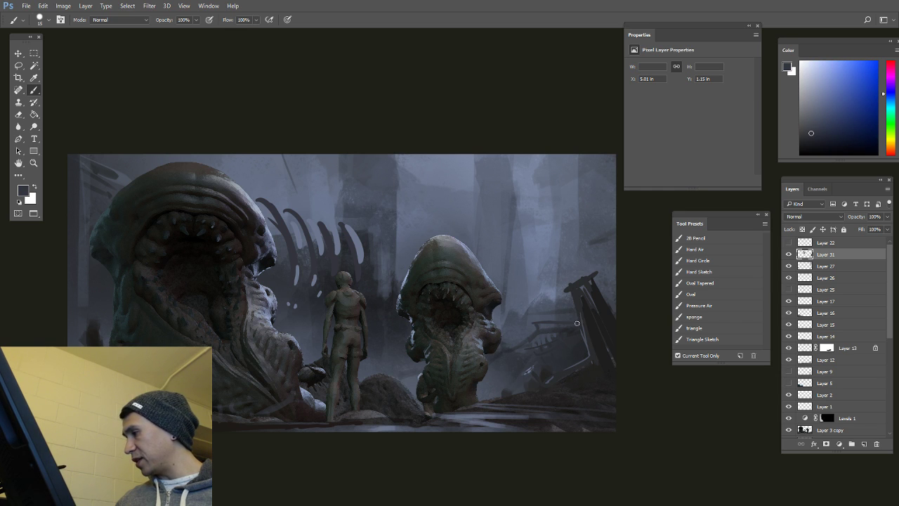
pyautogui.keyDown('alt'); pyautogui.click(540, 331); pyautogui.keyUp('alt')
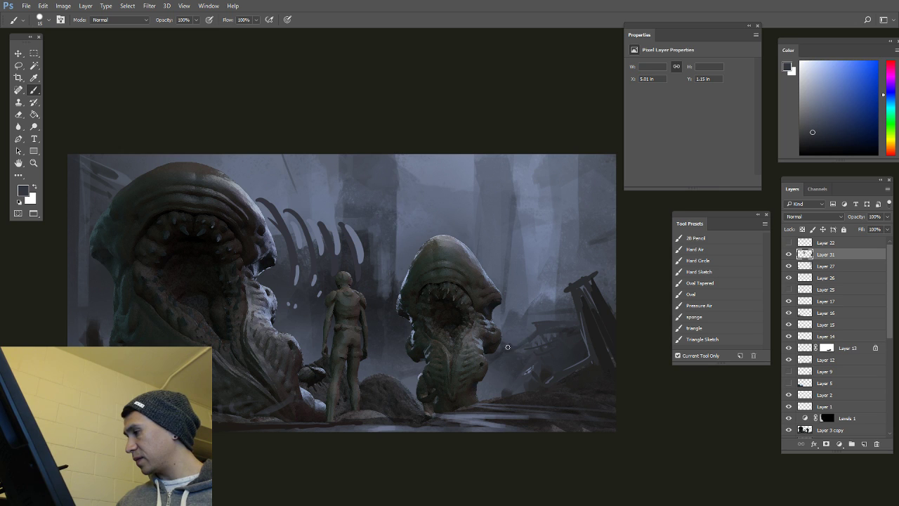
pyautogui.press(']')
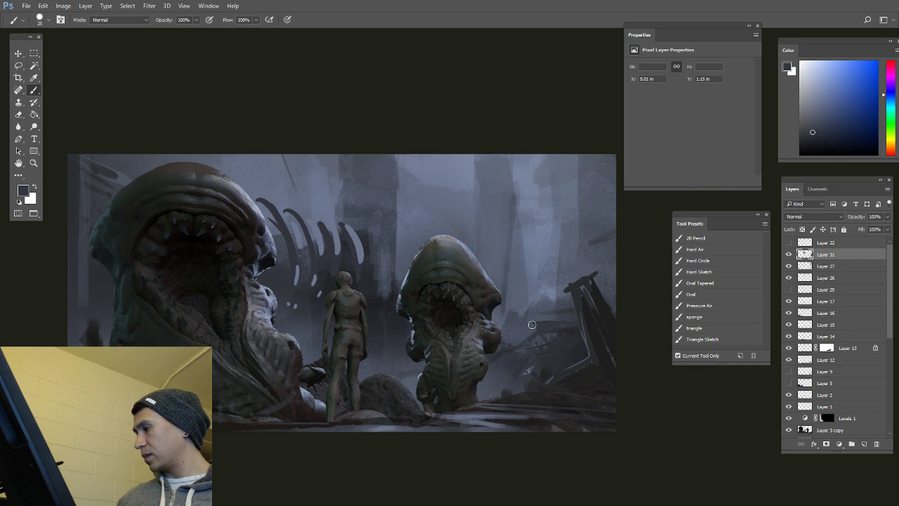
pyautogui.keyDown('alt'); pyautogui.click(533, 324); pyautogui.keyUp('alt')
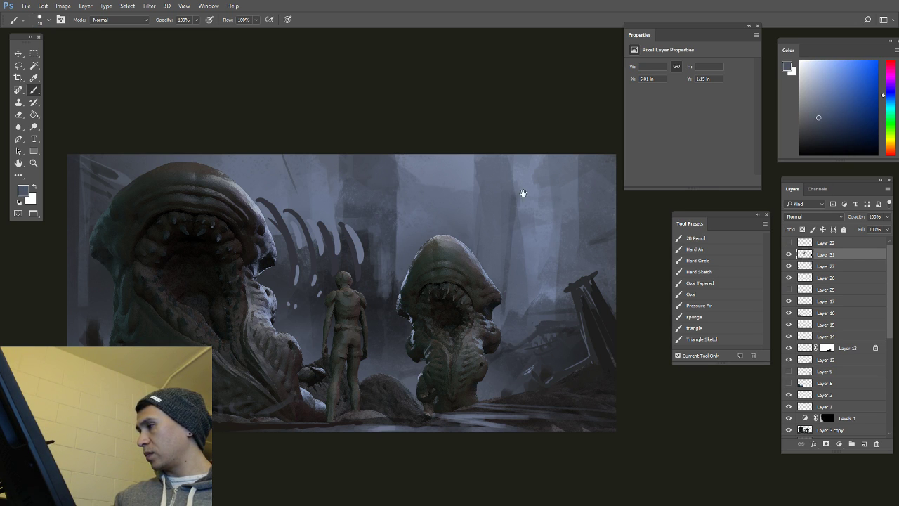
# Step: Define the edges and ring bands of the distant column behind the small creature with sampled blue-gray tones
pyautogui.press(']')
pyautogui.press(']')
pyautogui.keyDown('alt'); pyautogui.click(500, 205); pyautogui.keyUp('alt')
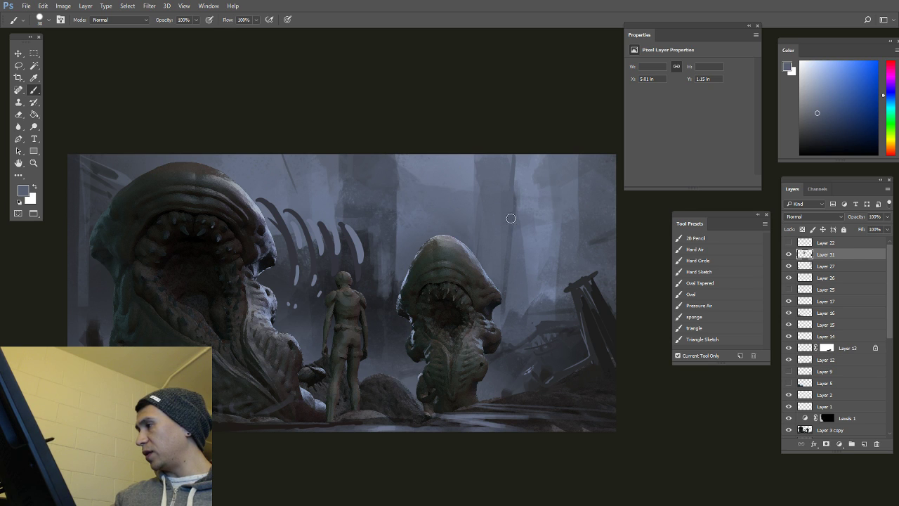
pyautogui.moveTo(481, 155); pyautogui.dragTo(476, 216)
pyautogui.keyDown('alt'); pyautogui.click(503, 200); pyautogui.keyUp('alt')
pyautogui.press('[')
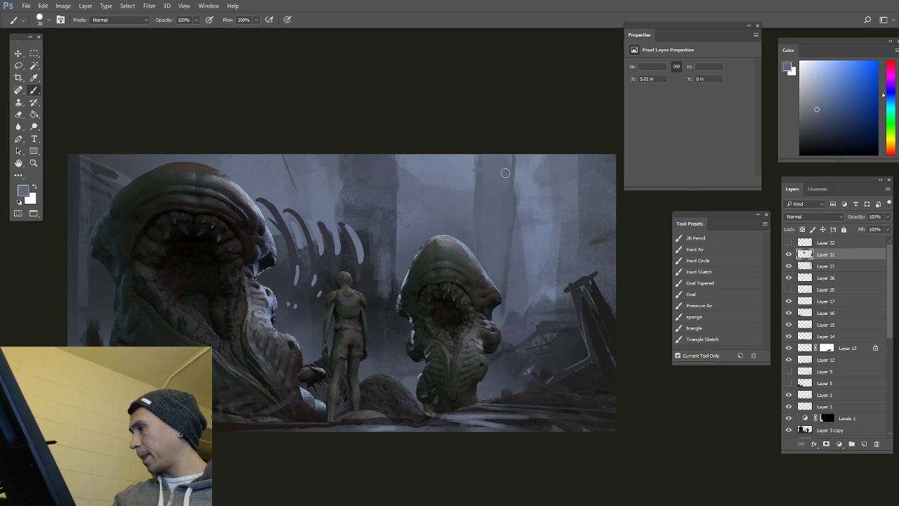
pyautogui.keyDown('alt'); pyautogui.click(478, 201); pyautogui.keyUp('alt')
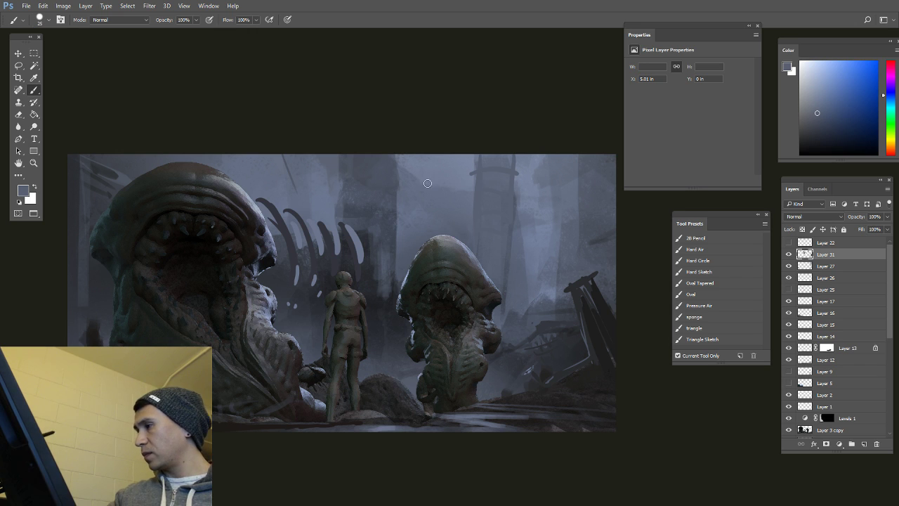
# Step: Draw curved dark bands around the column behind the standing figure and dab a dark accent on top of the rock
pyautogui.keyDown('alt'); pyautogui.click(364, 264); pyautogui.keyUp('alt')
pyautogui.moveTo(339, 185); pyautogui.dragTo(400, 190)
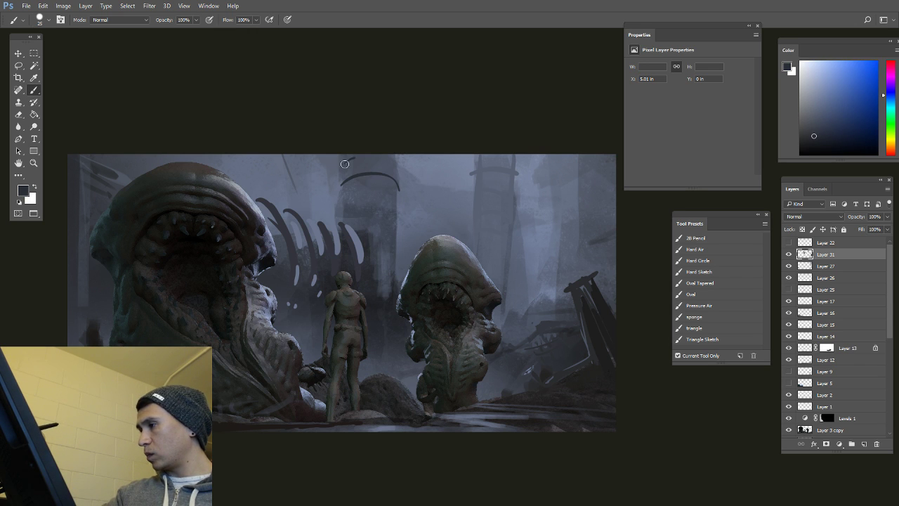
pyautogui.moveTo(345, 164); pyautogui.dragTo(389, 167)
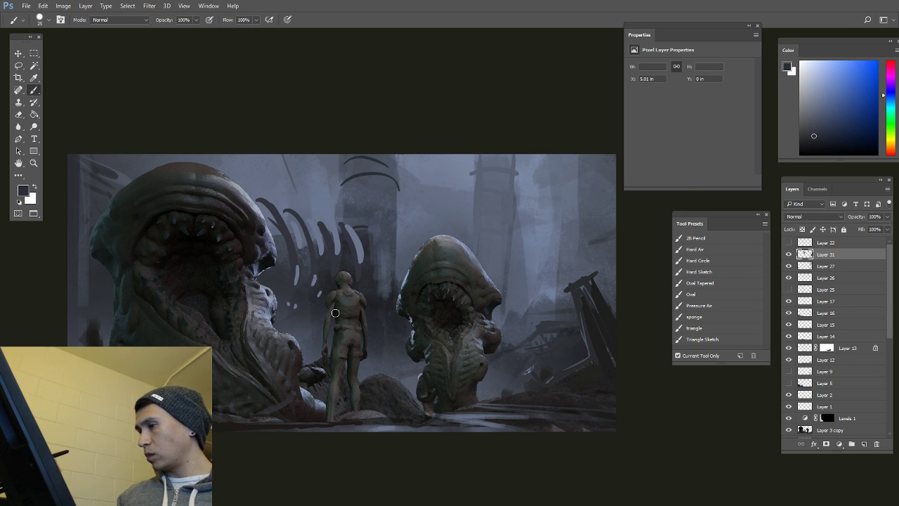
pyautogui.keyDown('alt'); pyautogui.click(319, 273); pyautogui.keyUp('alt')
pyautogui.moveTo(384, 364); pyautogui.dragTo(386, 373)
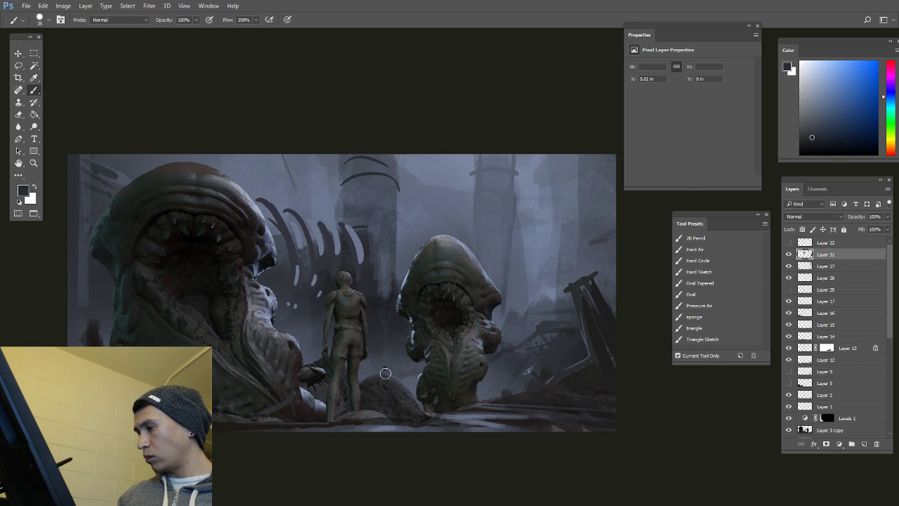
# Step: Scatter small light specks over the foreground ground below the leaning structure, alternating sampled pale blue-gray and dark ground tones
pyautogui.press('[')
pyautogui.press('[')
pyautogui.press('[')
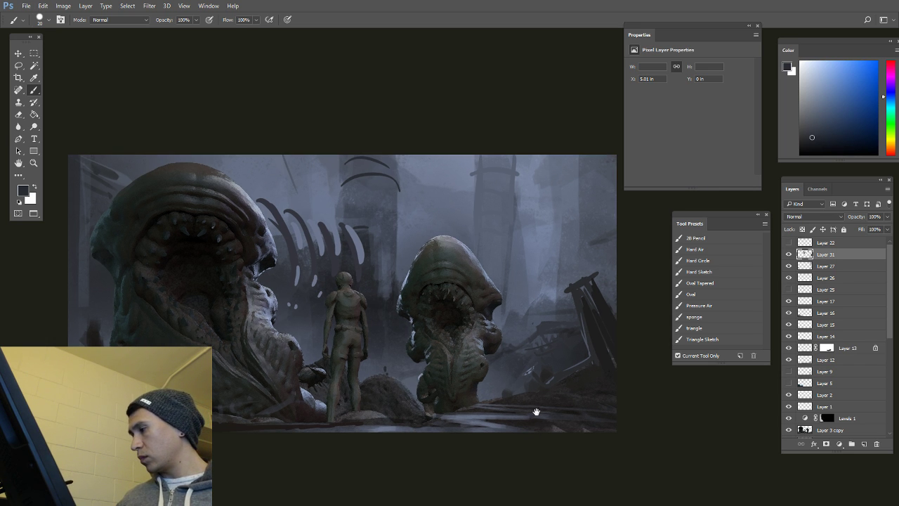
pyautogui.moveTo(550, 382); pyautogui.dragTo(540, 360)
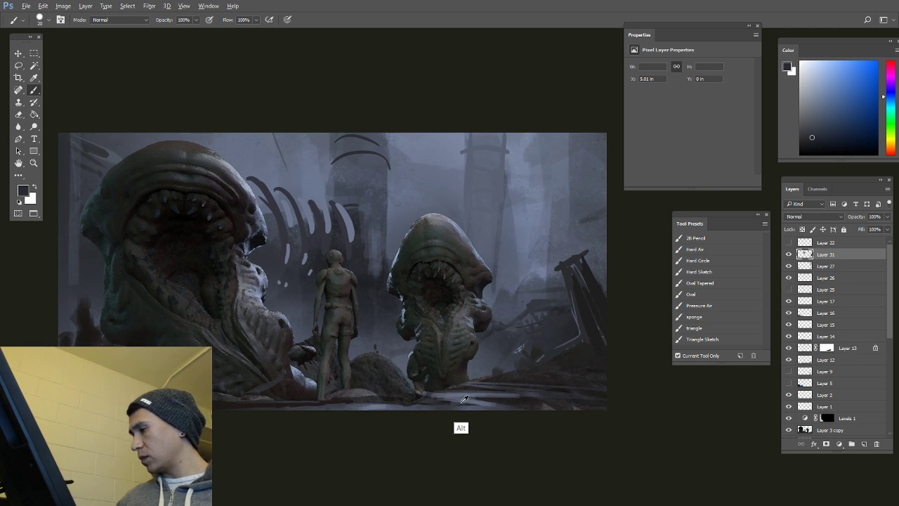
pyautogui.keyDown('alt'); pyautogui.click(465, 399); pyautogui.keyUp('alt')
pyautogui.keyDown('alt'); pyautogui.click(467, 395); pyautogui.keyUp('alt')
pyautogui.press('[')
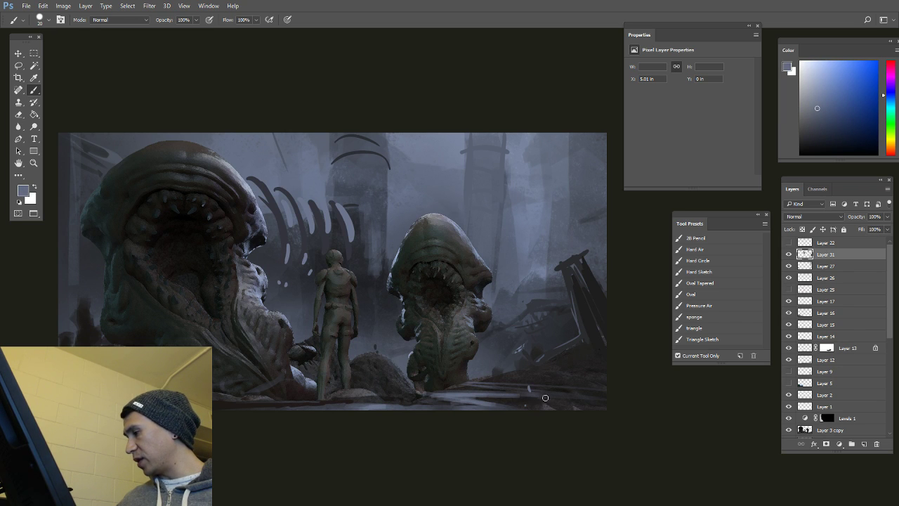
pyautogui.keyDown('alt'); pyautogui.click(541, 385); pyautogui.keyUp('alt')
pyautogui.press(']')
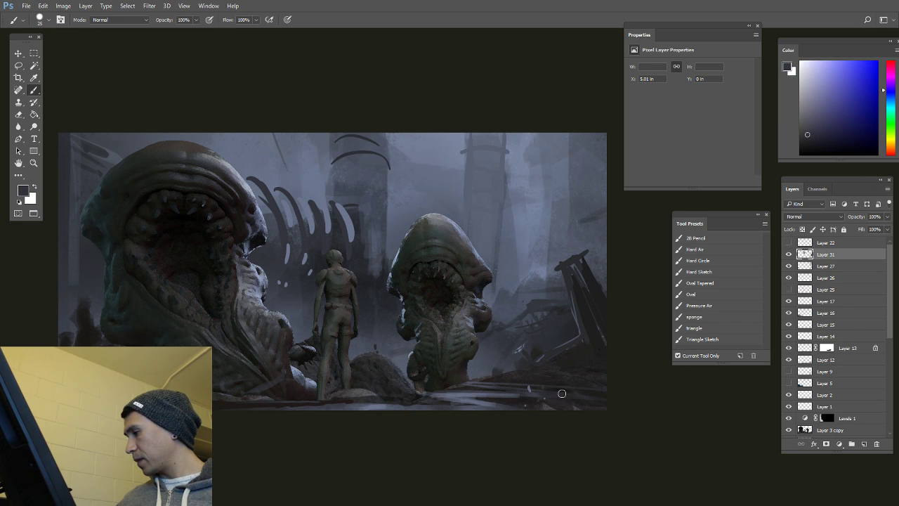
pyautogui.keyDown('alt'); pyautogui.click(499, 390); pyautogui.keyUp('alt')
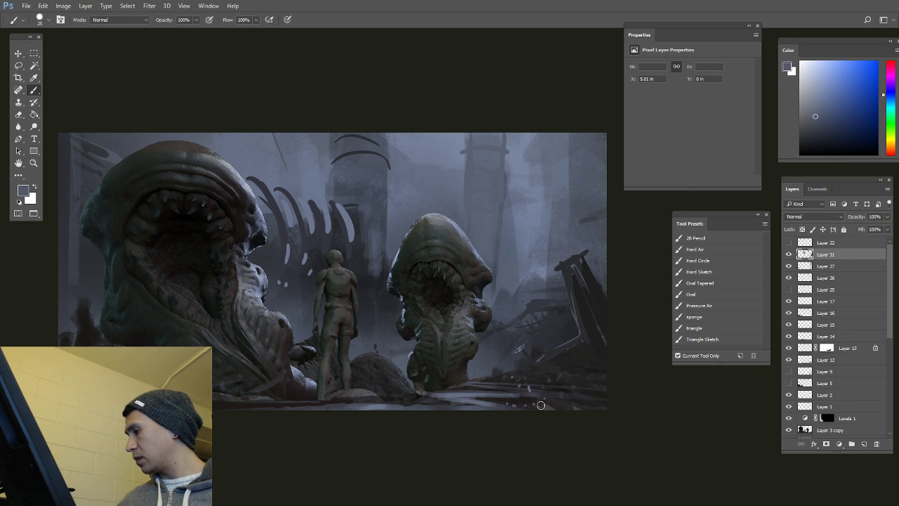
# Step: Fade the light ground specks below the leaning structure using the Pressure Air eraser preset at size 70
pyautogui.press('e')
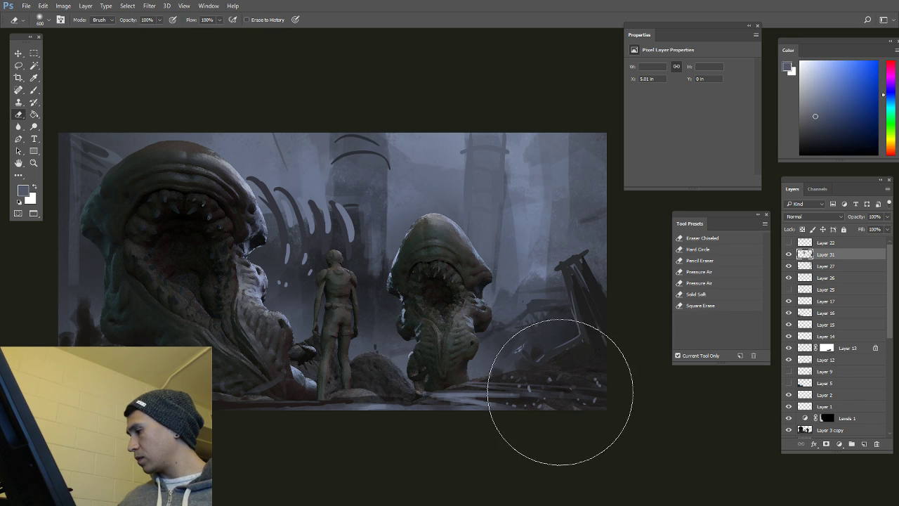
pyautogui.click(704, 283)
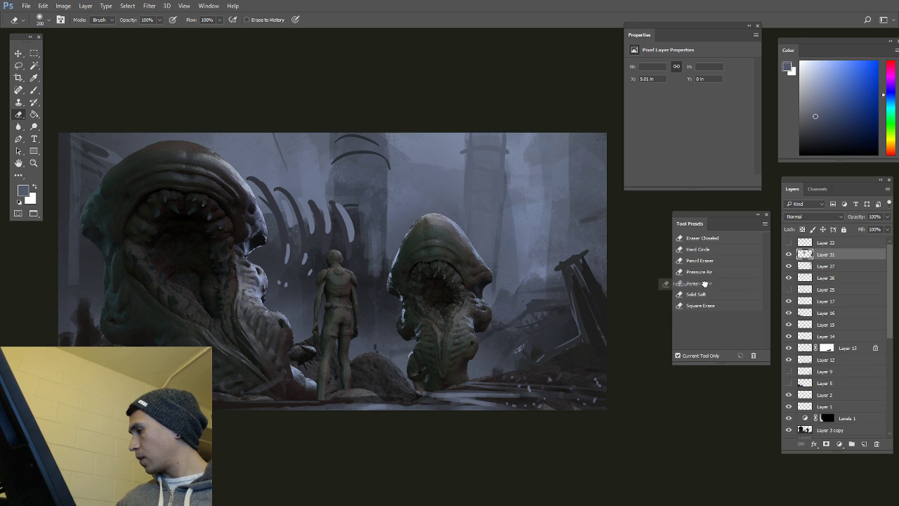
pyautogui.press(']')
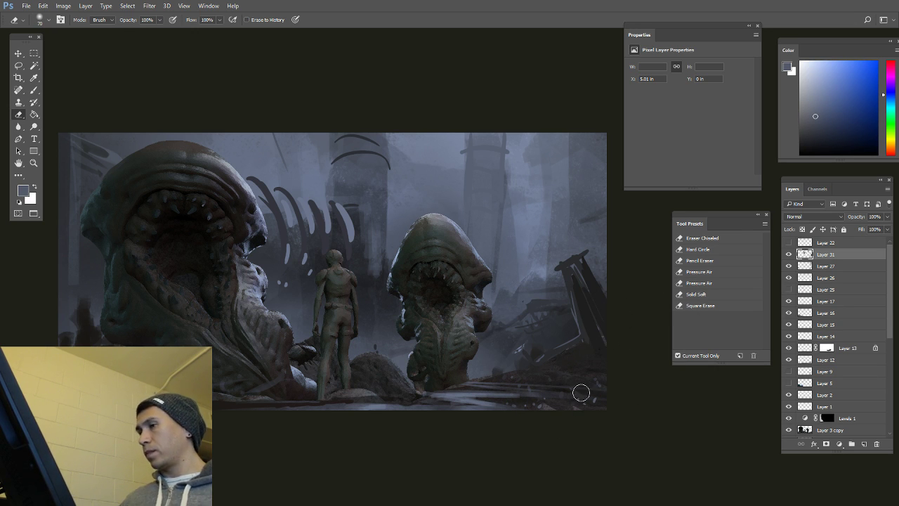
# Step: Flip the canvas horizontally and draw a thin rain streak over the standing figure on a new layer in a sampled pale blue-gray
pyautogui.hotkey('ctrl', 'shift', 'h')
pyautogui.press('[')
pyautogui.press('[')
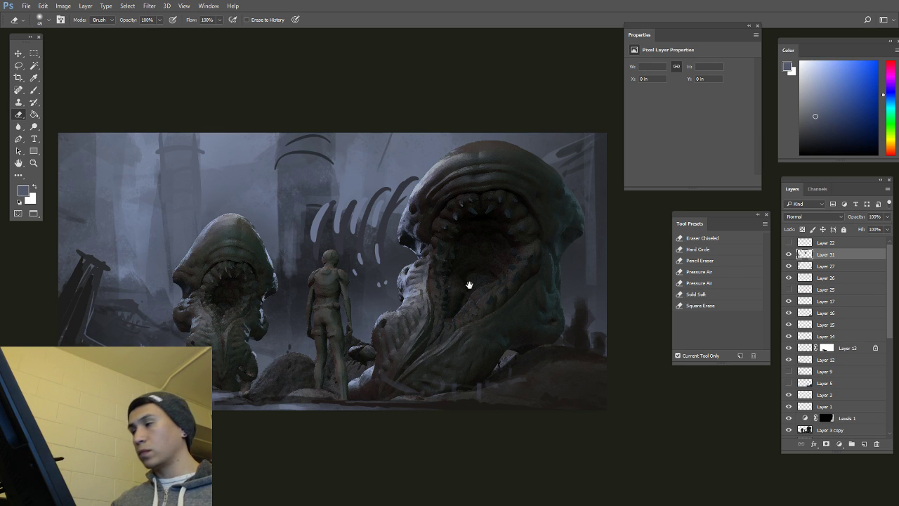
pyautogui.moveTo(469, 285); pyautogui.dragTo(484, 297)
pyautogui.press('[')
pyautogui.press('[')
pyautogui.press('b')
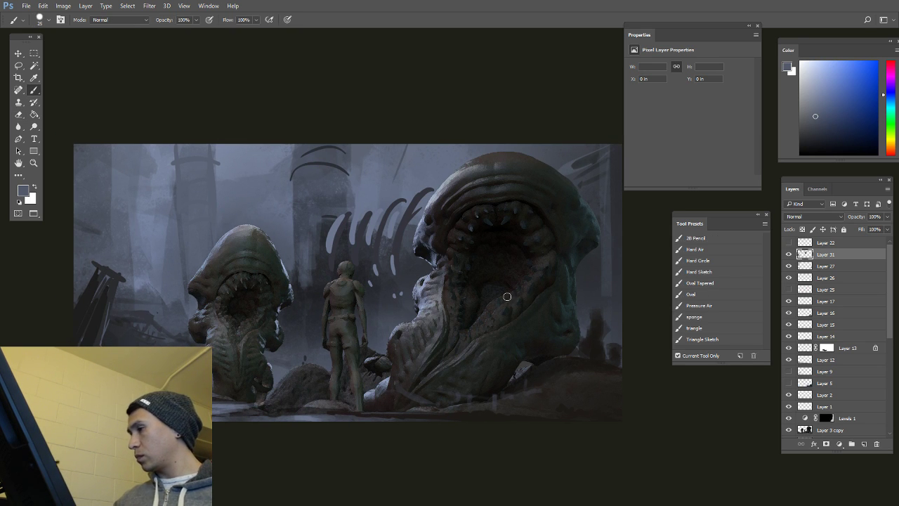
pyautogui.keyDown('alt'); pyautogui.click(271, 204); pyautogui.keyUp('alt')
pyautogui.press('[')
pyautogui.press('[')
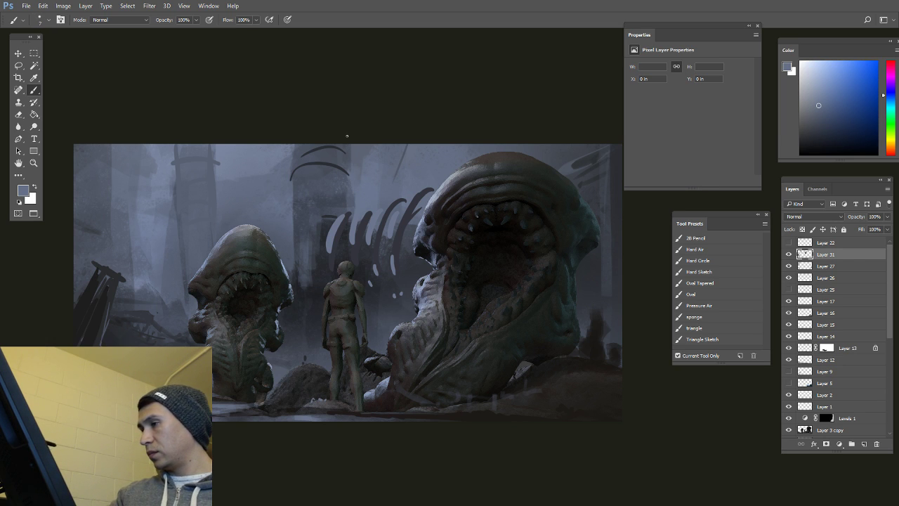
pyautogui.click(864, 444)
pyautogui.moveTo(312, 167); pyautogui.dragTo(361, 303)
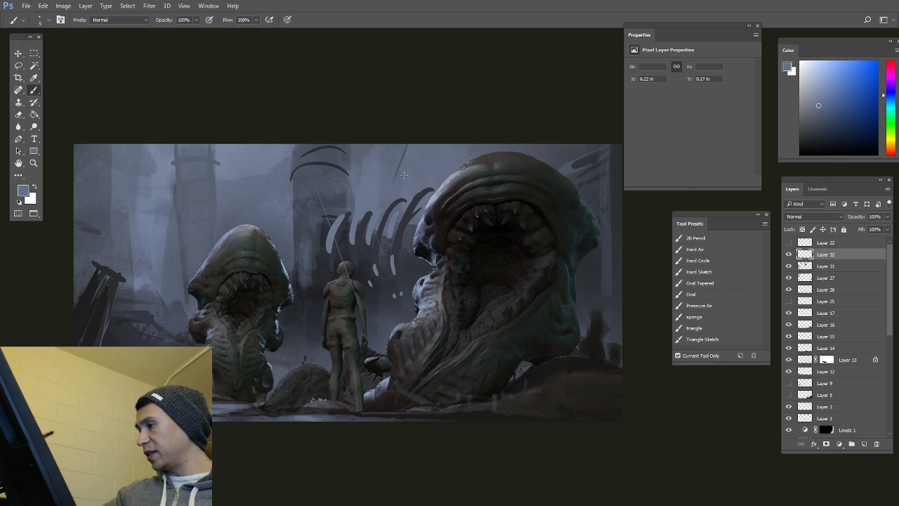
# Step: Draw thin diagonal rain streaks over the large creature, the leaning structure and the background around the small creature at brush size 5
pyautogui.moveTo(427, 213); pyautogui.dragTo(466, 324)
pyautogui.moveTo(503, 220); pyautogui.dragTo(533, 335)
pyautogui.moveTo(519, 148); pyautogui.dragTo(529, 185)
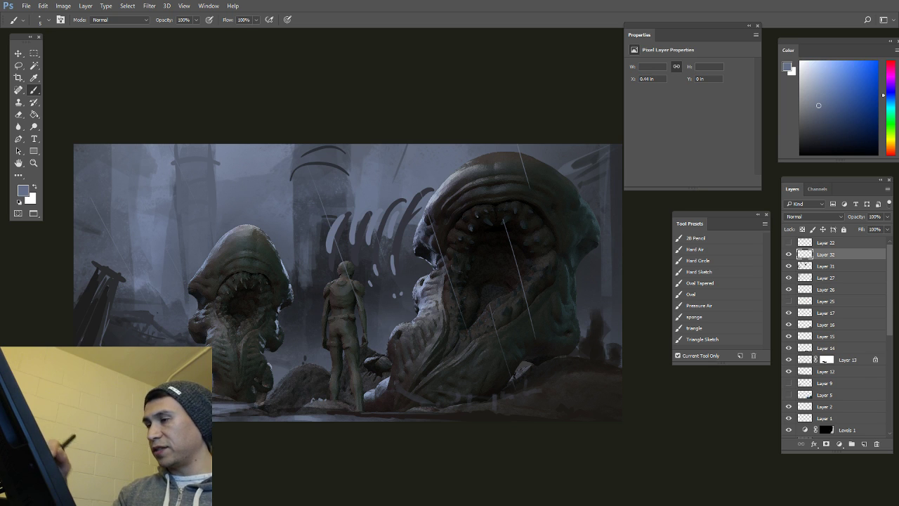
pyautogui.moveTo(99, 266); pyautogui.dragTo(130, 332)
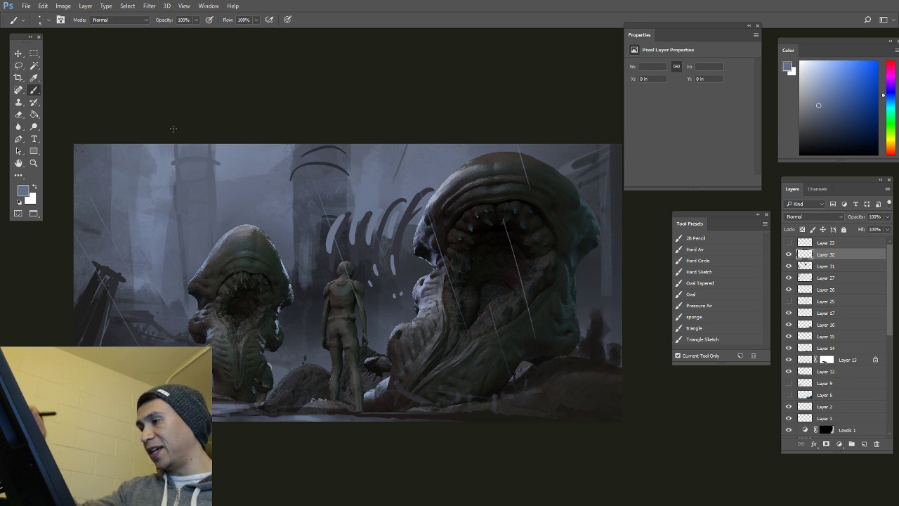
pyautogui.moveTo(295, 240); pyautogui.dragTo(328, 318)
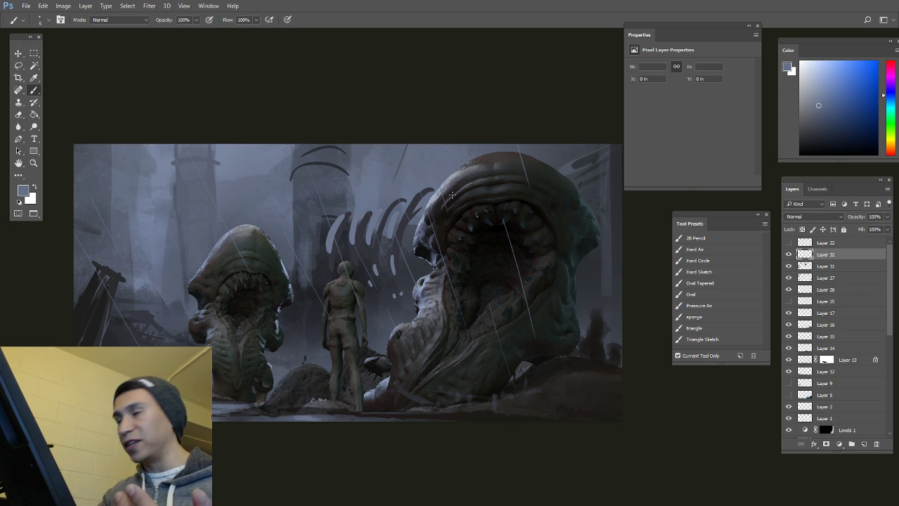
# Step: Add more rain streaks across the large creature's head and outer flank, undoing the extra streak over its mouth
pyautogui.moveTo(458, 182); pyautogui.dragTo(479, 224)
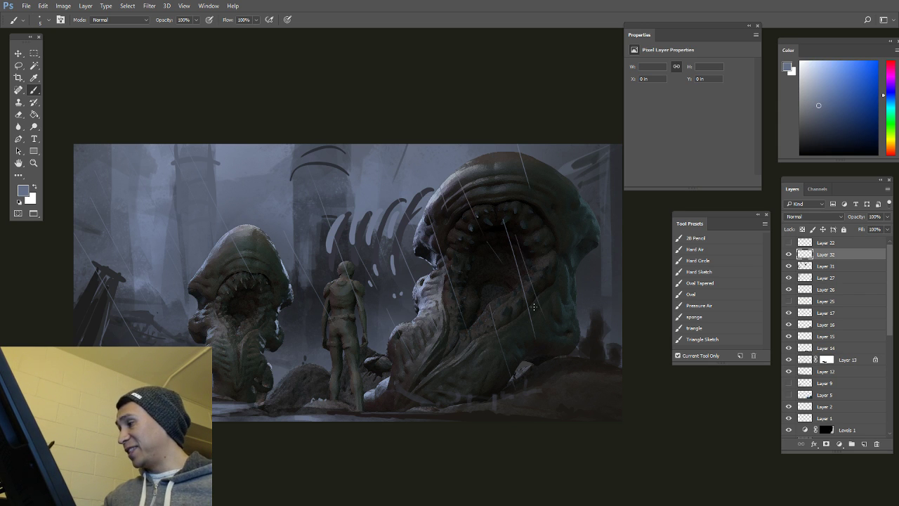
pyautogui.hotkey('ctrl', 'z')
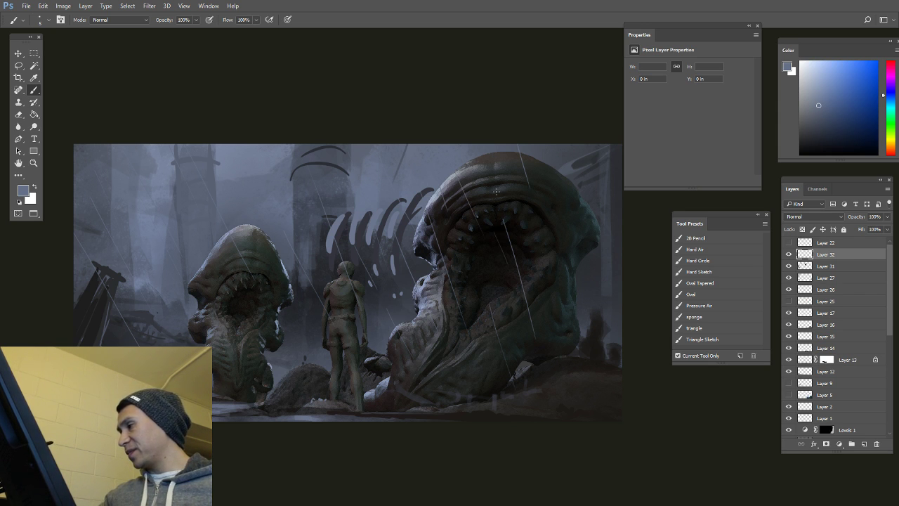
pyautogui.moveTo(503, 188); pyautogui.dragTo(579, 333)
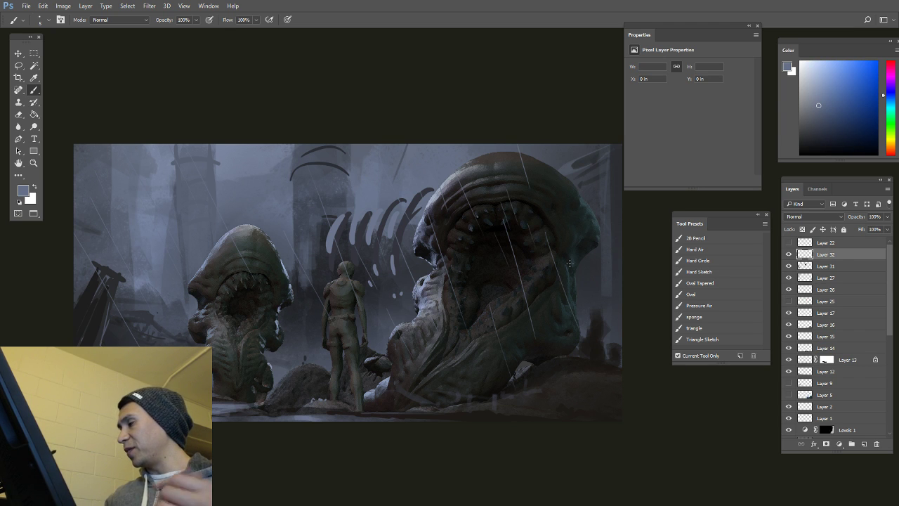
# Step: Draw three more diagonal rain streaks over the large creature's outer flank and lower body, and compare the image with the rain layer hidden
pyautogui.moveTo(571, 238); pyautogui.dragTo(590, 322)
pyautogui.moveTo(539, 288); pyautogui.dragTo(580, 397)
pyautogui.moveTo(528, 338); pyautogui.dragTo(545, 373)
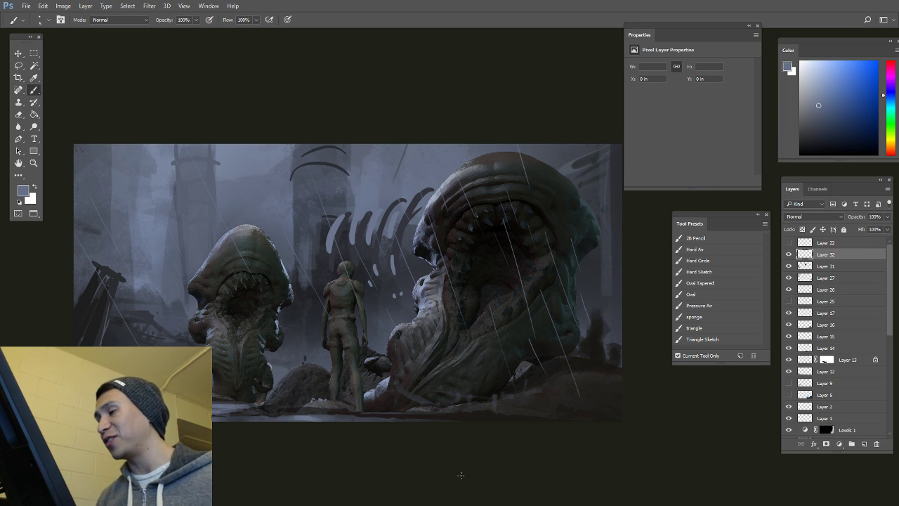
pyautogui.click(789, 255)
pyautogui.click(788, 254)
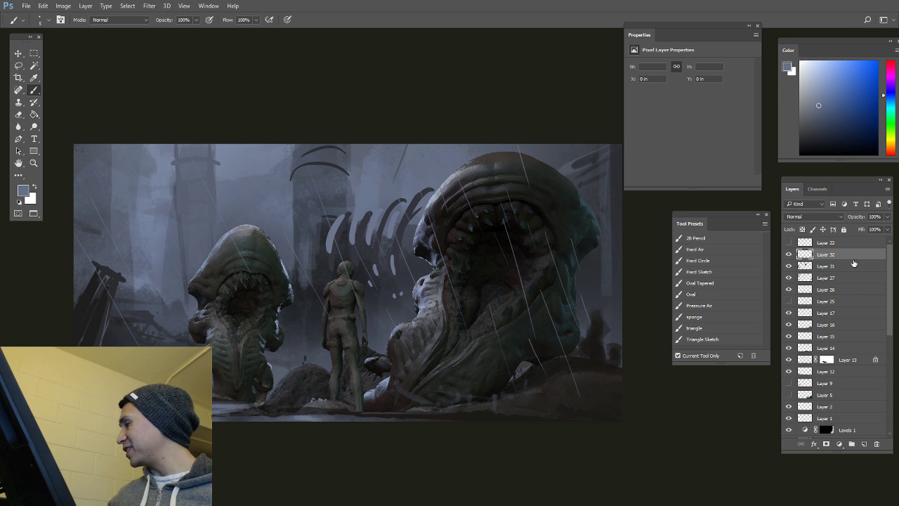
# Step: Duplicate the rain layer, shrink the copy to about 34% width and 23% height, and place it around the small creature's base
pyautogui.hotkey('ctrl', 'j')
pyautogui.hotkey('ctrl', 't')
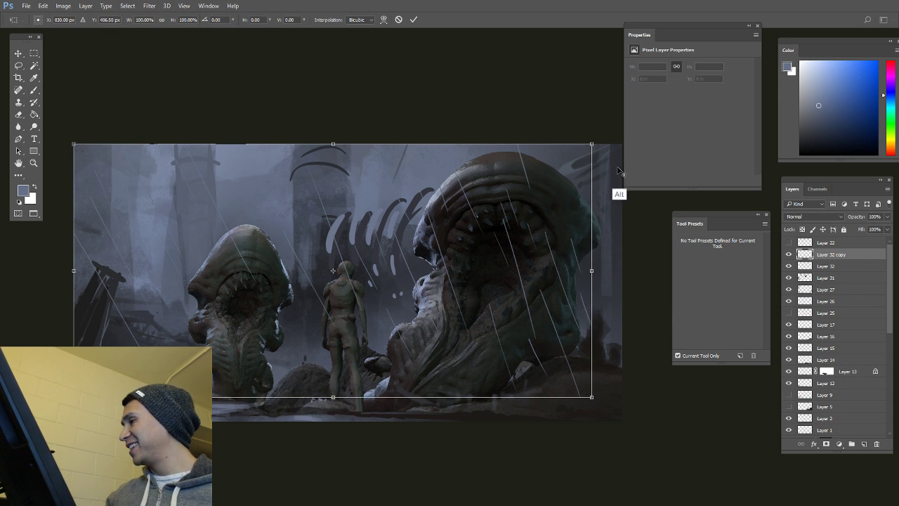
pyautogui.keyDown('alt'); pyautogui.moveTo(621, 144); pyautogui.dragTo(521, 178); pyautogui.keyUp('alt')
pyautogui.moveTo(487, 293); pyautogui.dragTo(397, 296)
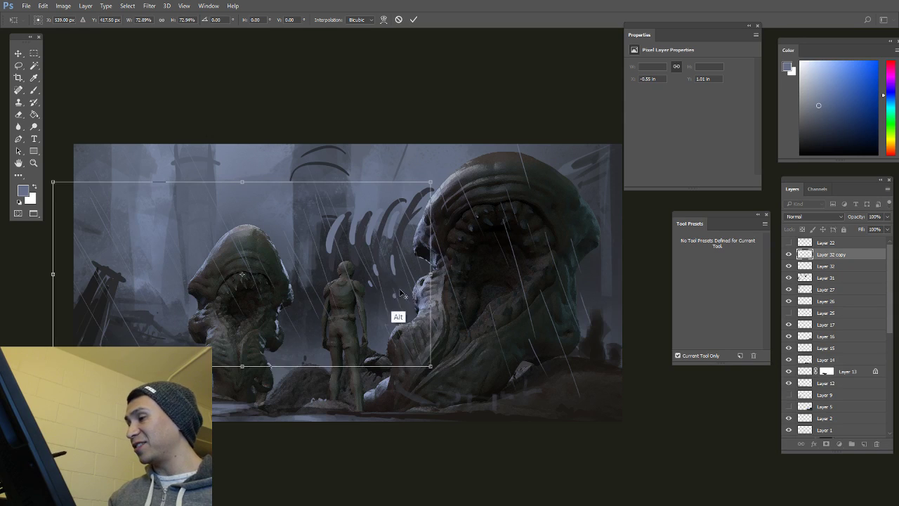
pyautogui.keyDown('alt'); pyautogui.keyDown('shift'); pyautogui.moveTo(428, 184); pyautogui.dragTo(324, 234); pyautogui.keyUp('shift'); pyautogui.keyUp('alt')
pyautogui.moveTo(301, 292); pyautogui.dragTo(261, 292)
pyautogui.keyDown('alt'); pyautogui.click(275, 346); pyautogui.keyUp('alt')
pyautogui.moveTo(219, 324); pyautogui.dragTo(232, 374)
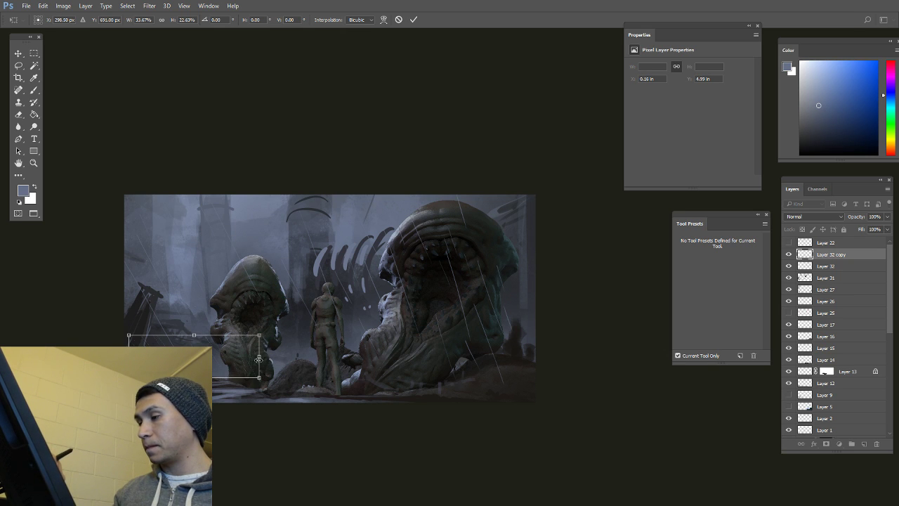
# Step: Distort the small rain copy with a slight horizontal skew of about -5 degrees and apply the transform
pyautogui.rightClick(223, 358)
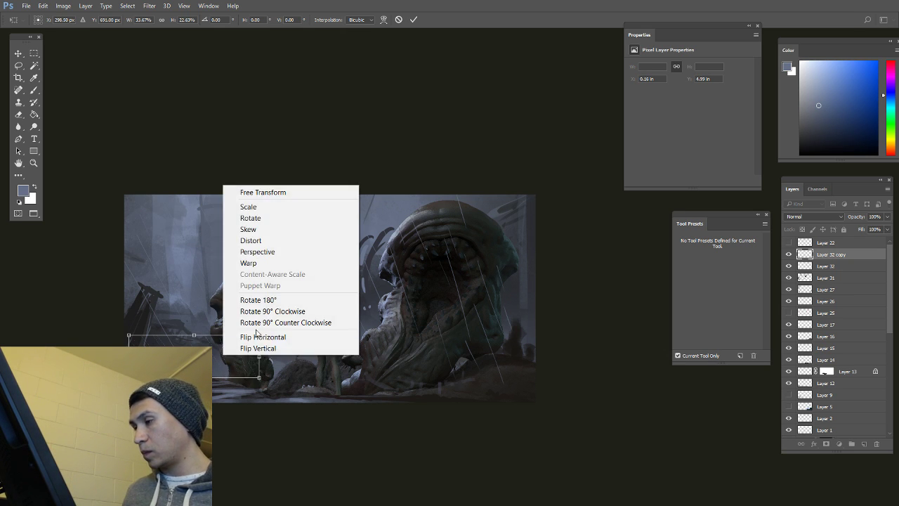
pyautogui.click(279, 242)
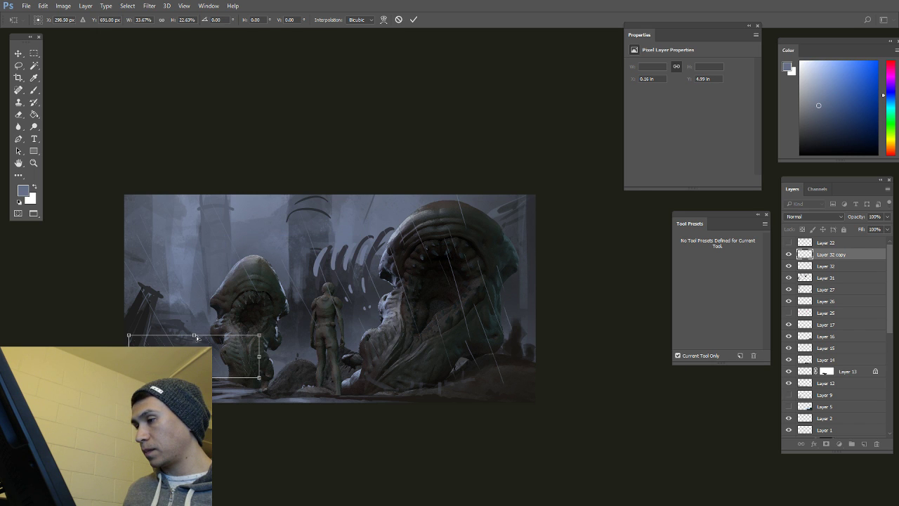
pyautogui.moveTo(195, 335); pyautogui.dragTo(200, 333)
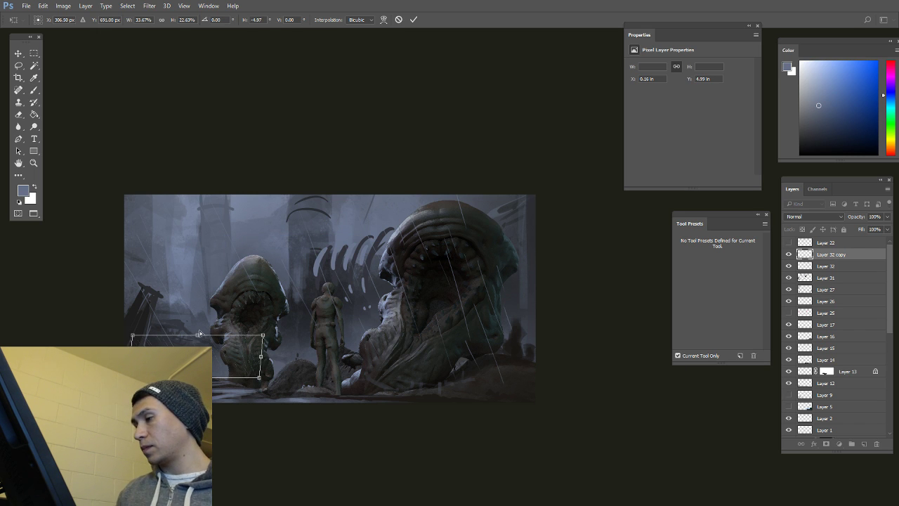
pyautogui.press('Return')
pyautogui.press('b')
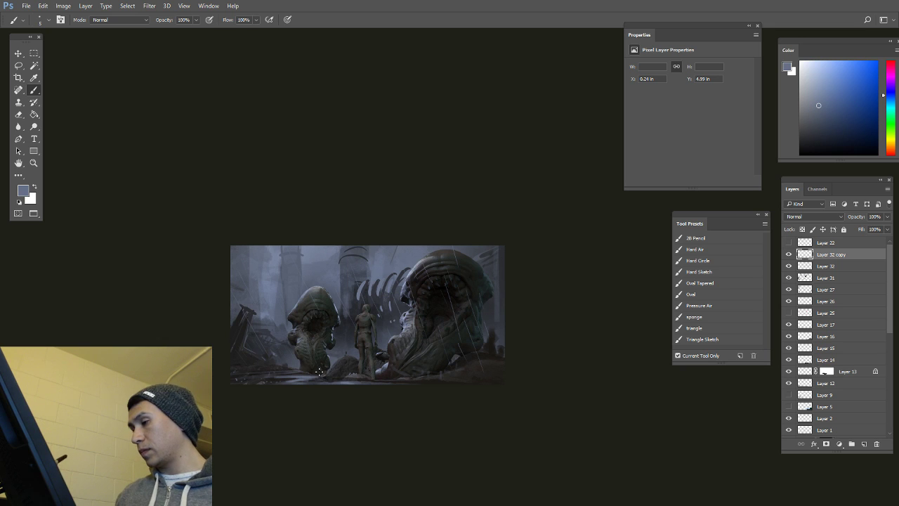
# Step: Duplicate the small rain layer, enlarge the new copy to about 209%, and place it across the upper scene and large creature's head
pyautogui.moveTo(839, 256); pyautogui.dragTo(864, 444)
pyautogui.hotkey('ctrl', 't')
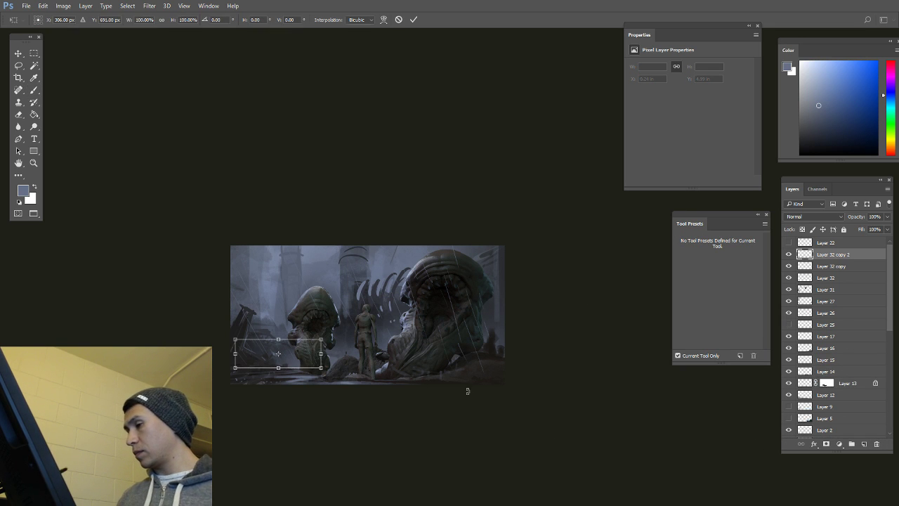
pyautogui.keyDown('shift'); pyautogui.moveTo(321, 339); pyautogui.dragTo(400, 270); pyautogui.keyUp('shift')
pyautogui.moveTo(377, 351); pyautogui.dragTo(466, 293)
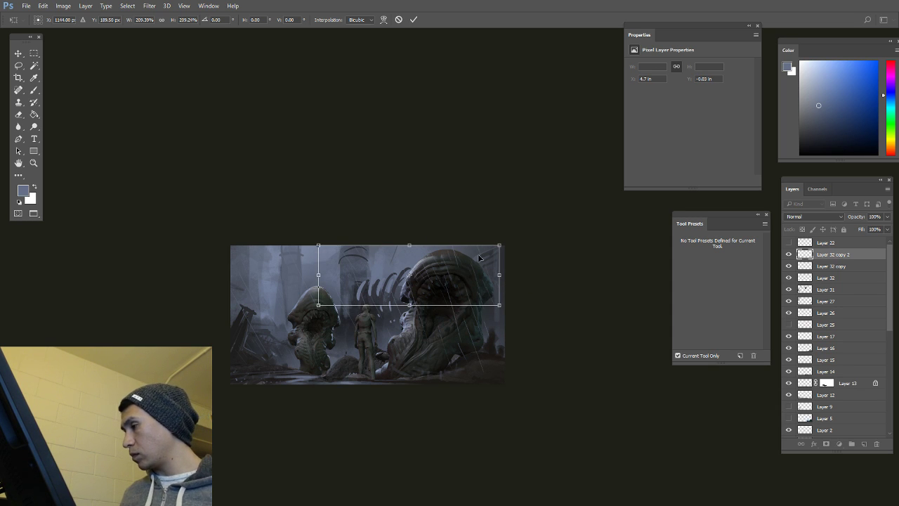
pyautogui.press('Return')
pyautogui.press('b')
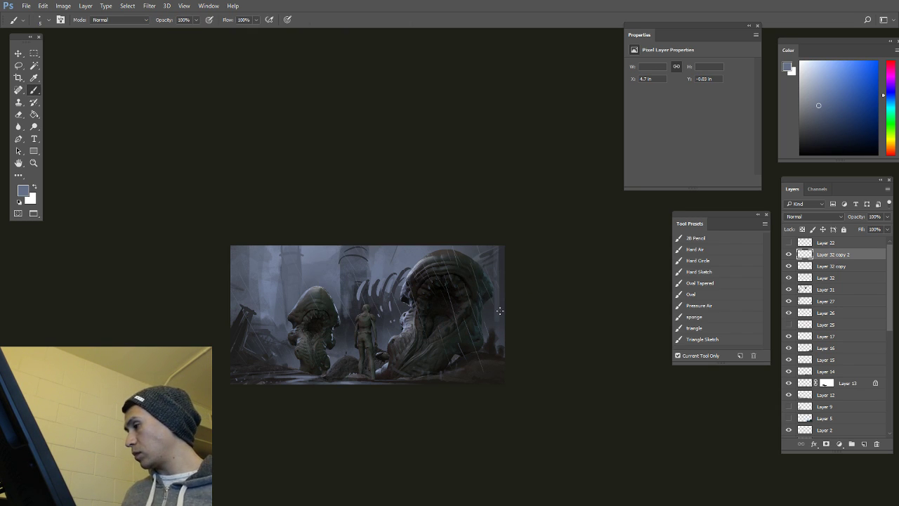
# Step: Stretch the enlarged rain copy downward to about 156% height using Distort
pyautogui.hotkey('ctrl', 't')
pyautogui.rightClick(429, 290)
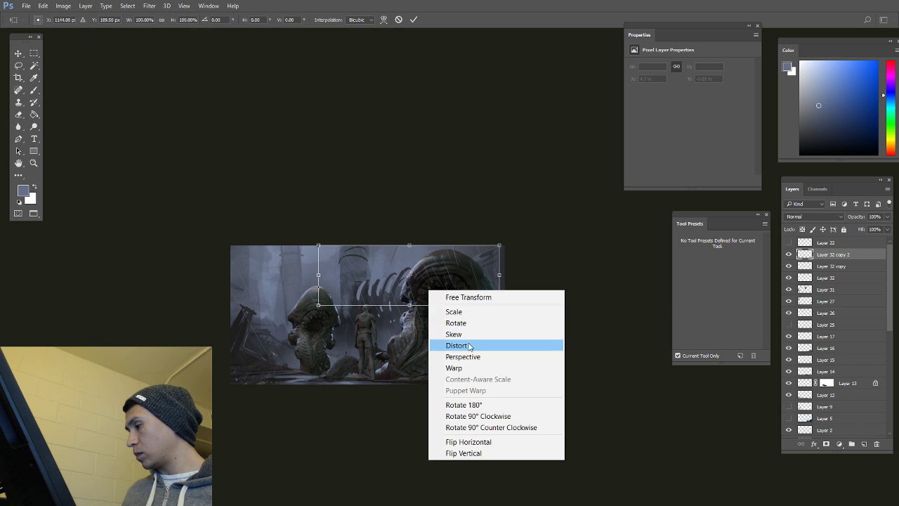
pyautogui.click(469, 346)
pyautogui.moveTo(409, 304); pyautogui.dragTo(409, 339)
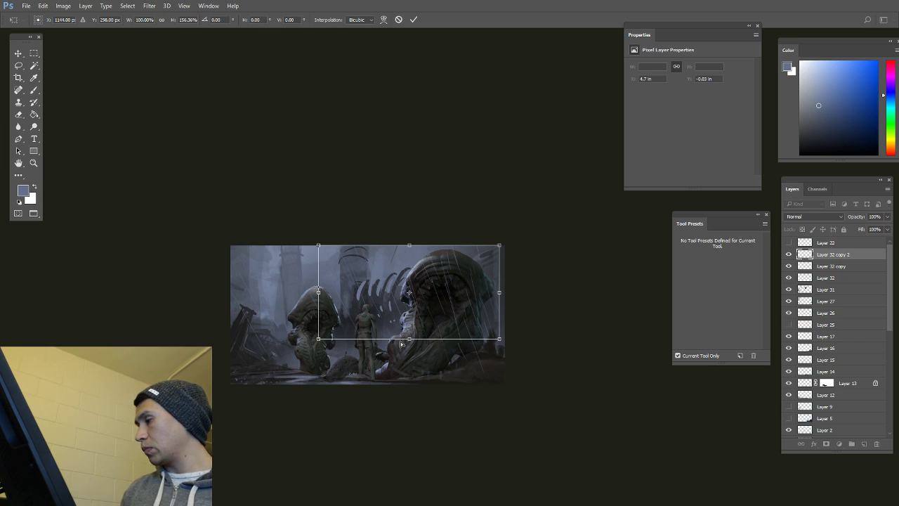
pyautogui.press('Return')
pyautogui.press('b')
# Step: Add a layer mask to the stretched rain copy and hide excess streaks around the large creature with the Oval Tapered brush in black
pyautogui.click(826, 444)
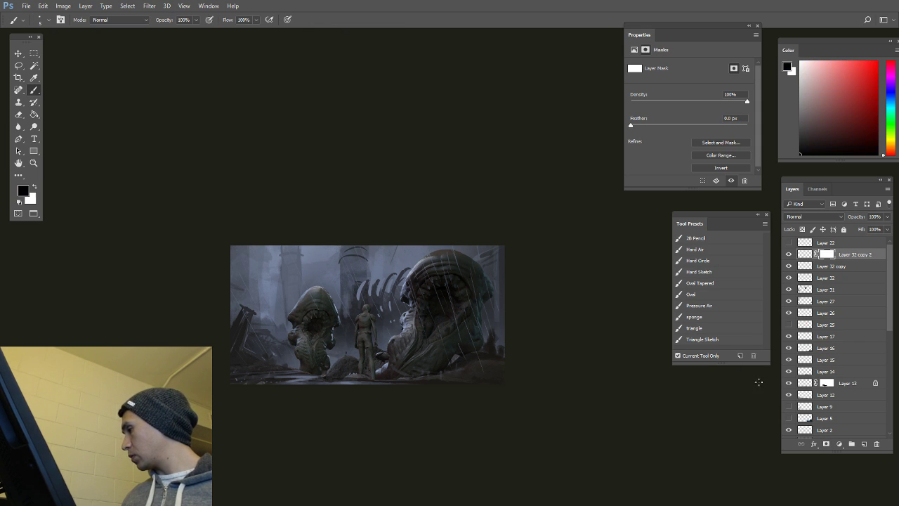
pyautogui.click(700, 282)
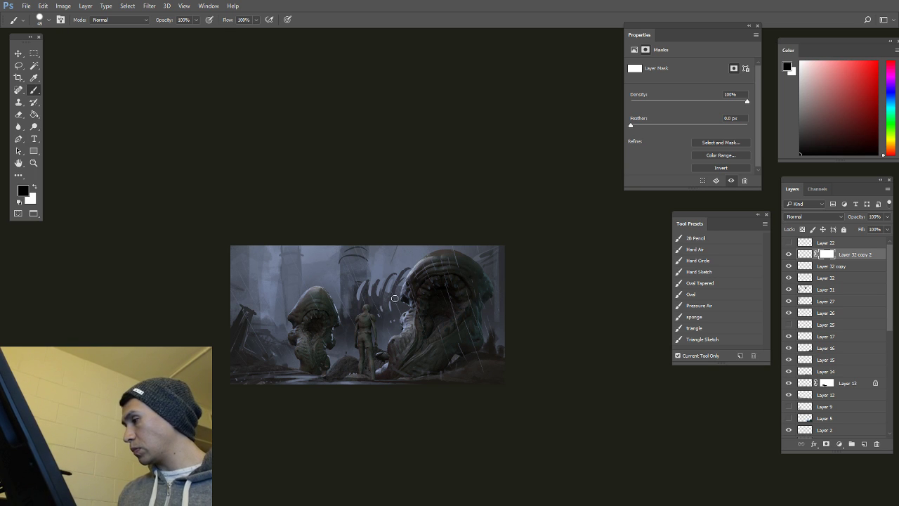
pyautogui.press('[')
pyautogui.press('[')
pyautogui.moveTo(395, 299)
pyautogui.mouseDown()
pyautogui.moveTo(500, 281)
pyautogui.moveTo(467, 294)
pyautogui.moveTo(469, 310)
pyautogui.moveTo(394, 245)
pyautogui.moveTo(404, 340)
pyautogui.moveTo(481, 355)
pyautogui.moveTo(530, 317)
pyautogui.mouseUp()
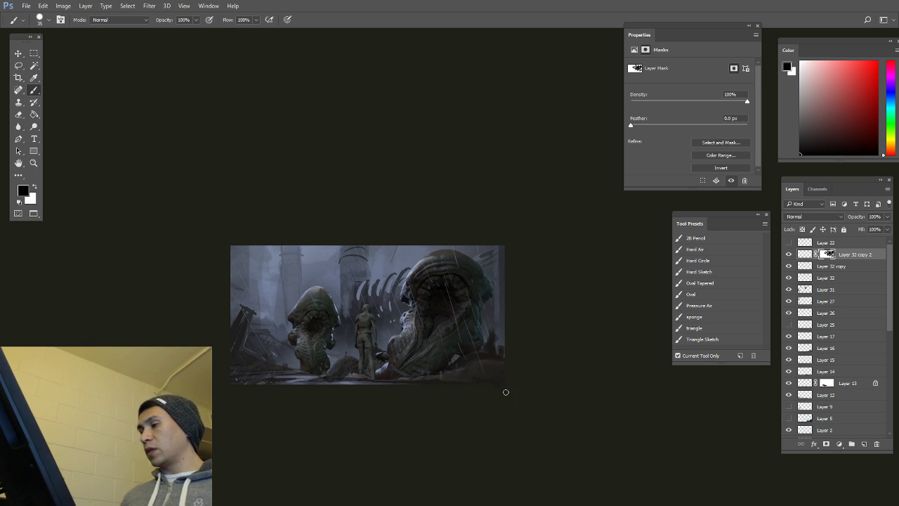
# Step: Flip the canvas horizontally and dab small rain splashes on top of the large creature's head on a new layer in sampled pale blue-gray
pyautogui.hotkey('ctrl', 'shift', 'h')
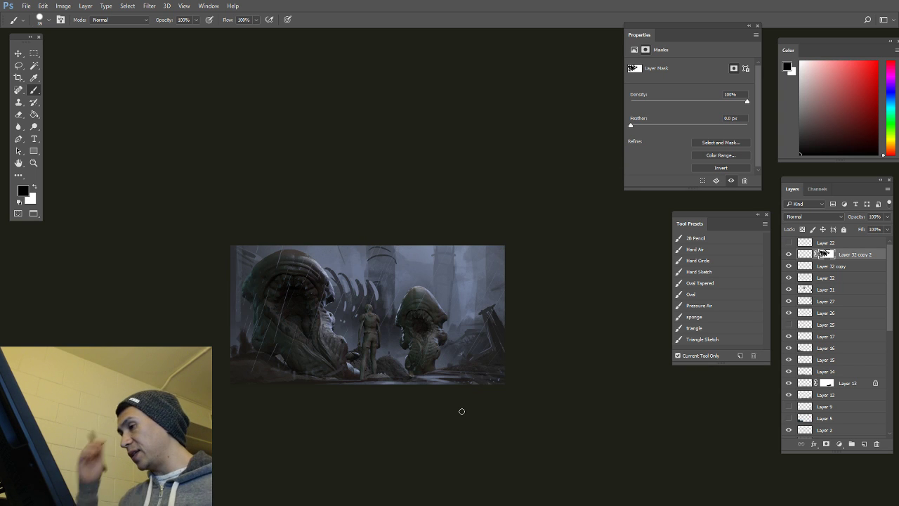
pyautogui.hotkey('ctrl', 'shift', 'alt', 'n')
pyautogui.keyDown('alt'); pyautogui.click(491, 305); pyautogui.keyUp('alt')
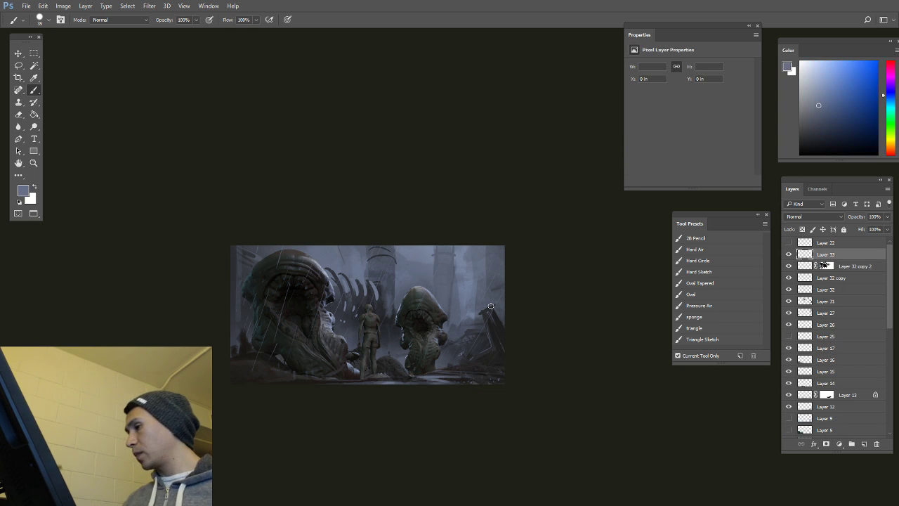
pyautogui.keyDown('alt'); pyautogui.scroll(1, 308, 253); pyautogui.keyUp('alt')
pyautogui.keyDown('alt'); pyautogui.click(330, 306); pyautogui.keyUp('alt')
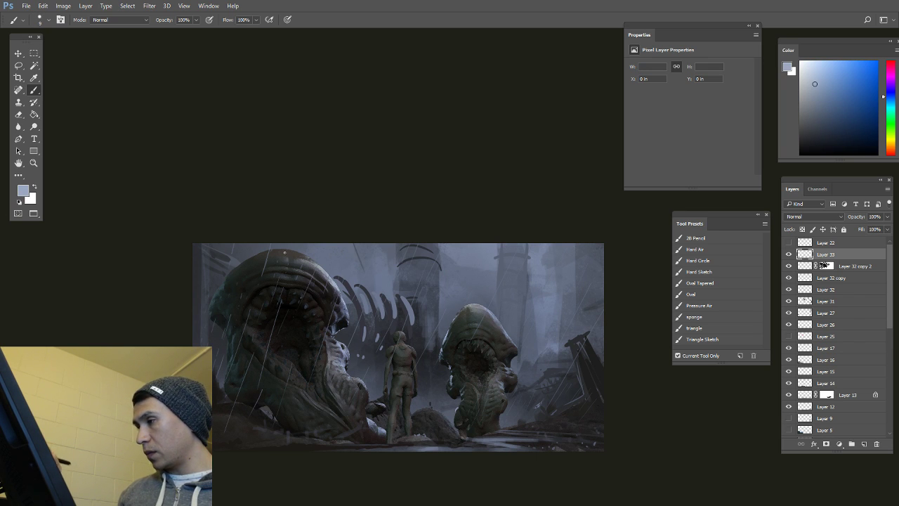
pyautogui.keyDown('alt'); pyautogui.click(314, 261); pyautogui.keyUp('alt')
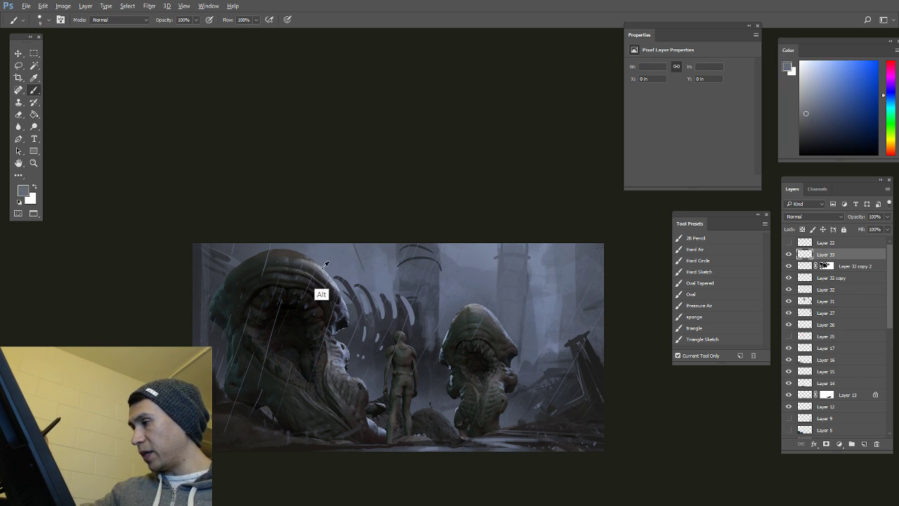
pyautogui.keyDown('alt'); pyautogui.click(326, 265); pyautogui.keyUp('alt')
pyautogui.press(']')
pyautogui.moveTo(295, 250); pyautogui.dragTo(298, 252)
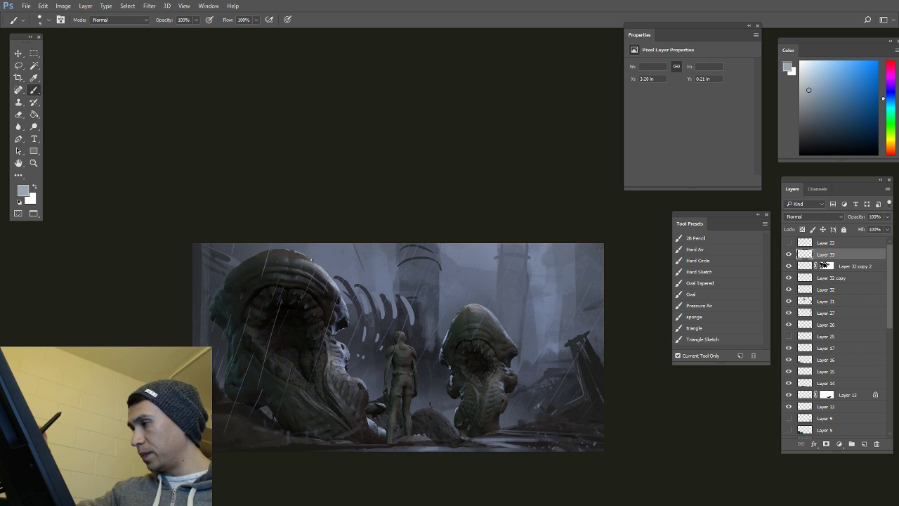
# Step: Paint fine rain splashes down the outer edge of the large creature's head, sampling a darker blue-gray for the lower part
pyautogui.press('[')
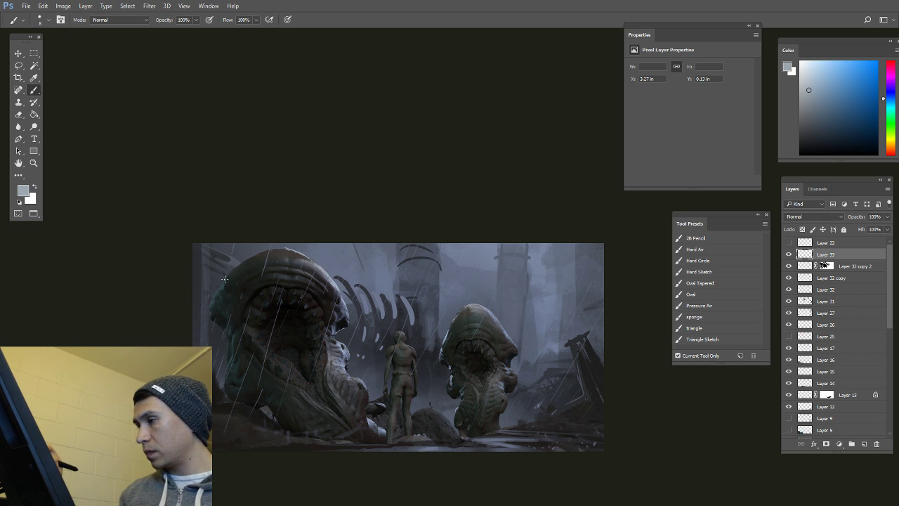
pyautogui.moveTo(235, 269); pyautogui.dragTo(224, 281)
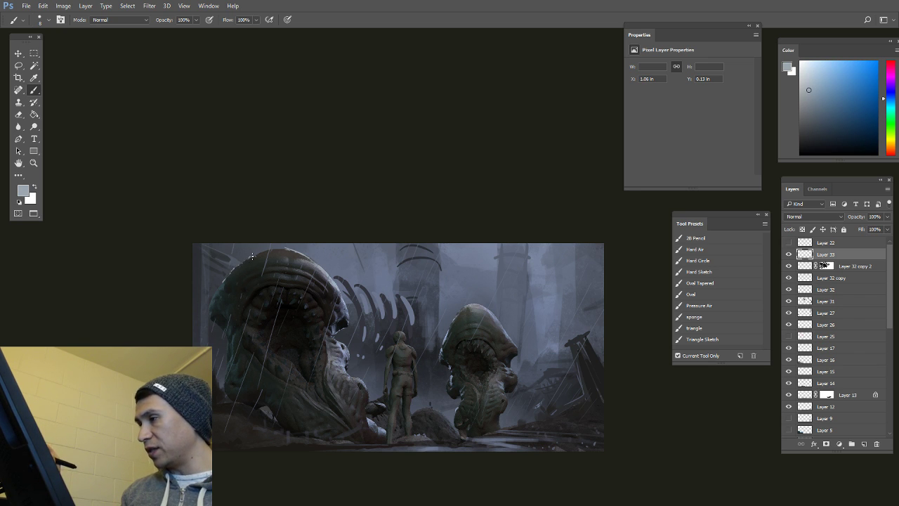
pyautogui.keyDown('alt'); pyautogui.click(345, 292); pyautogui.keyUp('alt')
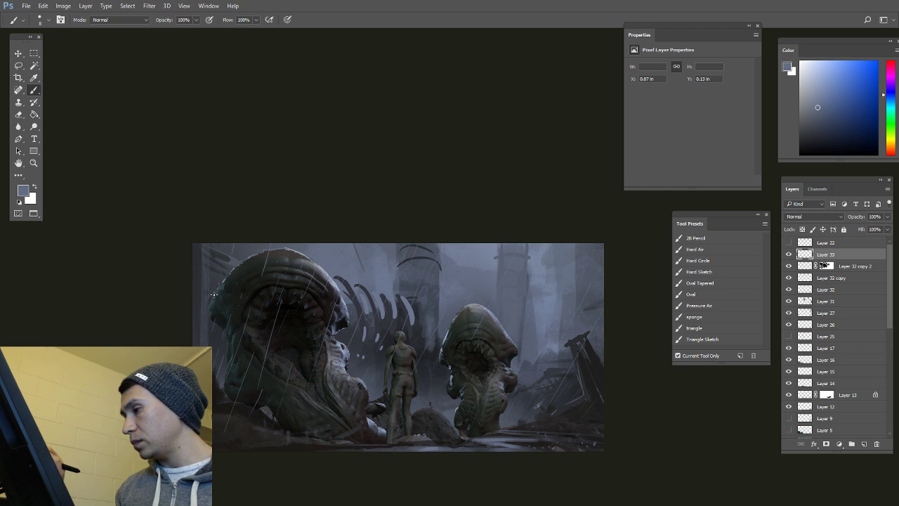
pyautogui.moveTo(210, 307); pyautogui.dragTo(211, 314)
pyautogui.press(']')
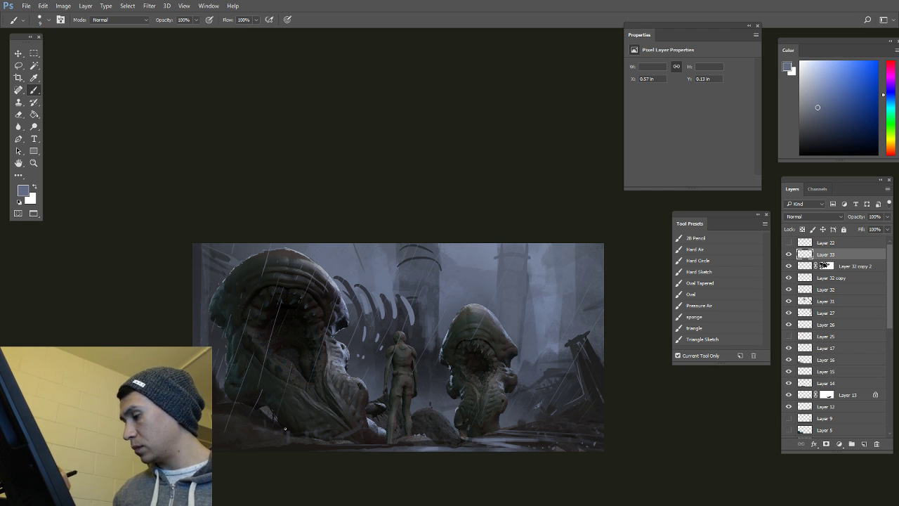
# Step: Paint tiny rain splashes on the standing figure's head, shoulders and arms using sampled light and dark blue-gray tones
pyautogui.keyDown('ctrl'); pyautogui.click(393, 348); pyautogui.keyUp('ctrl')
pyautogui.keyDown('ctrl'); pyautogui.click(393, 348); pyautogui.keyUp('ctrl')
pyautogui.keyDown('alt'); pyautogui.click(396, 263); pyautogui.keyUp('alt')
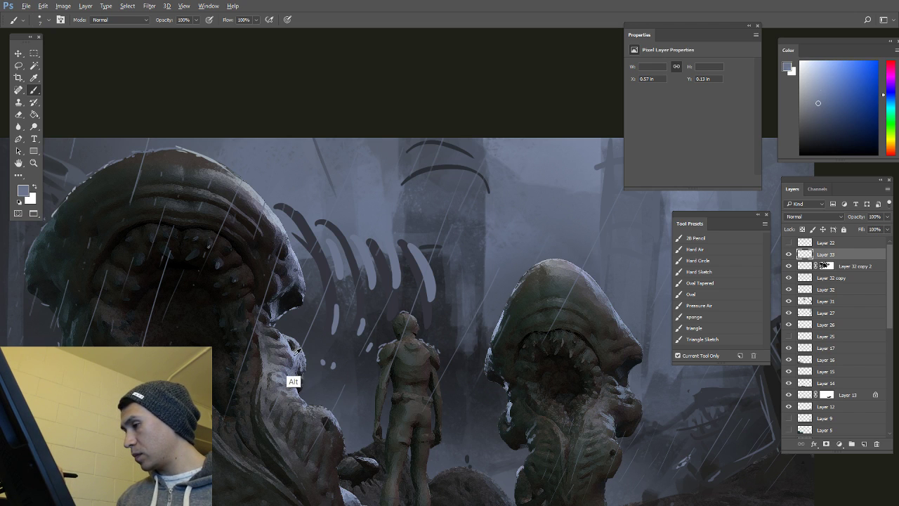
pyautogui.keyDown('alt'); pyautogui.click(404, 313); pyautogui.keyUp('alt')
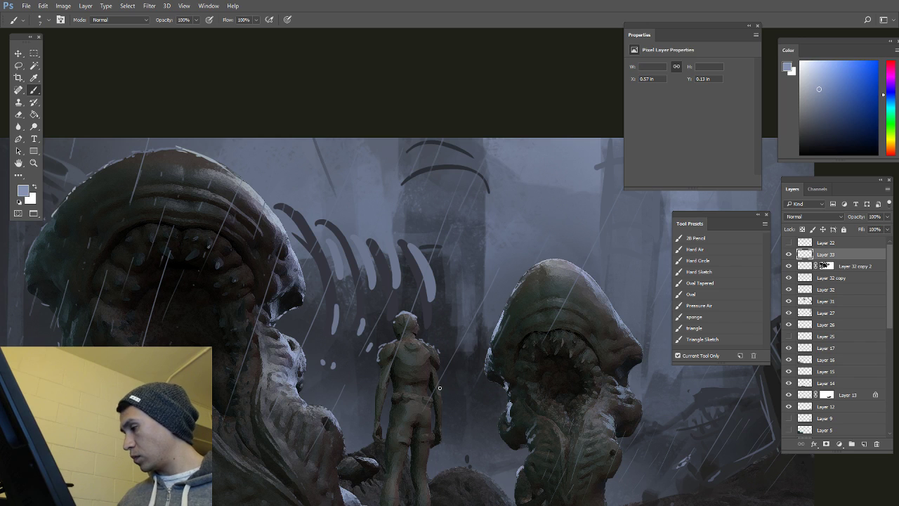
pyautogui.keyDown('alt'); pyautogui.click(471, 329); pyautogui.keyUp('alt')
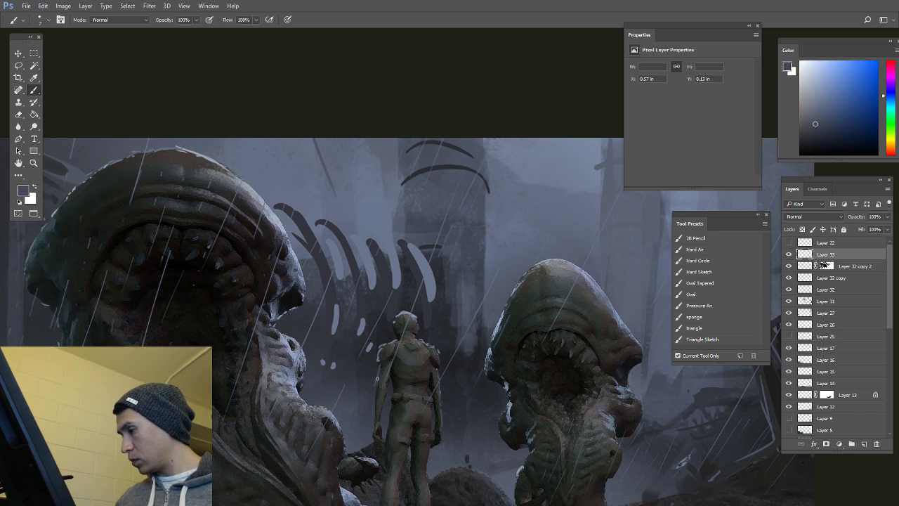
# Step: Continue the subtle dark blue-gray splash strokes along the standing figure's legs and feet
pyautogui.scroll(-3, 396, 321)
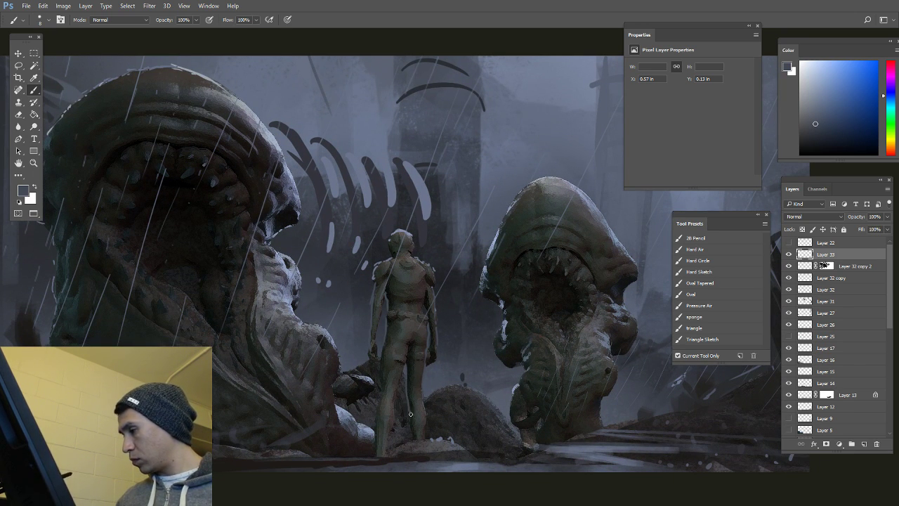
pyautogui.moveTo(401, 366); pyautogui.dragTo(376, 447)
pyautogui.keyDown('ctrl'); pyautogui.keyDown('alt'); pyautogui.click(491, 405); pyautogui.keyUp('alt'); pyautogui.keyUp('ctrl')
pyautogui.moveTo(524, 393); pyautogui.dragTo(465, 399)
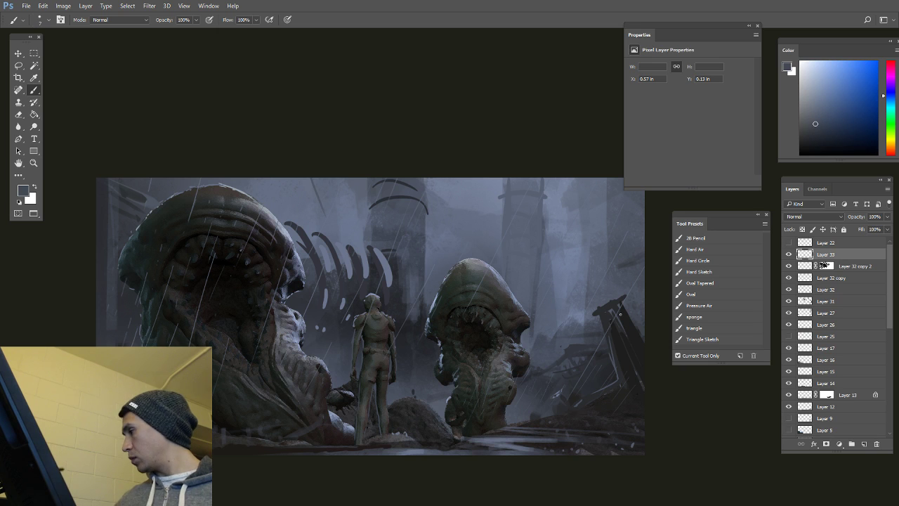
# Step: Draw thin vertical drool strands inside the large creature's mouth on a new layer and fade them with the Pressure Air eraser preset
pyautogui.click(863, 444)
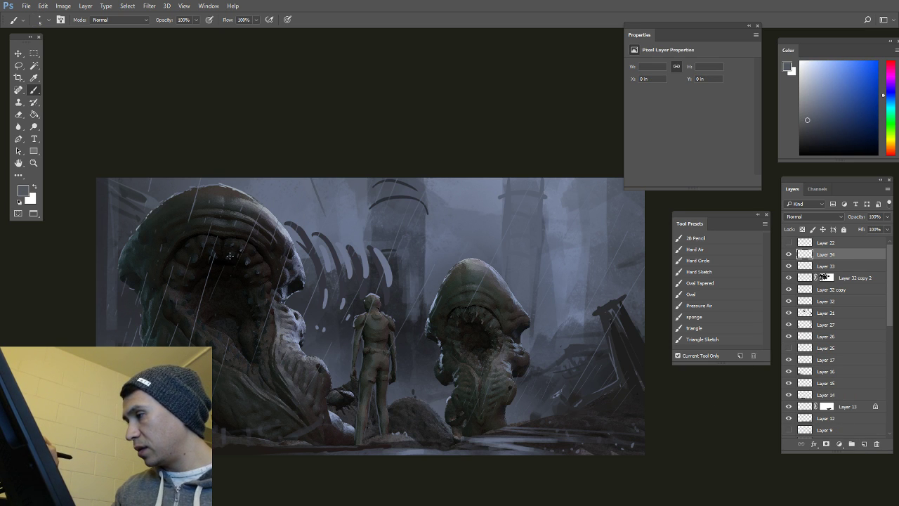
pyautogui.moveTo(229, 256); pyautogui.dragTo(231, 284)
pyautogui.moveTo(233, 344); pyautogui.dragTo(229, 249)
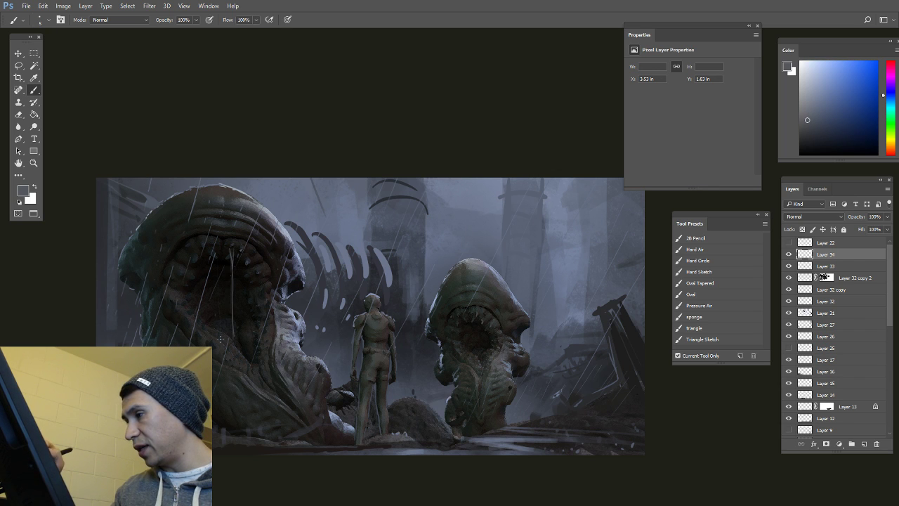
pyautogui.press('e')
pyautogui.click(696, 272)
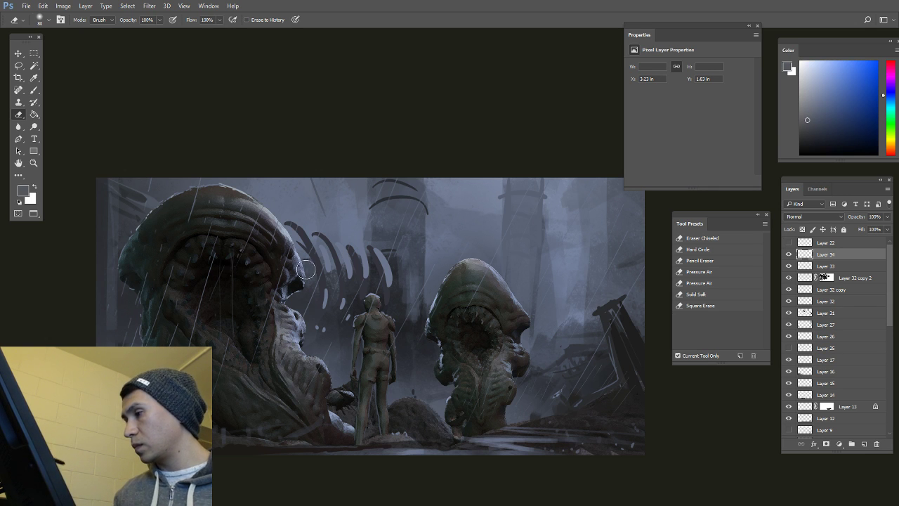
# Step: Paint thin dark drool strands inside the smaller creature's mouth with the Triangle Sketch brush preset, using a sampled dark tone
pyautogui.press('b')
pyautogui.click(700, 339)
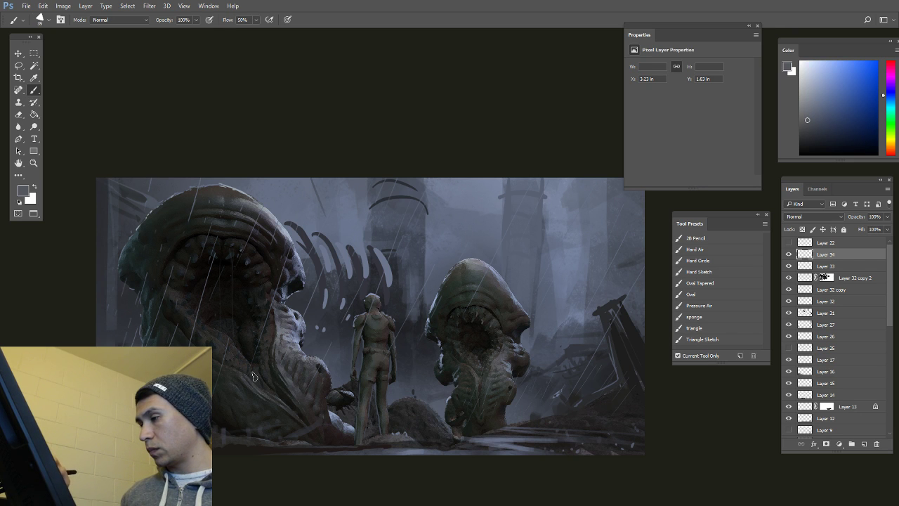
pyautogui.keyDown('alt'); pyautogui.click(271, 309); pyautogui.keyUp('alt')
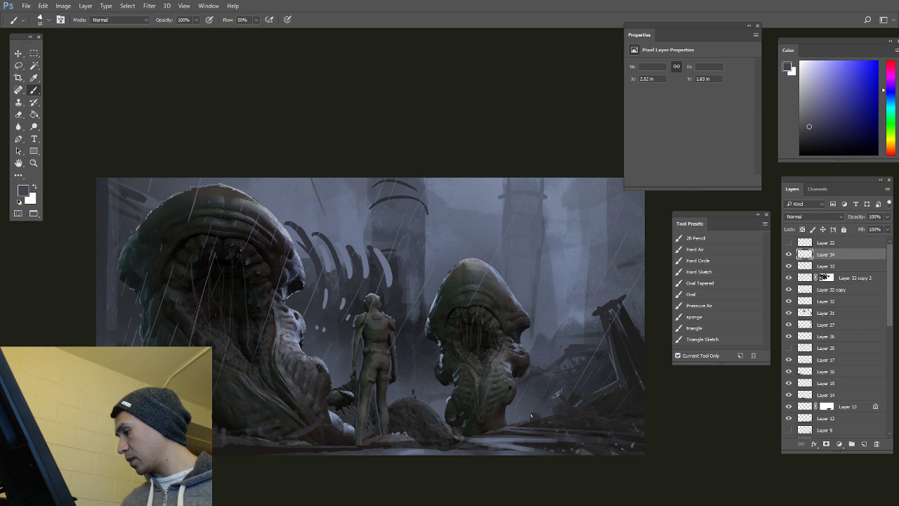
# Step: On a new layer, paint tiny sampled blue-gray rain splashes over the ground, debris and central rock using the Hard Sketch preset
pyautogui.click(864, 444)
pyautogui.click(700, 274)
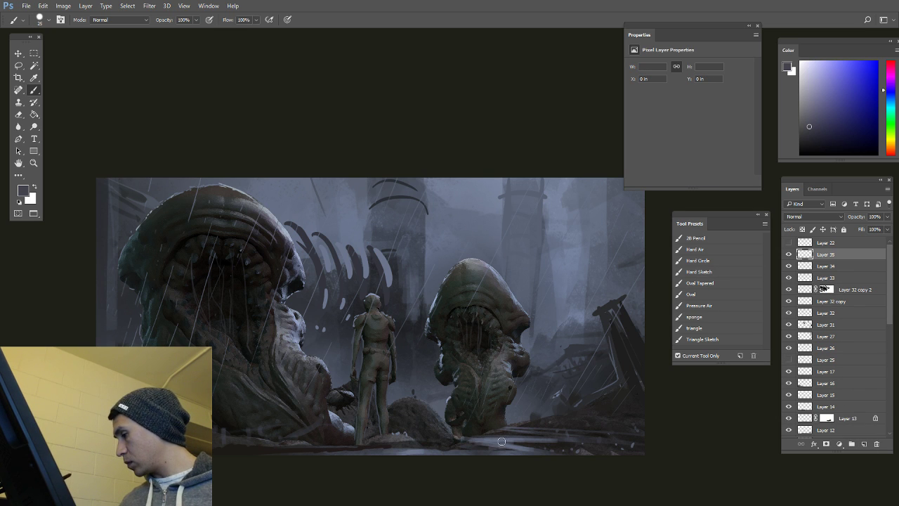
pyautogui.keyDown('alt'); pyautogui.click(493, 439); pyautogui.keyUp('alt')
pyautogui.moveTo(507, 422); pyautogui.dragTo(515, 423)
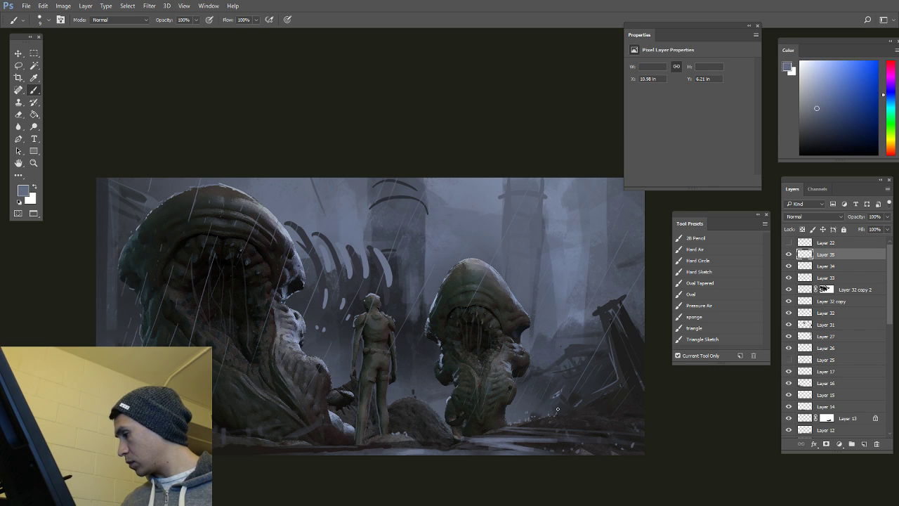
pyautogui.moveTo(604, 385); pyautogui.dragTo(591, 407)
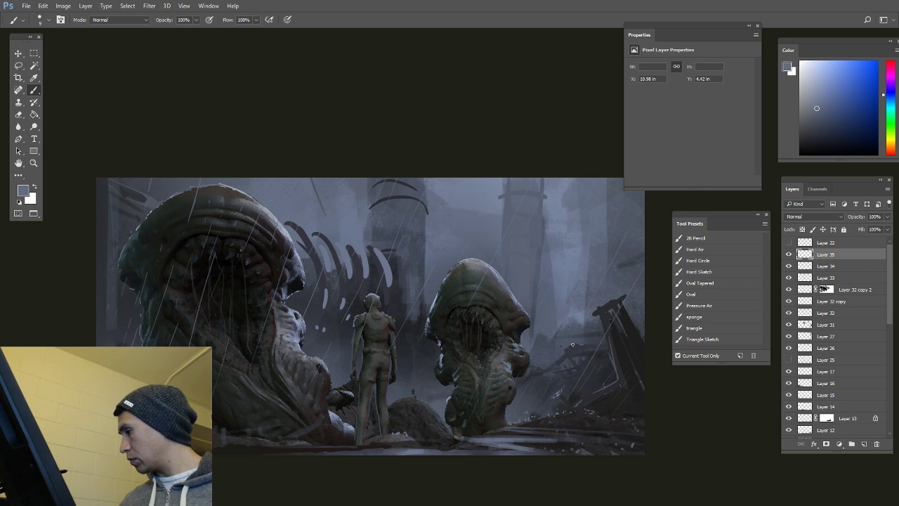
pyautogui.moveTo(411, 400); pyautogui.dragTo(419, 399)
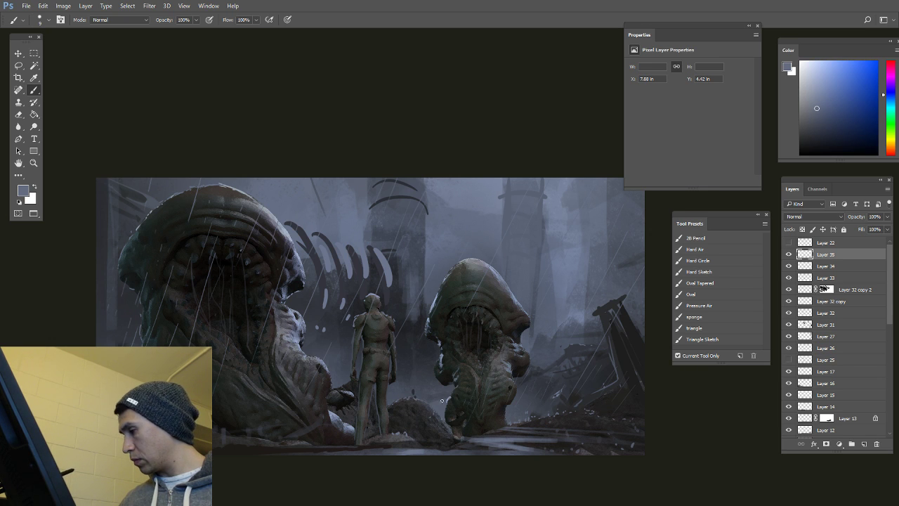
# Step: Sample a slightly darker blue-gray and continue the rain splashes across the foreground ground toward the large creature's base with a larger brush
pyautogui.keyDown('alt'); pyautogui.click(473, 431); pyautogui.keyUp('alt')
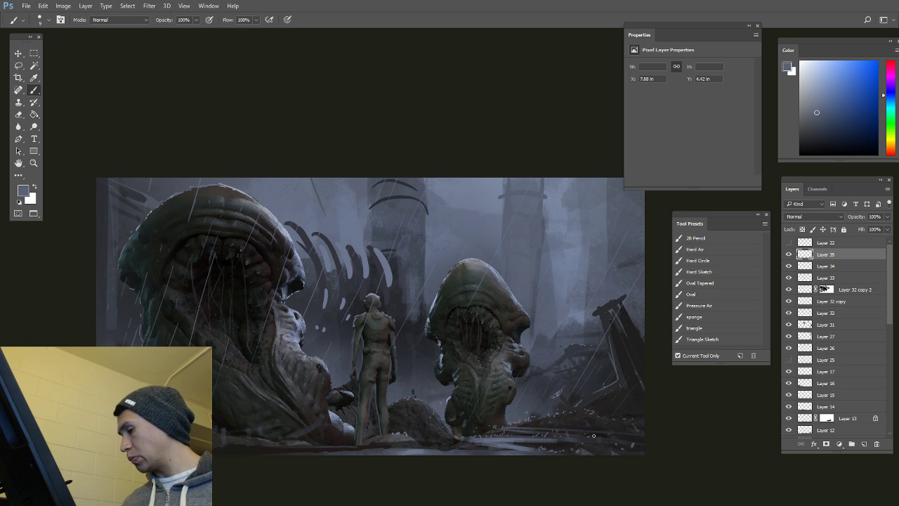
pyautogui.press(']')
pyautogui.press(']')
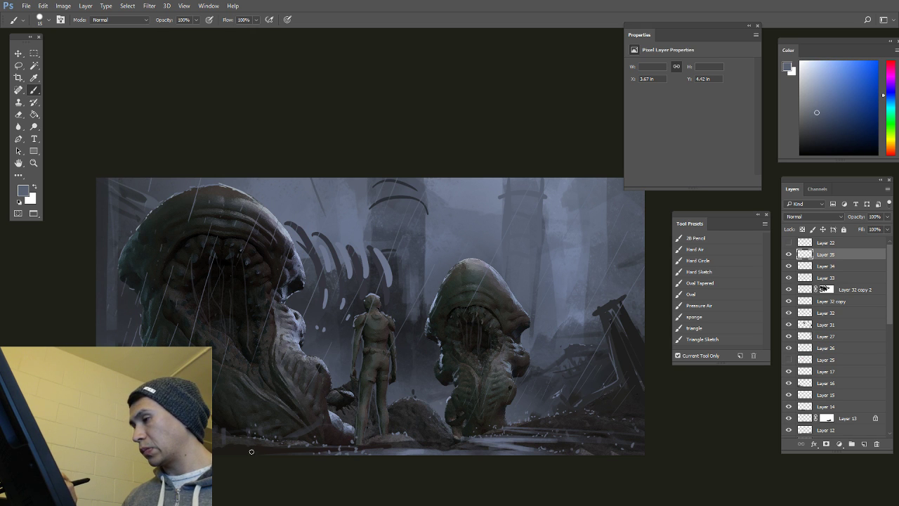
pyautogui.keyDown('alt'); pyautogui.scroll(-1, 474, 417); pyautogui.keyUp('alt')
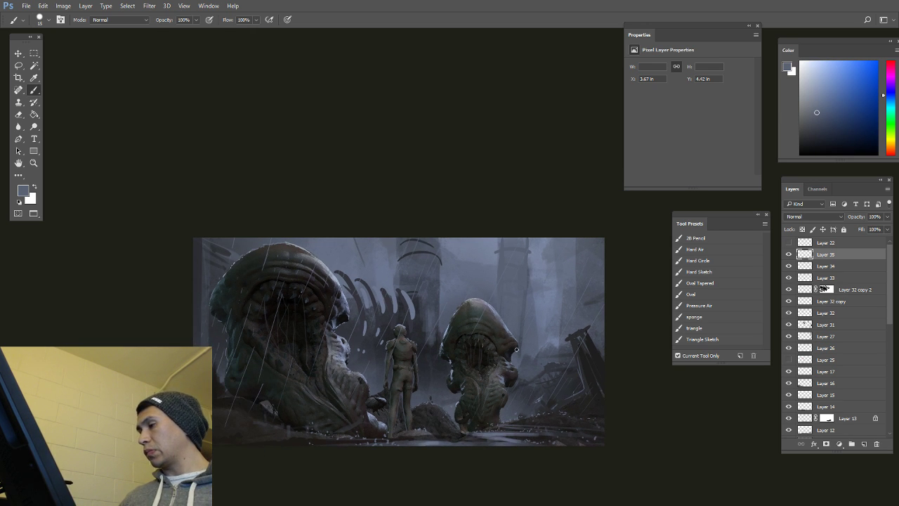
pyautogui.keyDown('alt'); pyautogui.scroll(1, 423, 368); pyautogui.keyUp('alt')
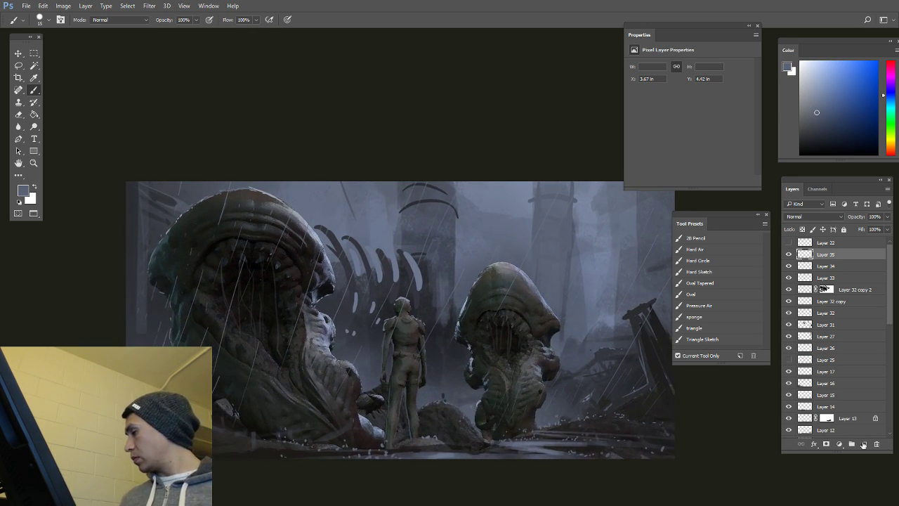
# Step: Block in the standing figure as a solid near-black silhouette on a new layer, using a dark color sampled from the figure
pyautogui.click(863, 444)
pyautogui.keyDown('alt'); pyautogui.click(394, 341); pyautogui.keyUp('alt')
pyautogui.press(']')
pyautogui.press(']')
pyautogui.press(']')
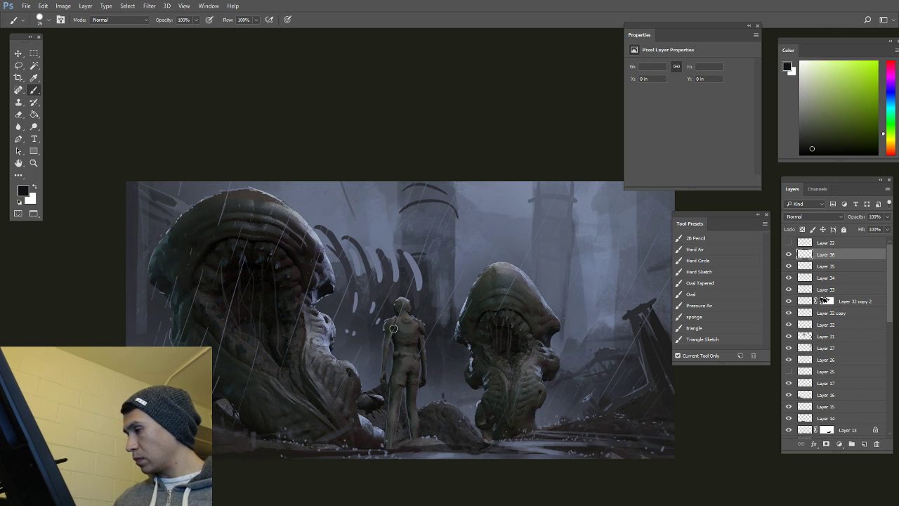
pyautogui.moveTo(393, 329)
pyautogui.mouseDown()
pyautogui.moveTo(401, 303)
pyautogui.moveTo(405, 334)
pyautogui.moveTo(415, 330)
pyautogui.moveTo(401, 355)
pyautogui.moveTo(416, 375)
pyautogui.moveTo(398, 382)
pyautogui.moveTo(392, 425)
pyautogui.moveTo(406, 367)
pyautogui.moveTo(414, 432)
pyautogui.moveTo(403, 337)
pyautogui.moveTo(385, 350)
pyautogui.moveTo(420, 331)
pyautogui.moveTo(426, 375)
pyautogui.moveTo(414, 320)
pyautogui.mouseUp()
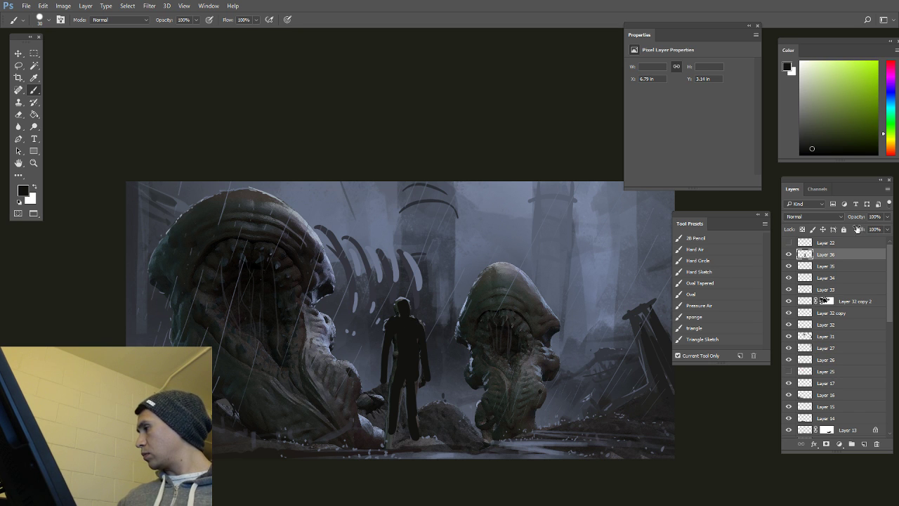
# Step: Lower the silhouette layer's opacity to 82% and refine the standing figure's dark shape with a smaller brush
pyautogui.moveTo(857, 218); pyautogui.dragTo(849, 220)
pyautogui.keyDown('ctrl'); pyautogui.keyDown('alt'); pyautogui.click(562, 325); pyautogui.keyUp('alt'); pyautogui.keyUp('ctrl')
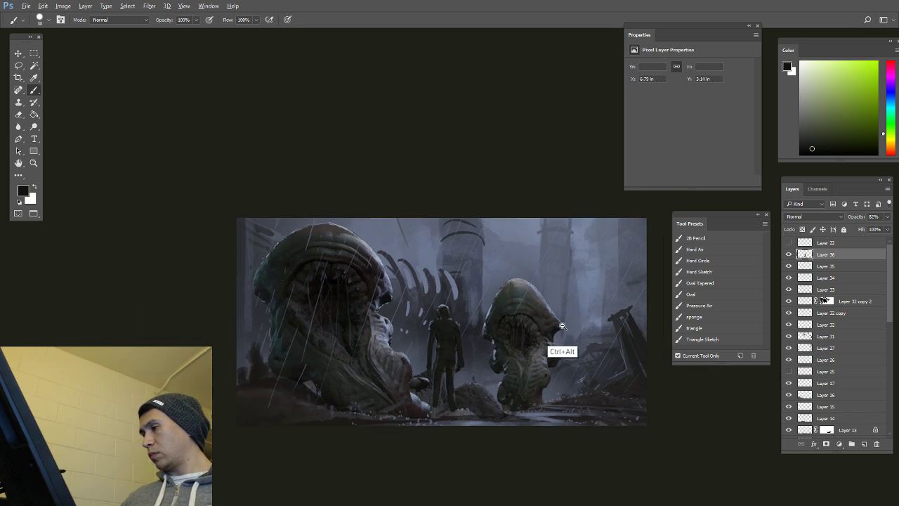
pyautogui.keyDown('ctrl'); pyautogui.keyDown('alt'); pyautogui.click(562, 325); pyautogui.keyUp('alt'); pyautogui.keyUp('ctrl')
pyautogui.keyDown('ctrl'); pyautogui.click(514, 338); pyautogui.keyUp('ctrl')
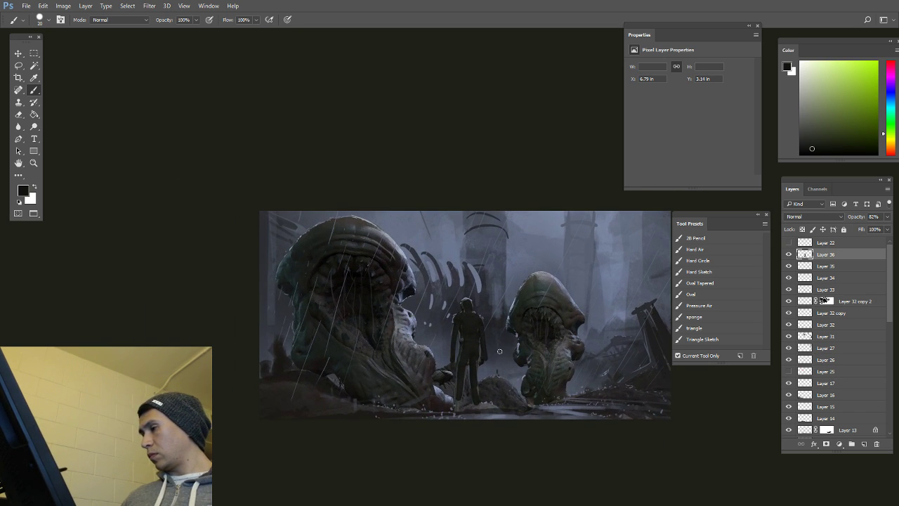
pyautogui.keyDown('alt'); pyautogui.scroll(1, 484, 321); pyautogui.keyUp('alt')
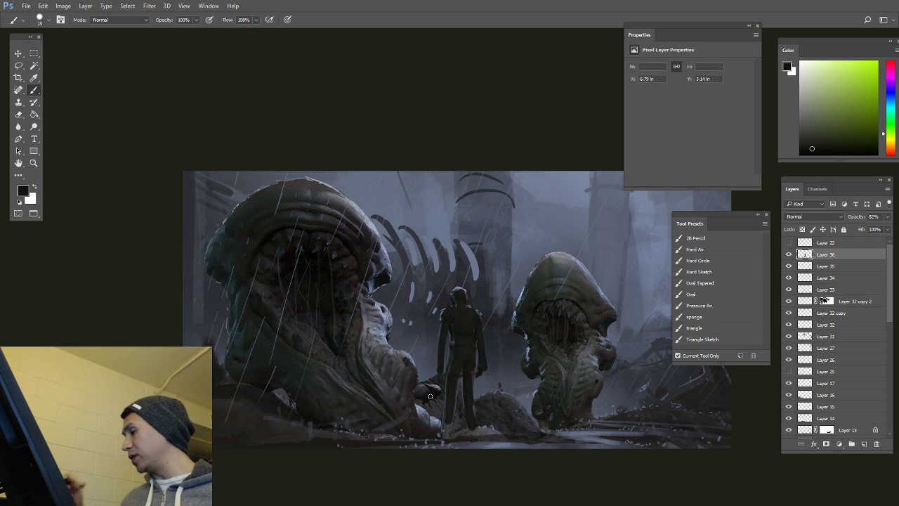
pyautogui.keyDown('alt'); pyautogui.click(589, 412); pyautogui.keyUp('alt')
pyautogui.moveTo(601, 420)
pyautogui.mouseDown()
pyautogui.moveTo(589, 405)
pyautogui.moveTo(528, 395)
pyautogui.moveTo(457, 356)
pyautogui.mouseUp()
pyautogui.press(']')
pyautogui.press(']')
pyautogui.press(']')
pyautogui.press(']')
pyautogui.press(']')
pyautogui.press(']')
pyautogui.keyDown('alt'); pyautogui.click(529, 396); pyautogui.keyUp('alt')
pyautogui.keyDown('alt'); pyautogui.click(530, 396); pyautogui.keyUp('alt')
pyautogui.keyDown('alt'); pyautogui.click(530, 397); pyautogui.keyUp('alt')
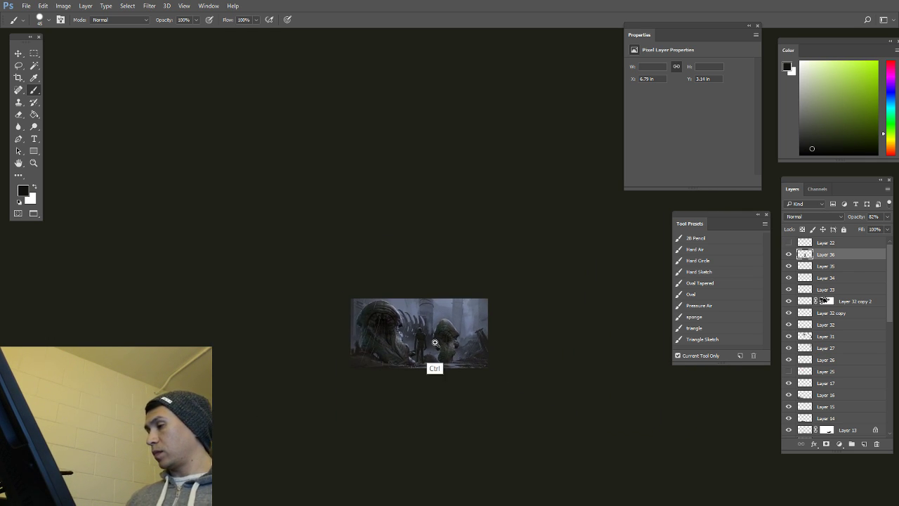
pyautogui.keyDown('alt'); pyautogui.scroll(2, 431, 367); pyautogui.keyUp('alt')
# Step: Paint soft blue-gray mist behind the standing figure on a new layer above Layer 7, using the Pressure Air preset at size 500
pyautogui.scroll(-5, 831, 332)
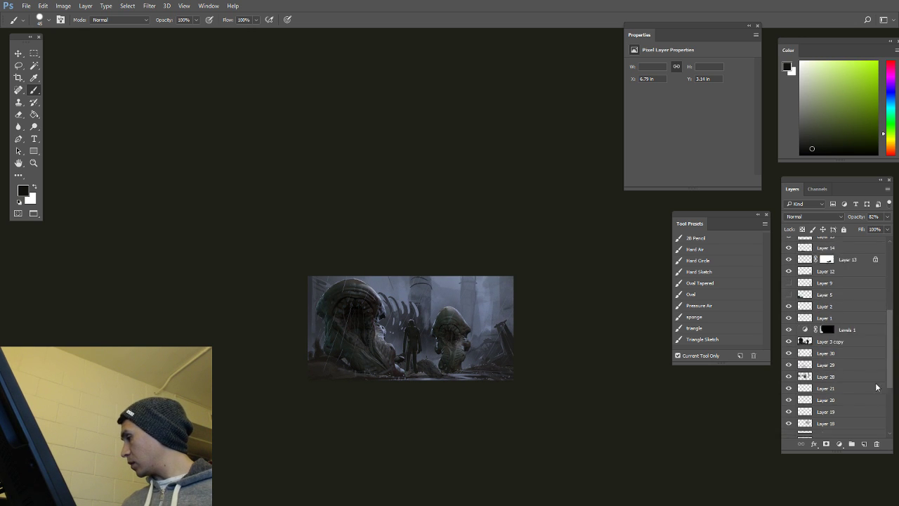
pyautogui.click(831, 363)
pyautogui.click(864, 444)
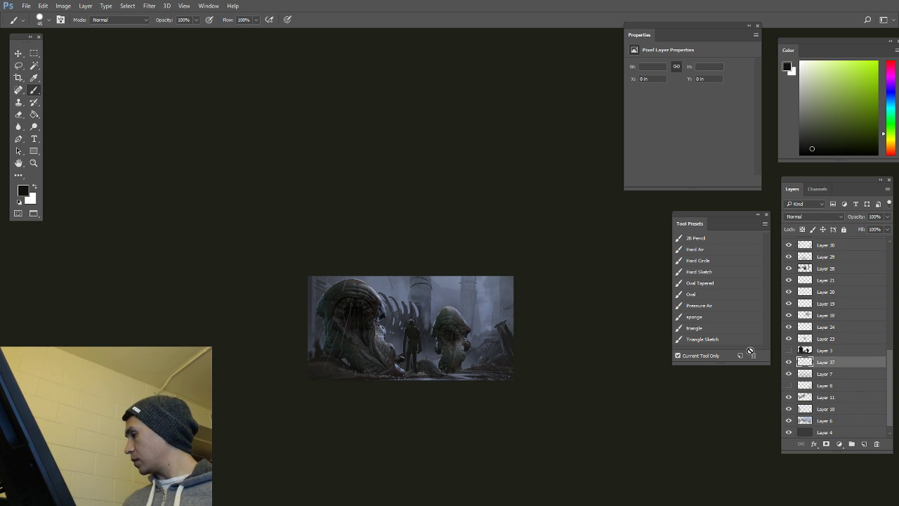
pyautogui.click(698, 306)
pyautogui.keyDown('alt'); pyautogui.click(447, 310); pyautogui.keyUp('alt')
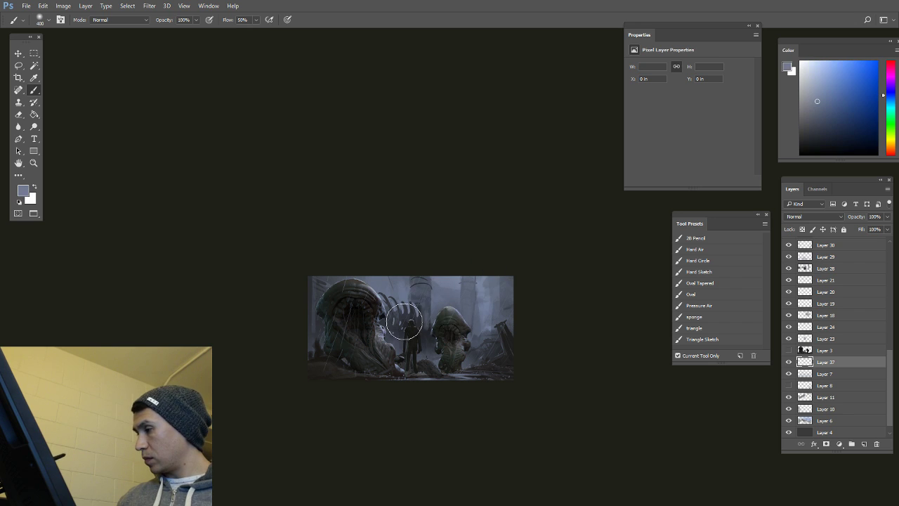
pyautogui.press(']')
pyautogui.press(']')
pyautogui.press(']')
pyautogui.press(']')
pyautogui.moveTo(410, 324); pyautogui.dragTo(410, 322)
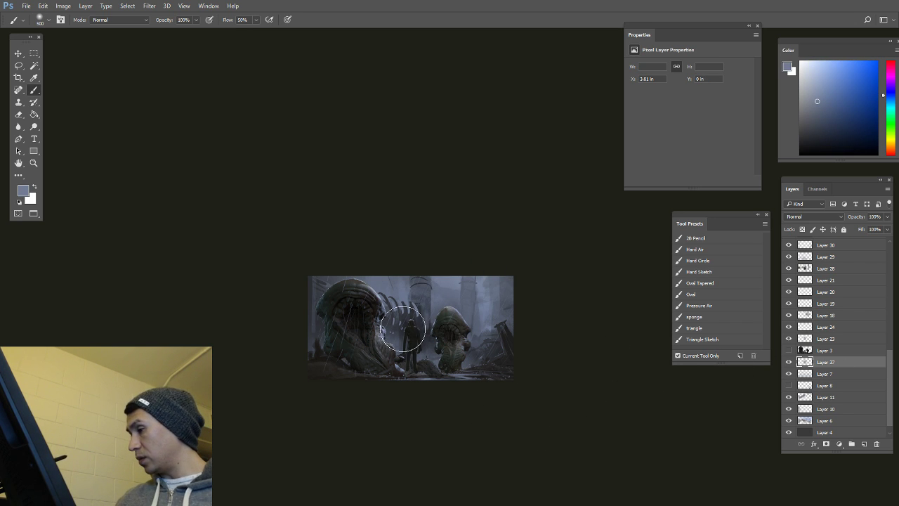
pyautogui.moveTo(402, 328)
pyautogui.mouseDown()
pyautogui.moveTo(410, 336)
pyautogui.moveTo(433, 318)
pyautogui.mouseUp()
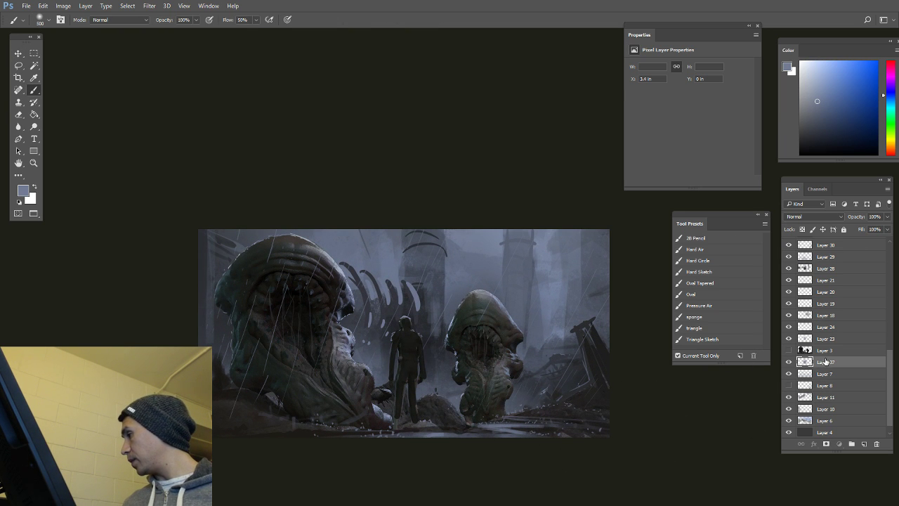
# Step: Move the mist layer directly beneath Layer 3 copy and fade the mist with a large Pressure Air eraser
pyautogui.moveTo(826, 361)
pyautogui.mouseDown()
pyautogui.moveTo(831, 242)
pyautogui.moveTo(831, 278)
pyautogui.mouseUp()
pyautogui.press('e')
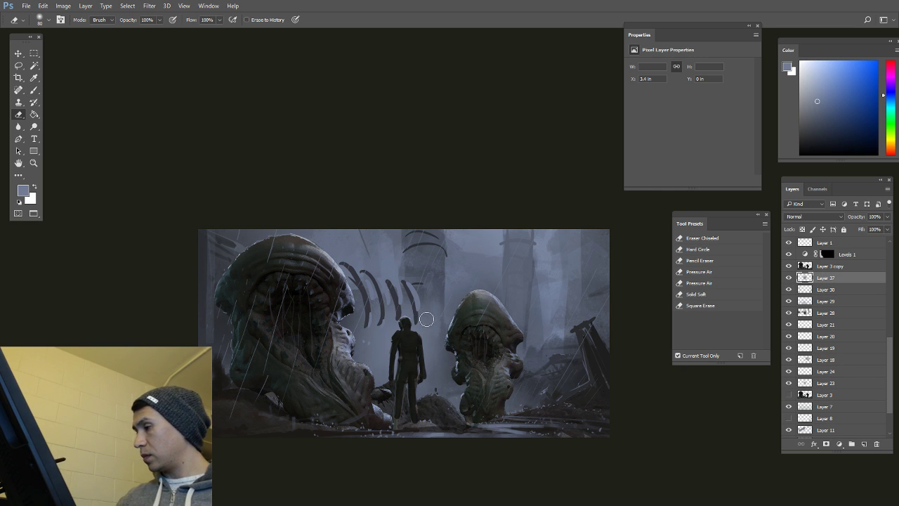
pyautogui.press(']')
pyautogui.press(']')
pyautogui.click(702, 272)
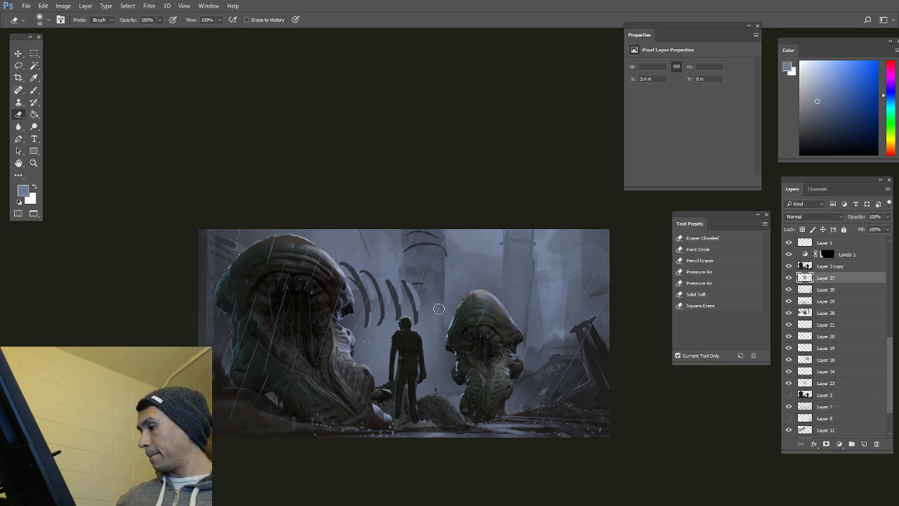
pyautogui.press(']')
pyautogui.press(']')
pyautogui.press(']')
pyautogui.press(']')
pyautogui.press(']')
pyautogui.press(']')
pyautogui.press(']')
pyautogui.press(']')
pyautogui.press(']')
pyautogui.press(']')
pyautogui.press(']')
pyautogui.press(']')
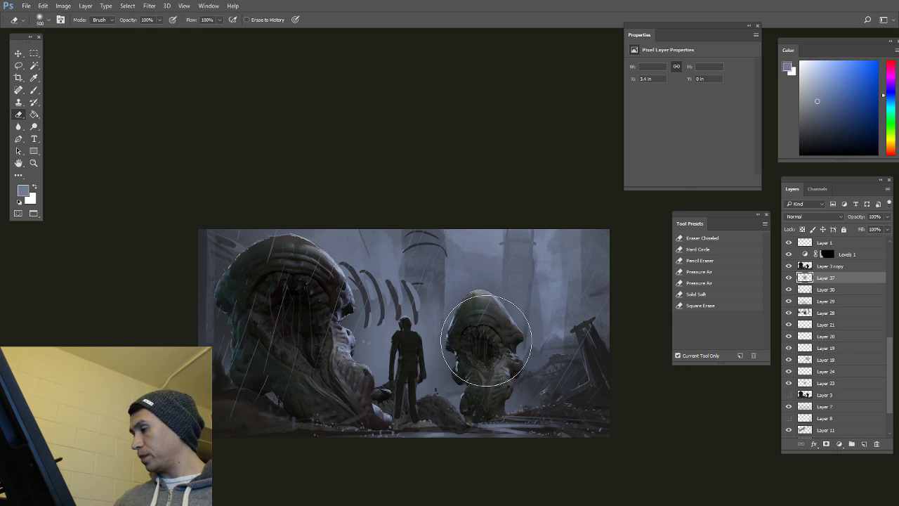
pyautogui.keyDown('alt'); pyautogui.scroll(-4, 492, 344); pyautogui.keyUp('alt')
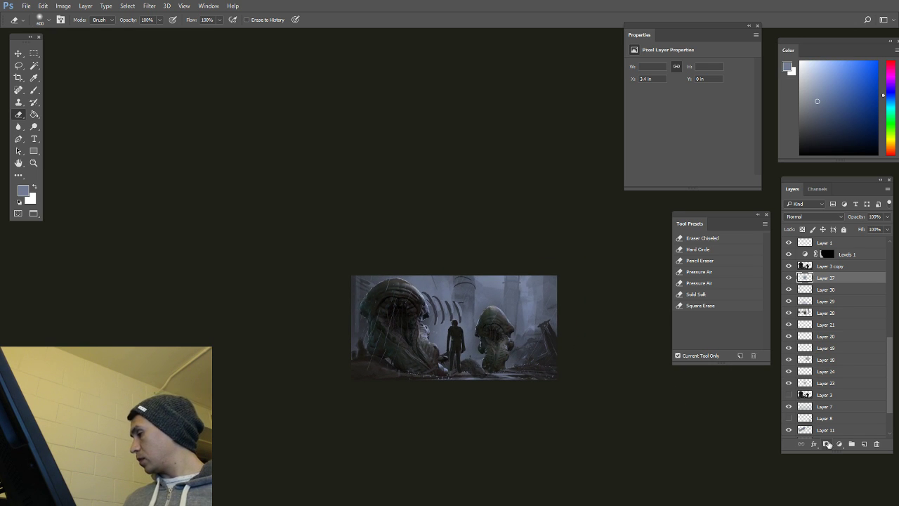
# Step: Add a layer mask to the mist layer and paint black softly over the area around the standing figure's legs
pyautogui.click(827, 443)
pyautogui.press('b')
pyautogui.press('d')
pyautogui.press('x')
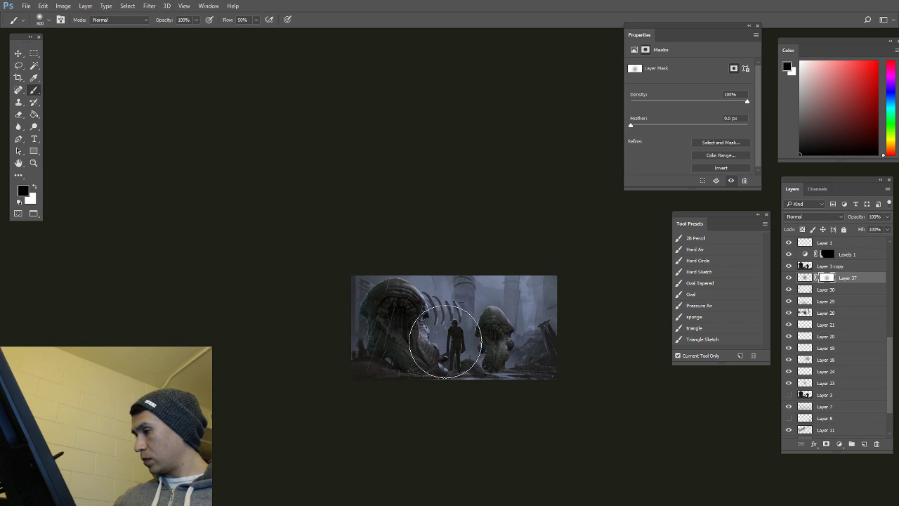
pyautogui.moveTo(445, 341)
pyautogui.mouseDown()
pyautogui.moveTo(450, 327)
pyautogui.moveTo(439, 366)
pyautogui.moveTo(469, 334)
pyautogui.moveTo(447, 363)
pyautogui.mouseUp()
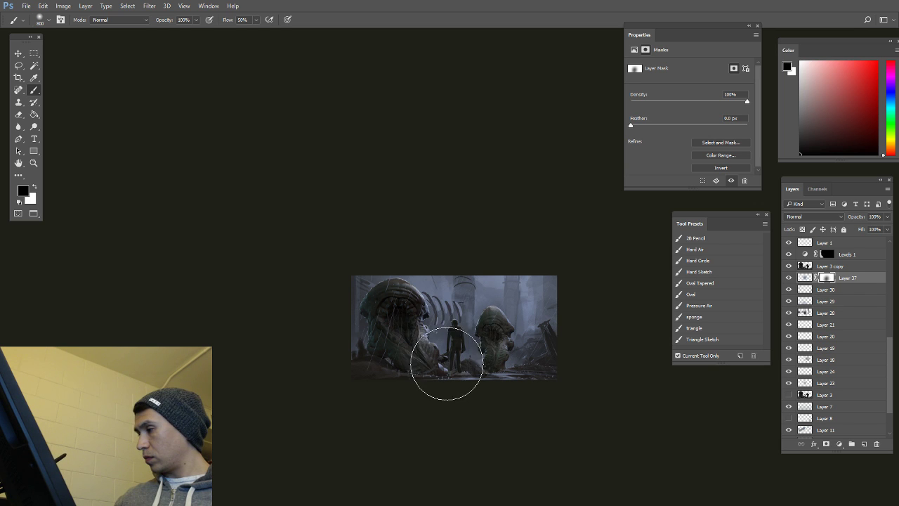
pyautogui.keyDown('ctrl'); pyautogui.keyDown('alt'); pyautogui.click(520, 369); pyautogui.keyUp('alt'); pyautogui.keyUp('ctrl')
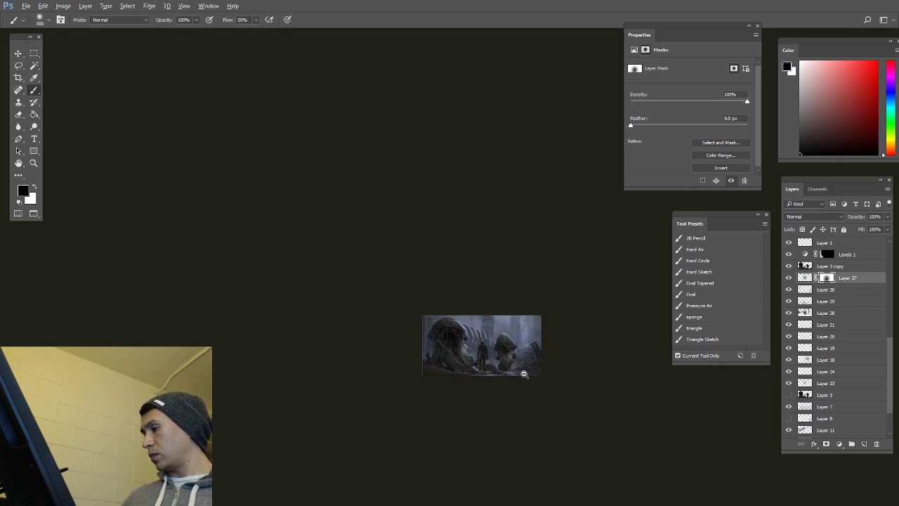
pyautogui.moveTo(527, 371); pyautogui.dragTo(510, 360)
pyautogui.keyDown('ctrl'); pyautogui.click(482, 355); pyautogui.keyUp('ctrl')
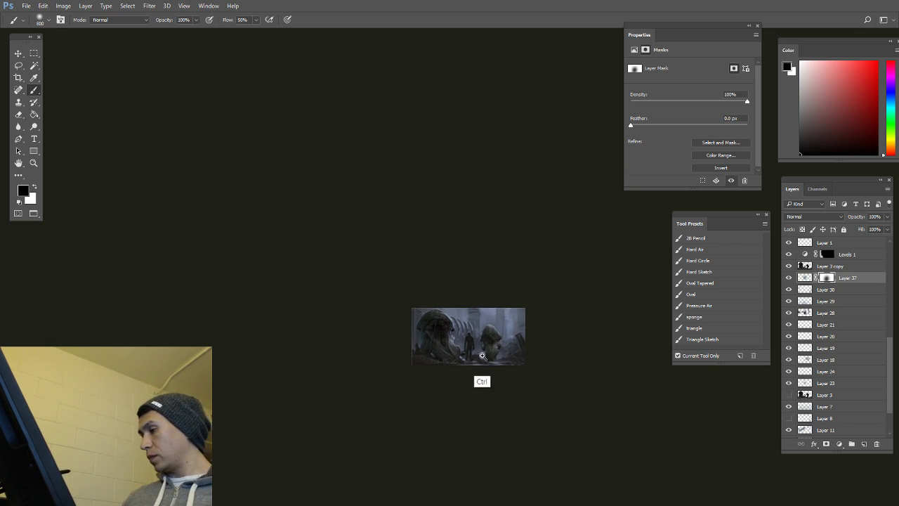
pyautogui.keyDown('alt'); pyautogui.scroll(5, 482, 356); pyautogui.keyUp('alt')
# Step: Add a new layer above the masked mist layer and reduce the soft brush size to 250
pyautogui.click(863, 444)
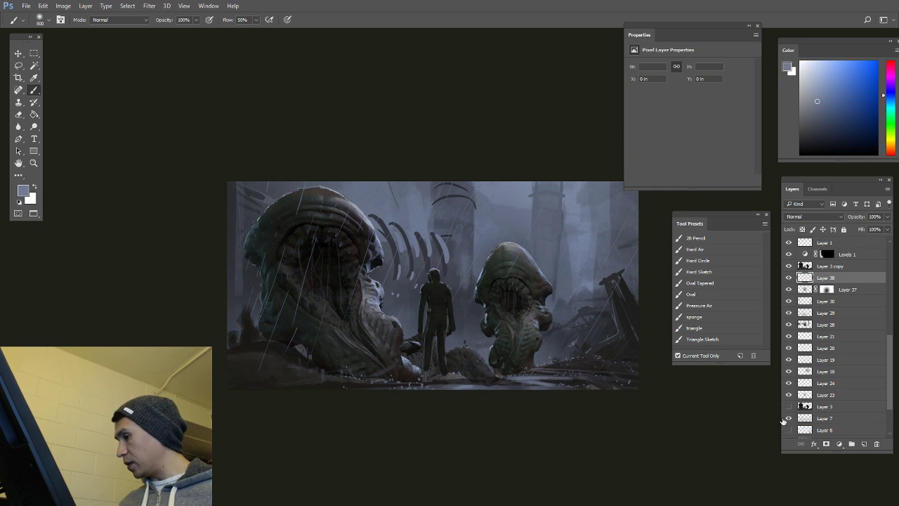
pyautogui.press('[')
pyautogui.press('[')
pyautogui.press('[')
pyautogui.press('[')
pyautogui.press('[')
pyautogui.press('[')
pyautogui.press('[')
pyautogui.press('[')
pyautogui.press('[')
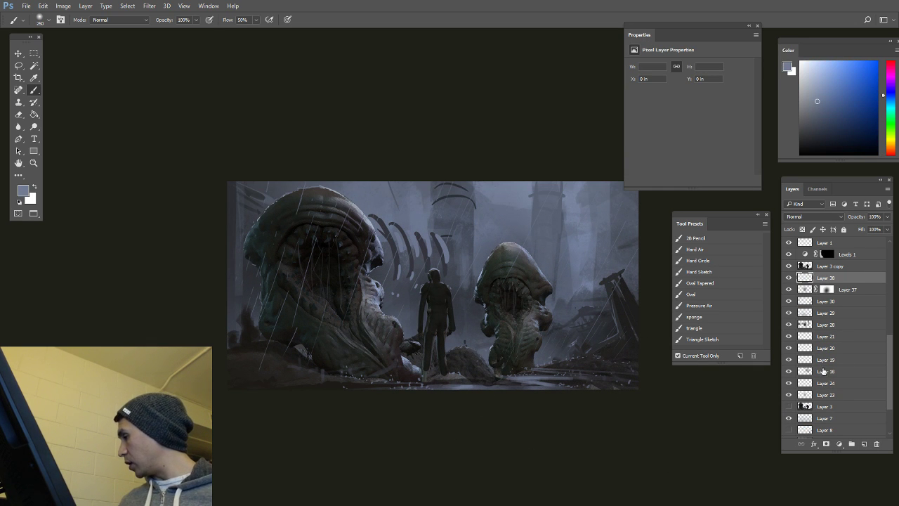
# Step: Select Layer 3 copy, add a layer mask to it and reset the colors to black and white
pyautogui.click(823, 408)
pyautogui.click(805, 267)
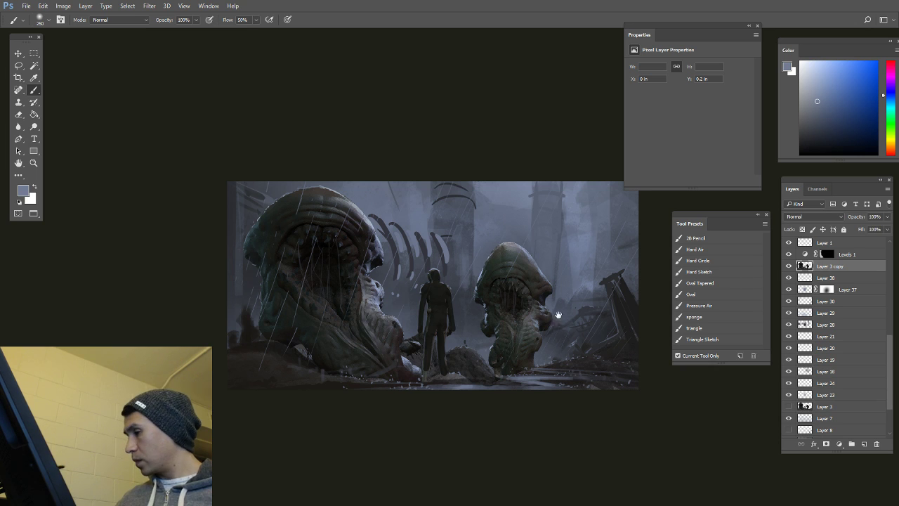
pyautogui.keyDown('alt'); pyautogui.scroll(6, 423, 367); pyautogui.keyUp('alt')
pyautogui.press('l')
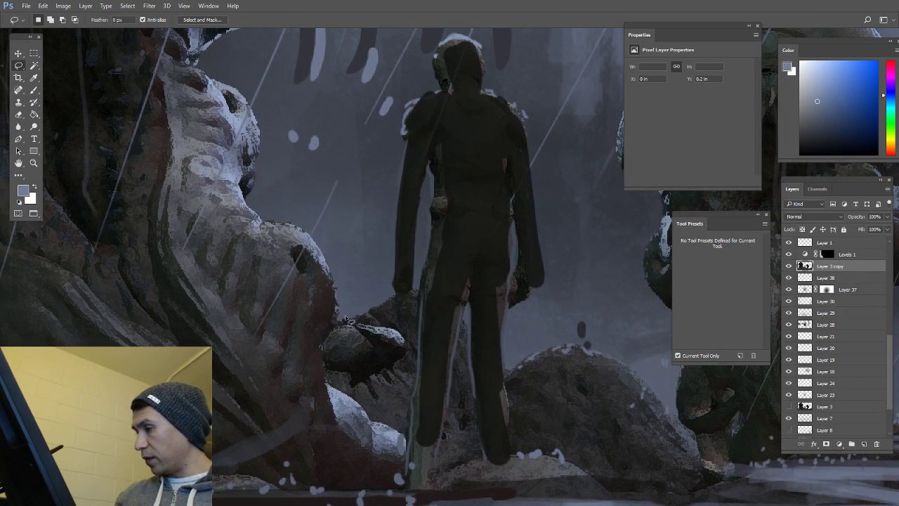
pyautogui.moveTo(339, 321)
pyautogui.mouseDown()
pyautogui.moveTo(378, 325)
pyautogui.moveTo(411, 343)
pyautogui.moveTo(374, 381)
pyautogui.moveTo(328, 373)
pyautogui.moveTo(408, 437)
pyautogui.moveTo(560, 463)
pyautogui.moveTo(663, 384)
pyautogui.moveTo(511, 293)
pyautogui.moveTo(360, 295)
pyautogui.mouseUp()
pyautogui.keyDown('alt'); pyautogui.scroll(-3, 564, 348); pyautogui.keyUp('alt')
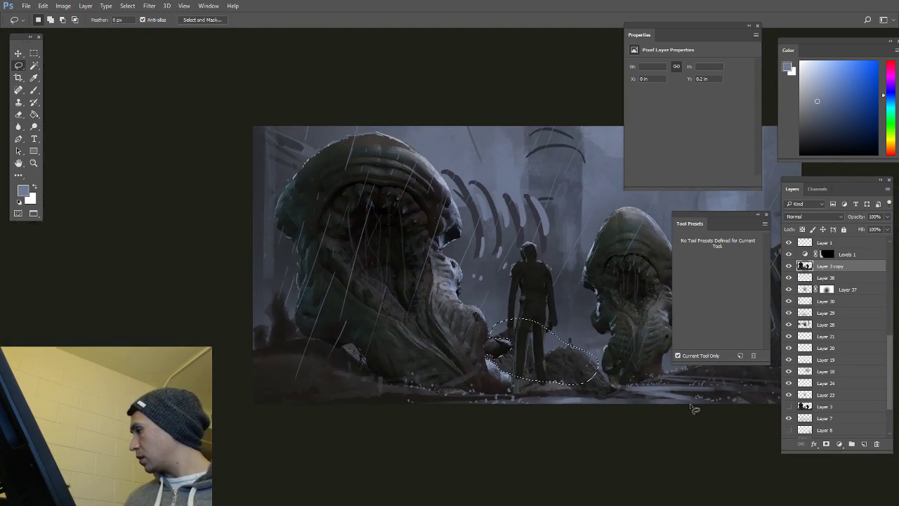
pyautogui.click(827, 441)
pyautogui.press('b')
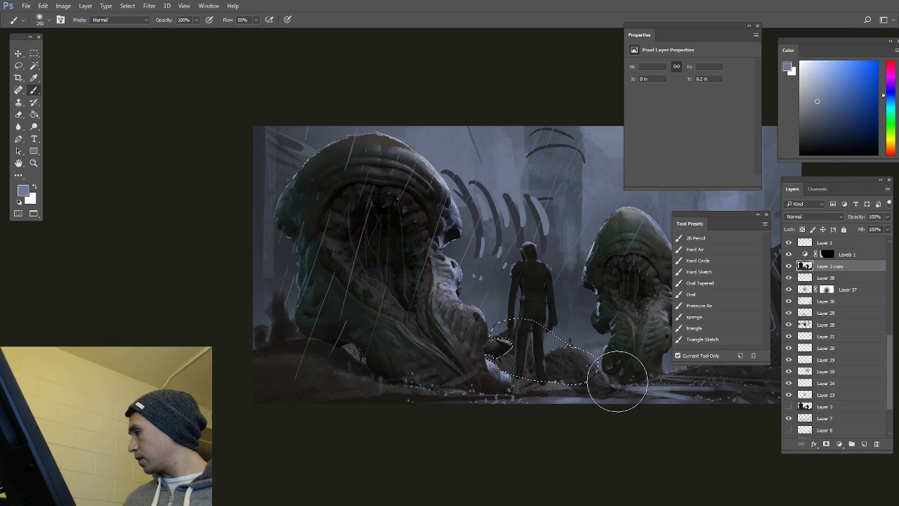
pyautogui.press('d')
pyautogui.keyDown('alt'); pyautogui.scroll(1, 523, 337); pyautogui.keyUp('alt')
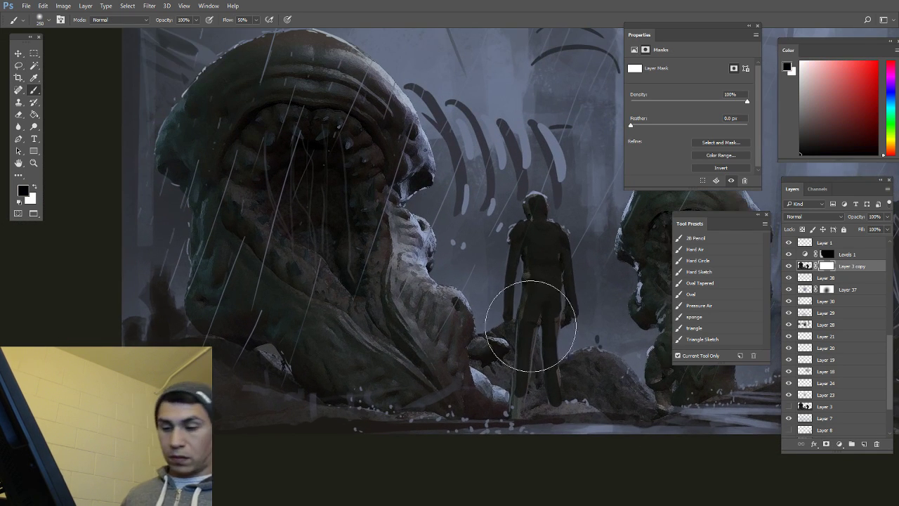
# Step: Lasso the area around the standing figure's legs, paint it out softly in black on the Layer 3 copy mask, and deselect
pyautogui.press('l')
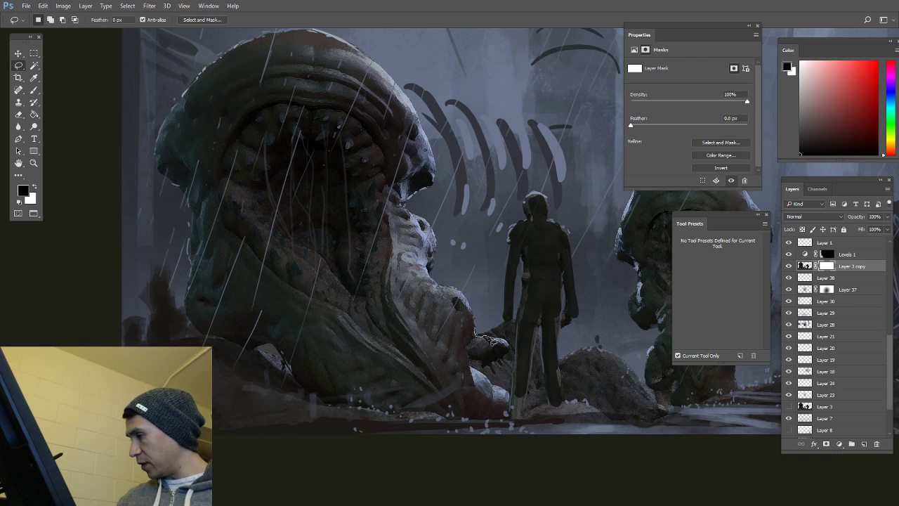
pyautogui.moveTo(511, 344)
pyautogui.mouseDown()
pyautogui.moveTo(488, 380)
pyautogui.moveTo(534, 397)
pyautogui.moveTo(570, 392)
pyautogui.moveTo(594, 348)
pyautogui.moveTo(565, 302)
pyautogui.mouseUp()
pyautogui.keyDown('alt'); pyautogui.scroll(-3, 575, 344); pyautogui.keyUp('alt')
pyautogui.press('b')
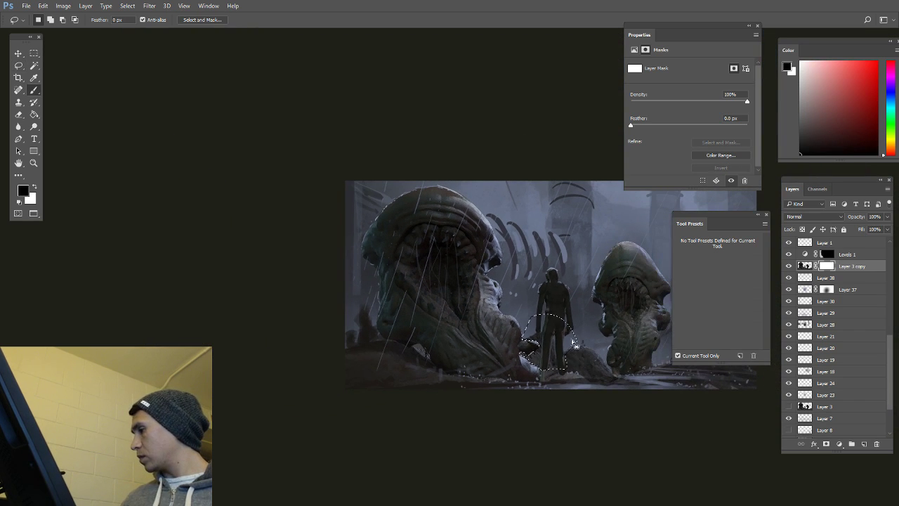
pyautogui.moveTo(569, 337)
pyautogui.mouseDown()
pyautogui.moveTo(531, 354)
pyautogui.moveTo(578, 365)
pyautogui.mouseUp()
pyautogui.hotkey('ctrl', 'd')
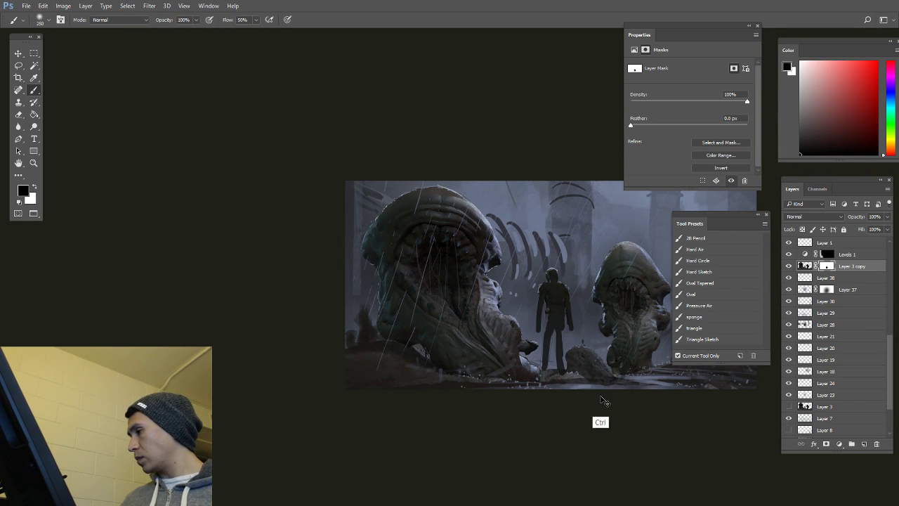
# Step: Reduce the brush size to 100 and add a new layer above the masked Layer 3 copy
pyautogui.press('[')
pyautogui.press('[')
pyautogui.press('[')
pyautogui.press('[')
pyautogui.press('[')
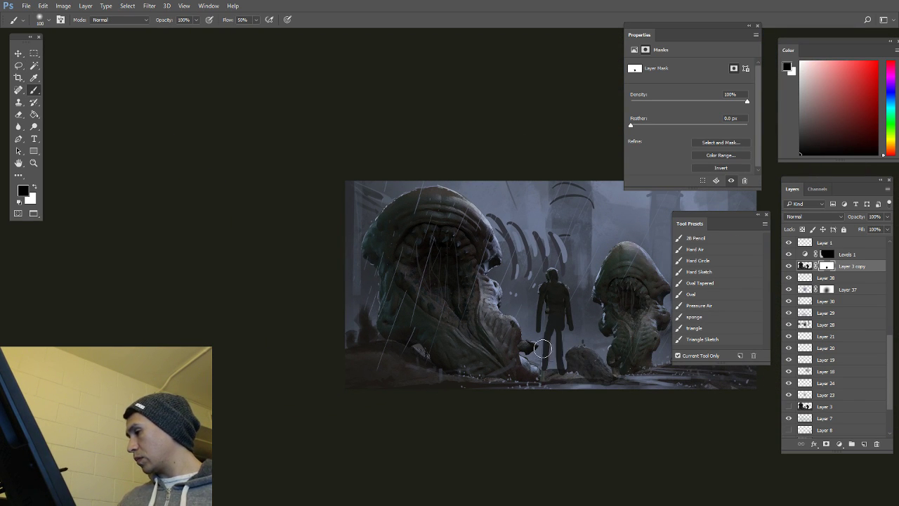
pyautogui.keyDown('ctrl'); pyautogui.click(542, 348); pyautogui.keyUp('ctrl')
pyautogui.click(865, 444)
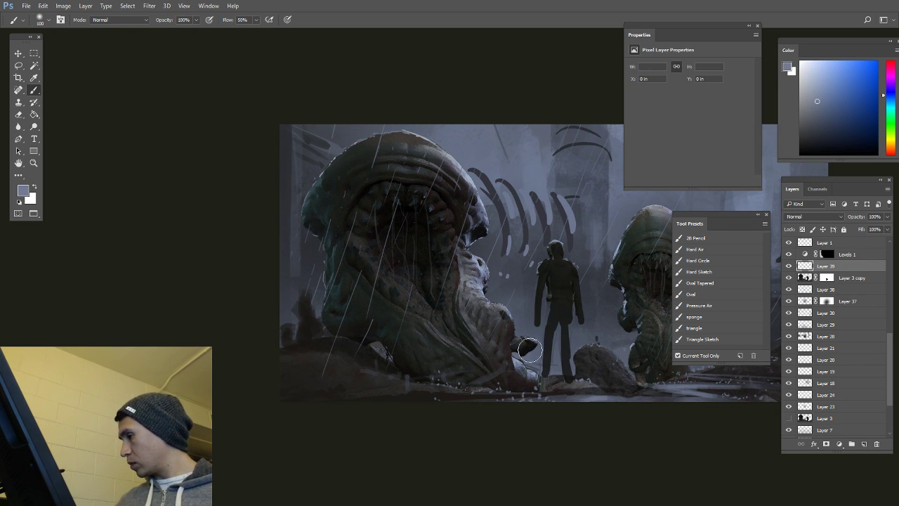
# Step: Paint a small blue-gray stroke on the large creature's lower edge beside the tendril, using the triangle preset and a color sampled from the misty background
pyautogui.press('[')
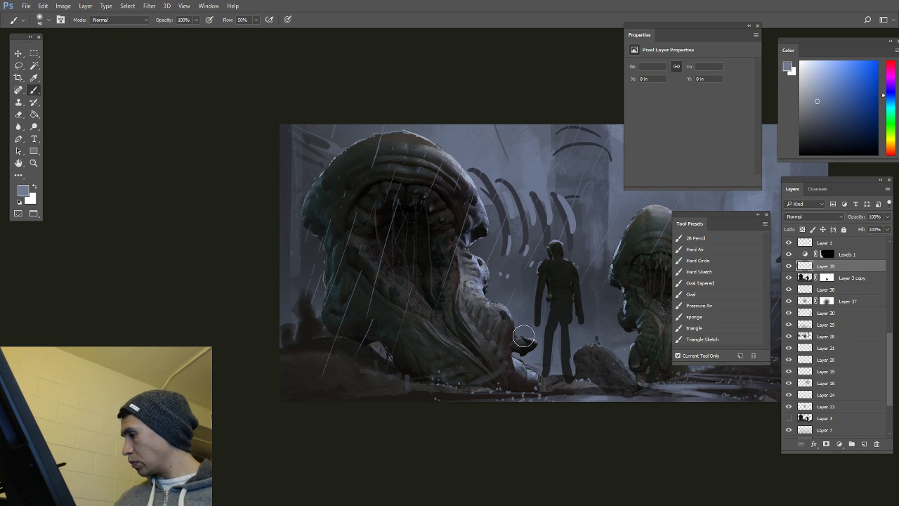
pyautogui.press('[')
pyautogui.press('[')
pyautogui.press('[')
pyautogui.press('[')
pyautogui.press('[')
pyautogui.keyDown('alt'); pyautogui.click(517, 337); pyautogui.keyUp('alt')
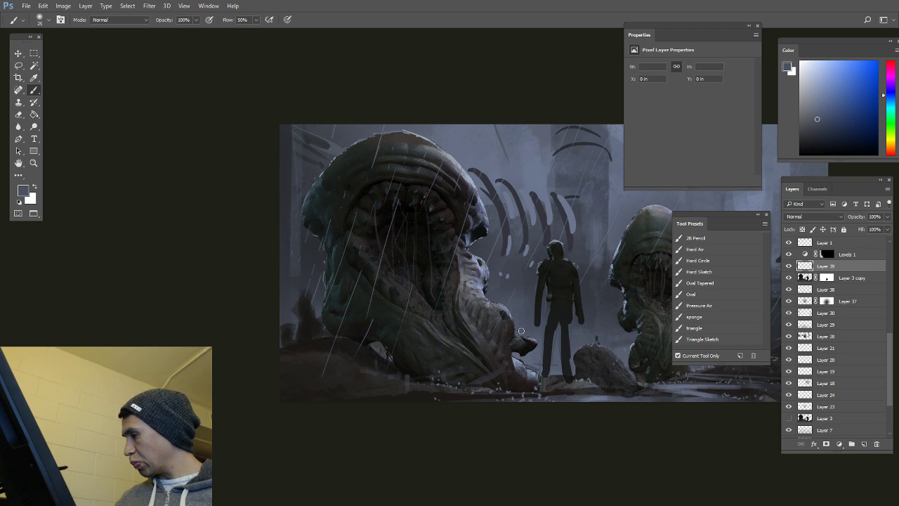
pyautogui.keyDown('alt'); pyautogui.click(515, 383); pyautogui.keyUp('alt')
pyautogui.press('[')
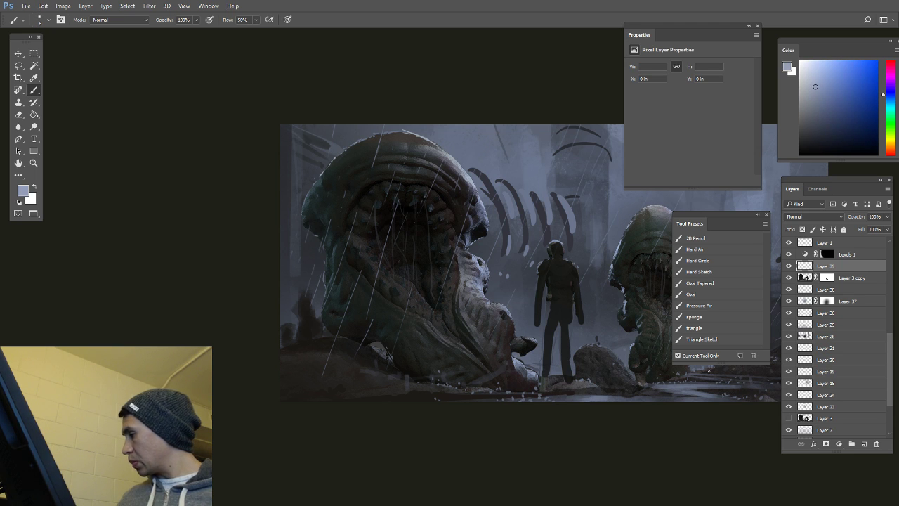
pyautogui.click(705, 329)
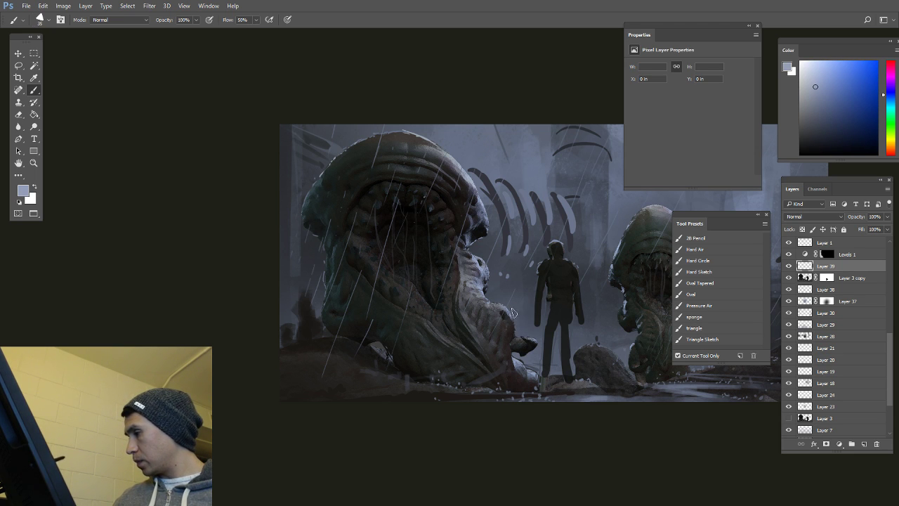
pyautogui.keyDown('alt'); pyautogui.click(532, 205); pyautogui.keyUp('alt')
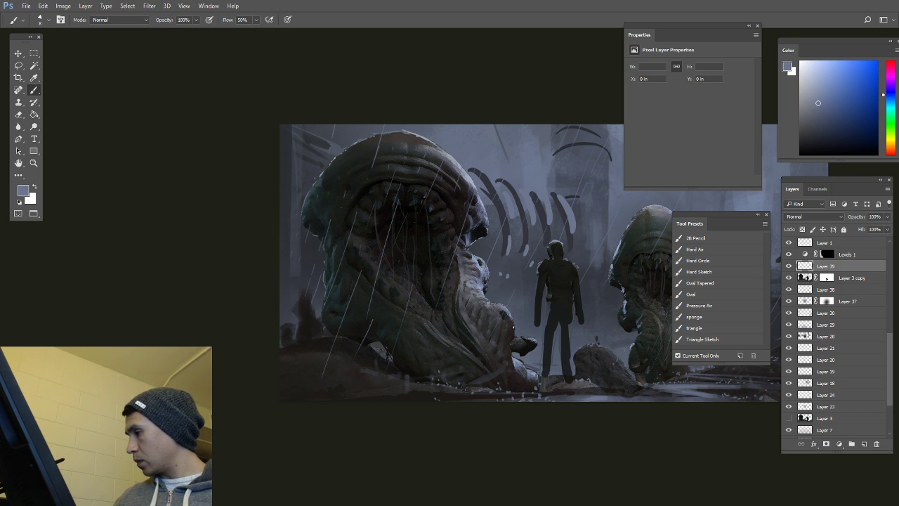
pyautogui.moveTo(511, 346); pyautogui.dragTo(511, 360)
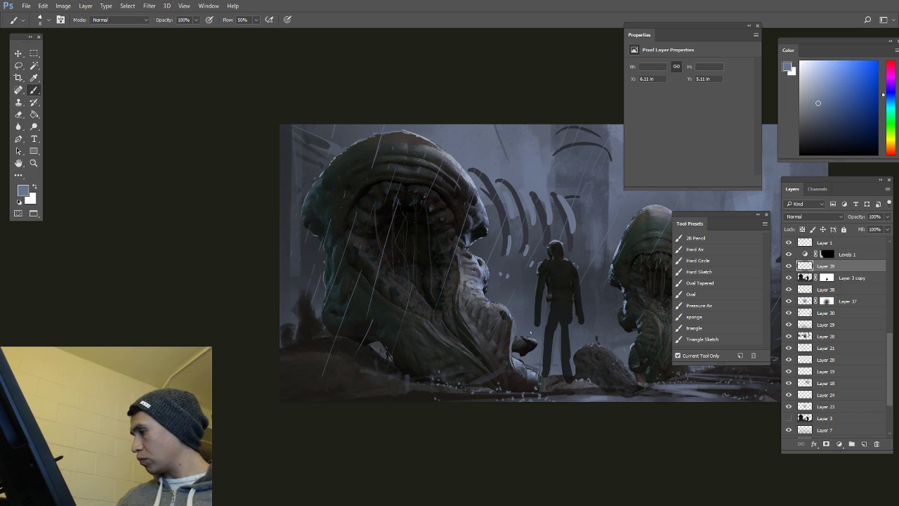
# Step: Paint soft dark blue-gray haze over and around the smaller creature on a new layer above Layer 39, using the Pressure Air preset
pyautogui.keyDown('ctrl'); pyautogui.keyDown('alt'); pyautogui.click(583, 336); pyautogui.keyUp('alt'); pyautogui.keyUp('ctrl')
pyautogui.keyDown('ctrl'); pyautogui.keyDown('alt'); pyautogui.click(583, 336); pyautogui.keyUp('alt'); pyautogui.keyUp('ctrl')
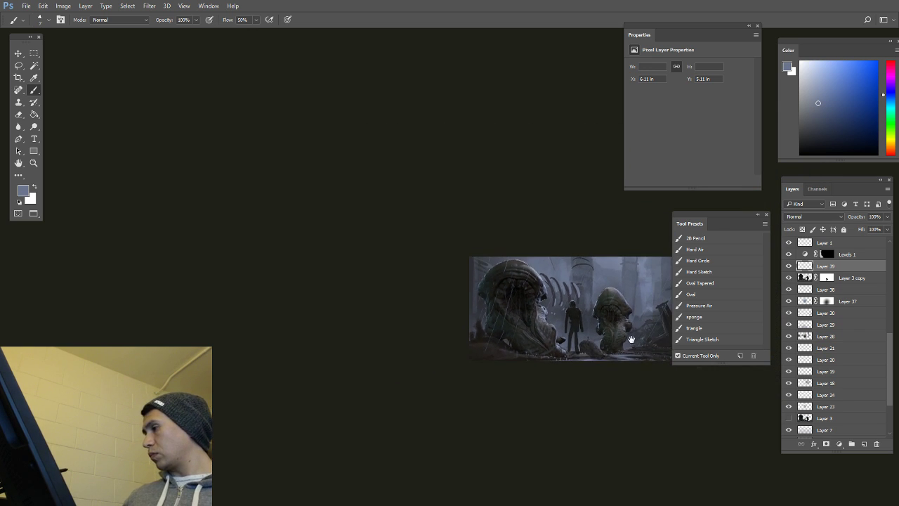
pyautogui.moveTo(629, 339)
pyautogui.mouseDown()
pyautogui.moveTo(476, 313)
pyautogui.moveTo(482, 333)
pyautogui.mouseUp()
pyautogui.keyDown('alt'); pyautogui.click(480, 321); pyautogui.keyUp('alt')
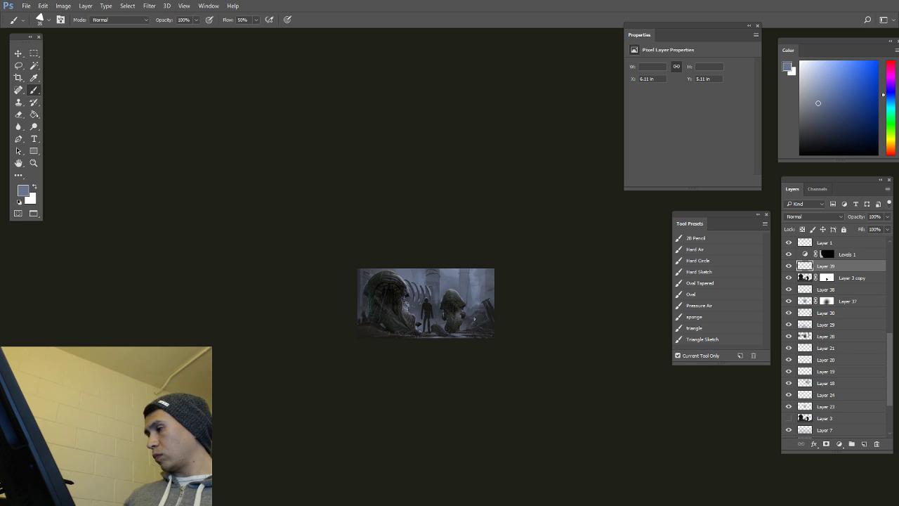
pyautogui.click(864, 443)
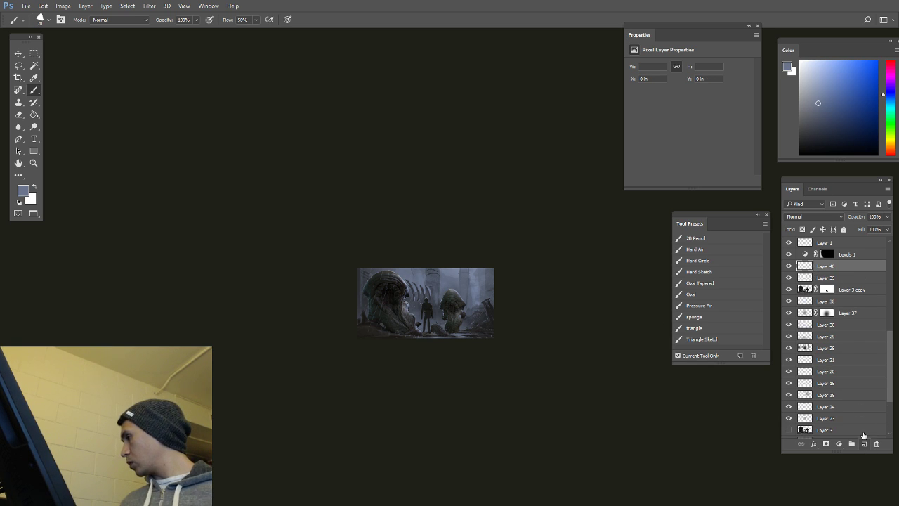
pyautogui.click(703, 307)
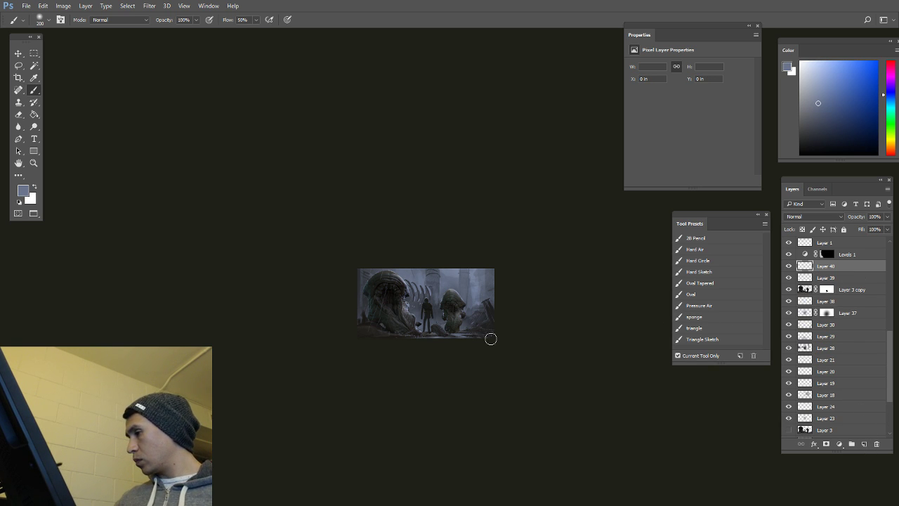
pyautogui.click(453, 323)
pyautogui.press('e')
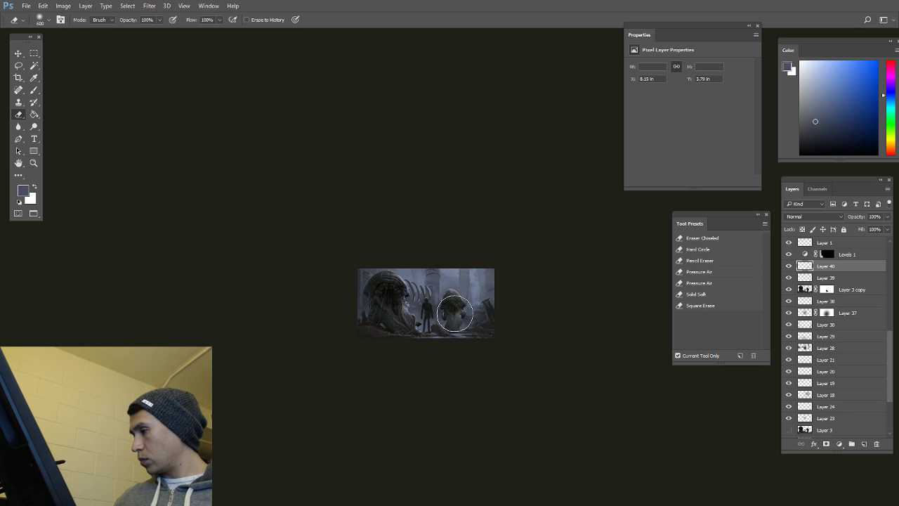
pyautogui.press('b')
pyautogui.click(457, 328)
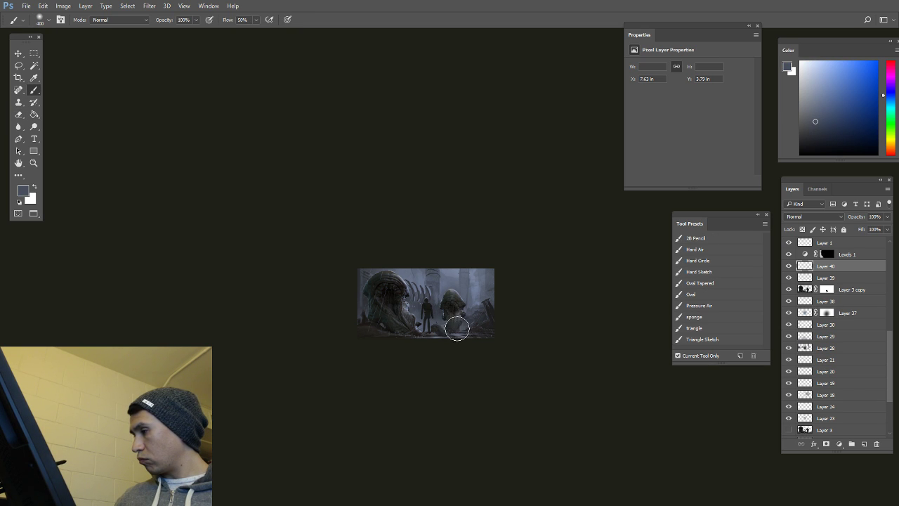
pyautogui.moveTo(479, 321); pyautogui.dragTo(469, 304)
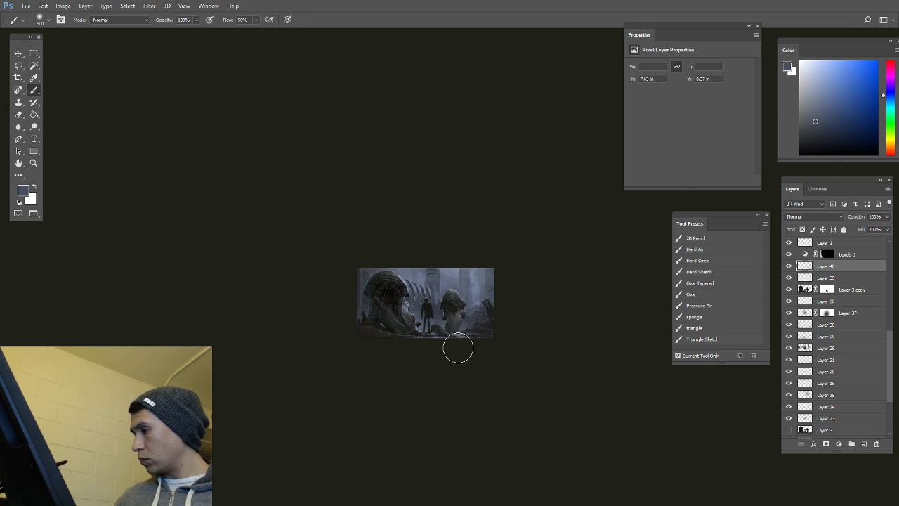
pyautogui.press(']')
pyautogui.press(']')
pyautogui.press('[')
pyautogui.press('[')
pyautogui.press('[')
pyautogui.press('[')
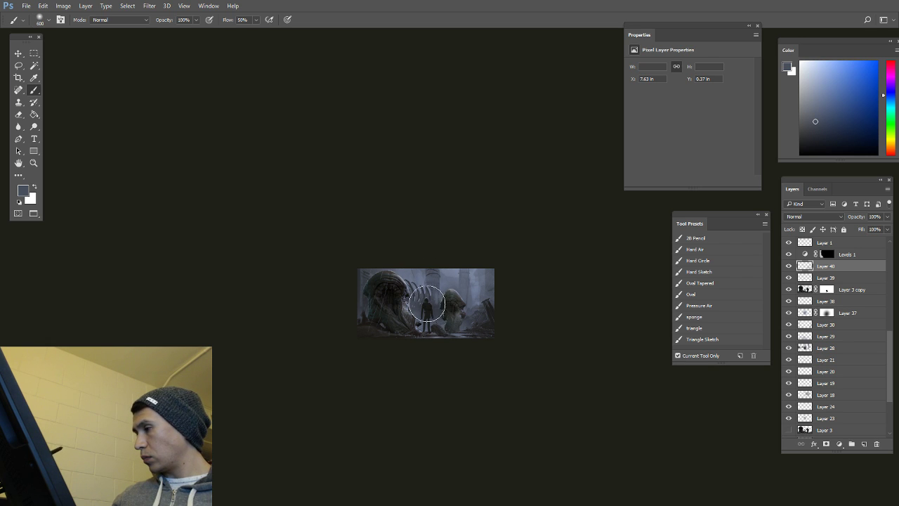
pyautogui.press('[')
pyautogui.keyDown('ctrl'); pyautogui.click(449, 293); pyautogui.keyUp('ctrl')
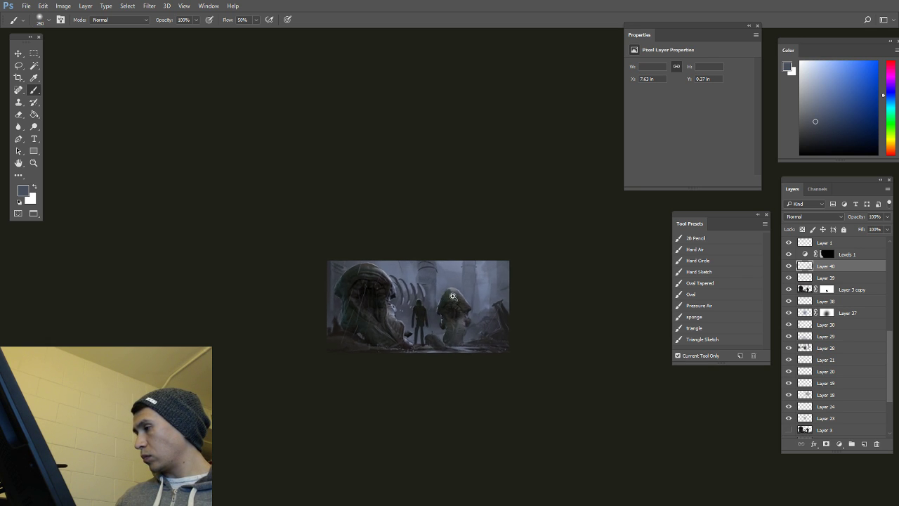
pyautogui.keyDown('ctrl'); pyautogui.keyDown('alt'); pyautogui.click(469, 300); pyautogui.keyUp('alt'); pyautogui.keyUp('ctrl')
pyautogui.keyDown('ctrl'); pyautogui.keyDown('alt'); pyautogui.click(469, 300); pyautogui.keyUp('alt'); pyautogui.keyUp('ctrl')
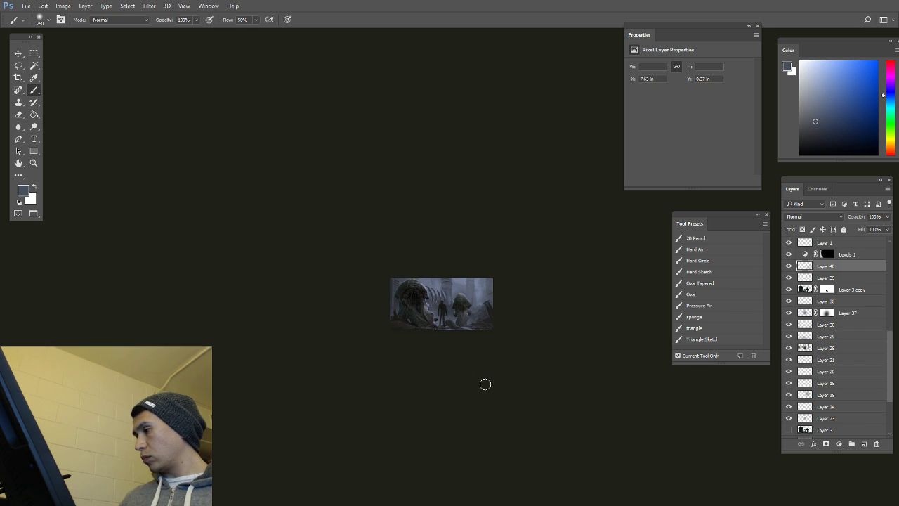
pyautogui.hotkey('ctrl', 'v')
pyautogui.hotkey('ctrl', 'v')
pyautogui.hotkey('ctrl', 'alt', 'z')
pyautogui.hotkey('ctrl', 'alt', 'z')
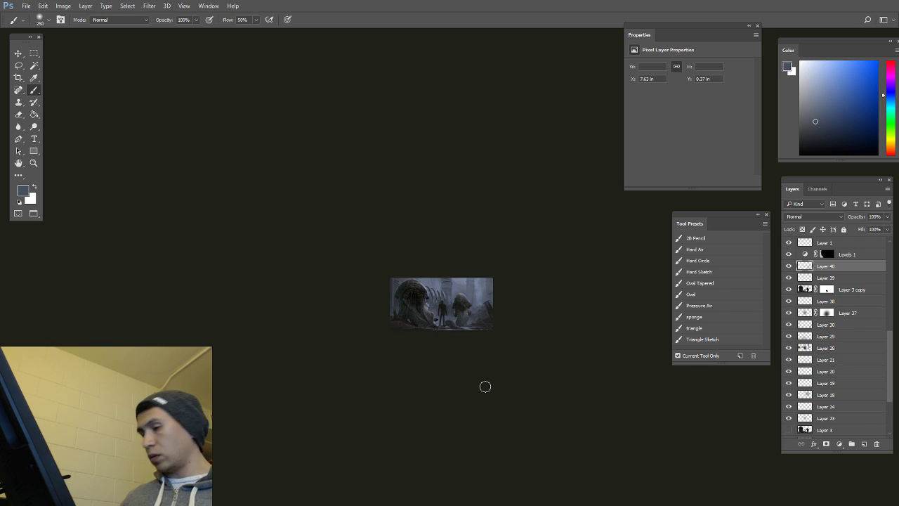
# Step: Hide the Color panel and flip the whole image horizontally
pyautogui.press('F6')
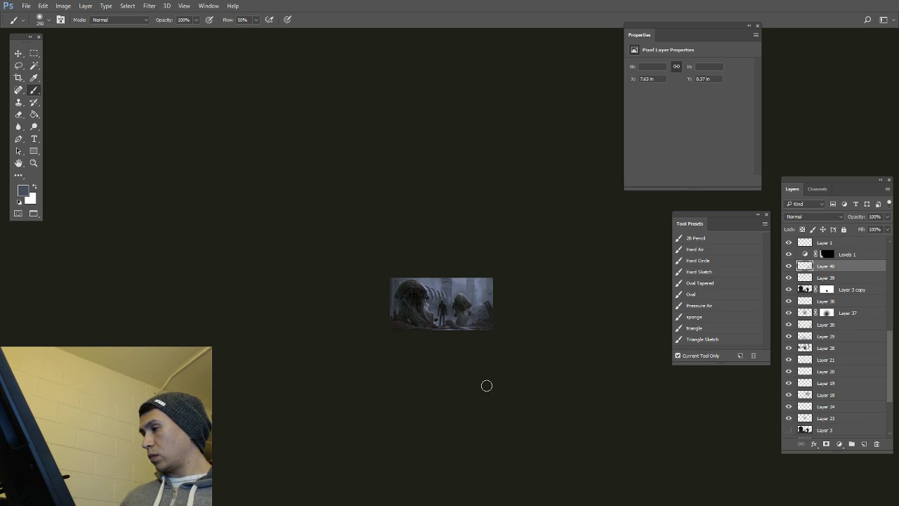
pyautogui.press('F5')
pyautogui.keyDown('ctrl'); pyautogui.moveTo(451, 298); pyautogui.dragTo(468, 329); pyautogui.keyUp('ctrl')
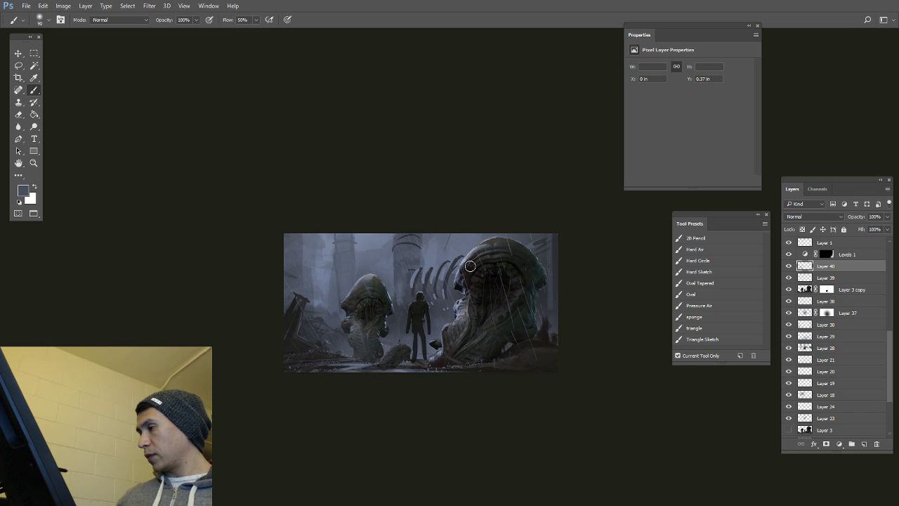
pyautogui.press('d')
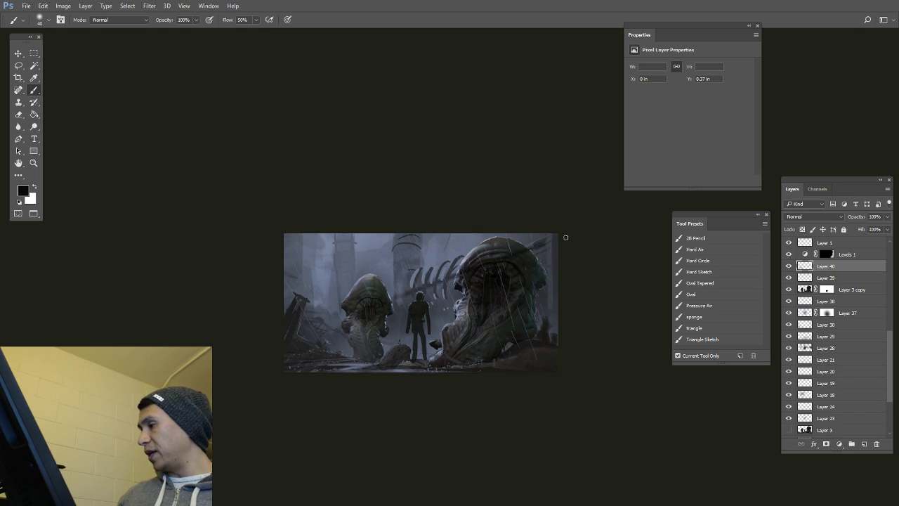
pyautogui.moveTo(428, 270)
pyautogui.mouseDown()
pyautogui.moveTo(393, 309)
pyautogui.moveTo(431, 294)
pyautogui.mouseUp()
pyautogui.hotkey('ctrl', 'z')
pyautogui.hotkey('ctrl', 'z')
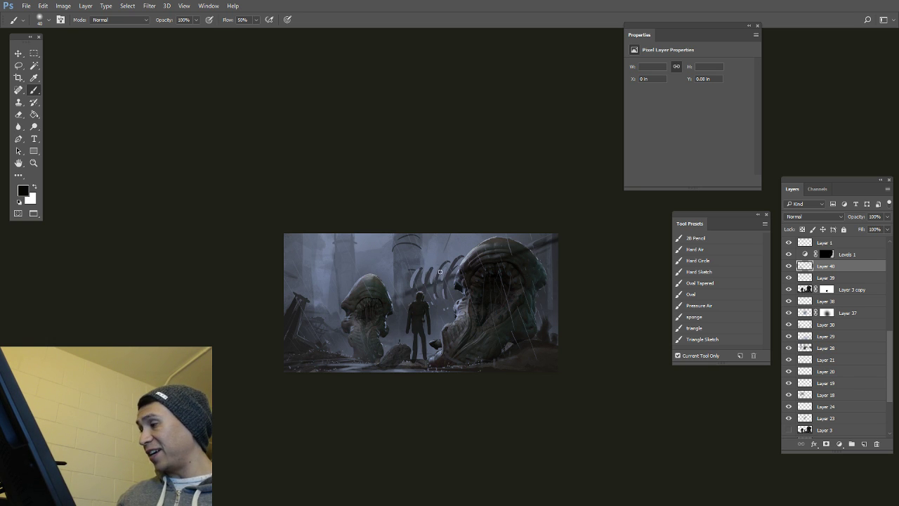
pyautogui.moveTo(448, 253)
pyautogui.mouseDown()
pyautogui.moveTo(432, 309)
pyautogui.moveTo(386, 306)
pyautogui.mouseUp()
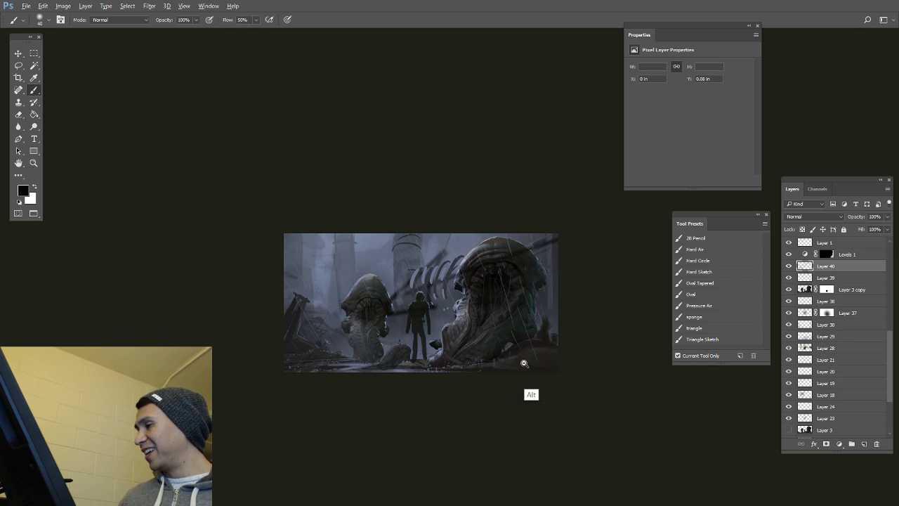
pyautogui.keyDown('alt'); pyautogui.scroll(-1, 520, 366); pyautogui.keyUp('alt')
pyautogui.keyDown('alt'); pyautogui.scroll(1, 471, 335); pyautogui.keyUp('alt')
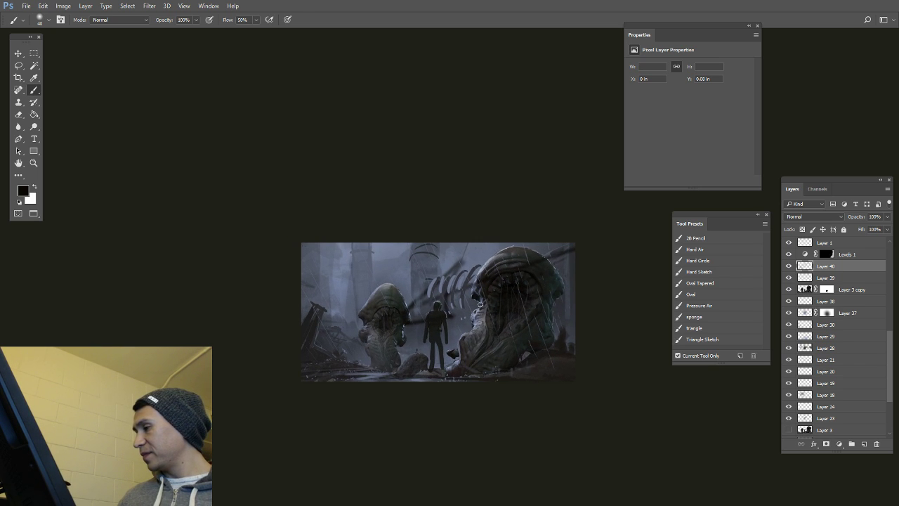
# Step: Paint soft dark strokes over the wreckage at the image's left edge on Layer 40, using dark tones sampled from the nearby debris
pyautogui.press('[')
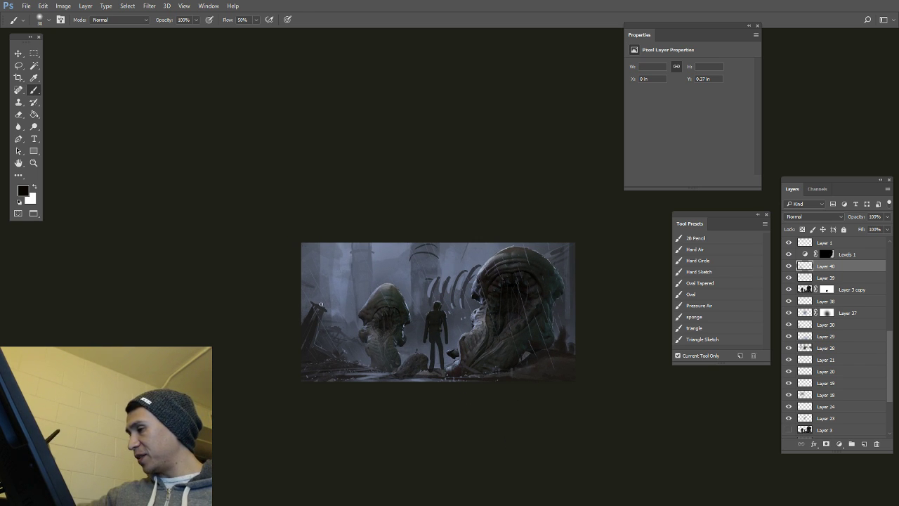
pyautogui.keyDown('alt'); pyautogui.click(314, 323); pyautogui.keyUp('alt')
pyautogui.moveTo(304, 298)
pyautogui.mouseDown()
pyautogui.moveTo(332, 317)
pyautogui.moveTo(317, 300)
pyautogui.moveTo(334, 309)
pyautogui.mouseUp()
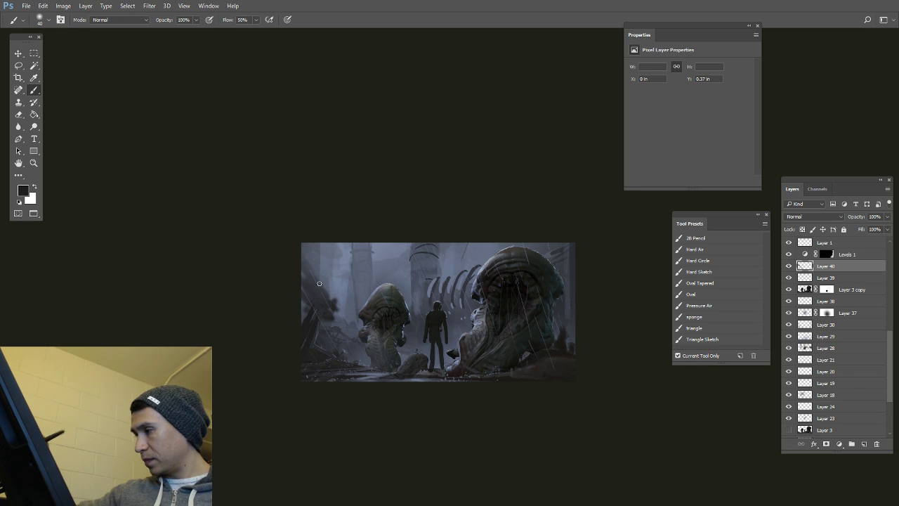
pyautogui.keyDown('alt'); pyautogui.click(313, 342); pyautogui.keyUp('alt')
pyautogui.moveTo(319, 314); pyautogui.dragTo(301, 289)
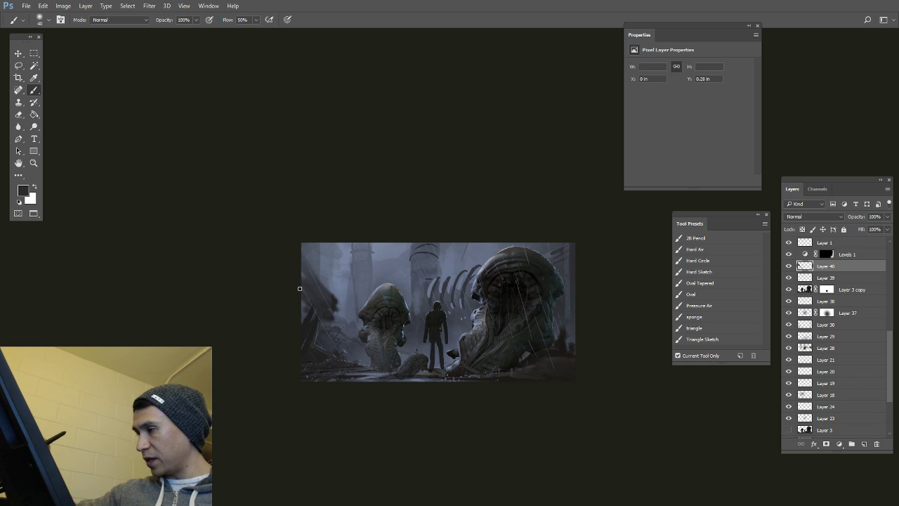
# Step: Add a new layer directly above Layer 36
pyautogui.scroll(5, 887, 351)
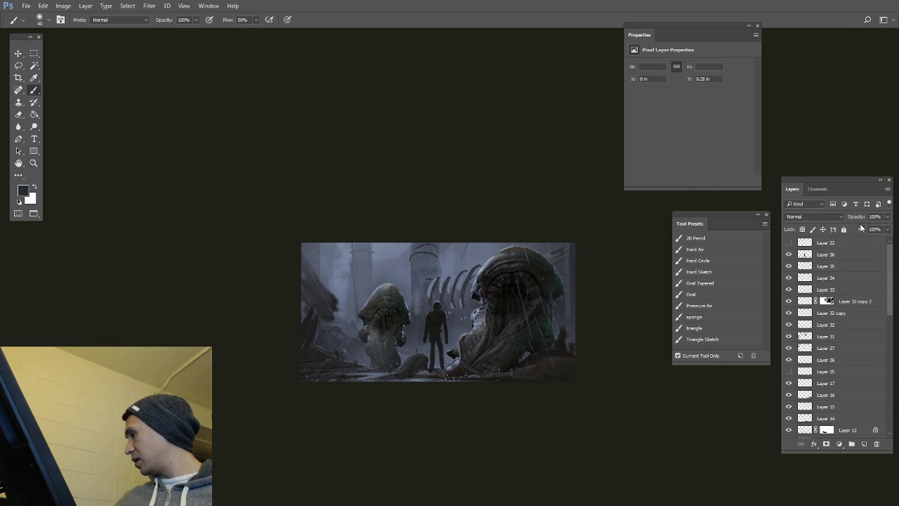
pyautogui.moveTo(884, 319); pyautogui.dragTo(883, 263)
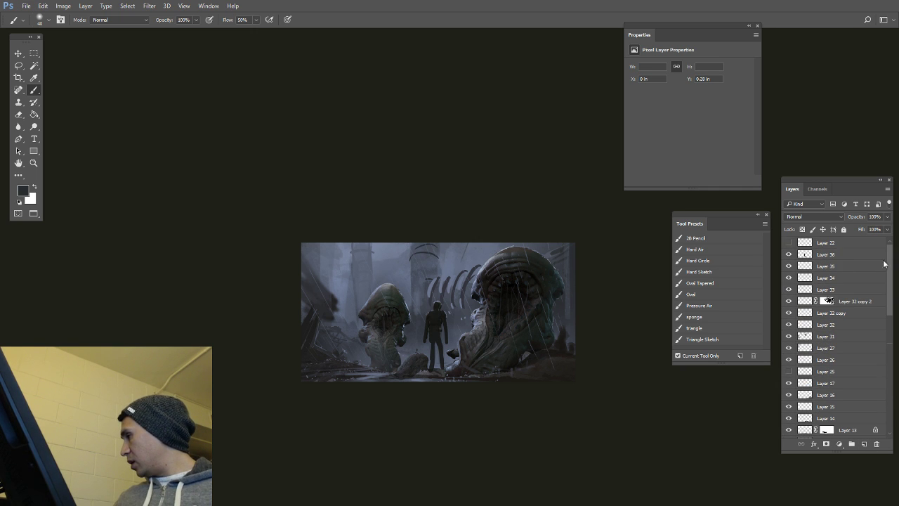
pyautogui.click(833, 258)
pyautogui.click(864, 444)
# Step: Paint dark, hard-edged strokes on the left-edge wreckage with the triangle preset at size 70 or smaller, using a color sampled from the debris
pyautogui.click(703, 329)
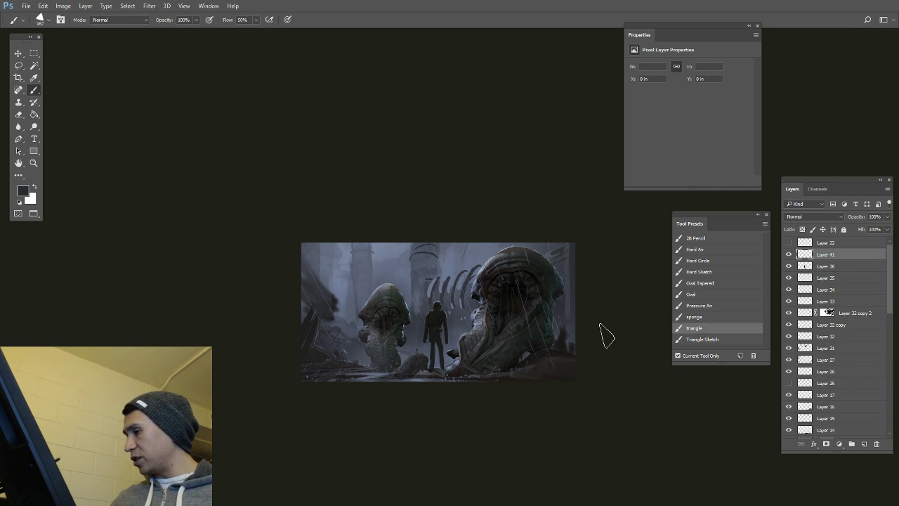
pyautogui.press('[')
pyautogui.press('[')
pyautogui.press('[')
pyautogui.press('[')
pyautogui.press('[')
pyautogui.keyDown('alt'); pyautogui.click(312, 348); pyautogui.keyUp('alt')
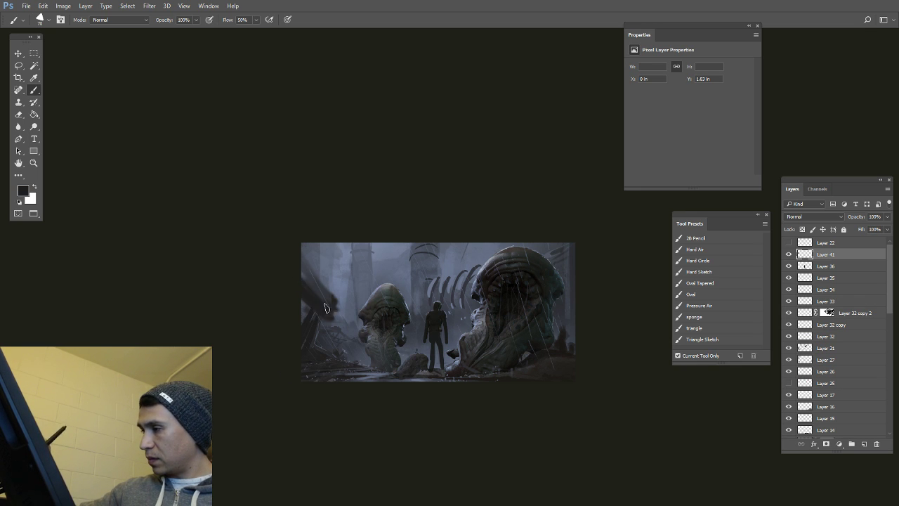
pyautogui.moveTo(297, 281)
pyautogui.mouseDown()
pyautogui.moveTo(312, 291)
pyautogui.moveTo(303, 311)
pyautogui.mouseUp()
pyautogui.press('[')
pyautogui.press('[')
pyautogui.press('[')
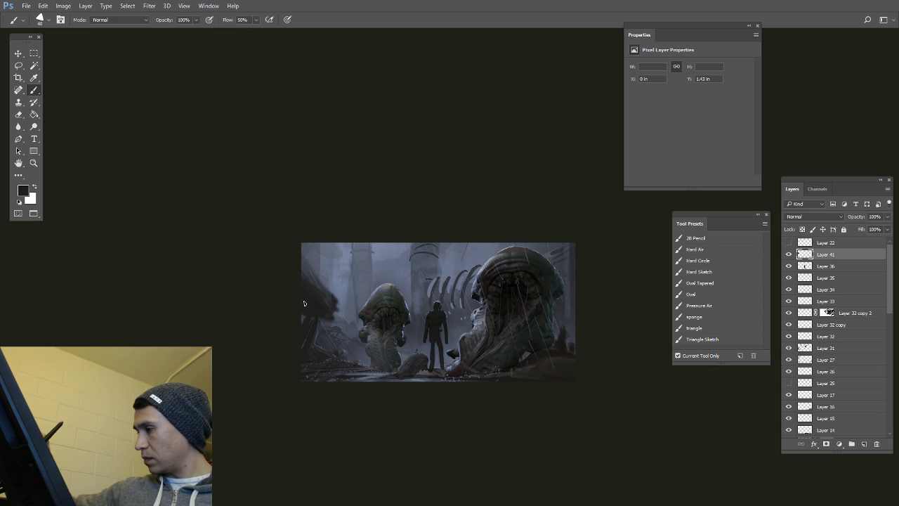
pyautogui.press('[')
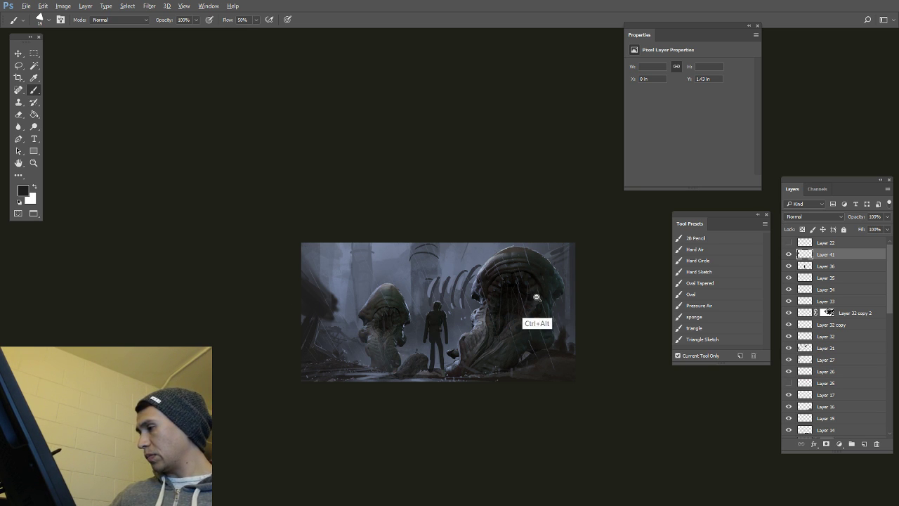
# Step: Examine the overall composition and value balance of the painting at thumbnail size
pyautogui.keyDown('alt'); pyautogui.scroll(-1, 536, 300); pyautogui.keyUp('alt')
pyautogui.keyDown('alt'); pyautogui.scroll(-2, 539, 315); pyautogui.keyUp('alt')
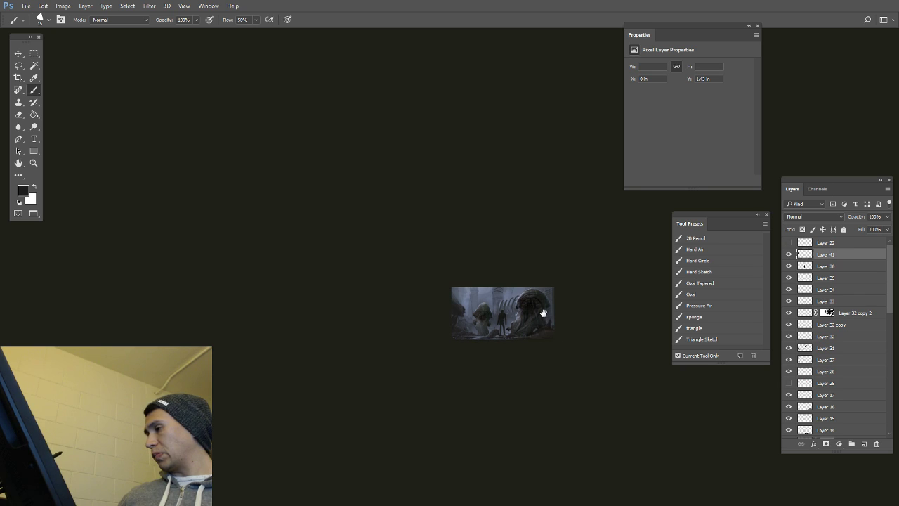
pyautogui.keyDown('alt'); pyautogui.click(462, 325); pyautogui.keyUp('alt')
pyautogui.press(']')
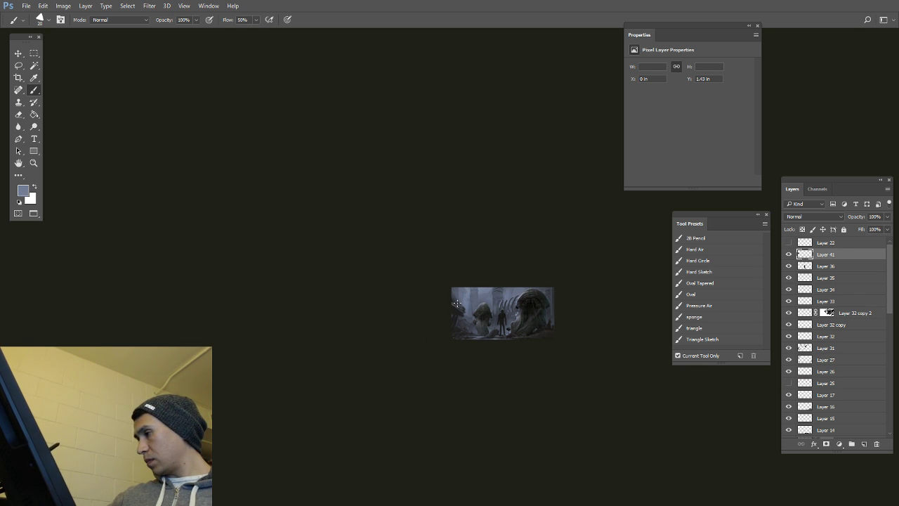
pyautogui.keyDown('alt'); pyautogui.scroll(-1, 548, 287); pyautogui.keyUp('alt')
pyautogui.keyDown('alt'); pyautogui.scroll(-1, 548, 288); pyautogui.keyUp('alt')
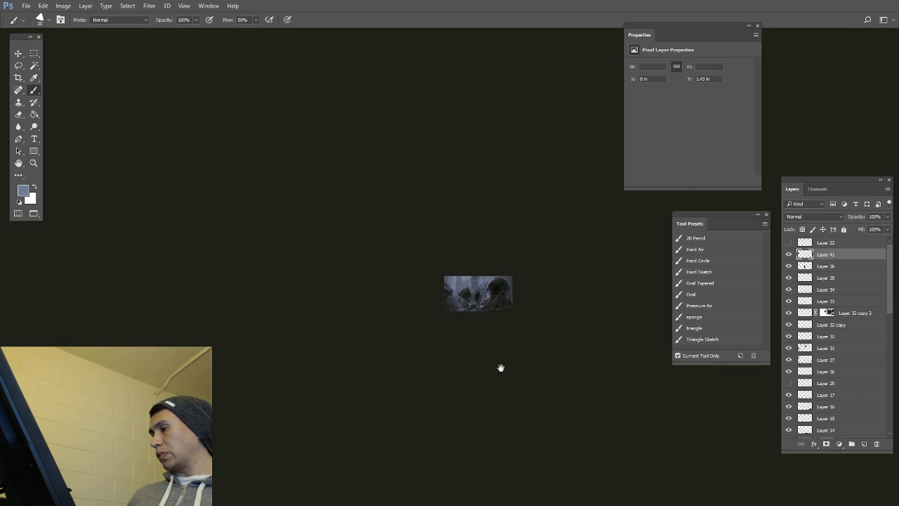
pyautogui.keyDown('alt'); pyautogui.scroll(1, 499, 375); pyautogui.keyUp('alt')
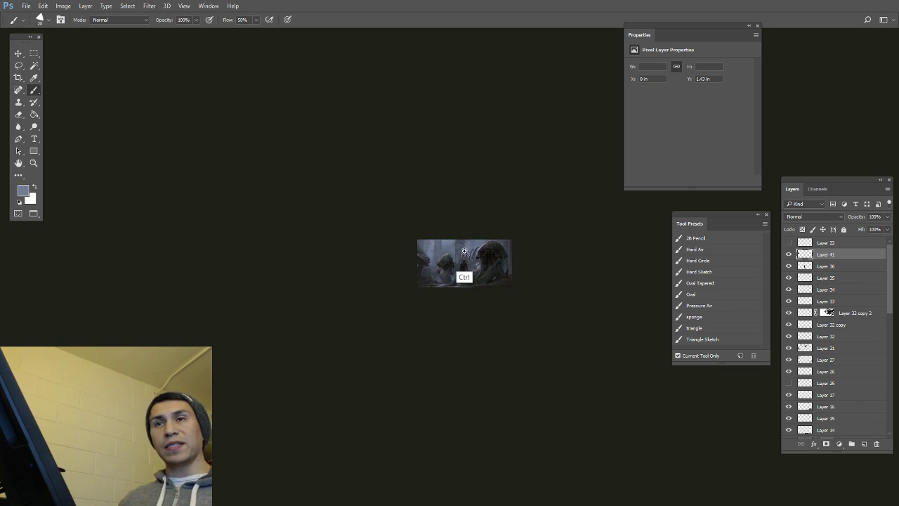
pyautogui.keyDown('alt'); pyautogui.scroll(2, 464, 277); pyautogui.keyUp('alt')
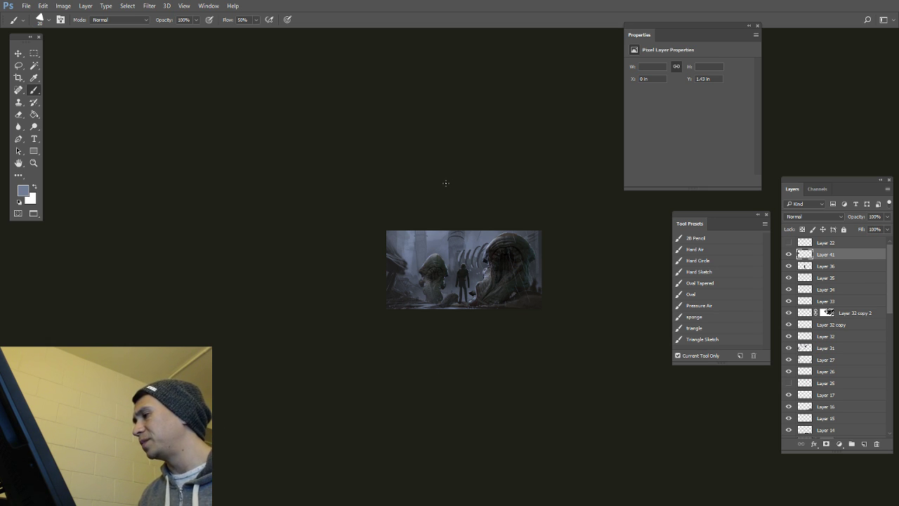
# Step: Show the Color panel and add a new layer above the hidden Layer 22
pyautogui.click(825, 243)
pyautogui.press('F6')
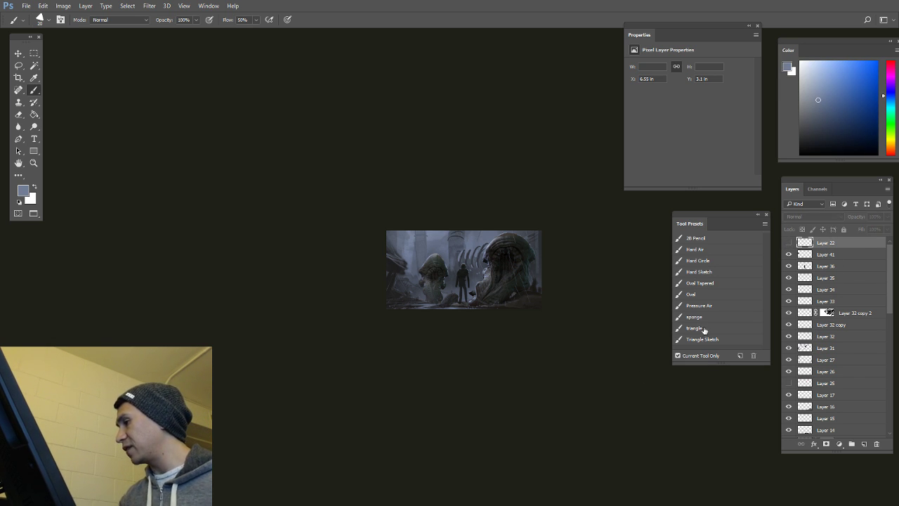
pyautogui.moveTo(503, 281); pyautogui.dragTo(479, 260)
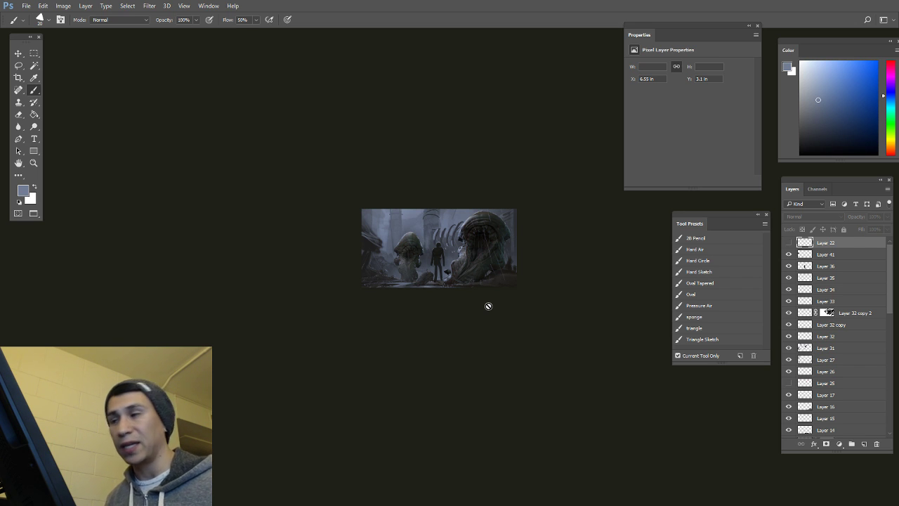
pyautogui.click(864, 444)
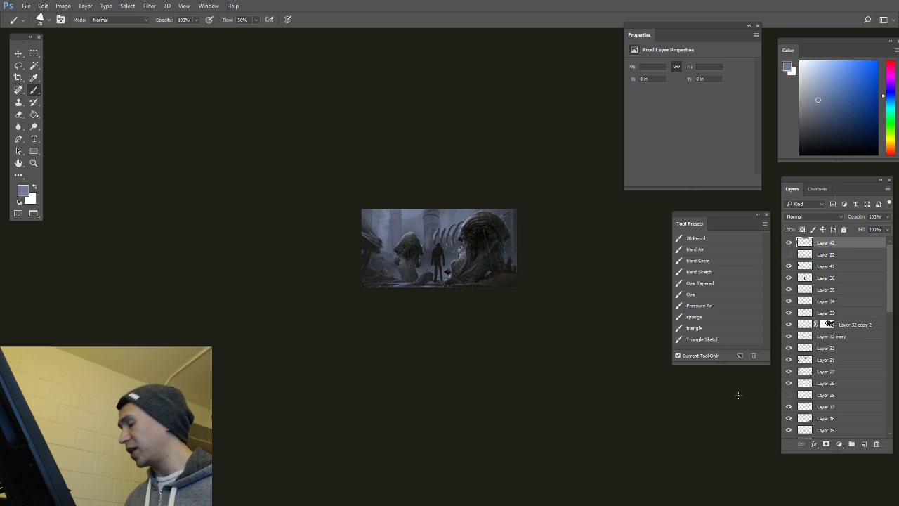
# Step: Paint blue-gray haze across the foreground ground with the sponge preset at about size 500, using a color sampled from the misty background
pyautogui.click(694, 316)
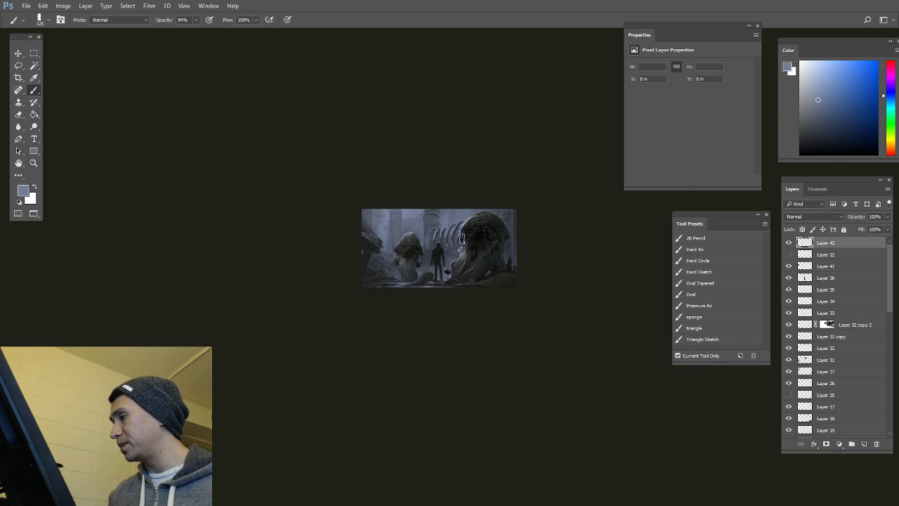
pyautogui.keyDown('alt'); pyautogui.click(451, 224); pyautogui.keyUp('alt')
pyautogui.press(']')
pyautogui.press(']')
pyautogui.press(']')
pyautogui.press(']')
pyautogui.press(']')
pyautogui.press(']')
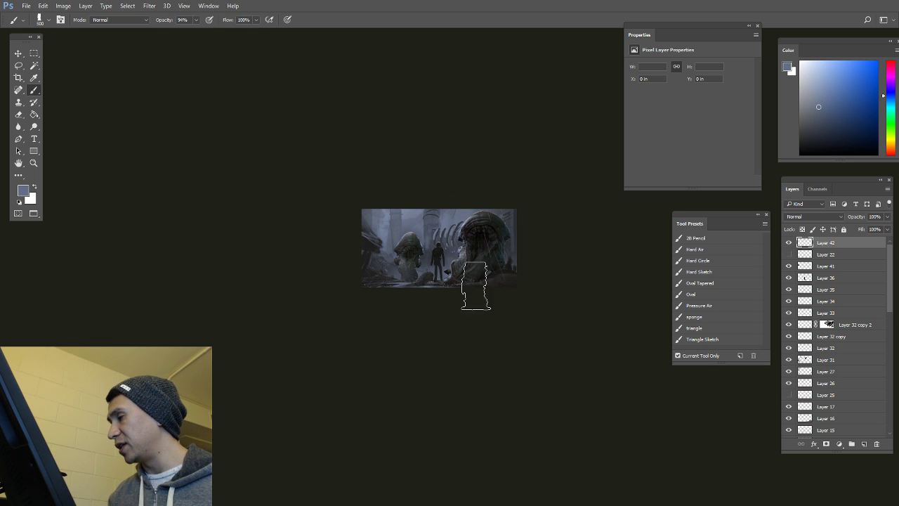
pyautogui.moveTo(509, 282)
pyautogui.mouseDown()
pyautogui.moveTo(459, 305)
pyautogui.moveTo(420, 306)
pyautogui.moveTo(481, 293)
pyautogui.moveTo(351, 288)
pyautogui.mouseUp()
pyautogui.press('[')
pyautogui.press('[')
pyautogui.press('[')
pyautogui.press(']')
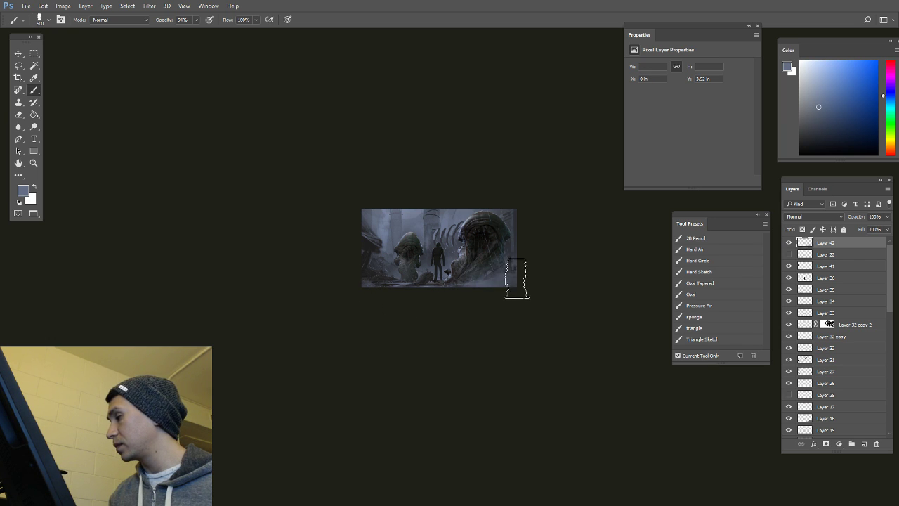
# Step: Build up the sponge-textured haze along the ground beneath the large creature and toward the image's lower right corner
pyautogui.press('e')
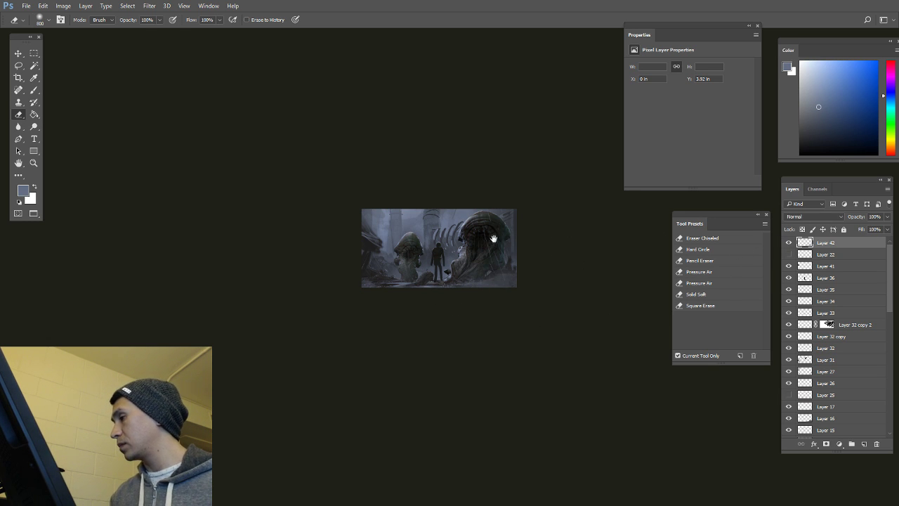
pyautogui.keyDown('alt'); pyautogui.scroll(1, 470, 295); pyautogui.keyUp('alt')
pyautogui.press('b')
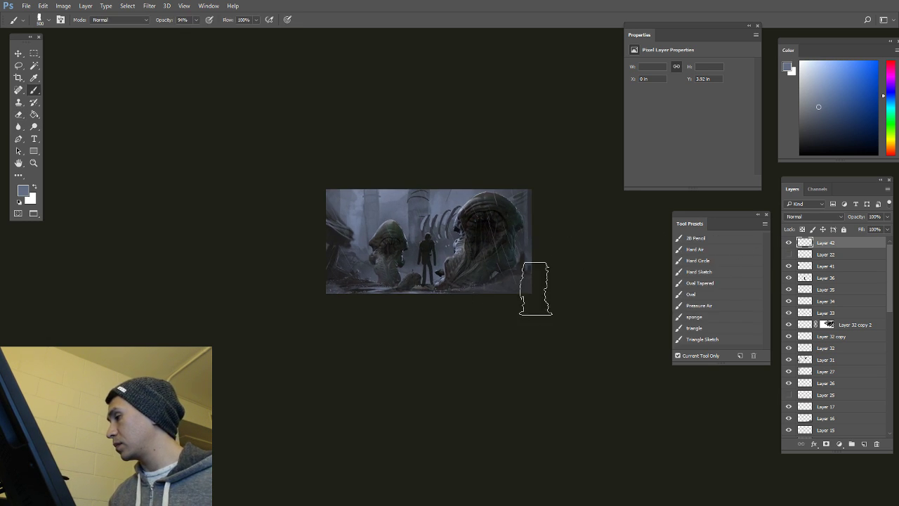
pyautogui.moveTo(534, 297)
pyautogui.mouseDown()
pyautogui.moveTo(507, 311)
pyautogui.moveTo(442, 316)
pyautogui.mouseUp()
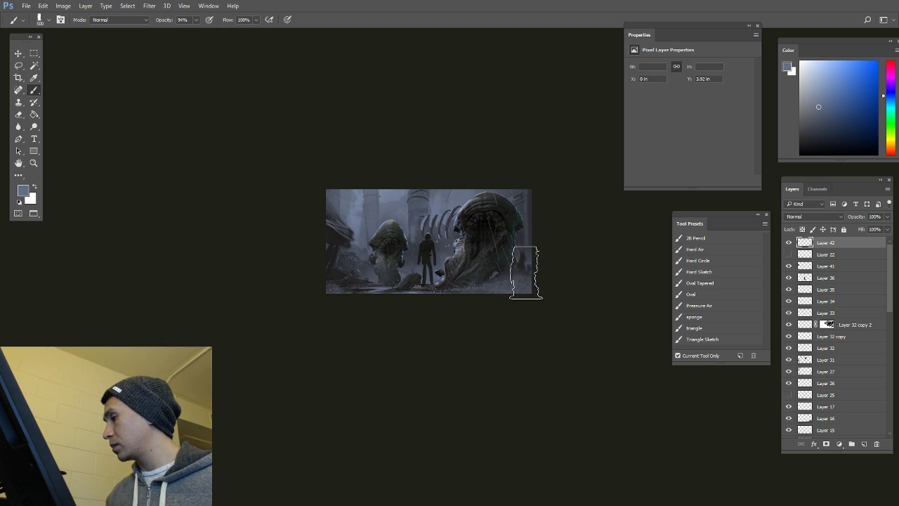
pyautogui.moveTo(526, 272)
pyautogui.mouseDown()
pyautogui.moveTo(485, 292)
pyautogui.moveTo(459, 289)
pyautogui.moveTo(479, 269)
pyautogui.moveTo(403, 291)
pyautogui.mouseUp()
# Step: Erase excess haze from the large creature's lower body
pyautogui.press('e')
pyautogui.press('b')
pyautogui.press('e')
pyautogui.moveTo(490, 257); pyautogui.dragTo(482, 245)
pyautogui.keyDown('ctrl'); pyautogui.click(511, 250); pyautogui.keyUp('ctrl')
pyautogui.press('b')
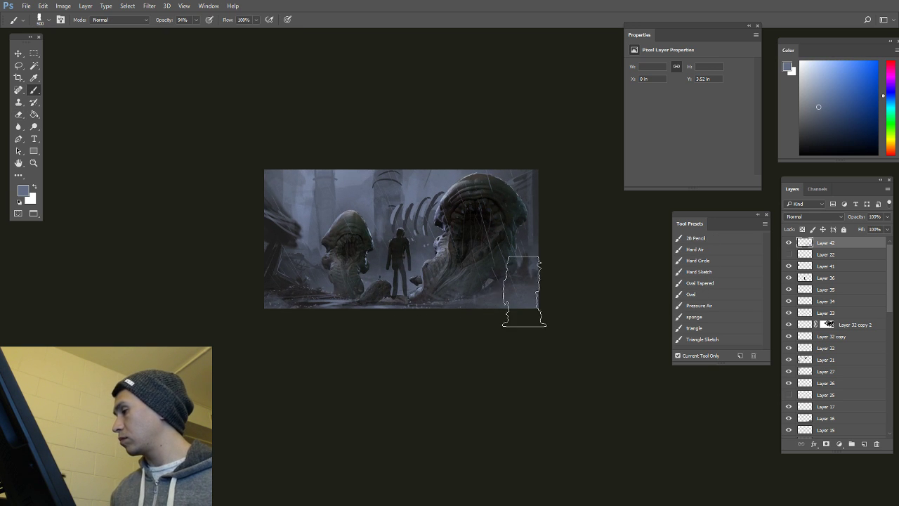
# Step: Paint soft blue-gray mist over the smaller and large creatures on Layer 42 with the Pressure Air preset, enlarging the brush up to 900
pyautogui.click(716, 306)
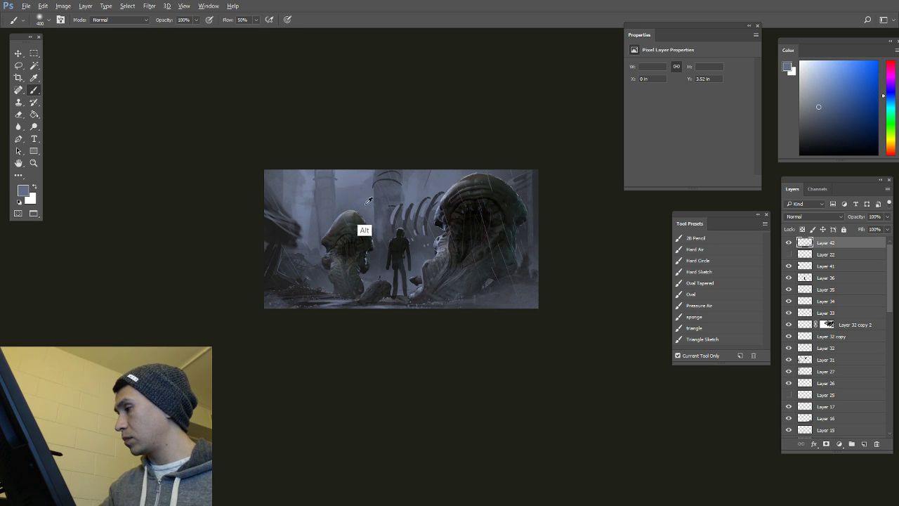
pyautogui.moveTo(349, 243); pyautogui.dragTo(345, 231)
pyautogui.press(']')
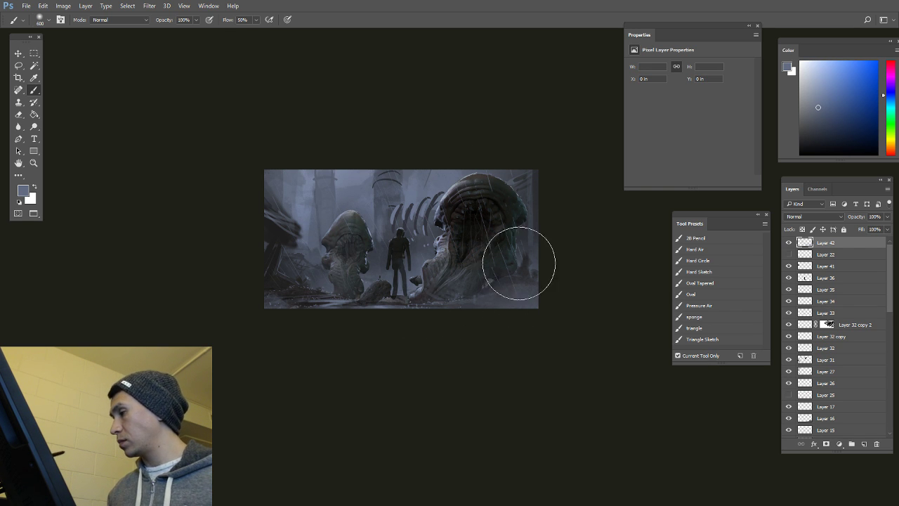
pyautogui.press('space')
pyautogui.press(']')
pyautogui.press(']')
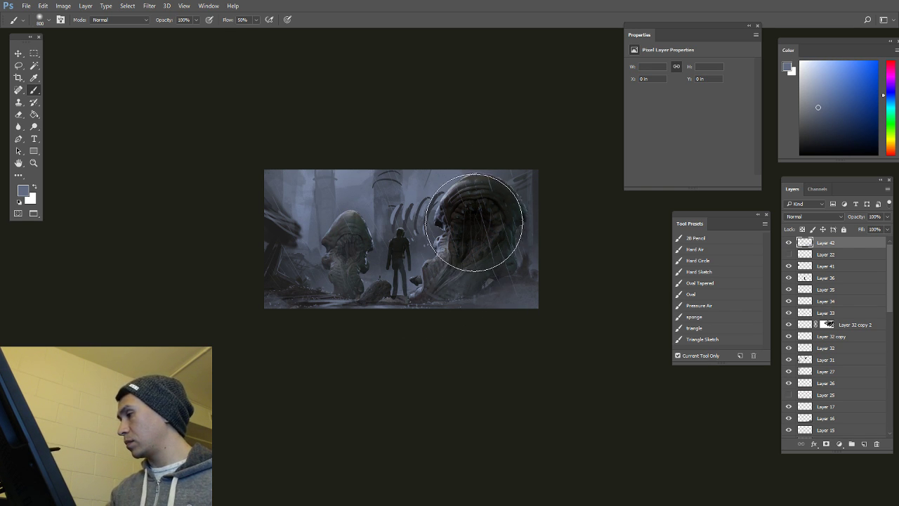
pyautogui.moveTo(478, 228); pyautogui.dragTo(477, 216)
pyautogui.keyDown('alt'); pyautogui.scroll(-1, 496, 316); pyautogui.keyUp('alt')
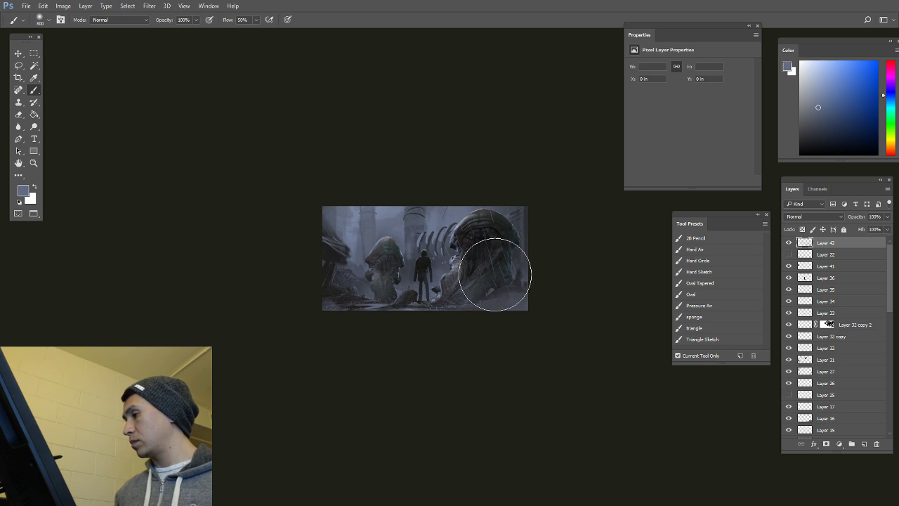
pyautogui.press(']')
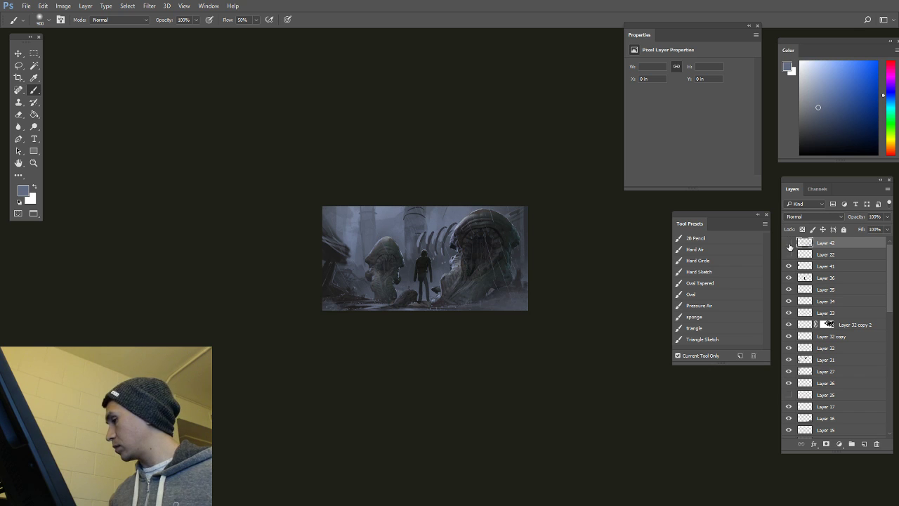
# Step: Compare the painting with and without Layer 42, add a layer mask, and fade its mist around the large creature's base with Pressure Air
pyautogui.click(788, 243)
pyautogui.click(789, 243)
pyautogui.click(826, 444)
pyautogui.click(712, 306)
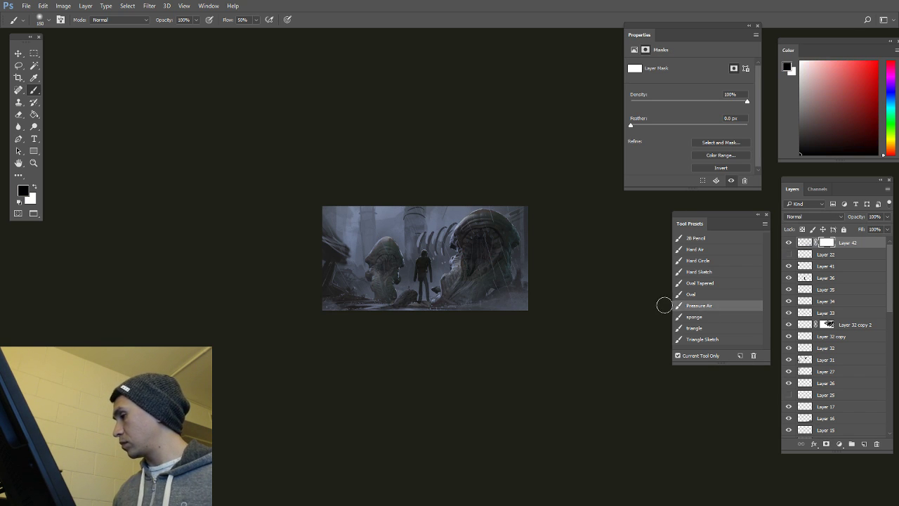
pyautogui.press(']')
pyautogui.press(']')
pyautogui.press(']')
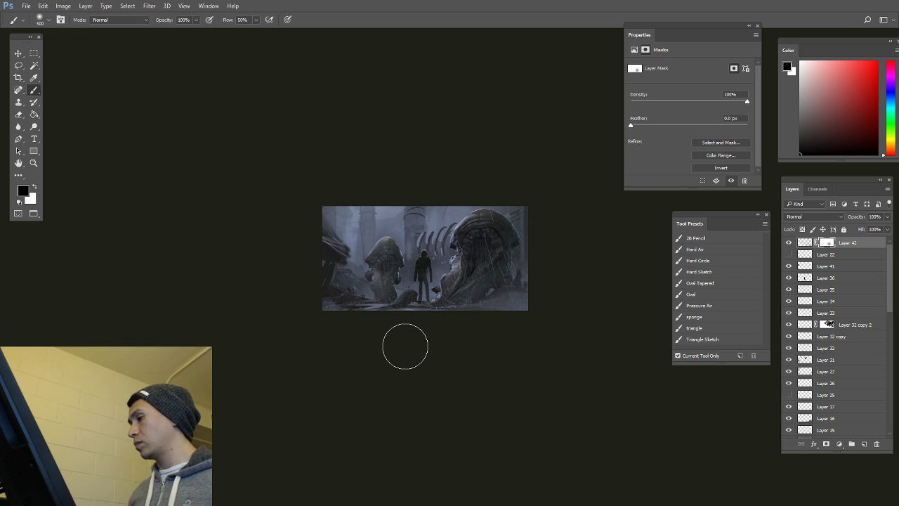
# Step: Save the layered painting to the Desktop as wormy_rough in Photoshop format
pyautogui.click(788, 255)
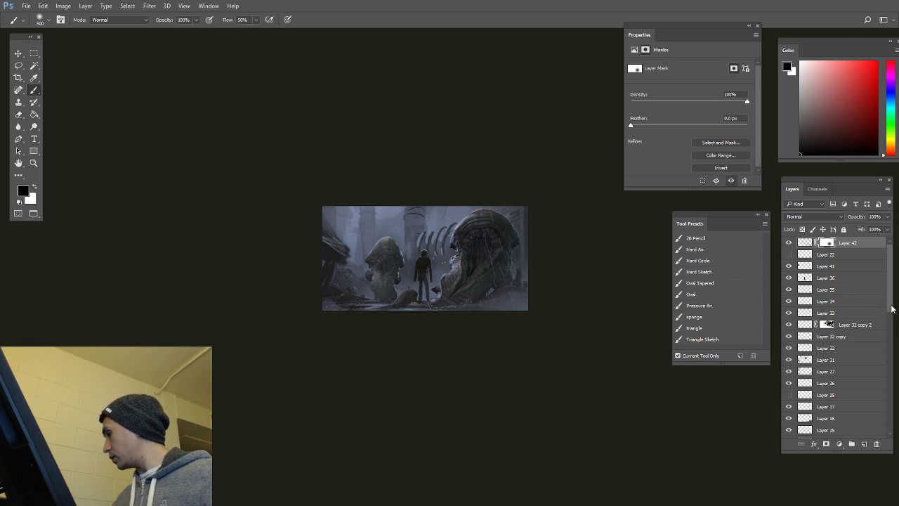
pyautogui.scroll(-10, 892, 309)
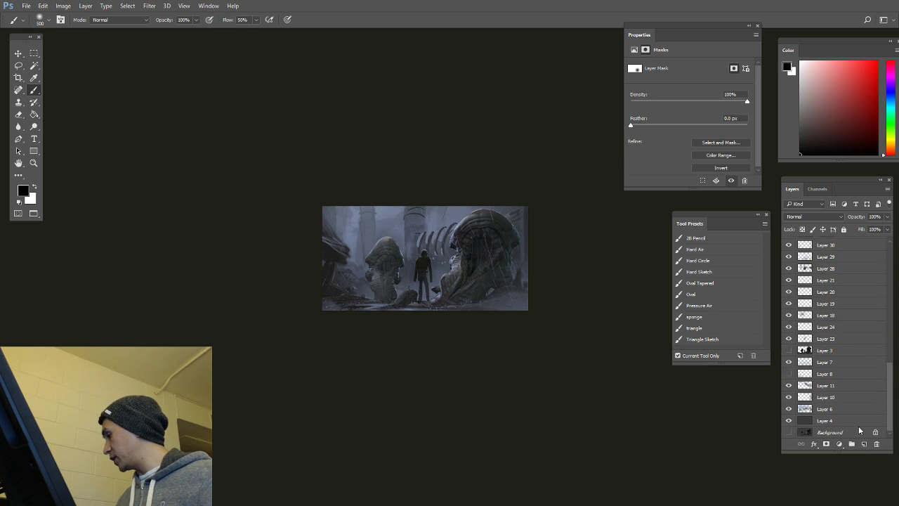
pyautogui.hotkey('ctrl', 'shift', 's')
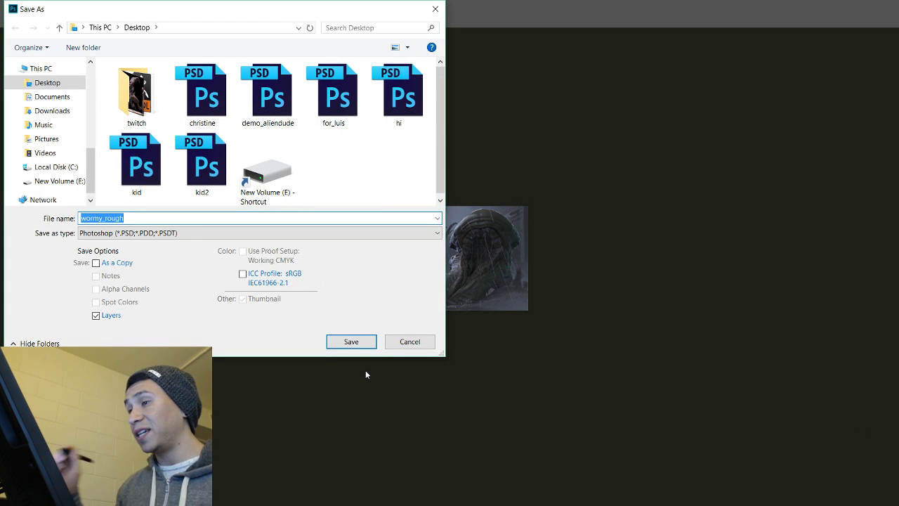
pyautogui.click(365, 342)
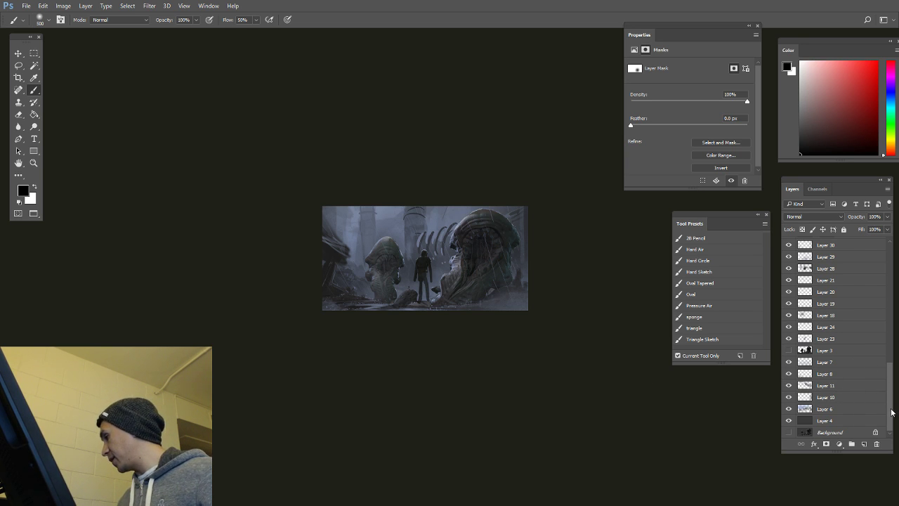
# Step: Show the reference image on Layer 5 and move that layer to the top of the layer stack
pyautogui.scroll(6, 877, 366)
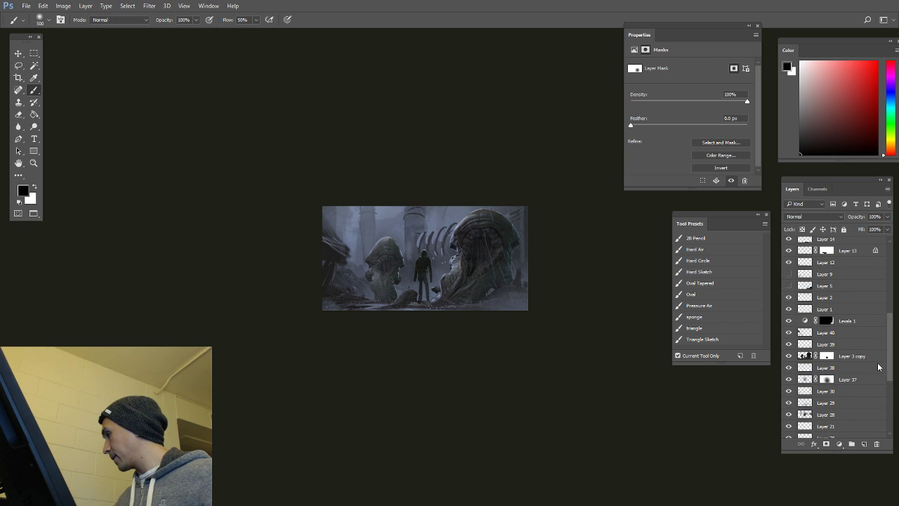
pyautogui.scroll(1, 877, 365)
pyautogui.click(788, 312)
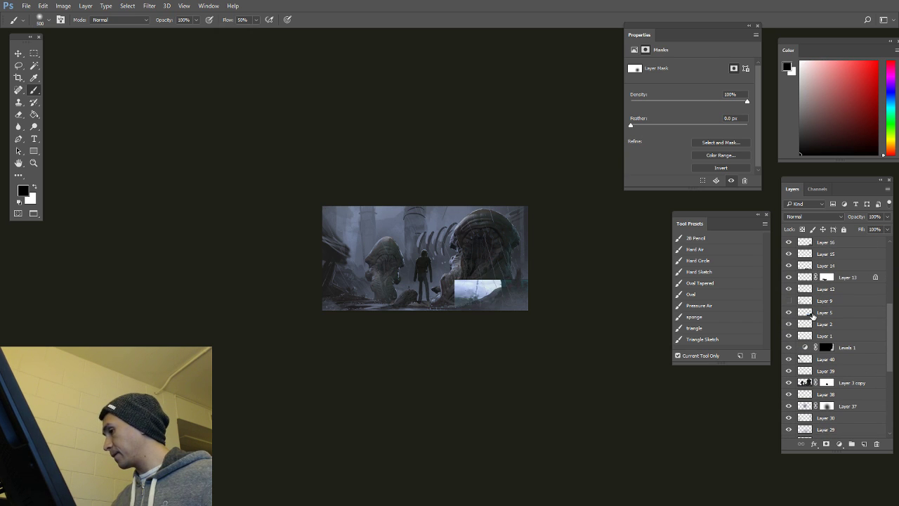
pyautogui.click(830, 313)
pyautogui.moveTo(830, 318)
pyautogui.mouseDown()
pyautogui.moveTo(828, 226)
pyautogui.moveTo(830, 240)
pyautogui.mouseUp()
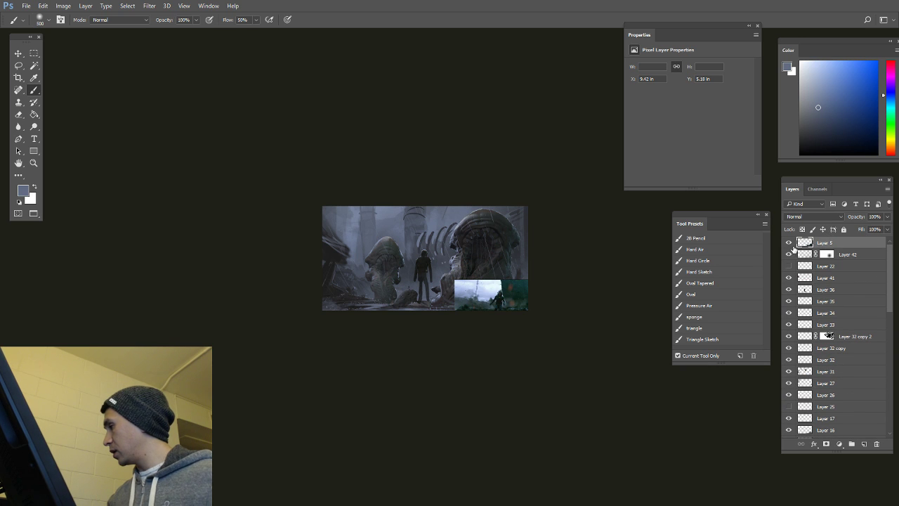
# Step: Move the Layer 5 reference image up over the large creature's base, compare the painting against it, and hide the layer
pyautogui.keyDown('alt'); pyautogui.scroll(1, 518, 318); pyautogui.keyUp('alt')
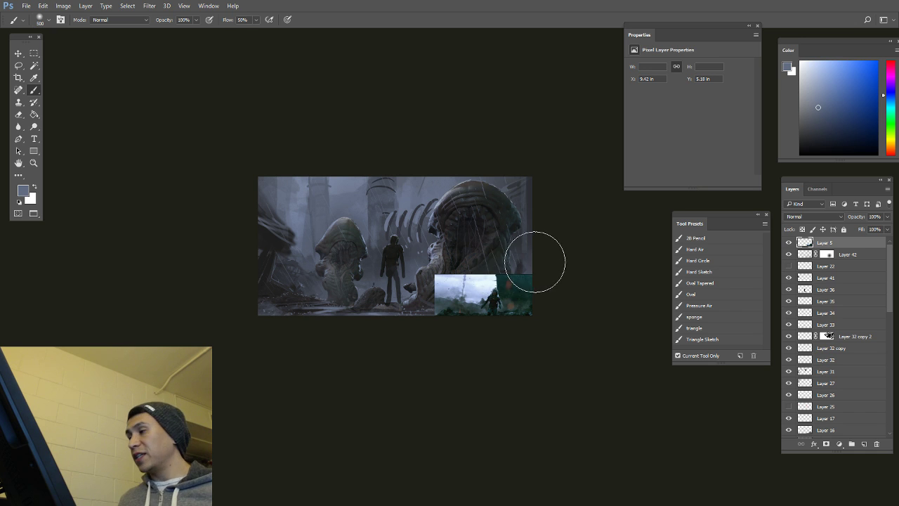
pyautogui.keyDown('alt'); pyautogui.scroll(2, 483, 281); pyautogui.keyUp('alt')
pyautogui.press('v')
pyautogui.moveTo(488, 305); pyautogui.dragTo(449, 270)
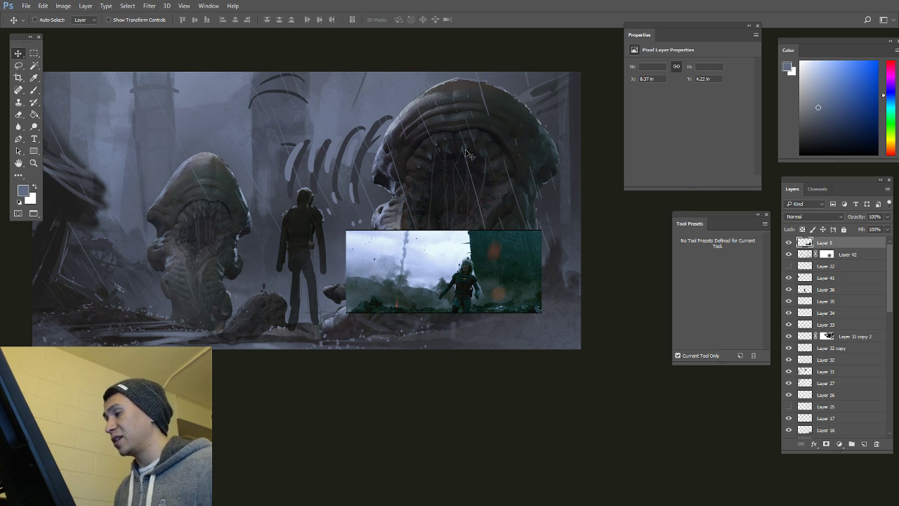
pyautogui.click(788, 242)
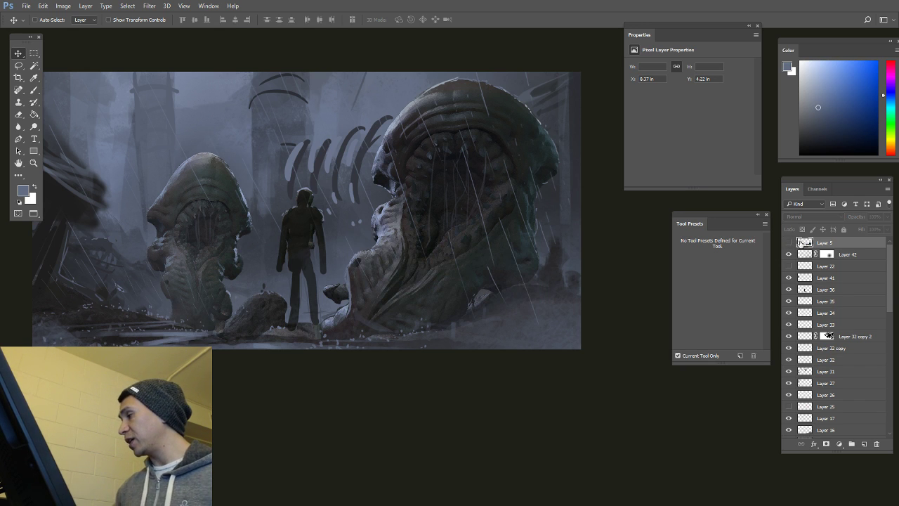
pyautogui.click(788, 242)
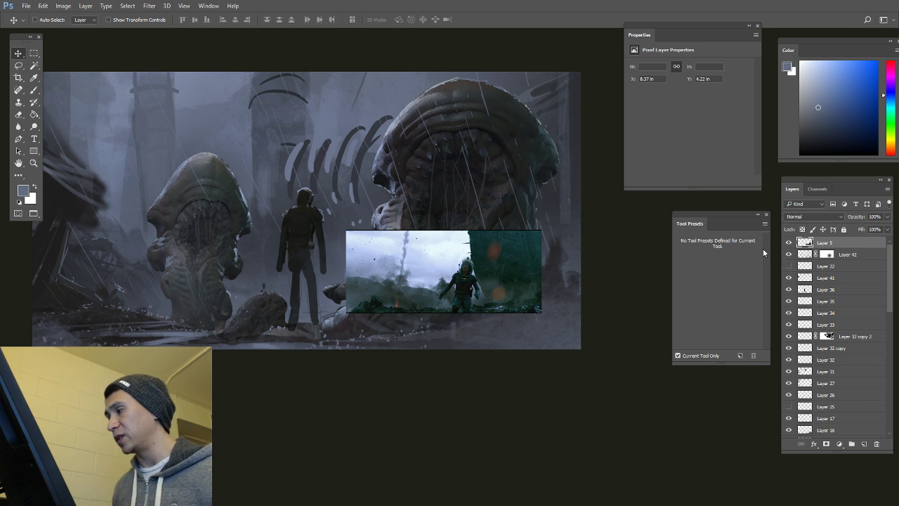
pyautogui.click(789, 243)
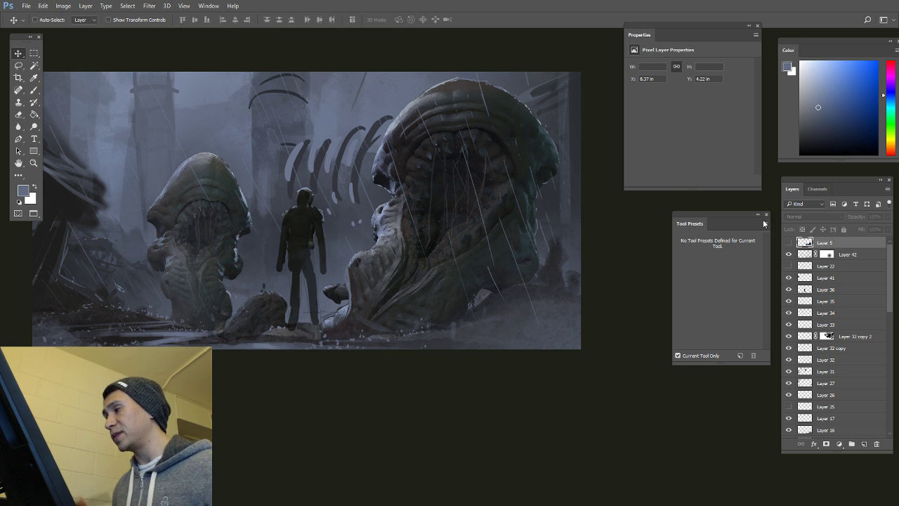
# Step: Add a Color Balance adjustment over the painting with midtones at Cyan-Red -31, Magenta-Green -3 and Yellow-Blue +3
pyautogui.keyDown('alt'); pyautogui.click(384, 299); pyautogui.keyUp('alt')
pyautogui.moveTo(377, 335); pyautogui.dragTo(395, 342)
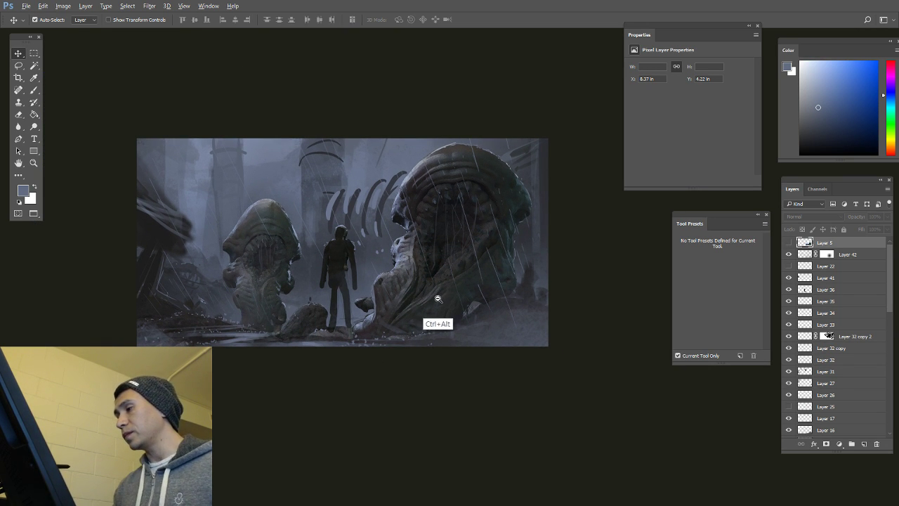
pyautogui.keyDown('alt'); pyautogui.scroll(-3, 439, 313); pyautogui.keyUp('alt')
pyautogui.moveTo(443, 321); pyautogui.dragTo(439, 257)
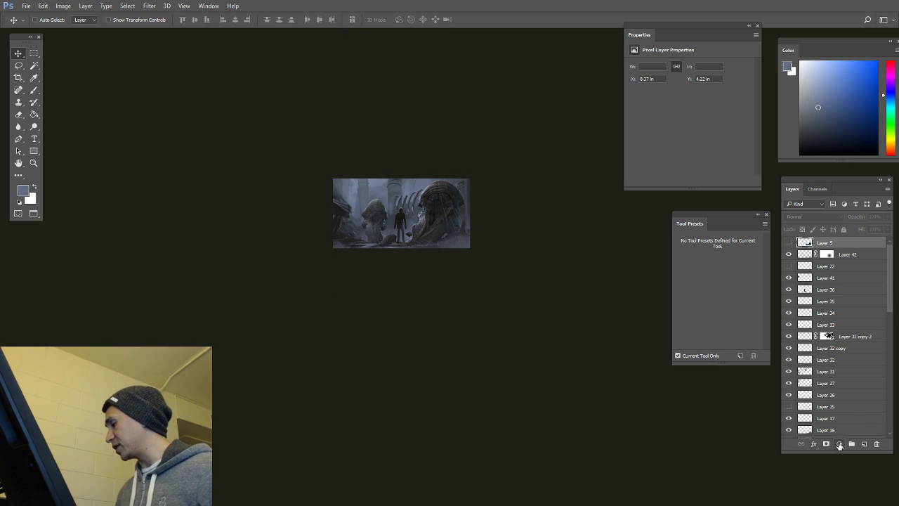
pyautogui.click(838, 443)
pyautogui.click(828, 331)
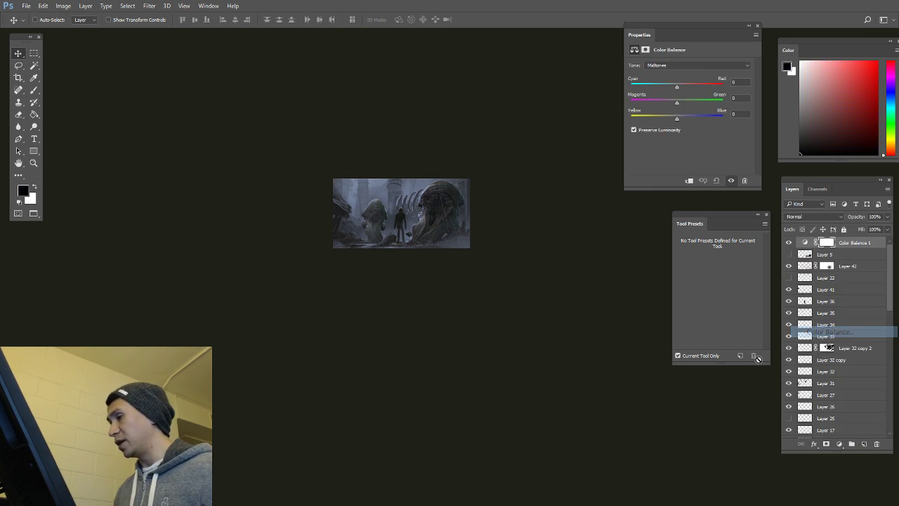
pyautogui.moveTo(676, 89); pyautogui.dragTo(676, 122)
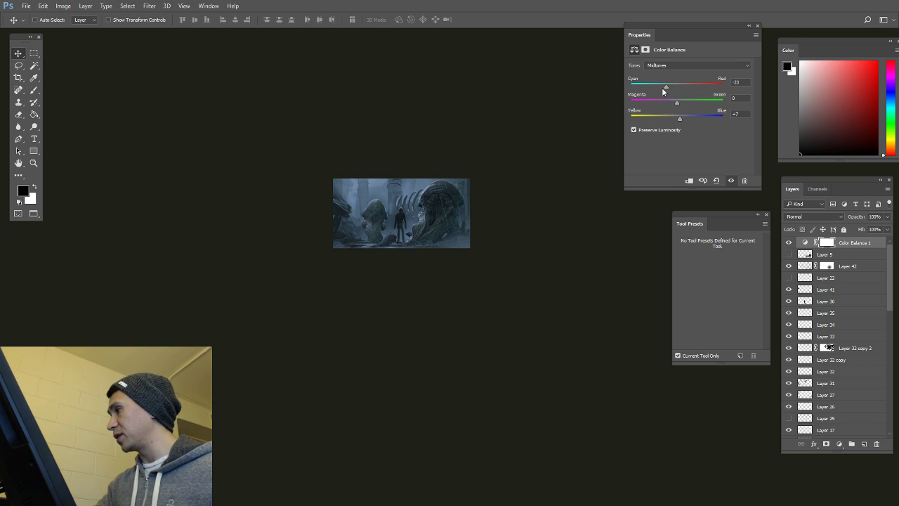
pyautogui.moveTo(666, 87); pyautogui.dragTo(660, 87)
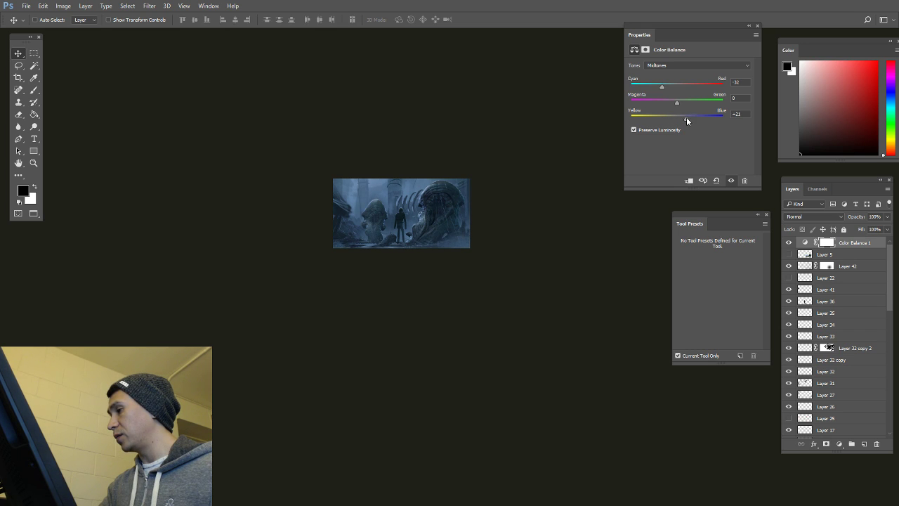
pyautogui.moveTo(686, 119); pyautogui.dragTo(678, 121)
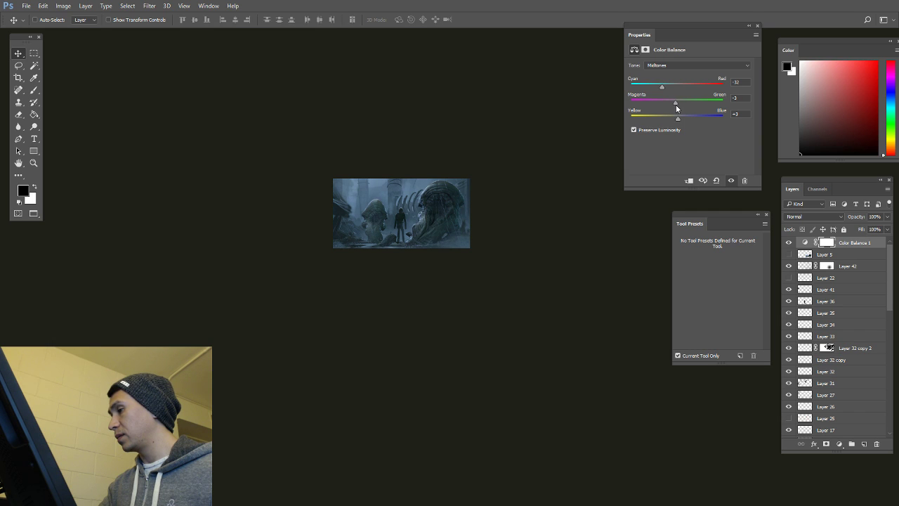
pyautogui.moveTo(672, 103); pyautogui.dragTo(664, 88)
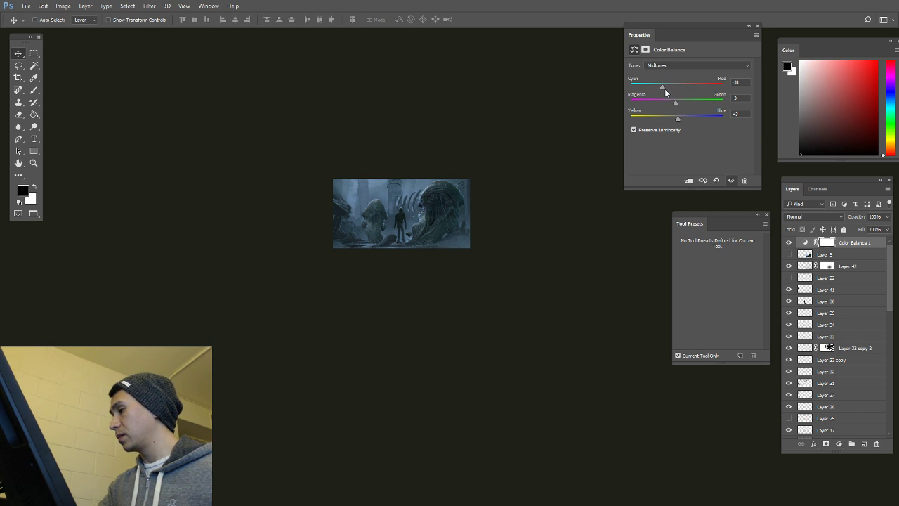
# Step: Compare the painting with and without the color balance adjustment, and lower its layer opacity to 50%
pyautogui.click(787, 243)
pyautogui.click(788, 243)
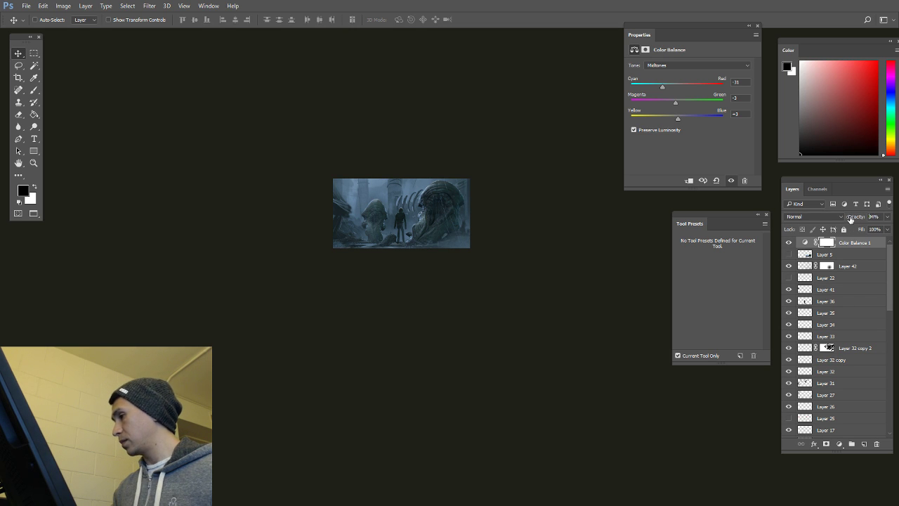
pyautogui.moveTo(846, 220); pyautogui.dragTo(837, 222)
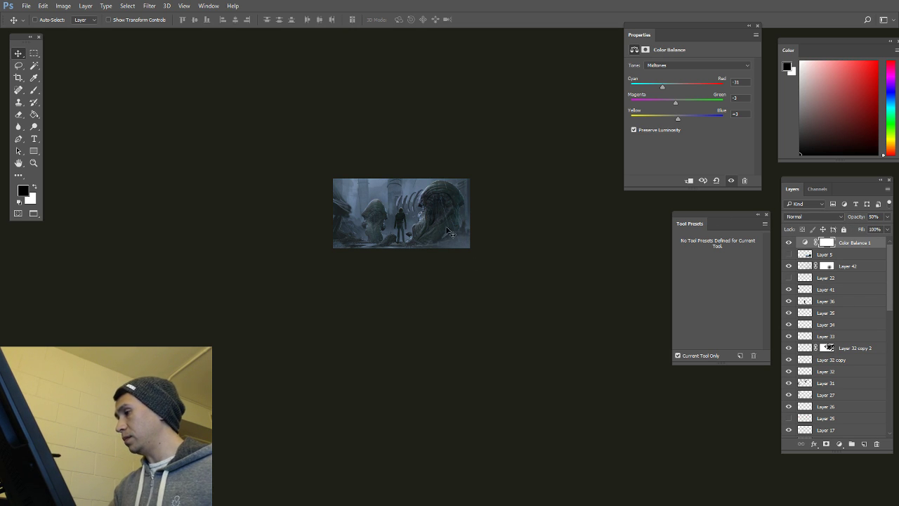
# Step: Add a Curves adjustment with raised highlights and lowered shadows for a slight S-curve, and compare the painting with and without it
pyautogui.click(838, 444)
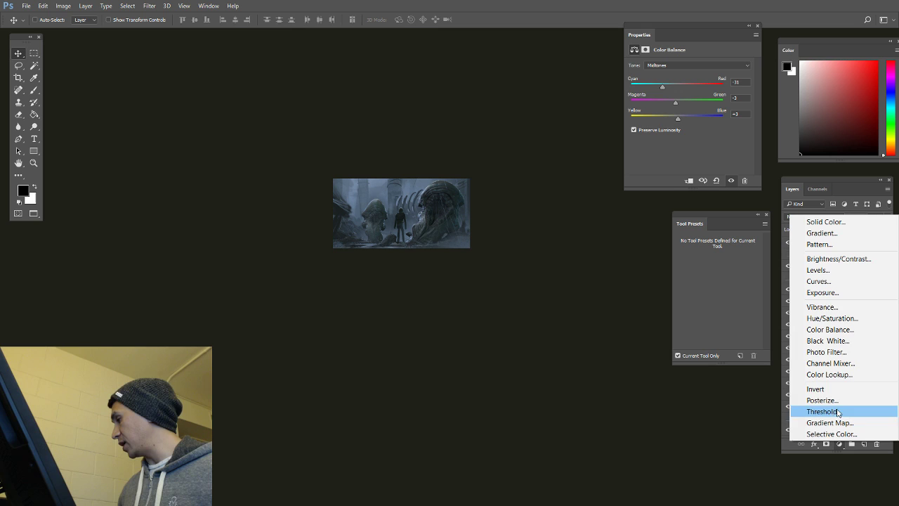
pyautogui.click(821, 287)
pyautogui.moveTo(713, 118); pyautogui.dragTo(717, 105)
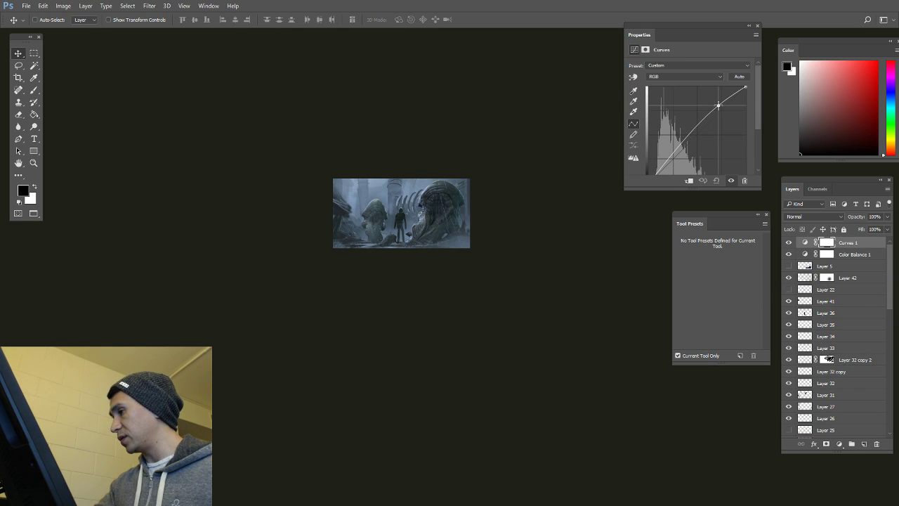
pyautogui.moveTo(679, 147); pyautogui.dragTo(683, 150)
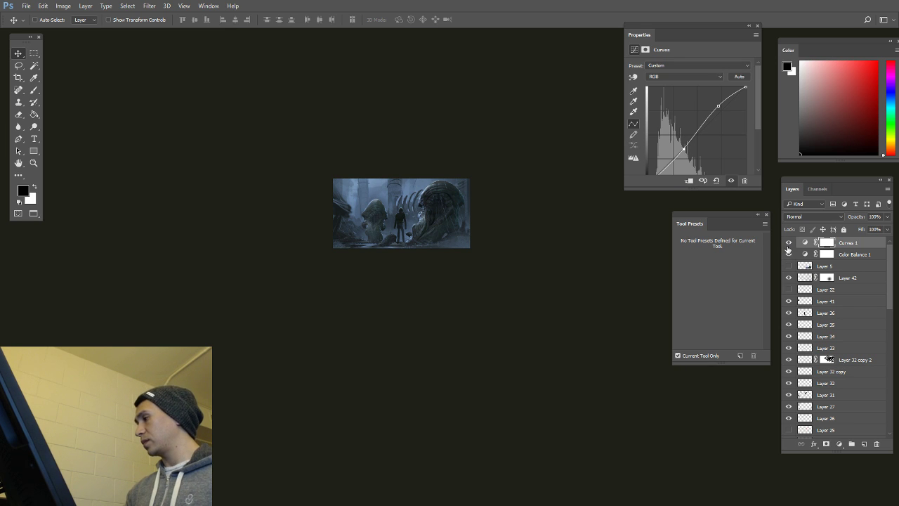
pyautogui.click(786, 246)
pyautogui.click(786, 247)
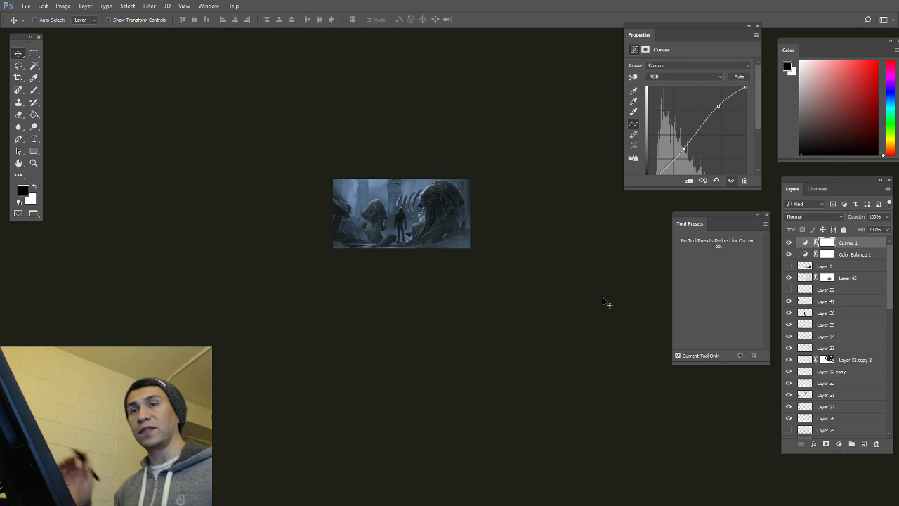
pyautogui.press('ctrl')
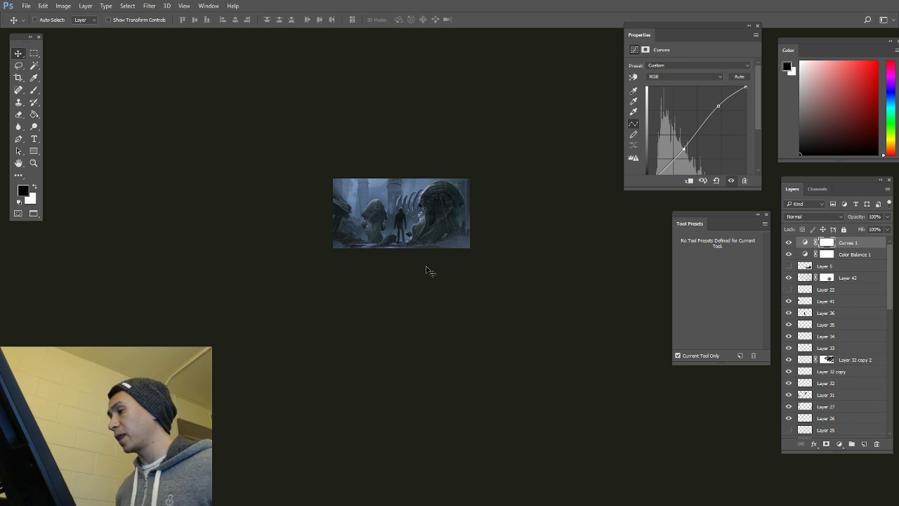
pyautogui.keyDown('ctrl'); pyautogui.click(508, 181); pyautogui.keyUp('ctrl')
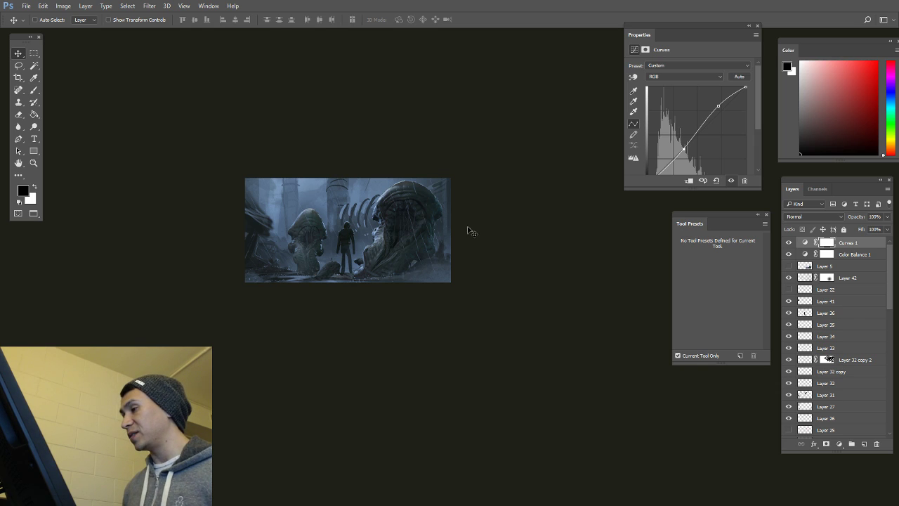
# Step: Switch to KeyShot, save the wormy.bip scene, and move its window down off the painting
pyautogui.press('super+Tab')
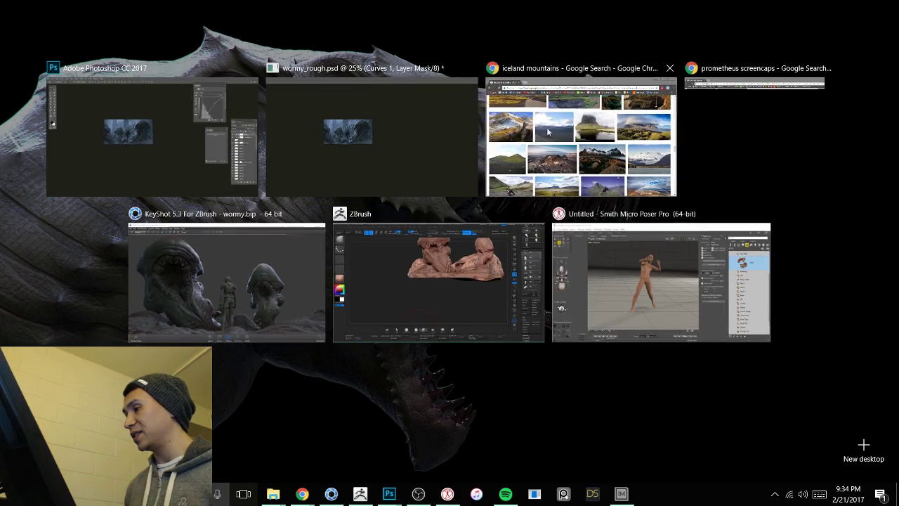
pyautogui.click(249, 284)
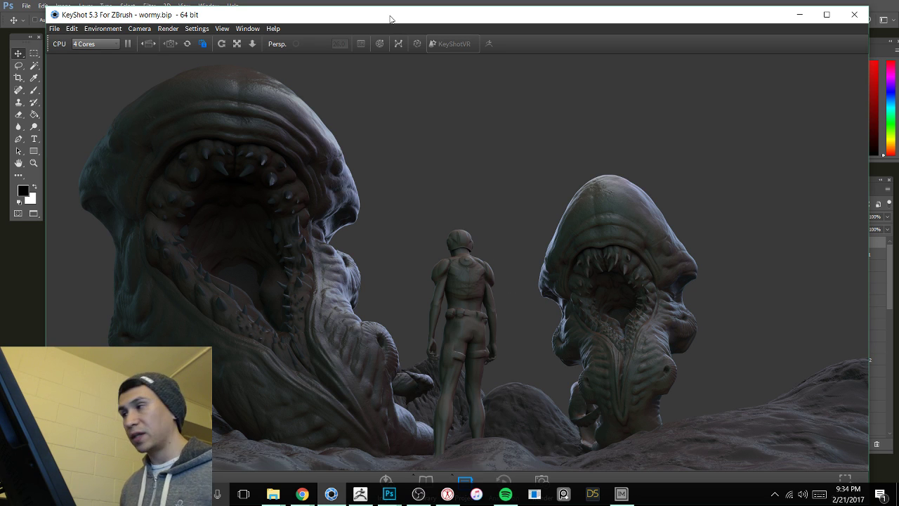
pyautogui.hotkey('ctrl', 's')
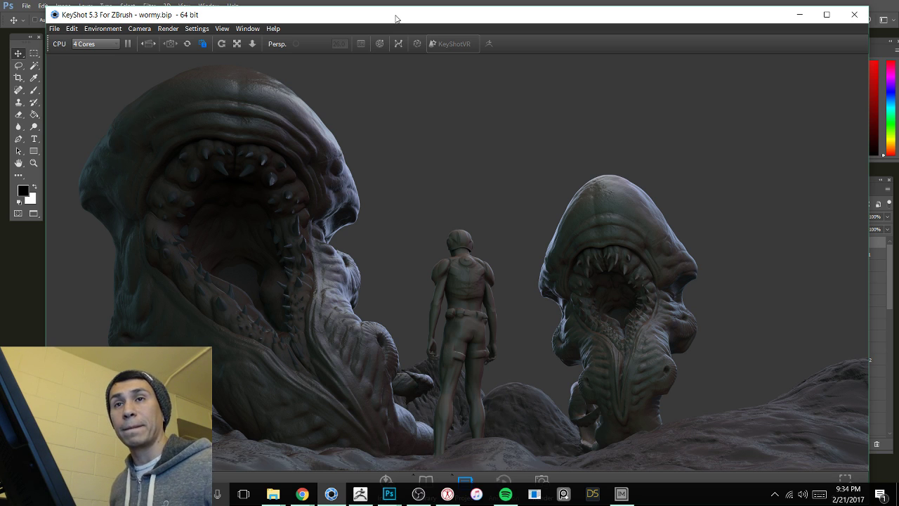
pyautogui.press('super+Tab')
pyautogui.press('super+Tab')
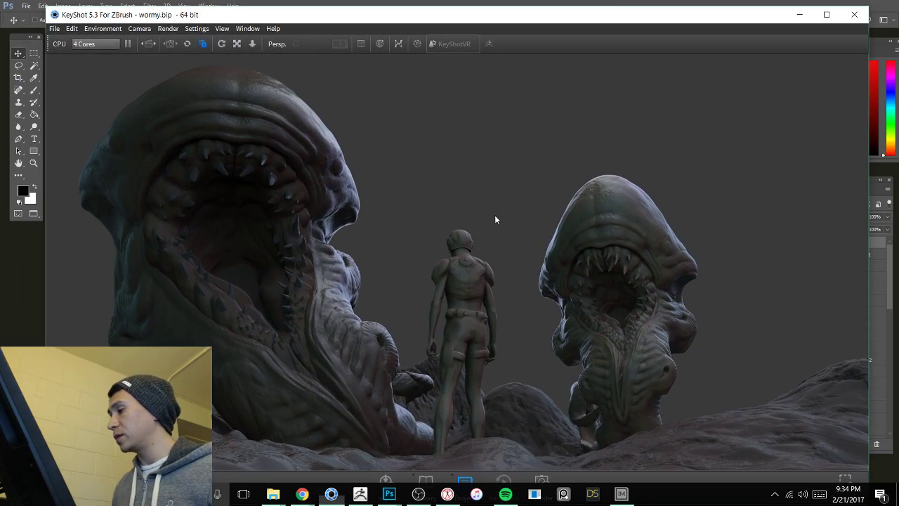
pyautogui.moveTo(538, 20); pyautogui.dragTo(594, 467)
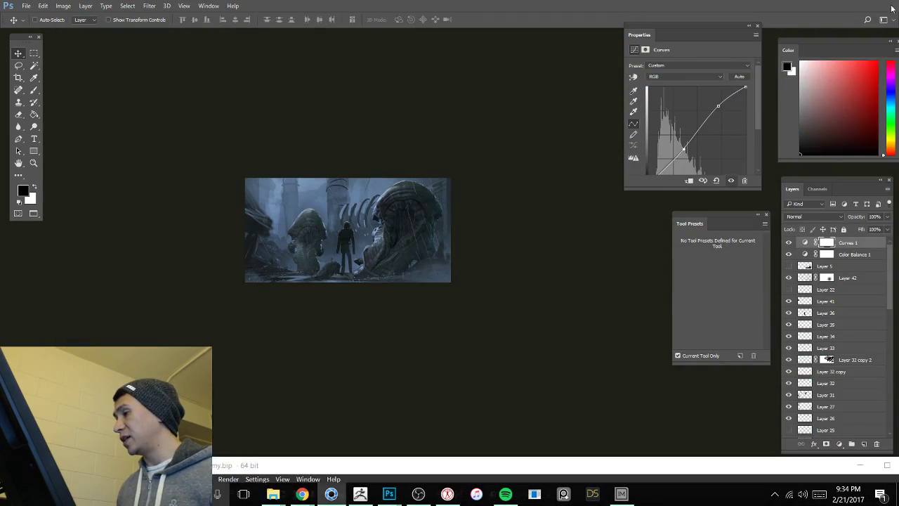
# Step: Switch to ZBrush and reframe the sculpt to view both creatures and the standing figure from the front
pyautogui.press('super+Tab')
pyautogui.click(500, 265)
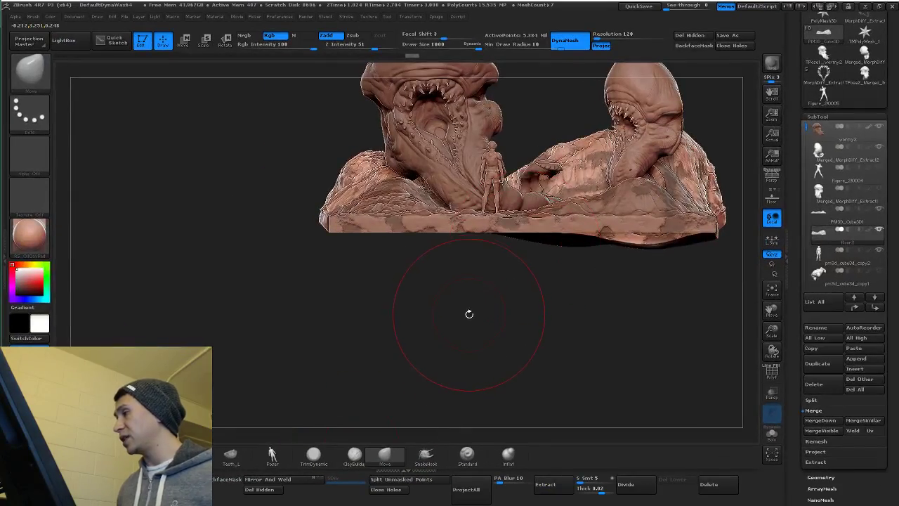
pyautogui.keyDown('alt'); pyautogui.moveTo(516, 170); pyautogui.dragTo(531, 122); pyautogui.keyUp('alt')
pyautogui.moveTo(486, 89)
pyautogui.keyDown('alt'); pyautogui.mouseDown()
pyautogui.moveTo(454, 339)
pyautogui.moveTo(453, 228)
pyautogui.moveTo(468, 221)
pyautogui.mouseUp(); pyautogui.keyUp('alt')
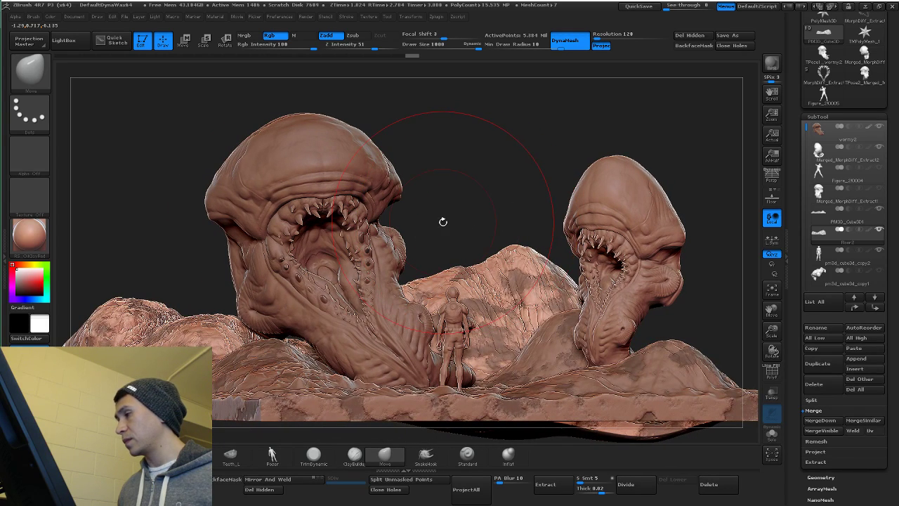